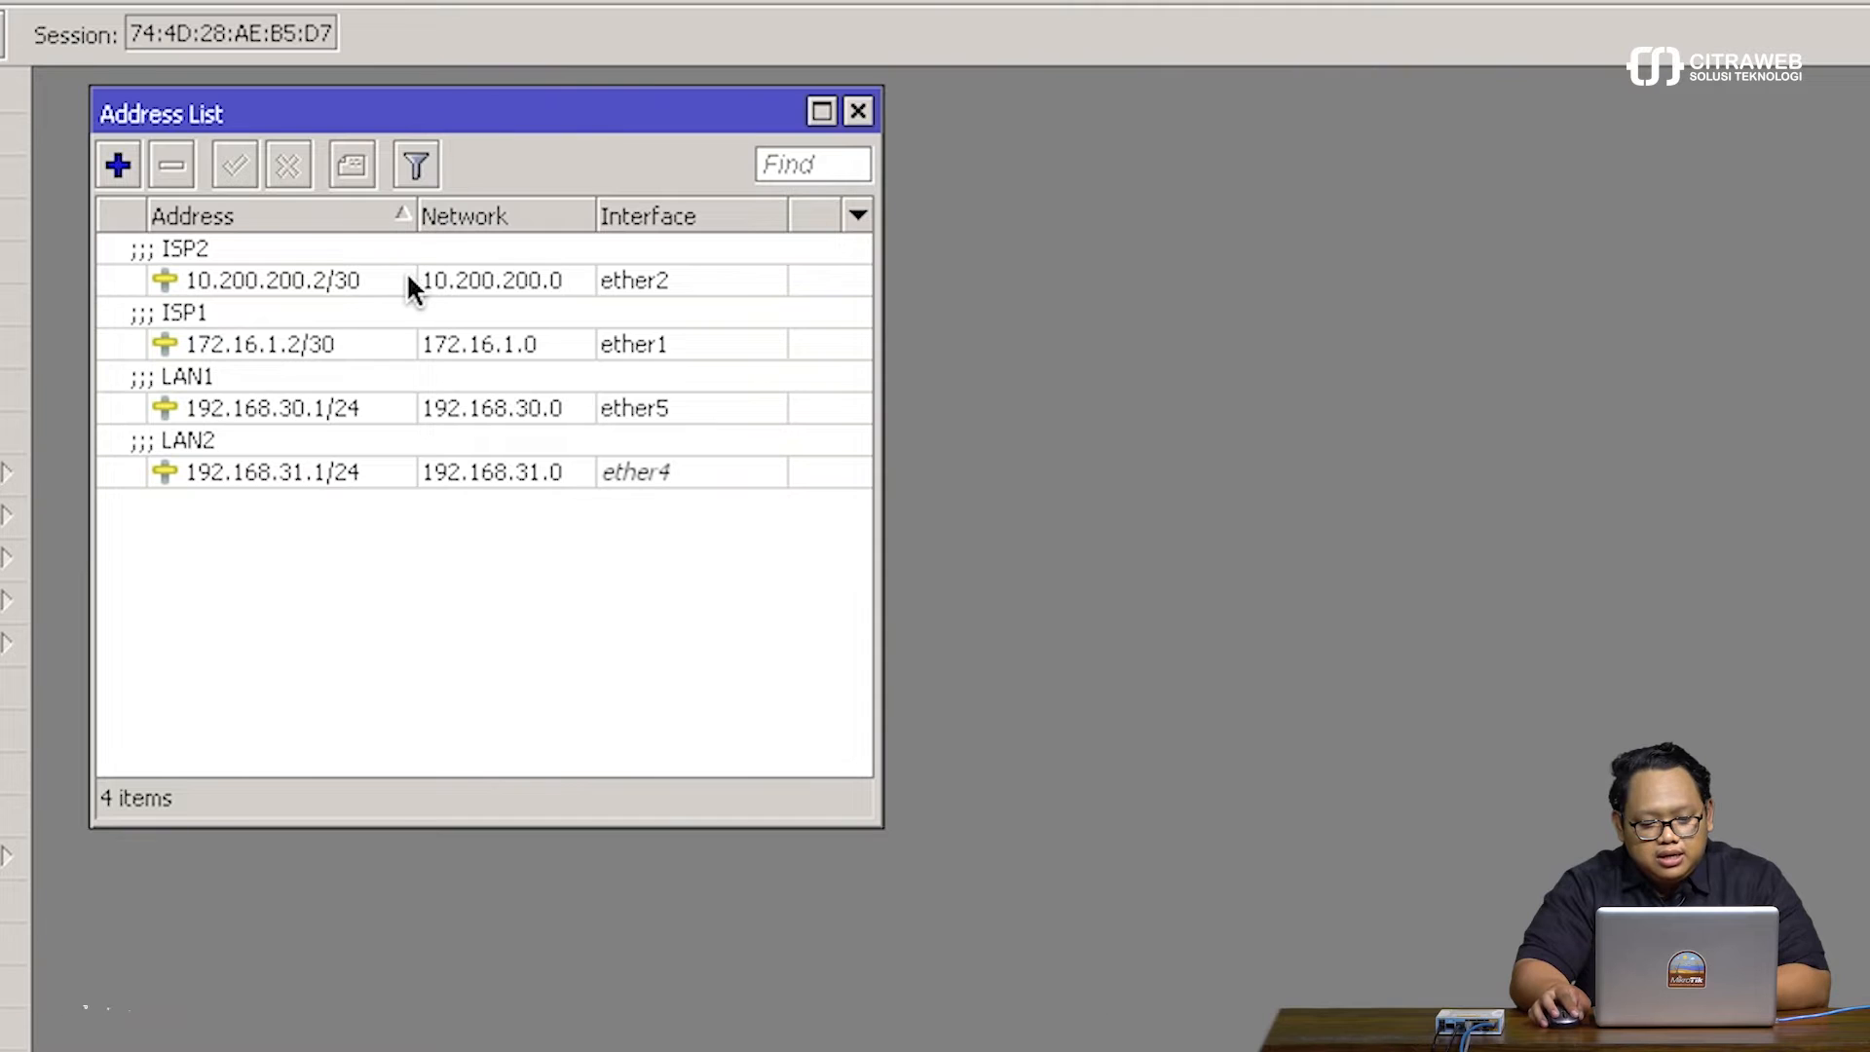
# Review the IP address entries for ISP2, ISP1, LAN1 and LAN2, including their interfaces, and close the address list
pyautogui.click(409, 285)
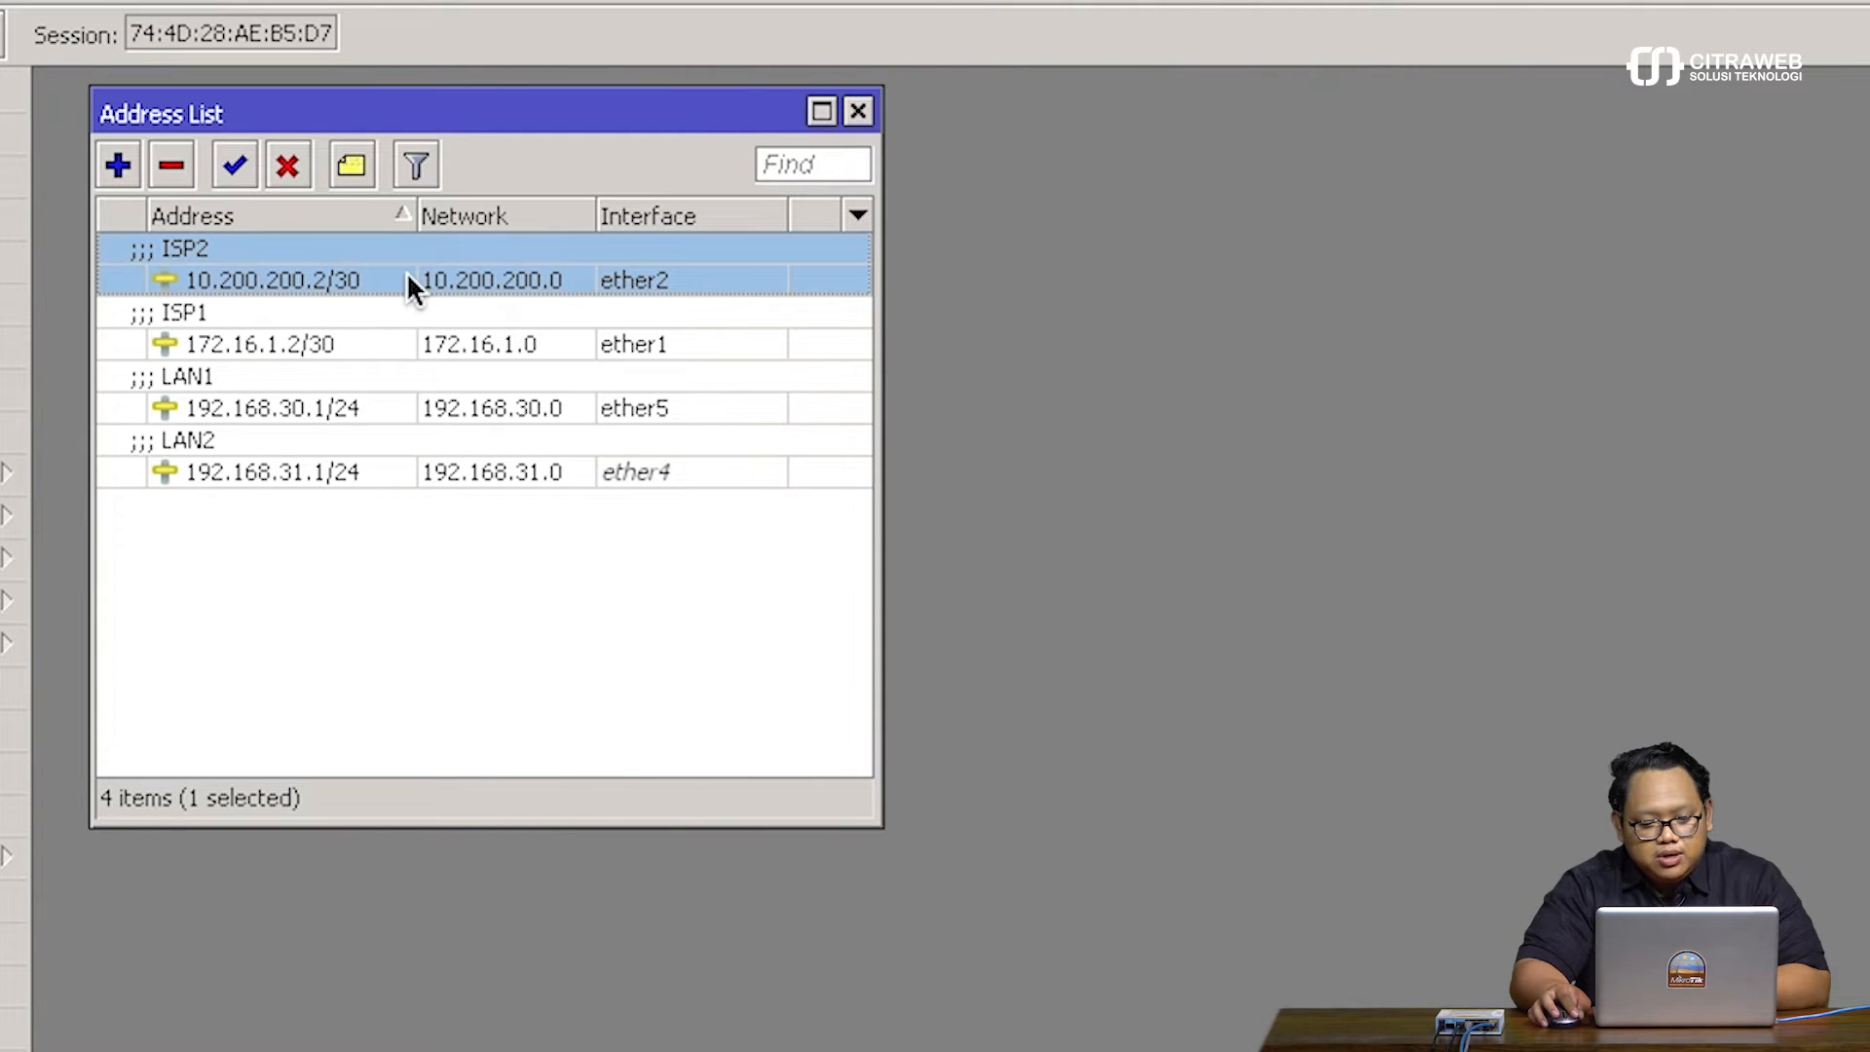
pyautogui.moveTo(407, 272)
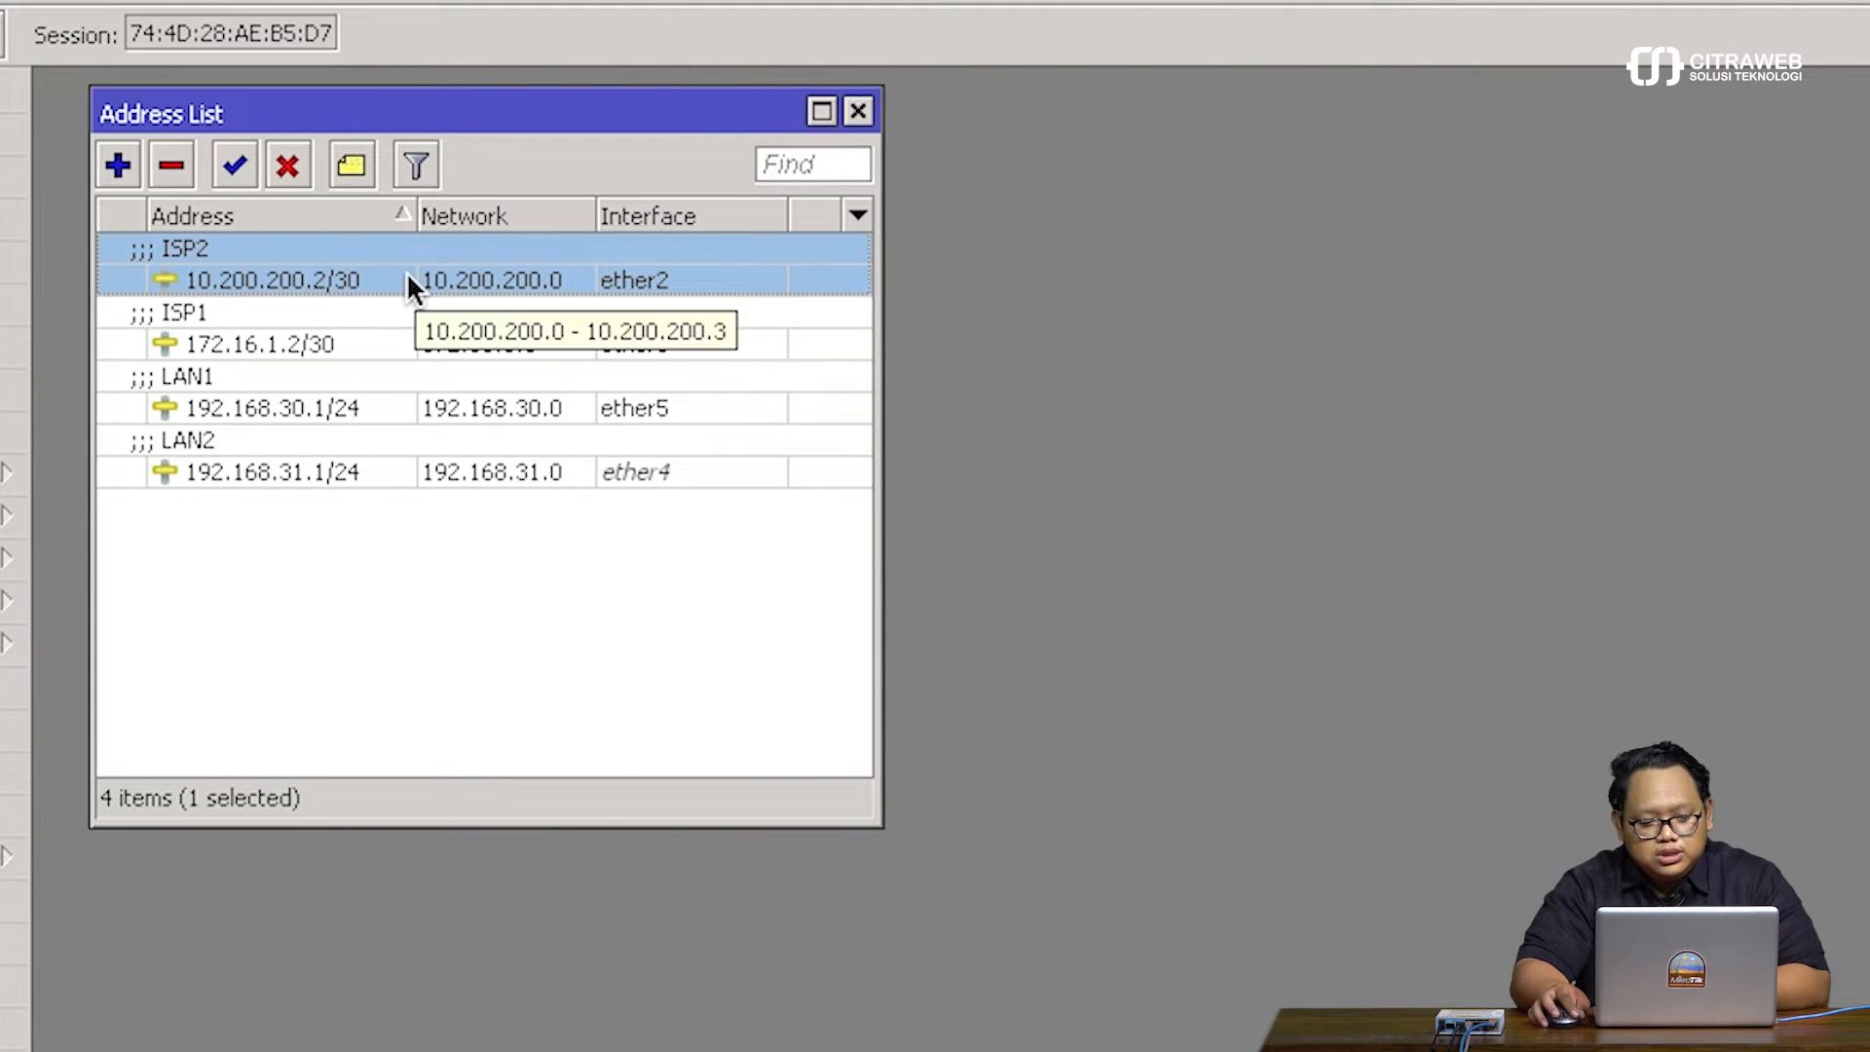
pyautogui.click(409, 319)
pyautogui.moveTo(409, 321)
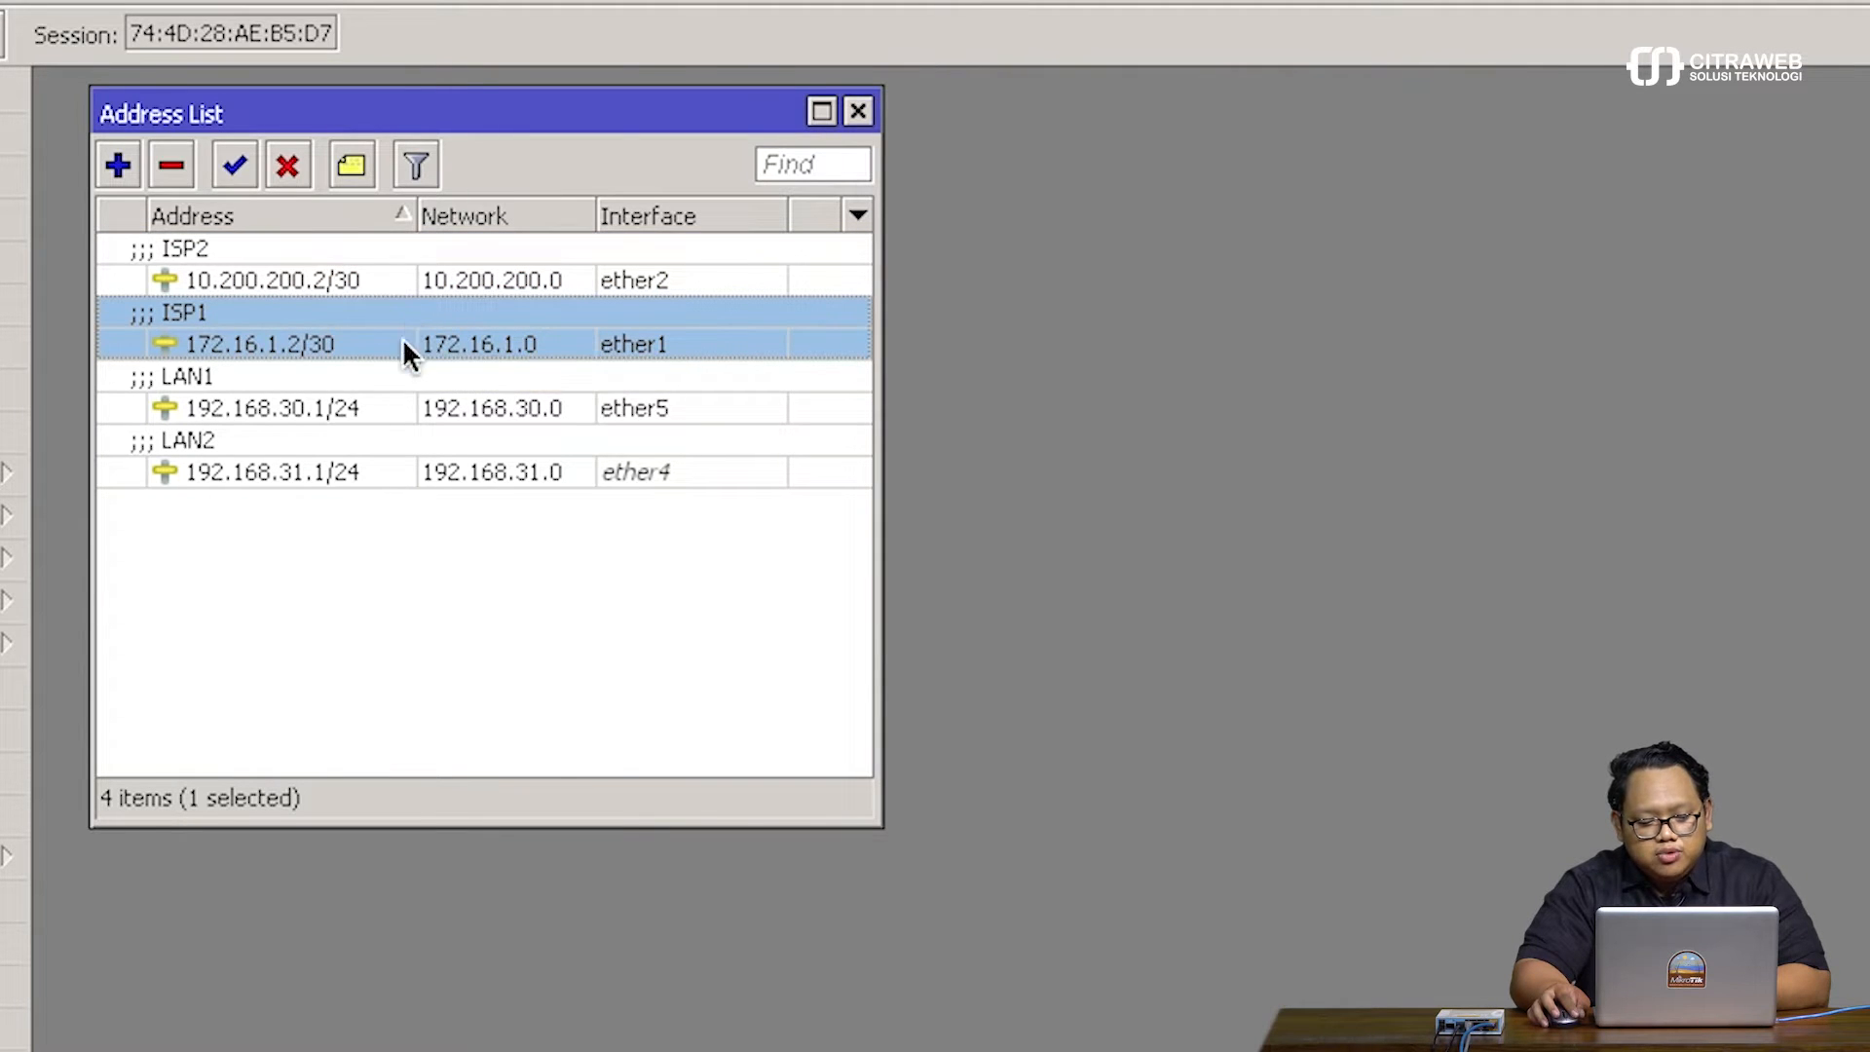
pyautogui.click(380, 395)
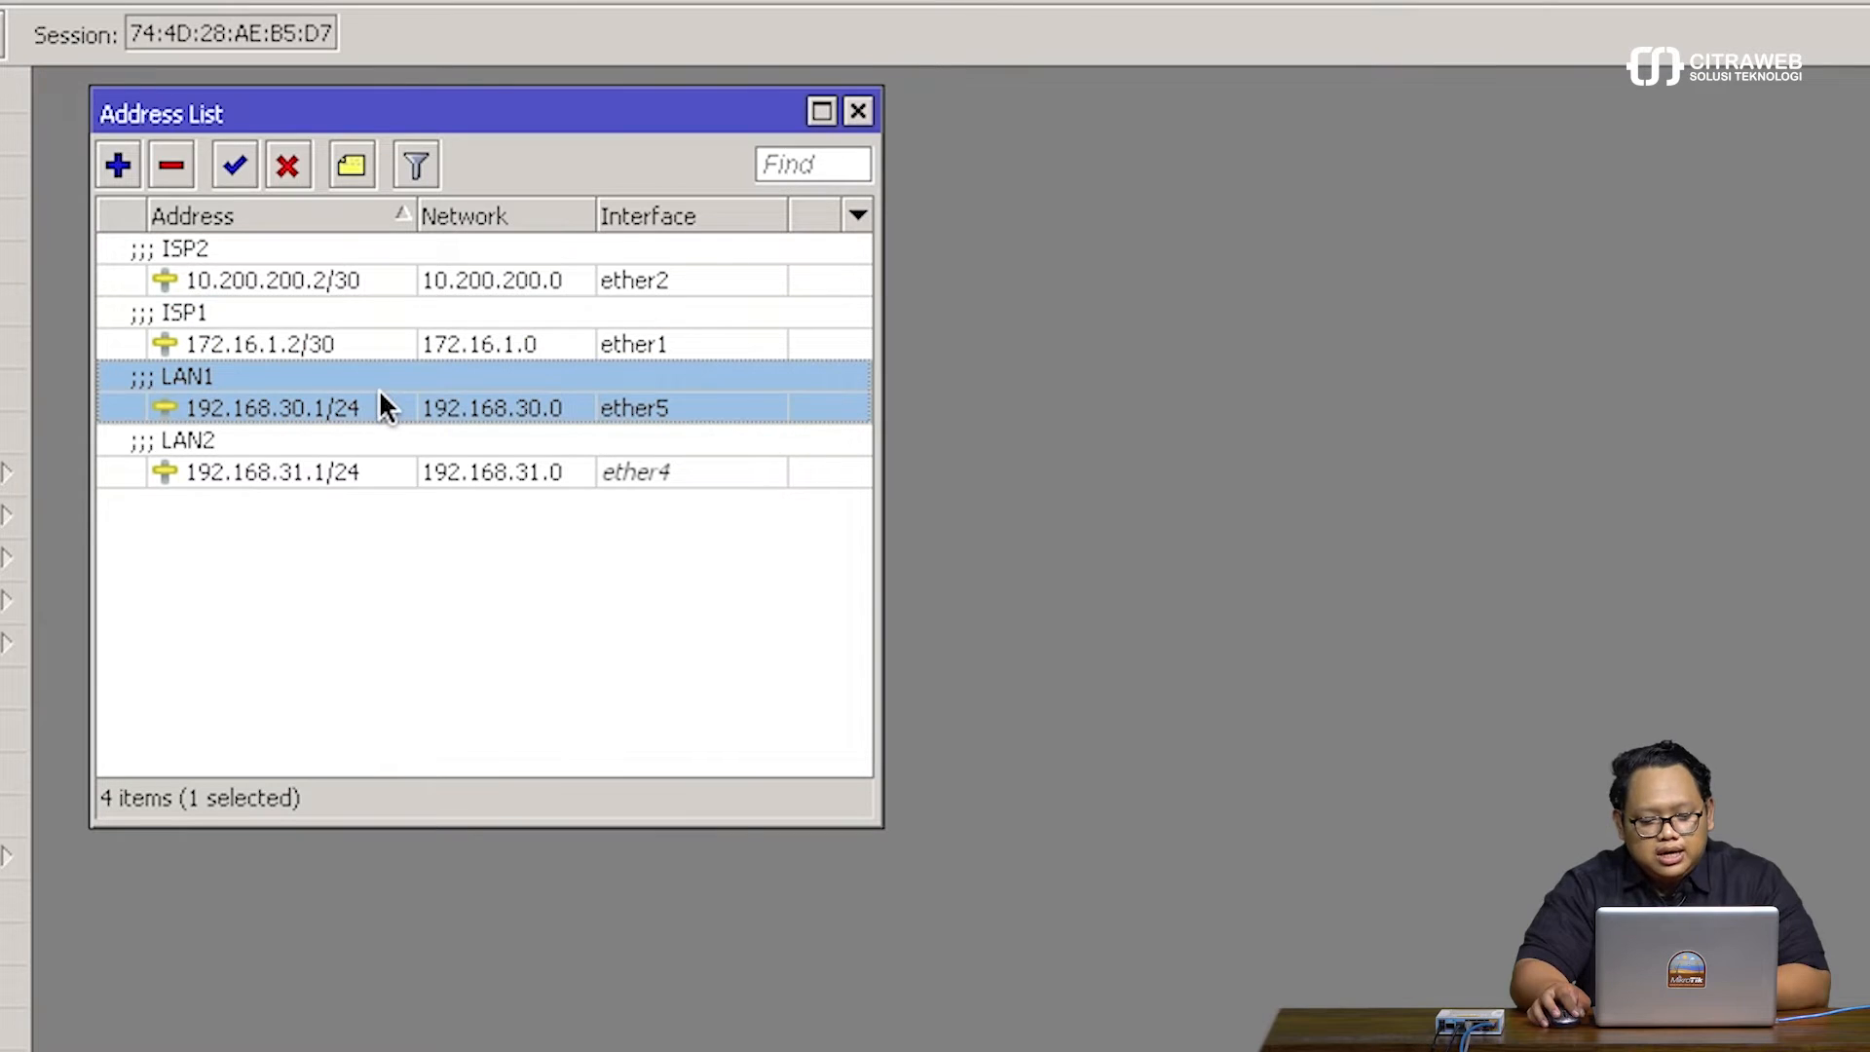
pyautogui.moveTo(380, 397)
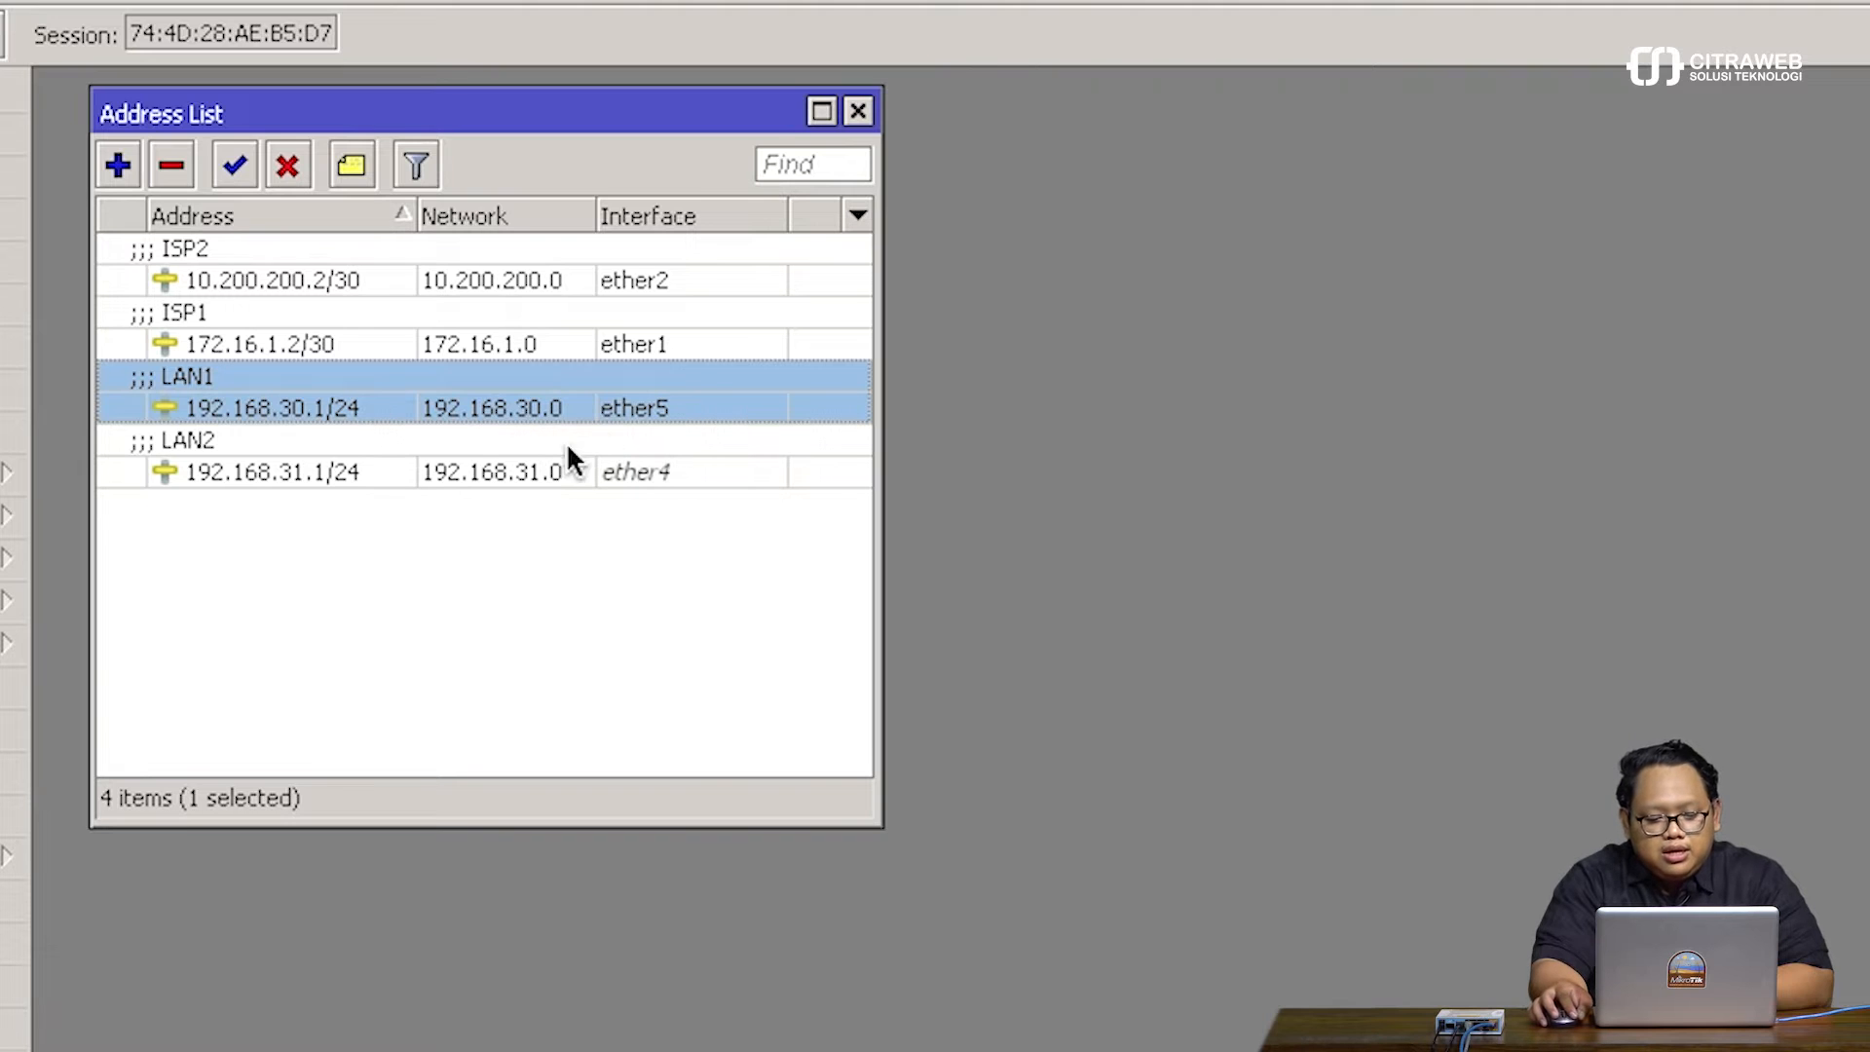
pyautogui.click(388, 471)
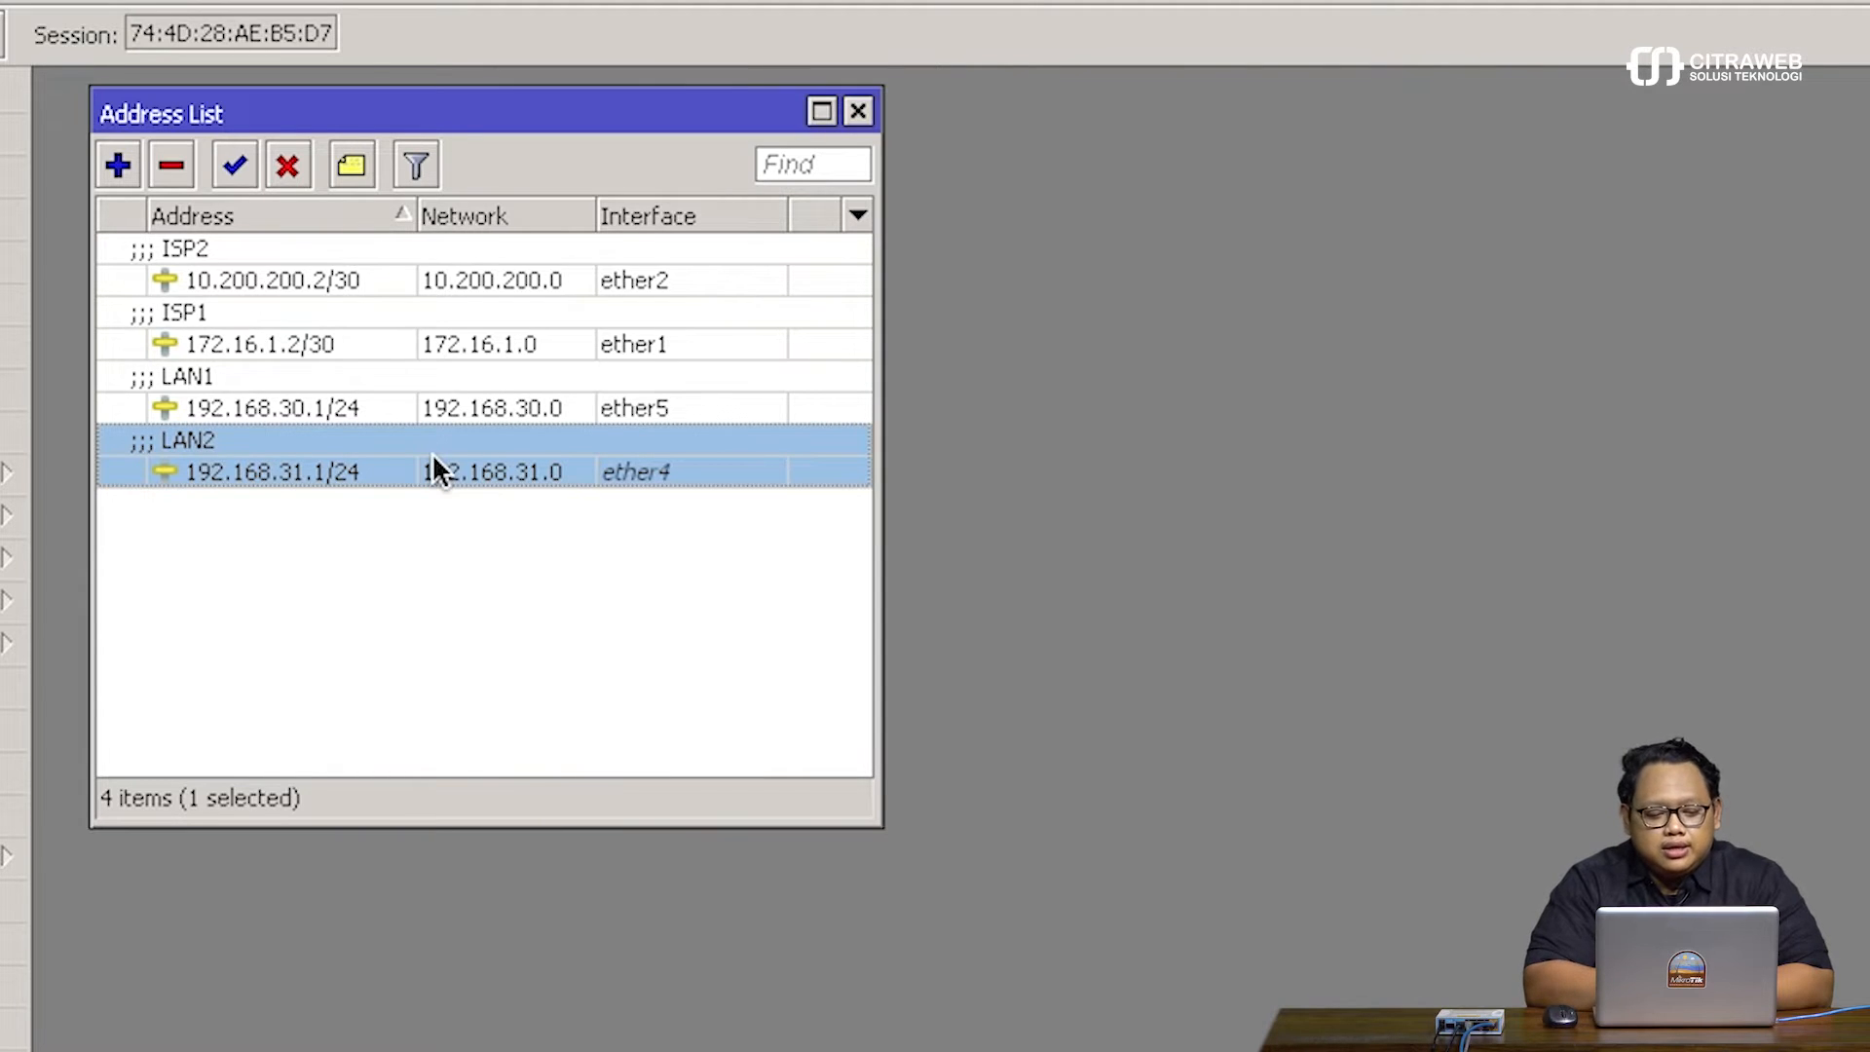
pyautogui.click(857, 112)
# Check the router's DNS server and remote request settings, then close them without changes
pyautogui.click(17, 472)
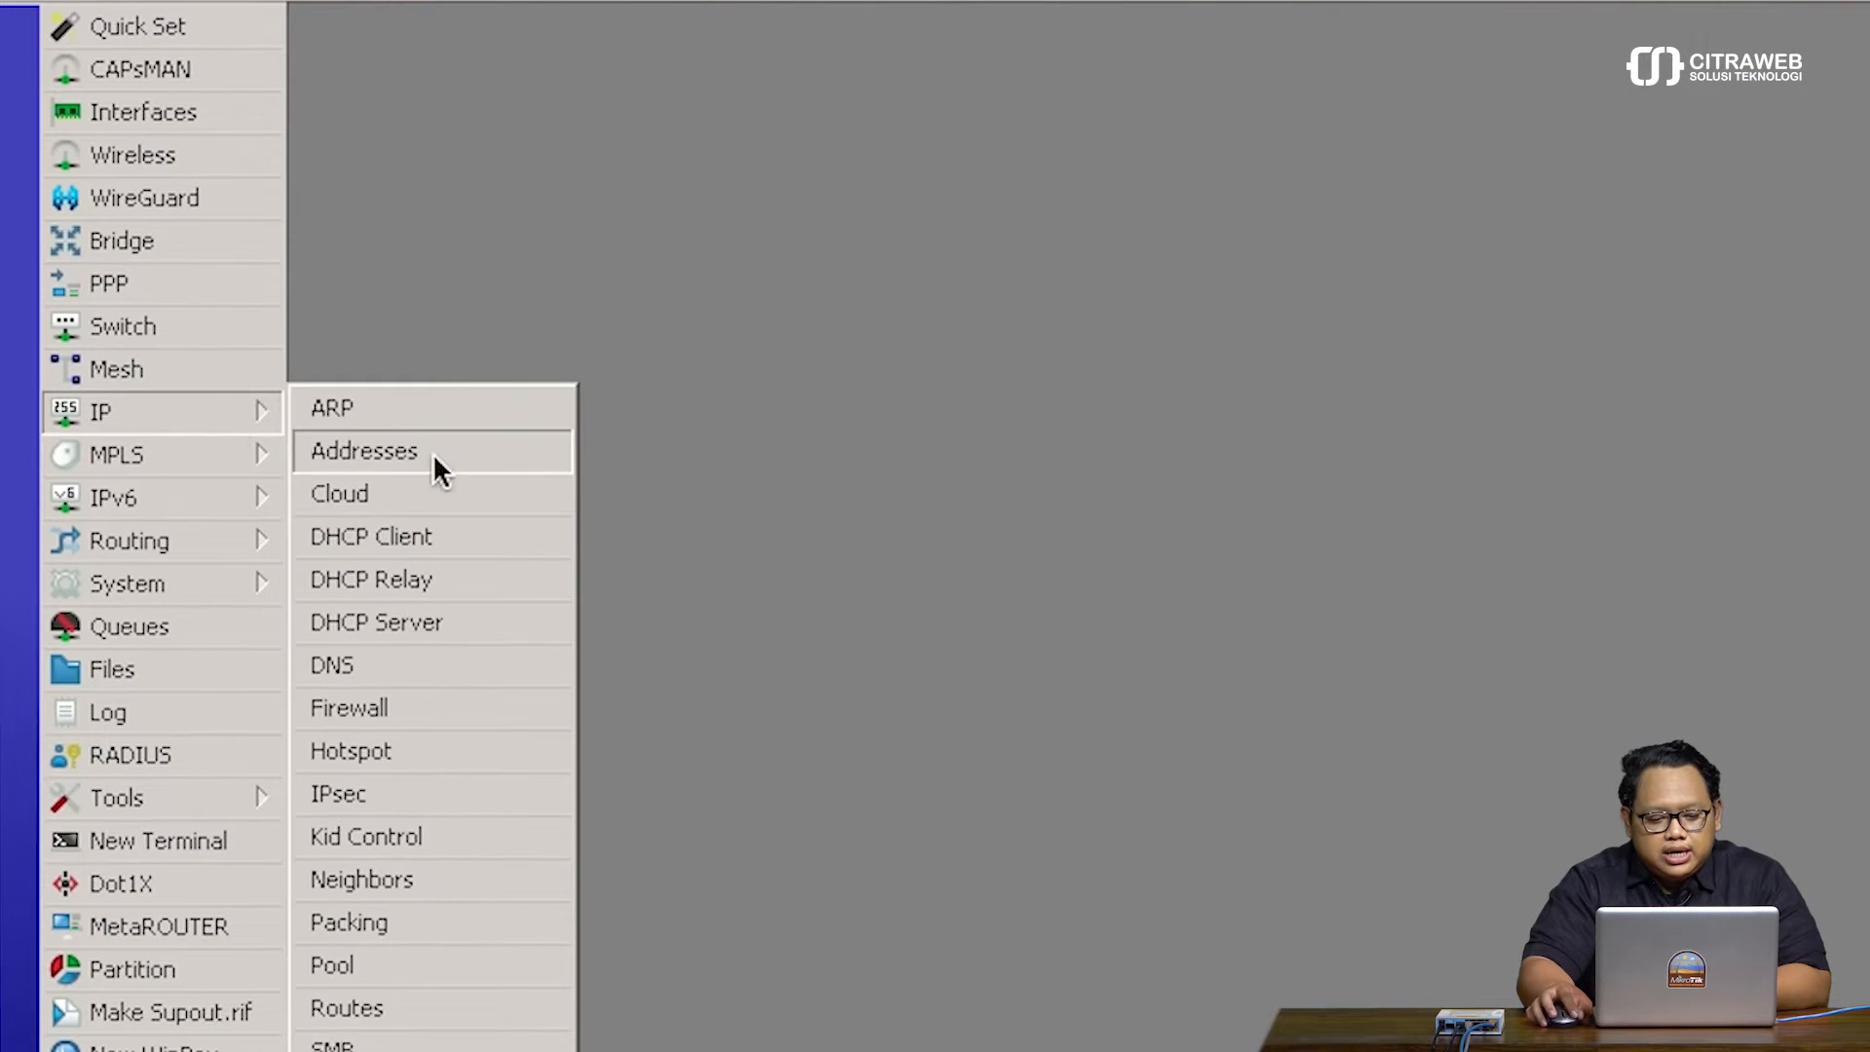
pyautogui.click(424, 664)
pyautogui.moveTo(1254, 47); pyautogui.dragTo(696, 76)
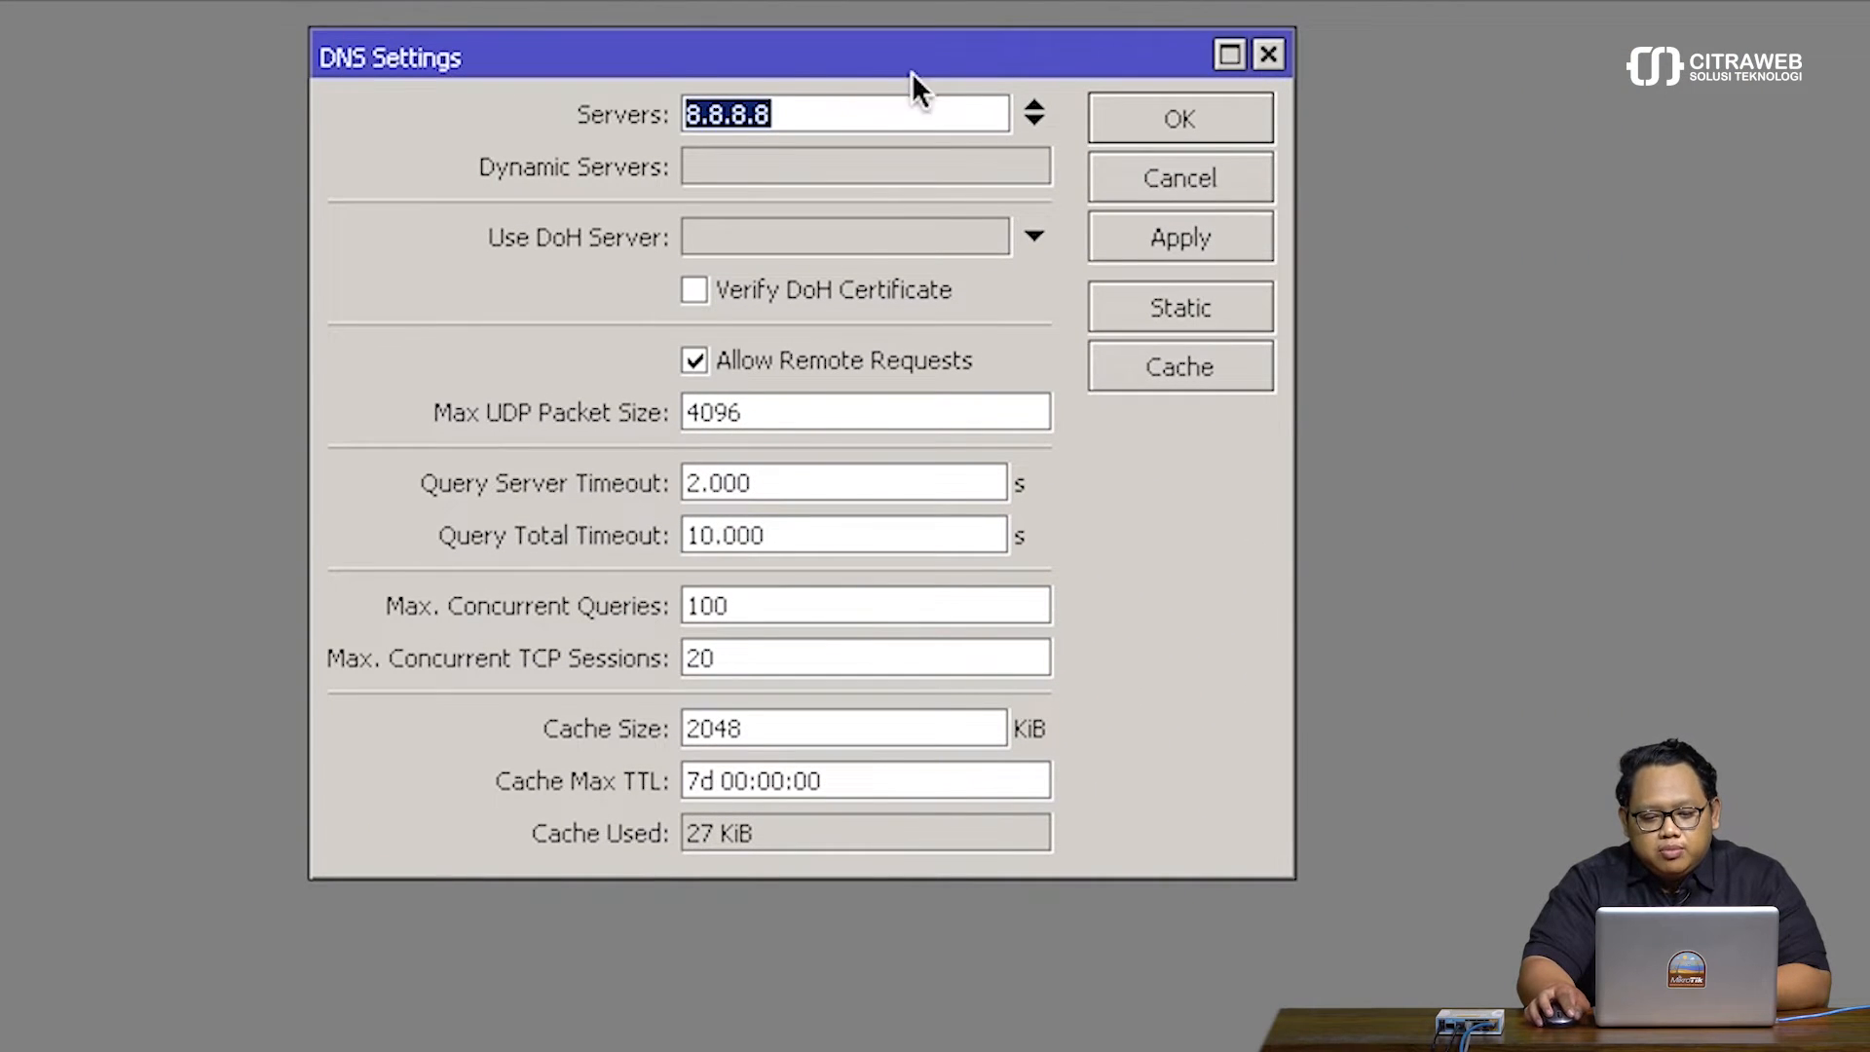
pyautogui.click(1263, 58)
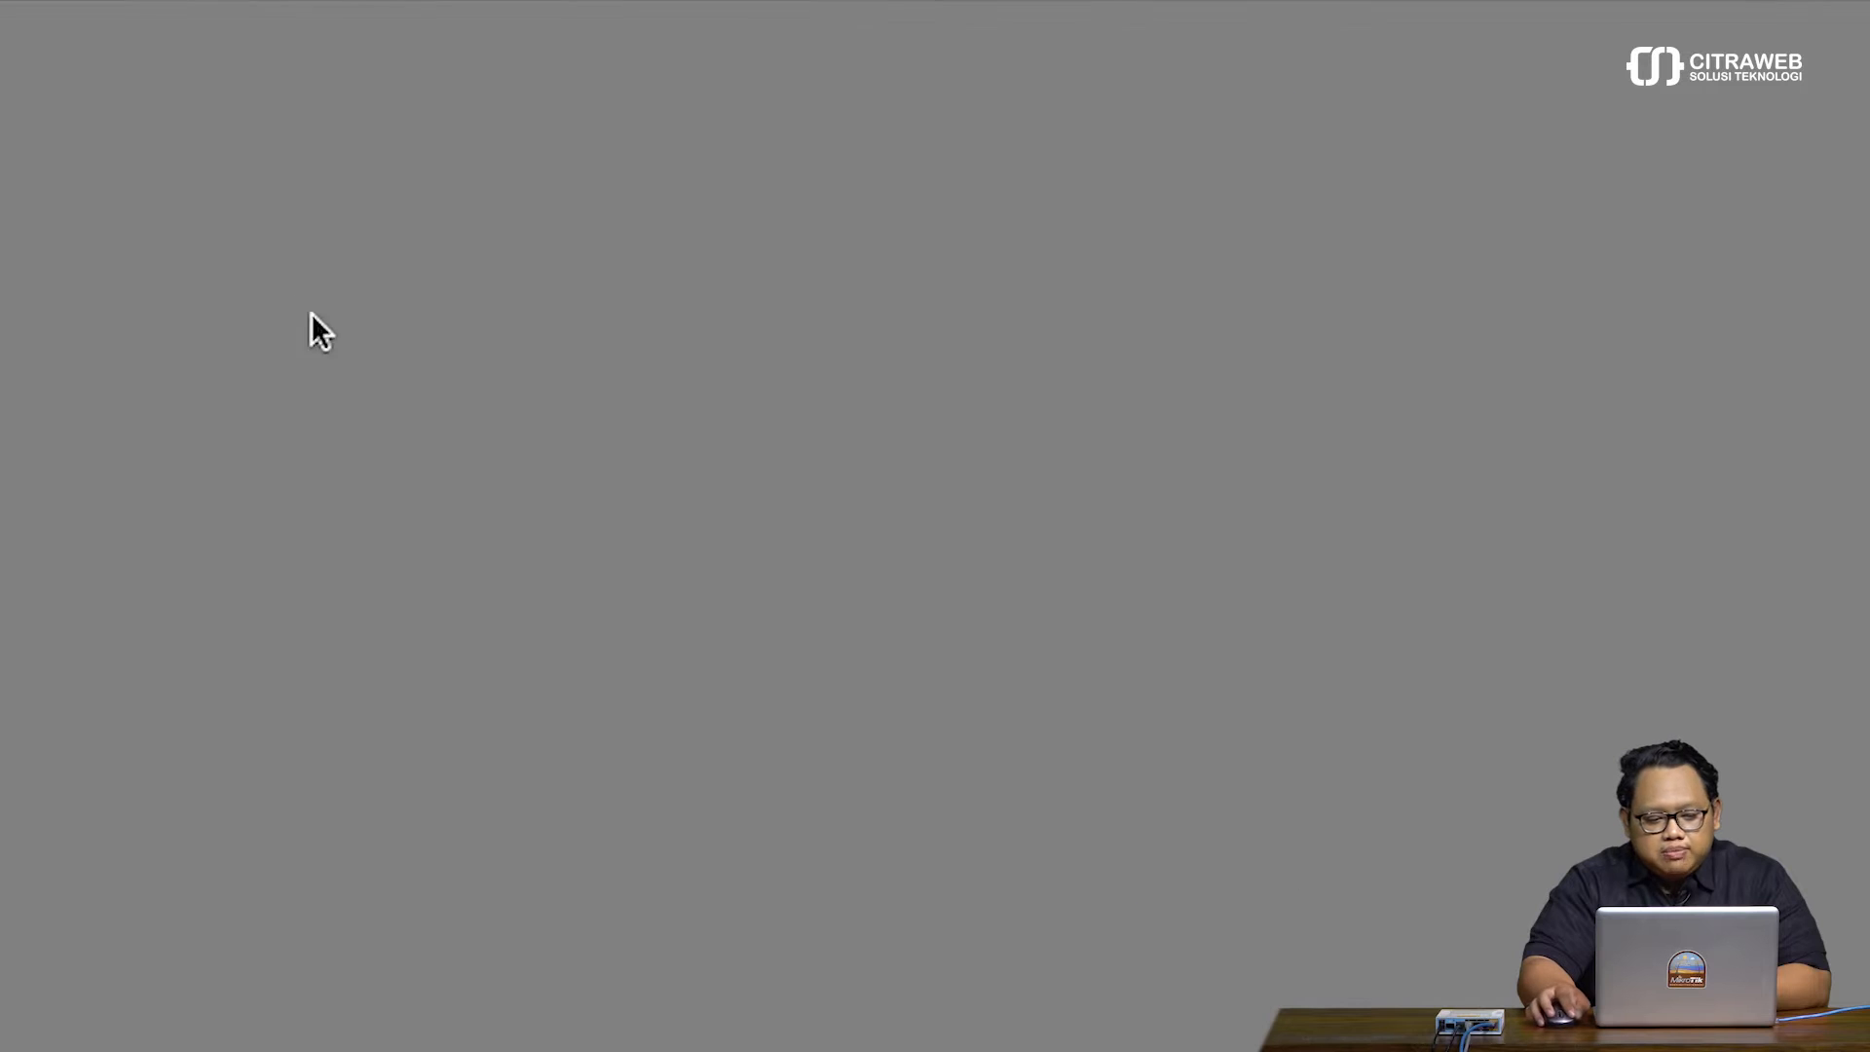
# Inspect the DHCP servers dhcp1 and dhcp2 and the current client lease, then close the DHCP server window
pyautogui.click(276, 429)
pyautogui.click(458, 655)
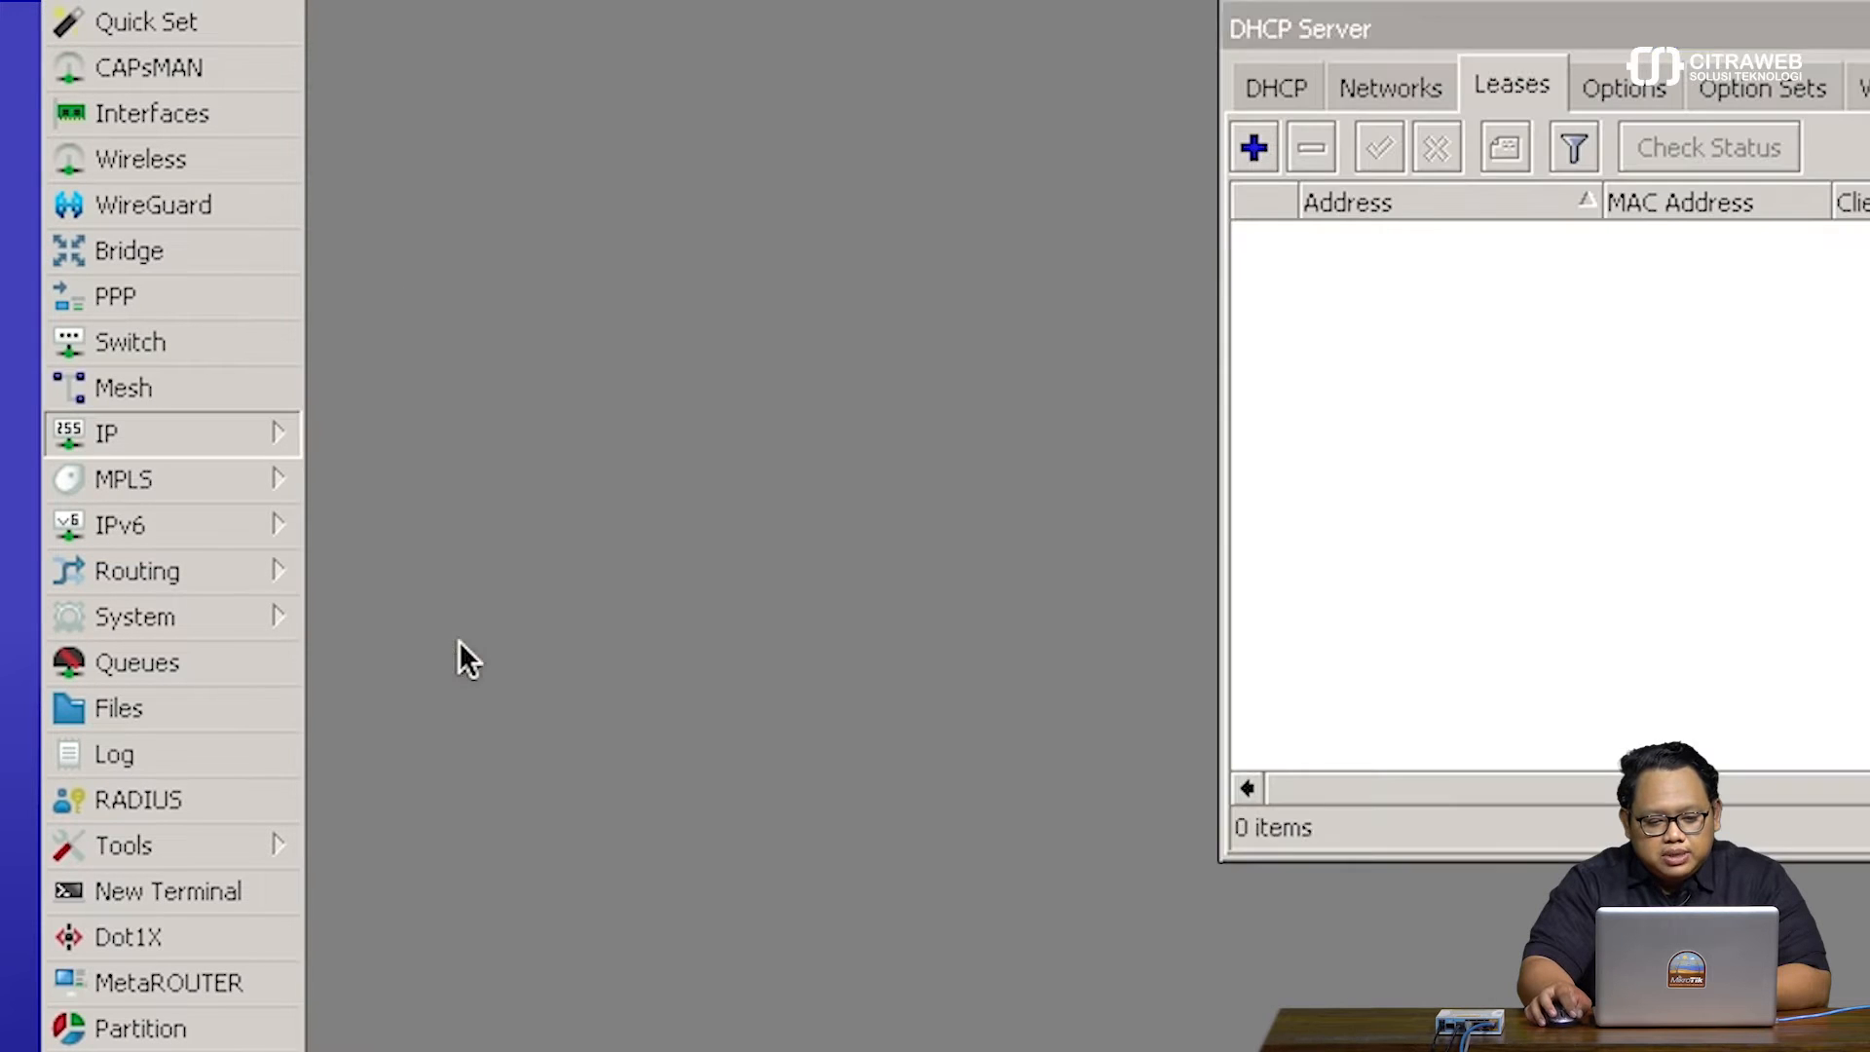
pyautogui.moveTo(1235, 55); pyautogui.dragTo(690, 53)
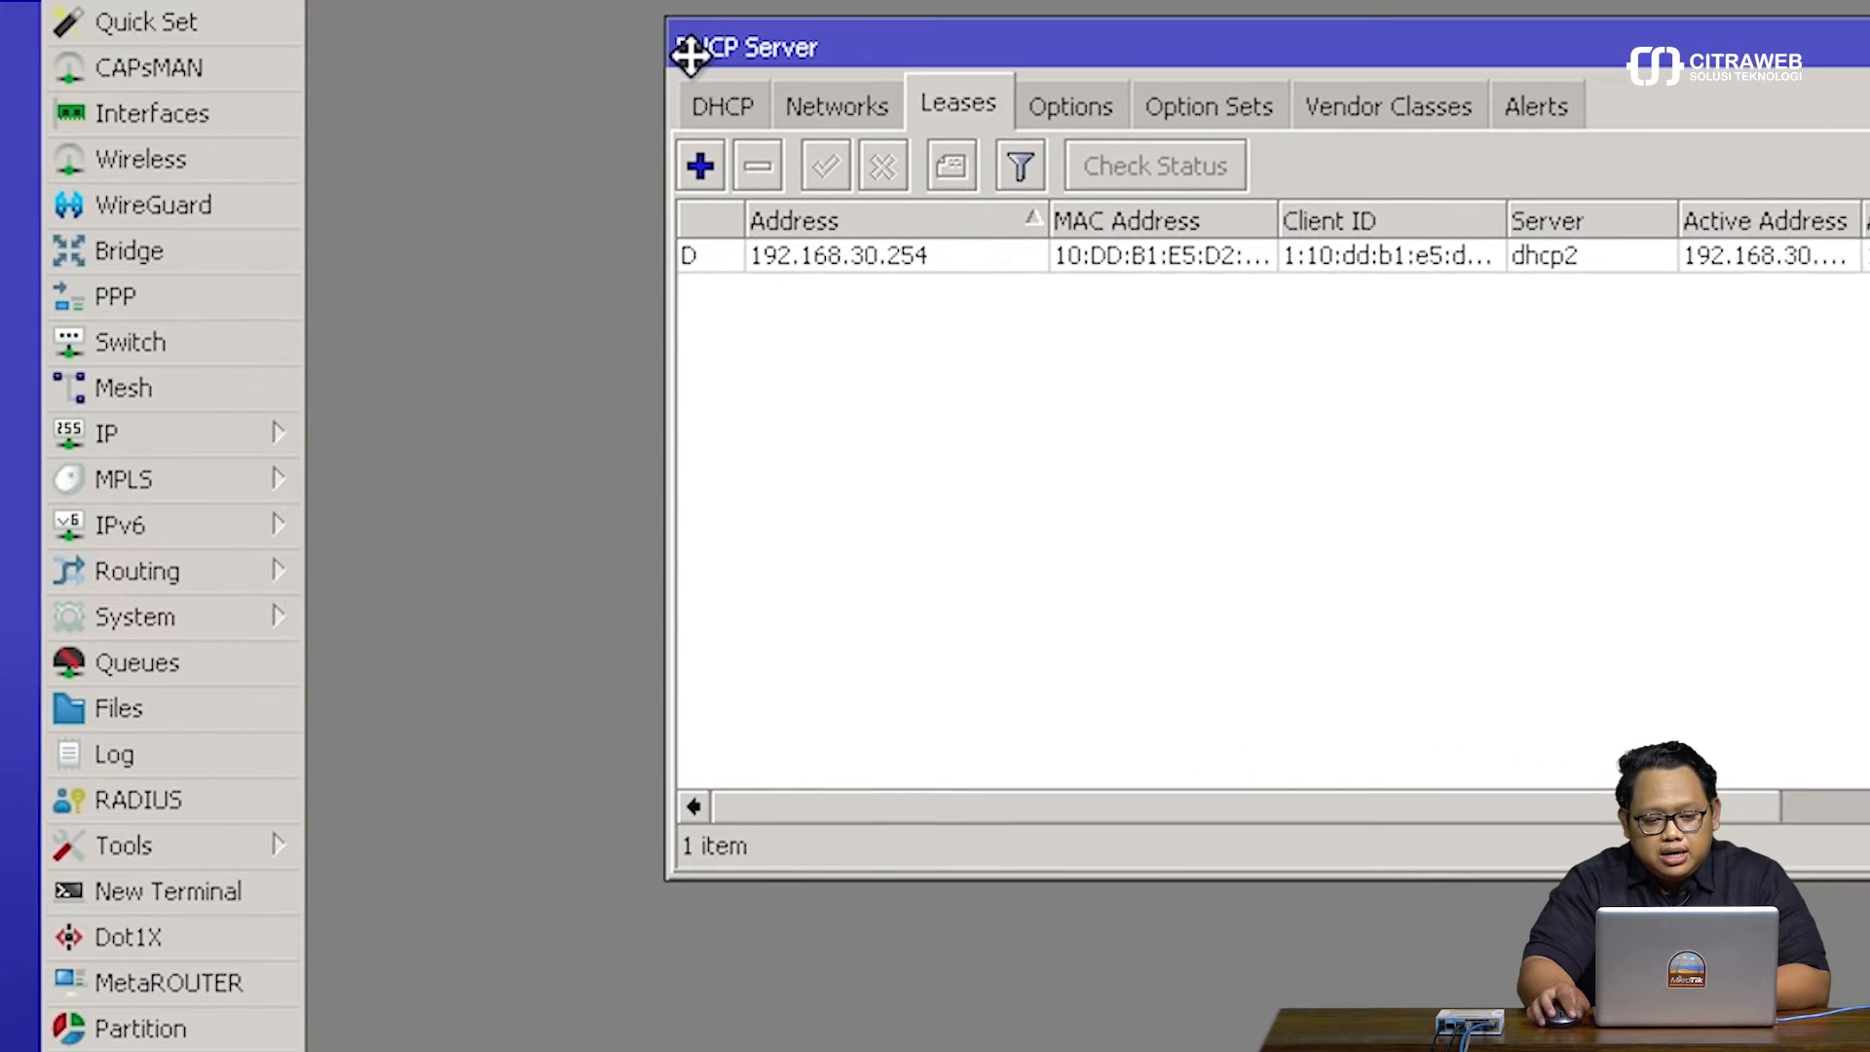
pyautogui.click(722, 105)
pyautogui.click(920, 240)
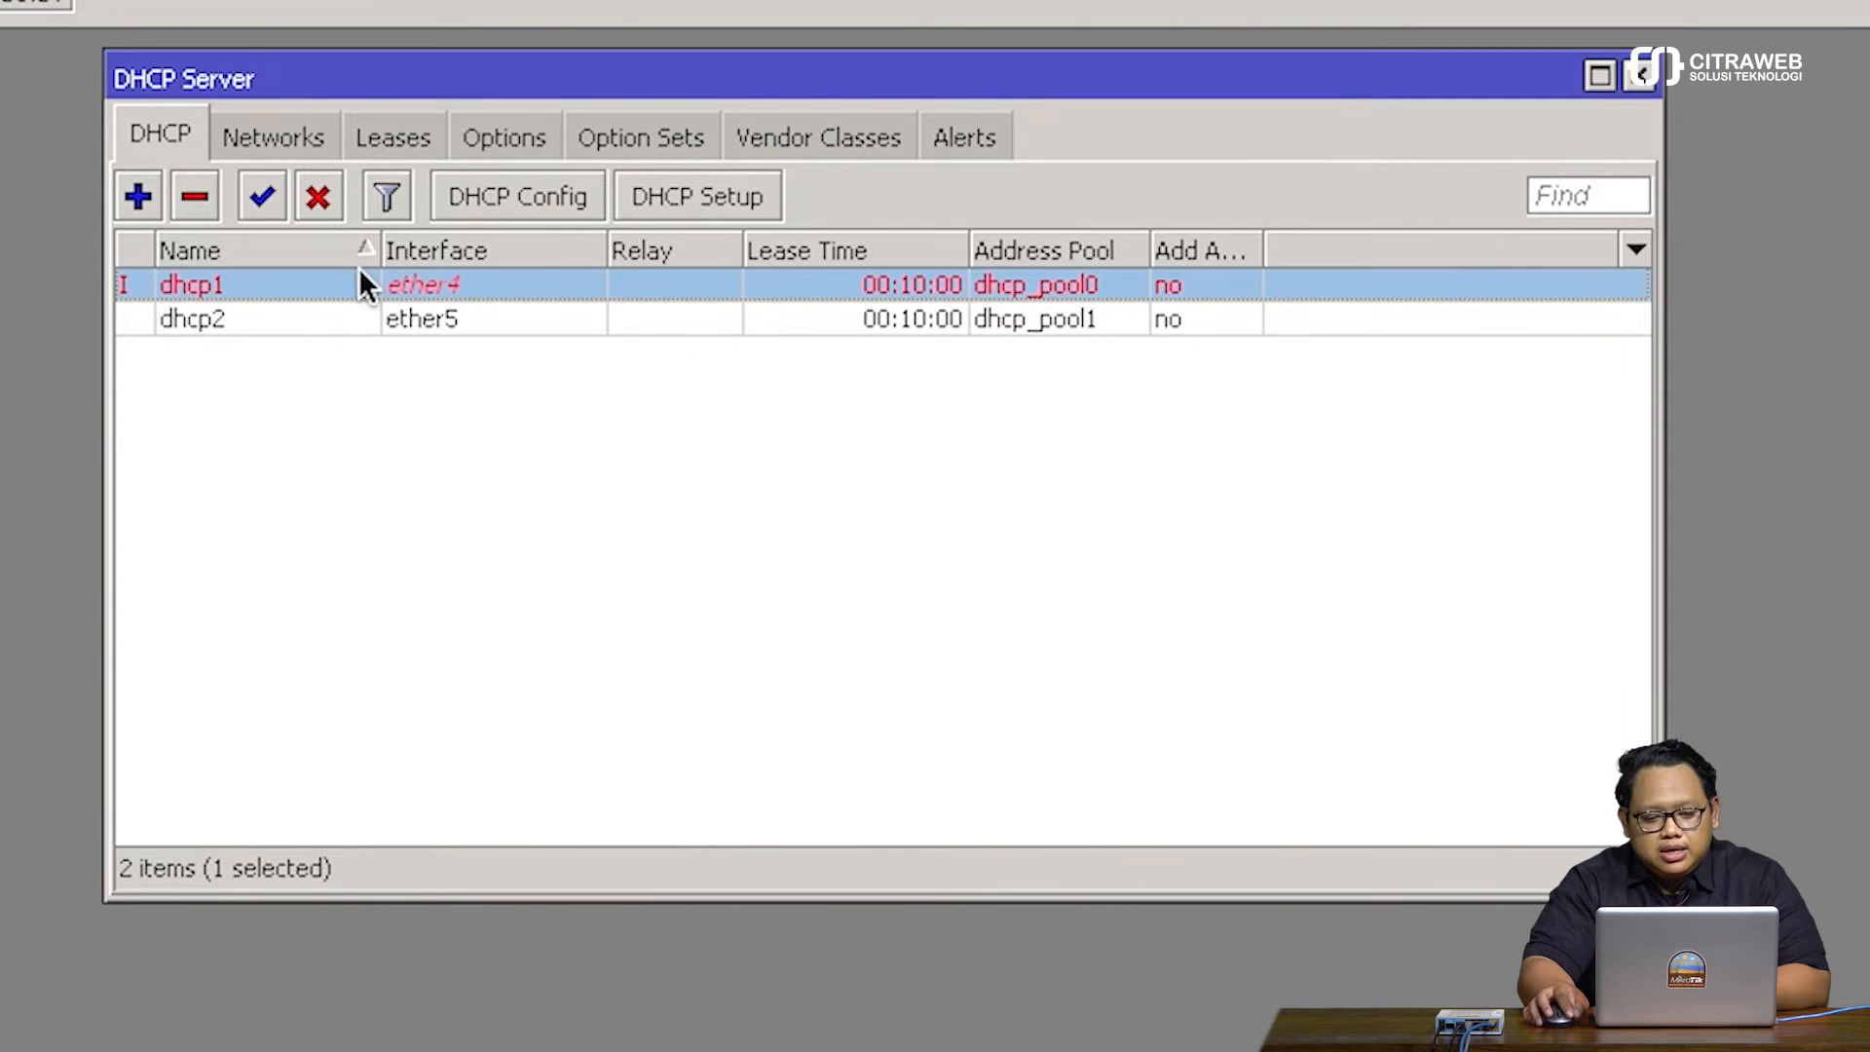
pyautogui.click(359, 319)
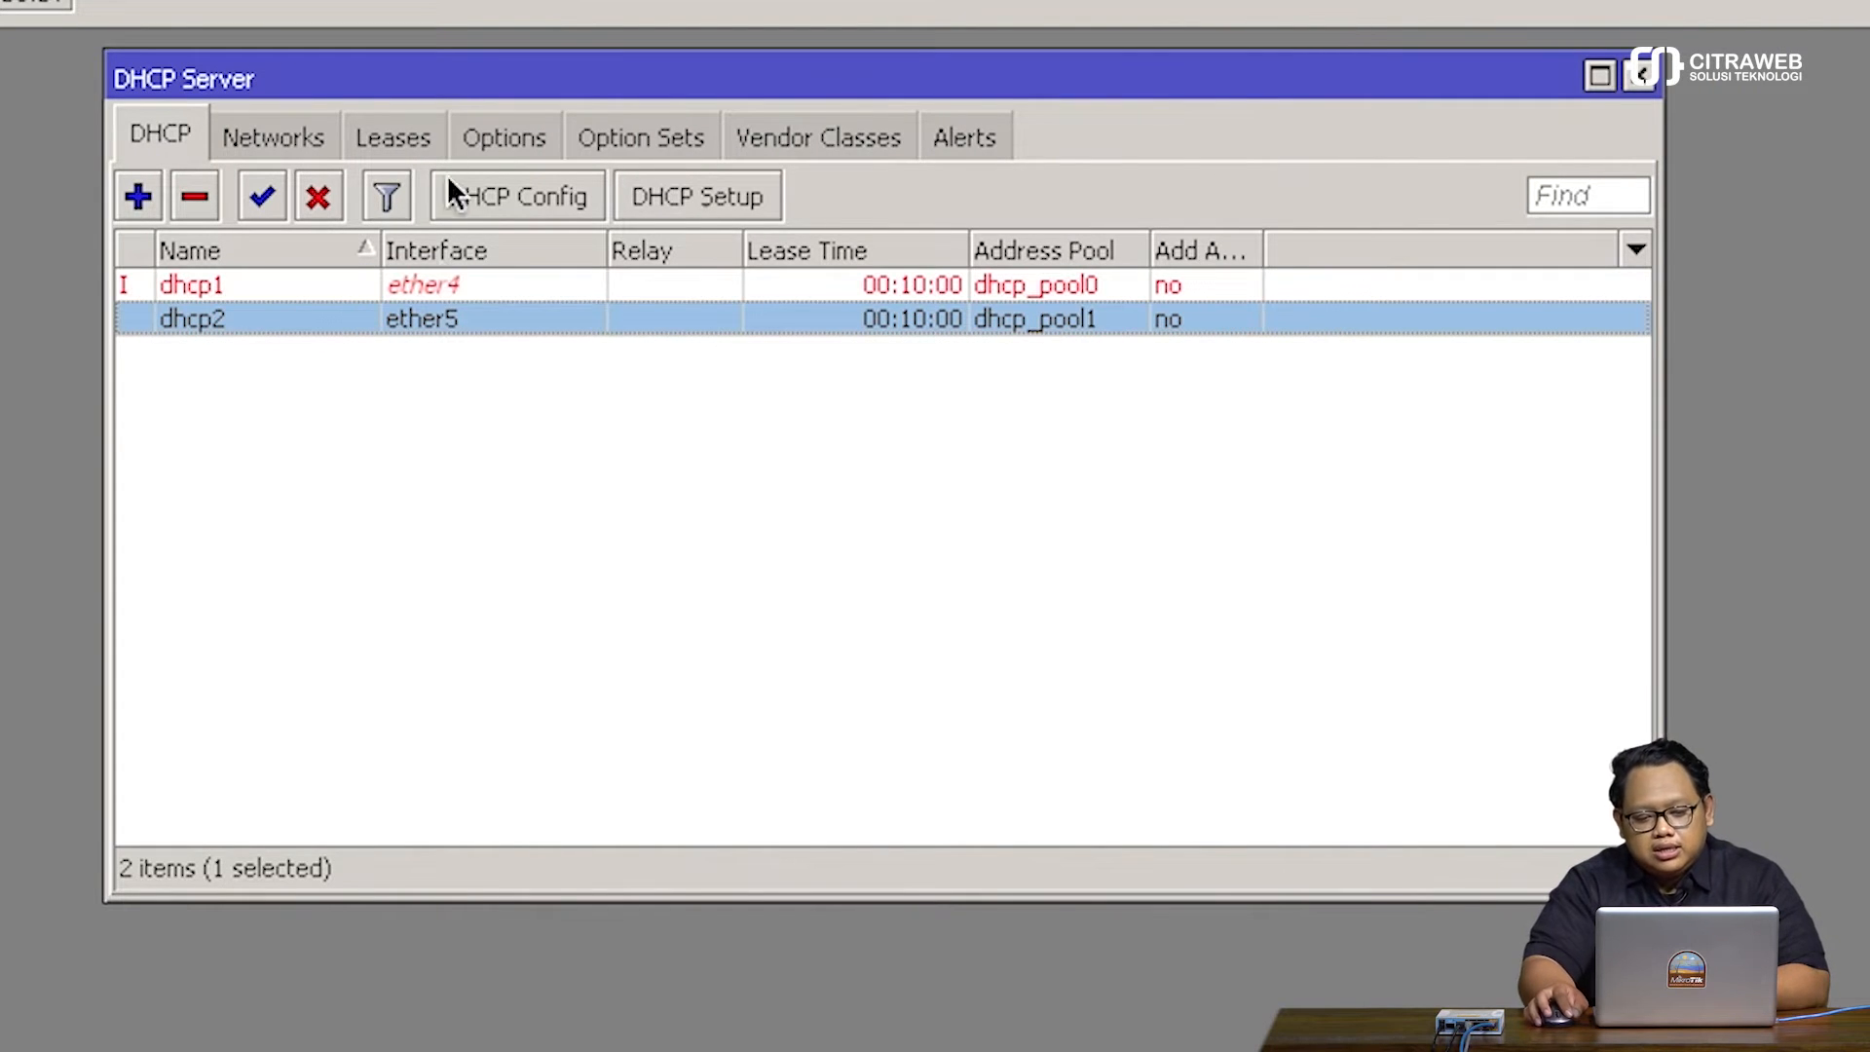
pyautogui.click(408, 136)
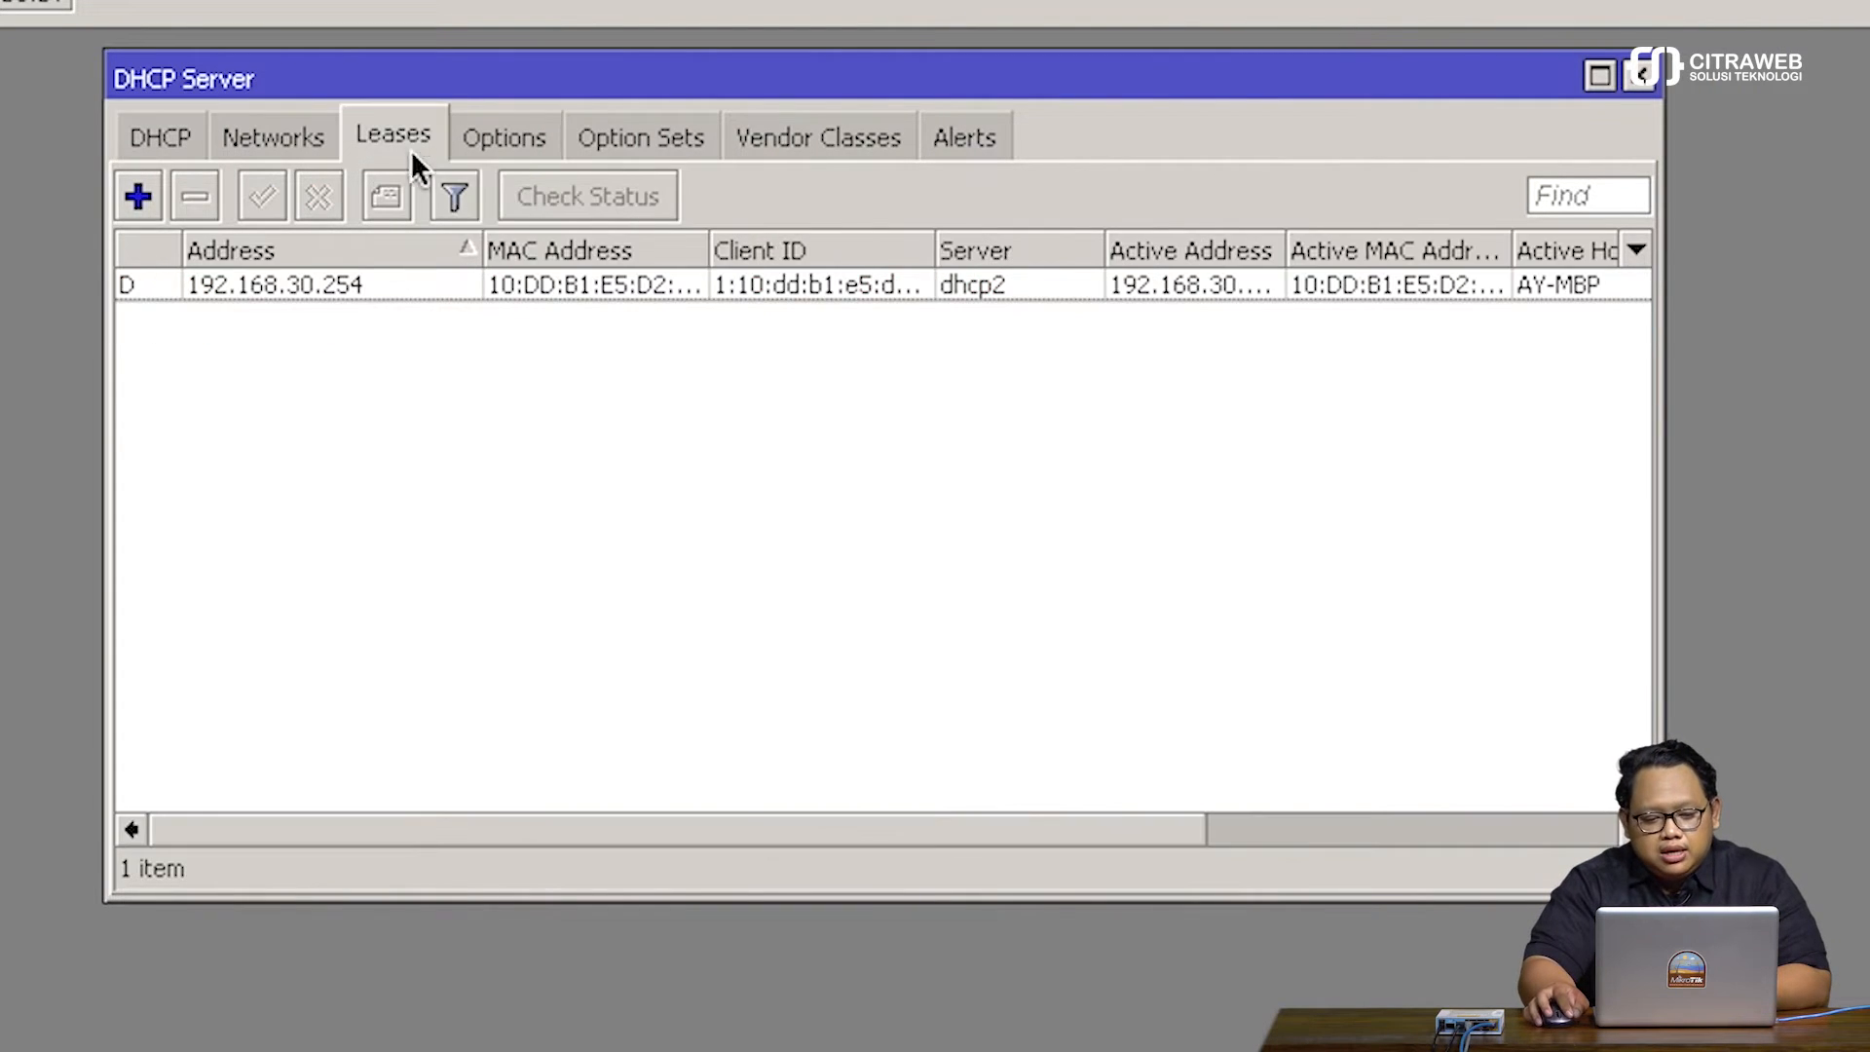
pyautogui.click(405, 285)
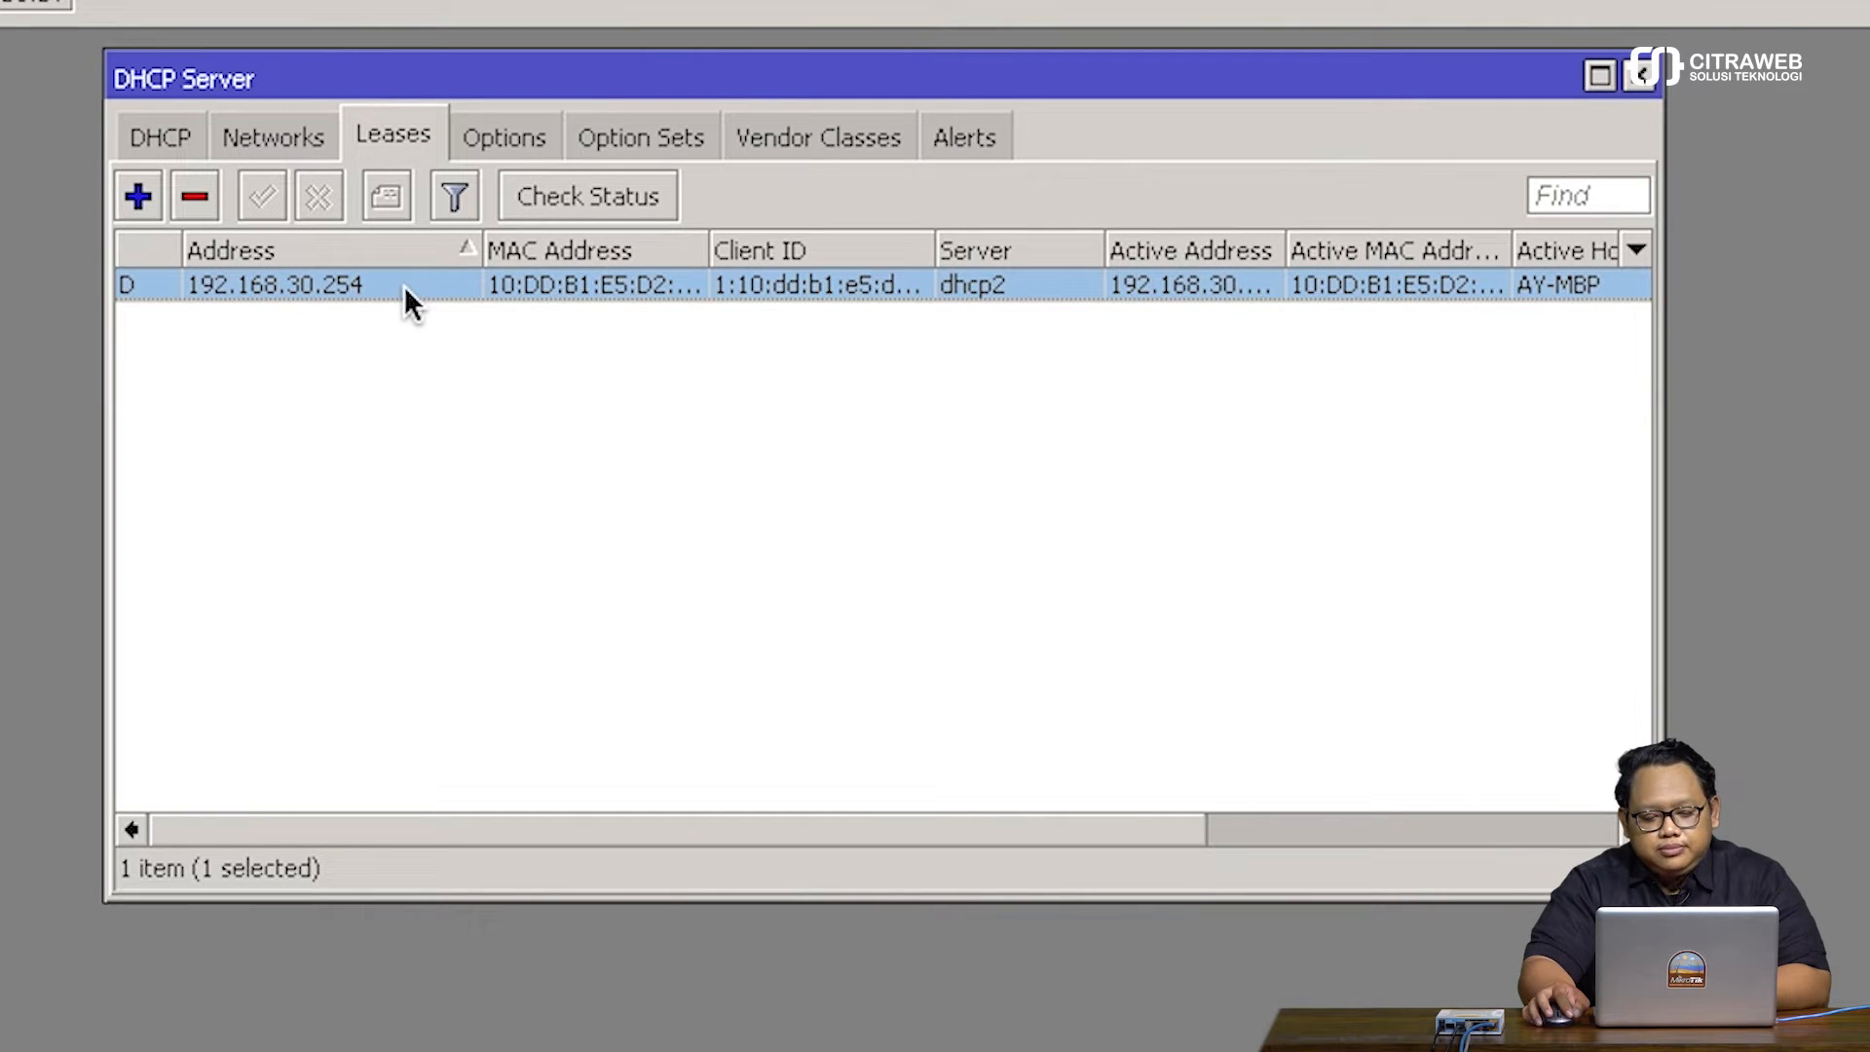
pyautogui.click(1643, 78)
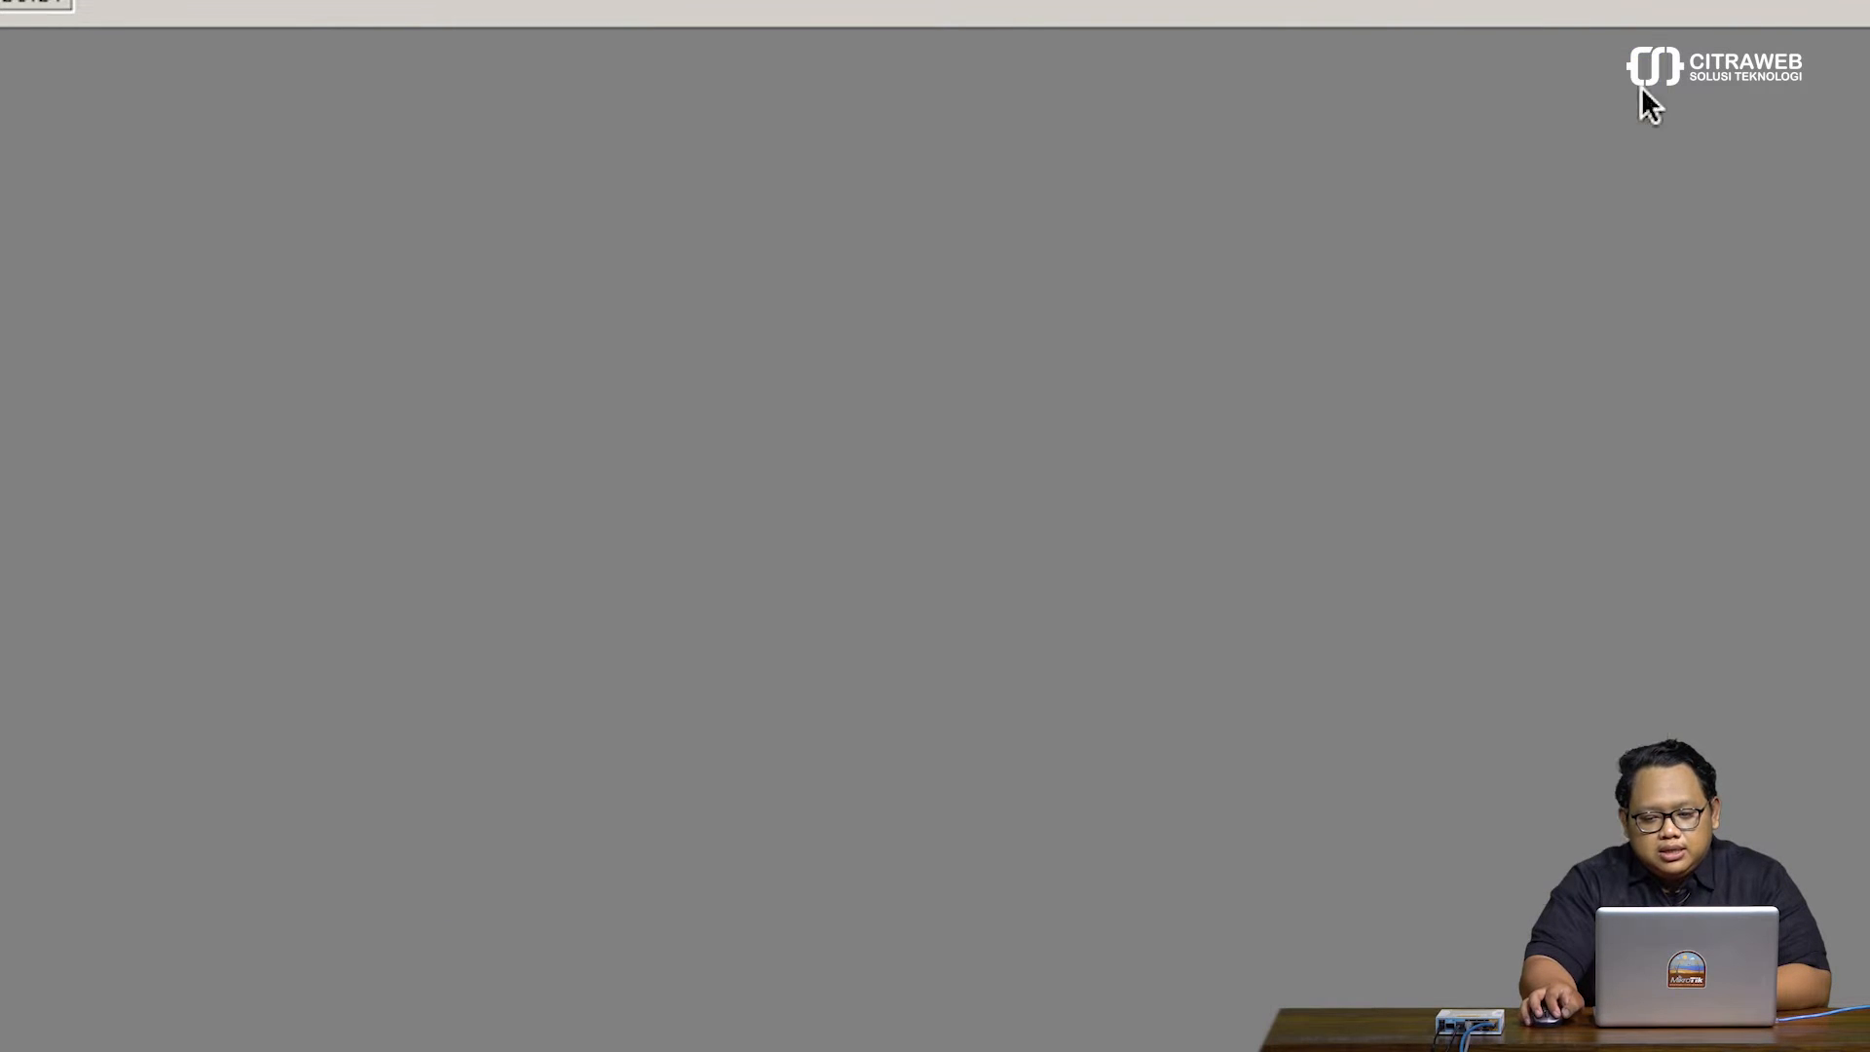
# Review the two srcnat firewall NAT rules for out-interfaces ether1 and ether2, then close the firewall window
pyautogui.click(8, 413)
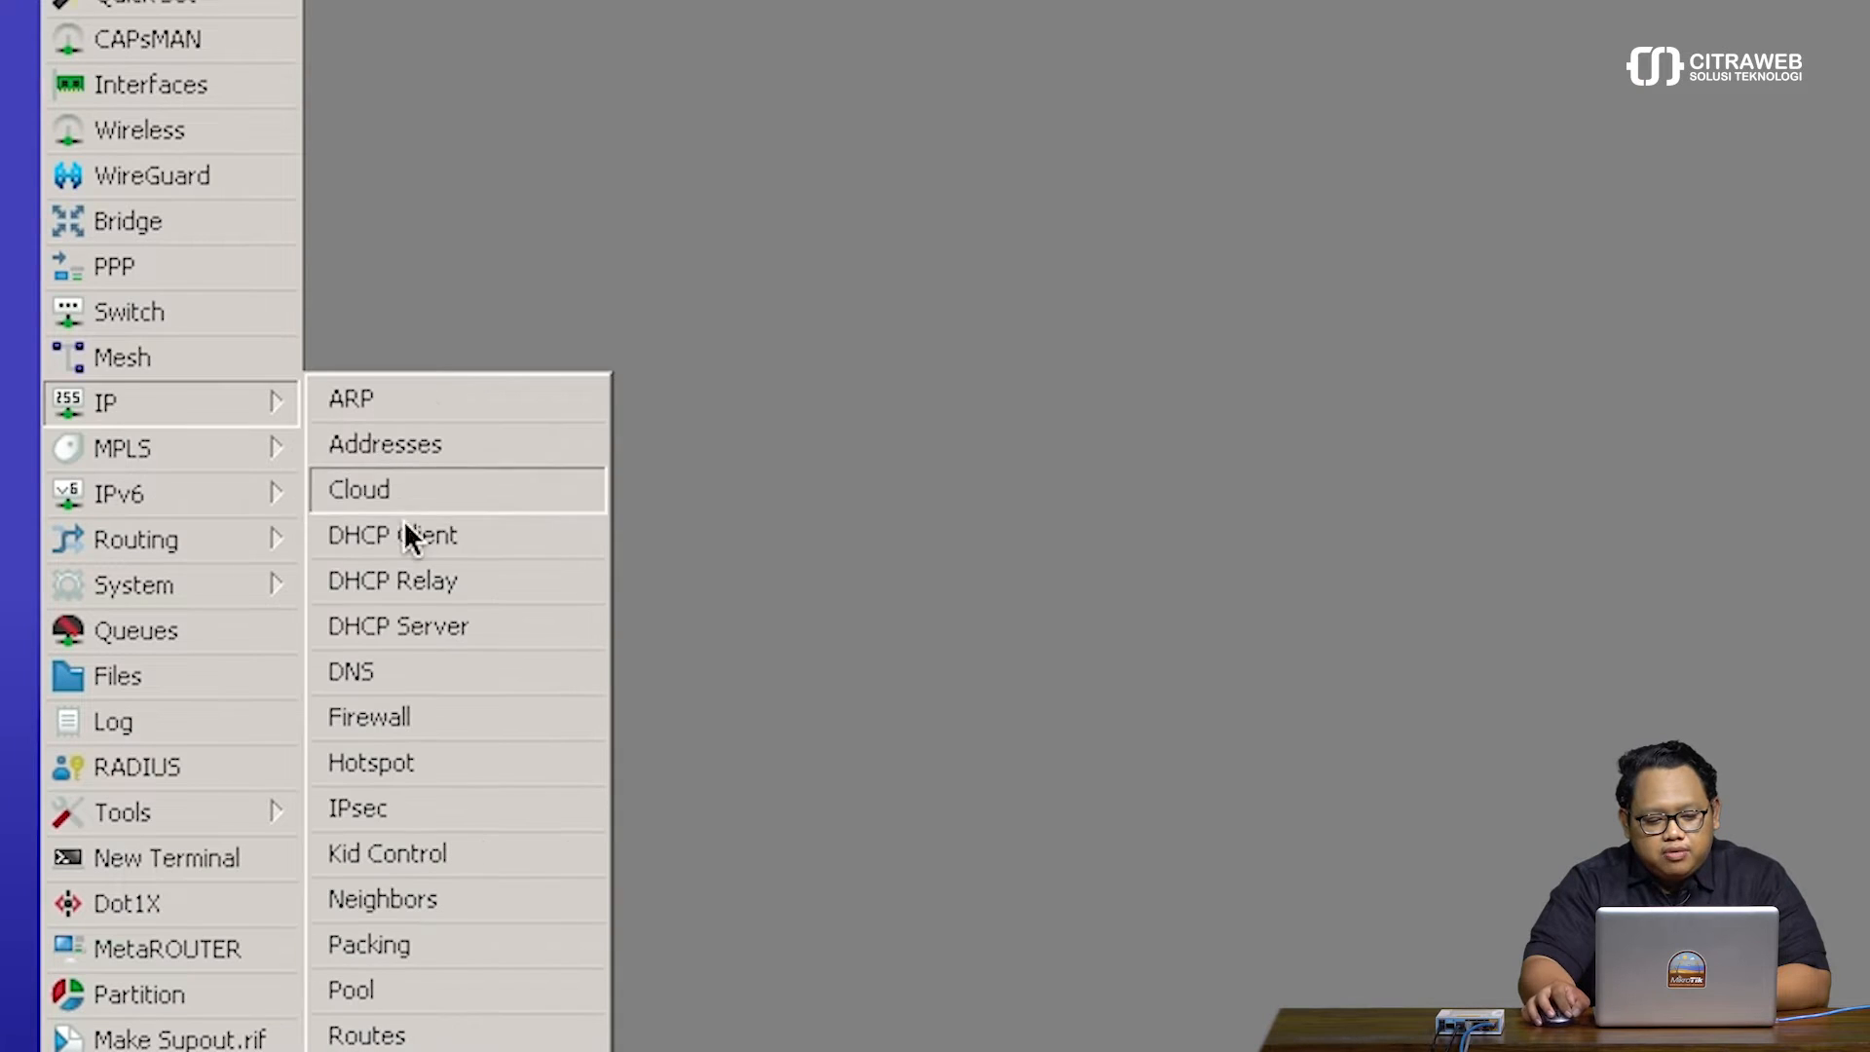
pyautogui.click(371, 717)
pyautogui.moveTo(1526, 12); pyautogui.dragTo(719, 13)
pyautogui.click(531, 128)
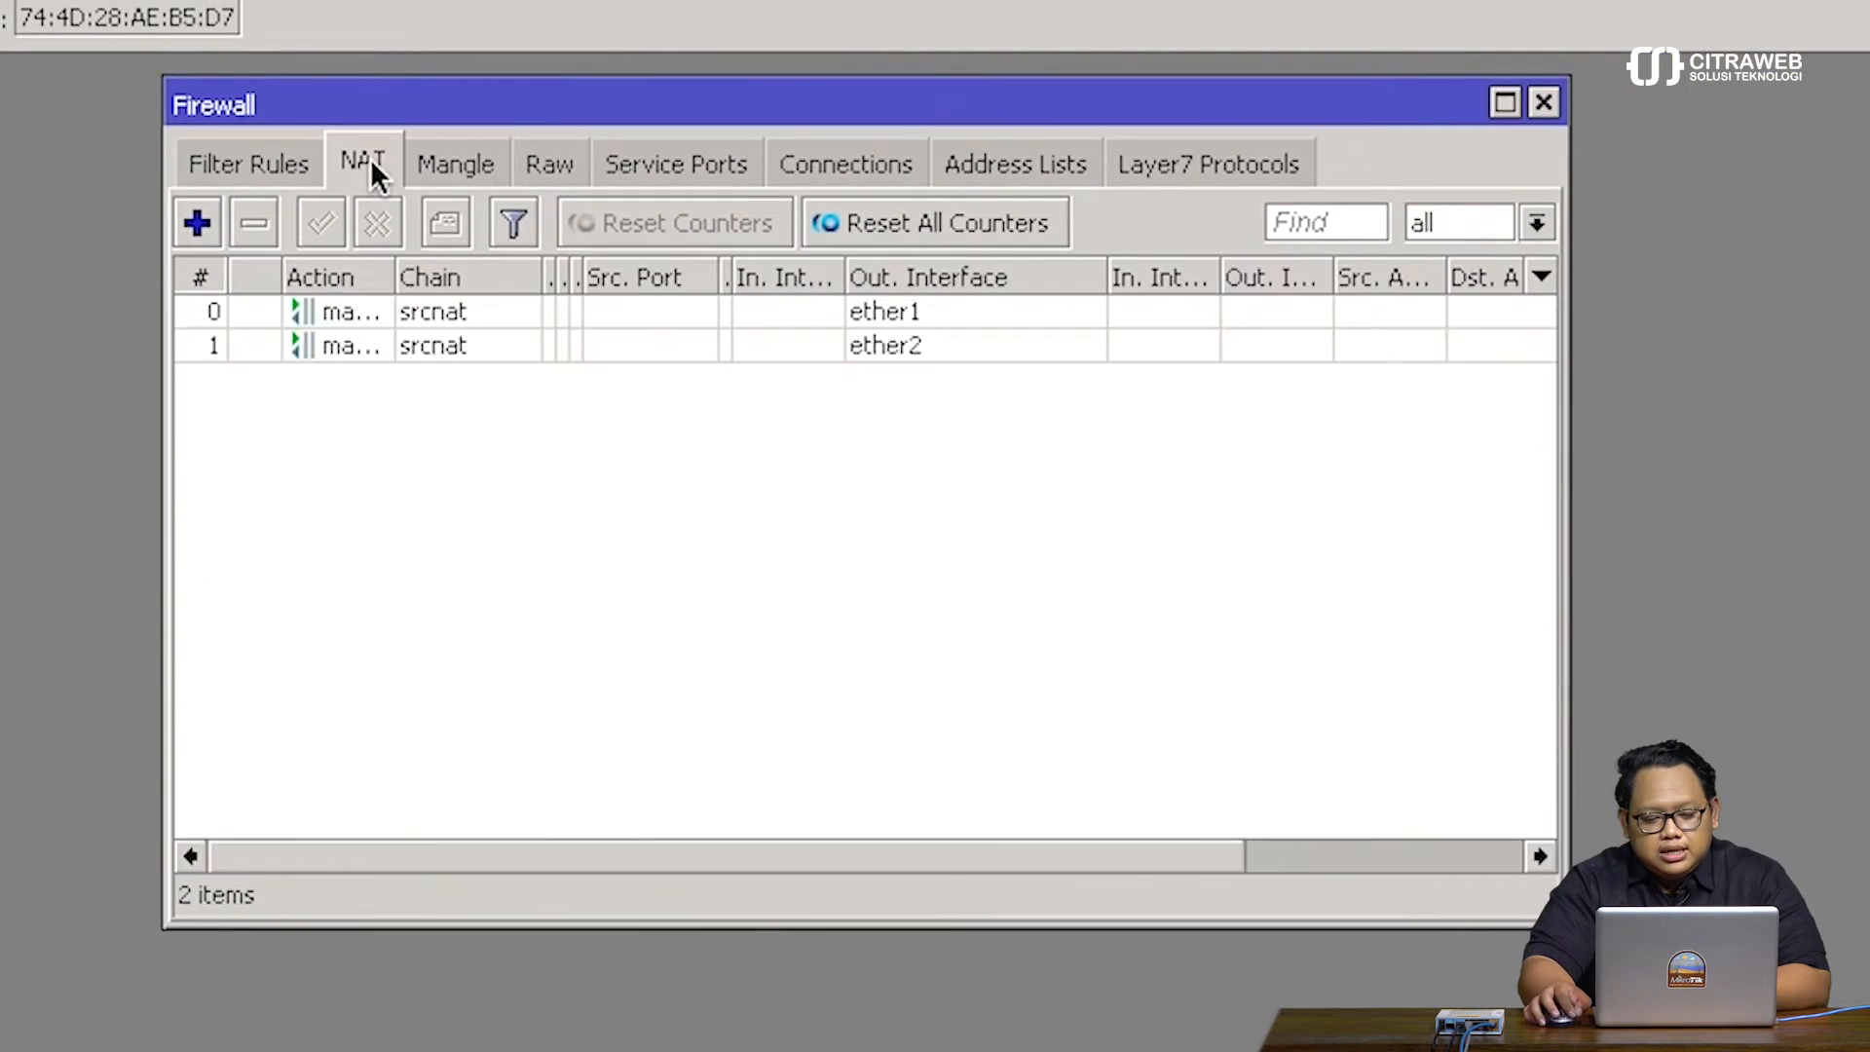
pyautogui.click(827, 314)
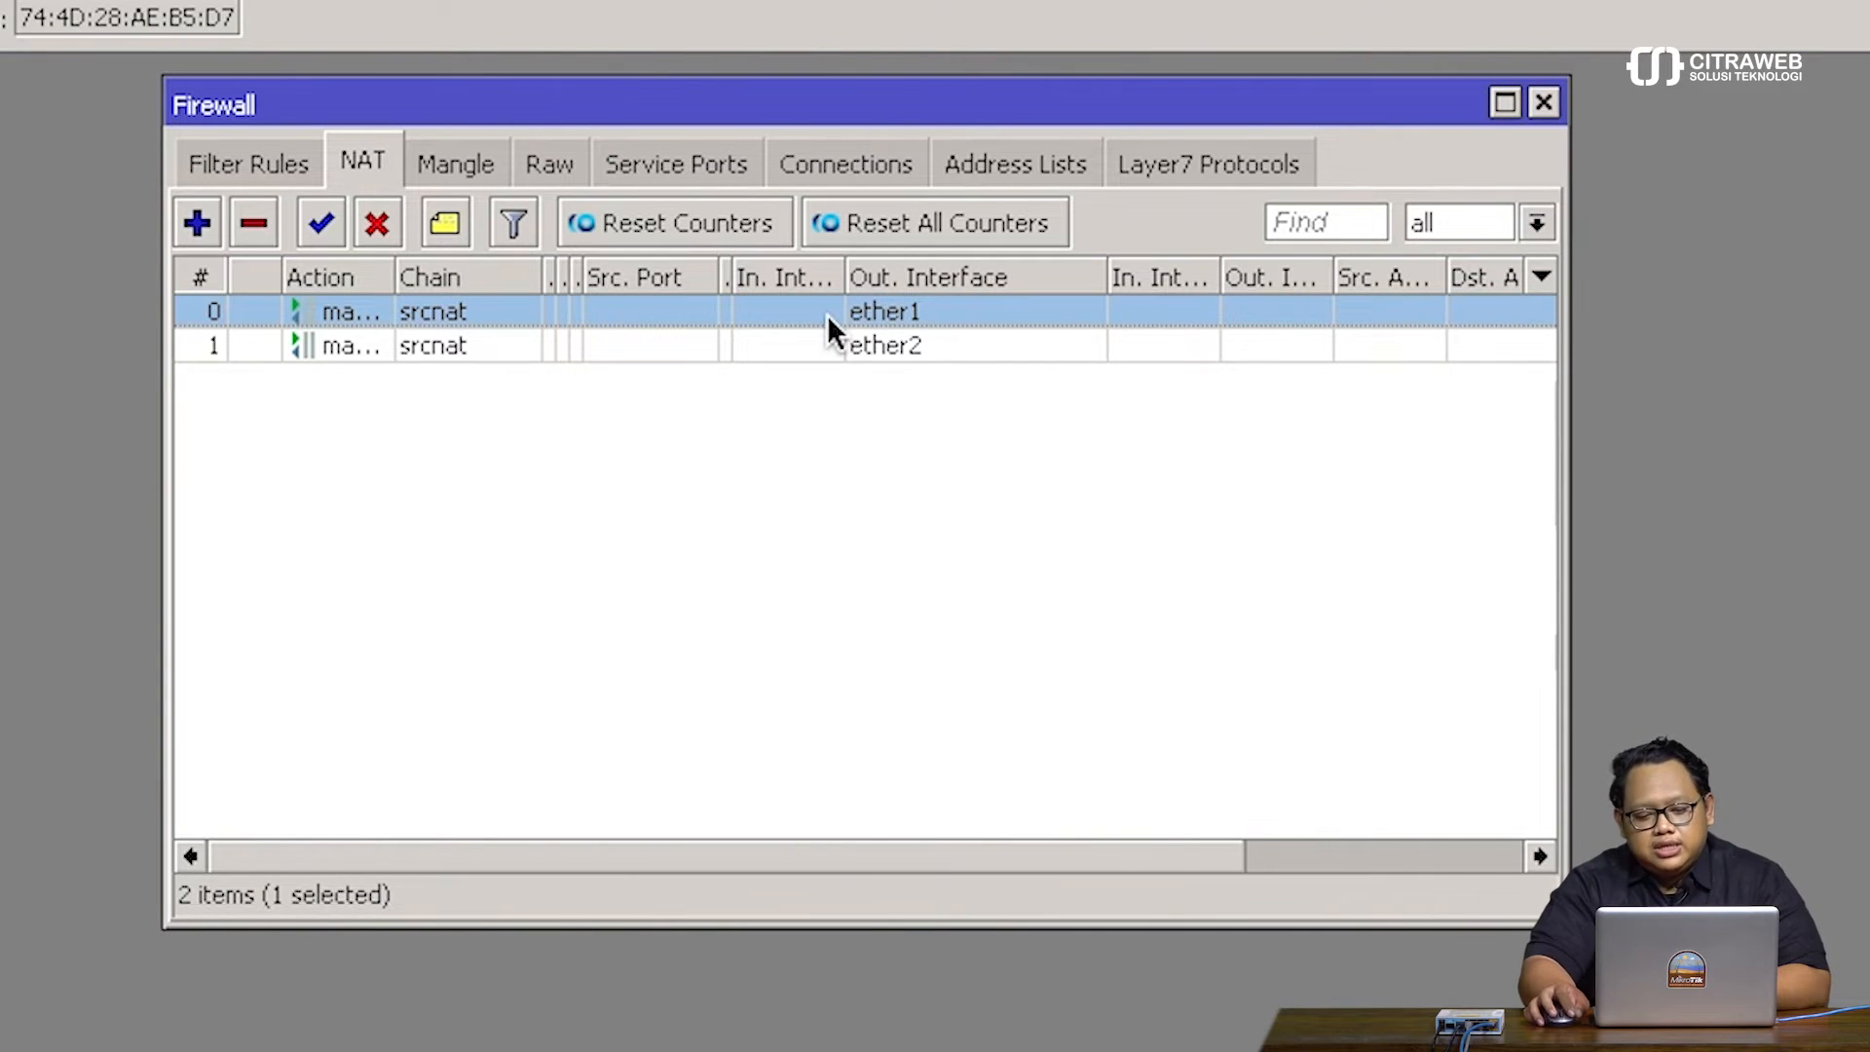
pyautogui.click(903, 353)
pyautogui.click(924, 308)
pyautogui.click(925, 346)
pyautogui.click(931, 312)
pyautogui.click(931, 345)
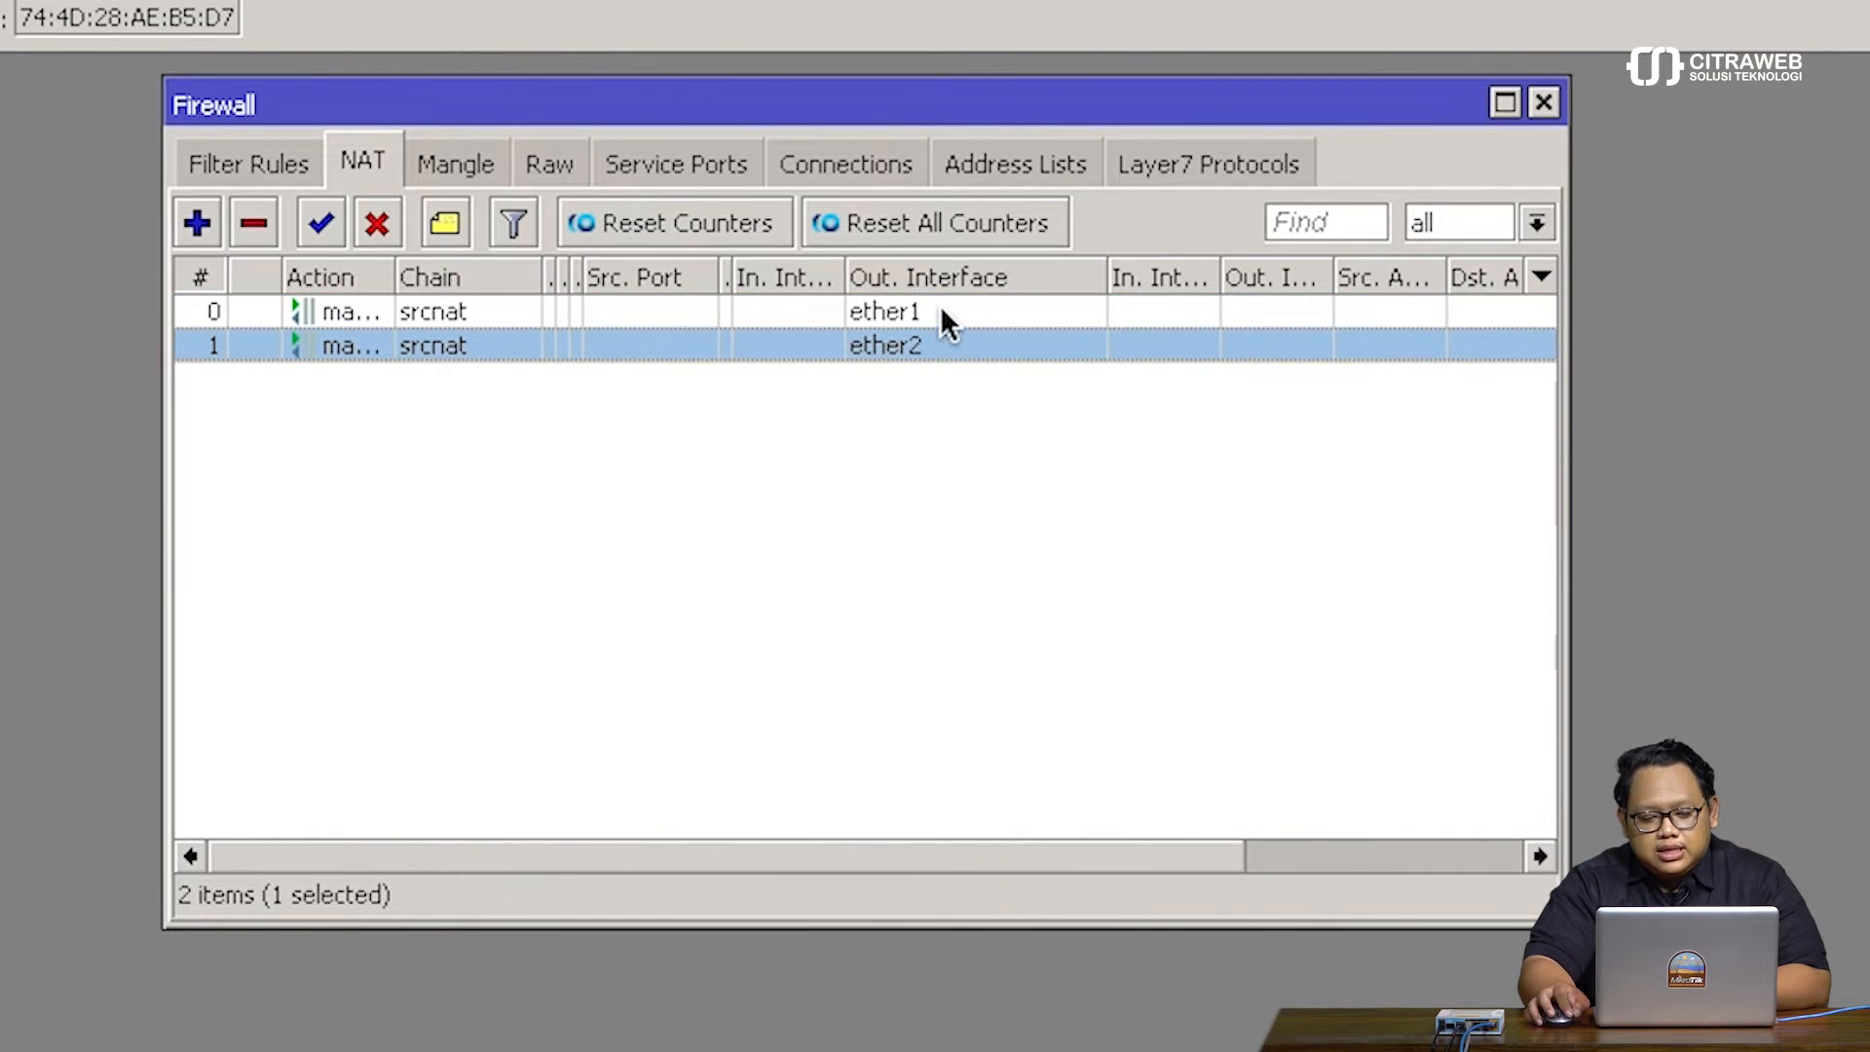
pyautogui.click(1545, 103)
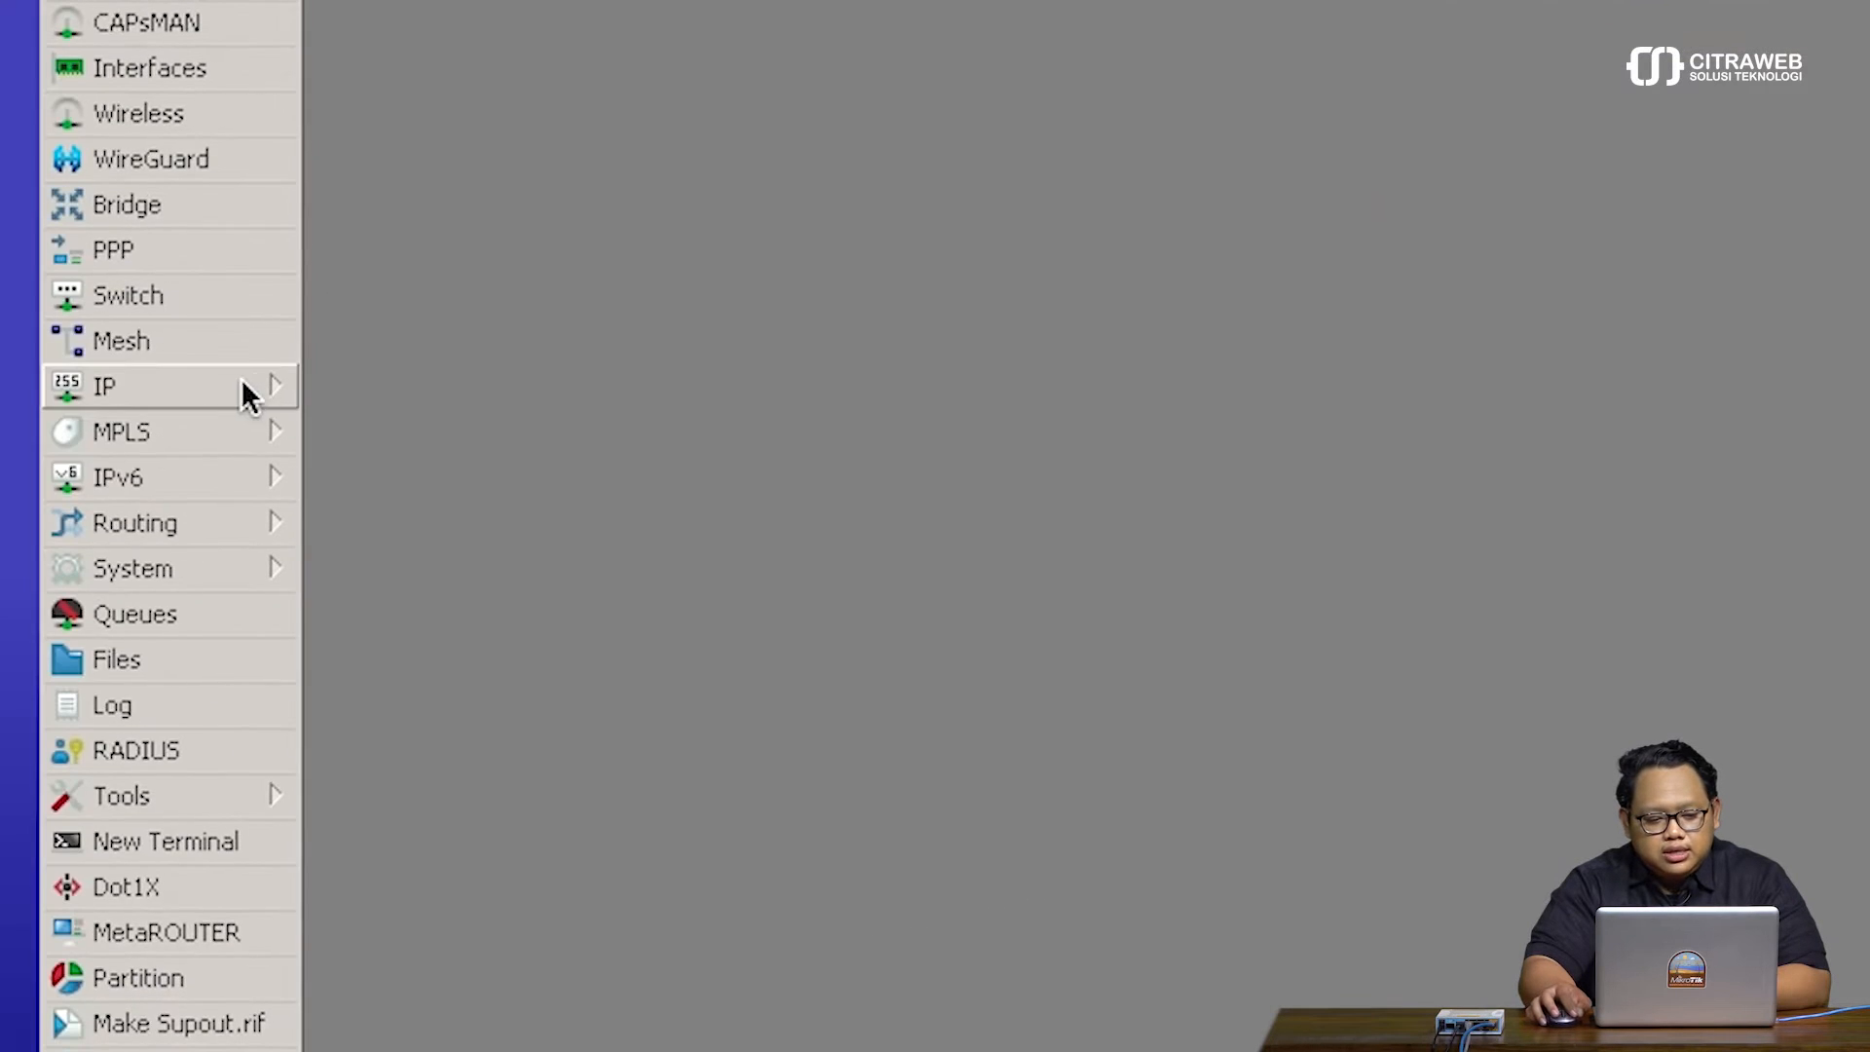
# Open the IP route list and examine the status flags of the existing dynamic routes
pyautogui.click(241, 384)
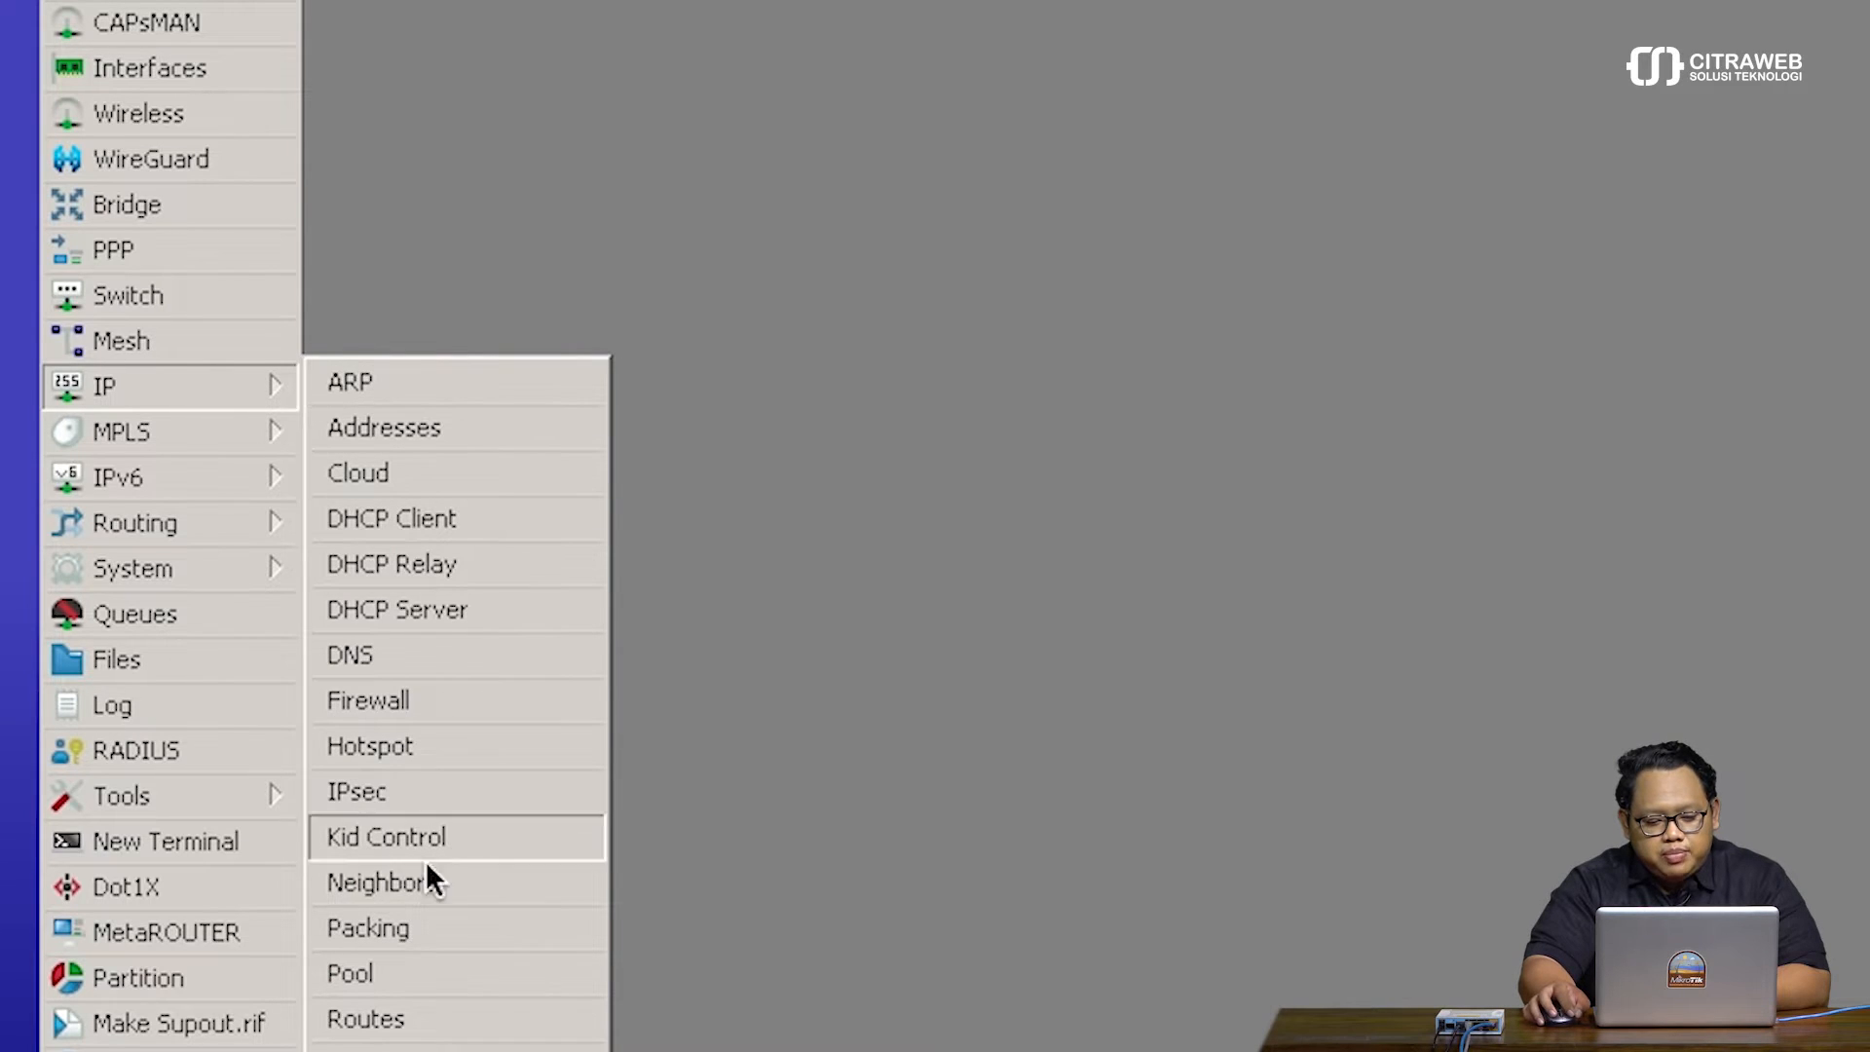
pyautogui.click(417, 1021)
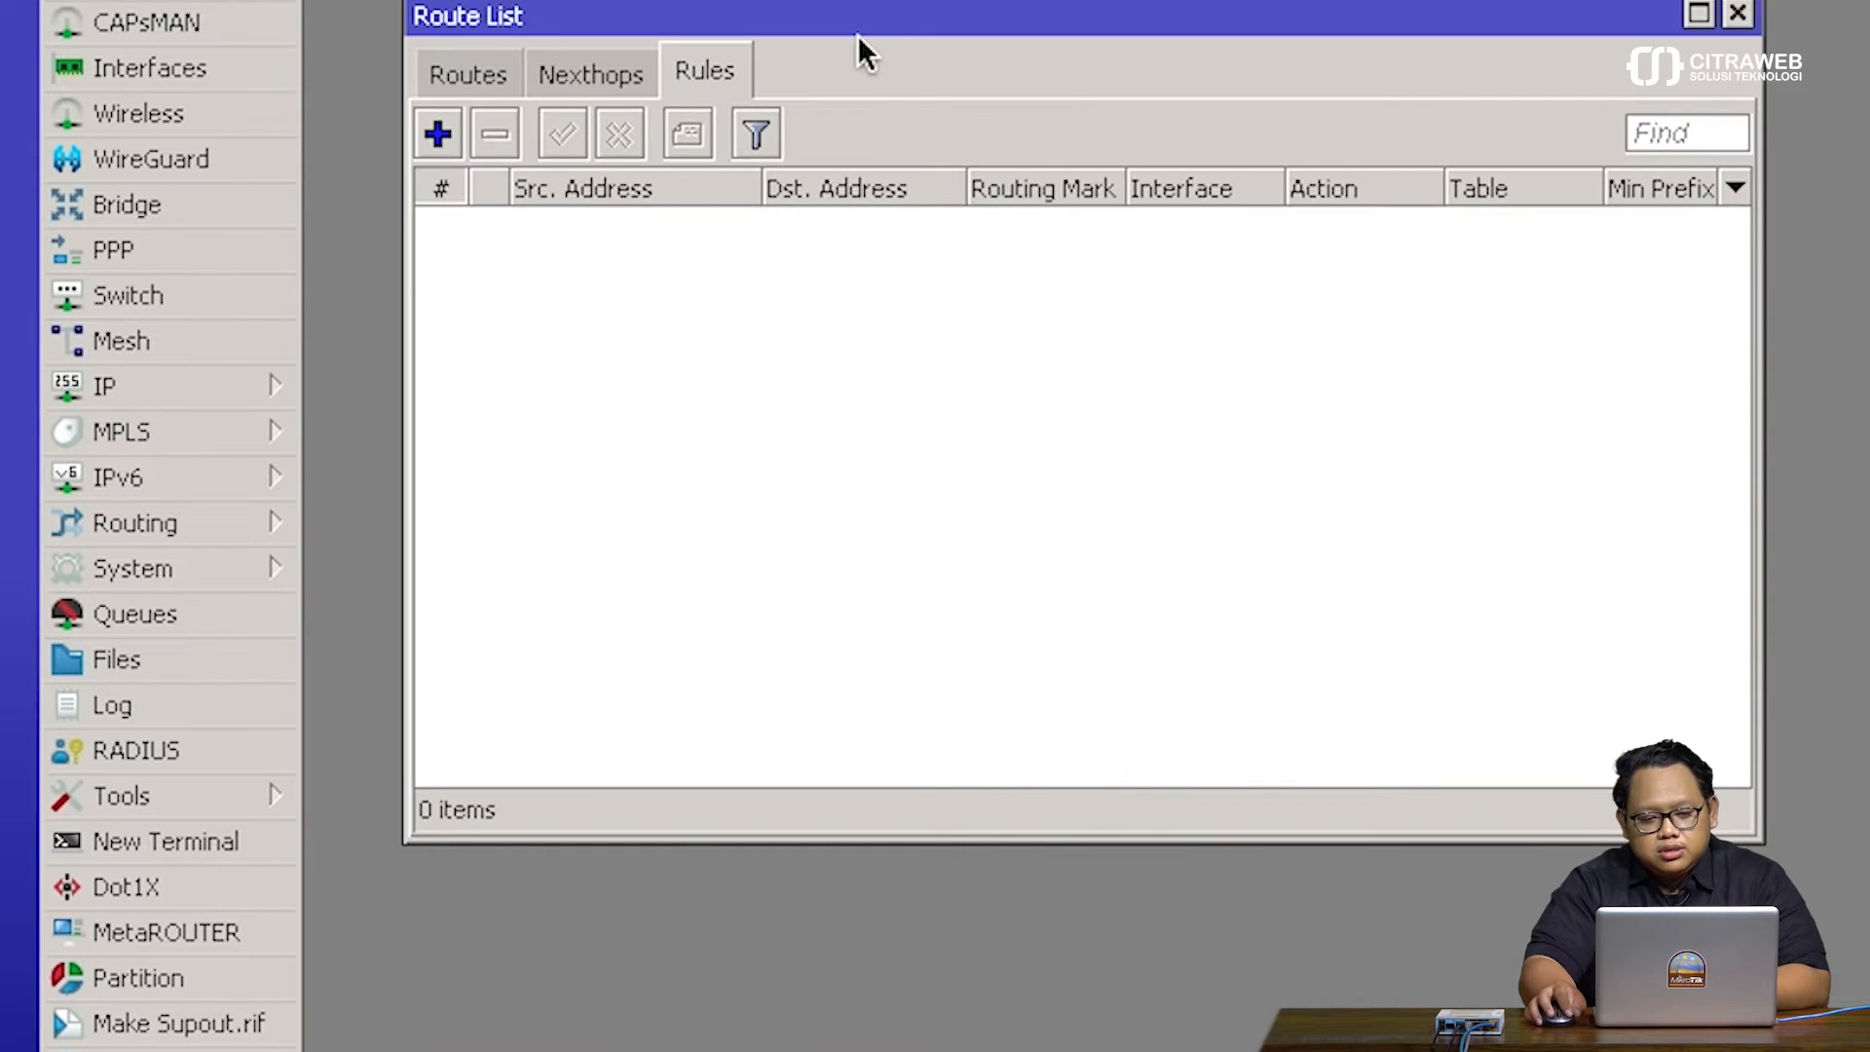
pyautogui.moveTo(865, 21); pyautogui.dragTo(937, 4)
pyautogui.click(531, 56)
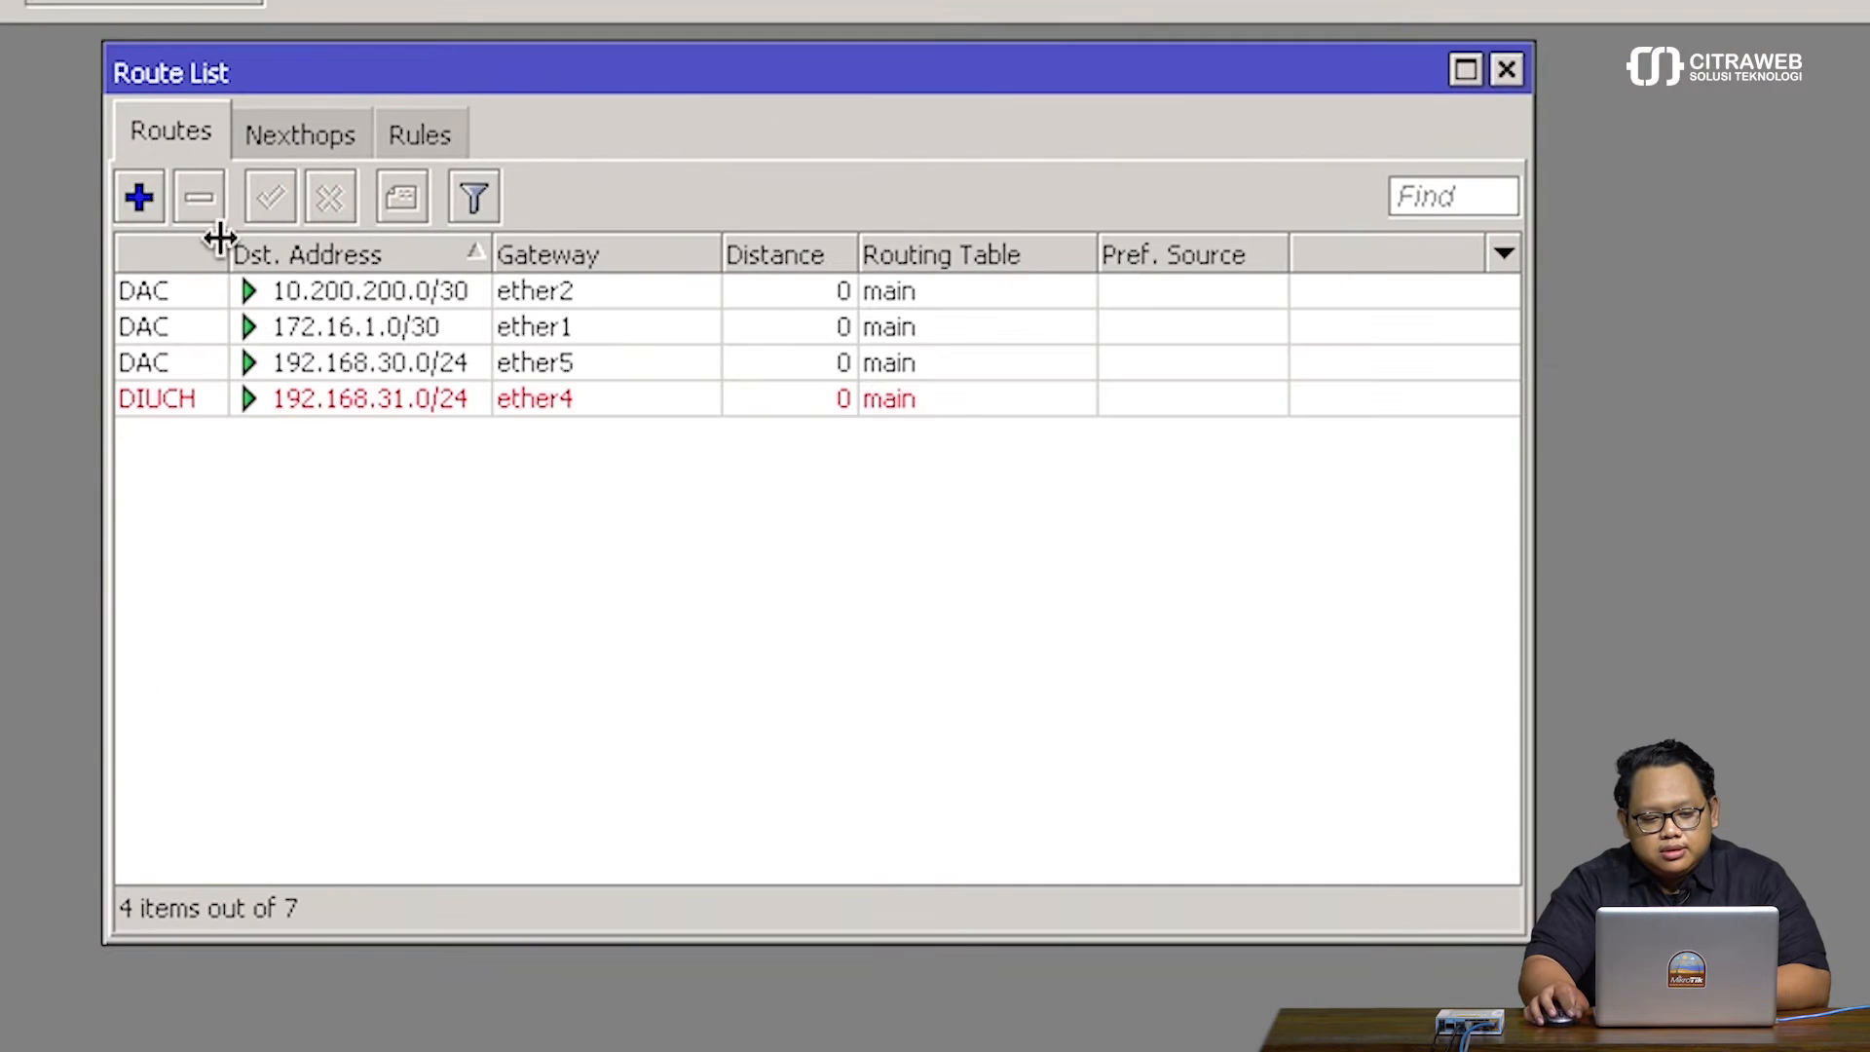
pyautogui.click(287, 298)
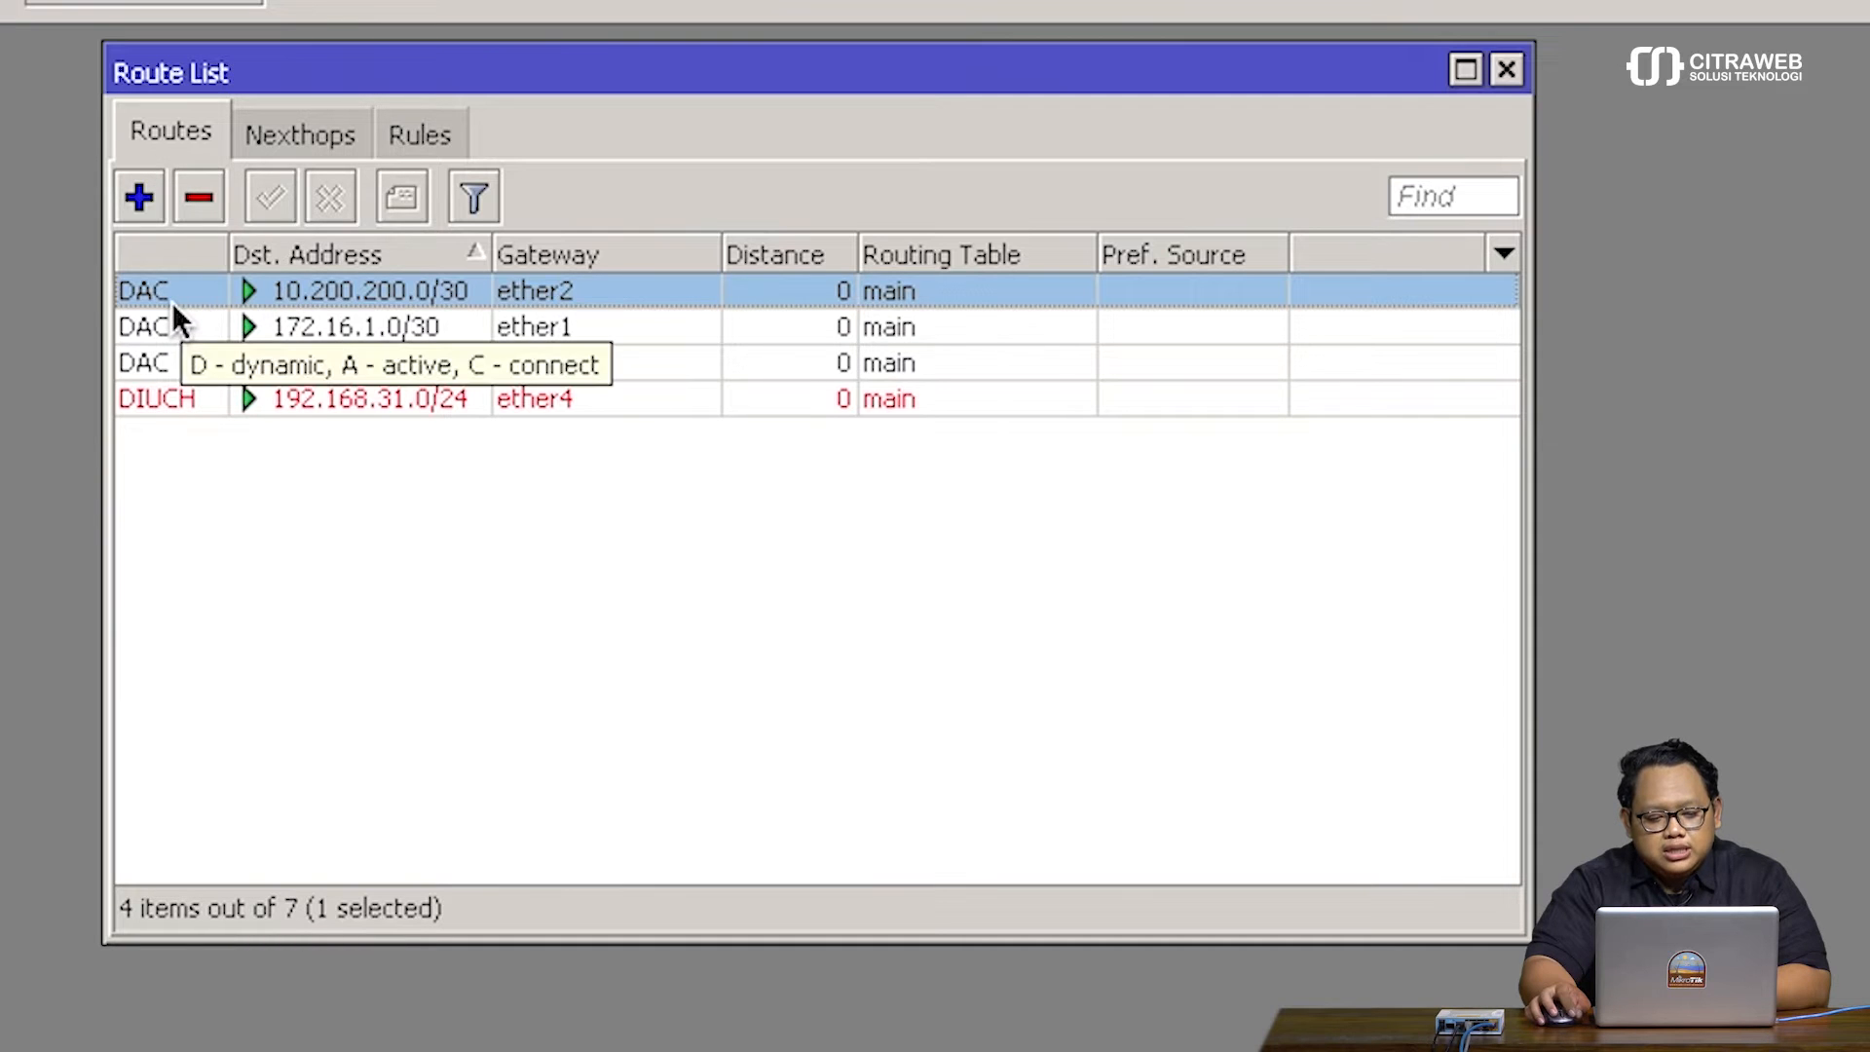
pyautogui.moveTo(158, 304)
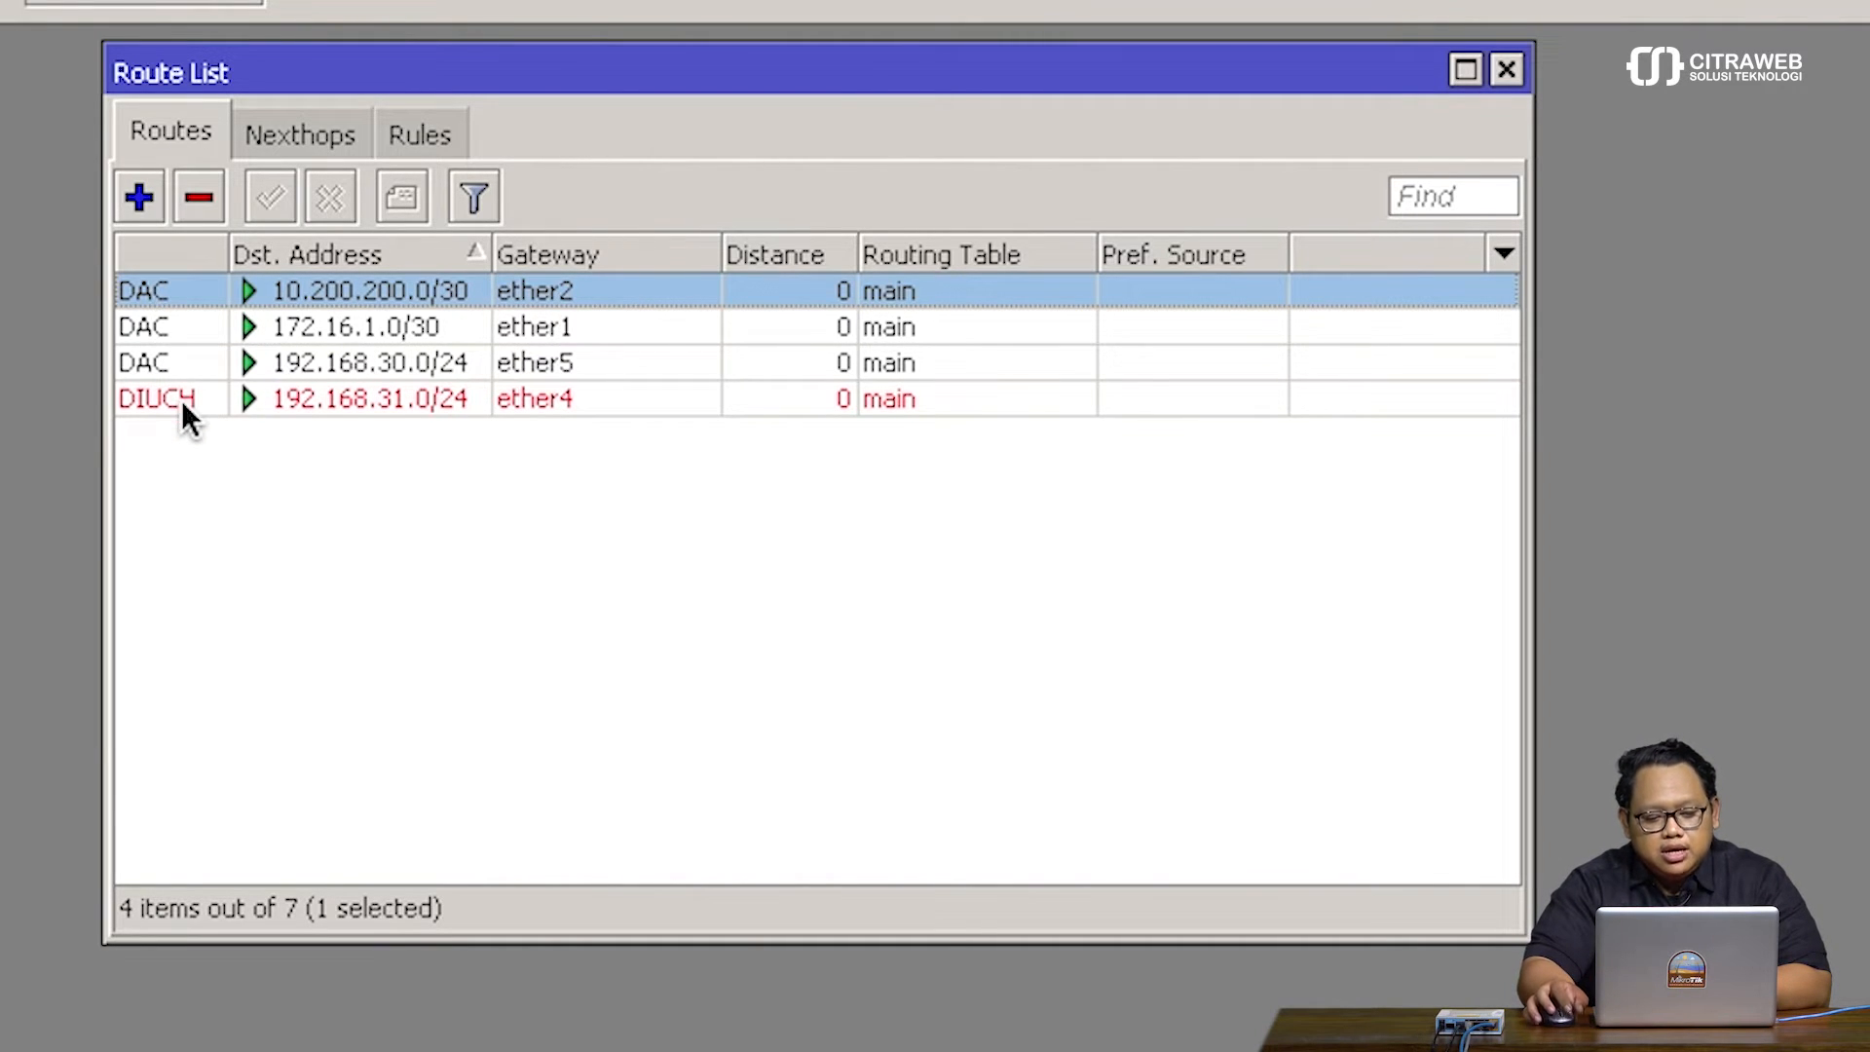
pyautogui.moveTo(181, 399)
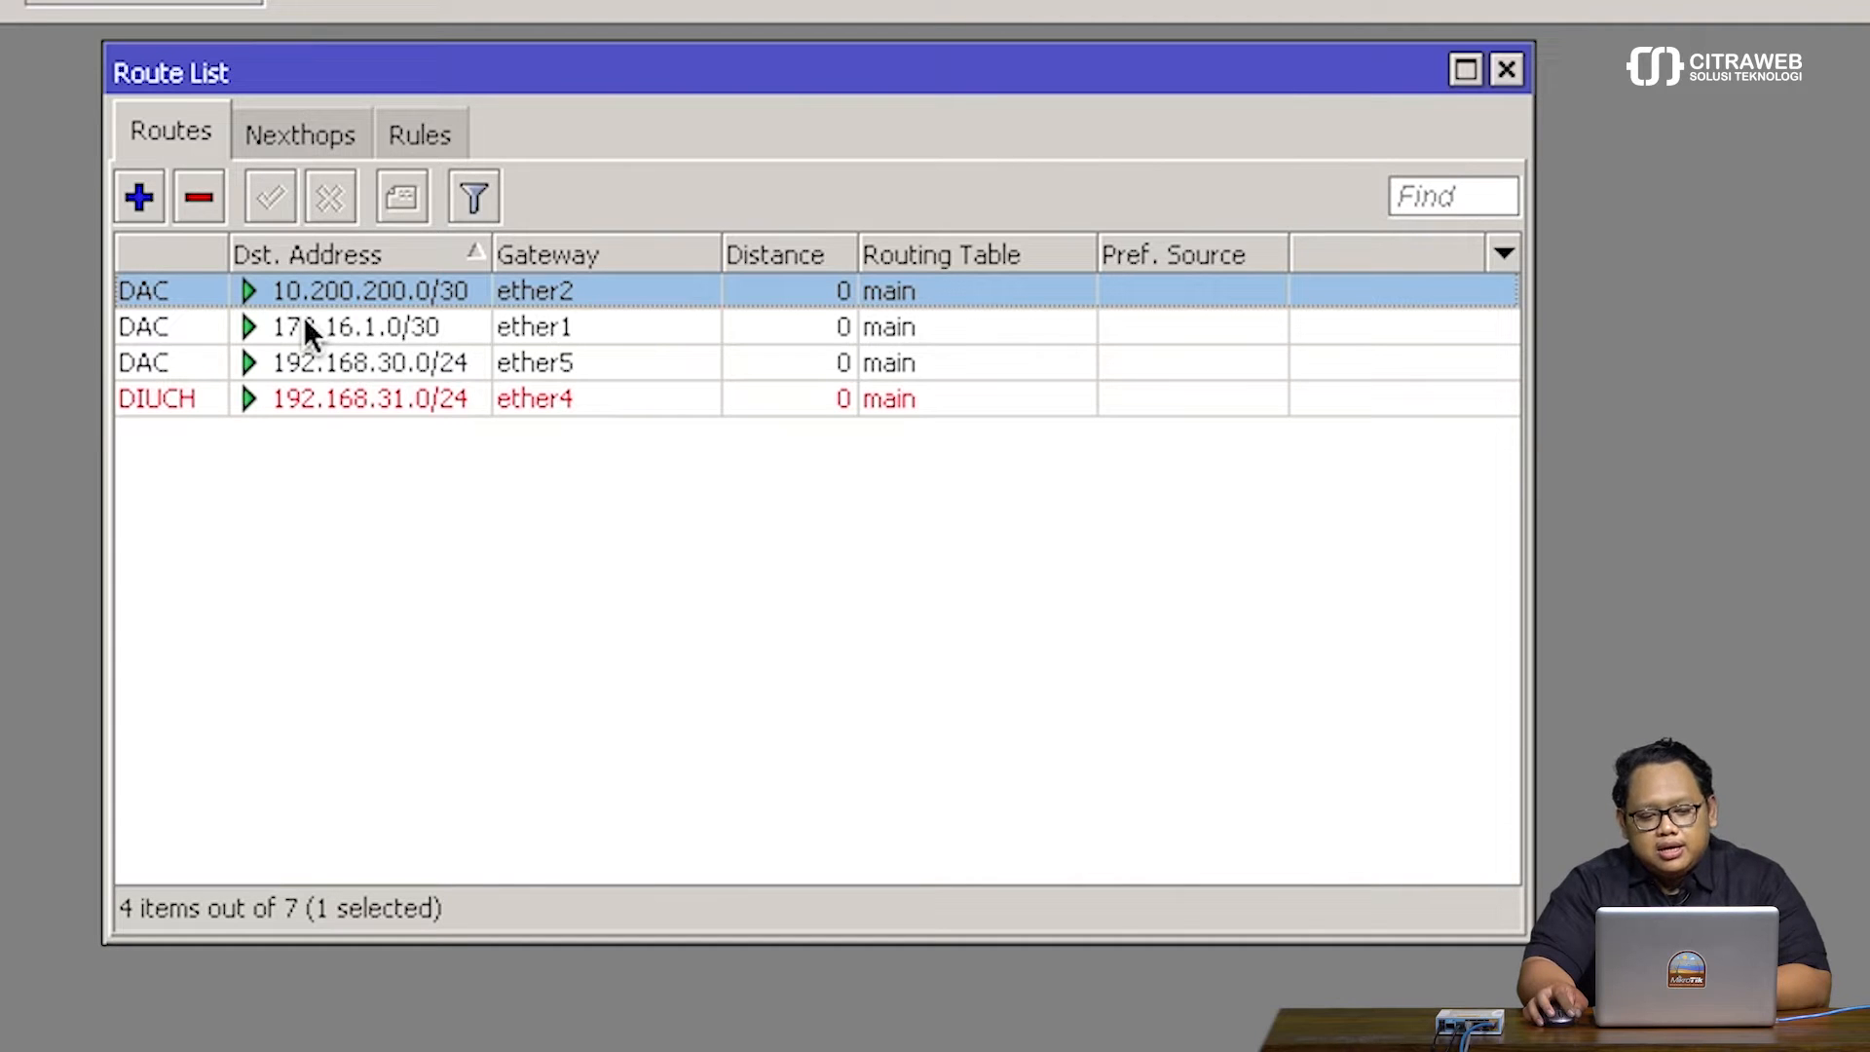
# Add a default route to 0.0.0.0/0 through the ISP1 gateway 172.16.1.1 in the main routing table
pyautogui.click(144, 196)
pyautogui.moveTo(737, 73); pyautogui.dragTo(616, 72)
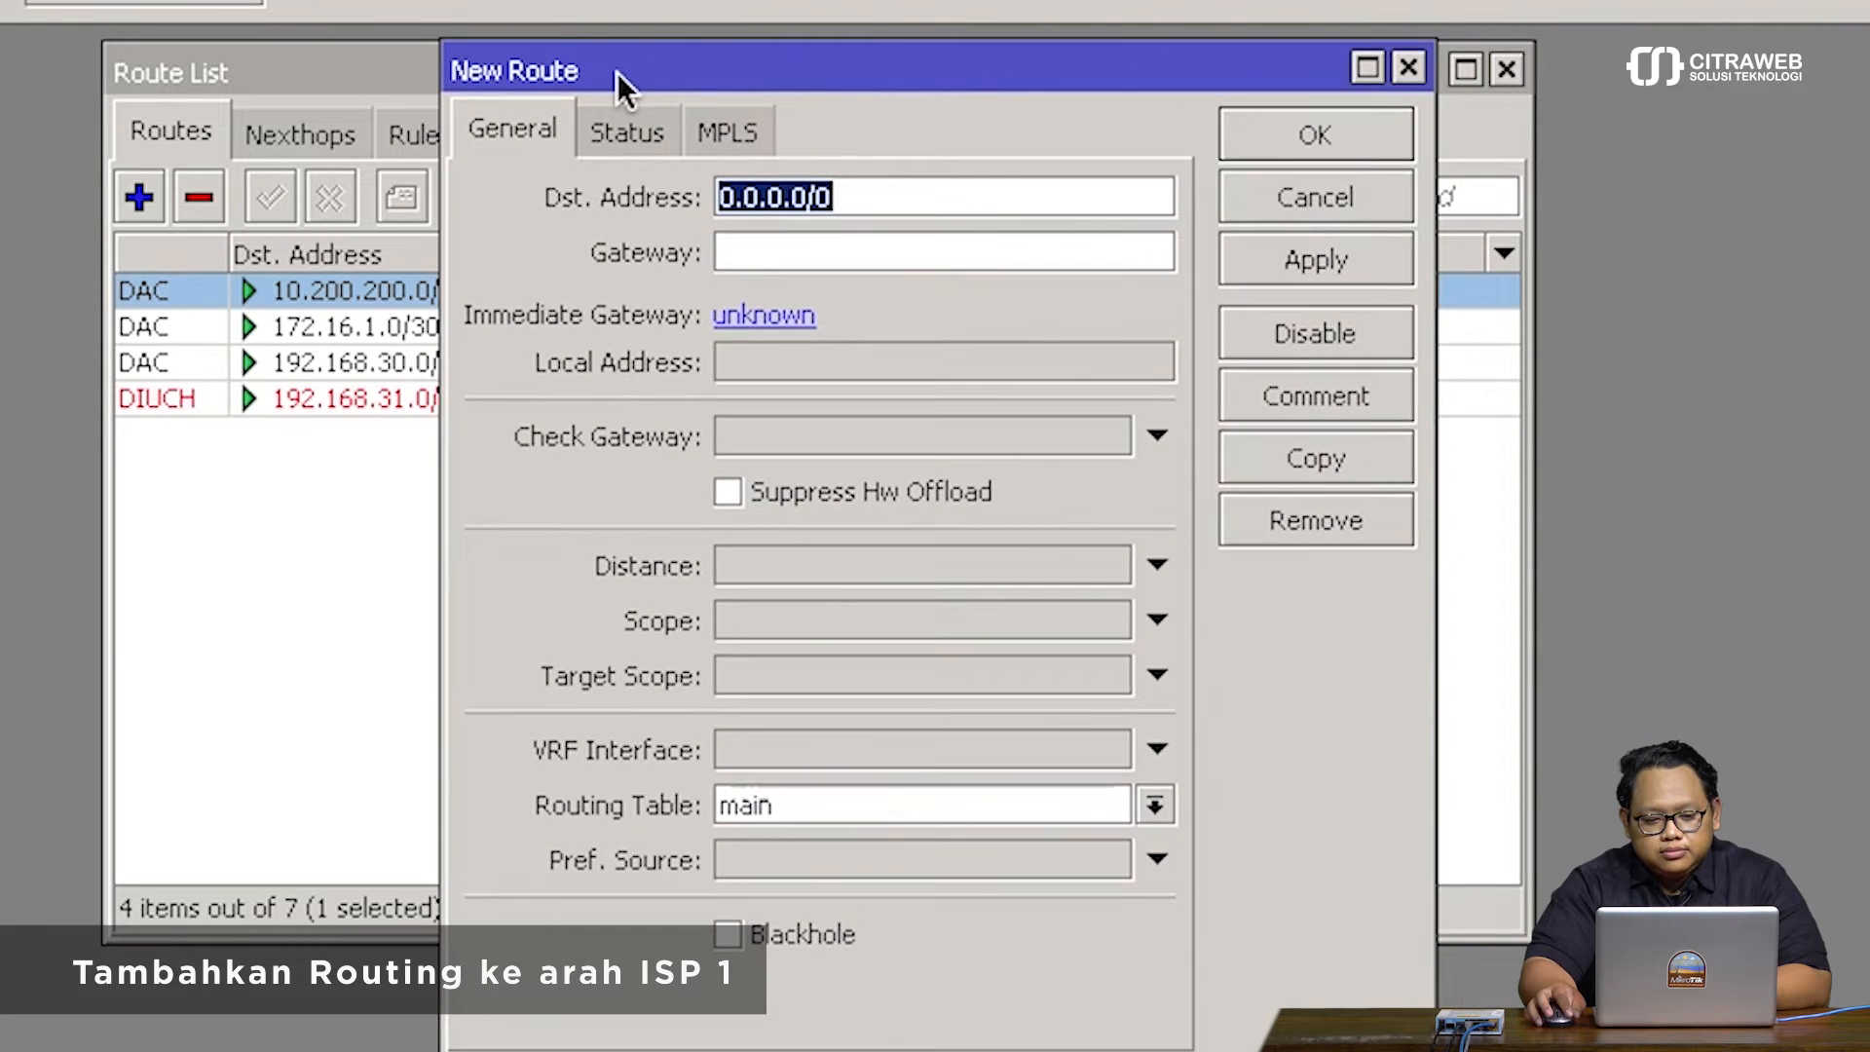
pyautogui.click(893, 255)
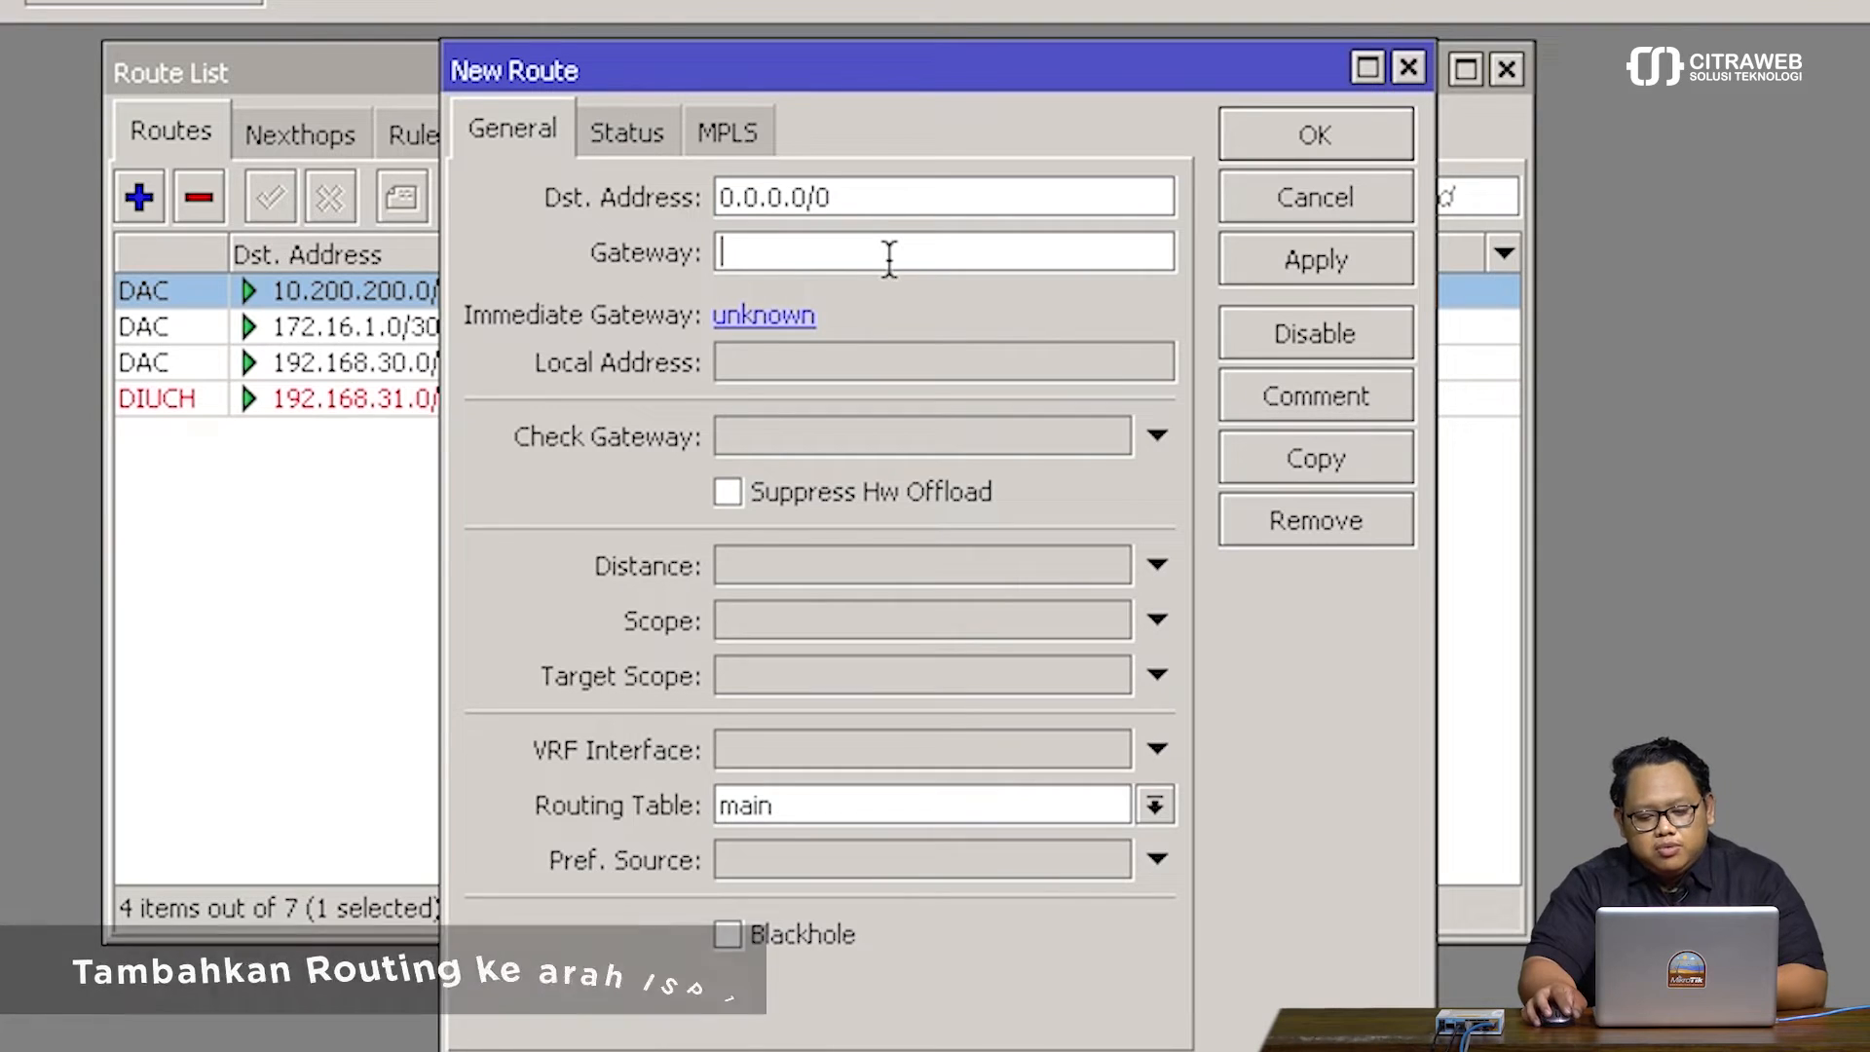
pyautogui.write('172.16.')
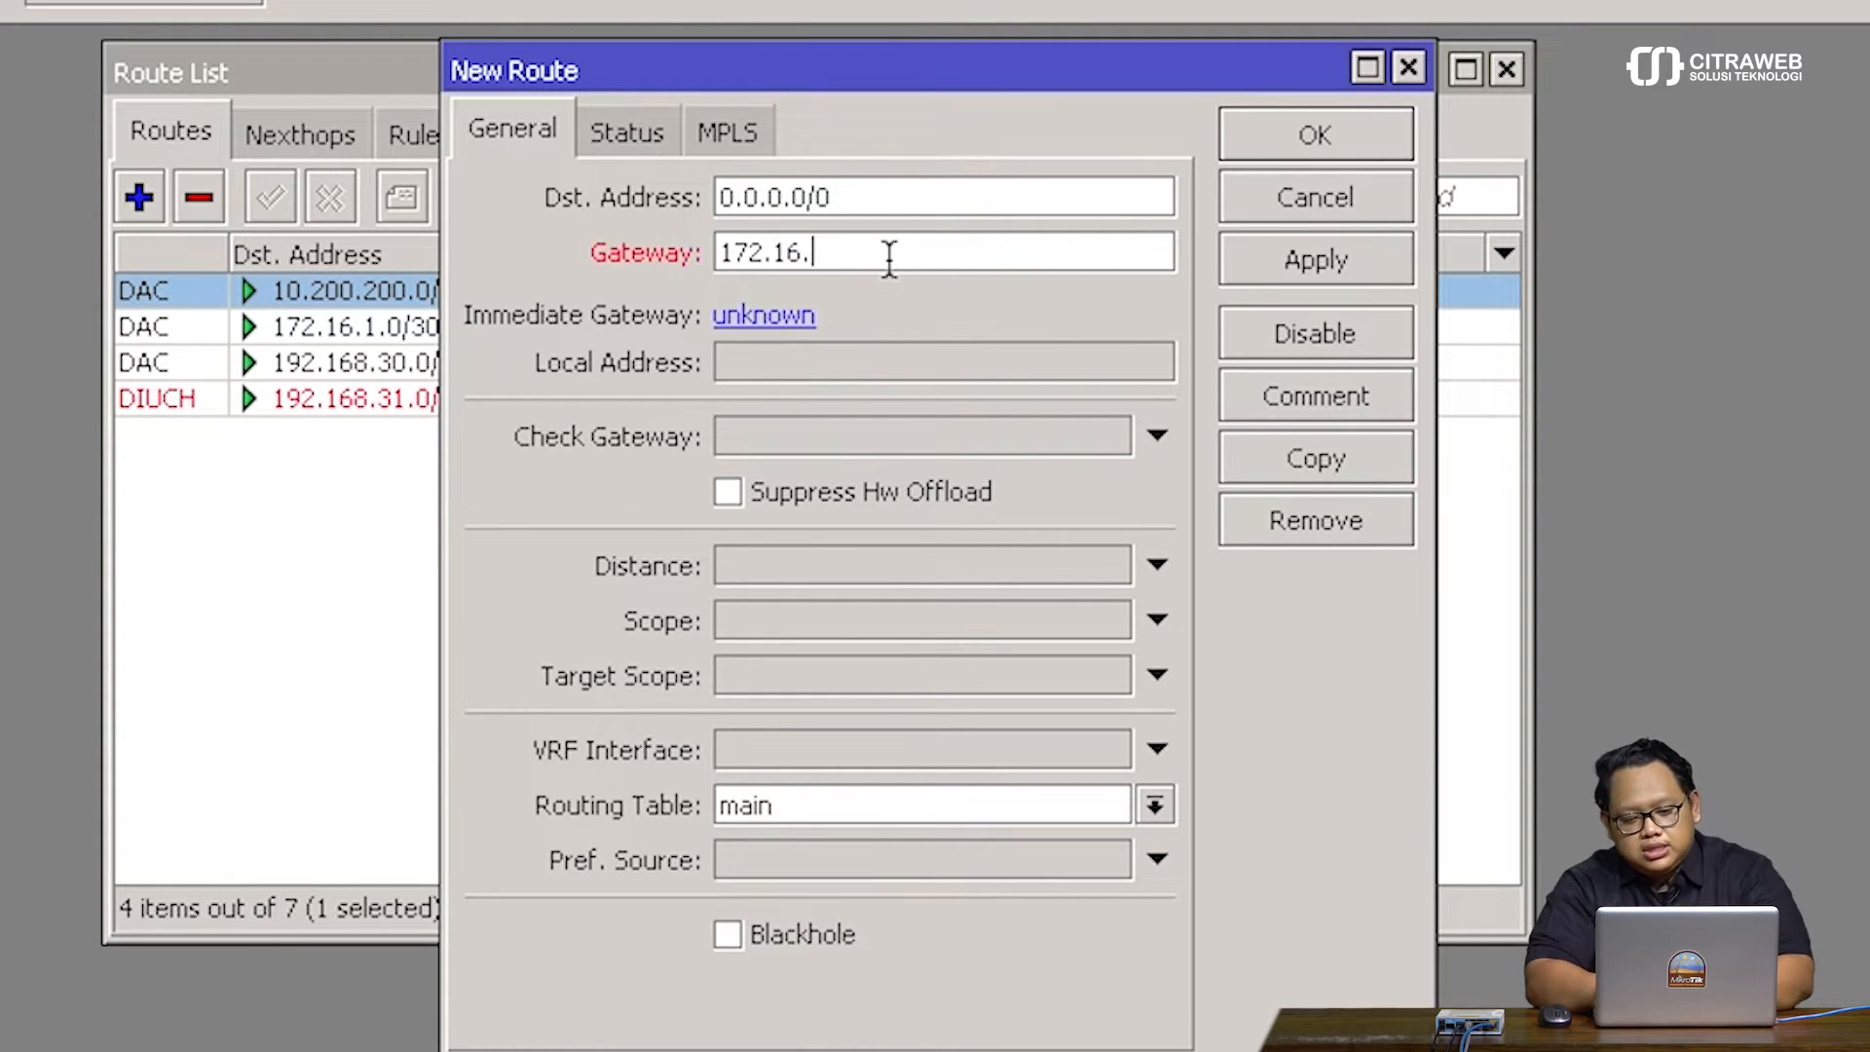
pyautogui.write('1.1')
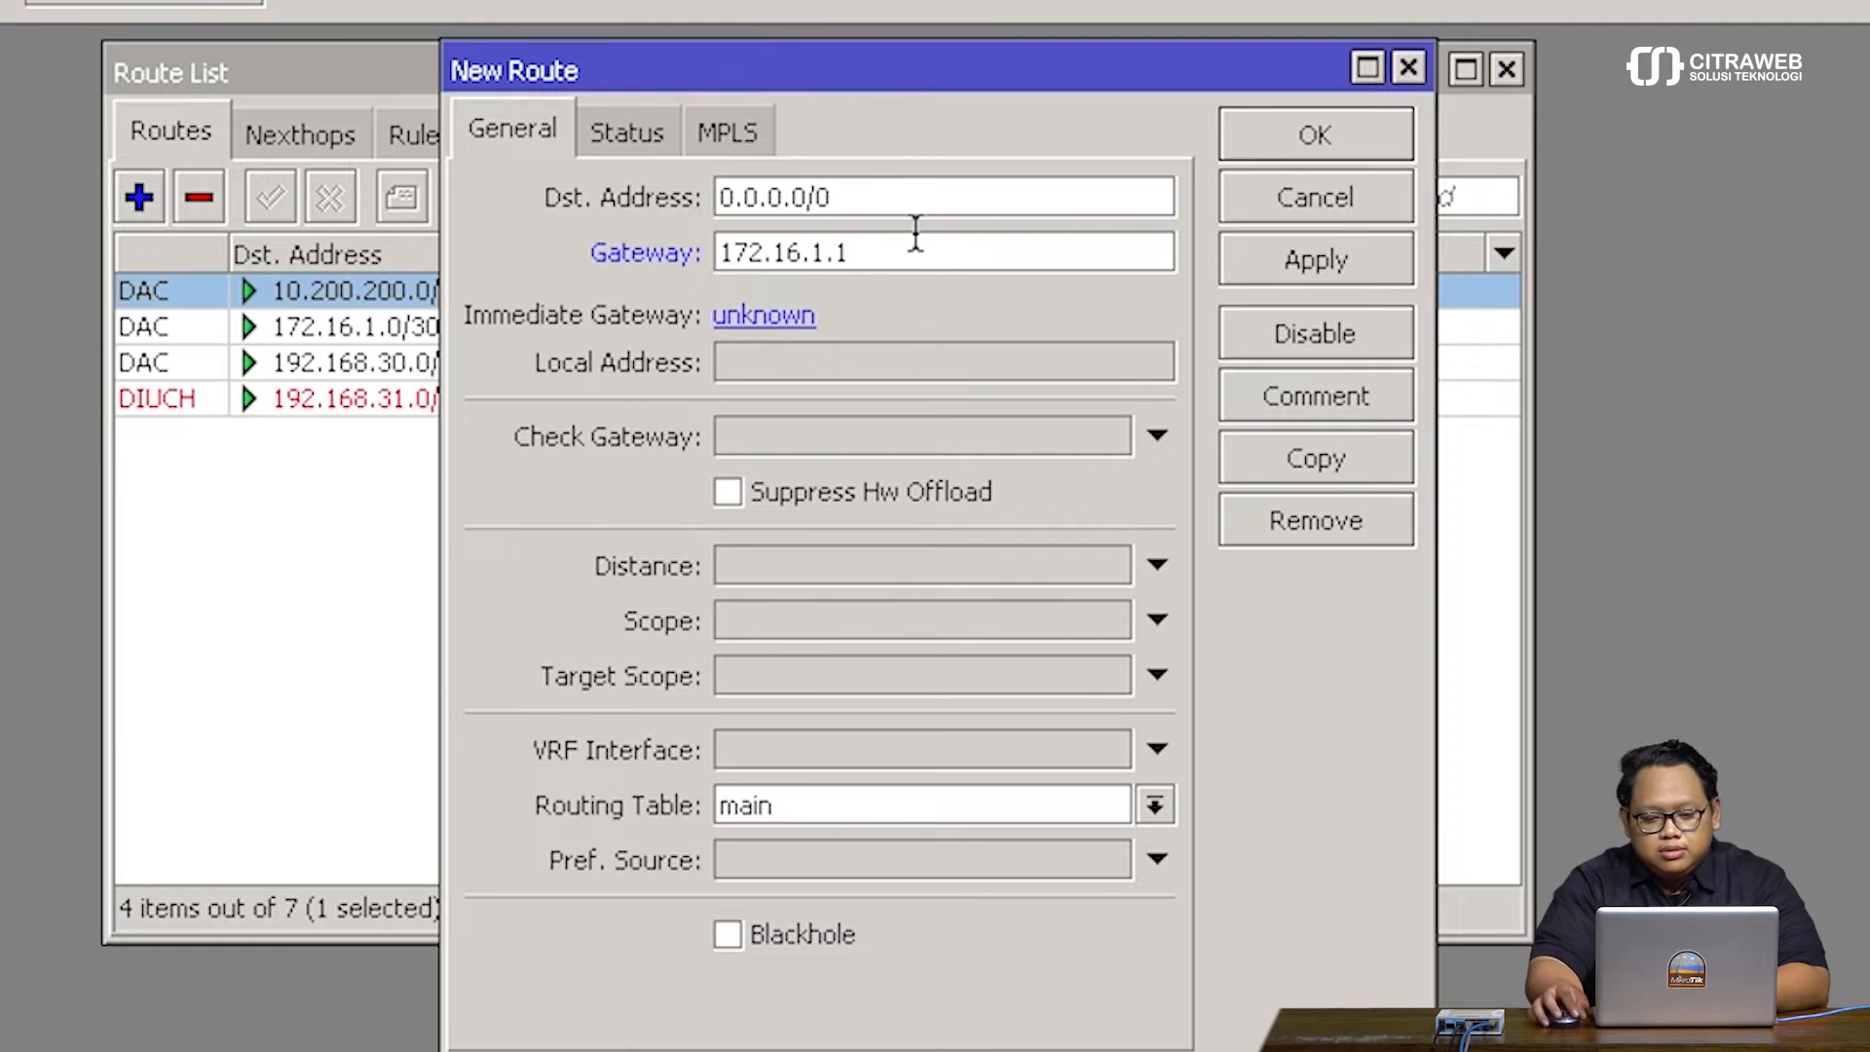
pyautogui.click(1290, 261)
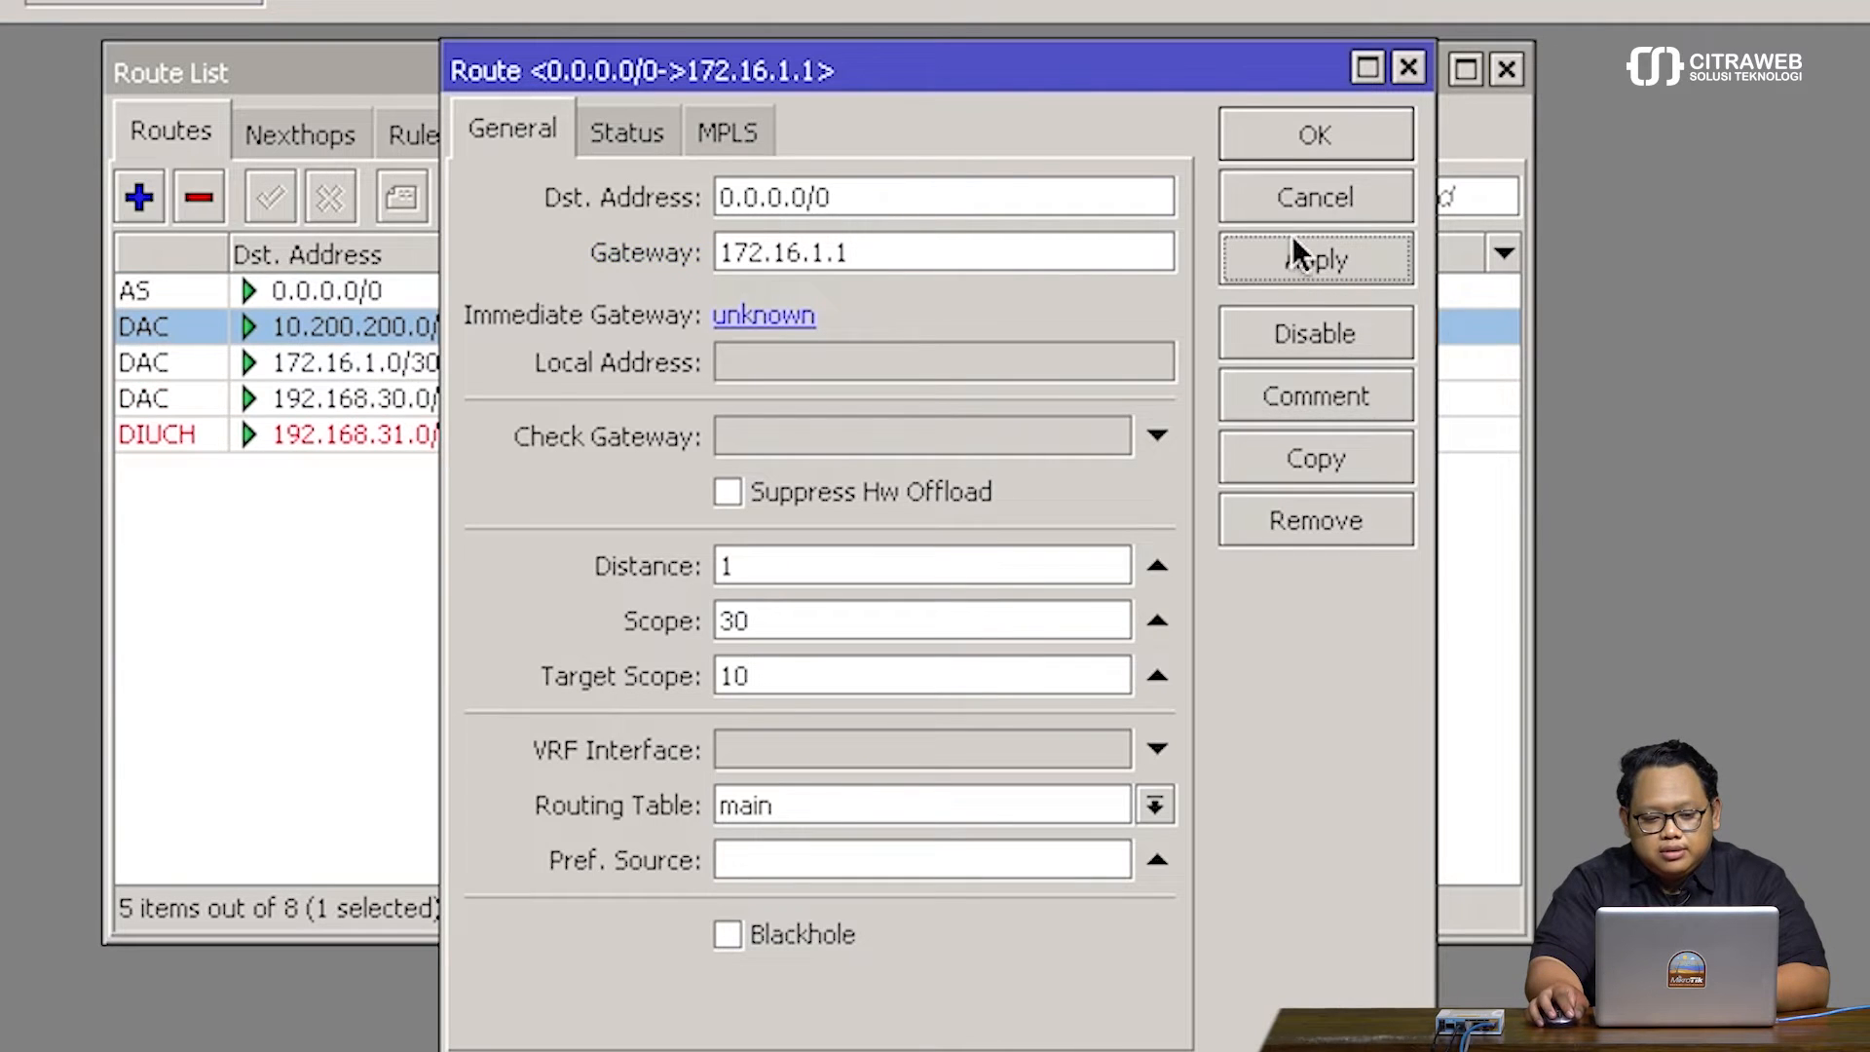
pyautogui.click(1295, 143)
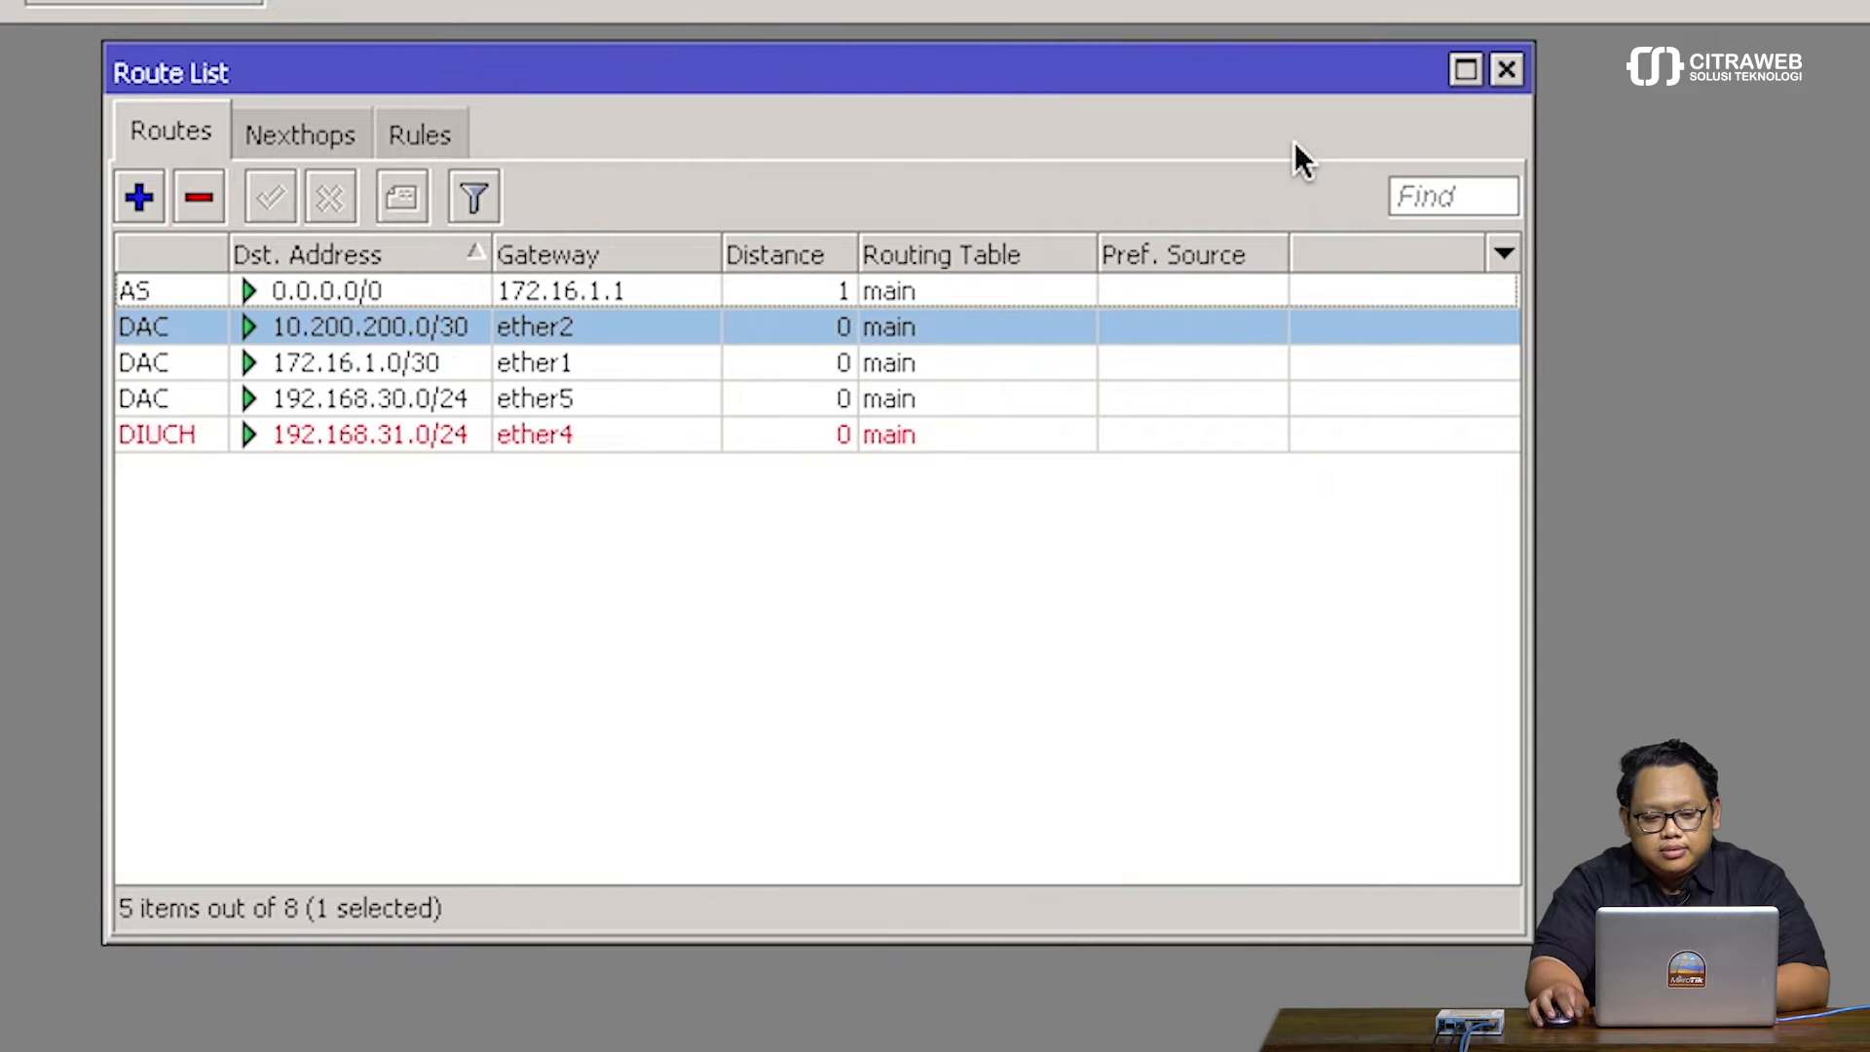
# Review the status flags and properties of the default route through 172.16.1.1, then close its settings
pyautogui.click(166, 290)
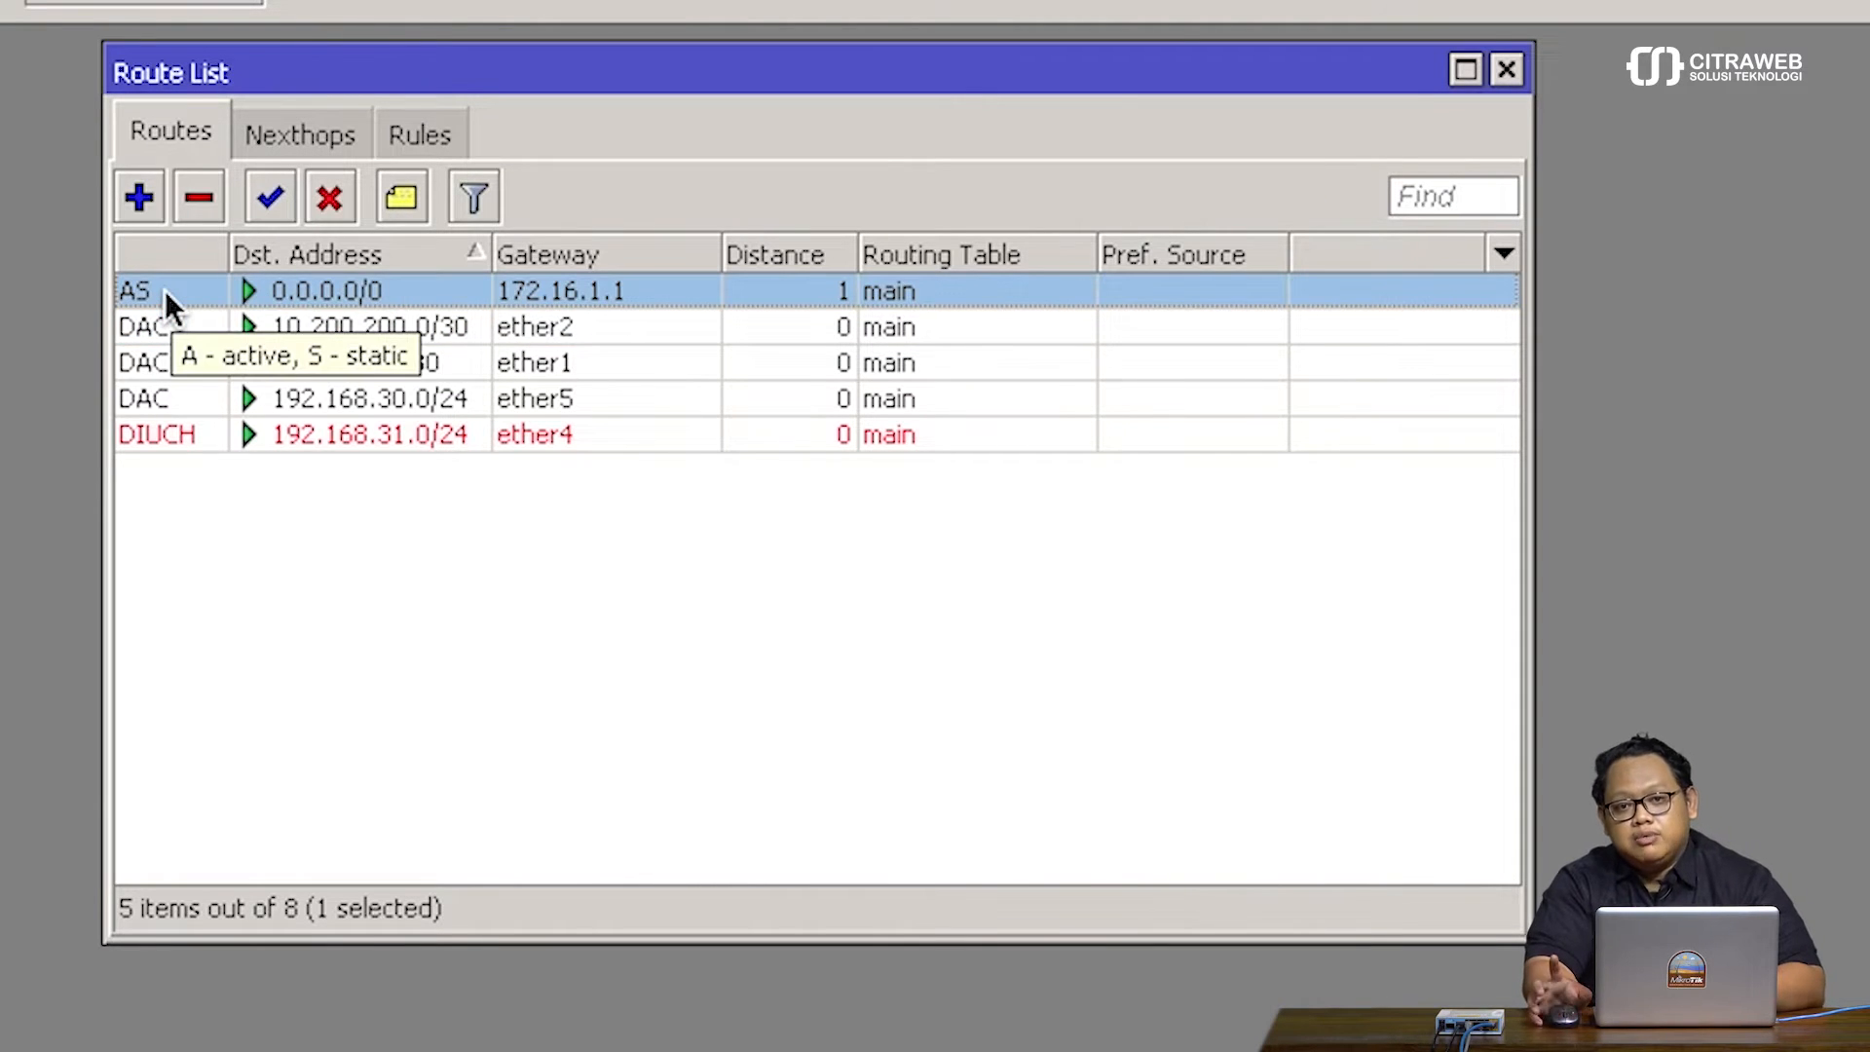
pyautogui.doubleClick(308, 292)
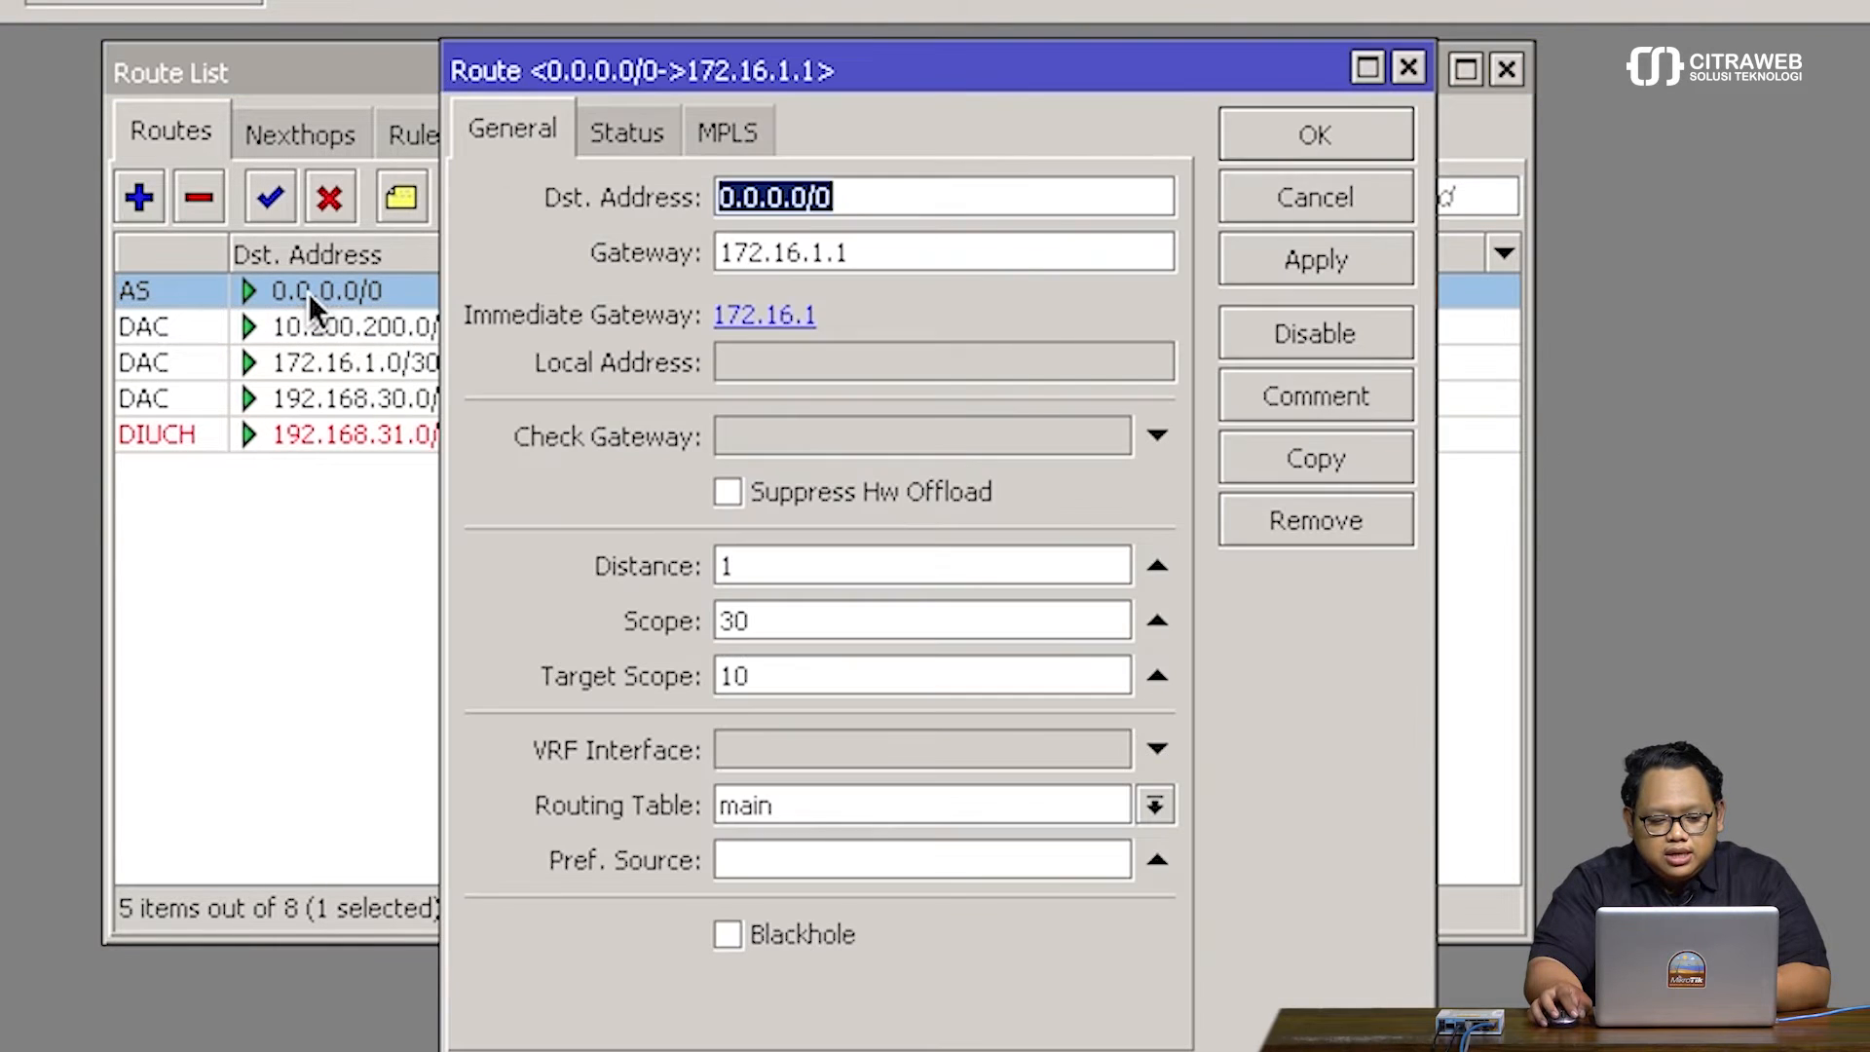
pyautogui.moveTo(804, 67); pyautogui.dragTo(905, 70)
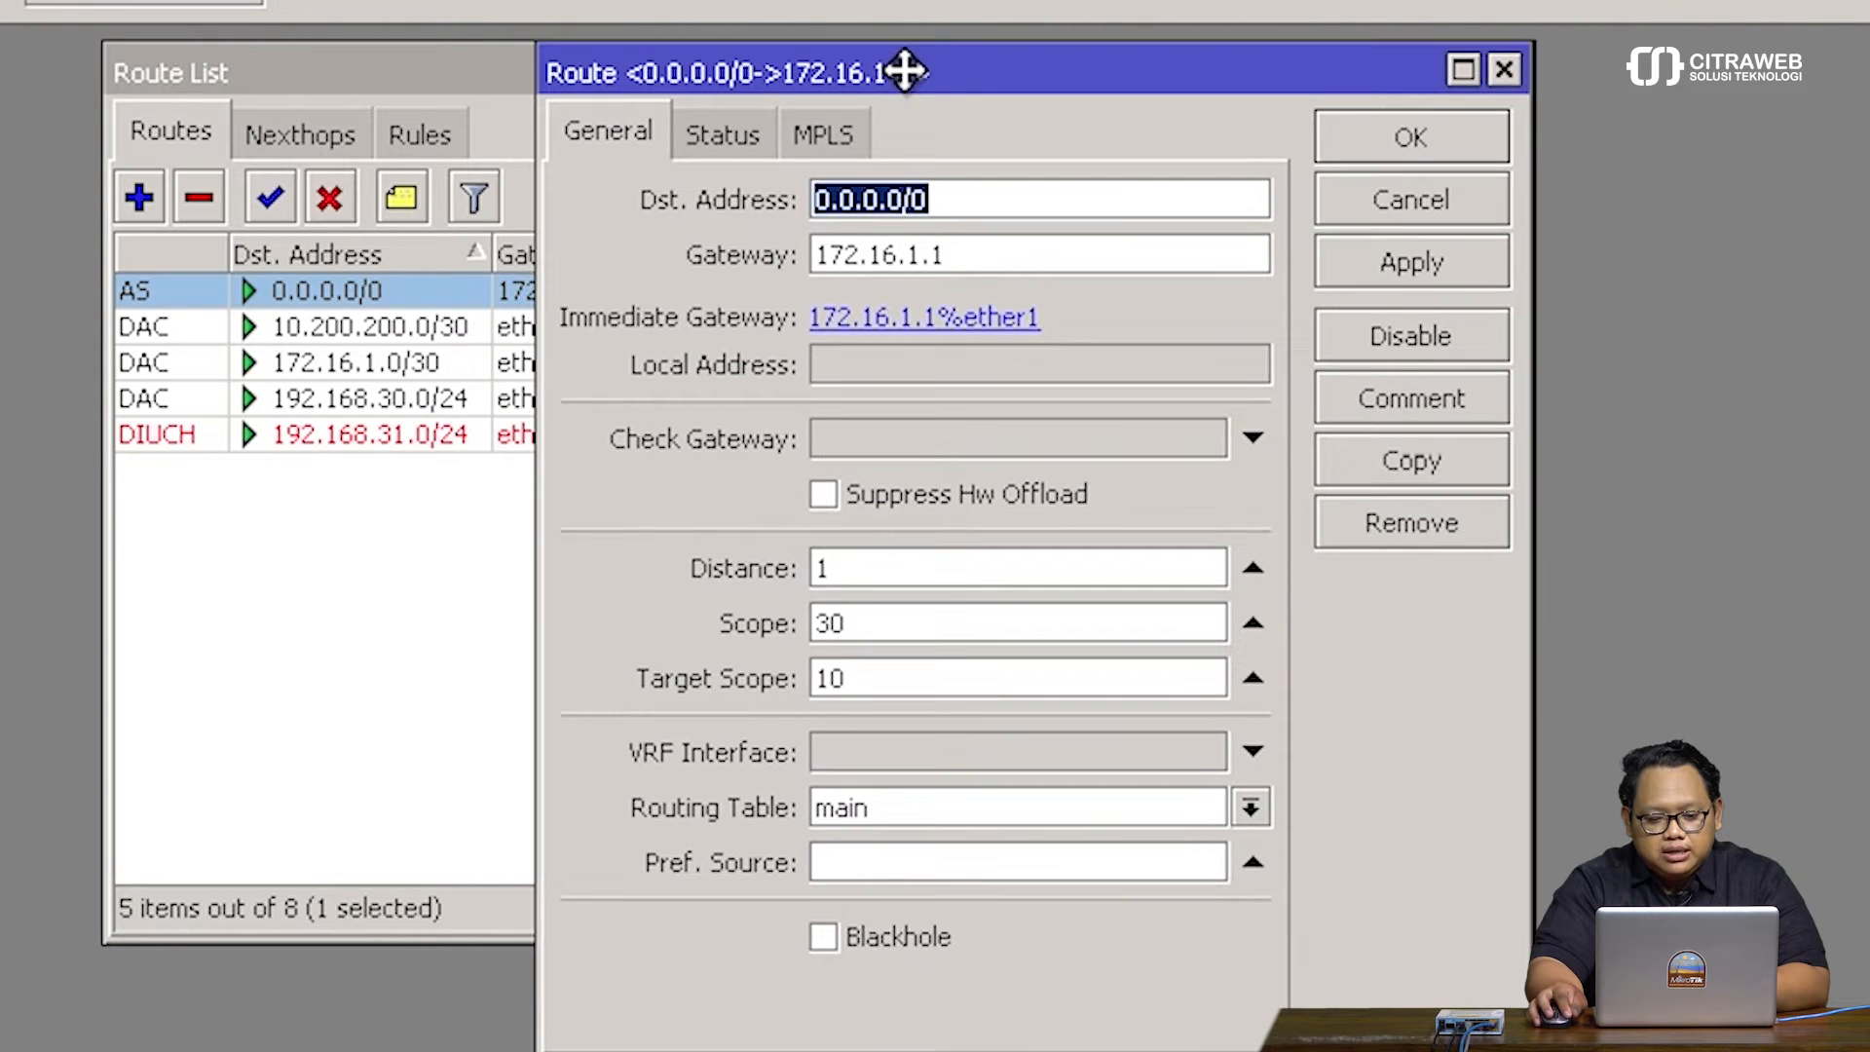
pyautogui.click(995, 255)
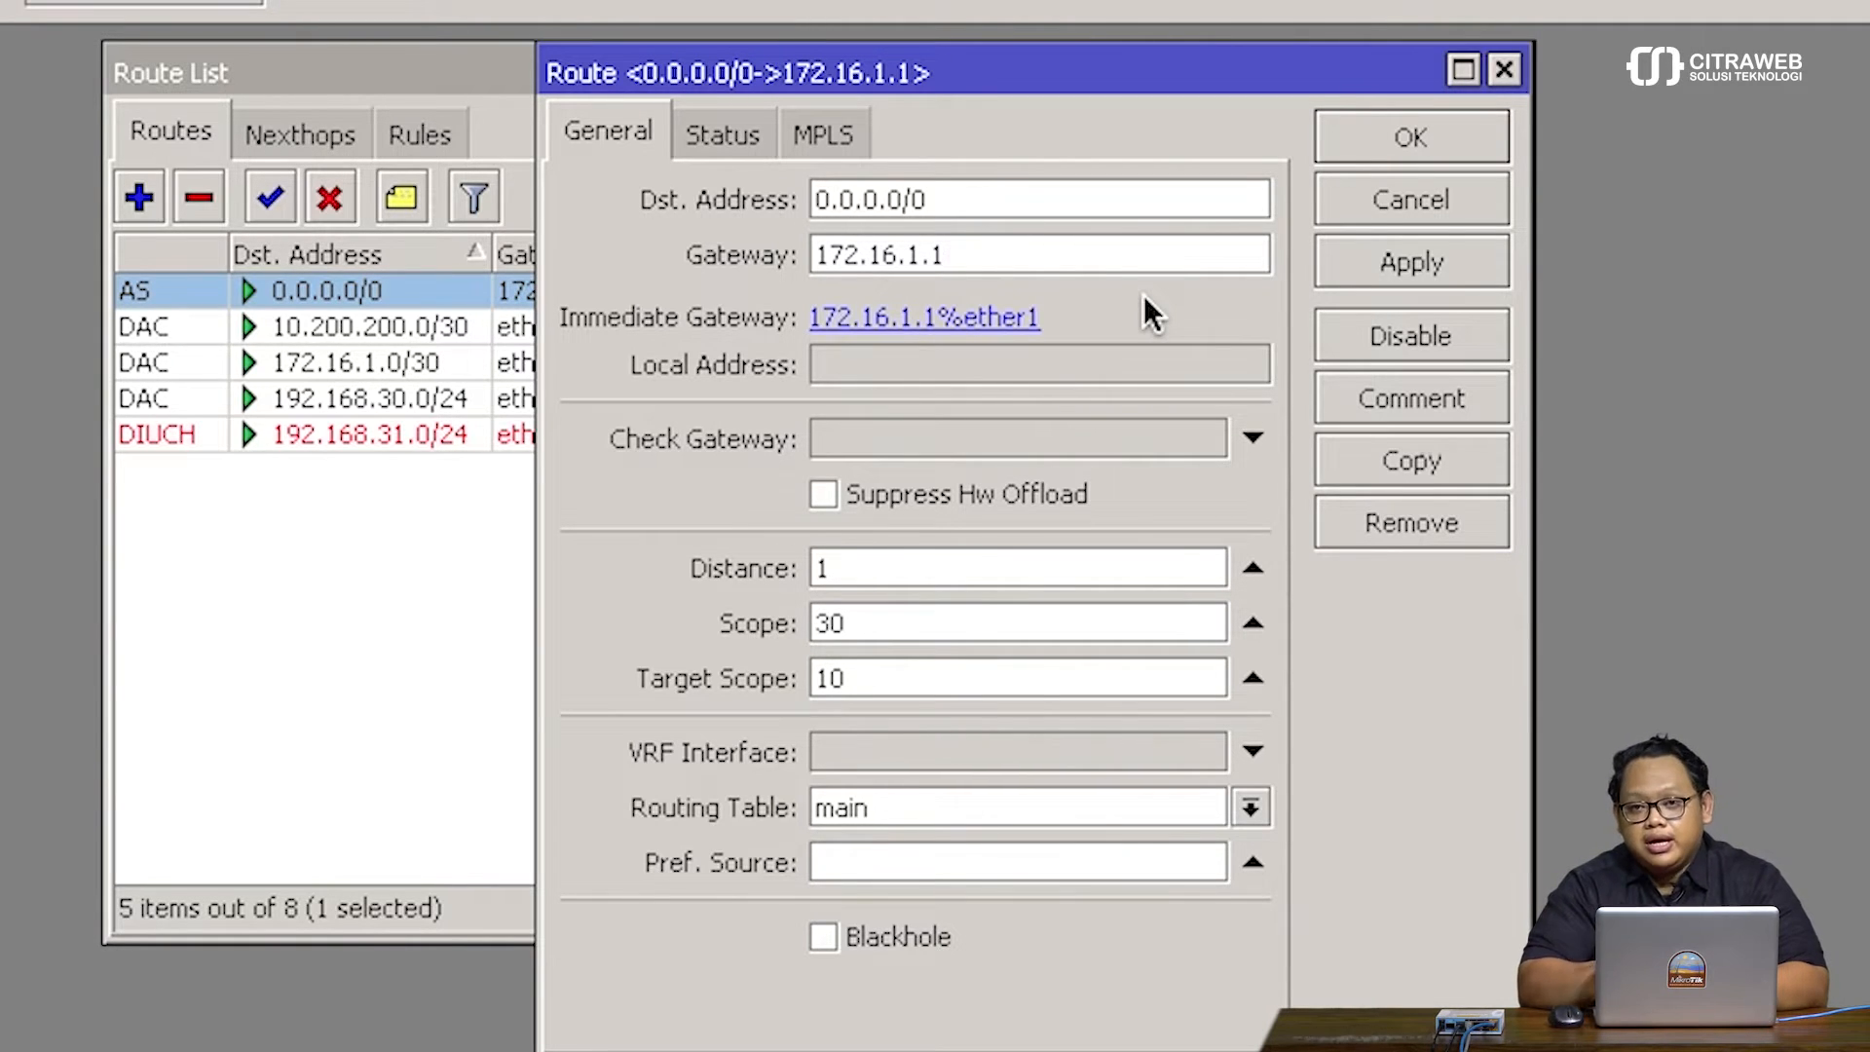
pyautogui.click(1400, 137)
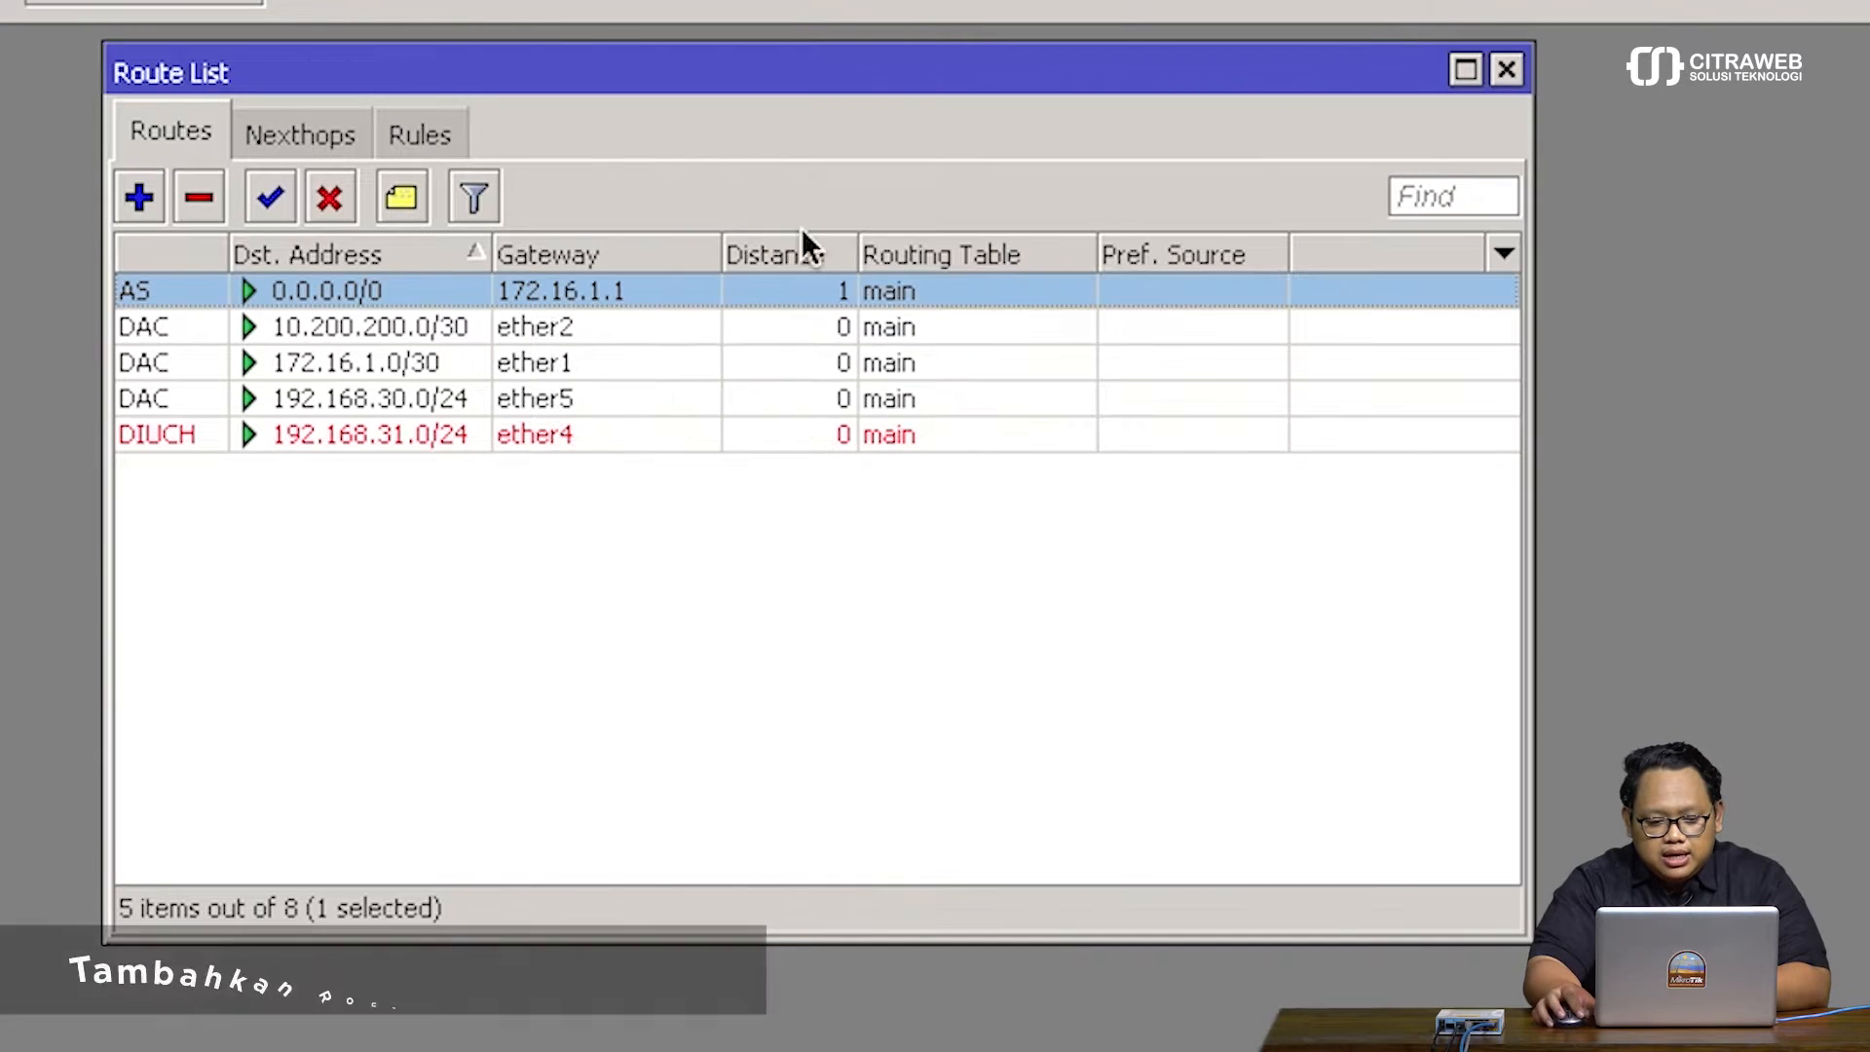
# Add a second default route to 0.0.0.0/0 through the ISP2 gateway 10.200.200.1 in the main routing table
pyautogui.click(142, 199)
pyautogui.moveTo(815, 78); pyautogui.dragTo(864, 83)
pyautogui.click(925, 260)
pyautogui.write('10.')
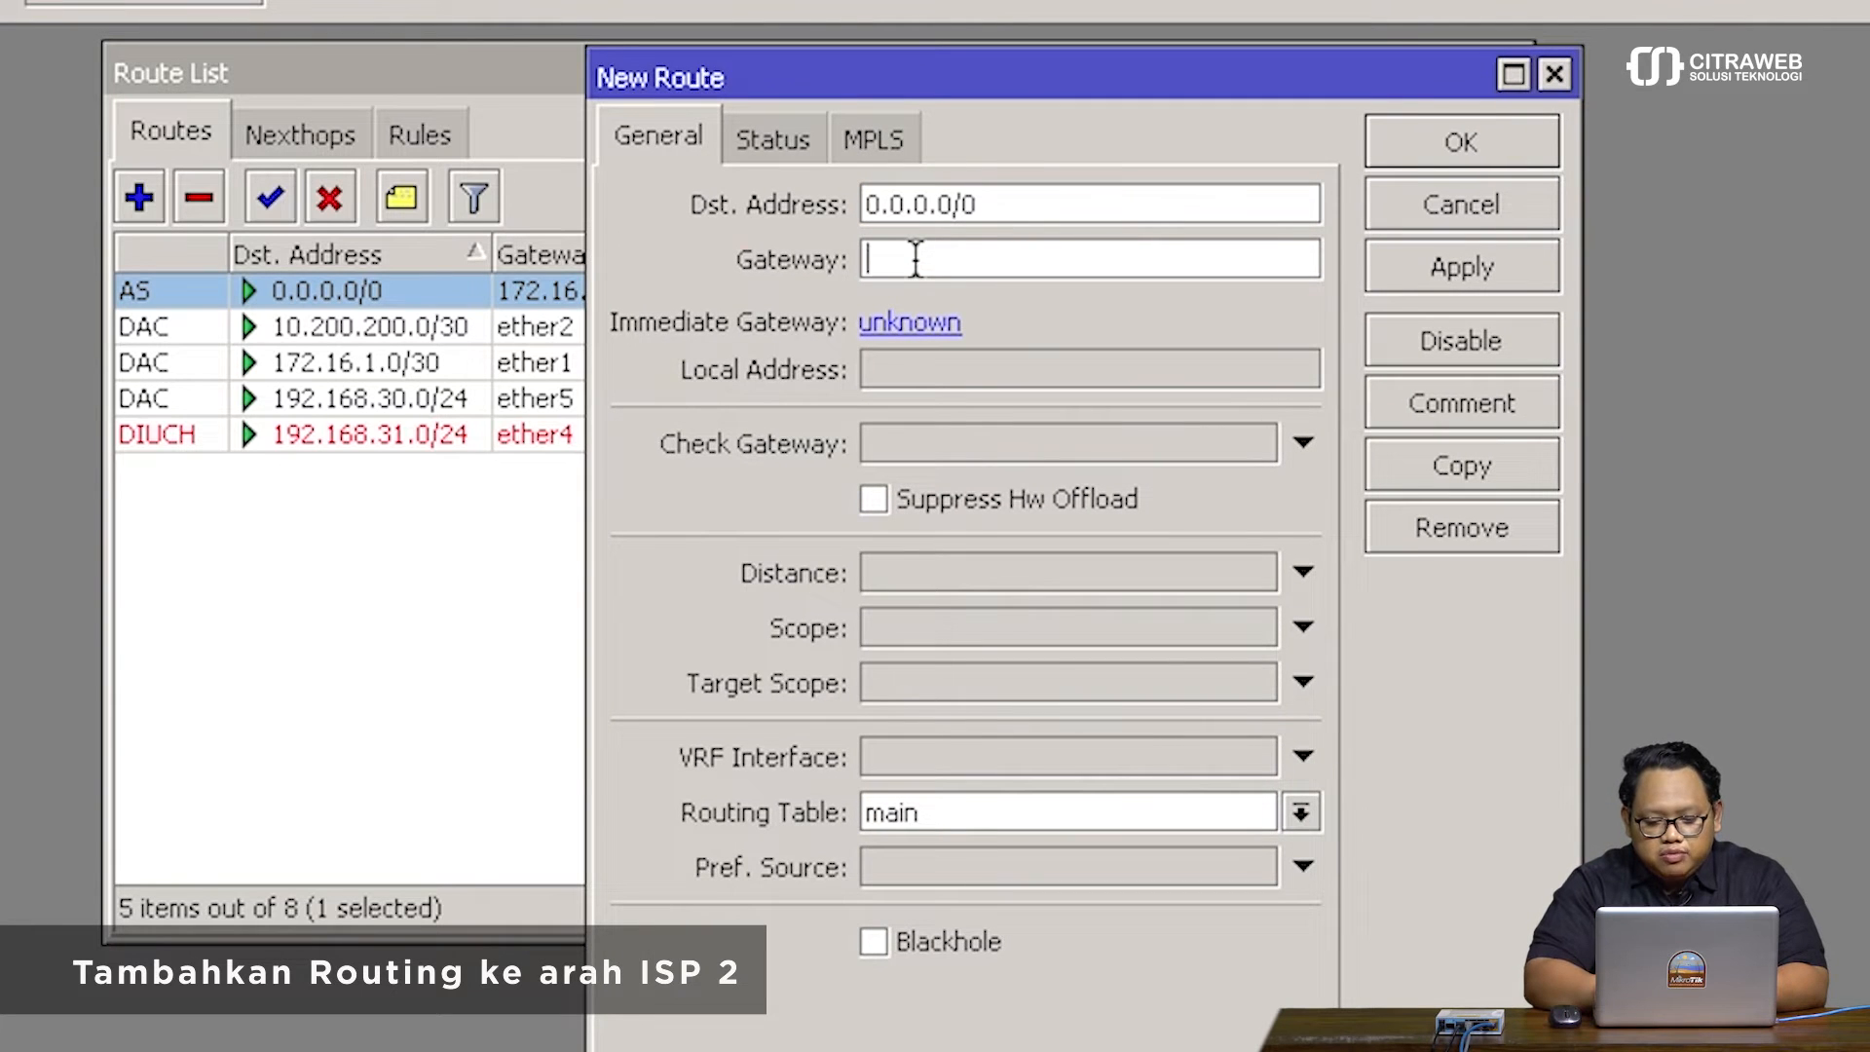
pyautogui.write('200.200.')
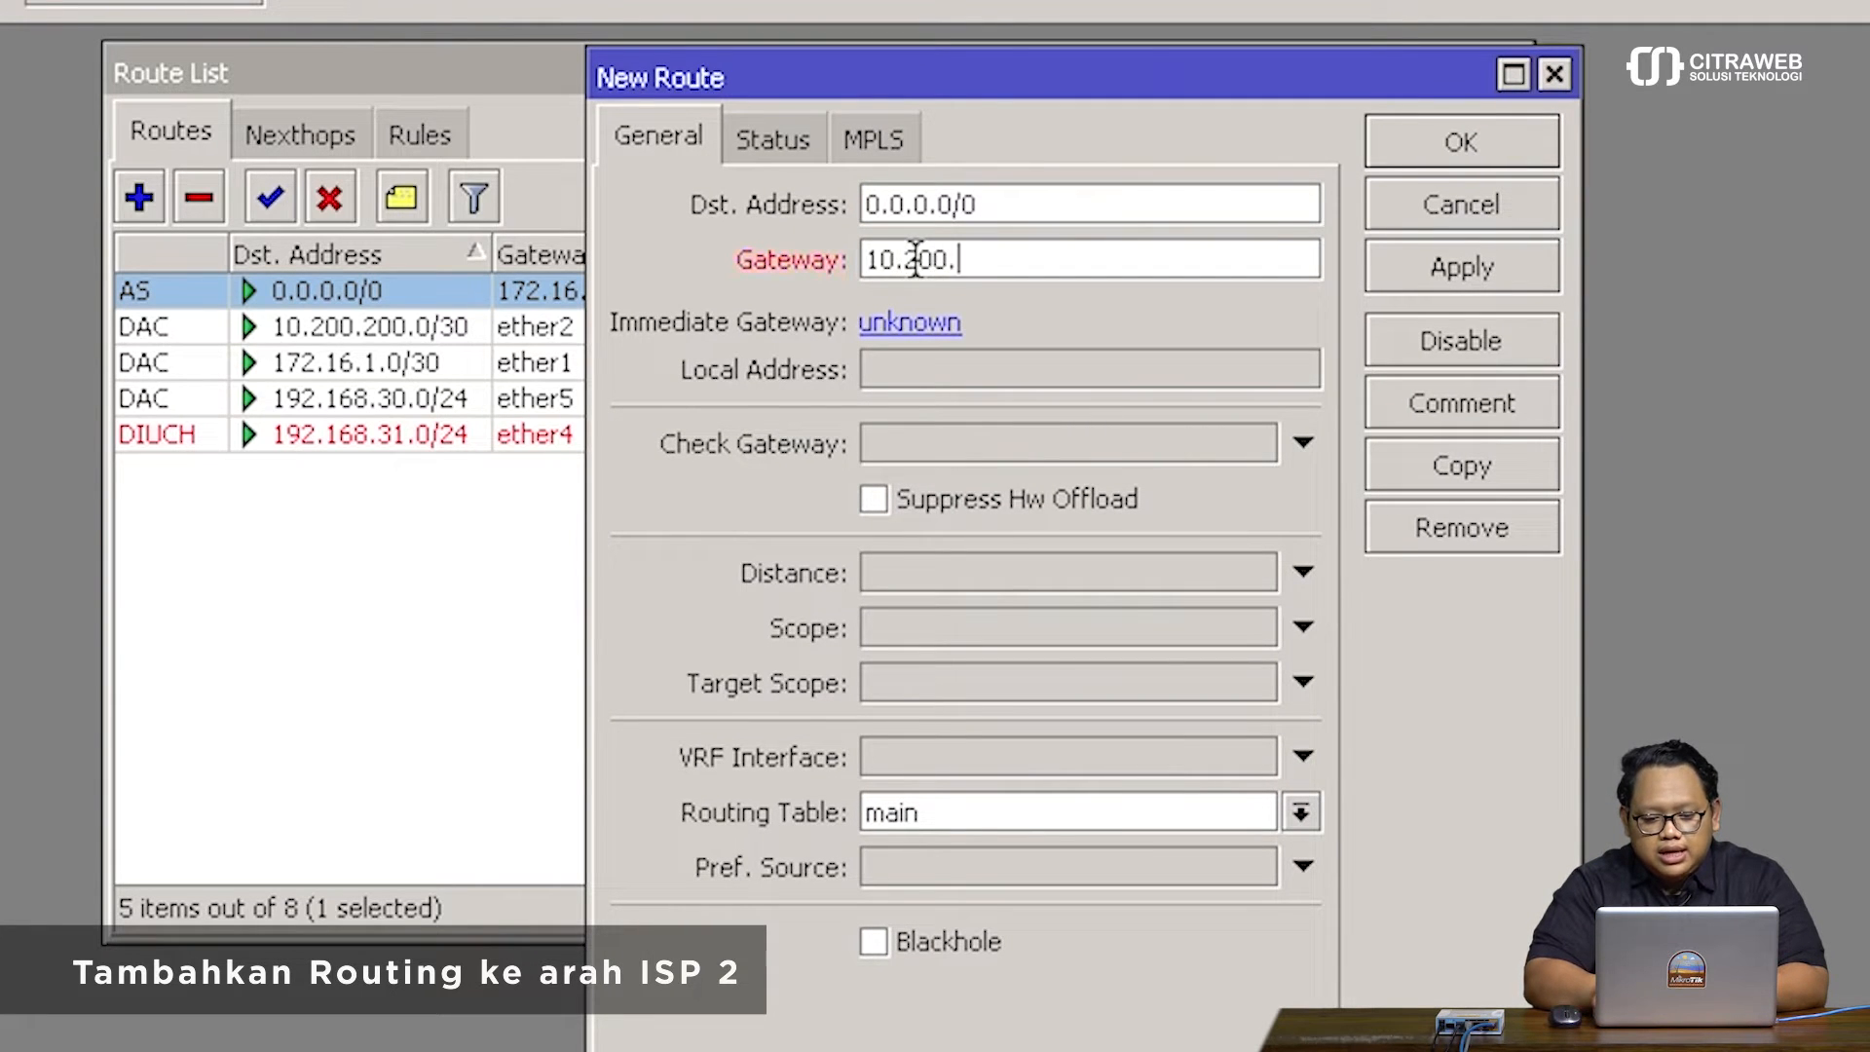
pyautogui.write('1')
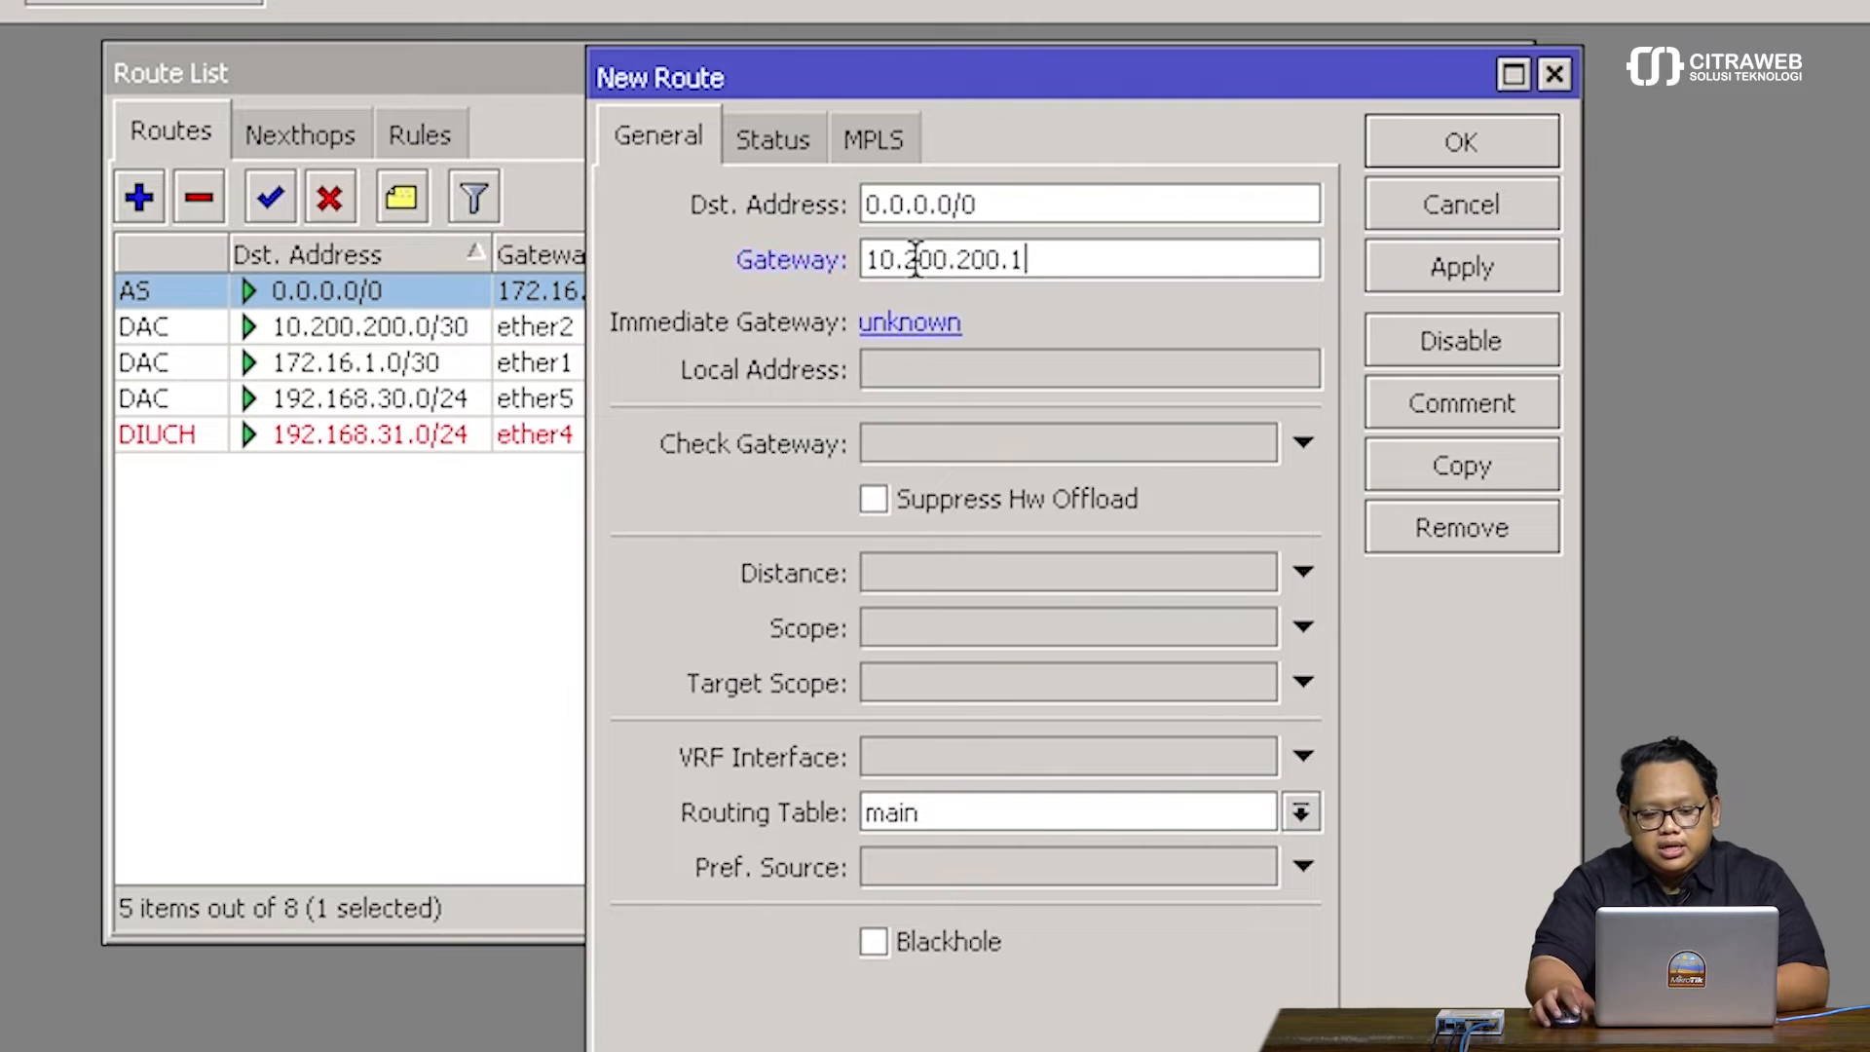
pyautogui.moveTo(1074, 79); pyautogui.dragTo(1206, 72)
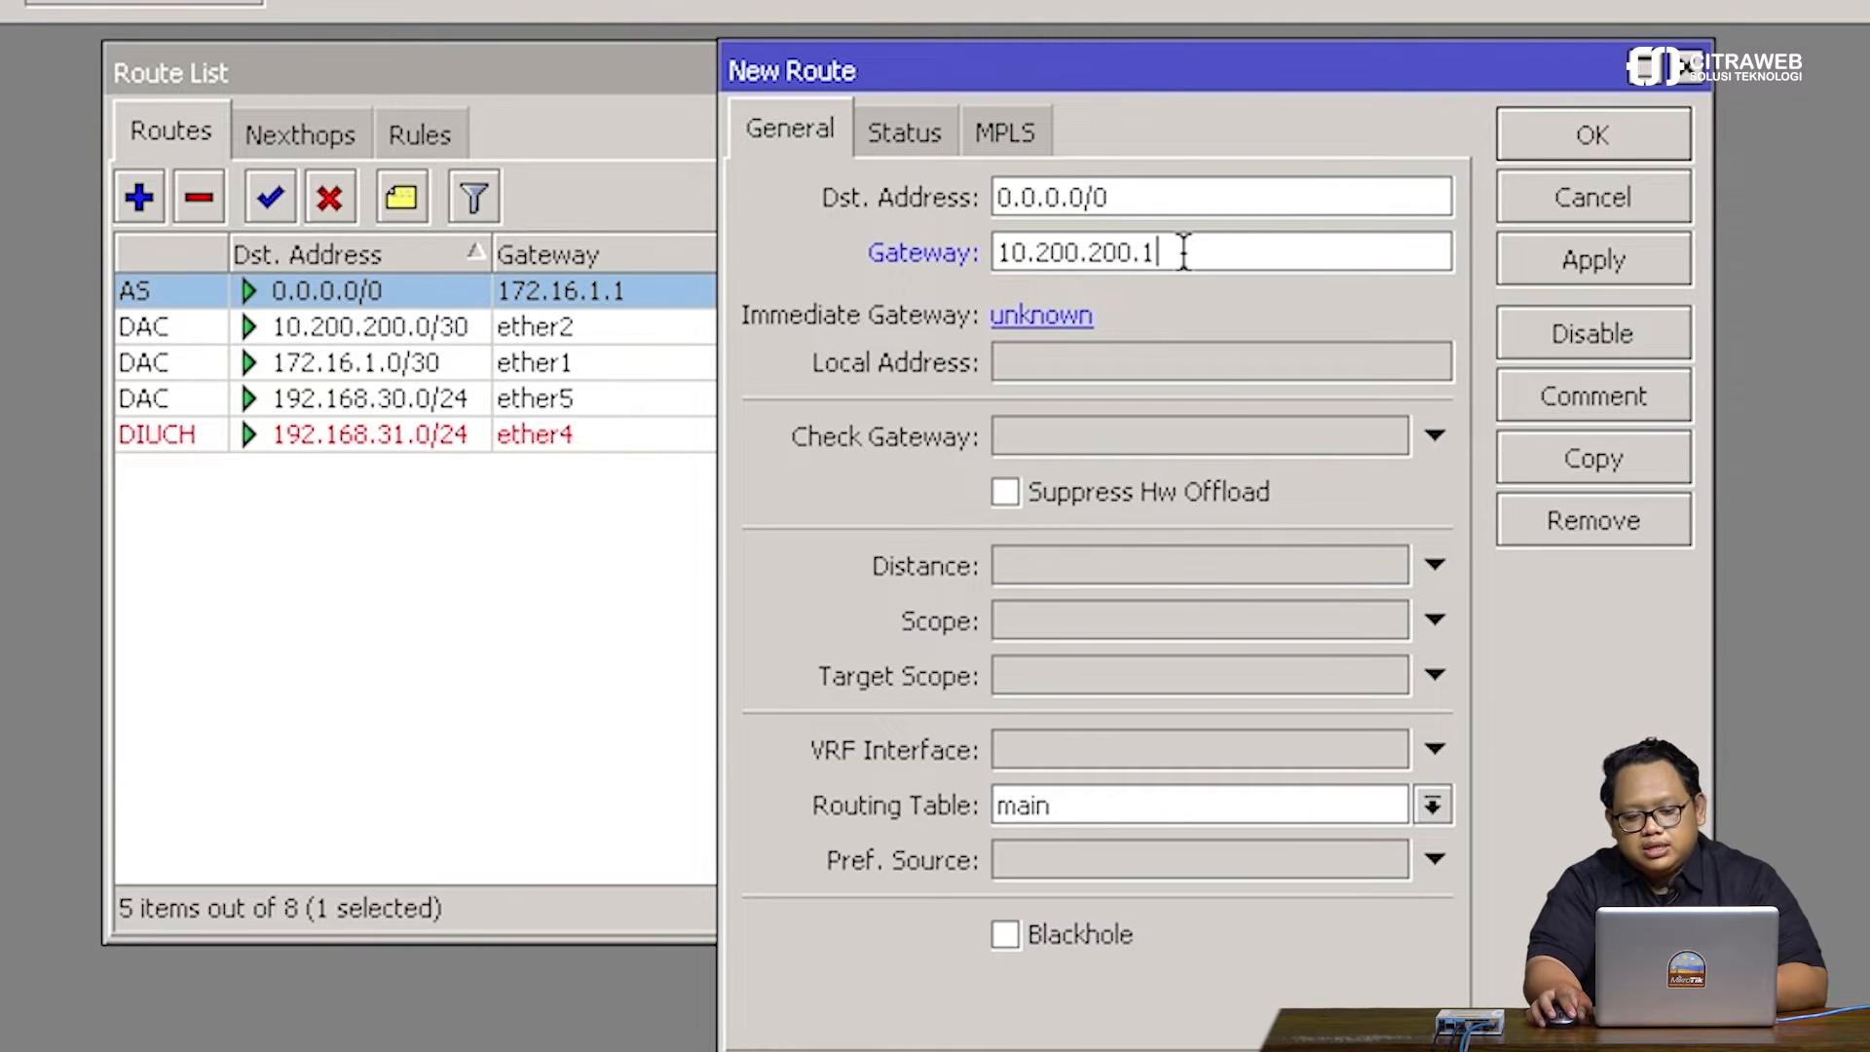
pyautogui.click(1556, 134)
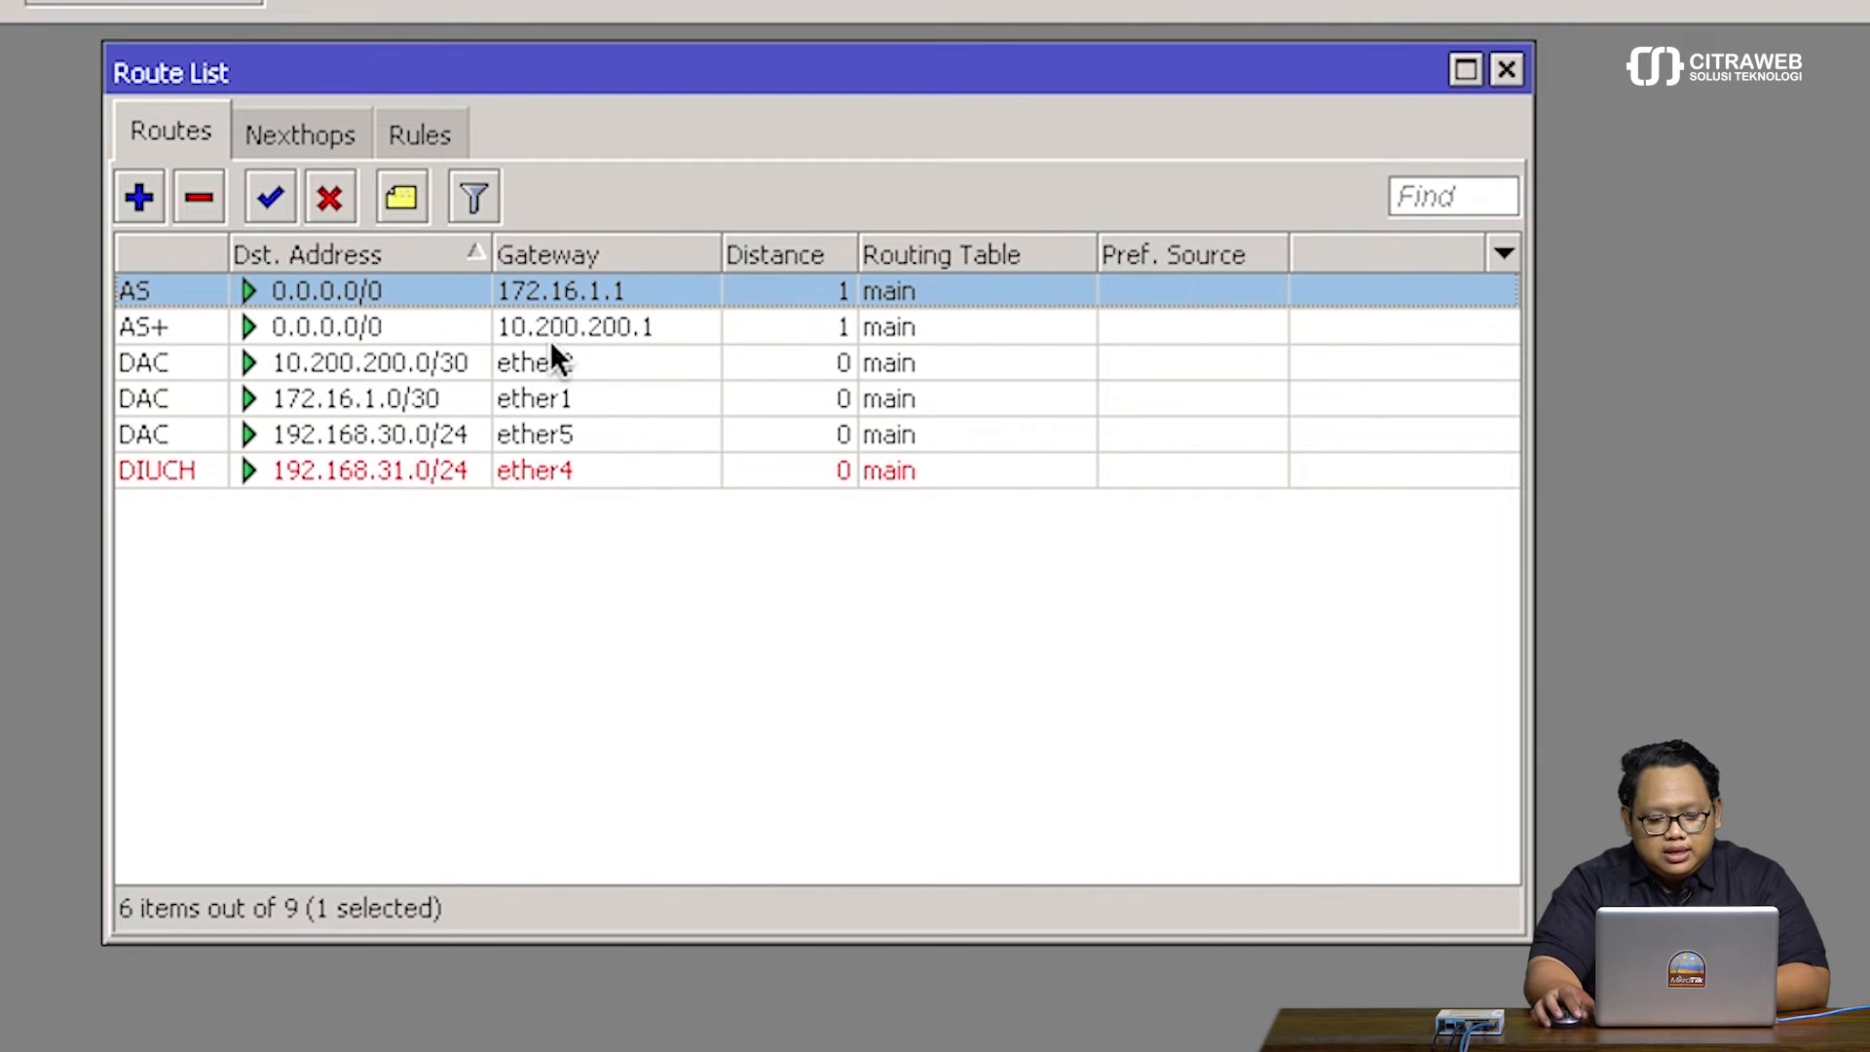
# Compare the status flags of the two default routes through 172.16.1.1 and 10.200.200.1
pyautogui.click(378, 329)
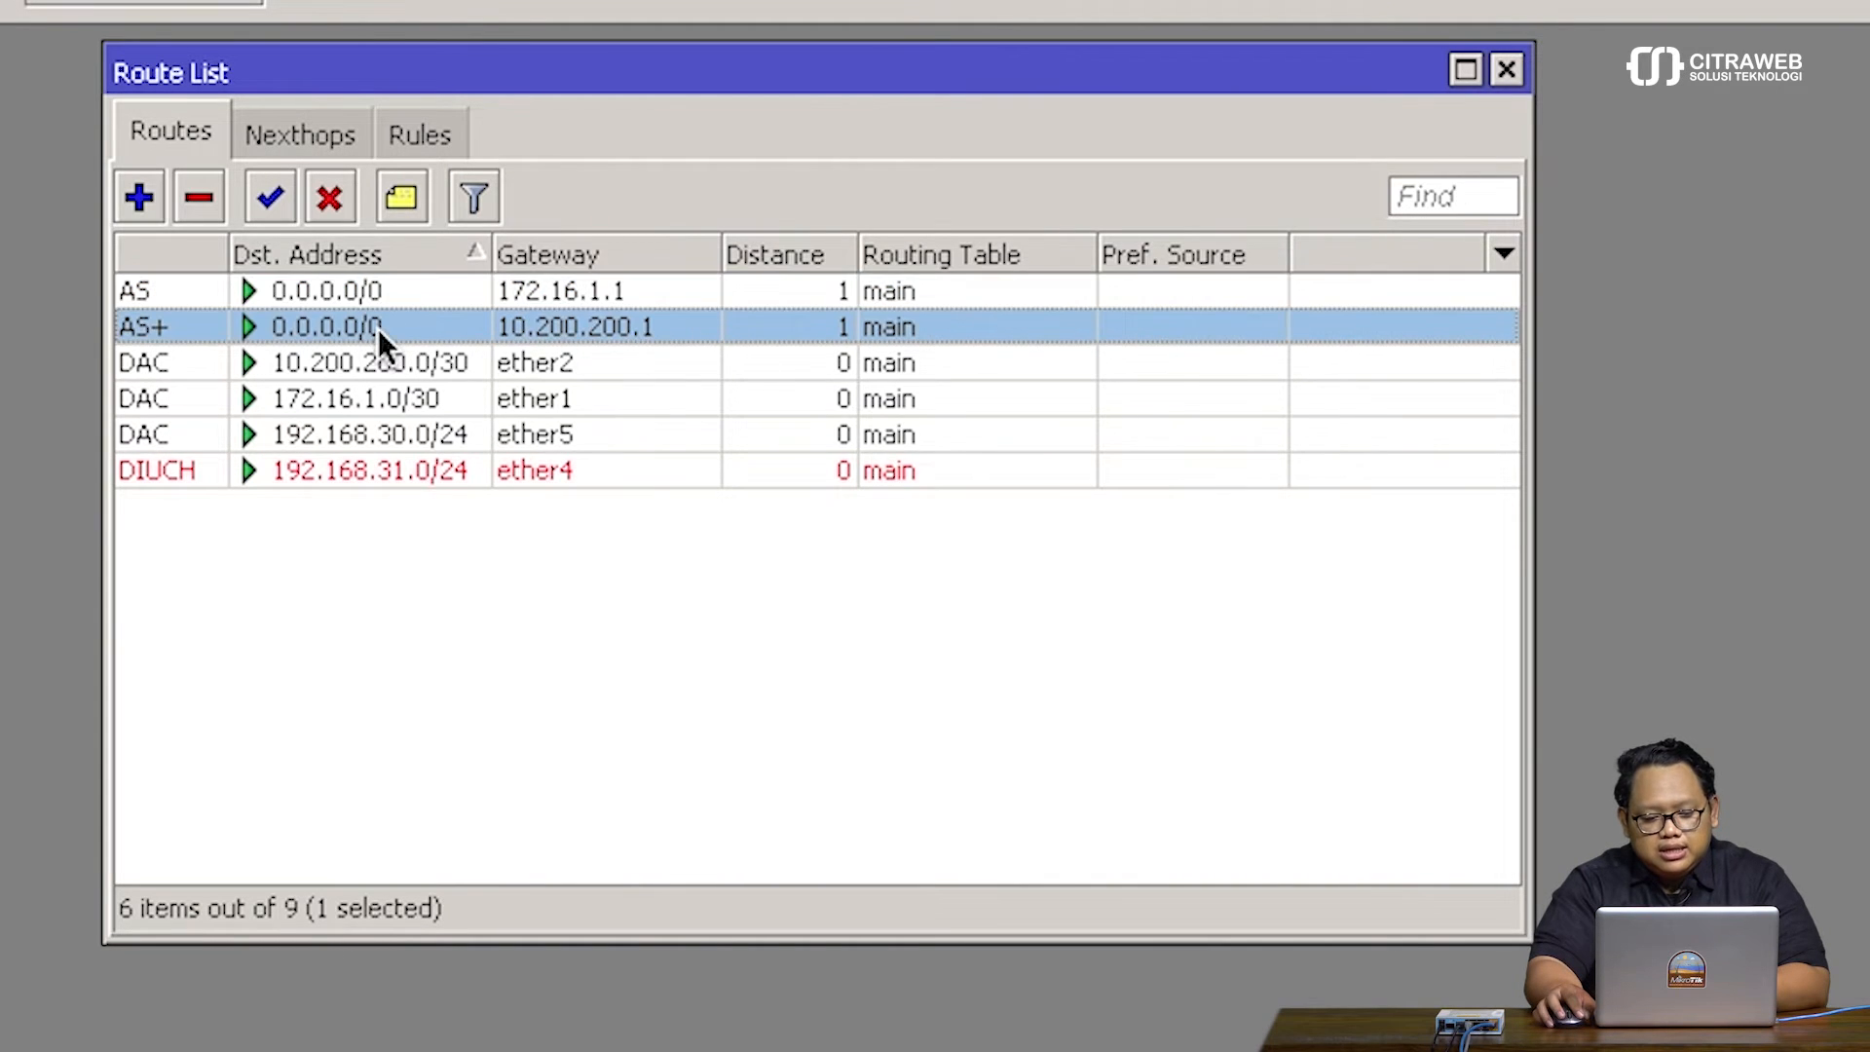
pyautogui.click(380, 294)
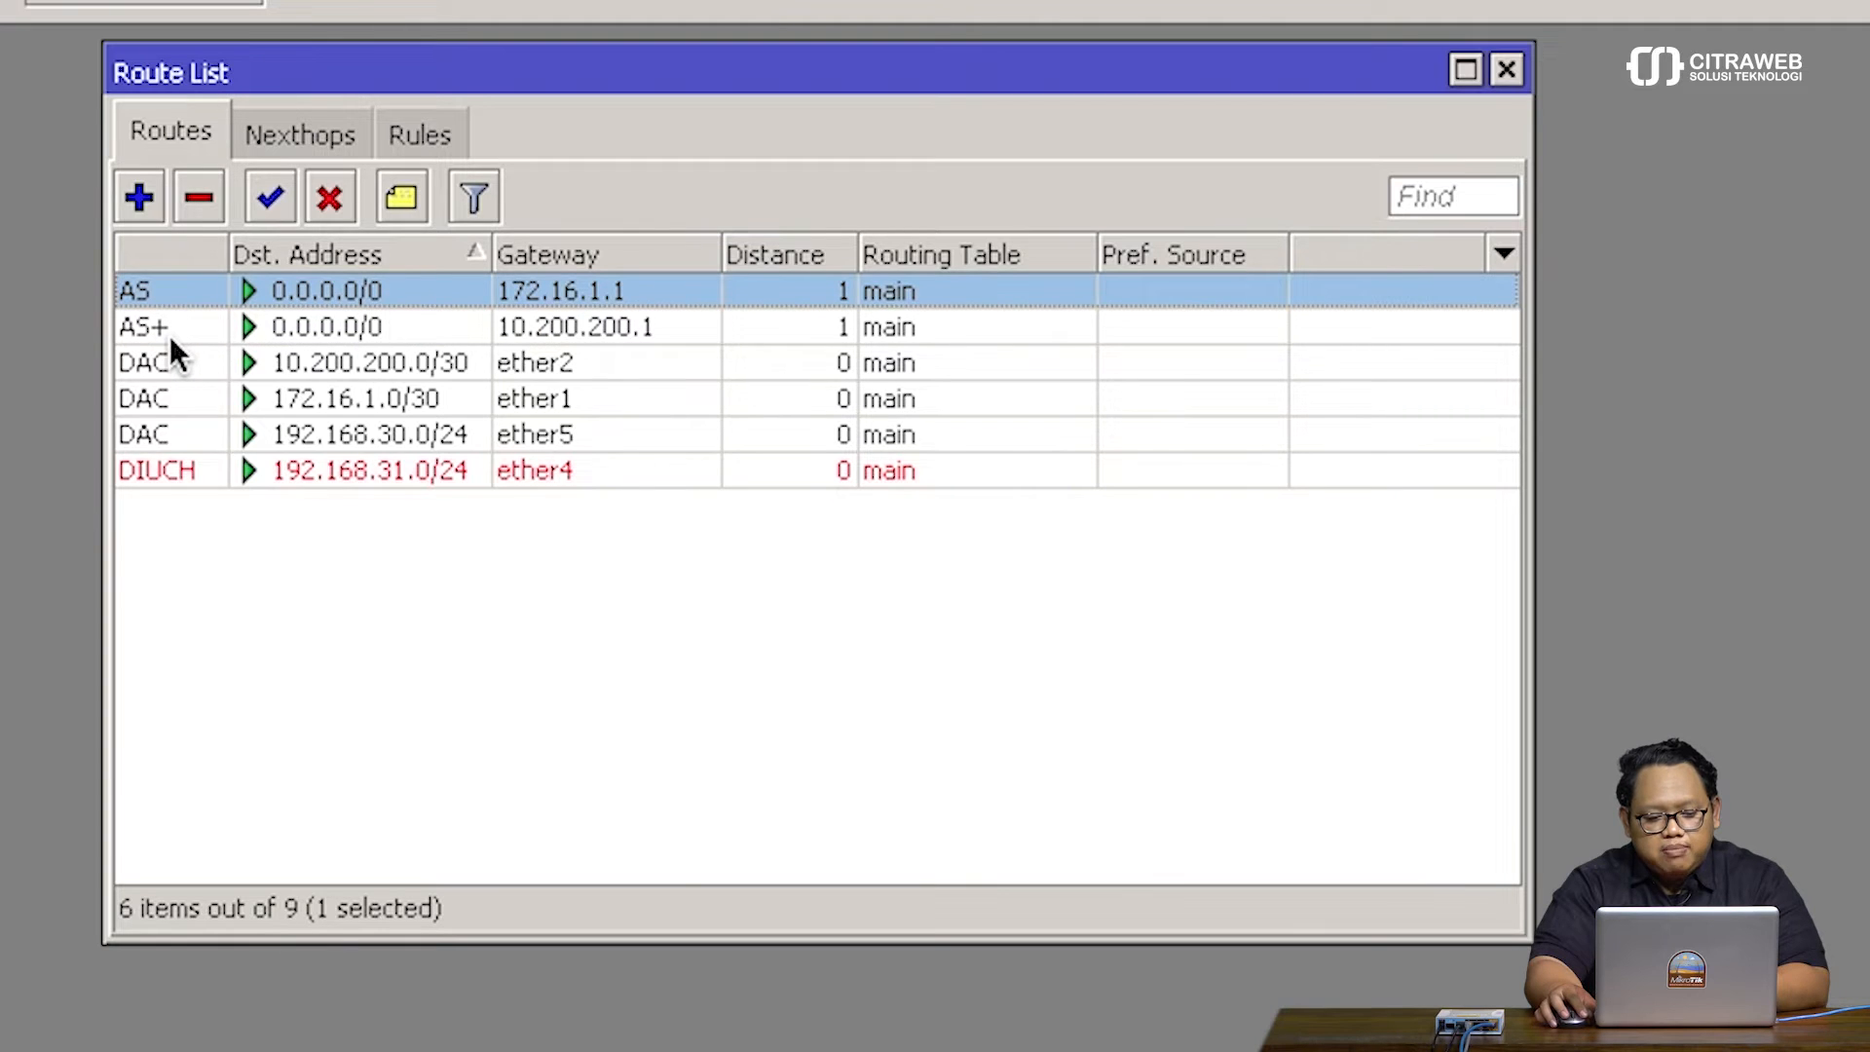
pyautogui.moveTo(167, 331)
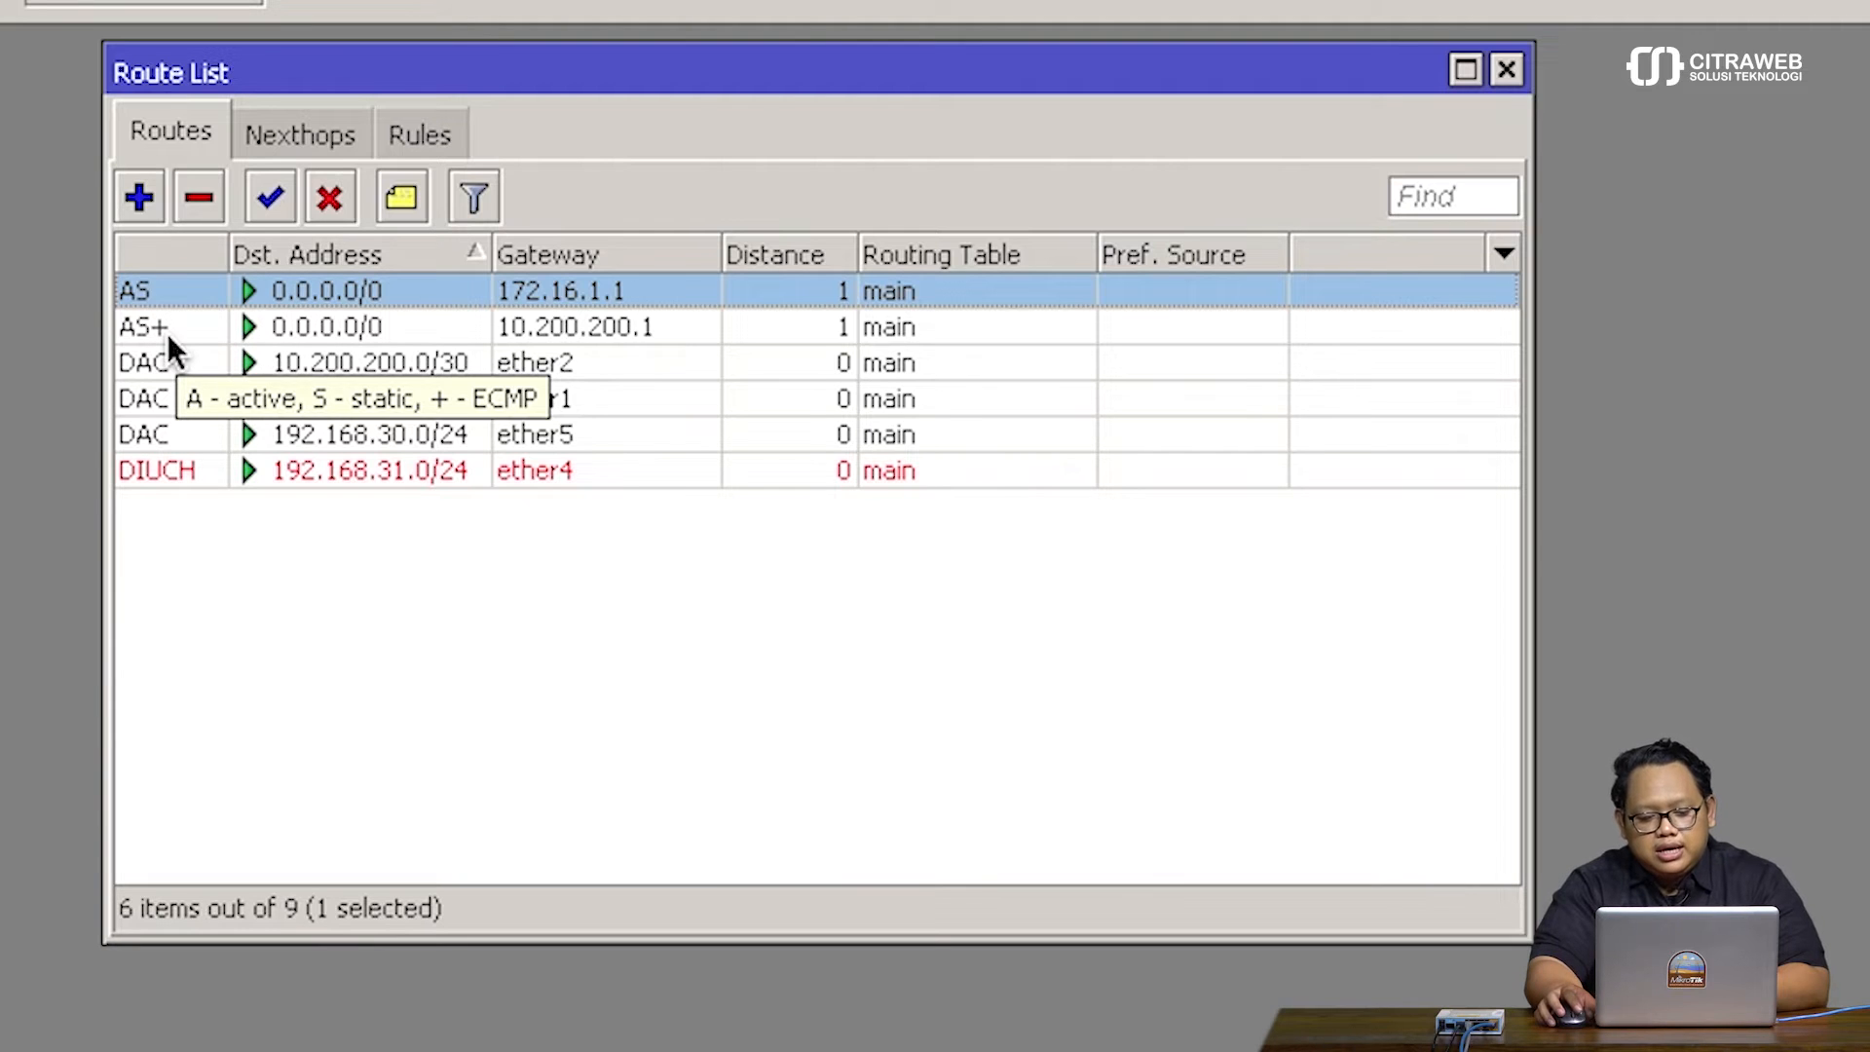
pyautogui.click(177, 329)
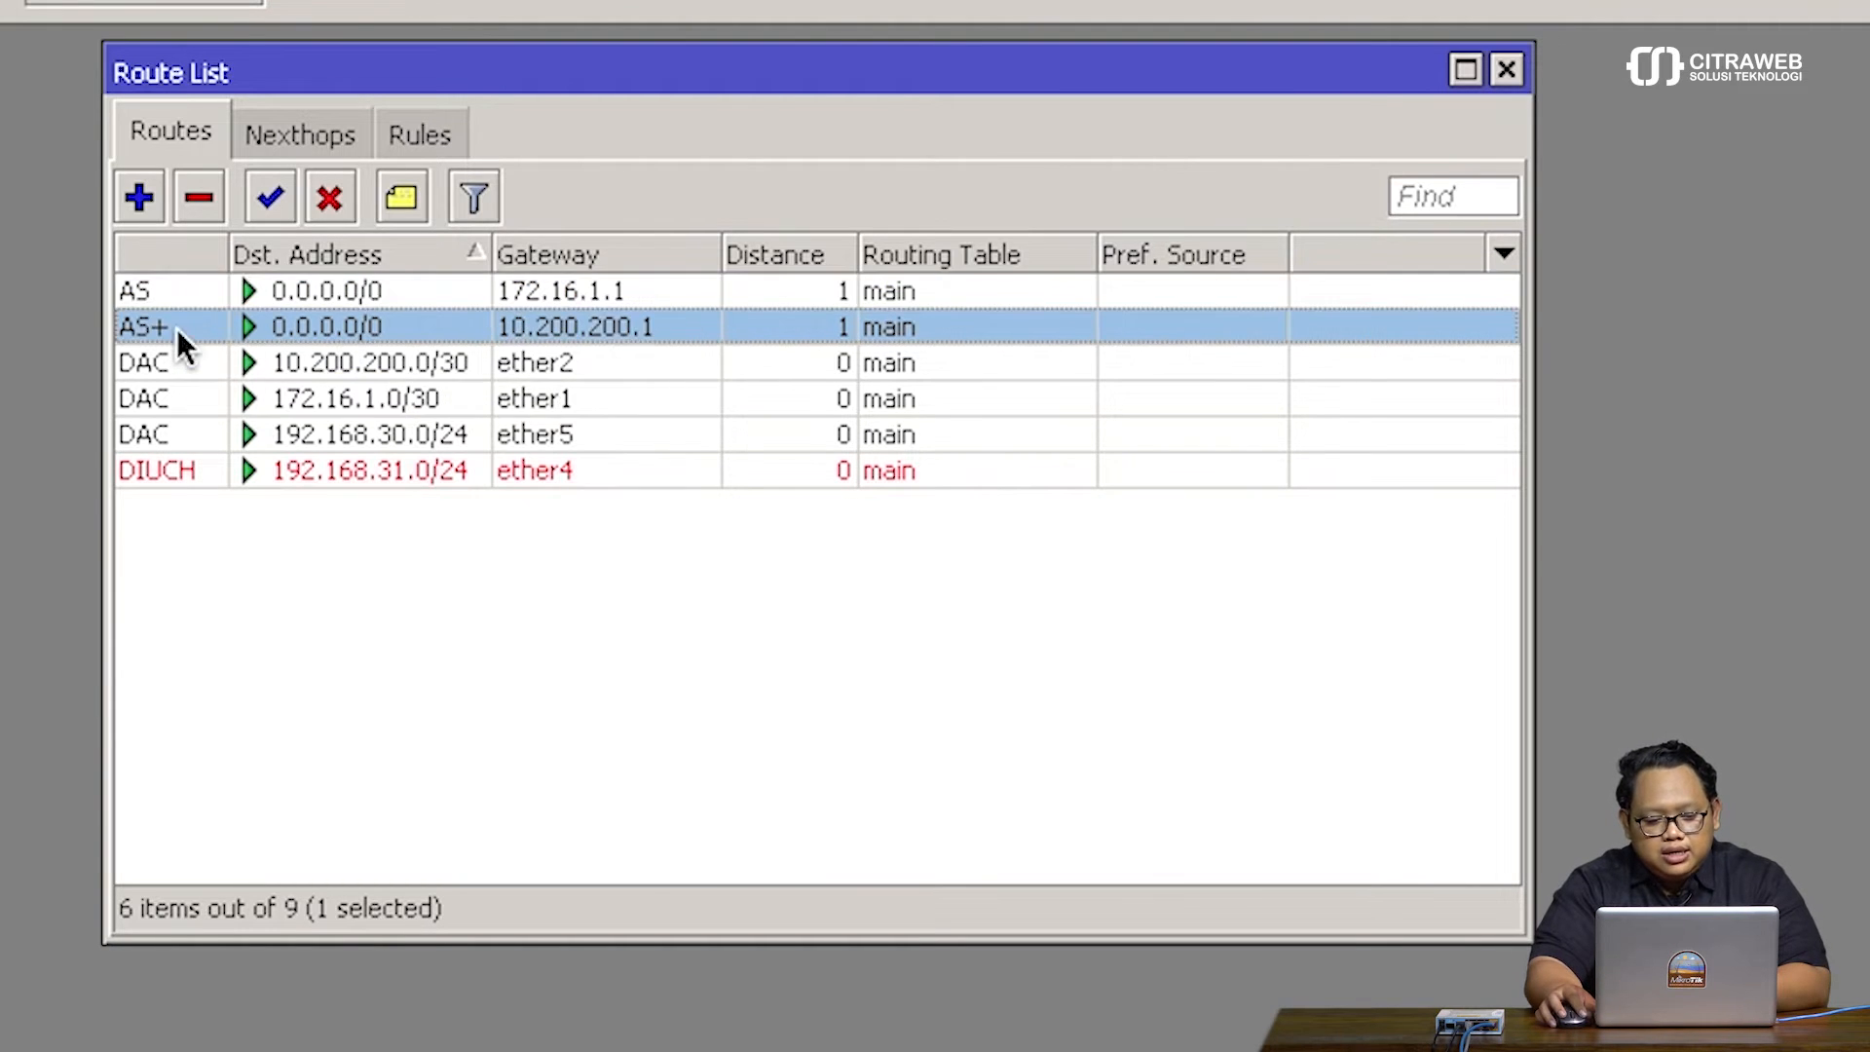
pyautogui.click(198, 300)
pyautogui.click(195, 321)
pyautogui.click(200, 294)
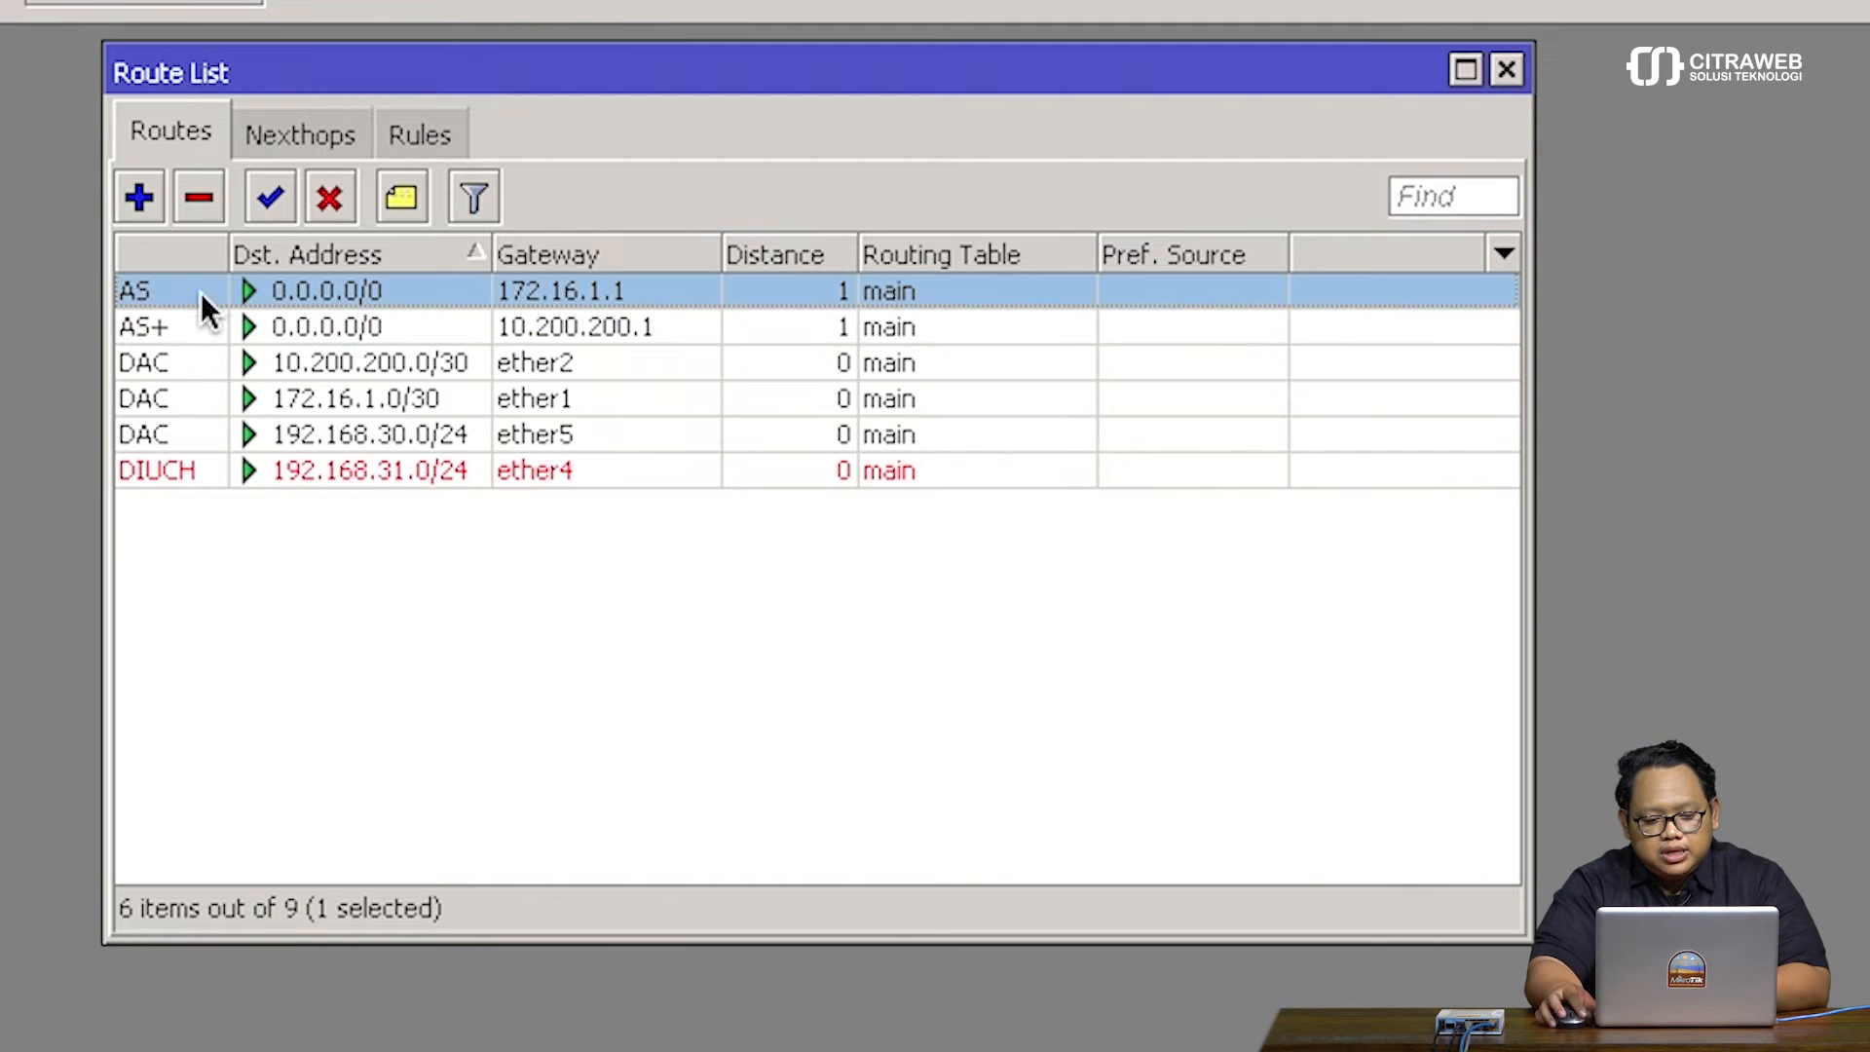
pyautogui.click(201, 321)
pyautogui.click(202, 302)
pyautogui.click(202, 335)
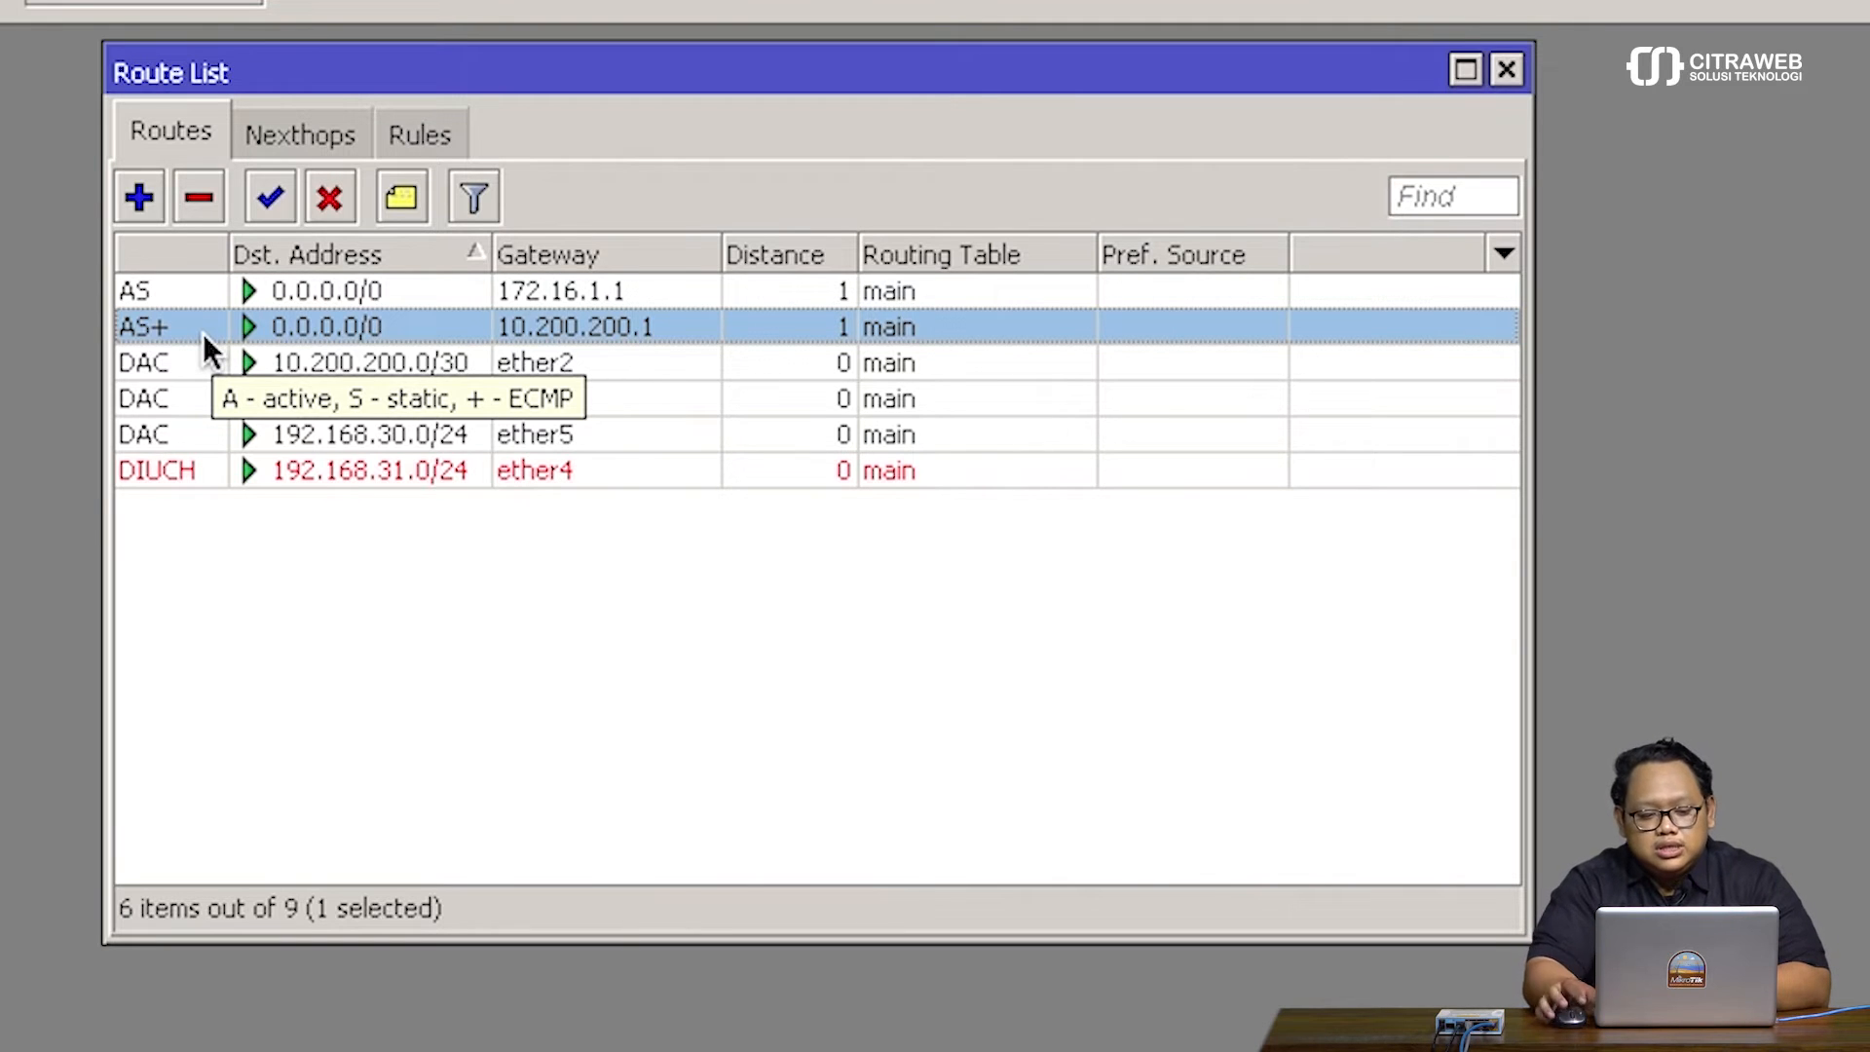
pyautogui.click(434, 132)
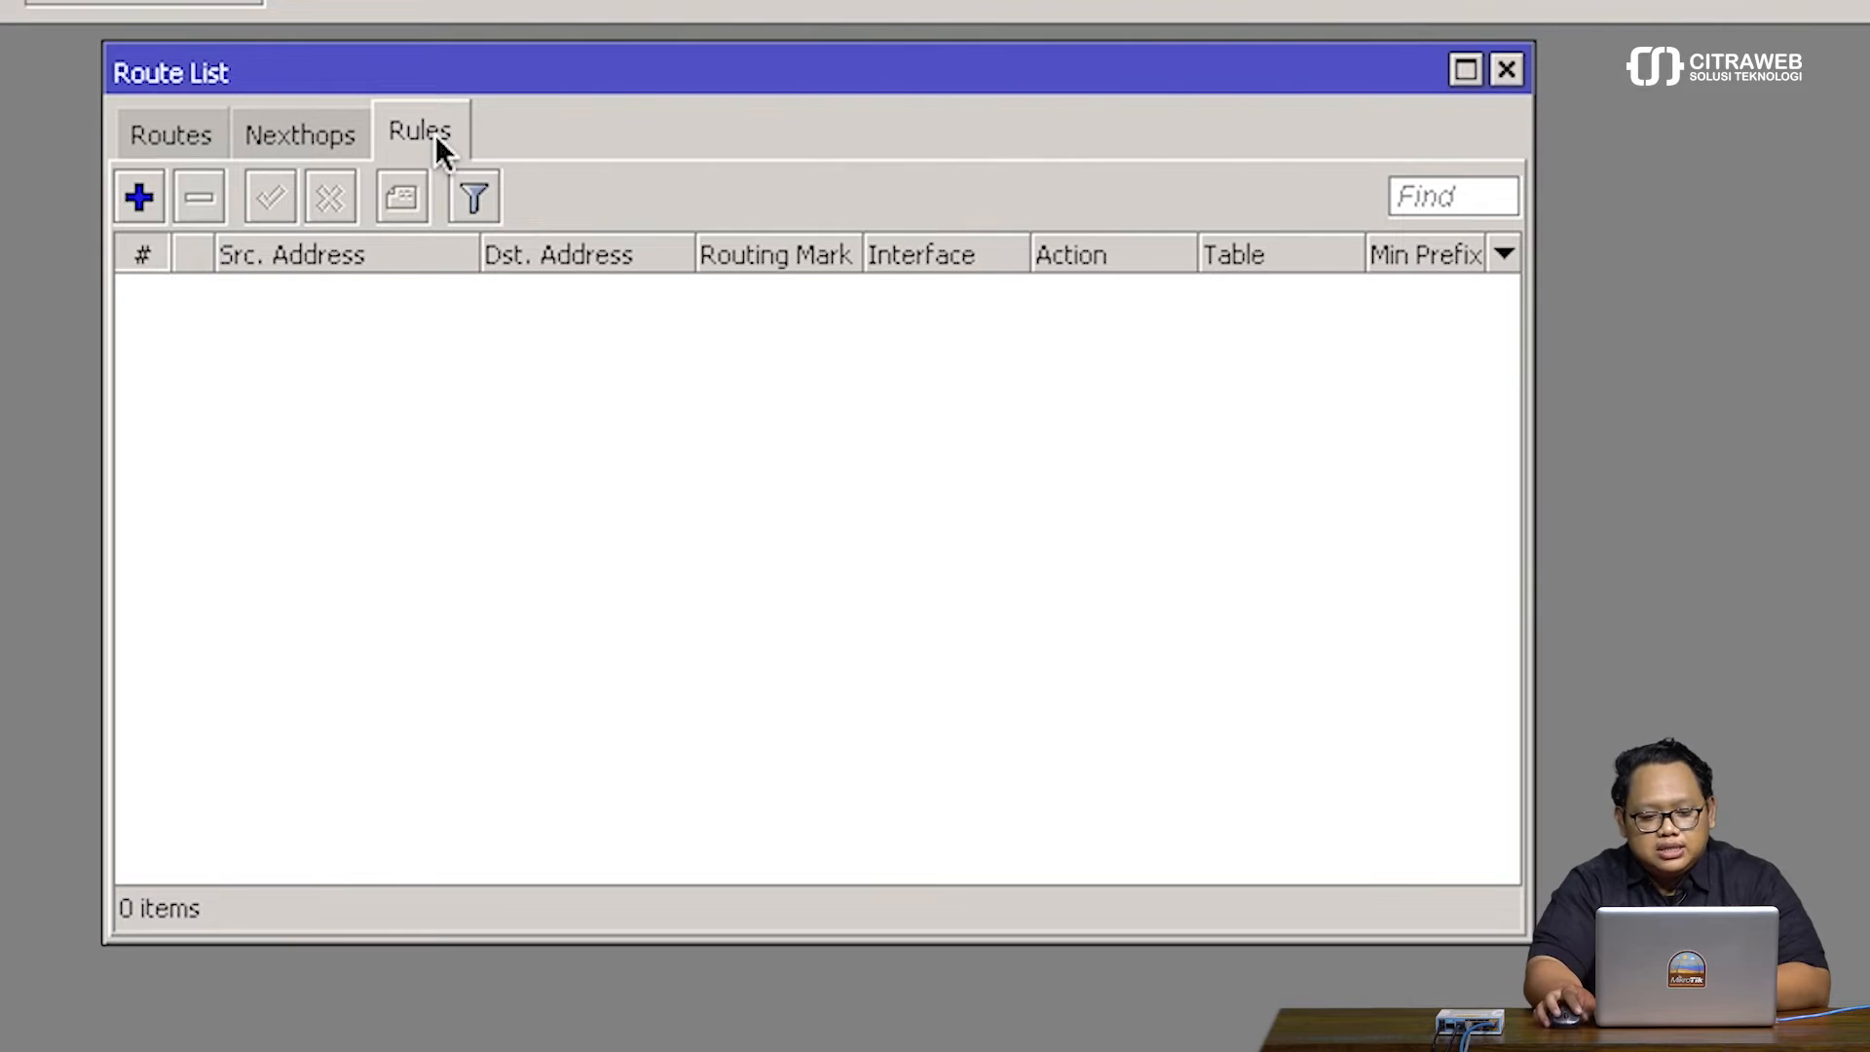
pyautogui.click(142, 198)
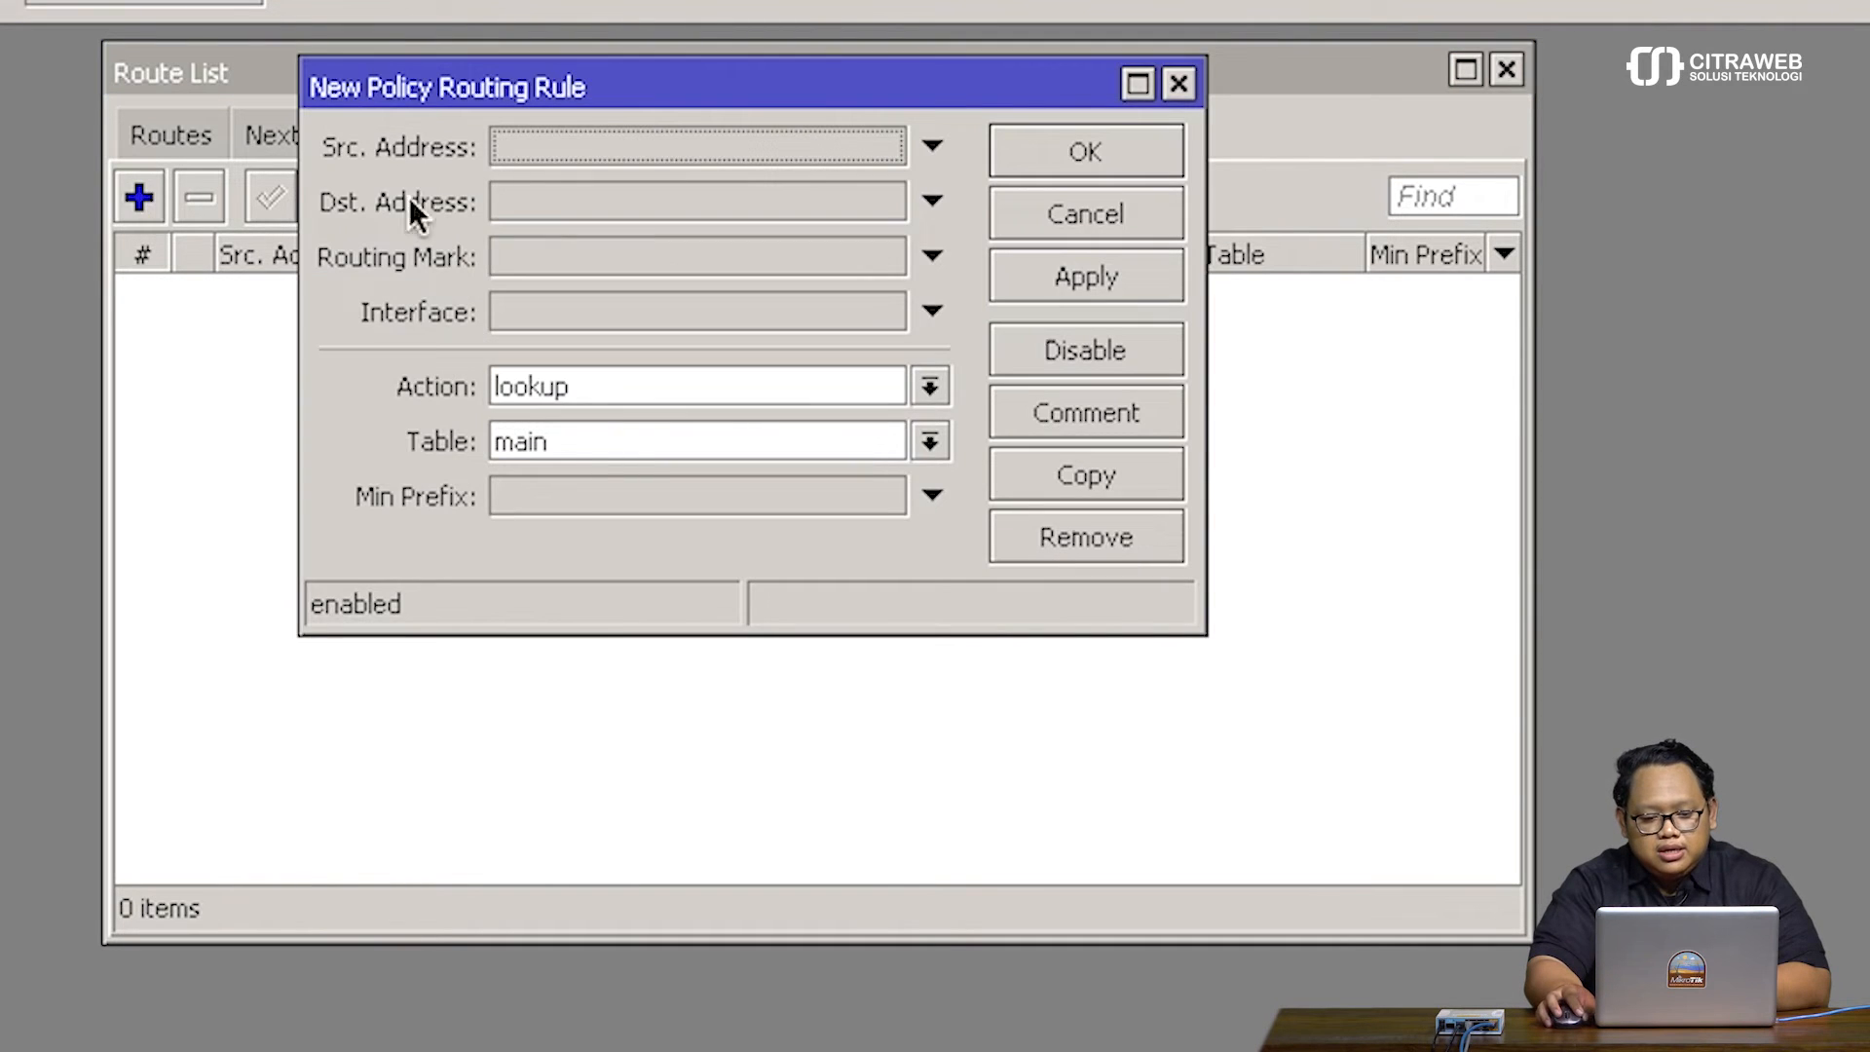
pyautogui.moveTo(598, 94); pyautogui.dragTo(726, 83)
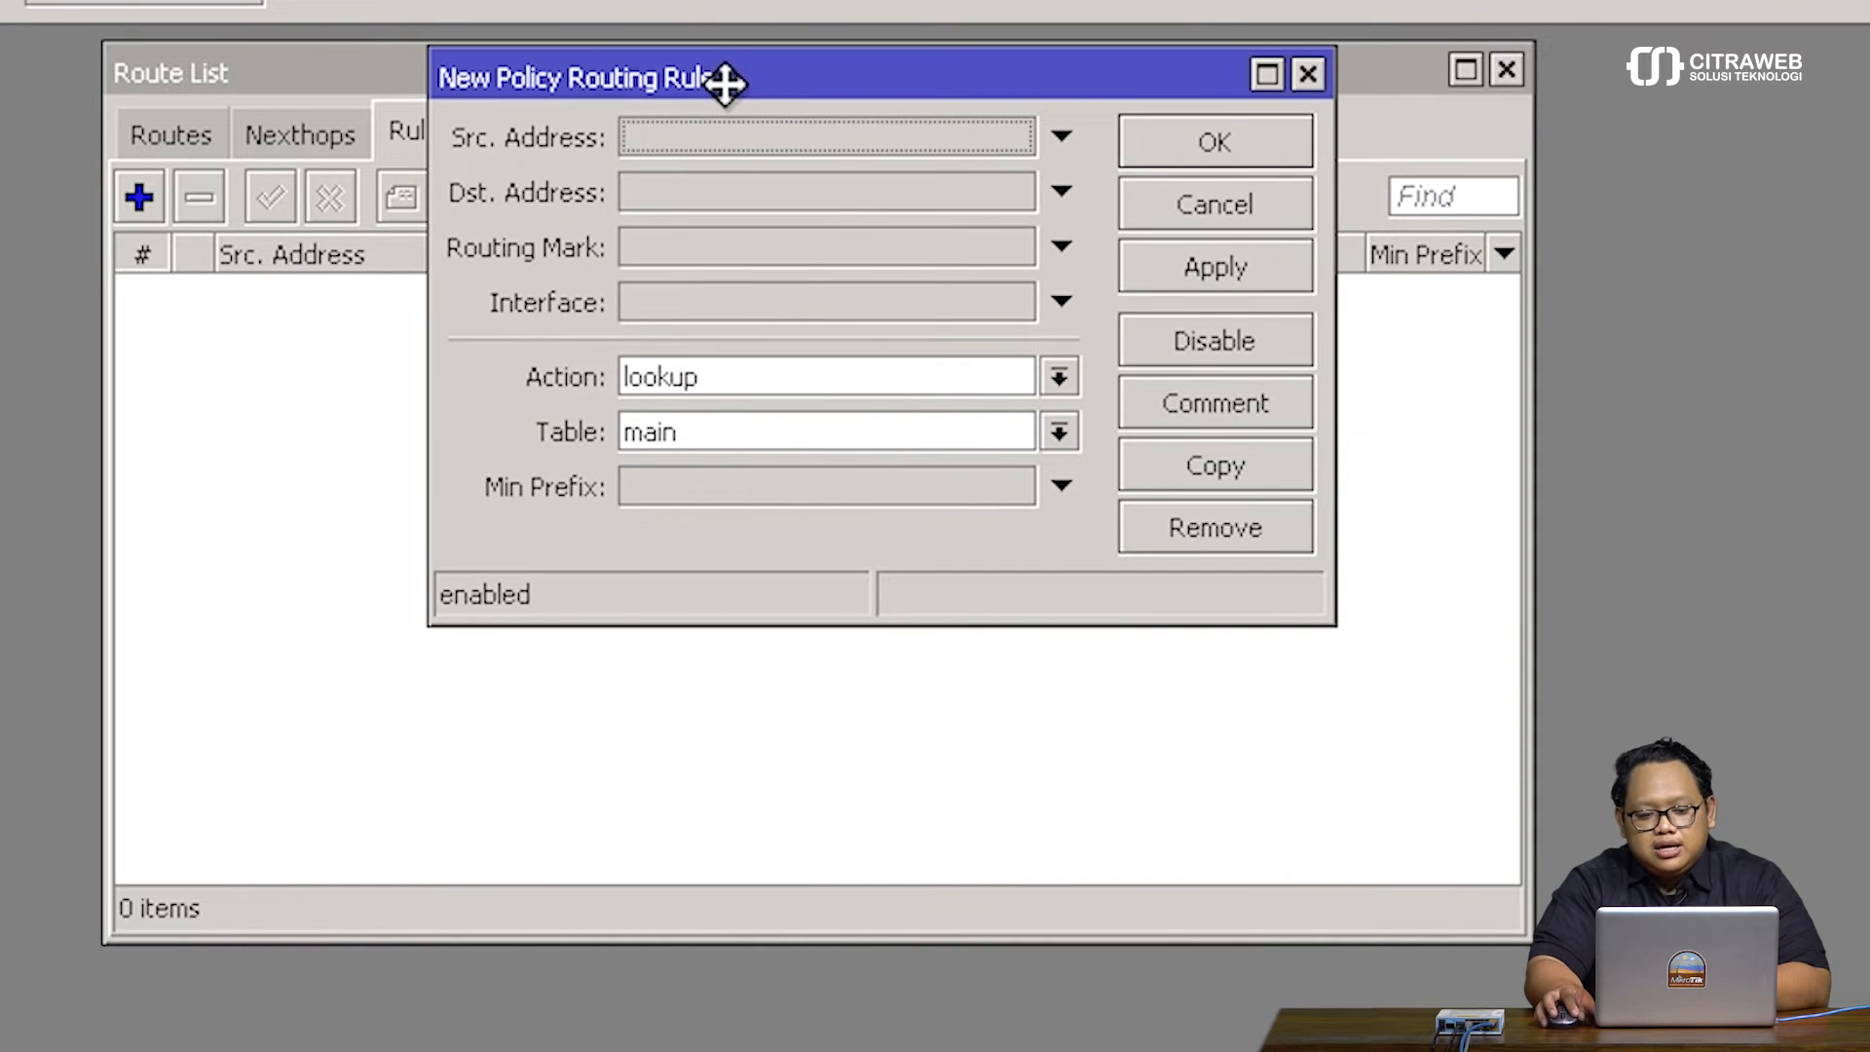
pyautogui.click(745, 134)
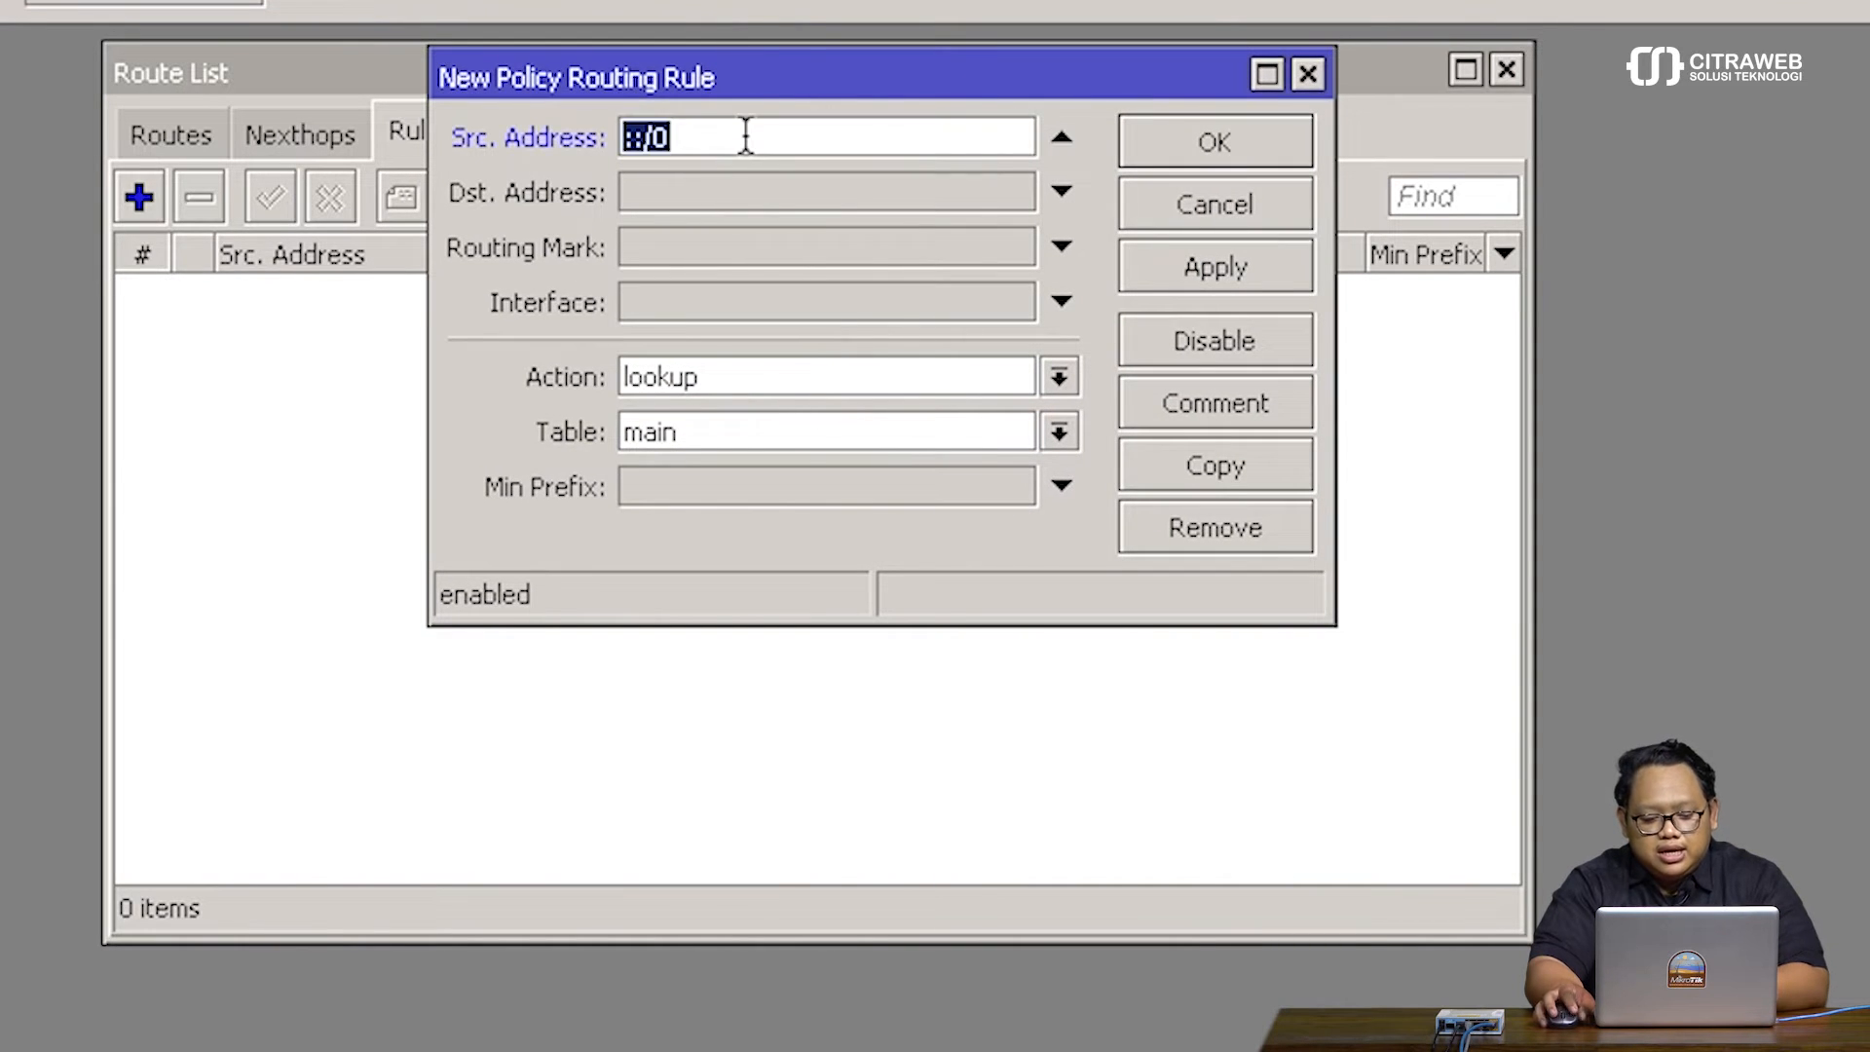
pyautogui.write('192.1')
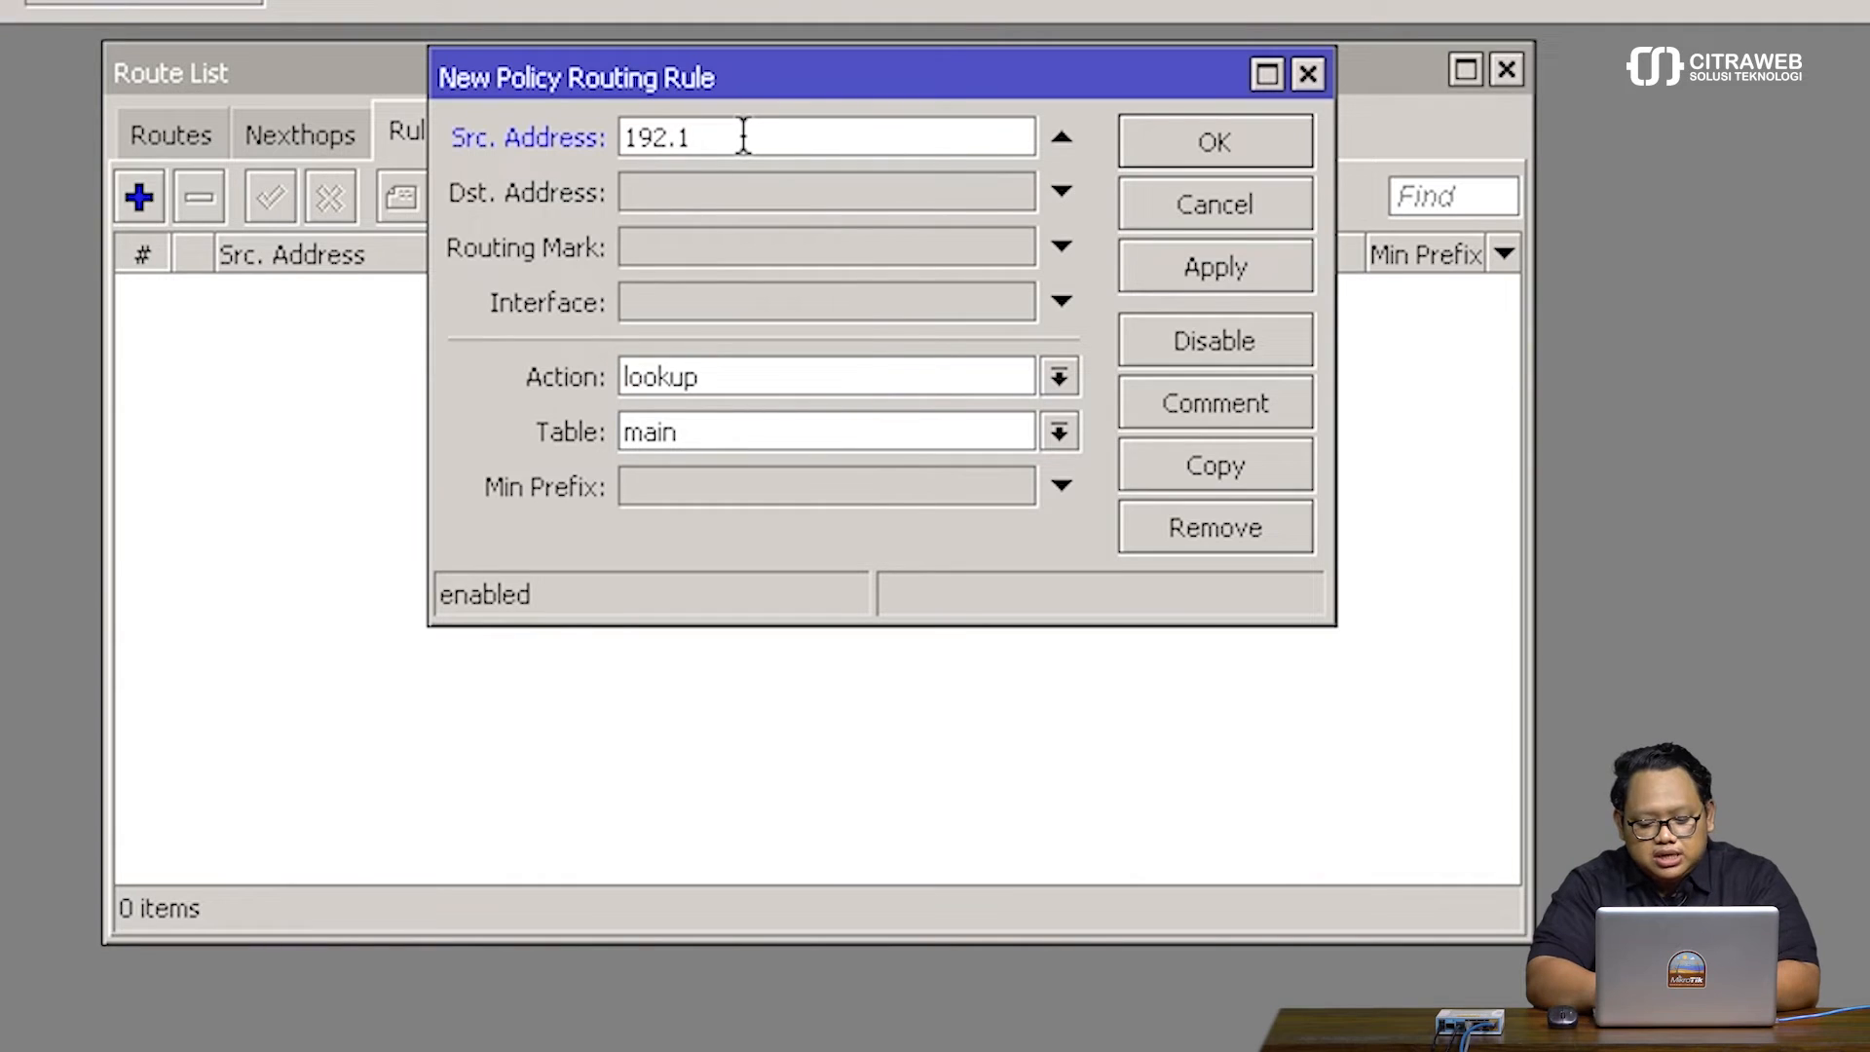
pyautogui.write('68.3')
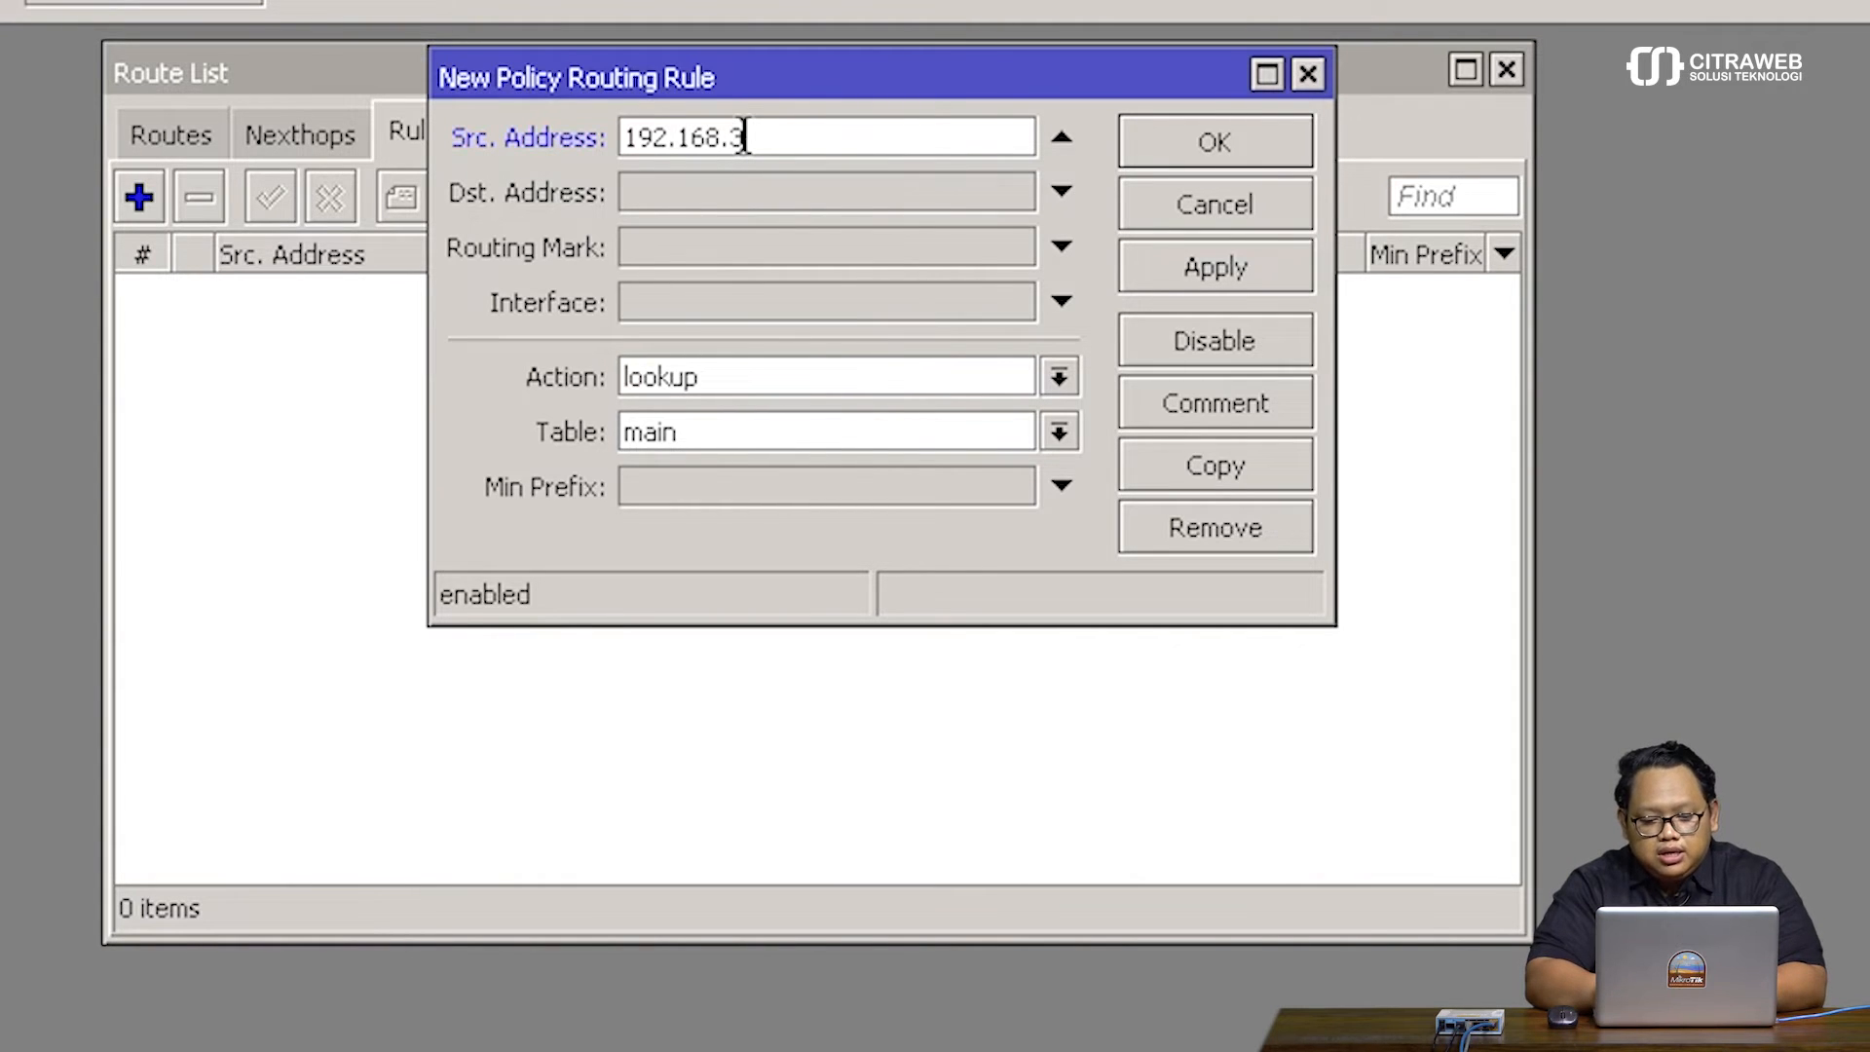
pyautogui.write('0.0')
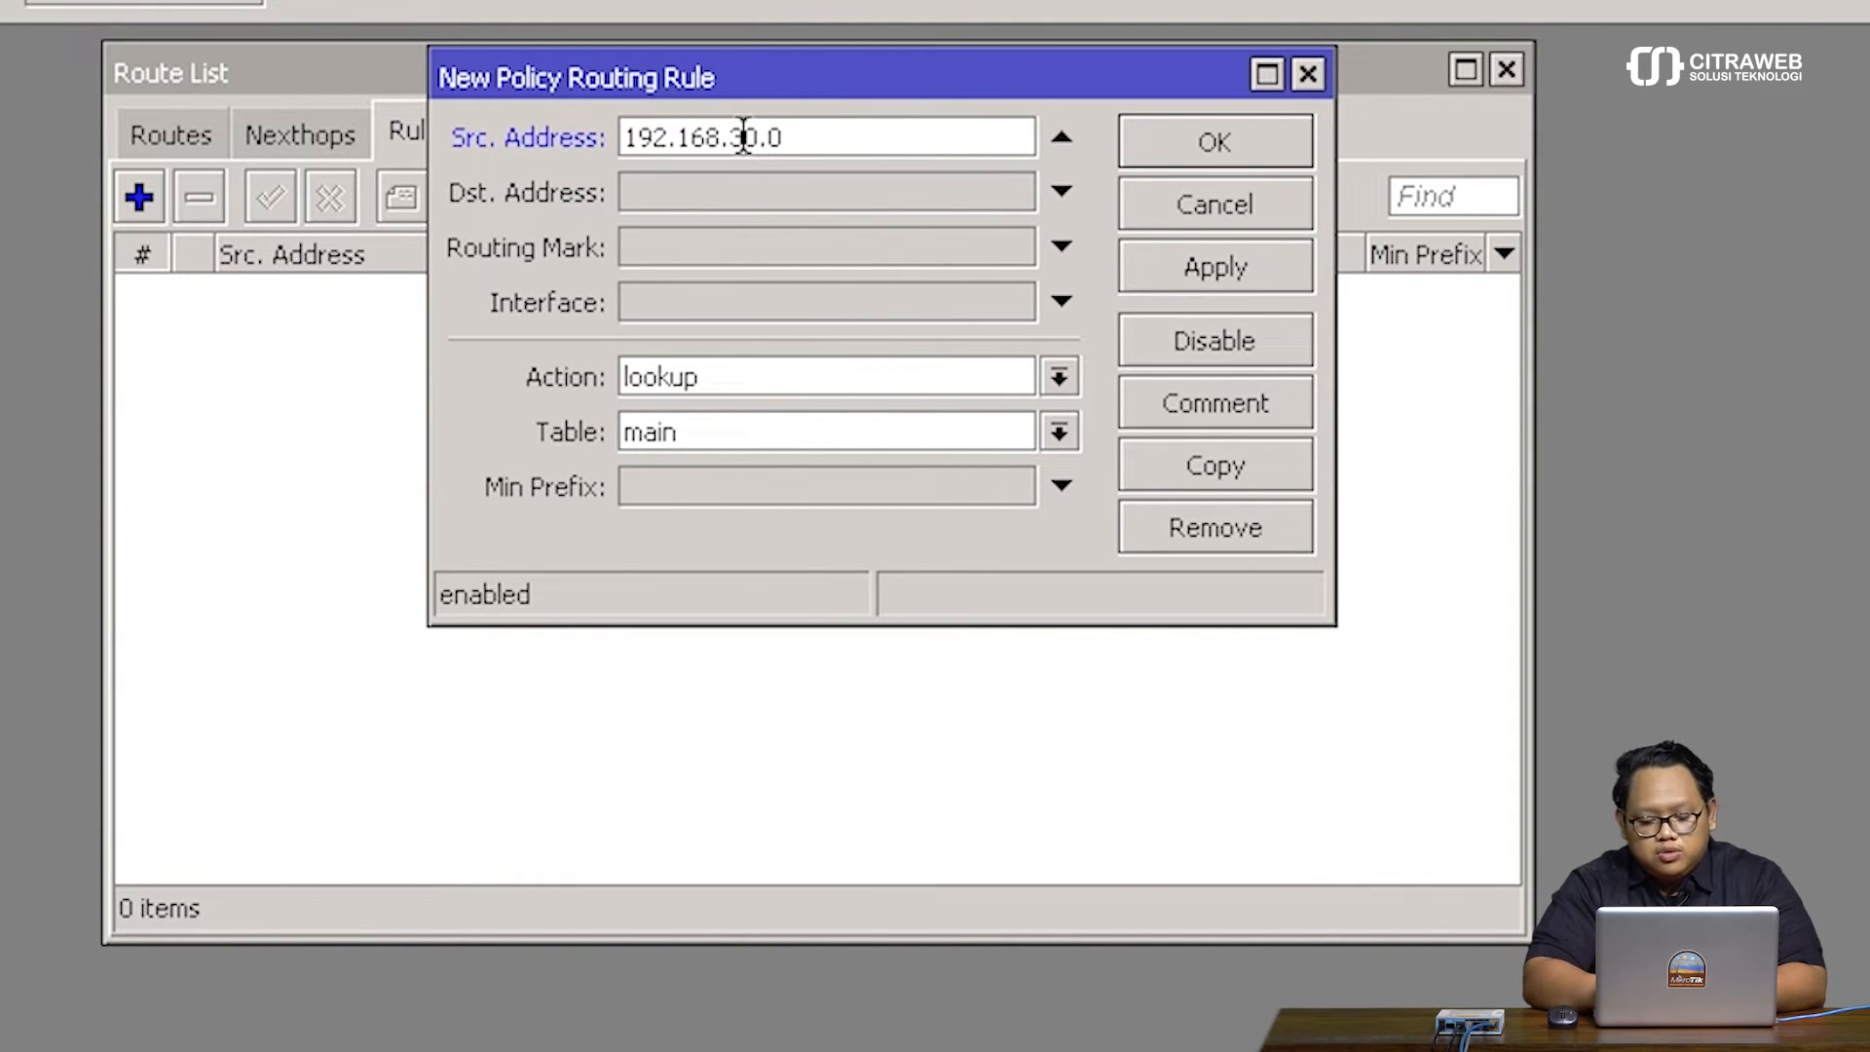
pyautogui.write('/24')
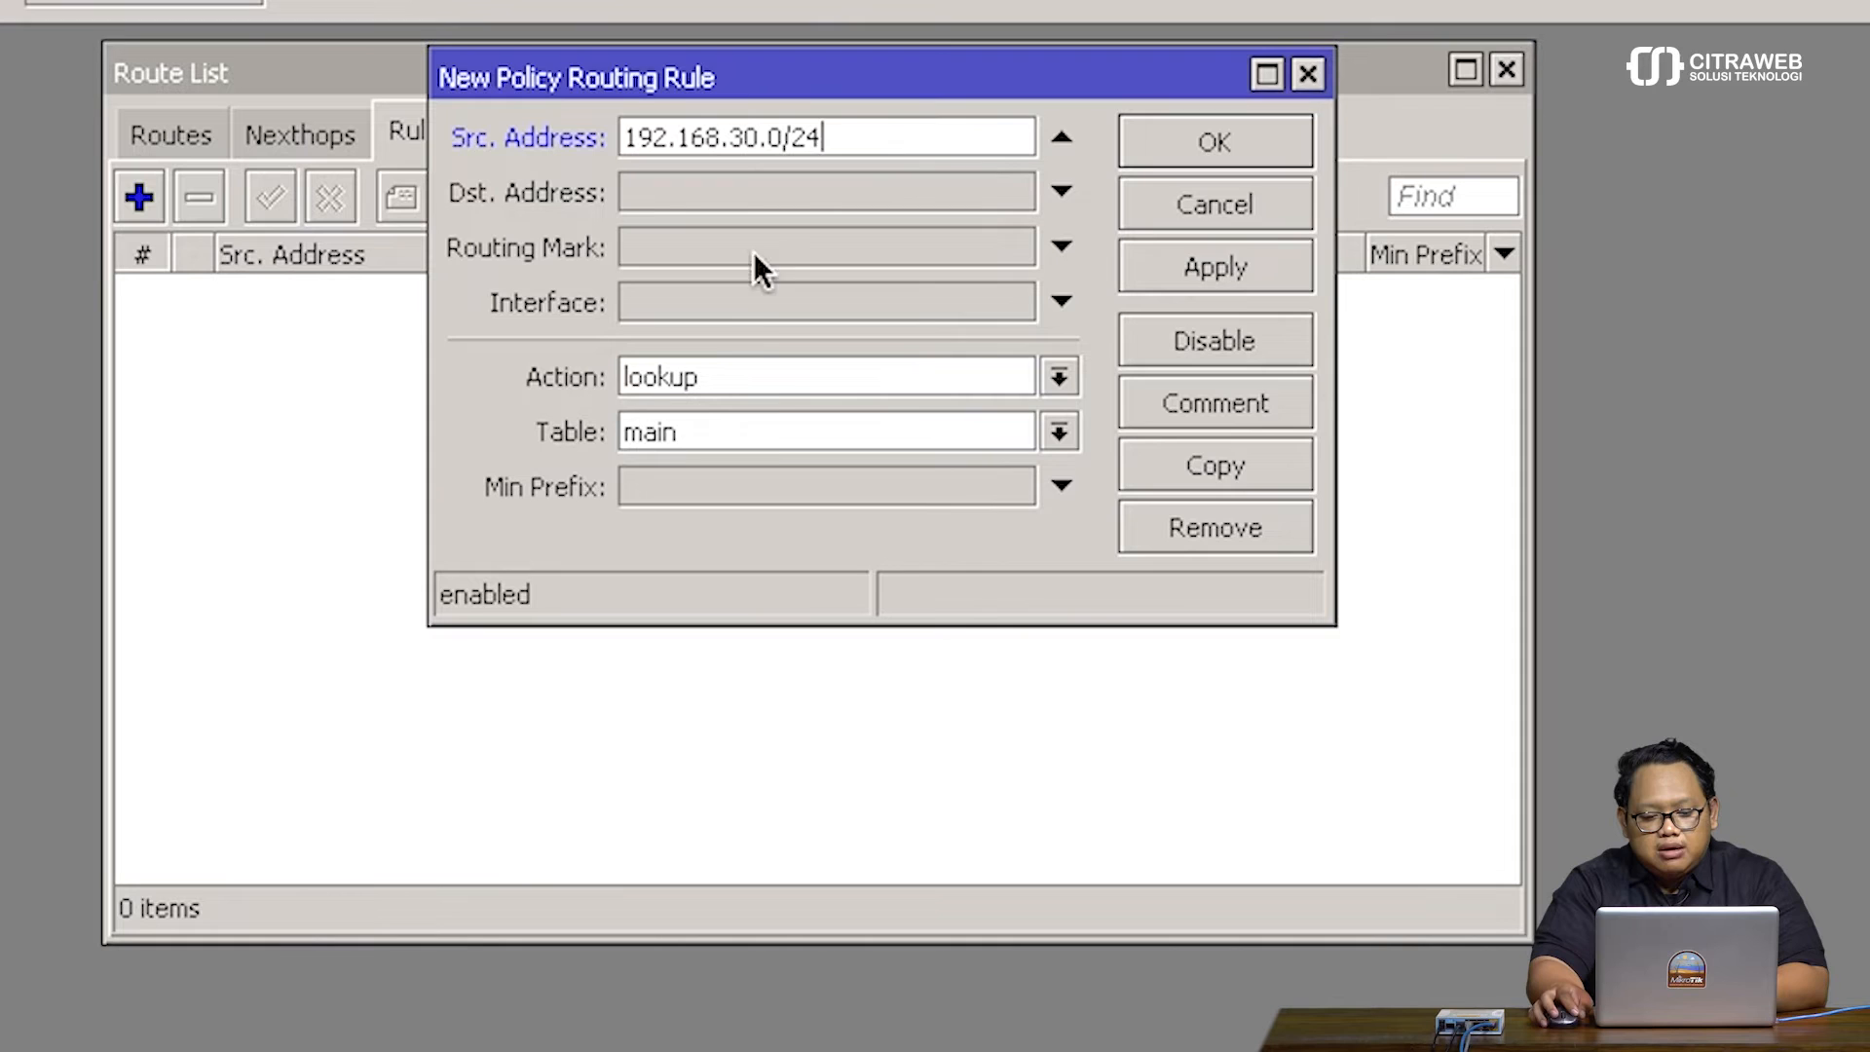
pyautogui.click(763, 428)
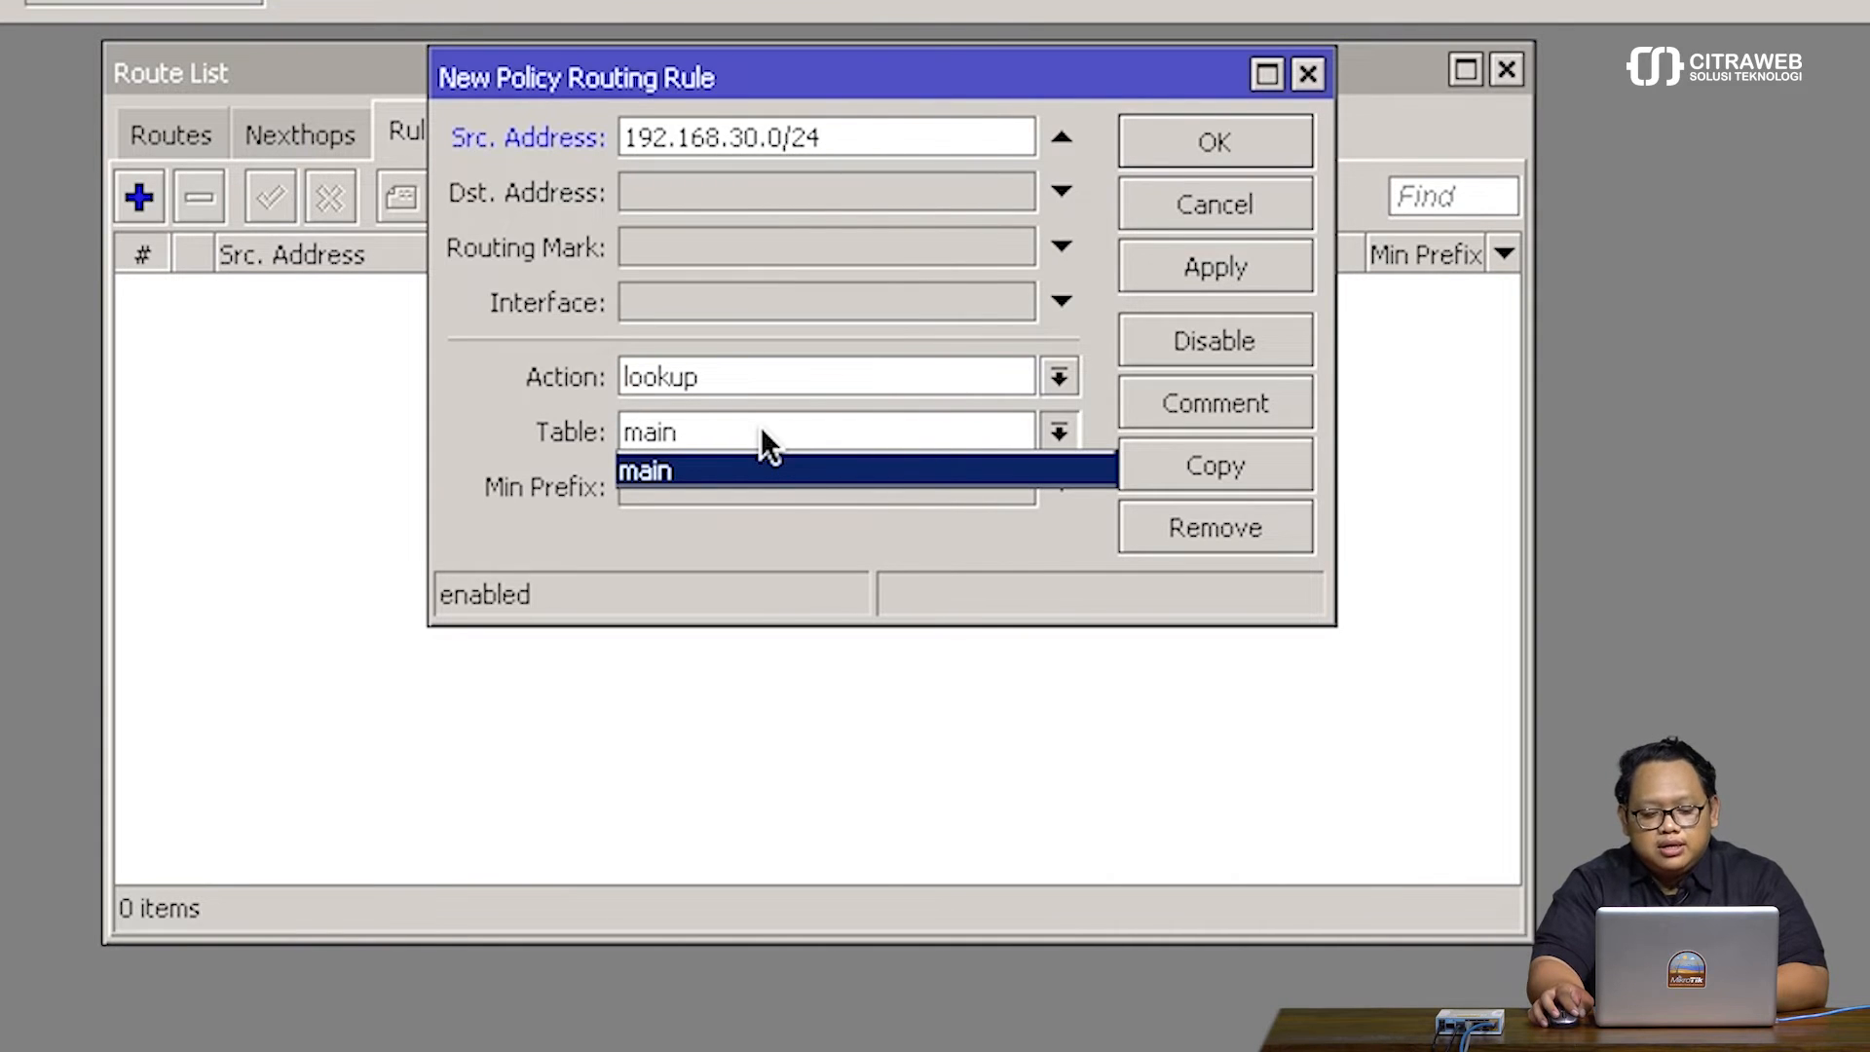
pyautogui.click(762, 429)
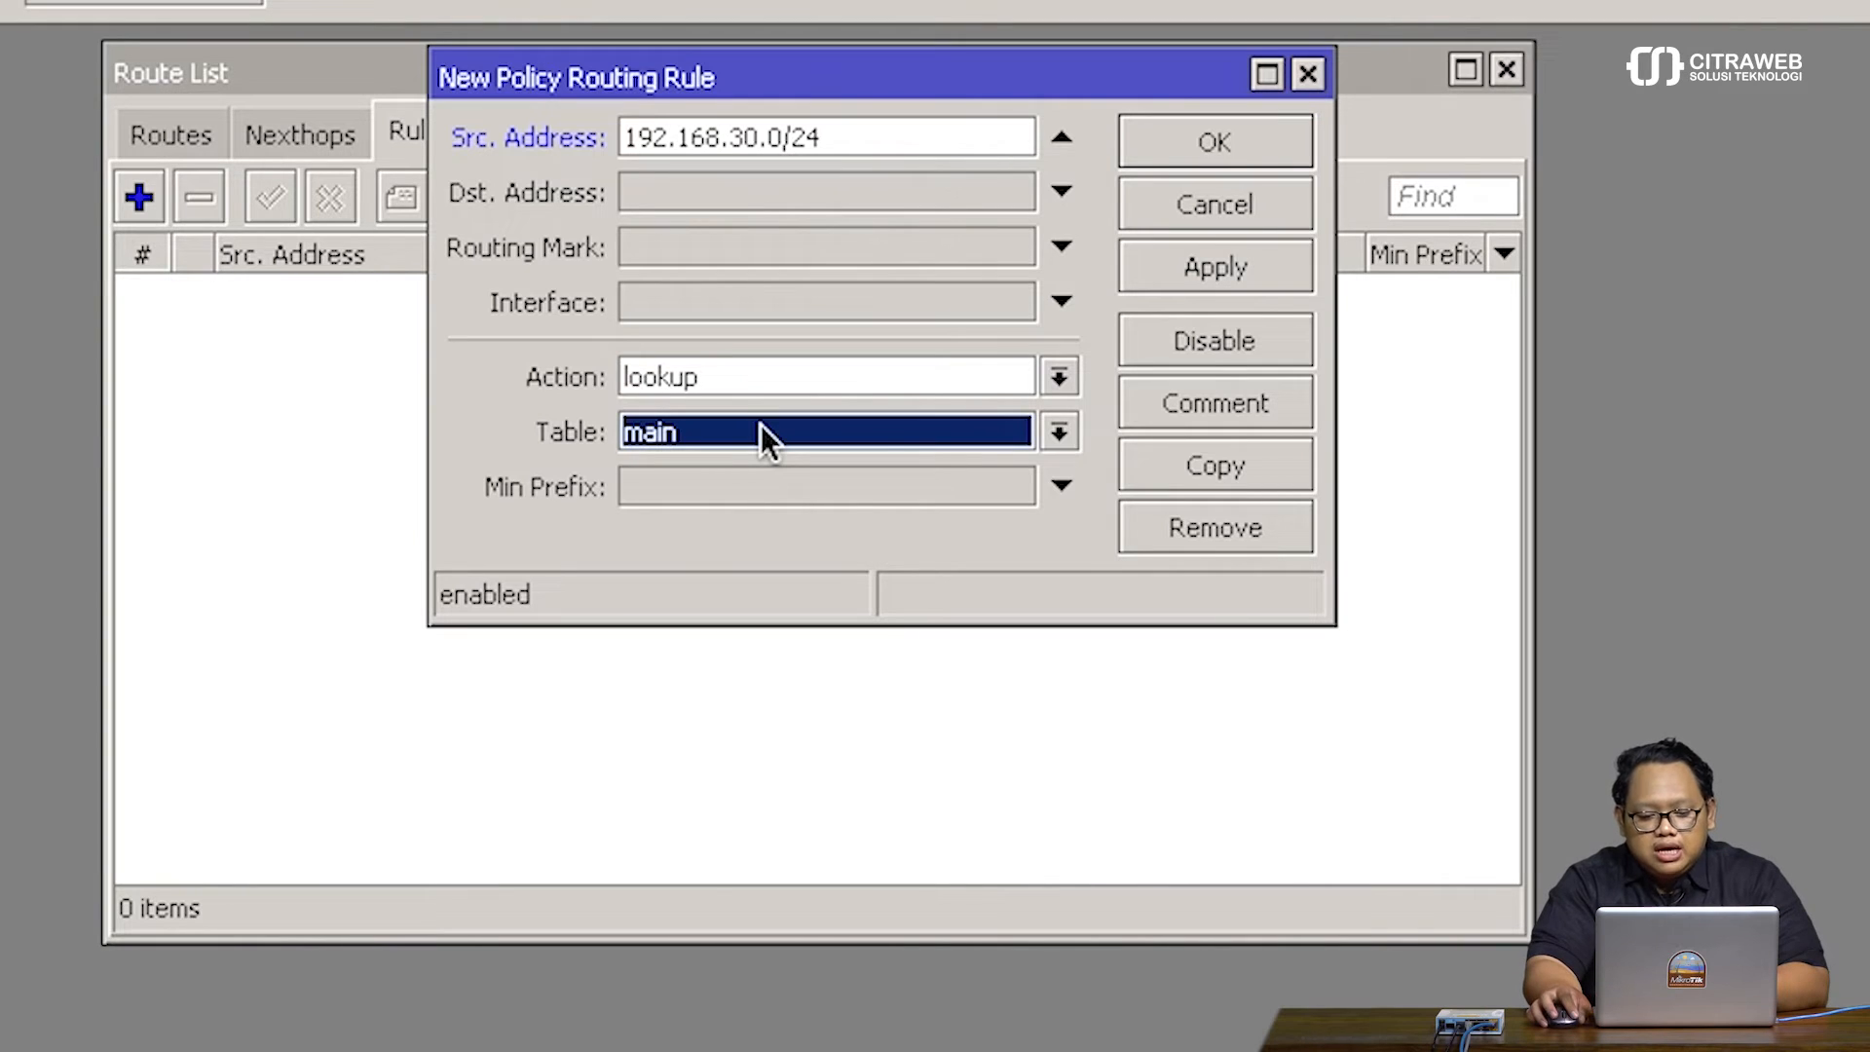
pyautogui.click(765, 429)
pyautogui.click(765, 429)
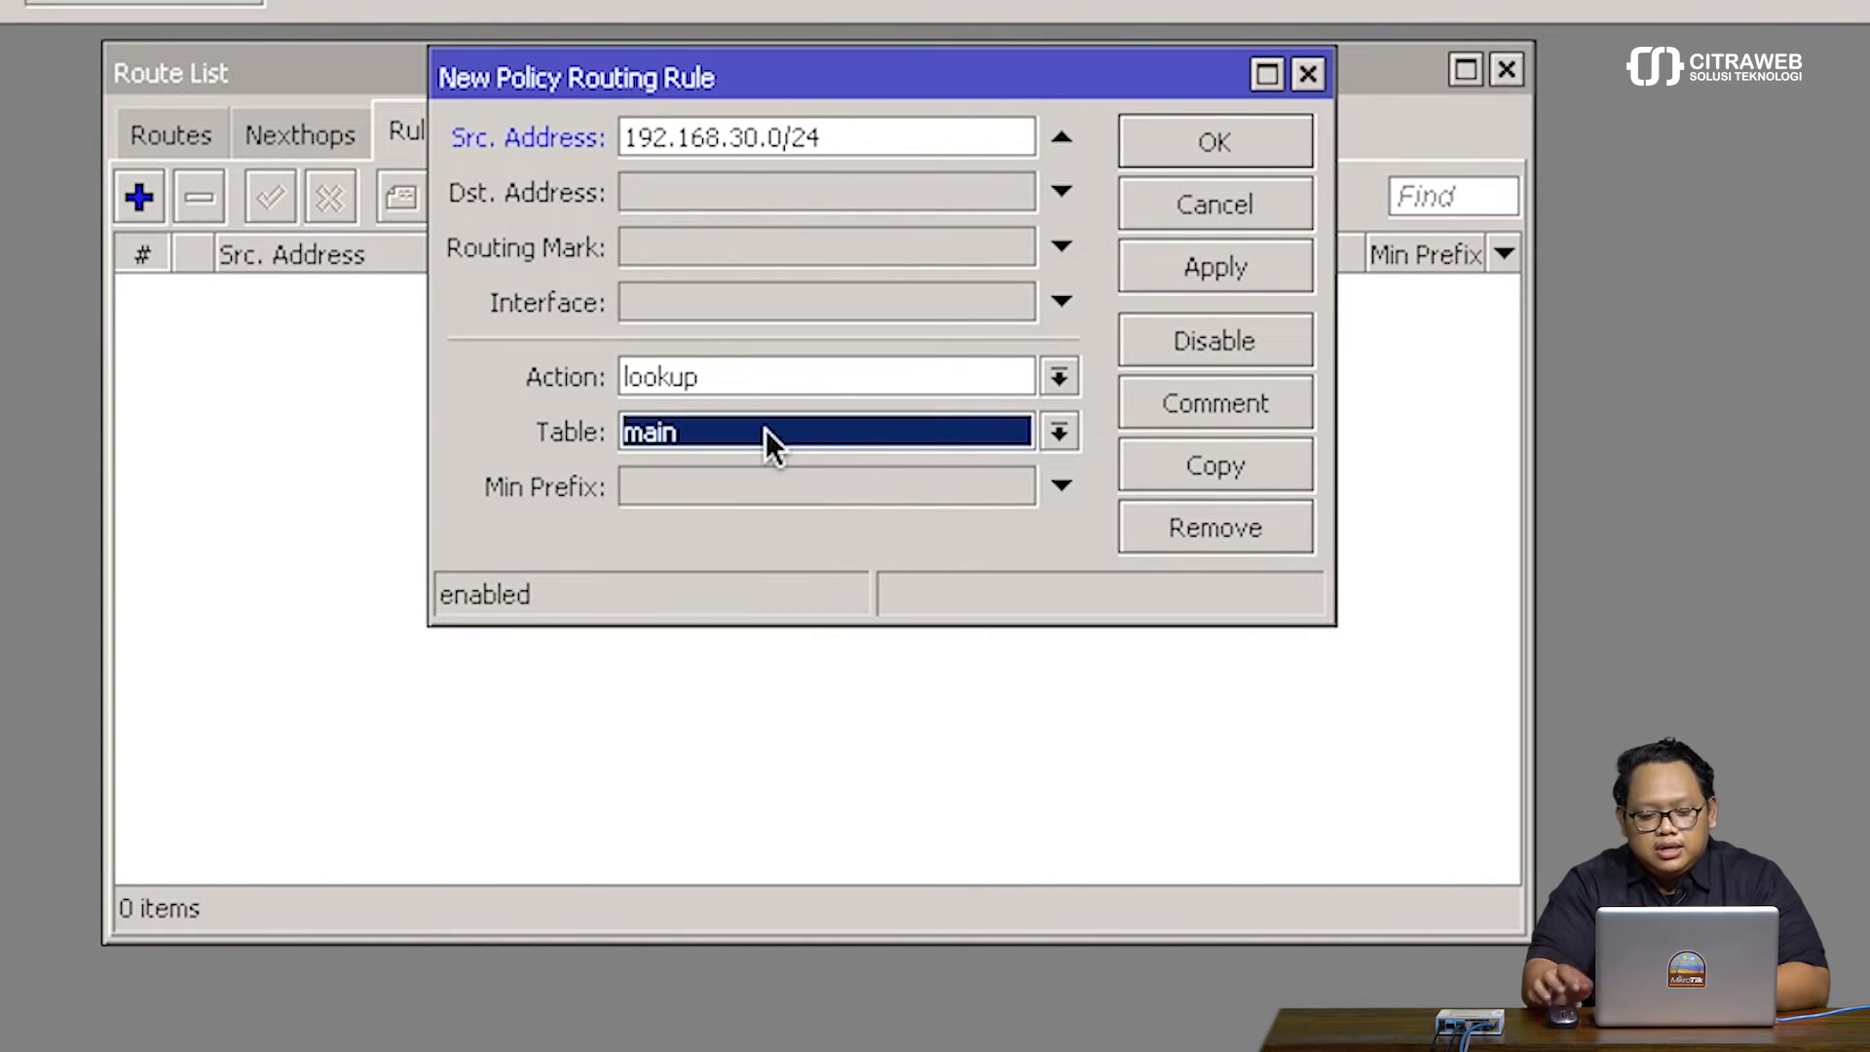
pyautogui.click(1059, 432)
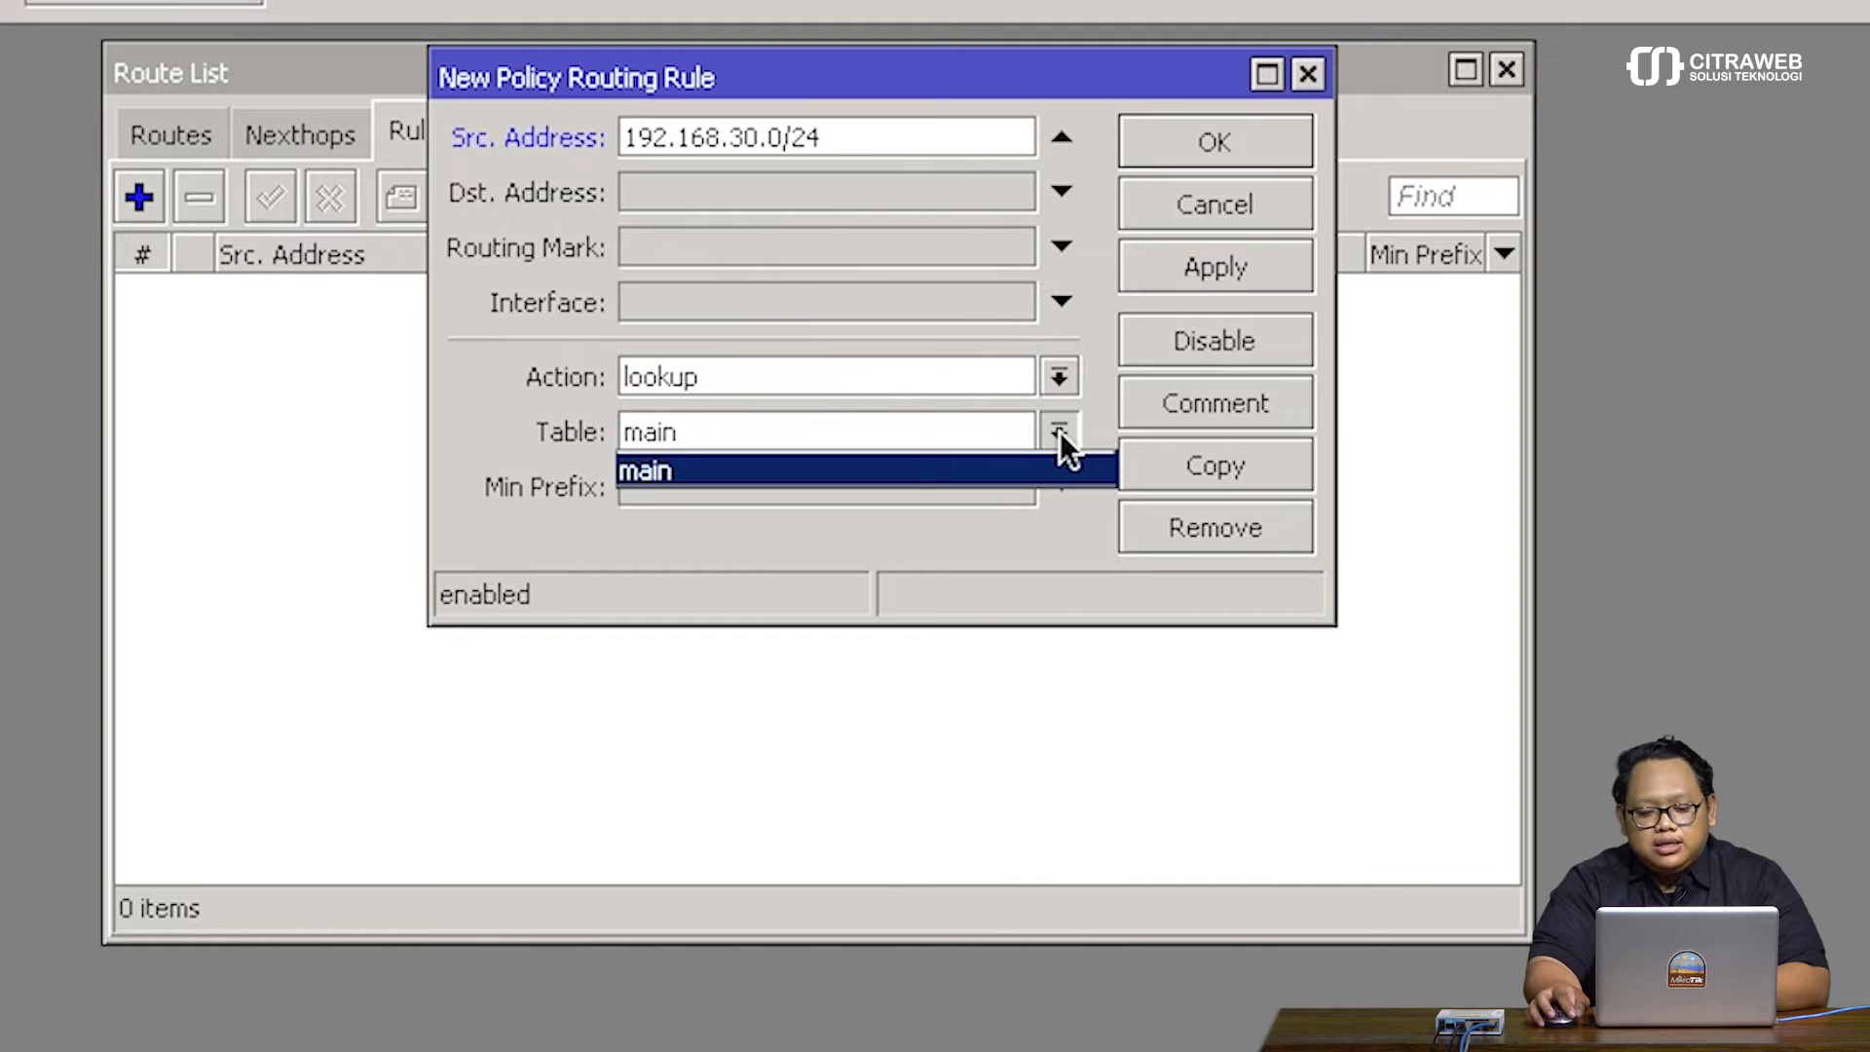
pyautogui.click(1060, 430)
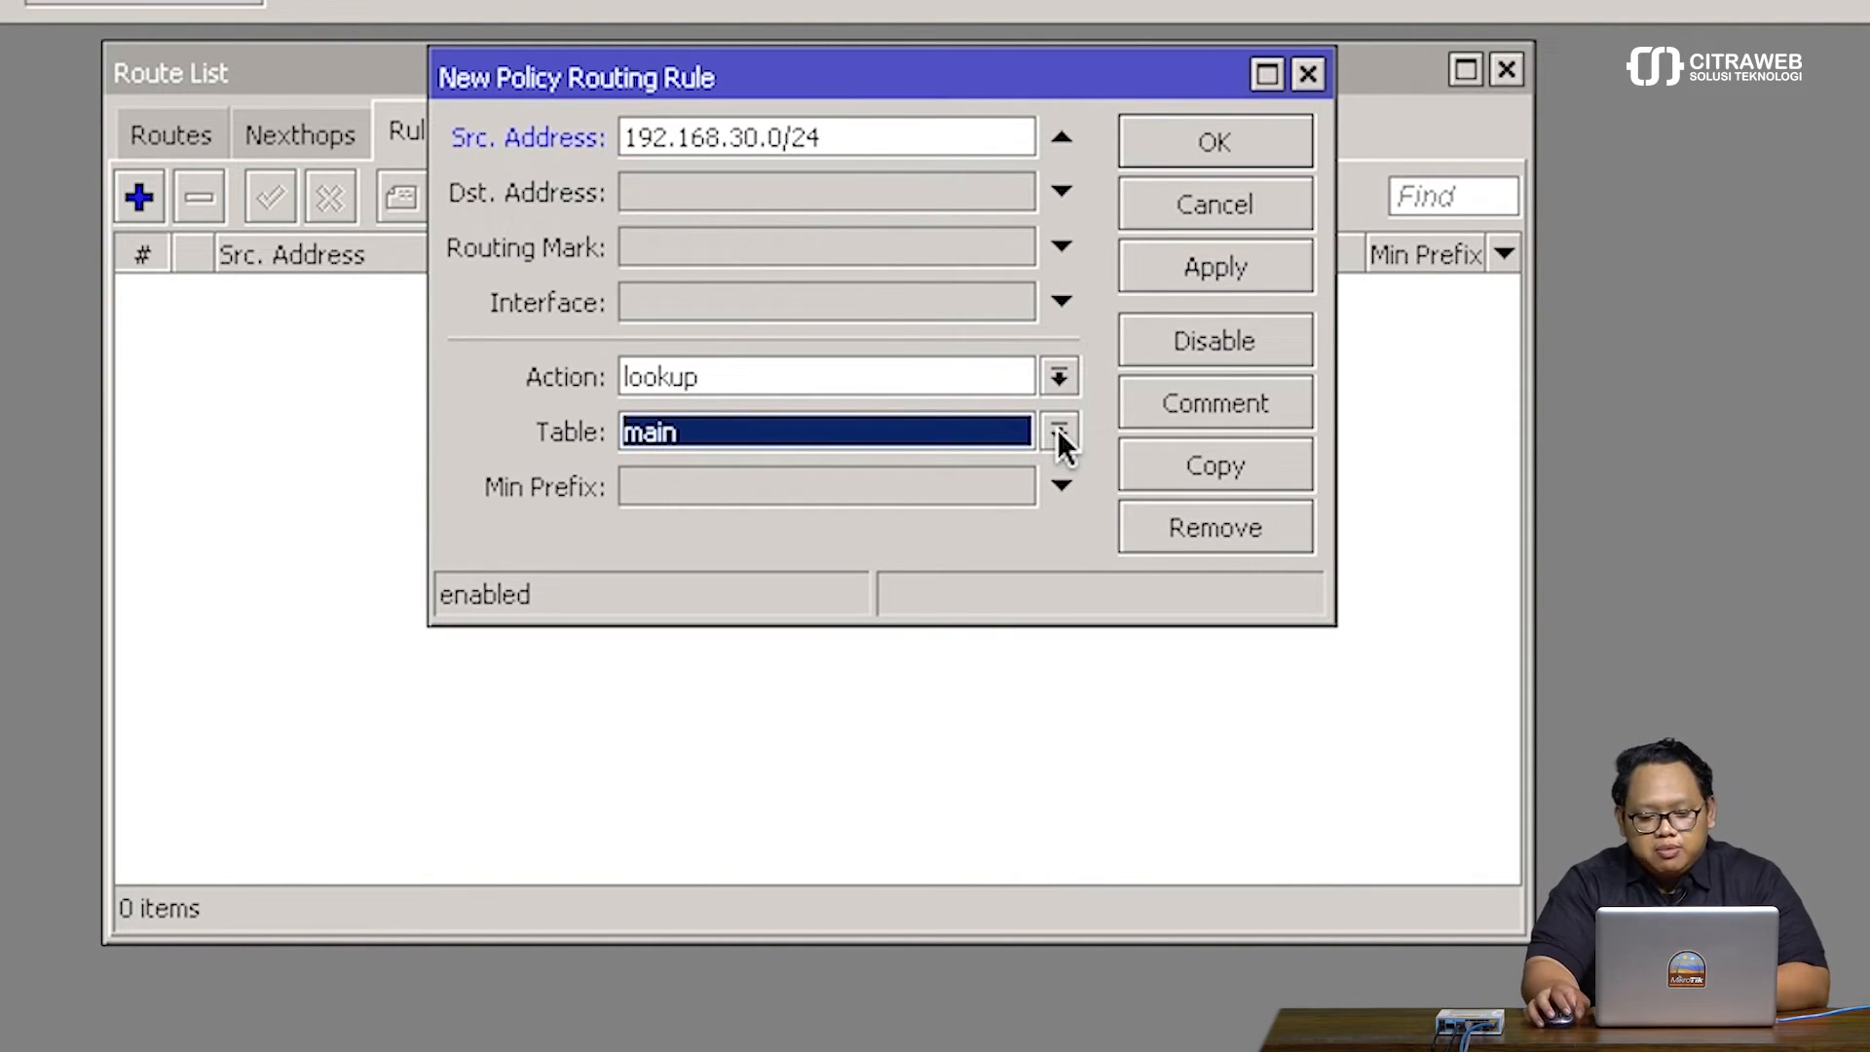
pyautogui.click(1208, 207)
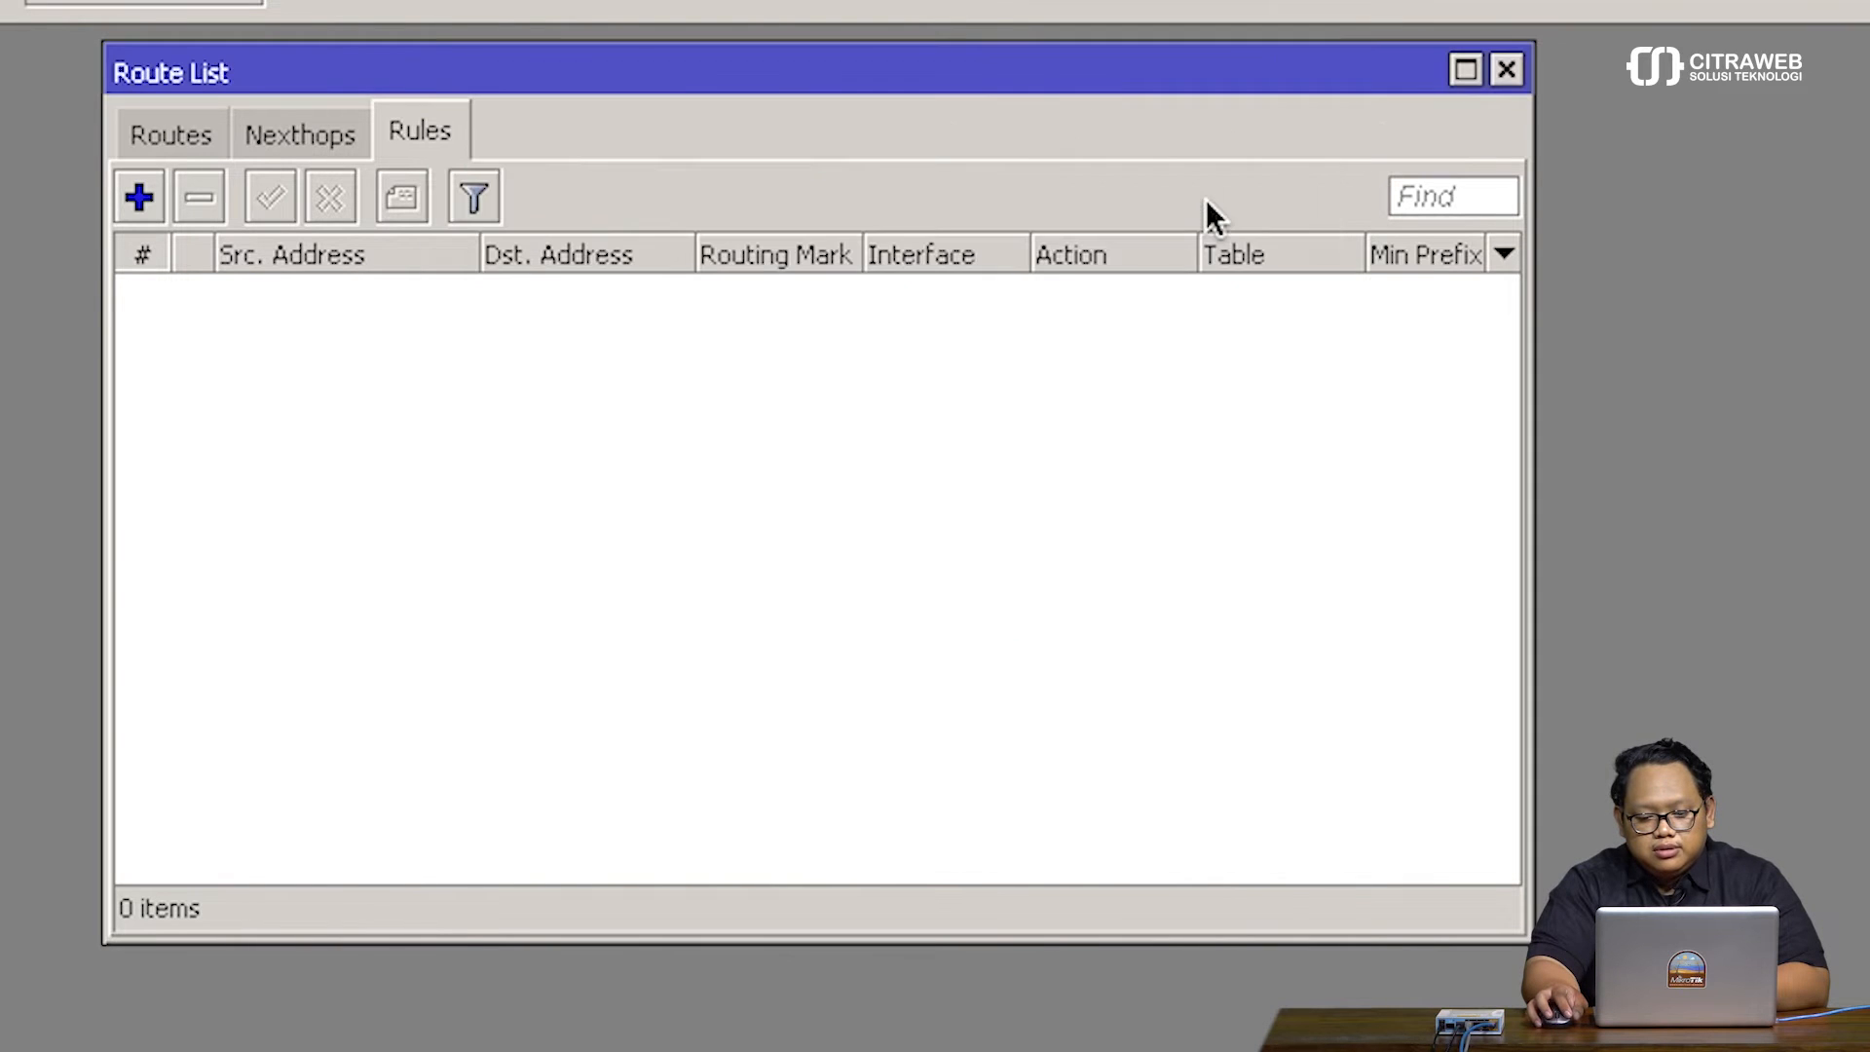
# Close the route list and open the list of routing tables
pyautogui.click(1501, 72)
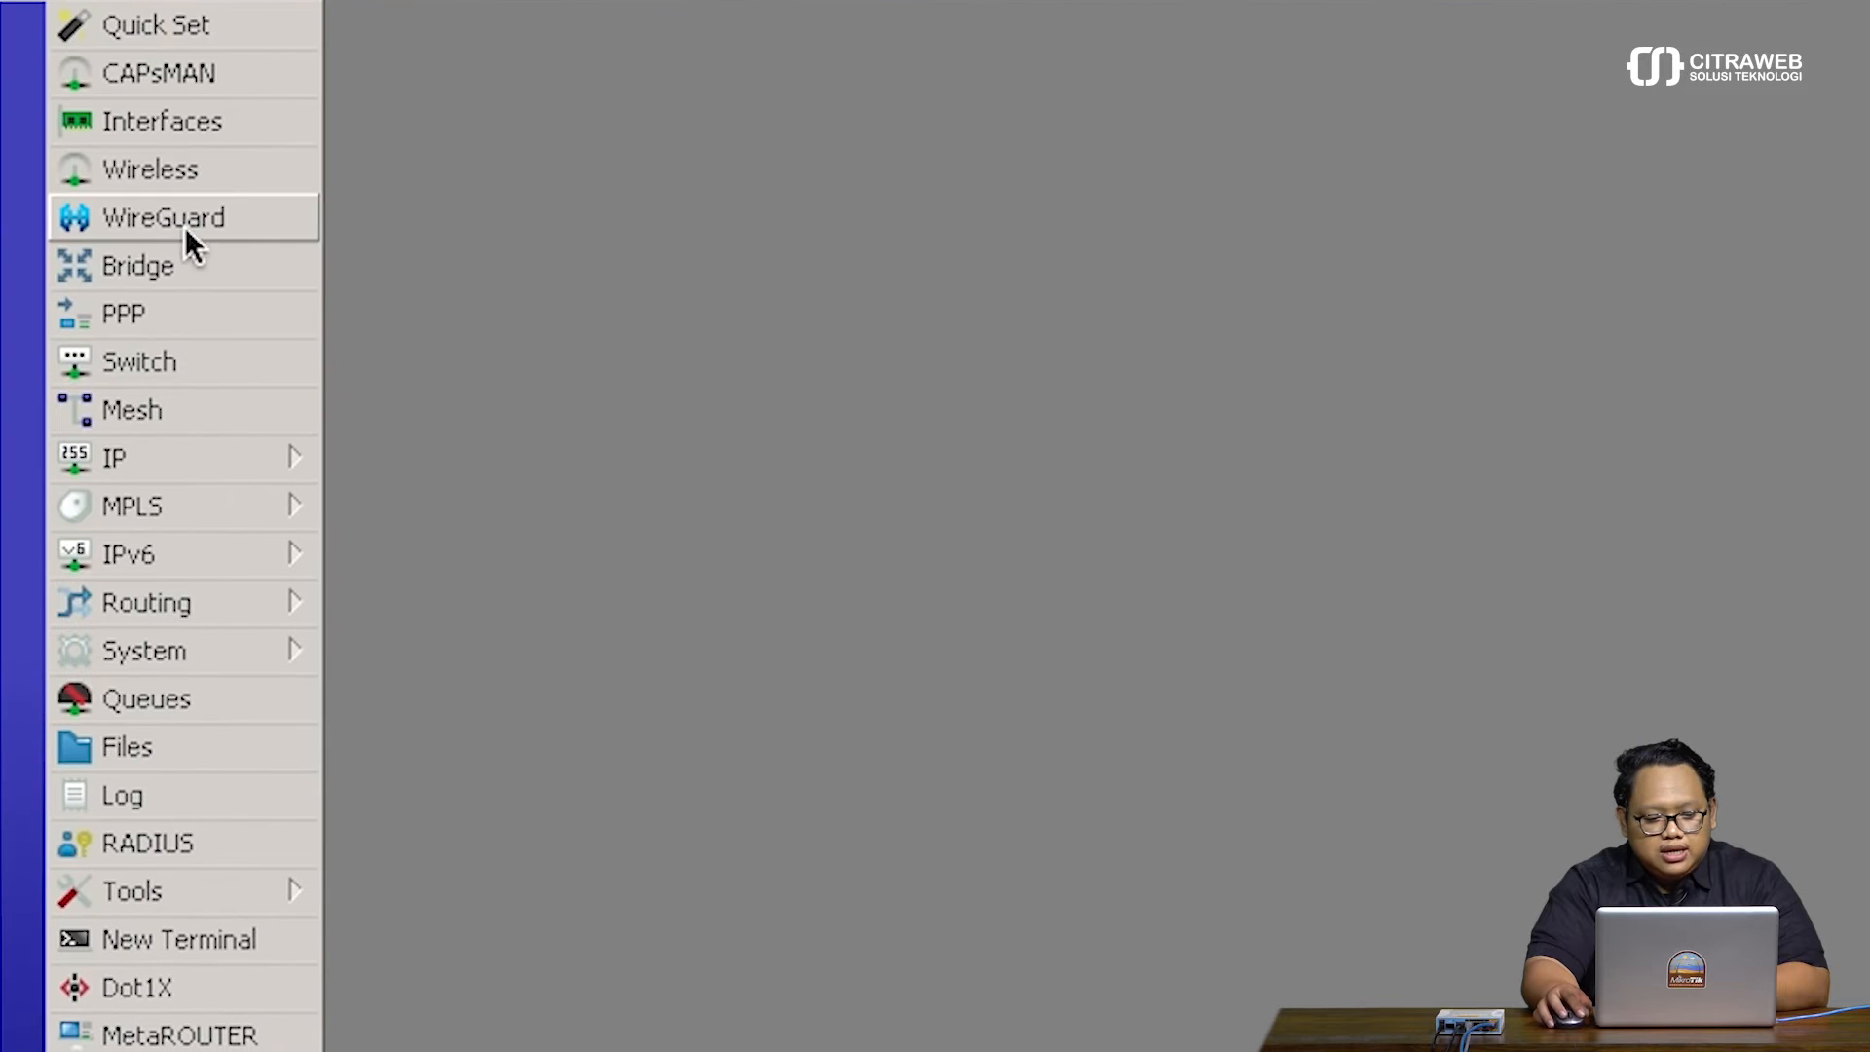
pyautogui.moveTo(203, 606)
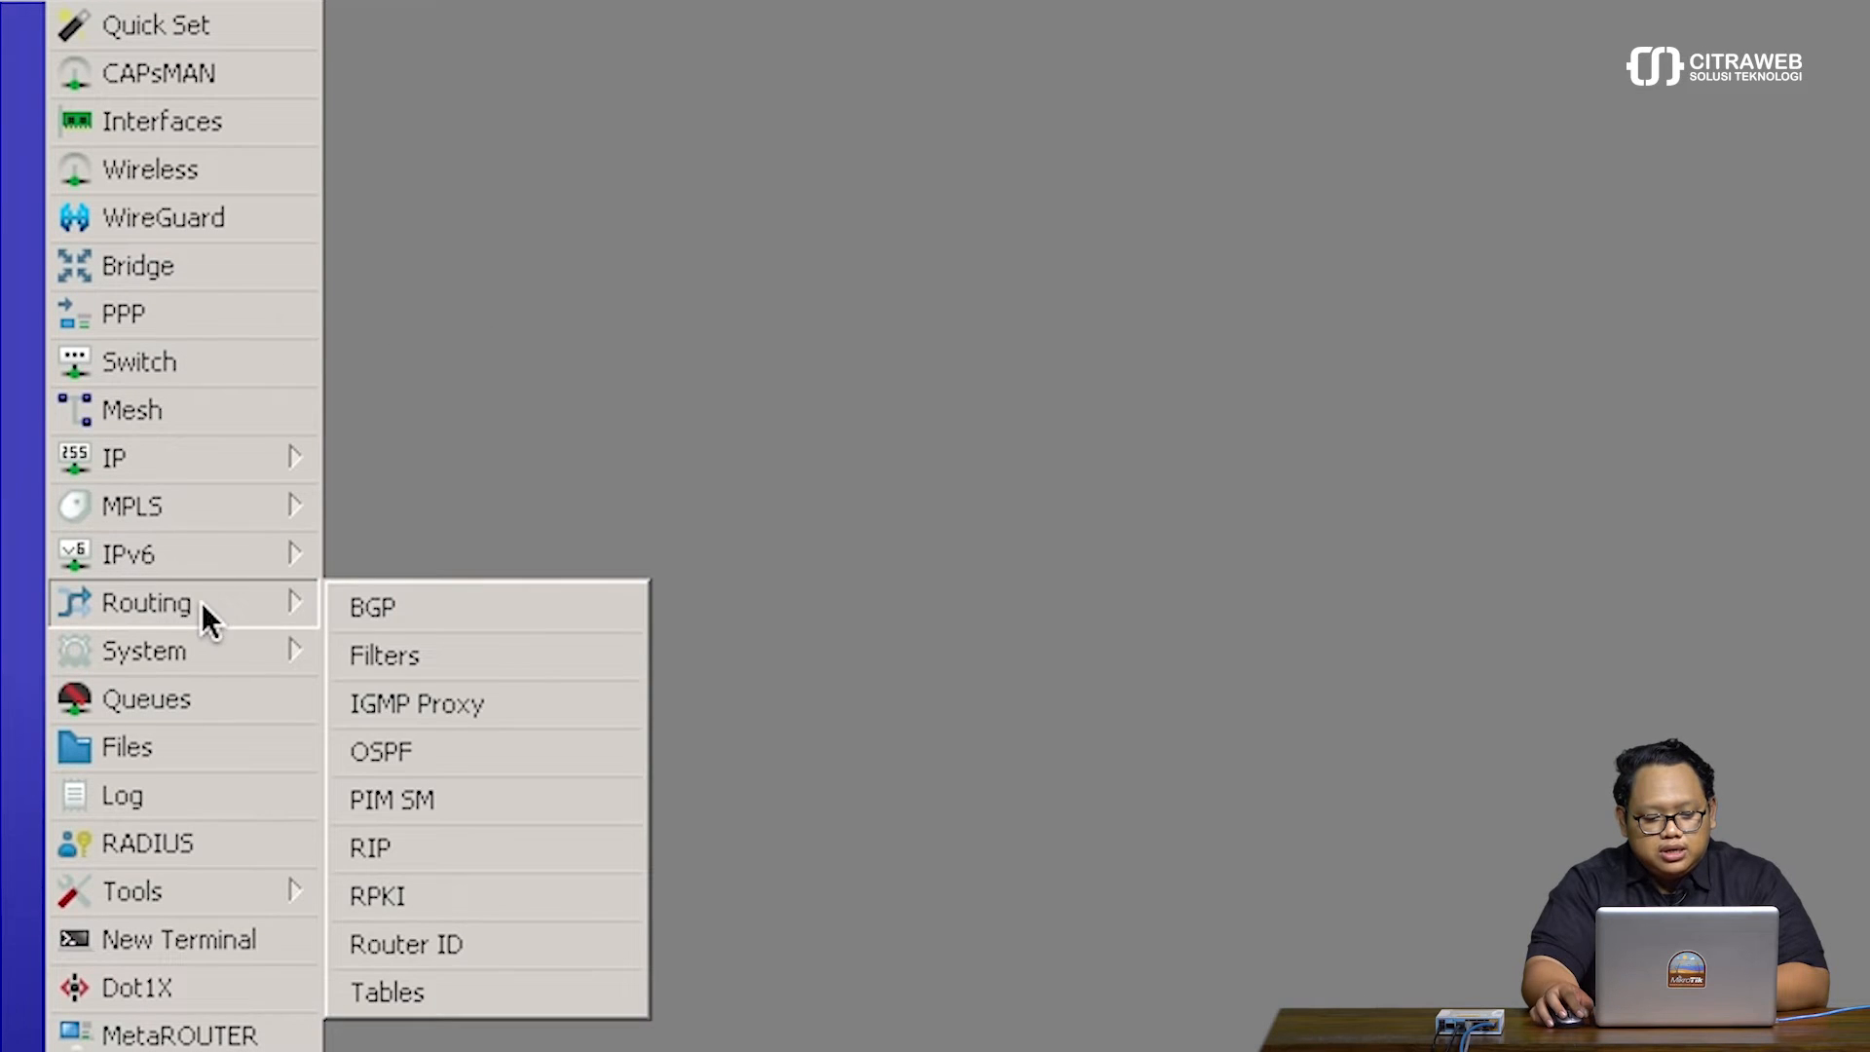
pyautogui.click(511, 990)
pyautogui.moveTo(677, 44); pyautogui.dragTo(761, 41)
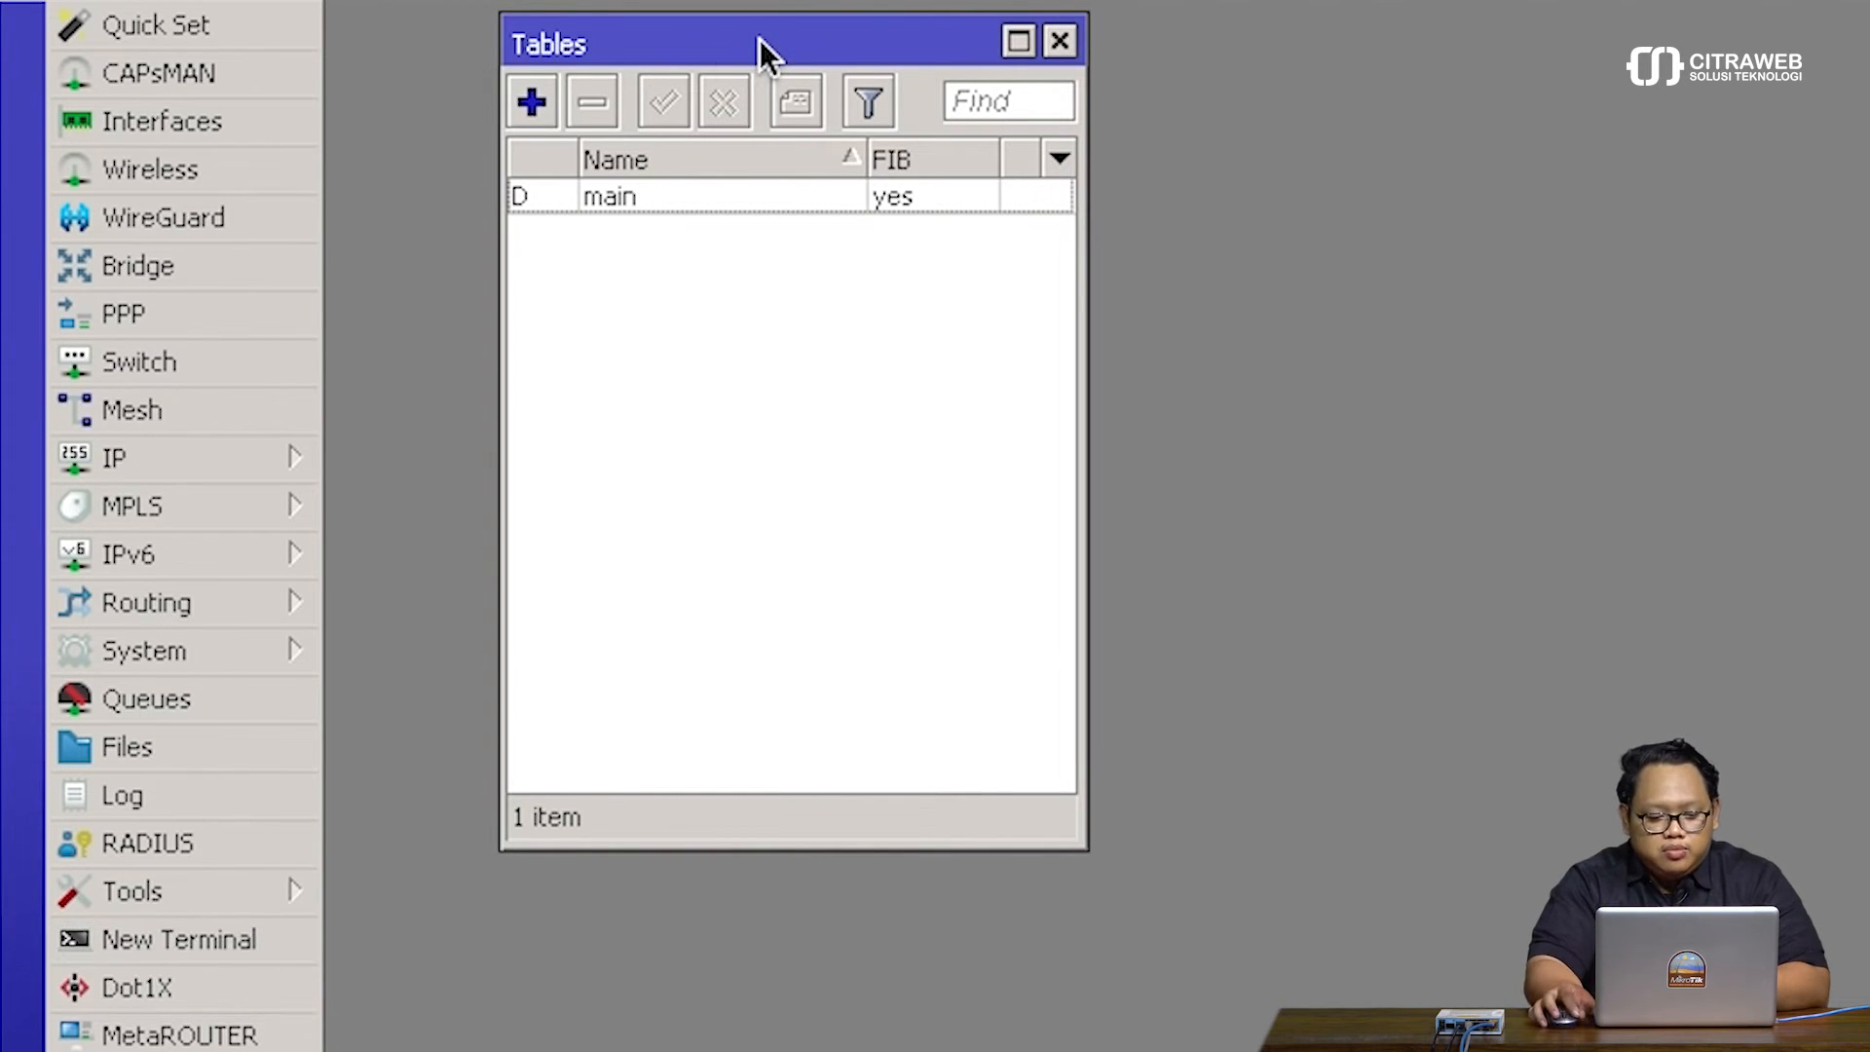
# Create a routing table named toISP1 with FIB enabled
pyautogui.click(538, 107)
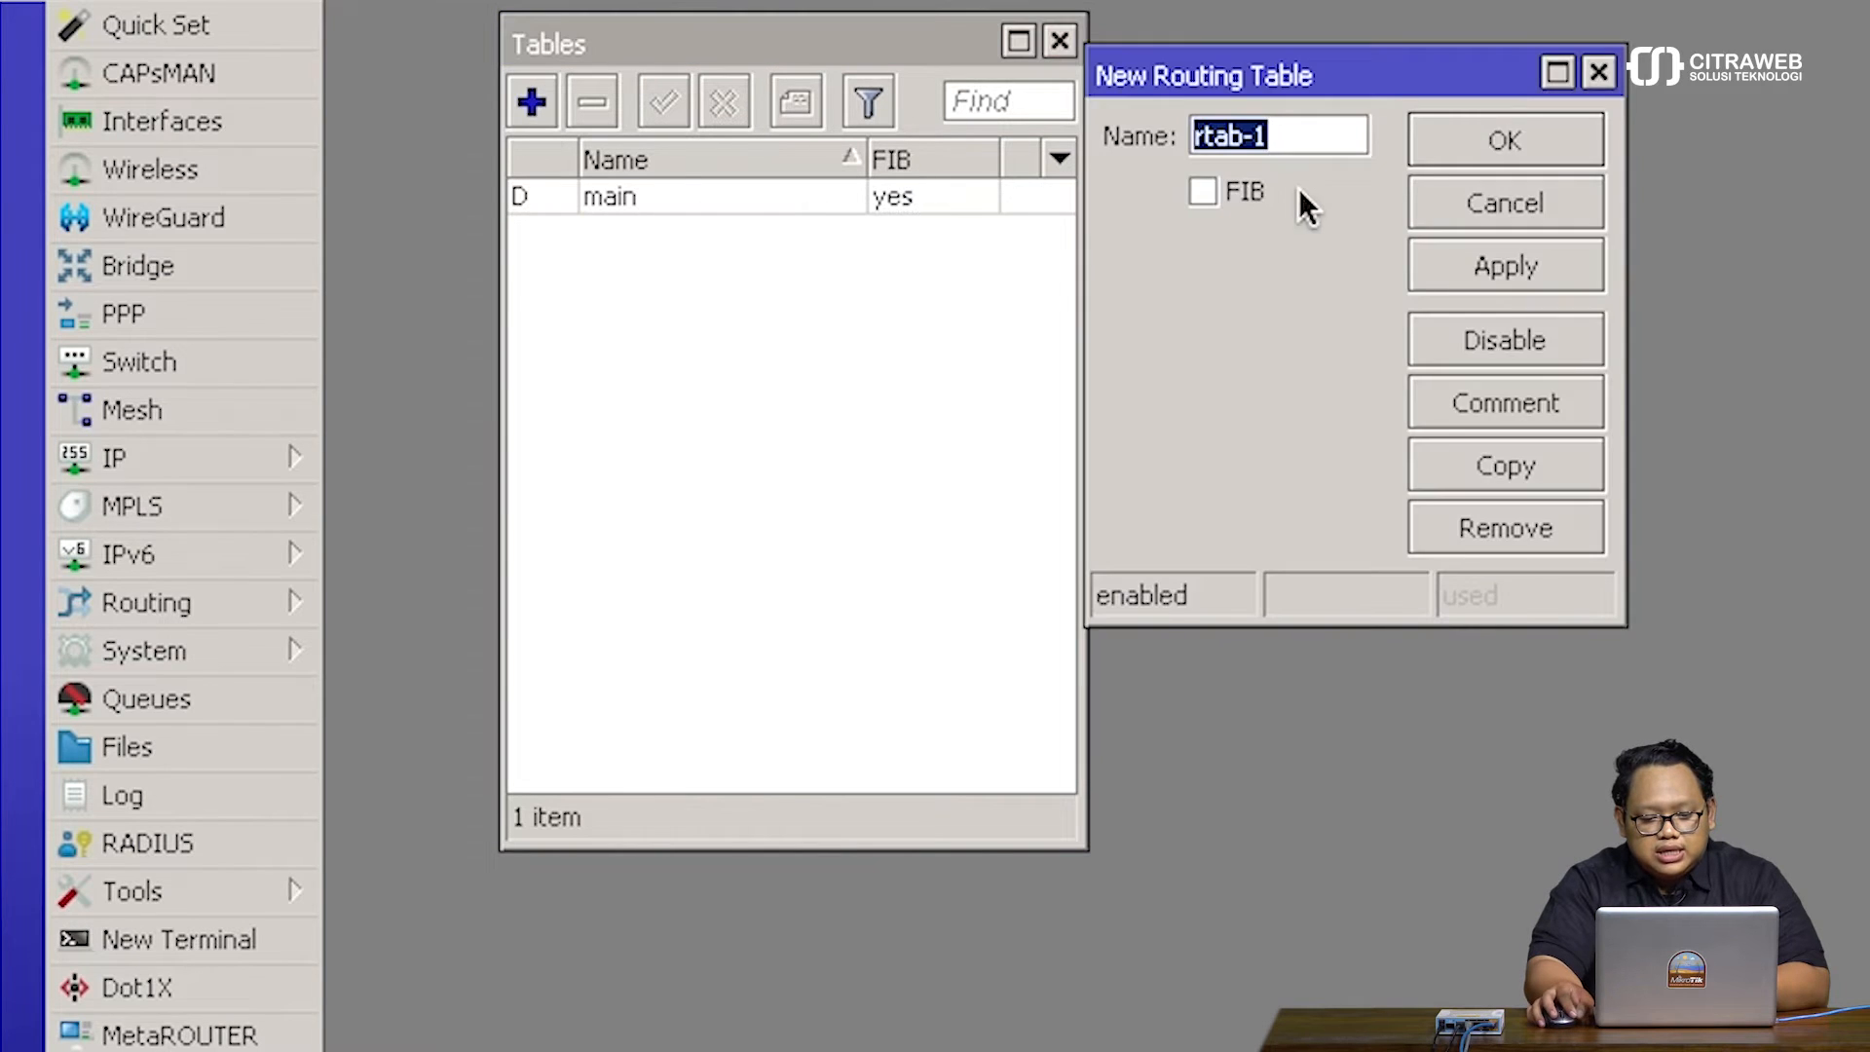
pyautogui.moveTo(1337, 81); pyautogui.dragTo(1354, 73)
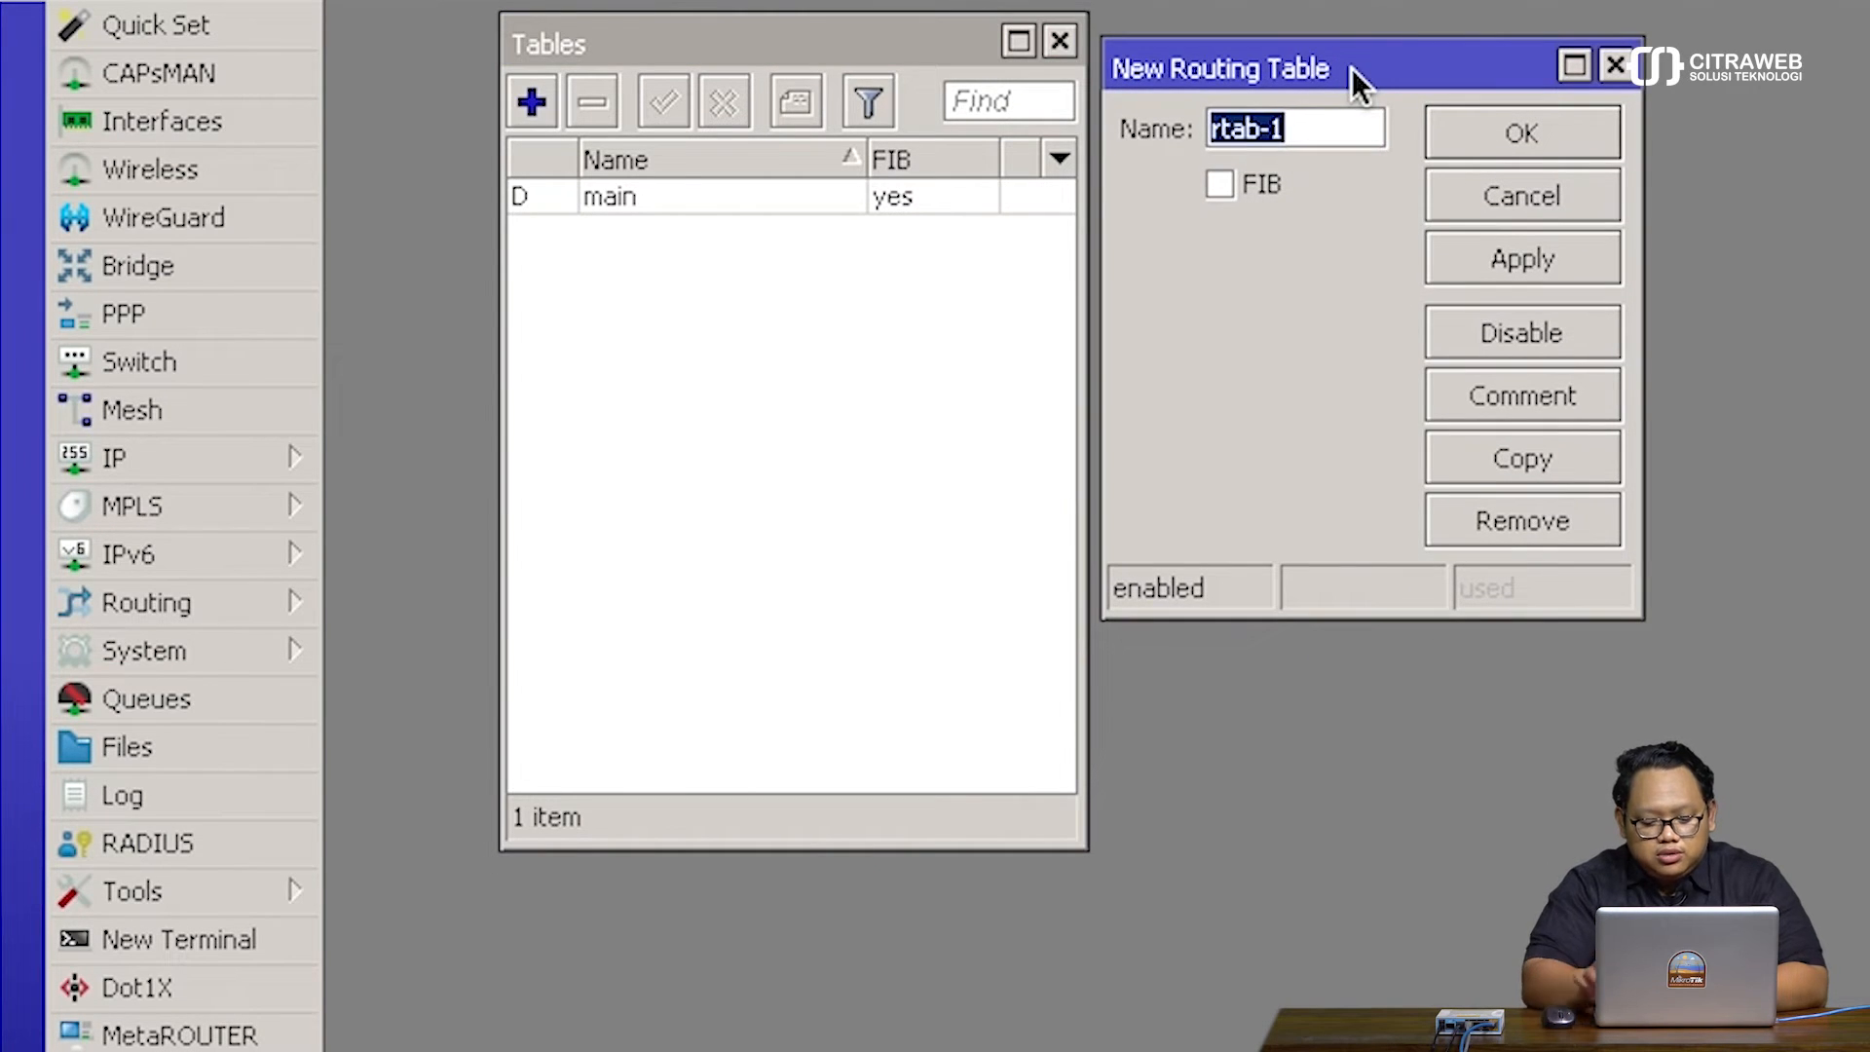
pyautogui.write('TO')
pyautogui.press('BackSpace')
pyautogui.press('BackSpace')
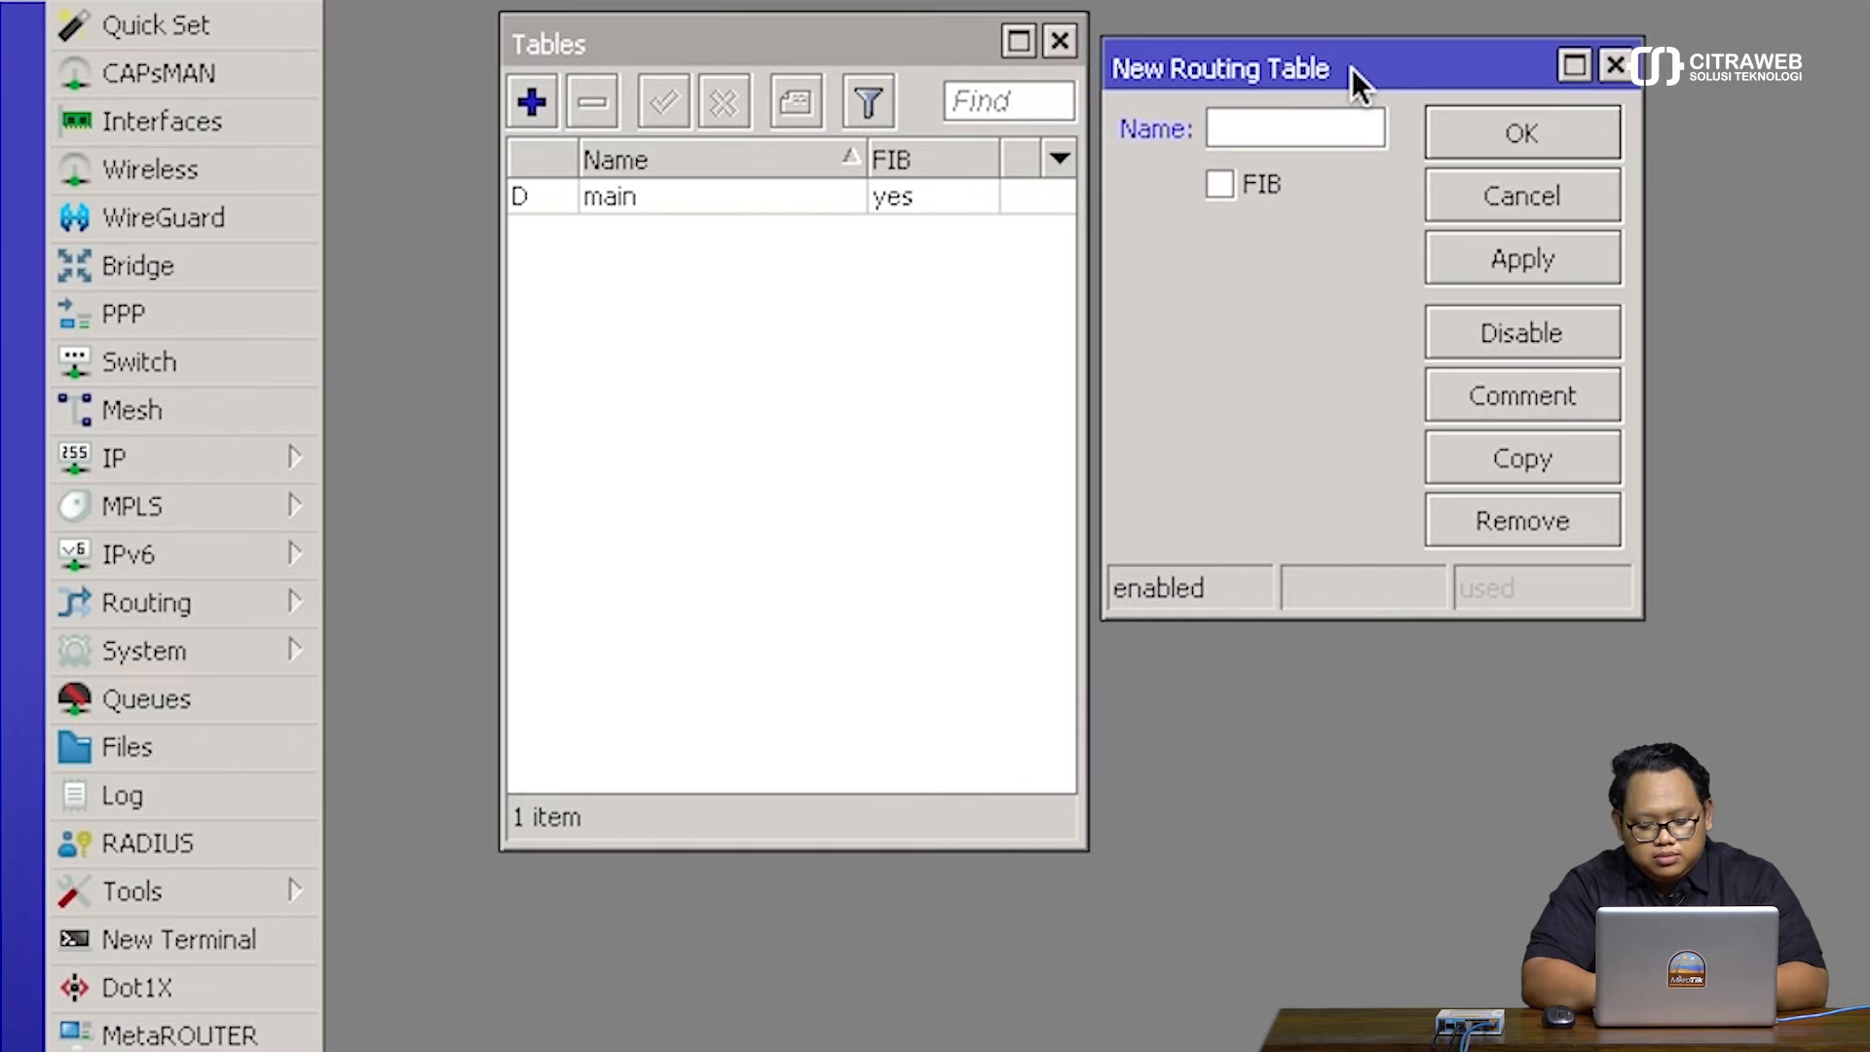
pyautogui.write('toisp')
pyautogui.press('BackSpace')
pyautogui.press('BackSpace')
pyautogui.press('BackSpace')
pyautogui.write('ISP1')
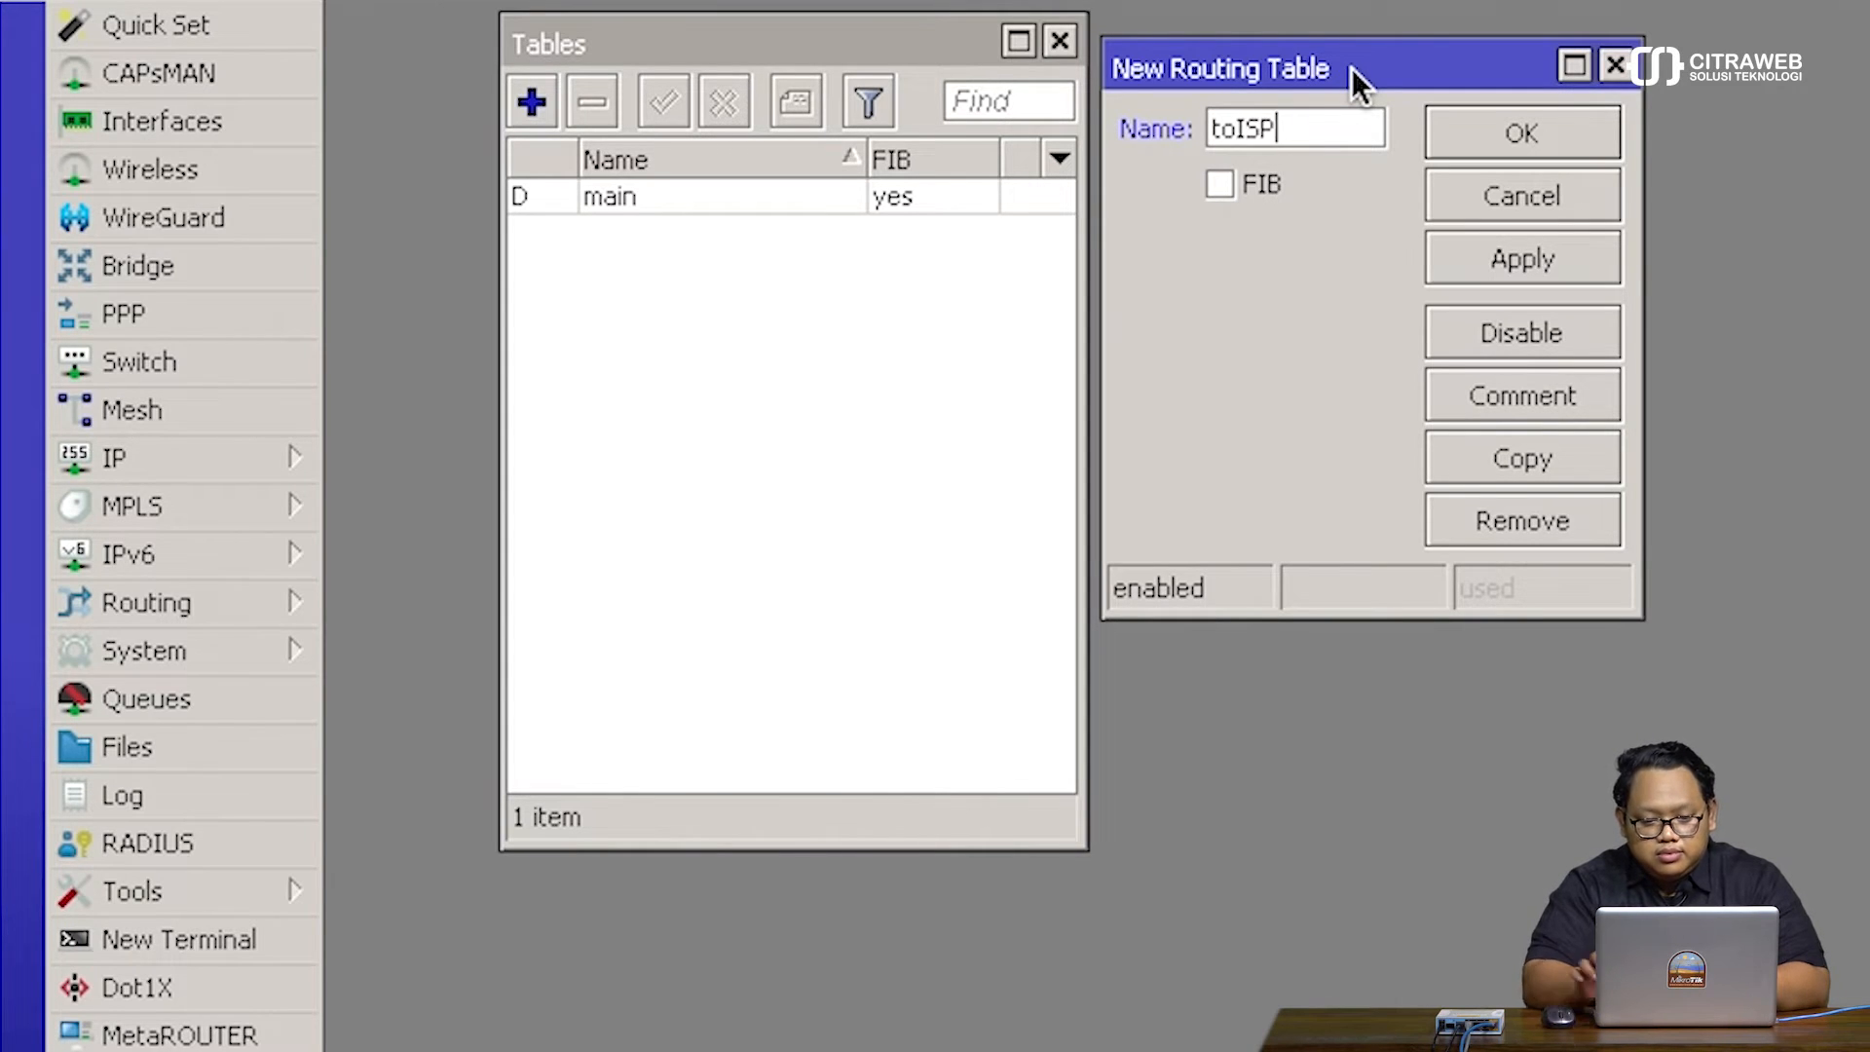
pyautogui.click(1221, 185)
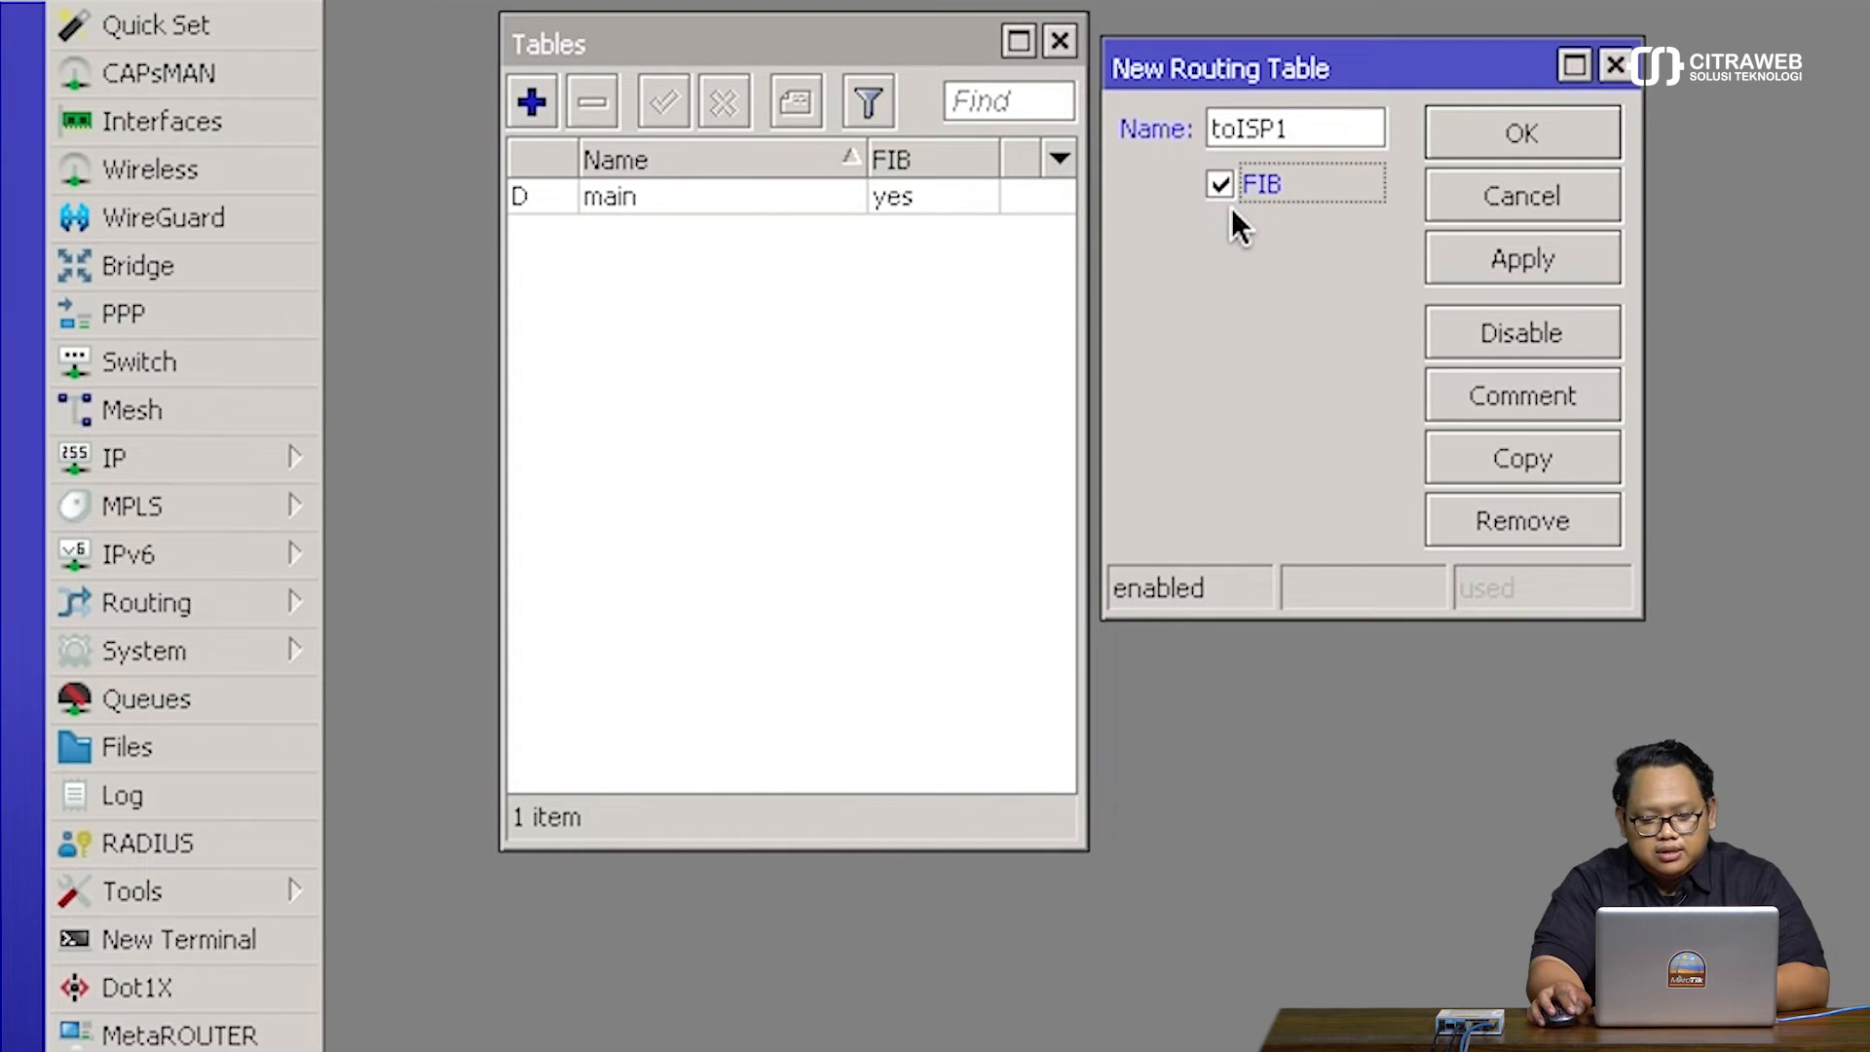
pyautogui.click(1466, 133)
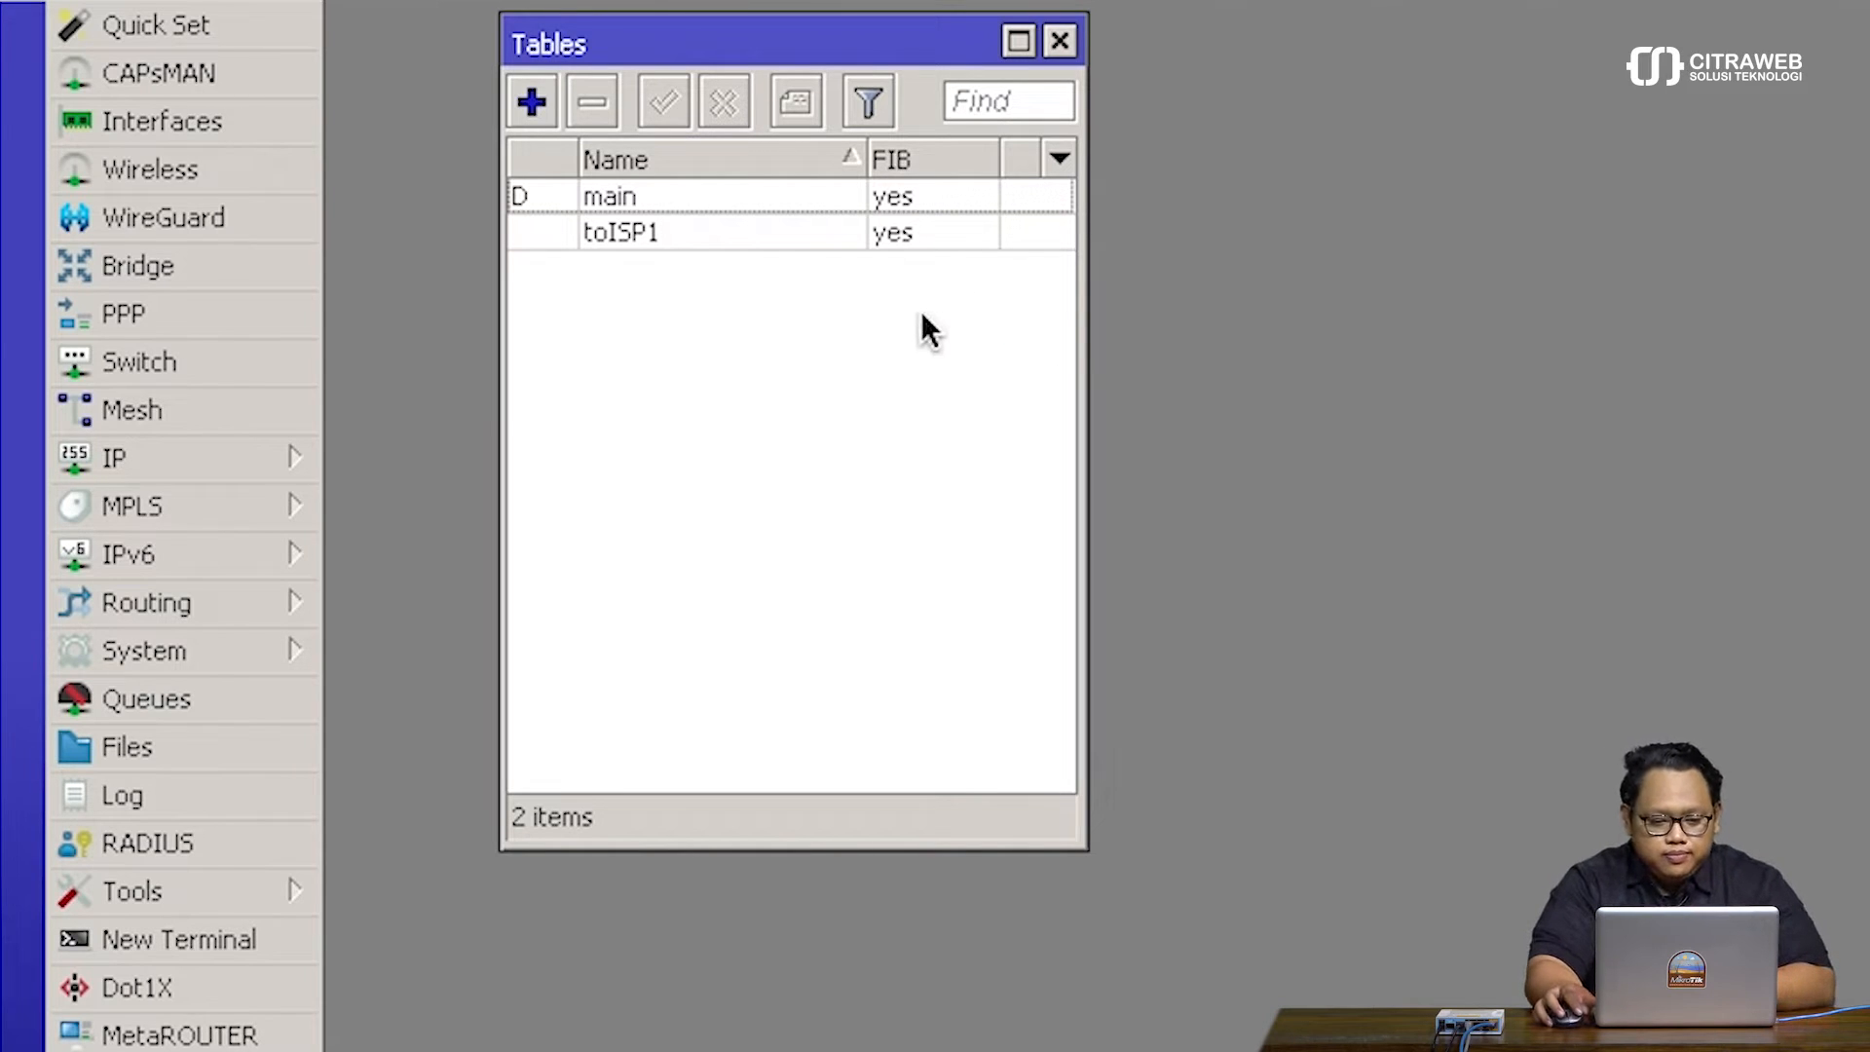
# Create a second routing table named toISP2 with FIB enabled
pyautogui.click(547, 111)
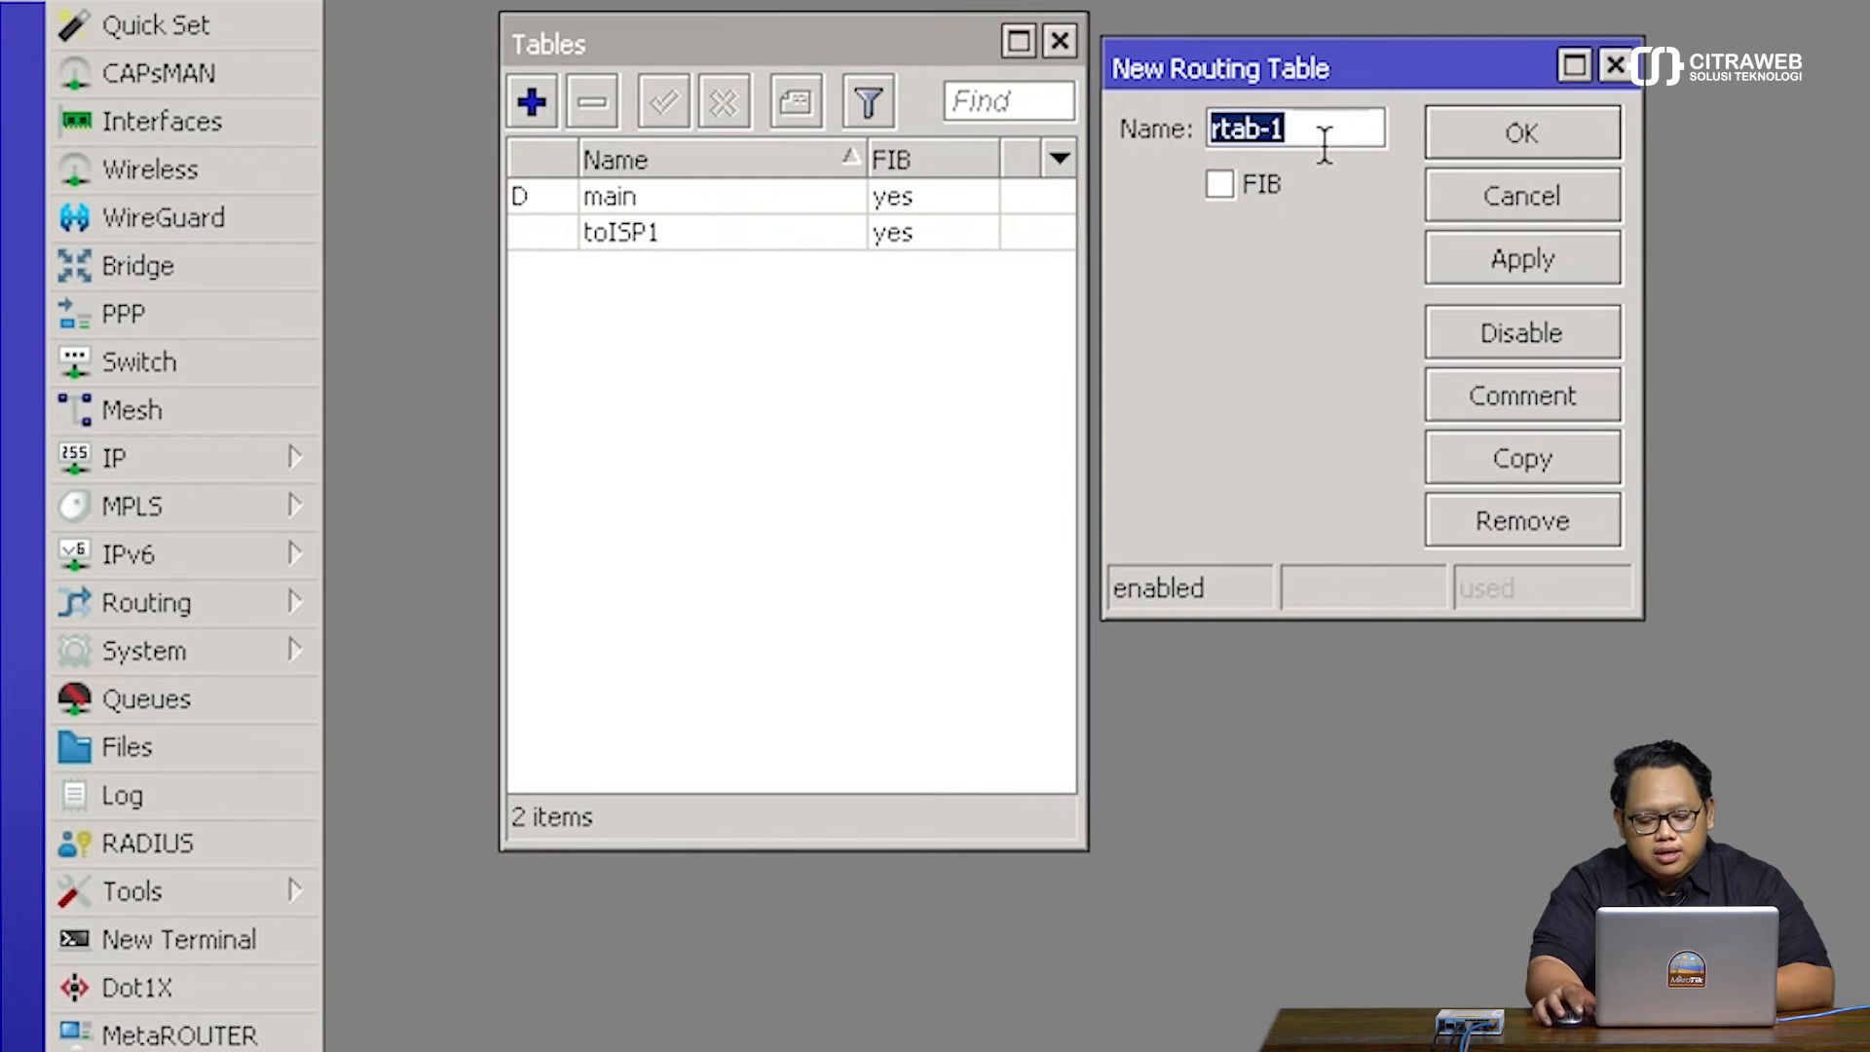
pyautogui.write('toISP1')
pyautogui.press('BackSpace')
pyautogui.write('2')
pyautogui.click(1218, 190)
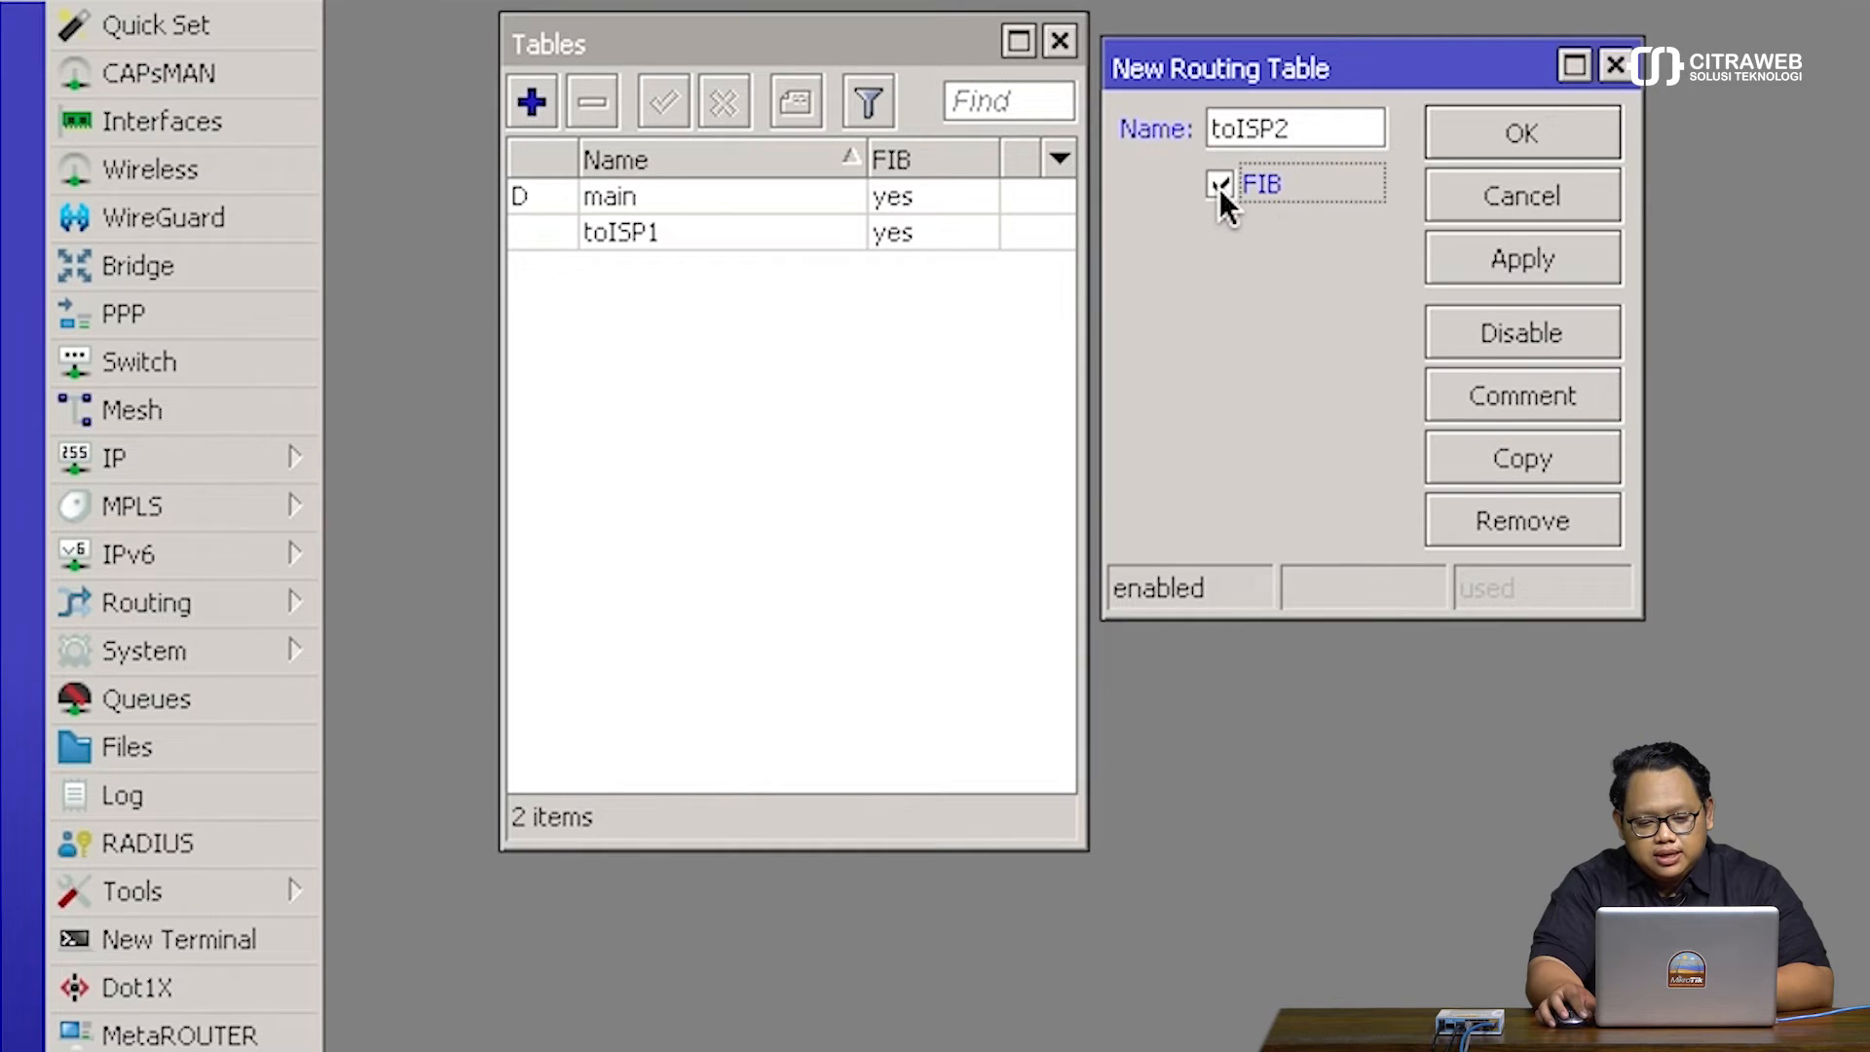
pyautogui.click(1475, 133)
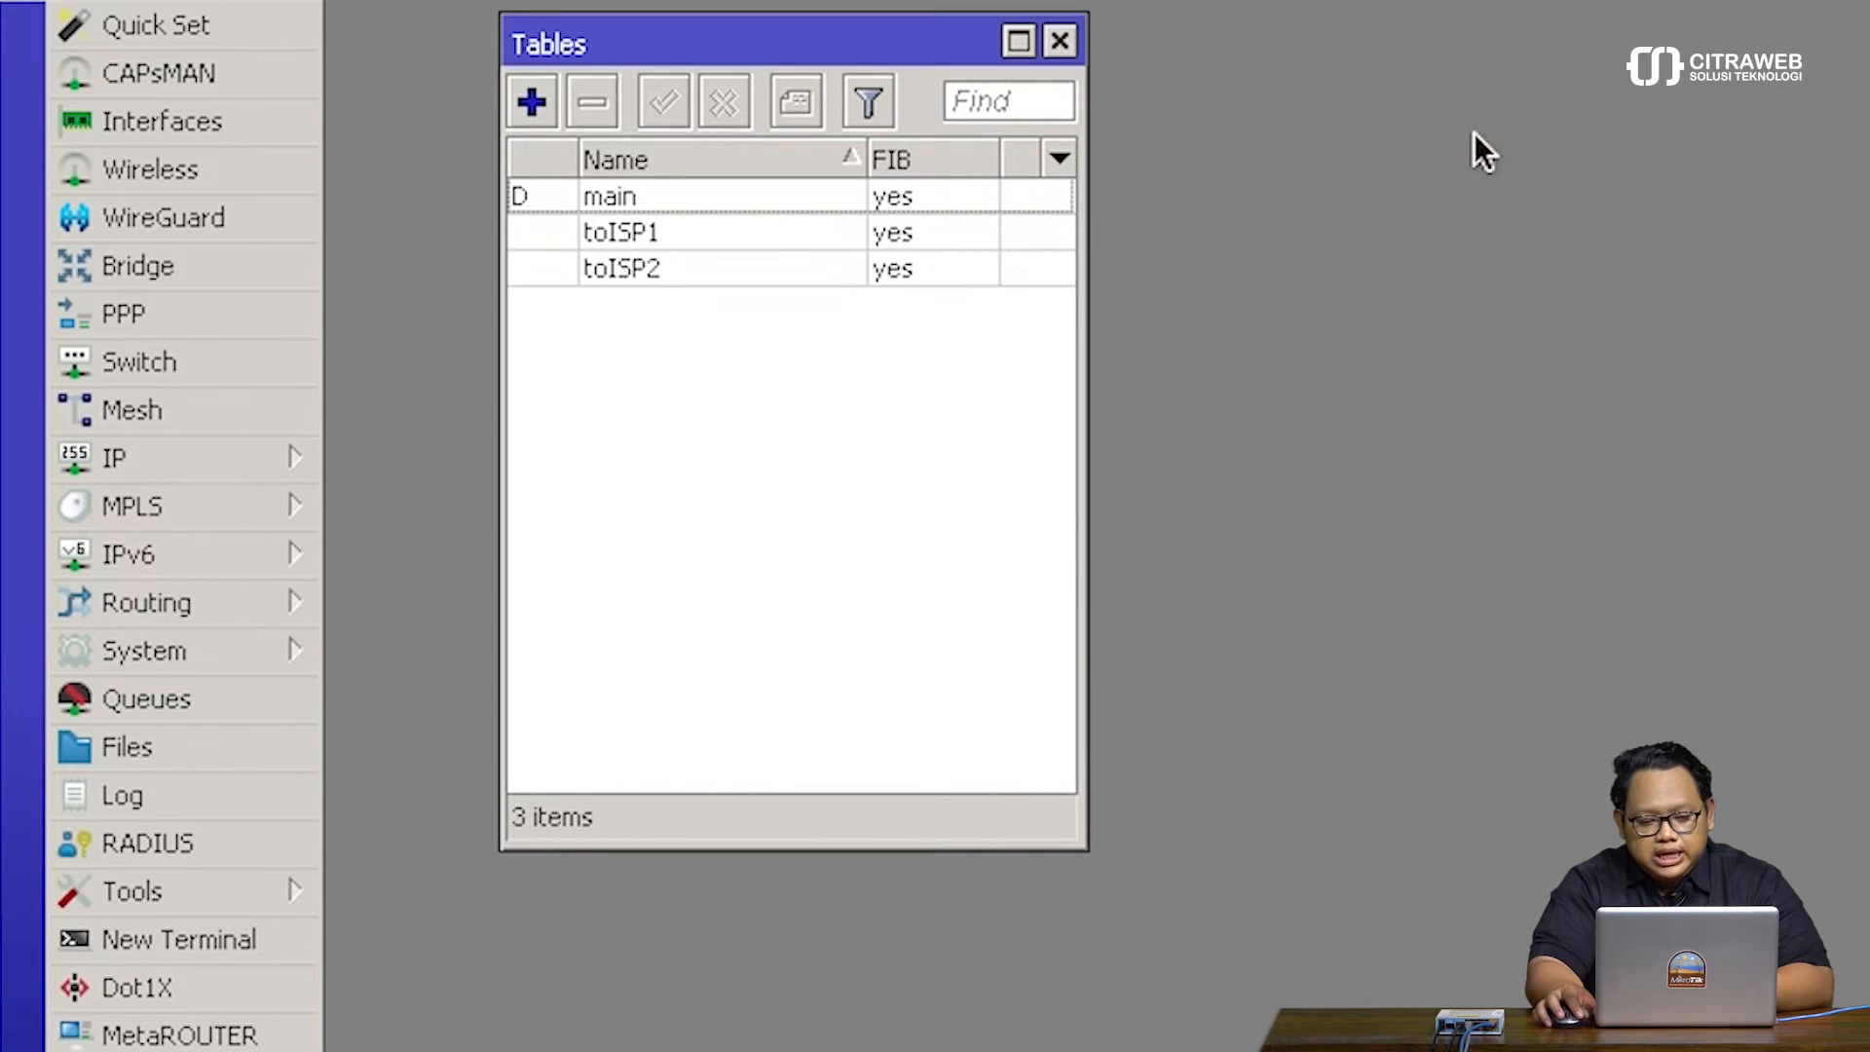
# Review the toISP1 and toISP2 entries among the routing tables, then close the list
pyautogui.click(740, 231)
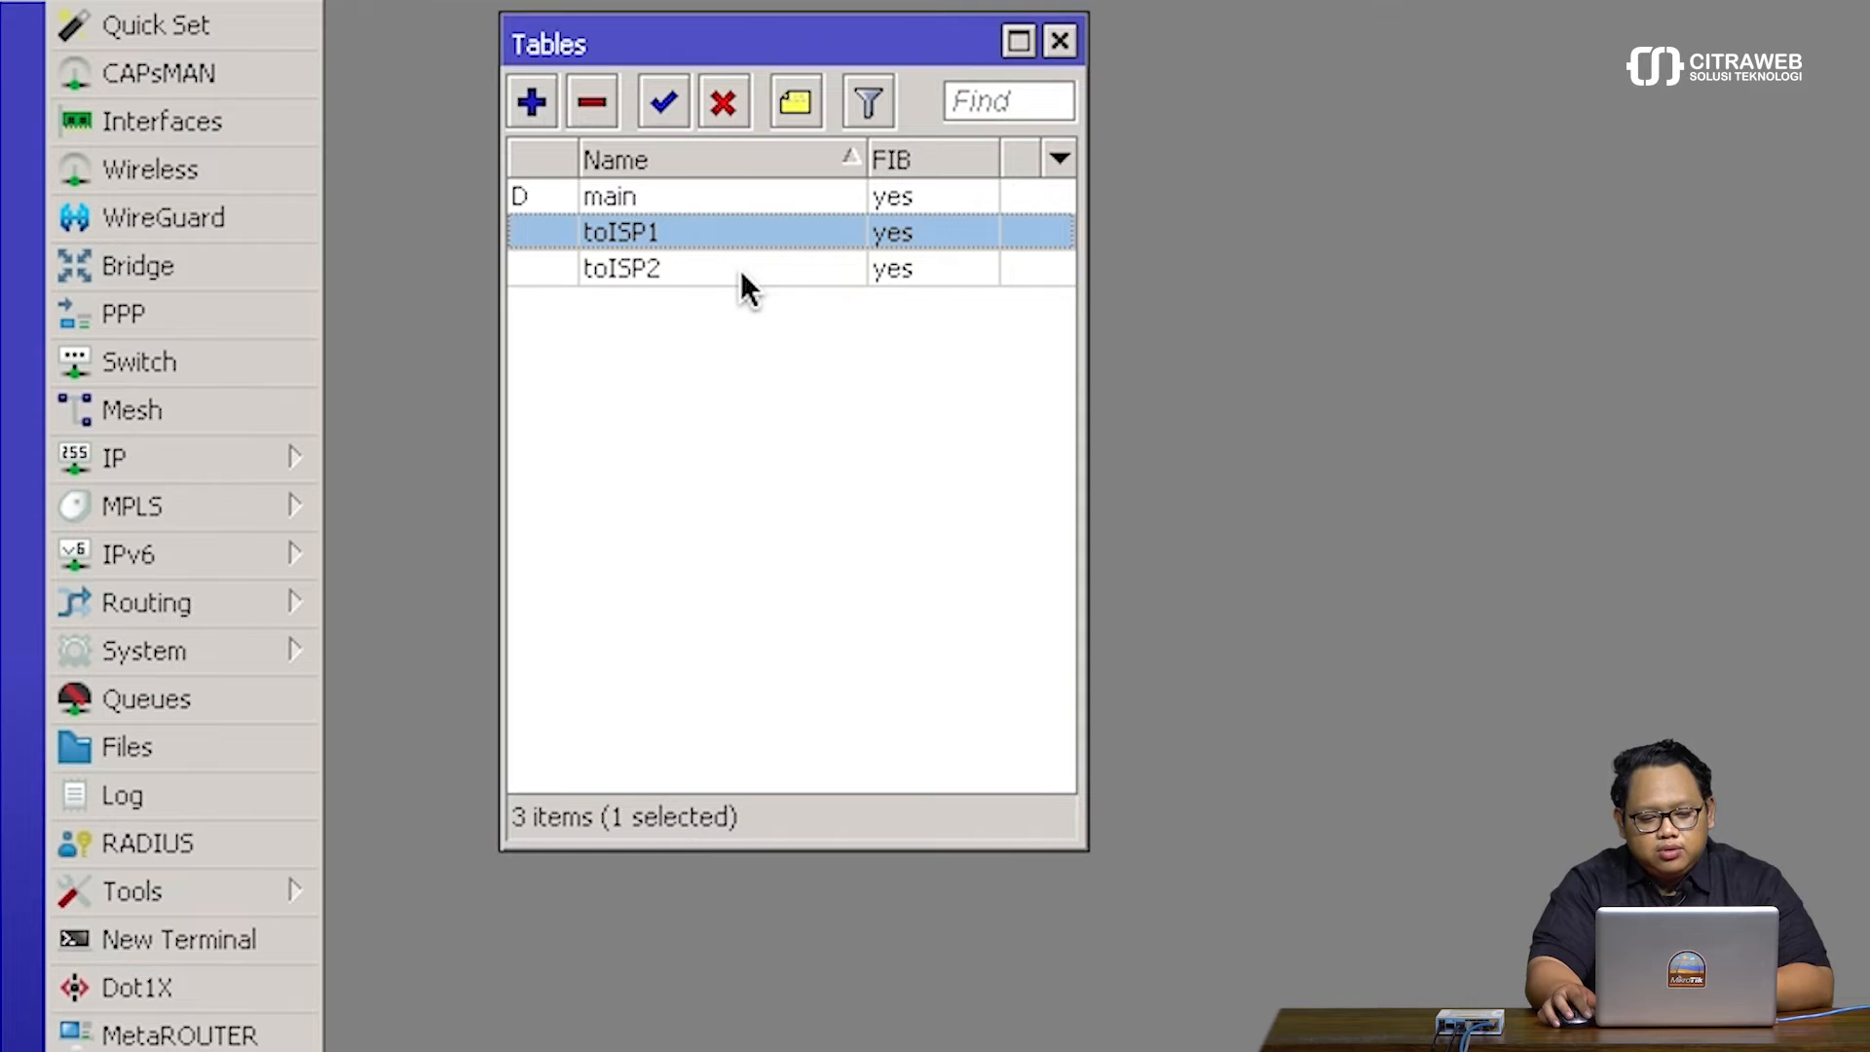
pyautogui.click(744, 261)
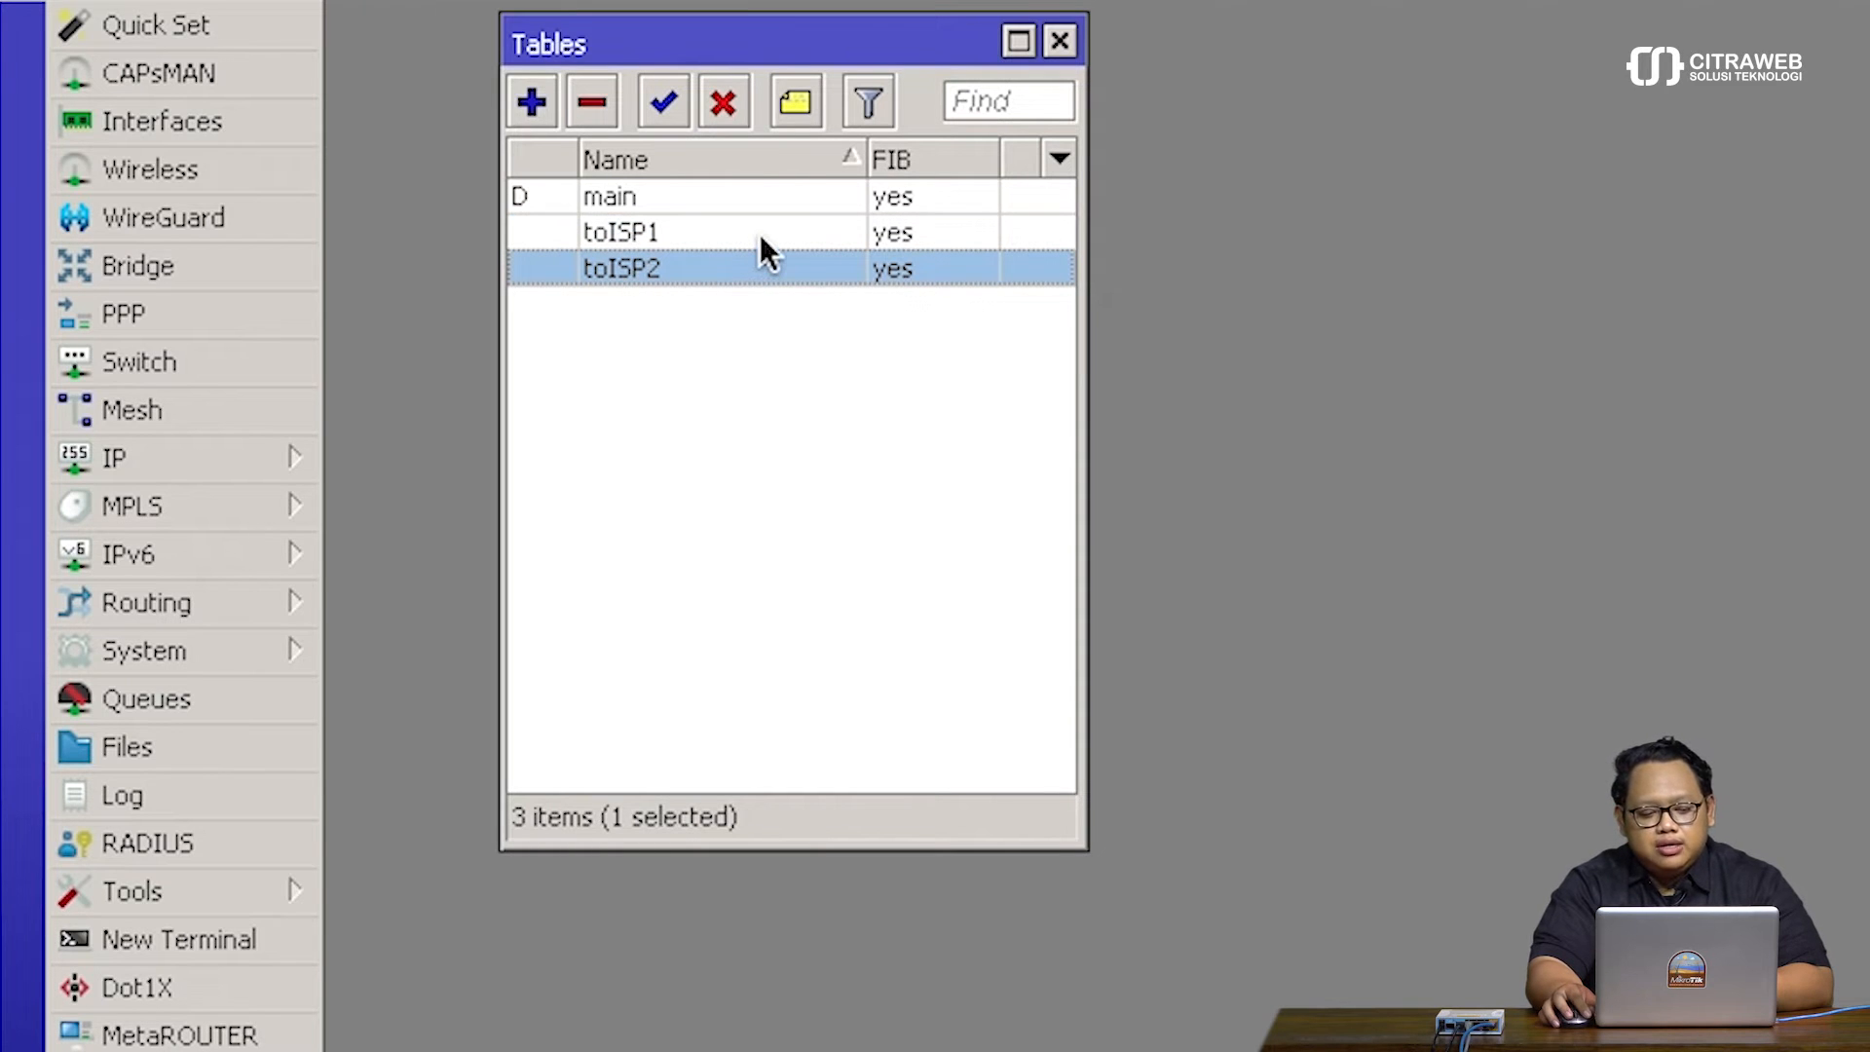
pyautogui.click(764, 239)
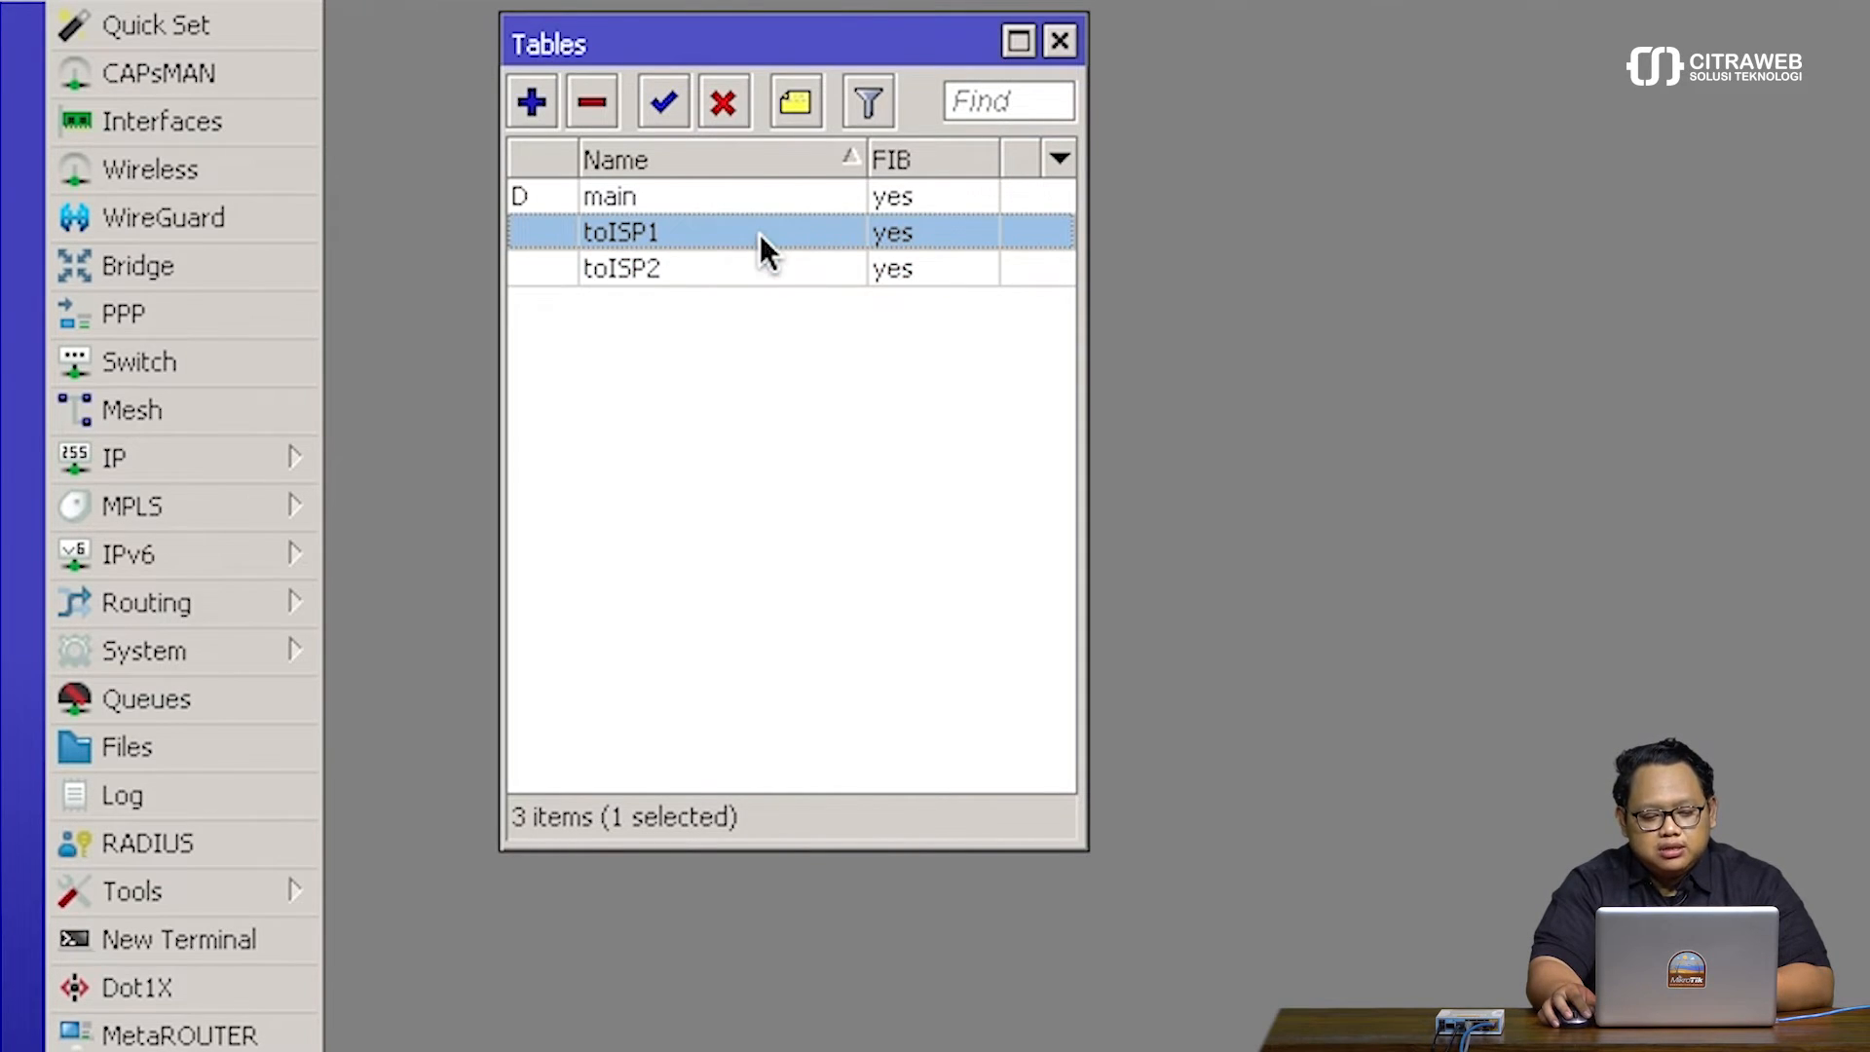
pyautogui.click(767, 268)
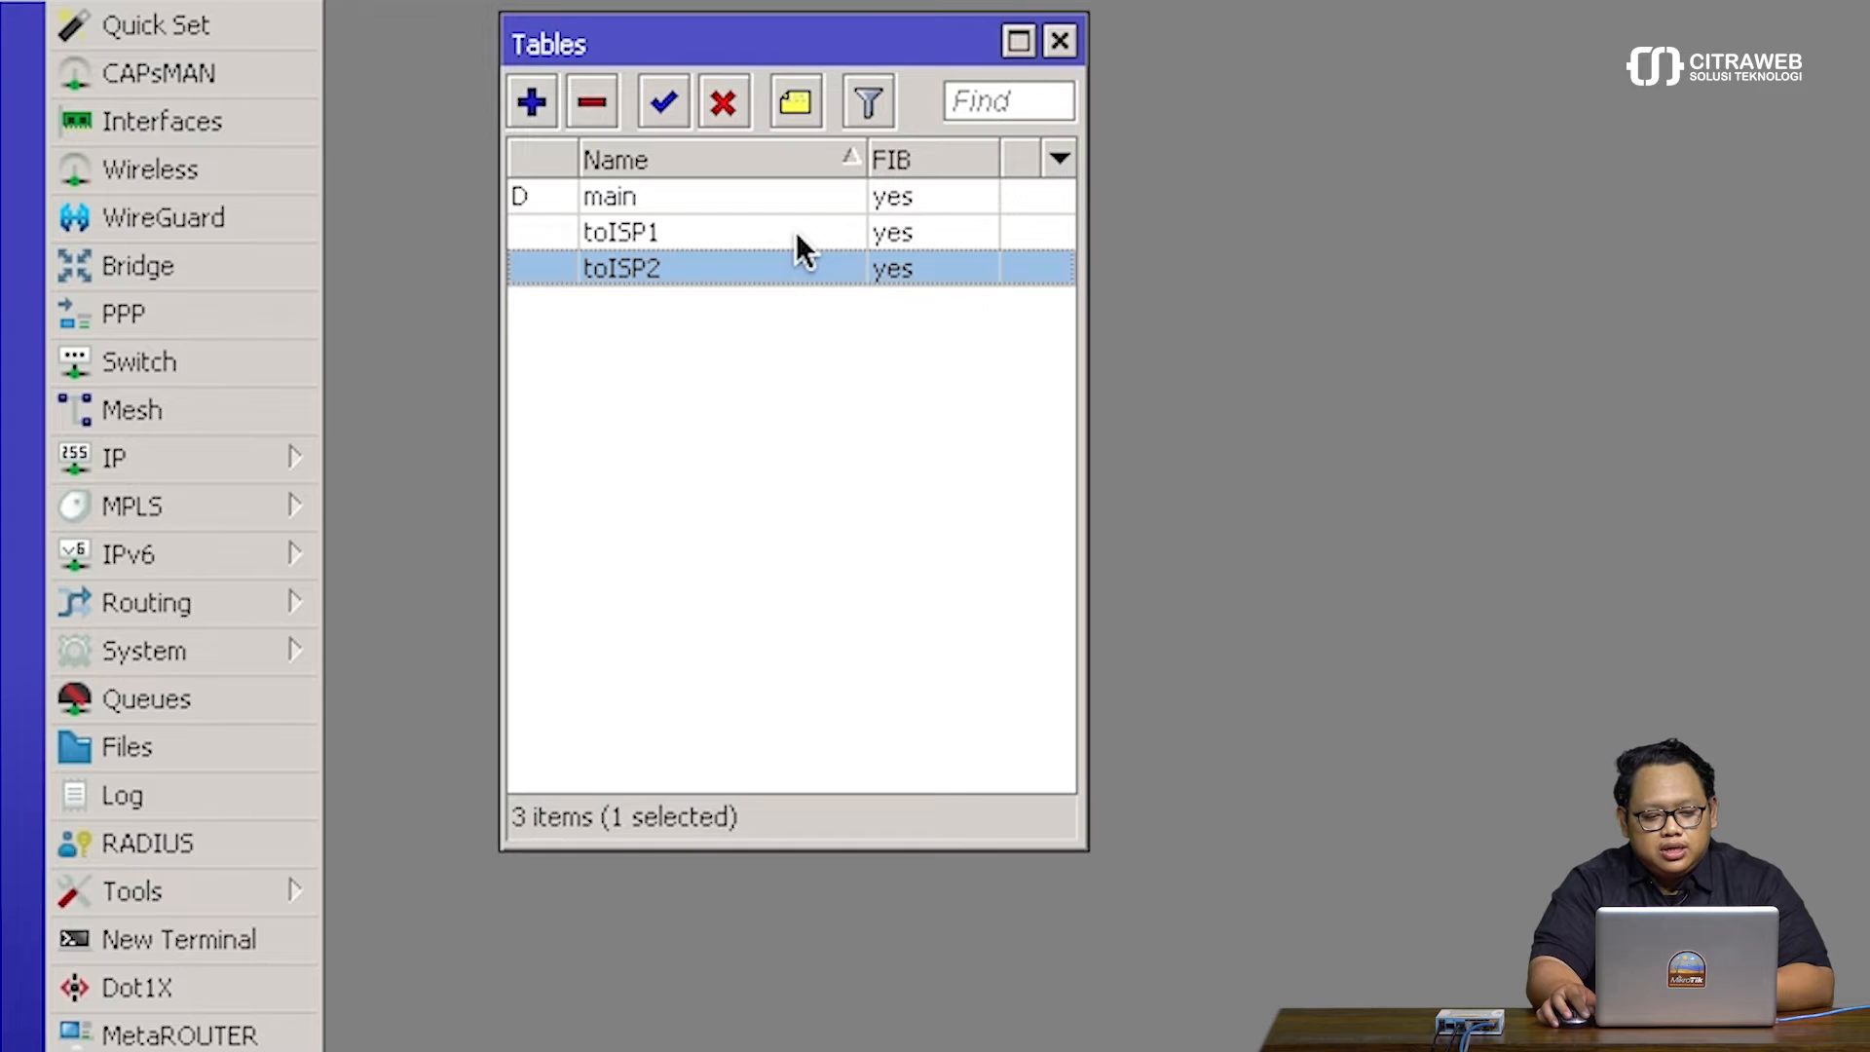
pyautogui.click(797, 234)
pyautogui.click(798, 259)
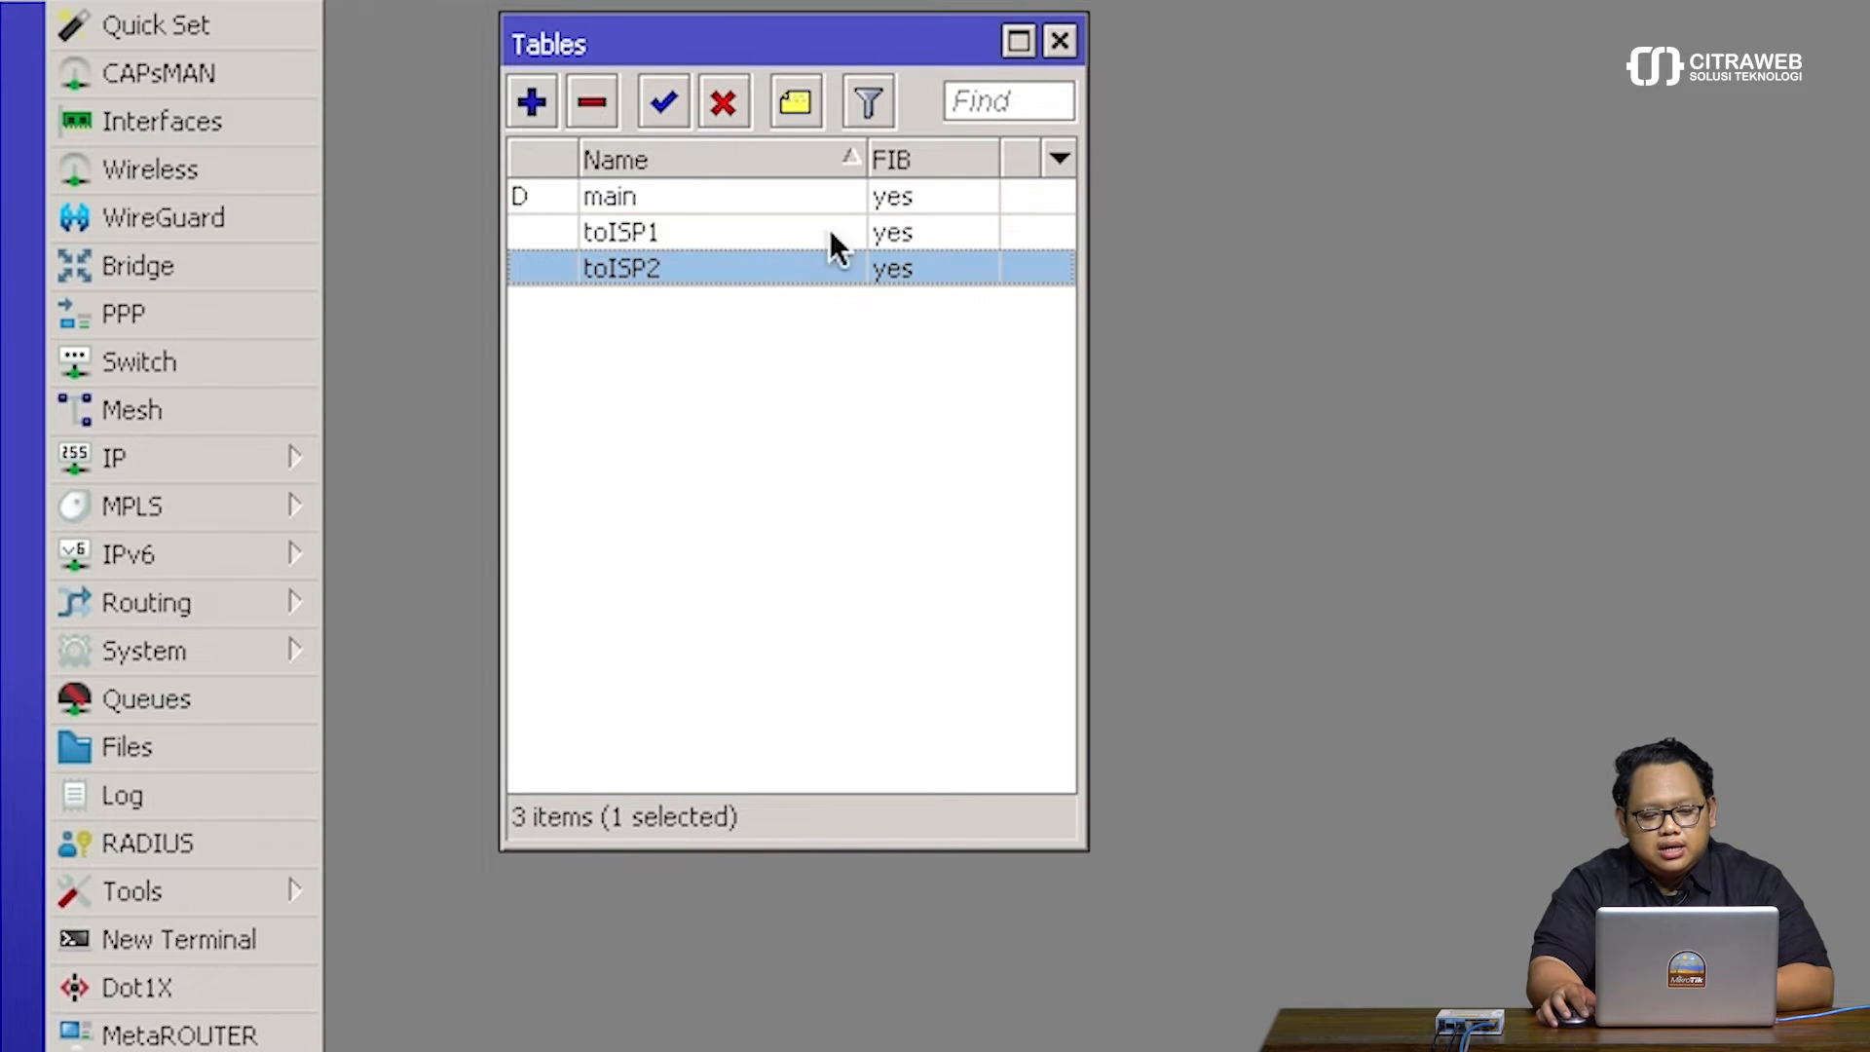
pyautogui.click(1060, 41)
# In the route rules, add a policy routing rule with source address 192.168.30.0/24, action lookup and table toISP1
pyautogui.click(278, 458)
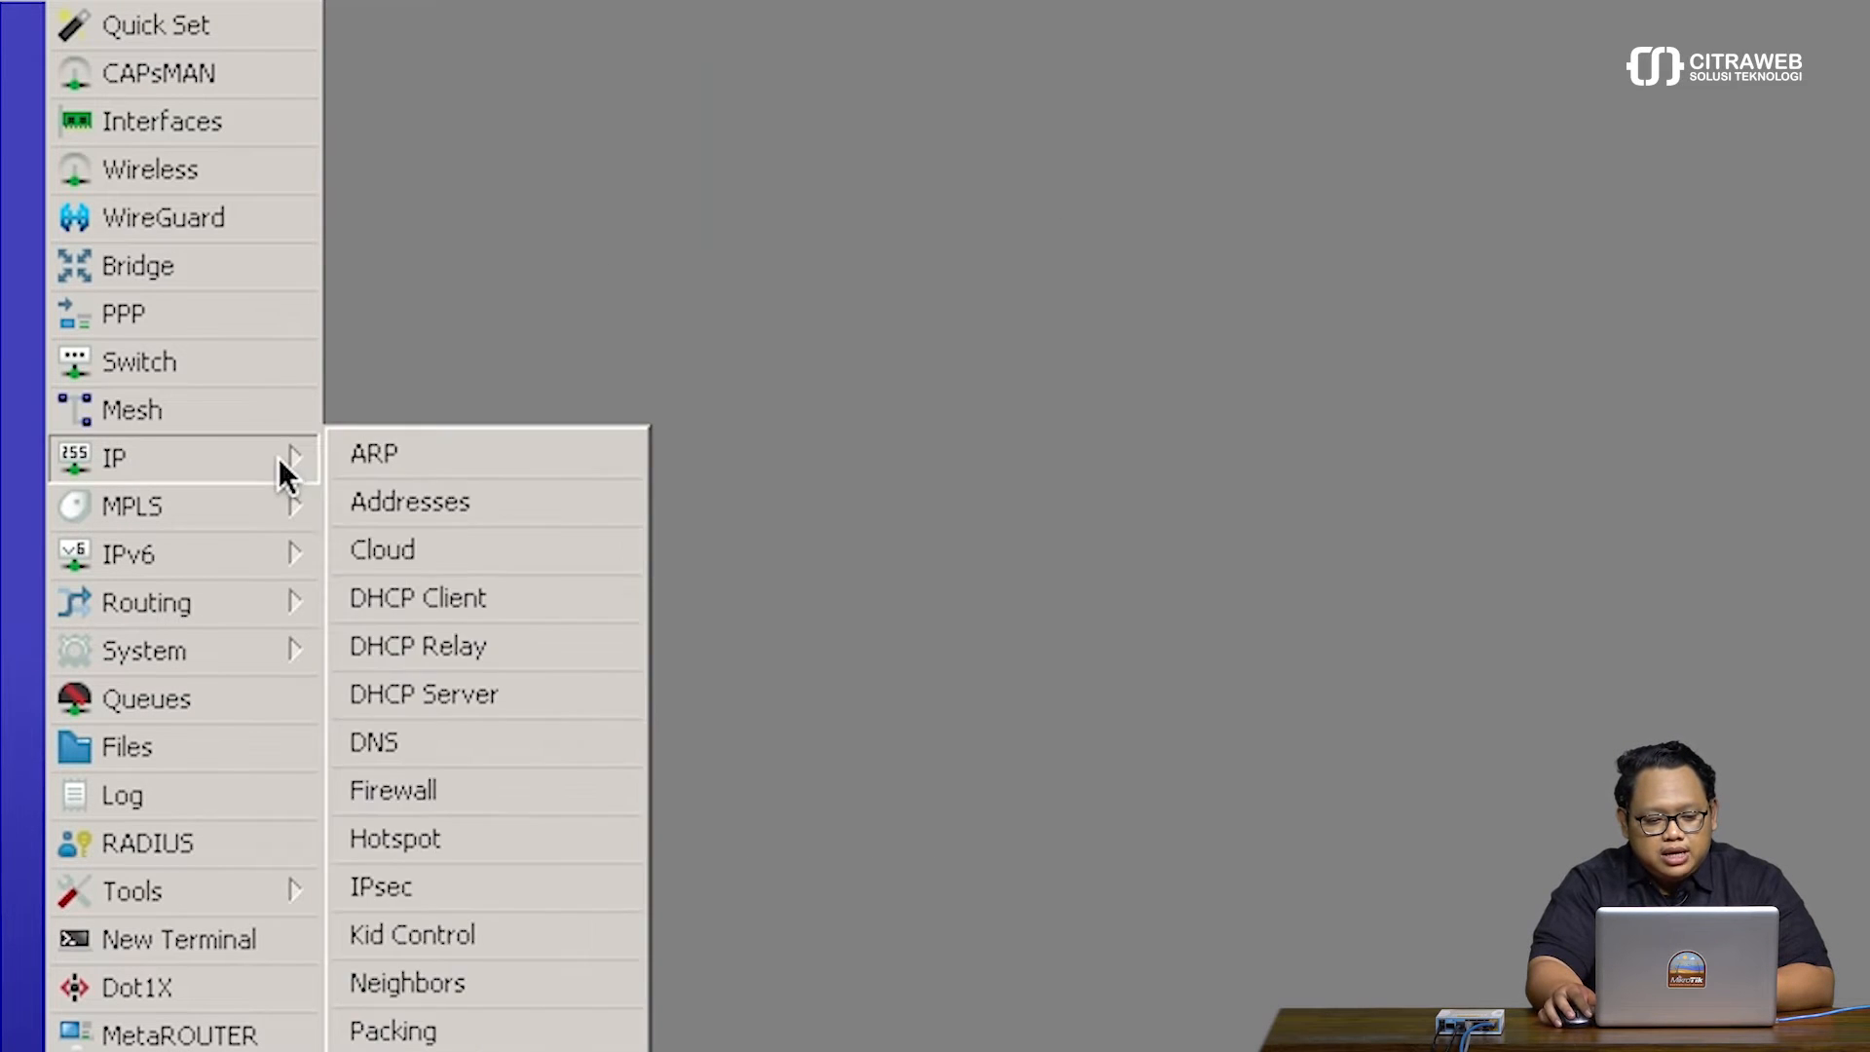
pyautogui.click(472, 668)
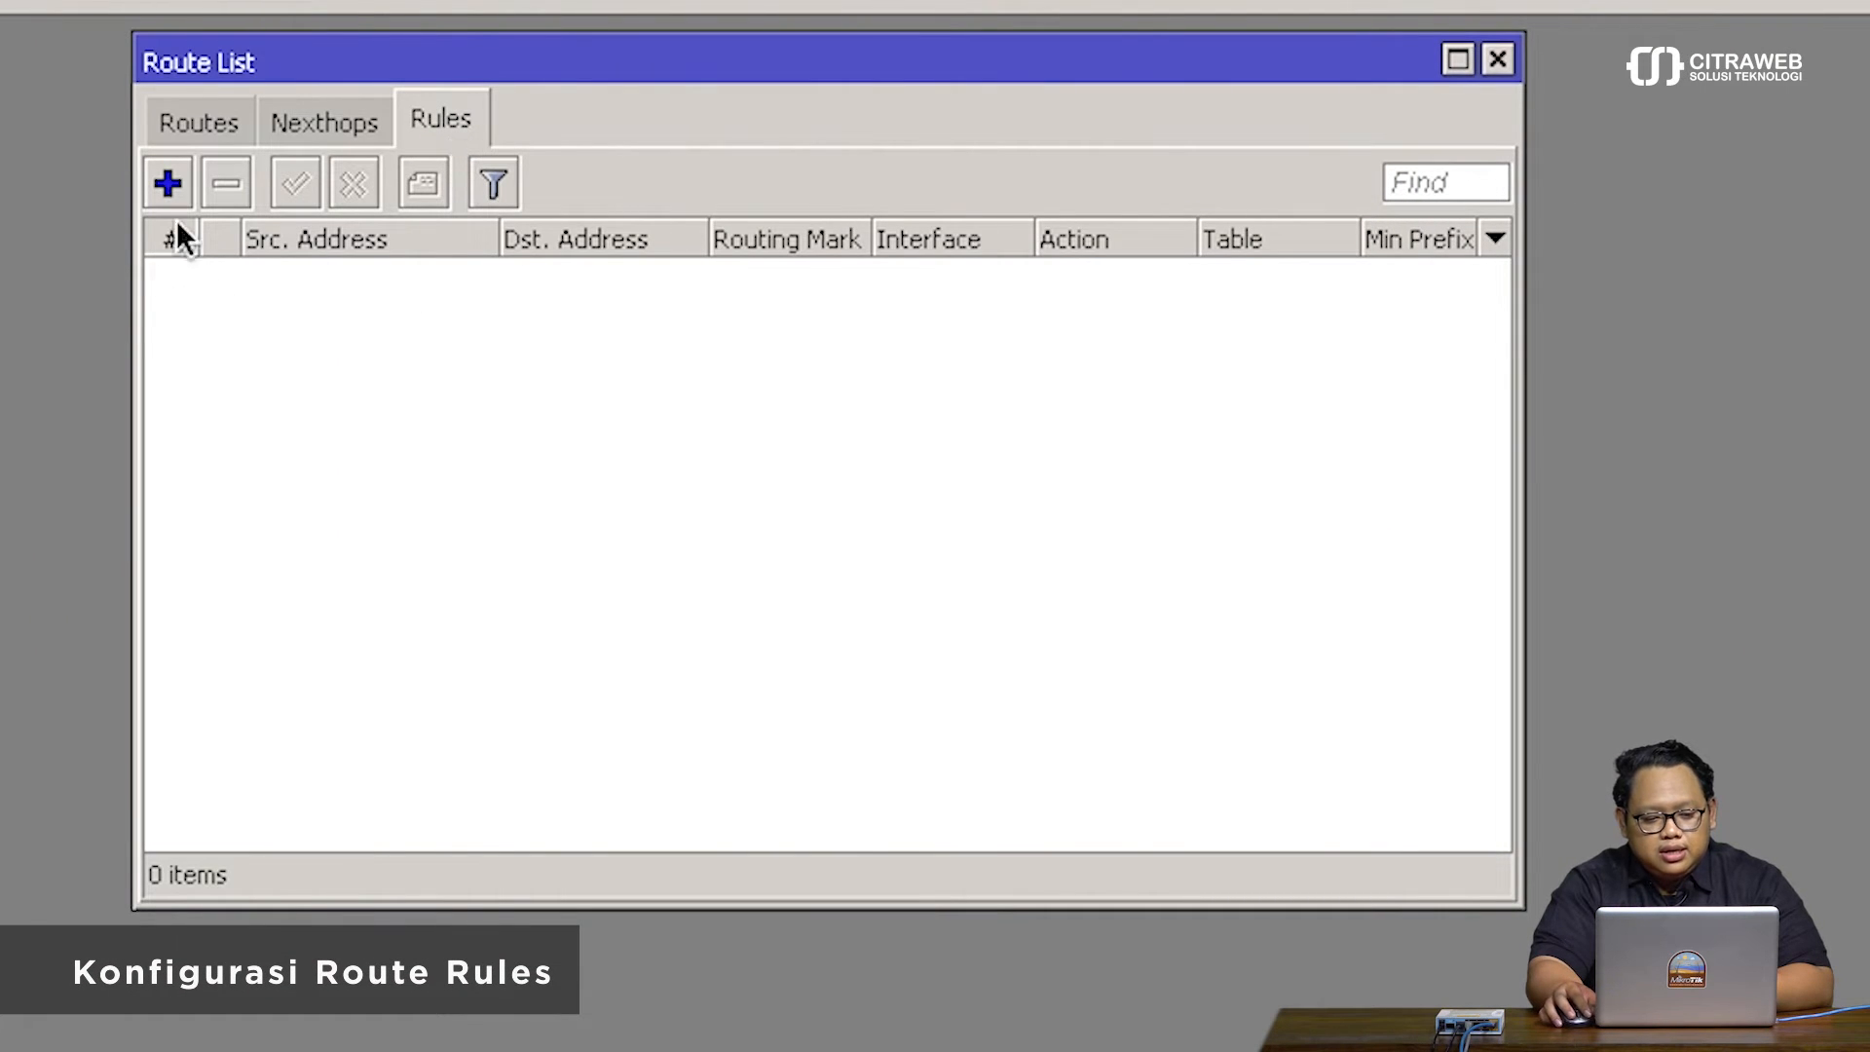
pyautogui.click(170, 183)
pyautogui.click(685, 131)
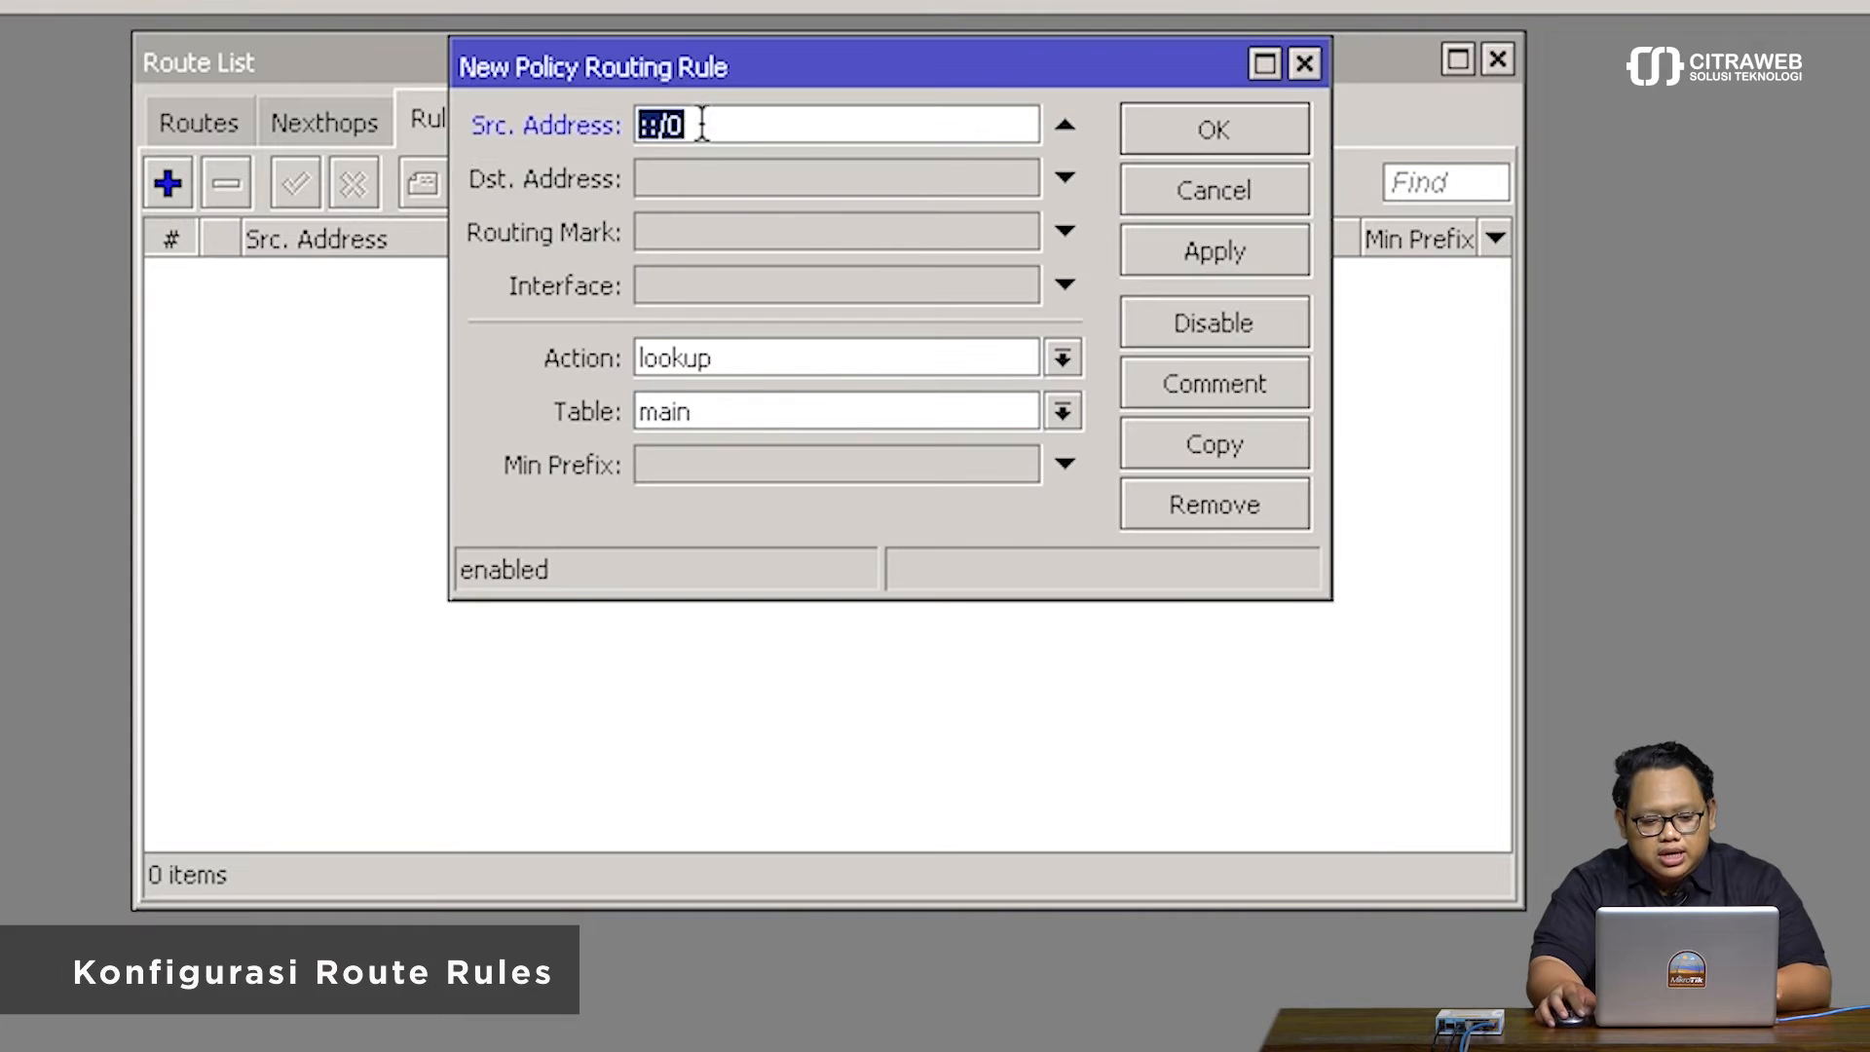
pyautogui.write('192.')
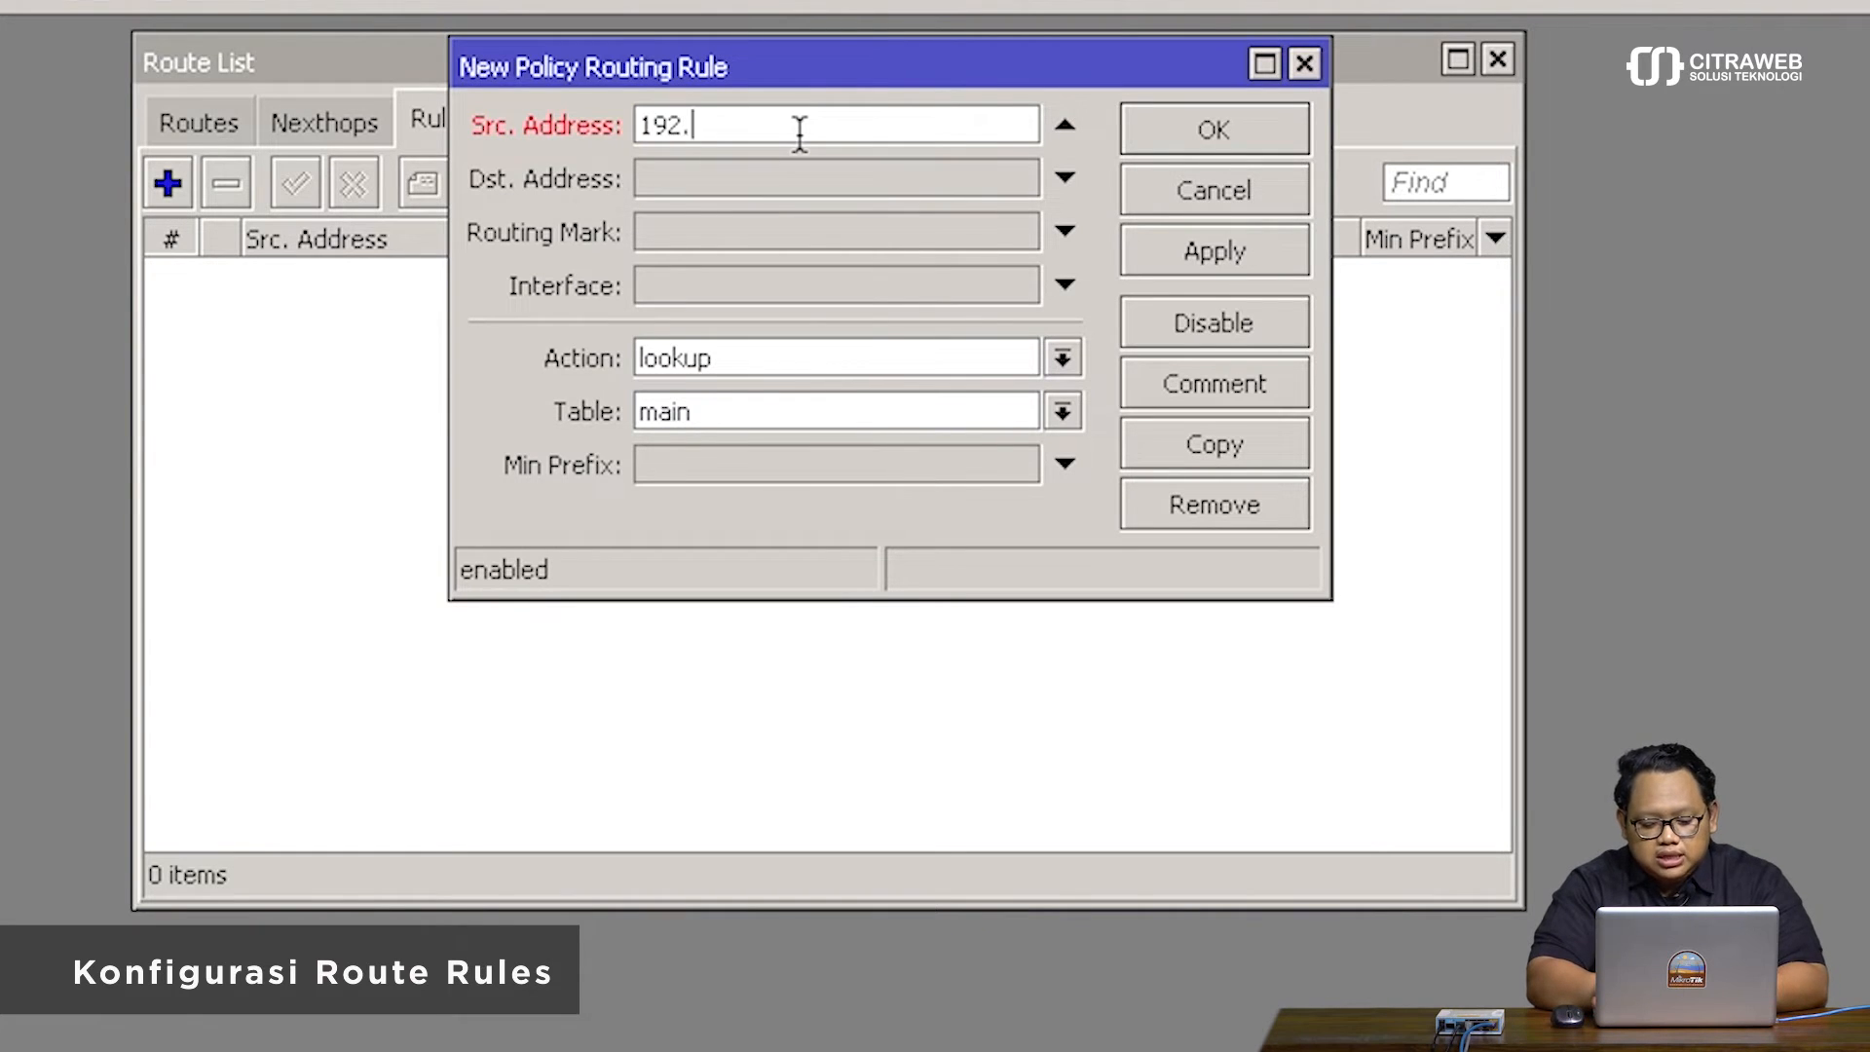
pyautogui.write('168.30.0/24')
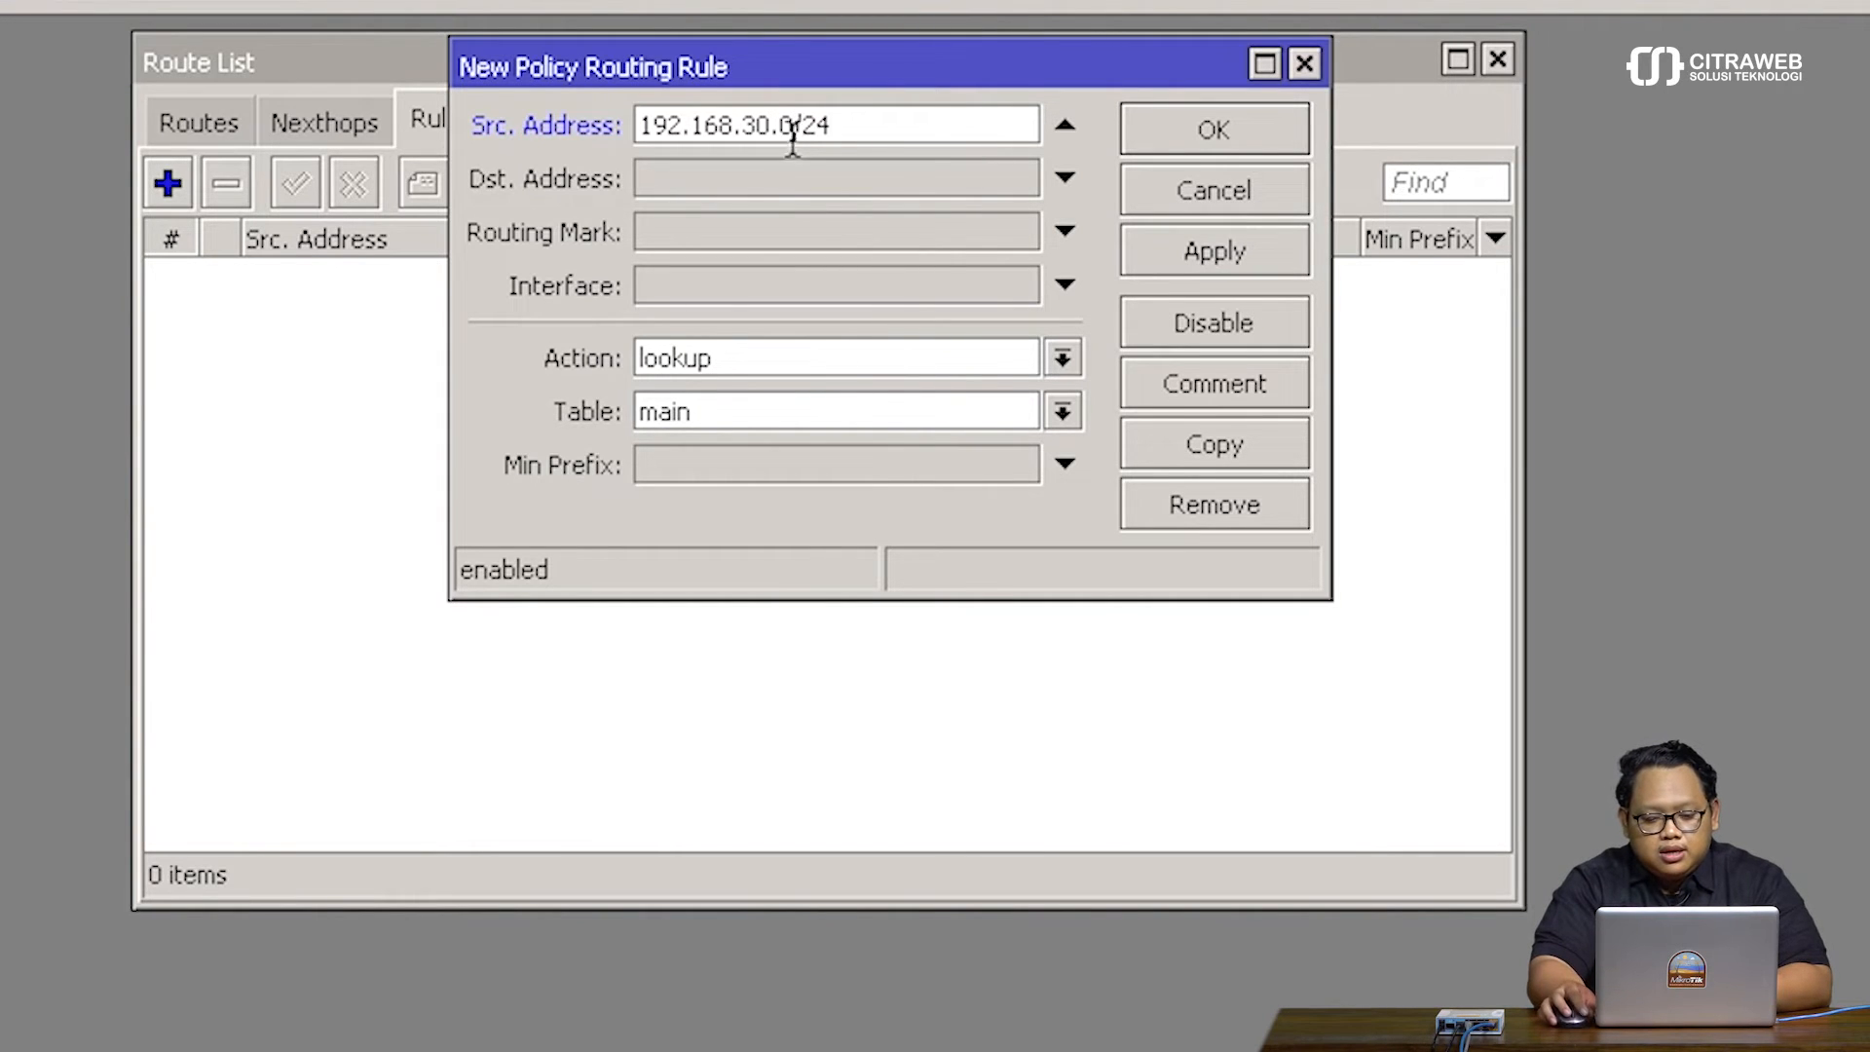
pyautogui.click(1057, 412)
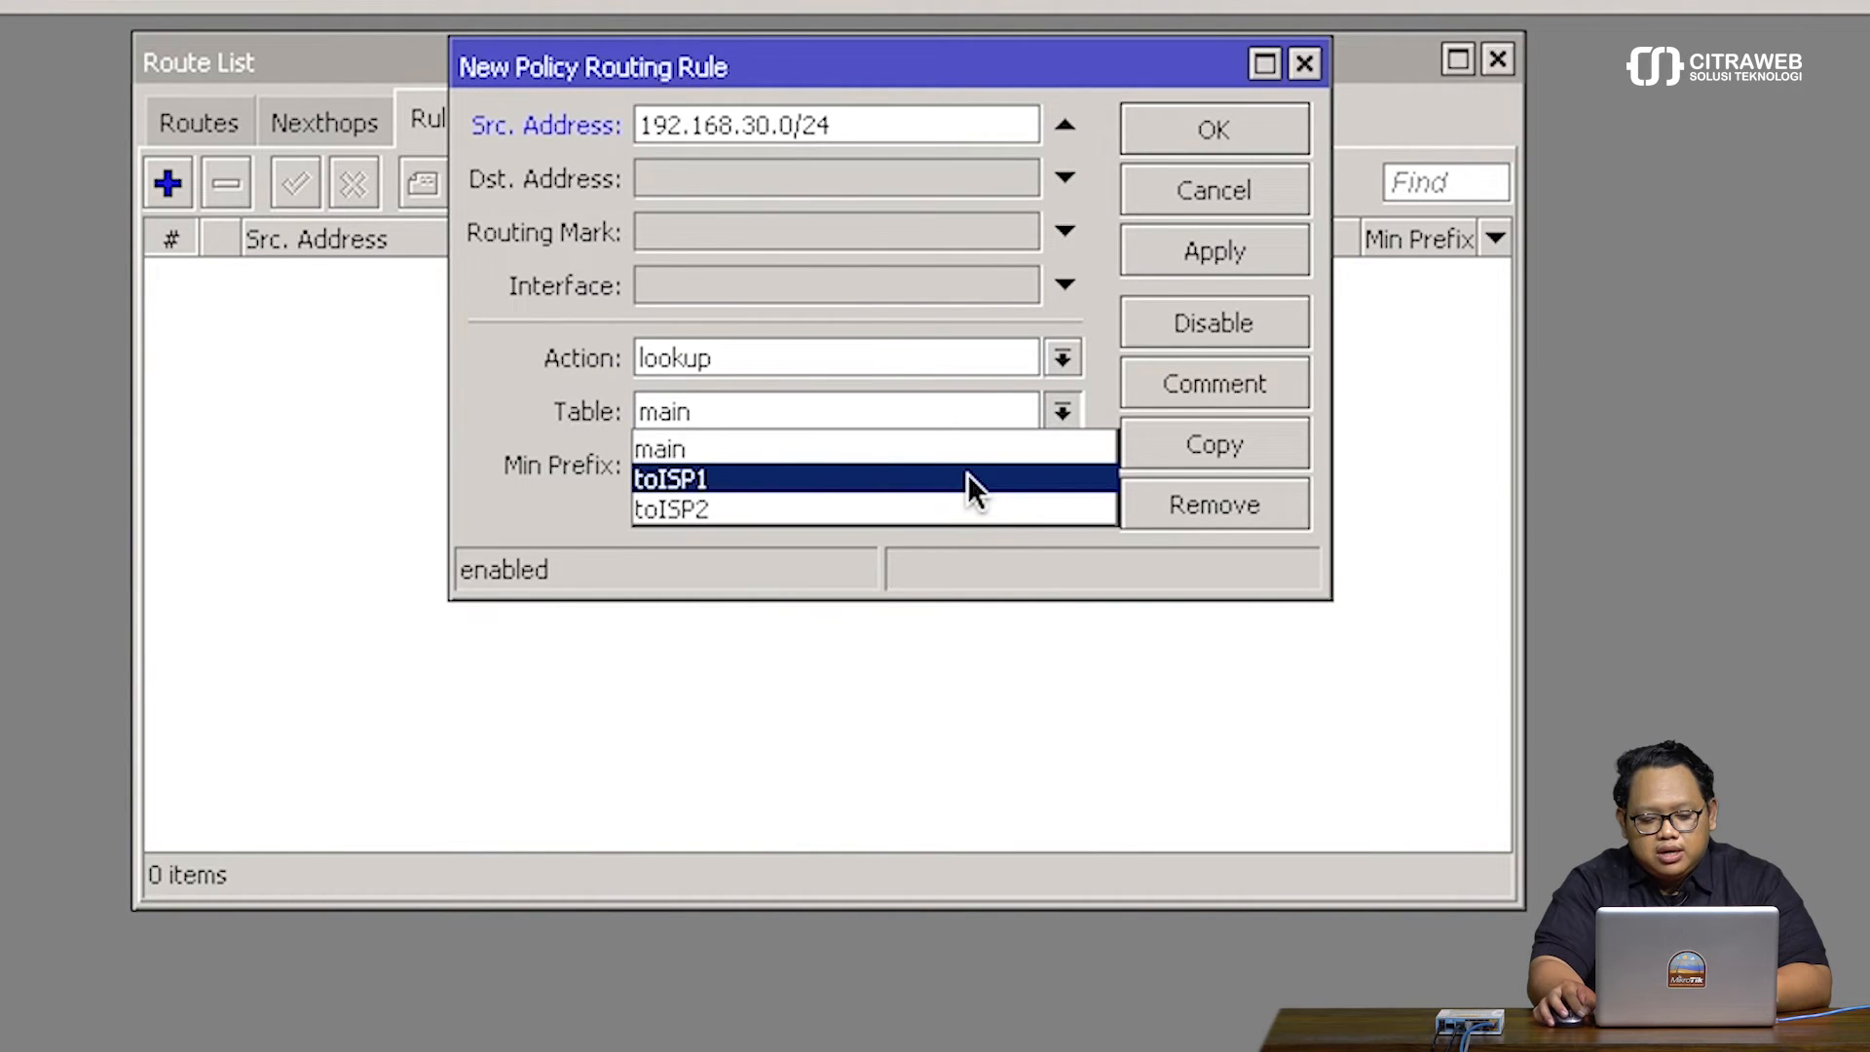
pyautogui.click(855, 481)
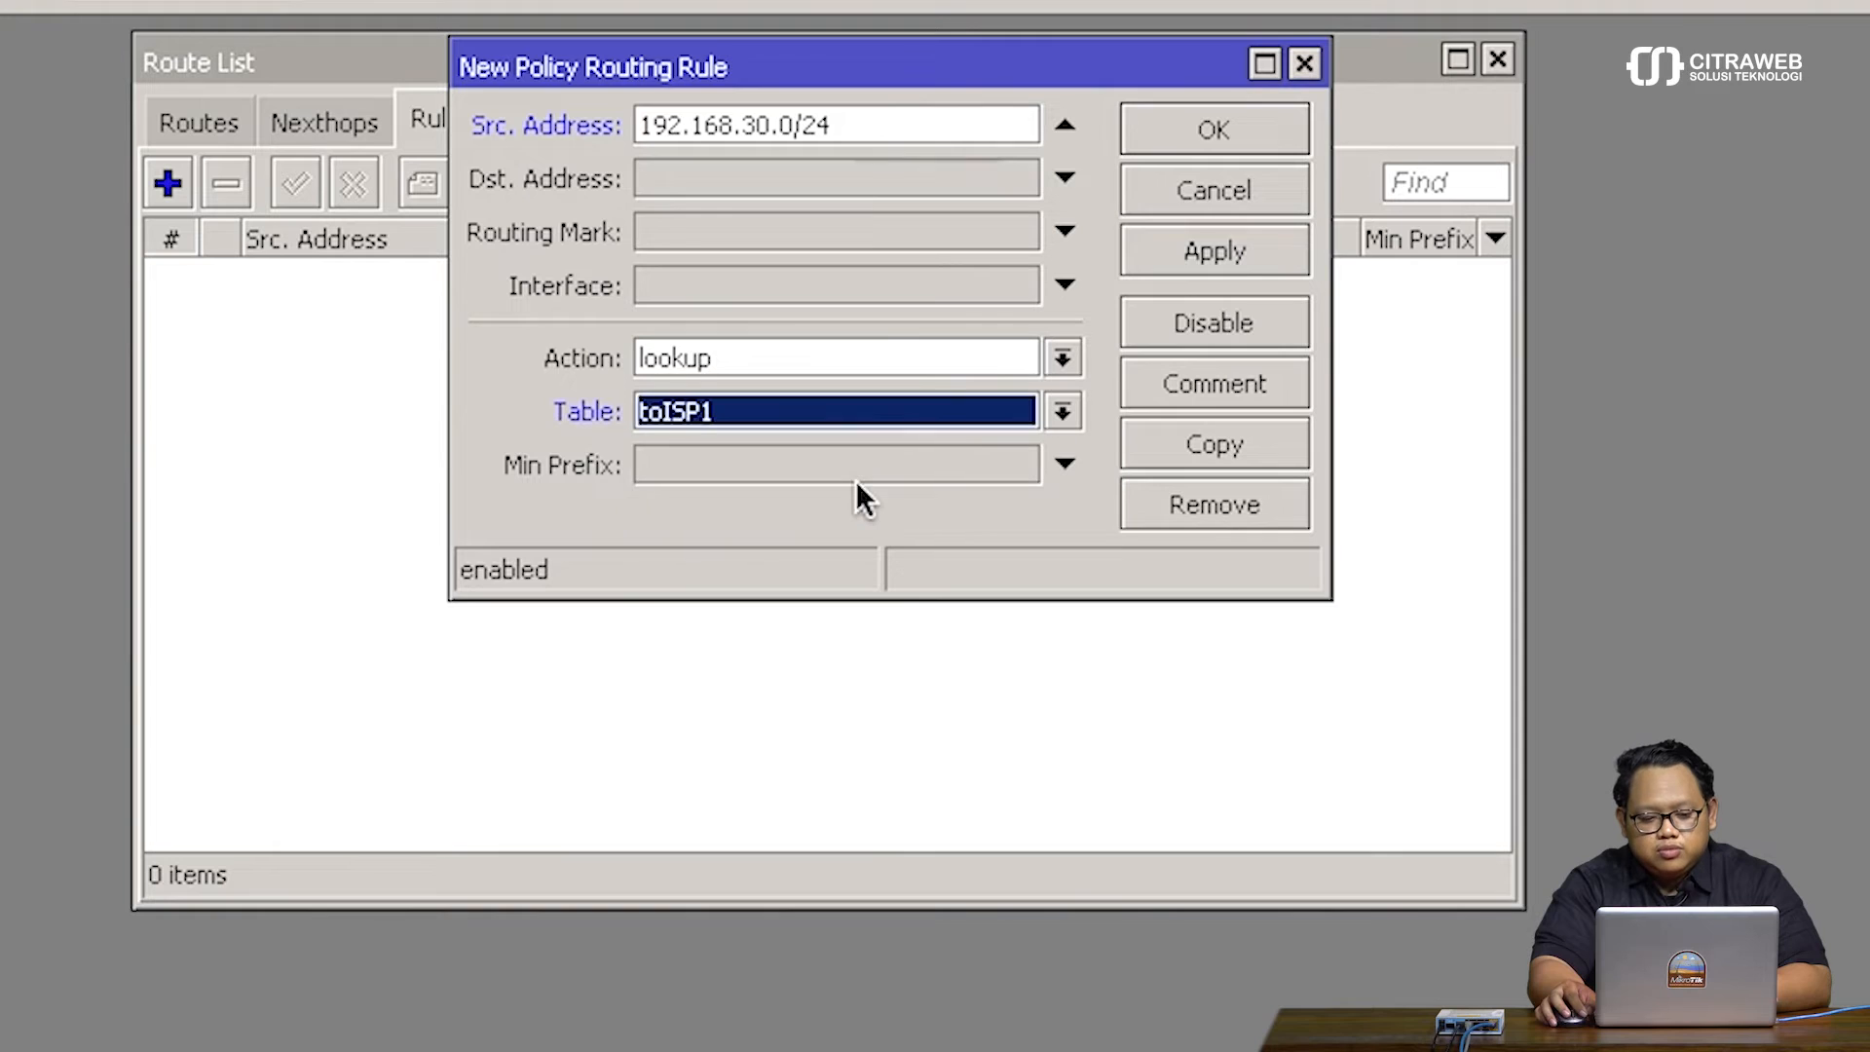
pyautogui.click(1173, 255)
pyautogui.click(1169, 126)
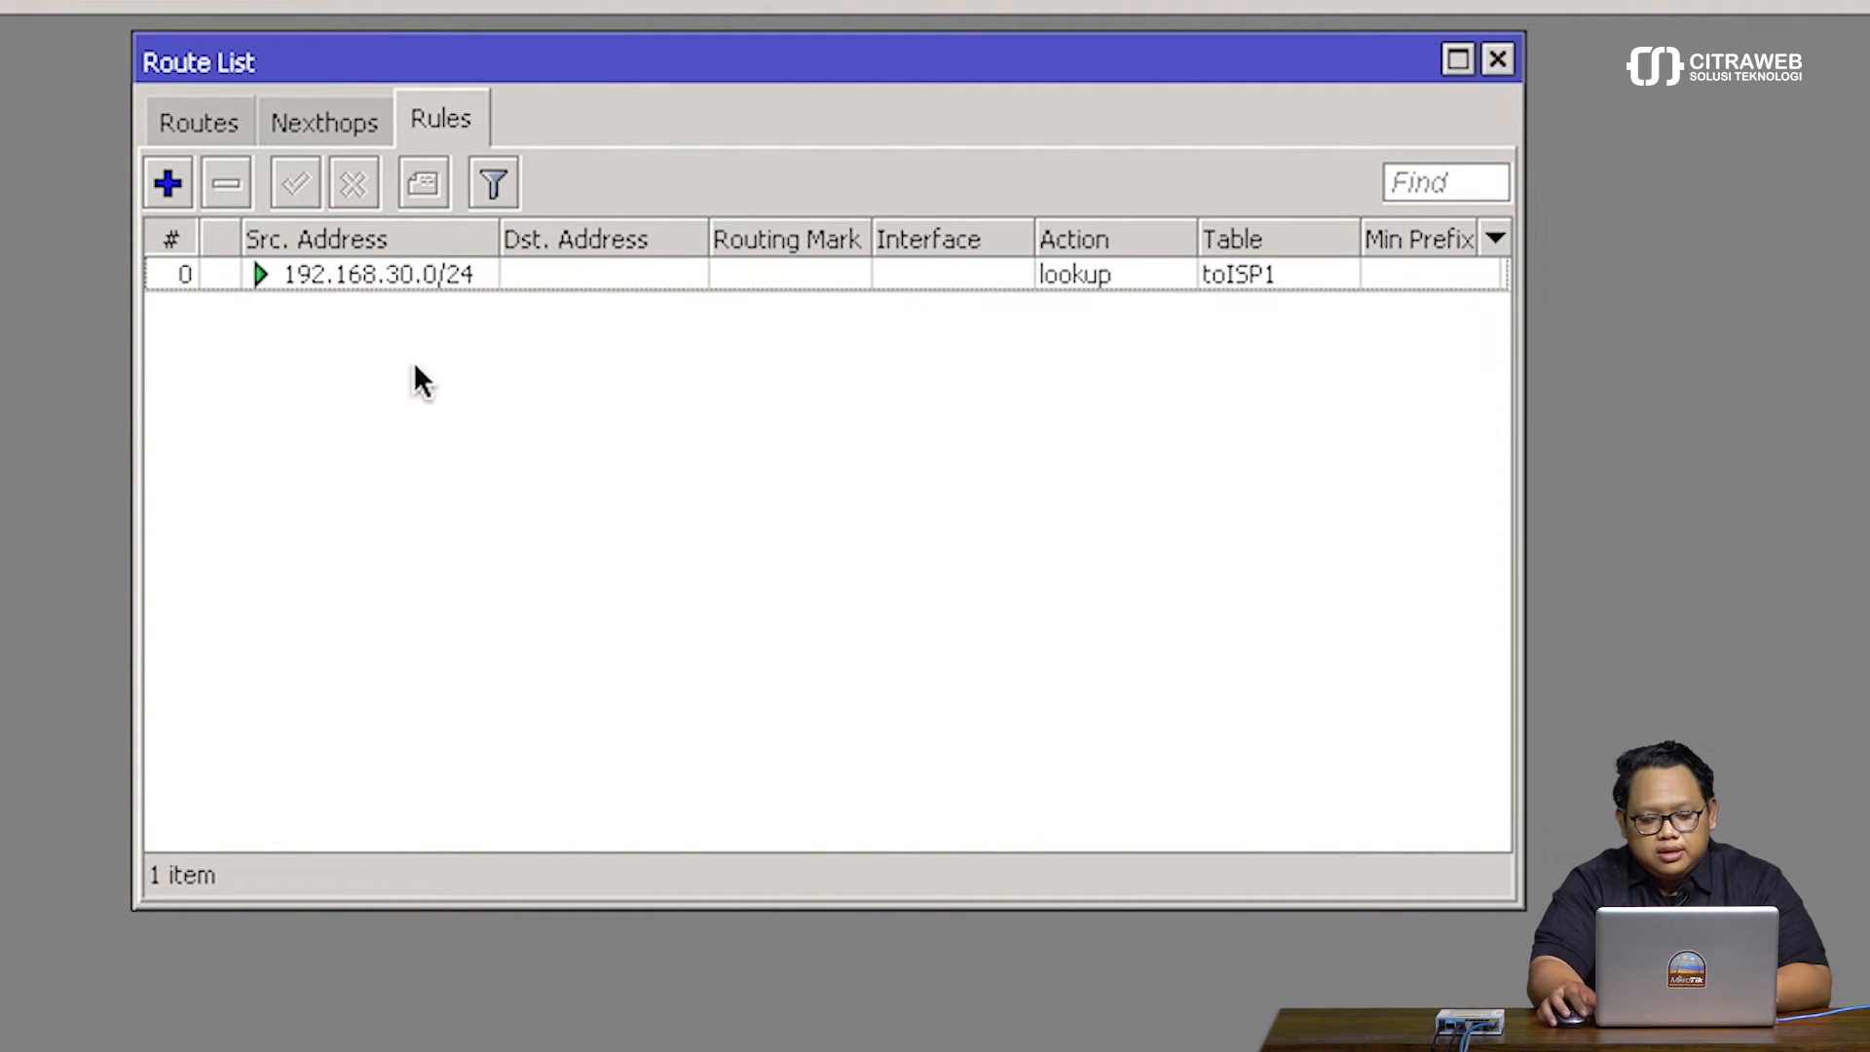
# Add another policy routing rule with source address 192.168.31.0/24, action lookup and table toISP2
pyautogui.click(171, 195)
pyautogui.click(727, 129)
pyautogui.write('192.168.')
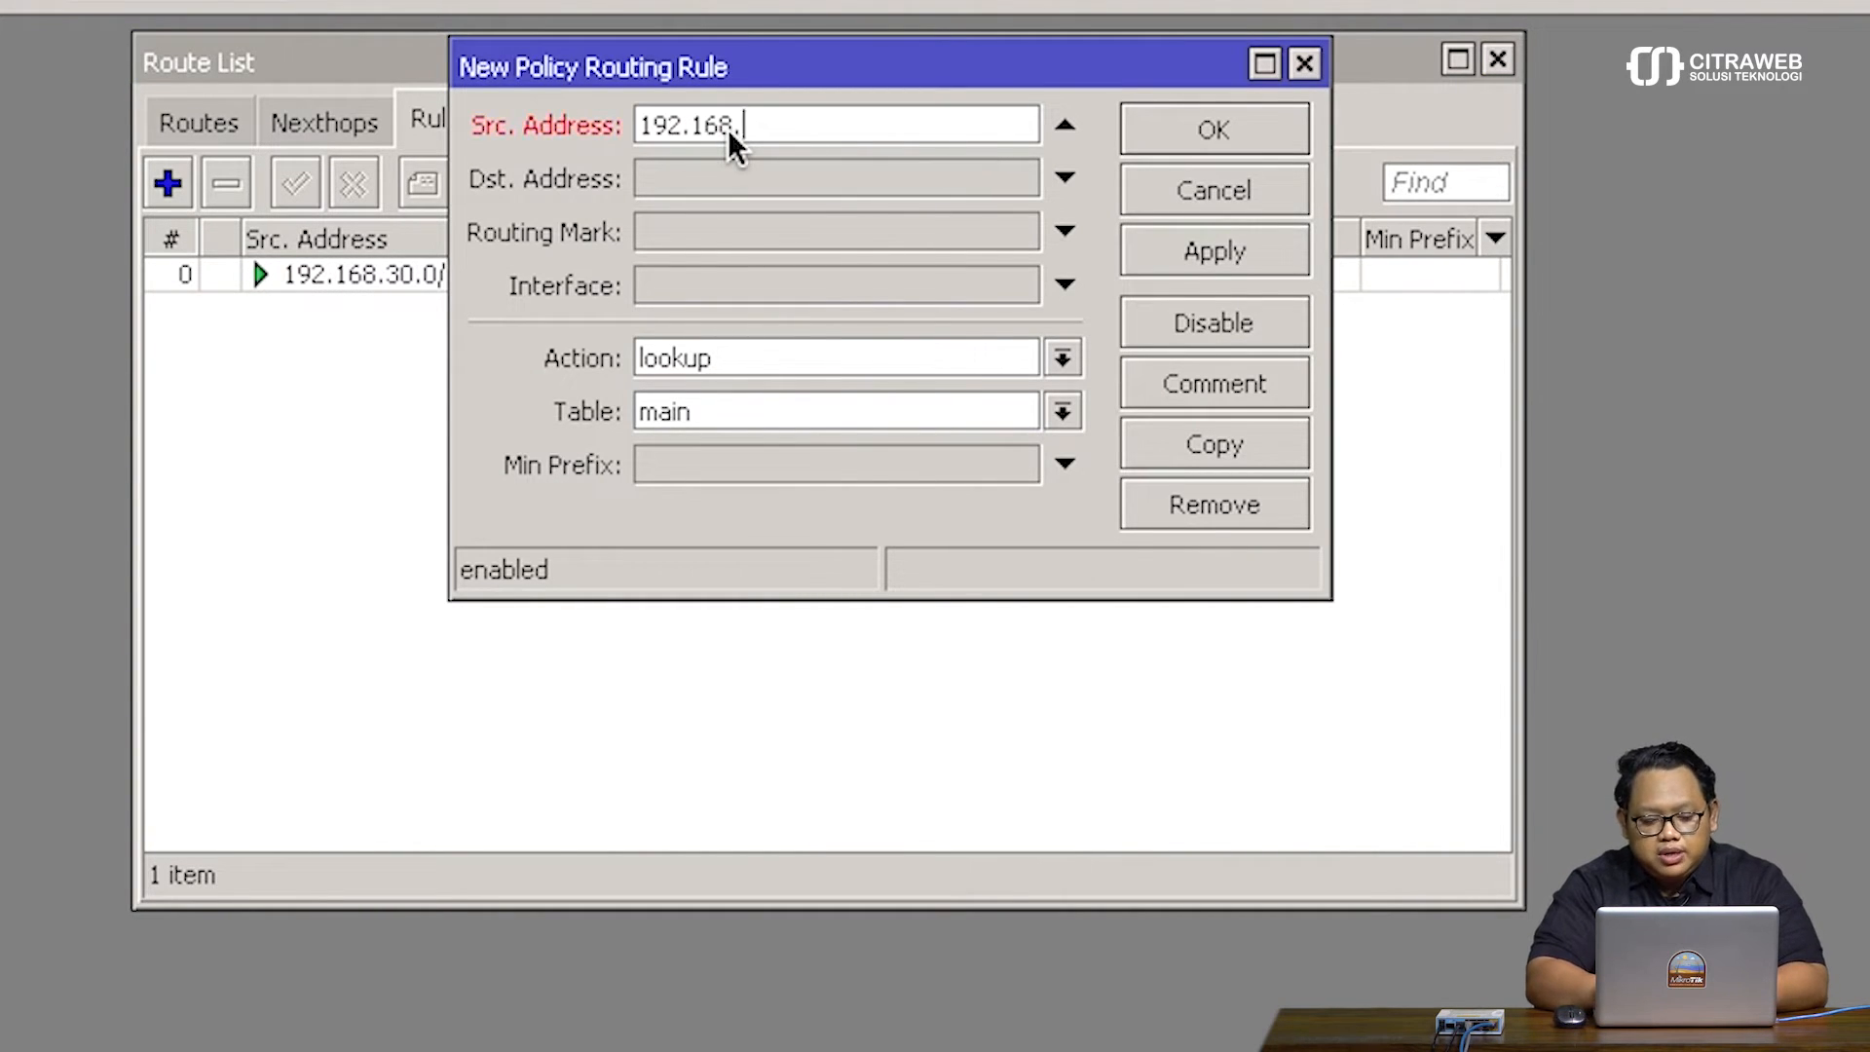
pyautogui.write('31.0/24')
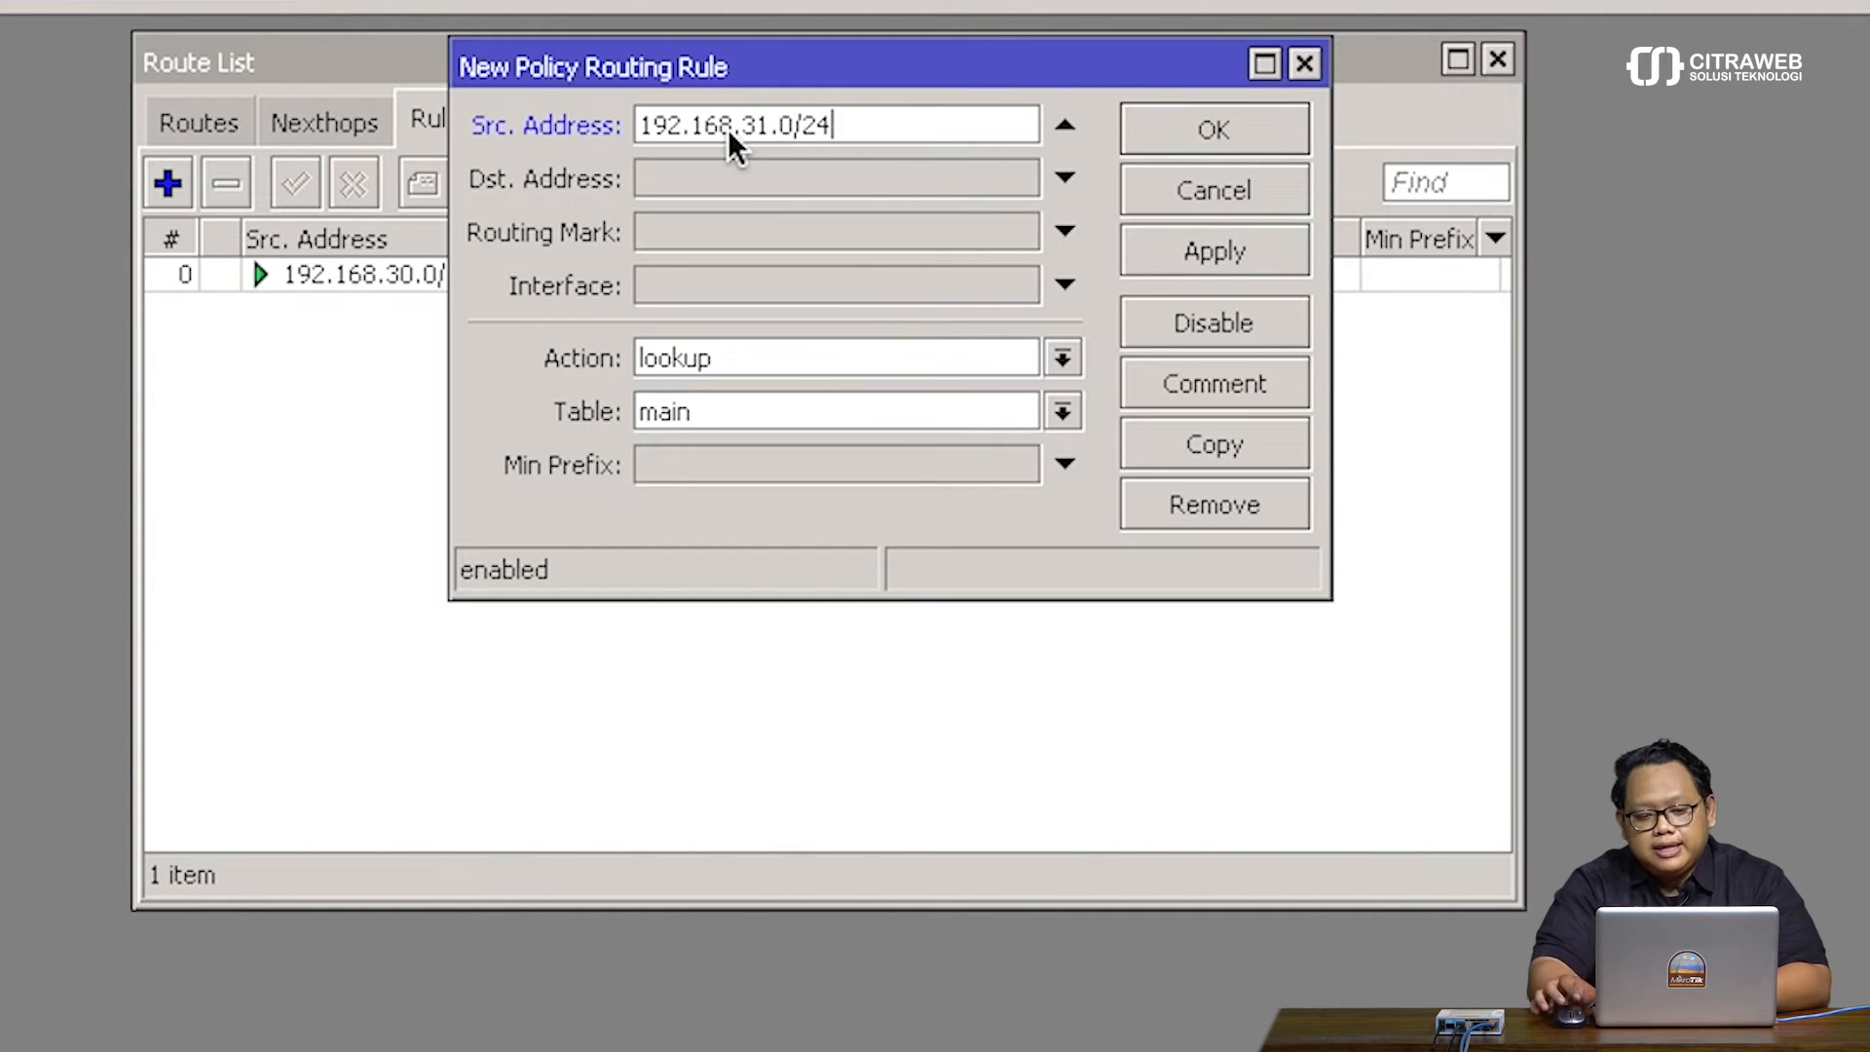
pyautogui.click(1052, 415)
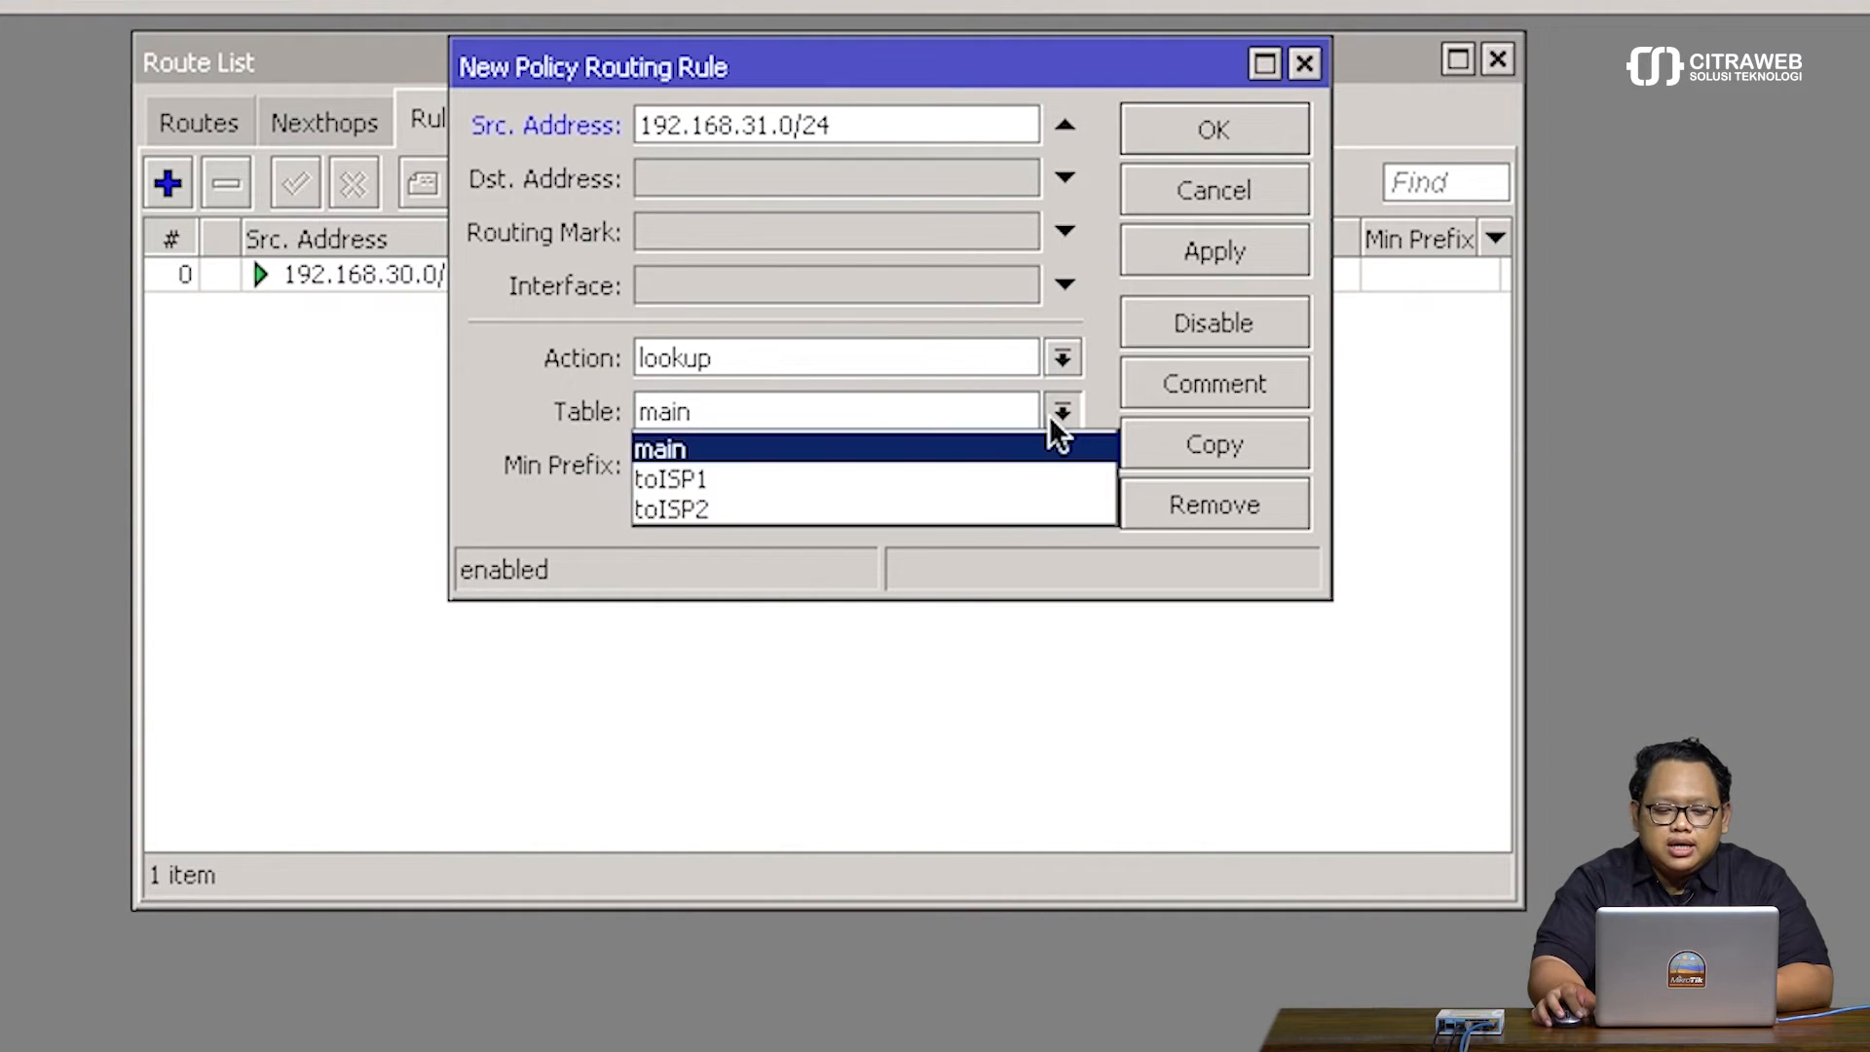
pyautogui.click(990, 508)
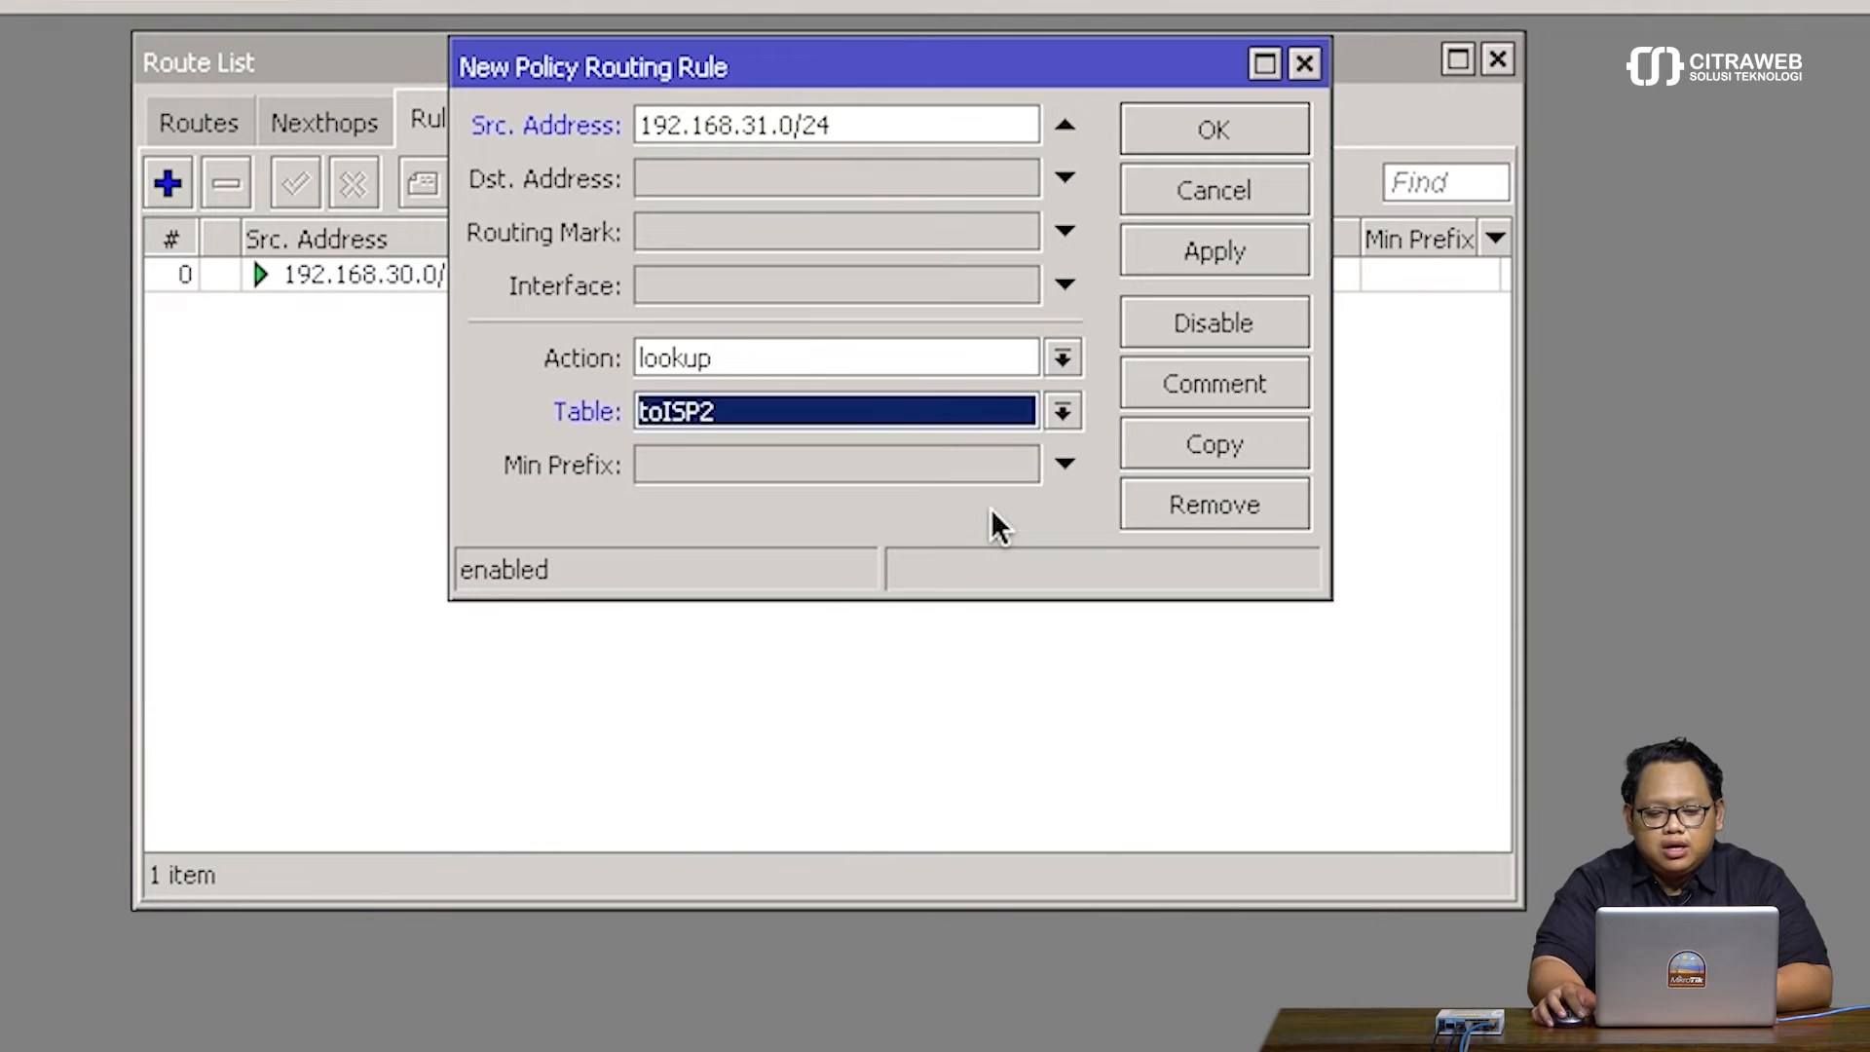
pyautogui.click(1178, 132)
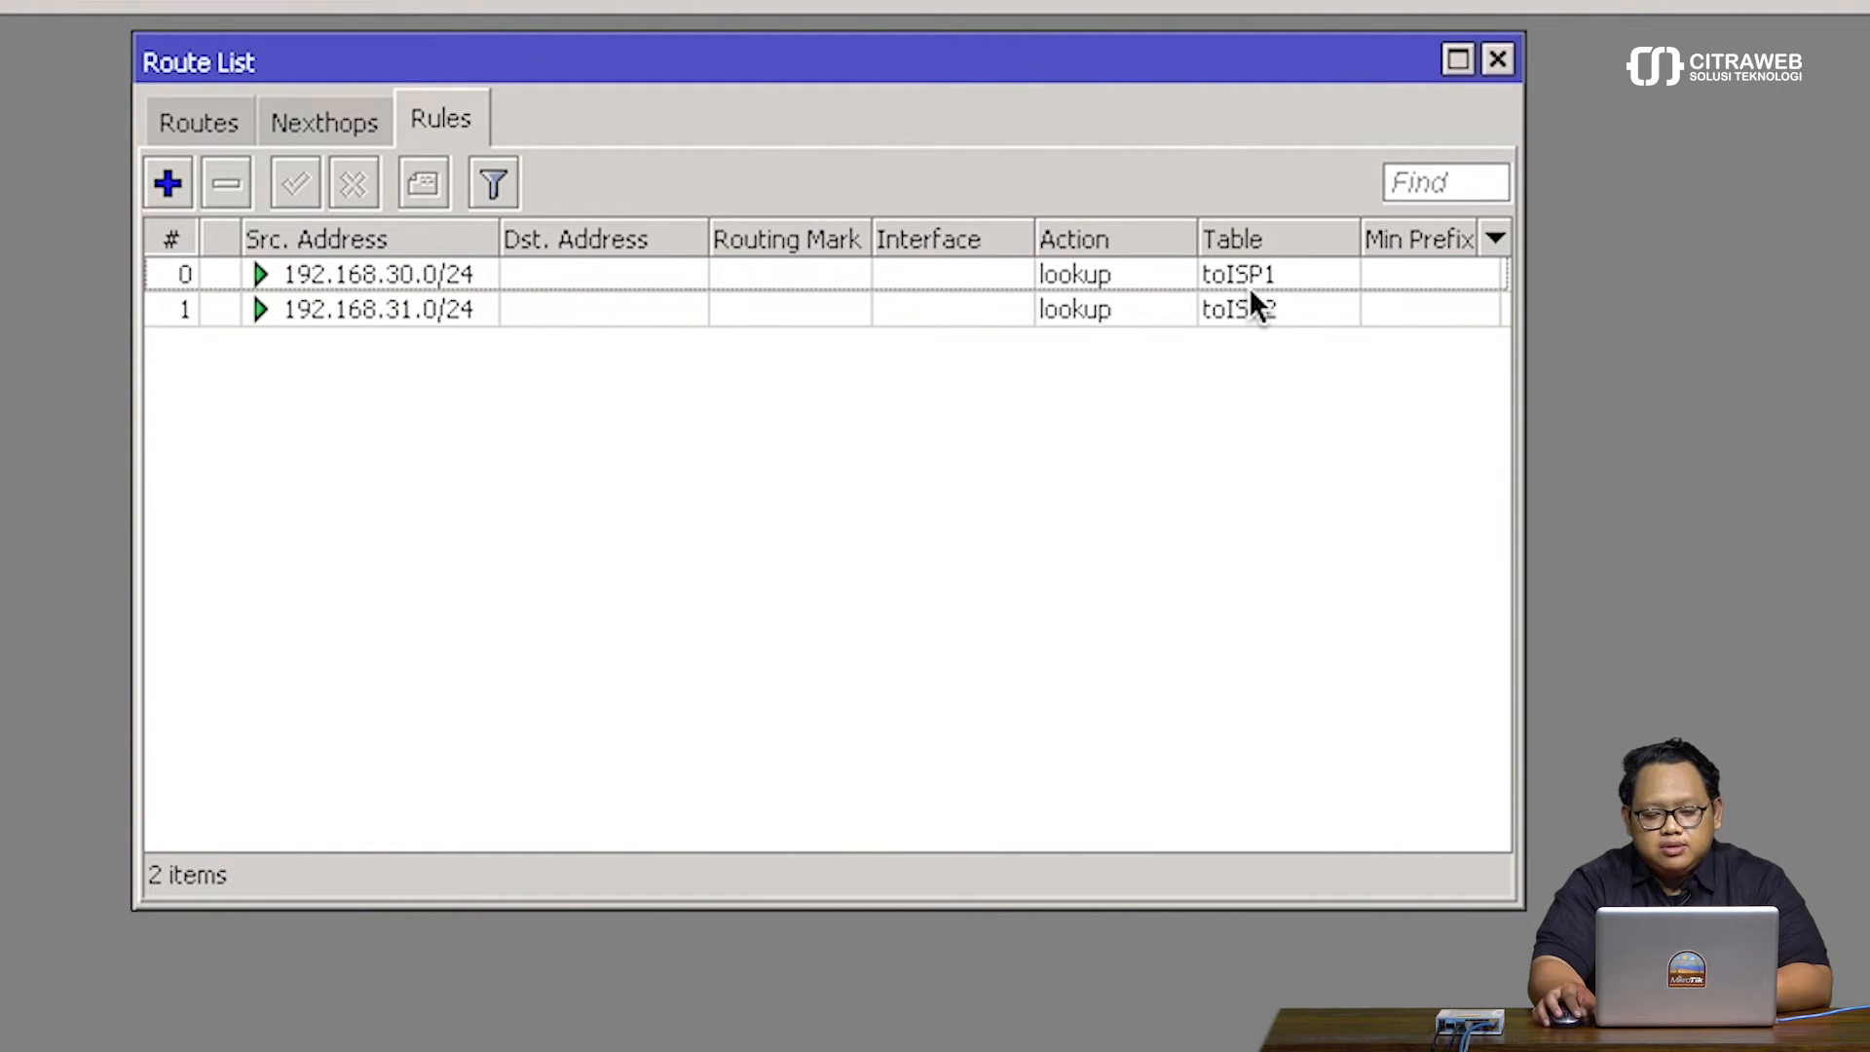
# Narrow the Action column of the rules list and check the table assigned to each rule
pyautogui.moveTo(1198, 242); pyautogui.dragTo(1138, 248)
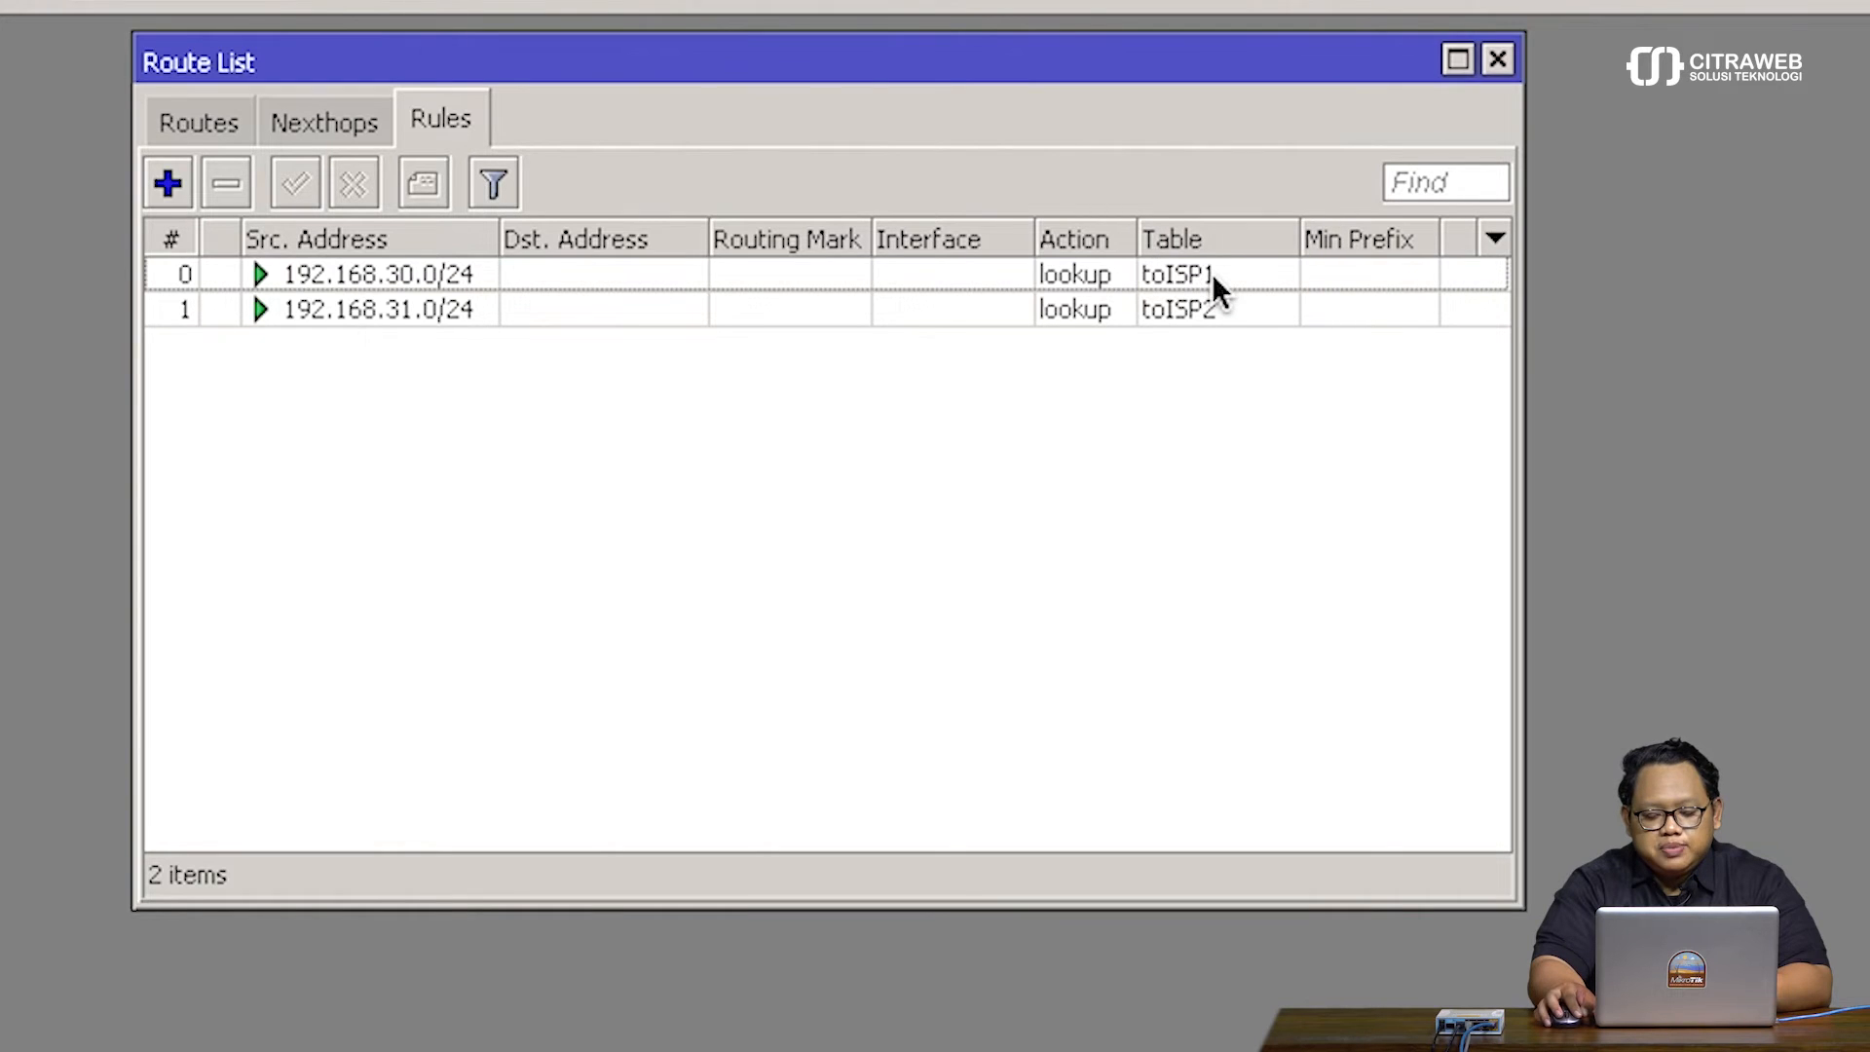
pyautogui.click(1212, 273)
pyautogui.click(1217, 304)
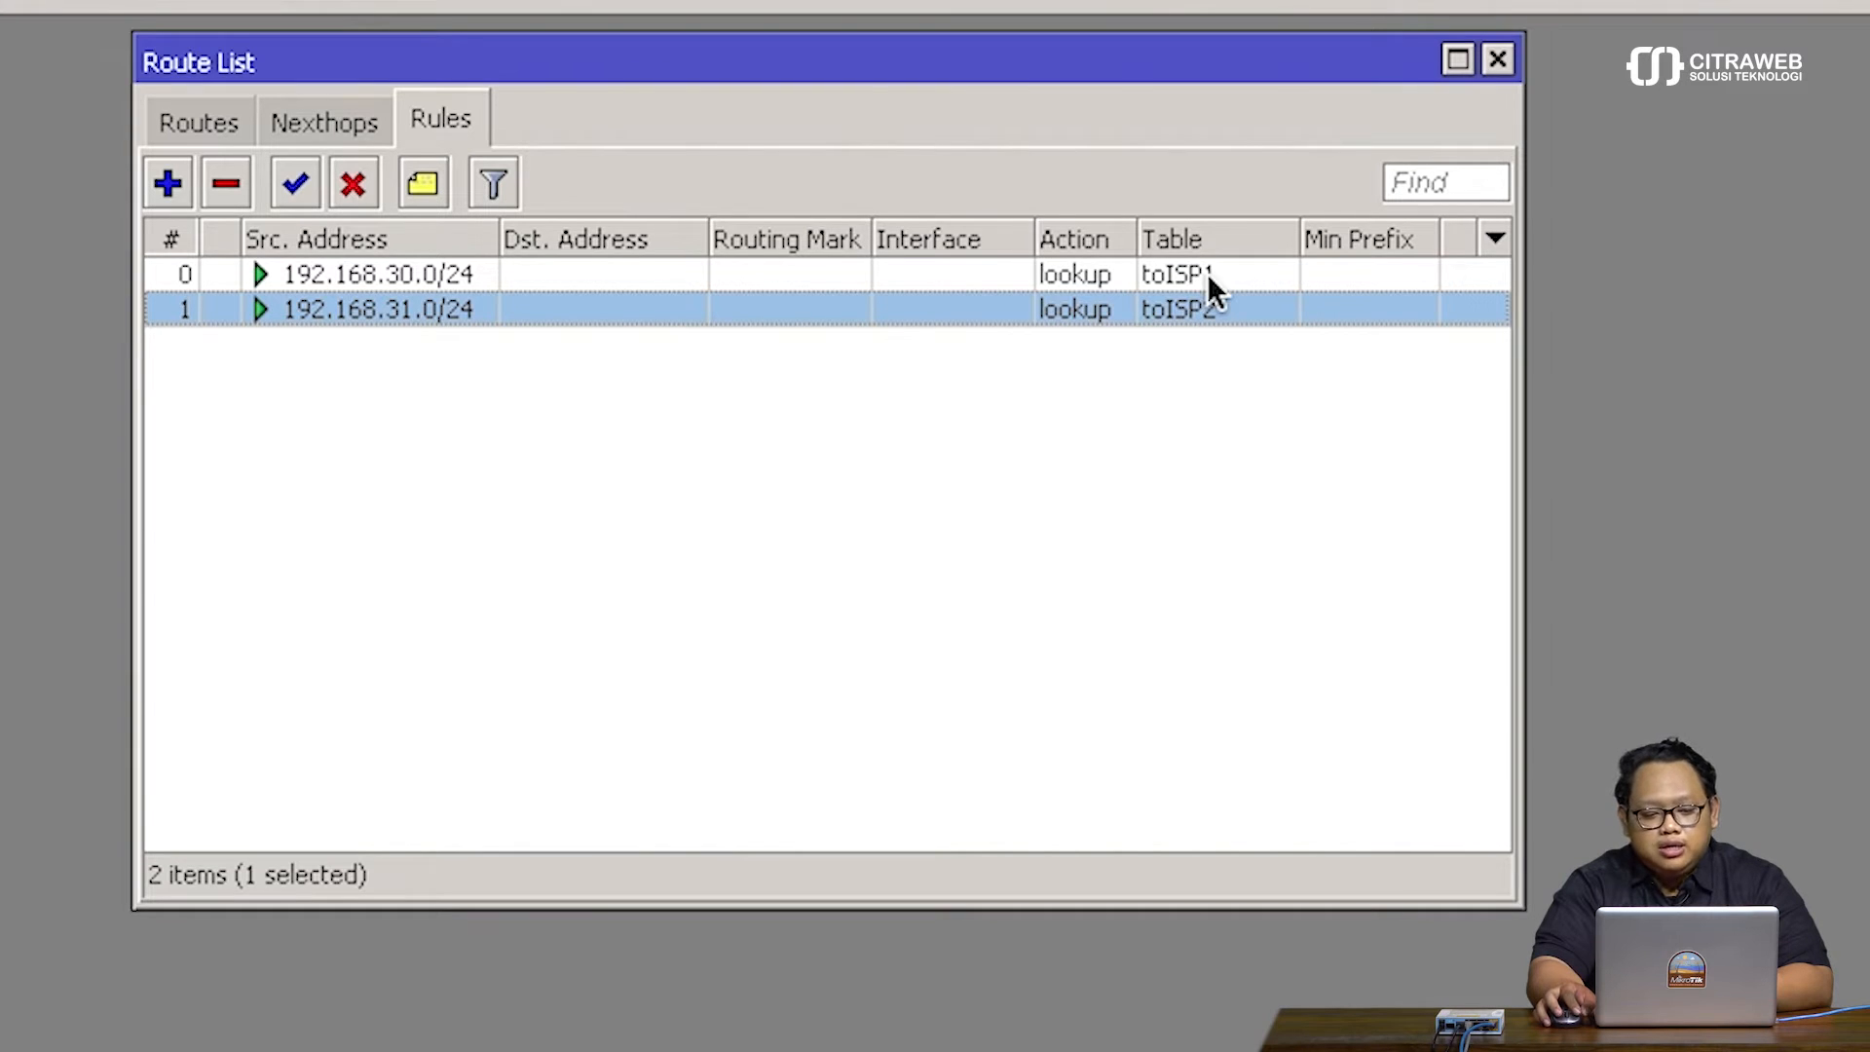
# Examine the routing table assigned to the two default routes through 172.16.1.1 and 10.200.200.1
pyautogui.click(200, 144)
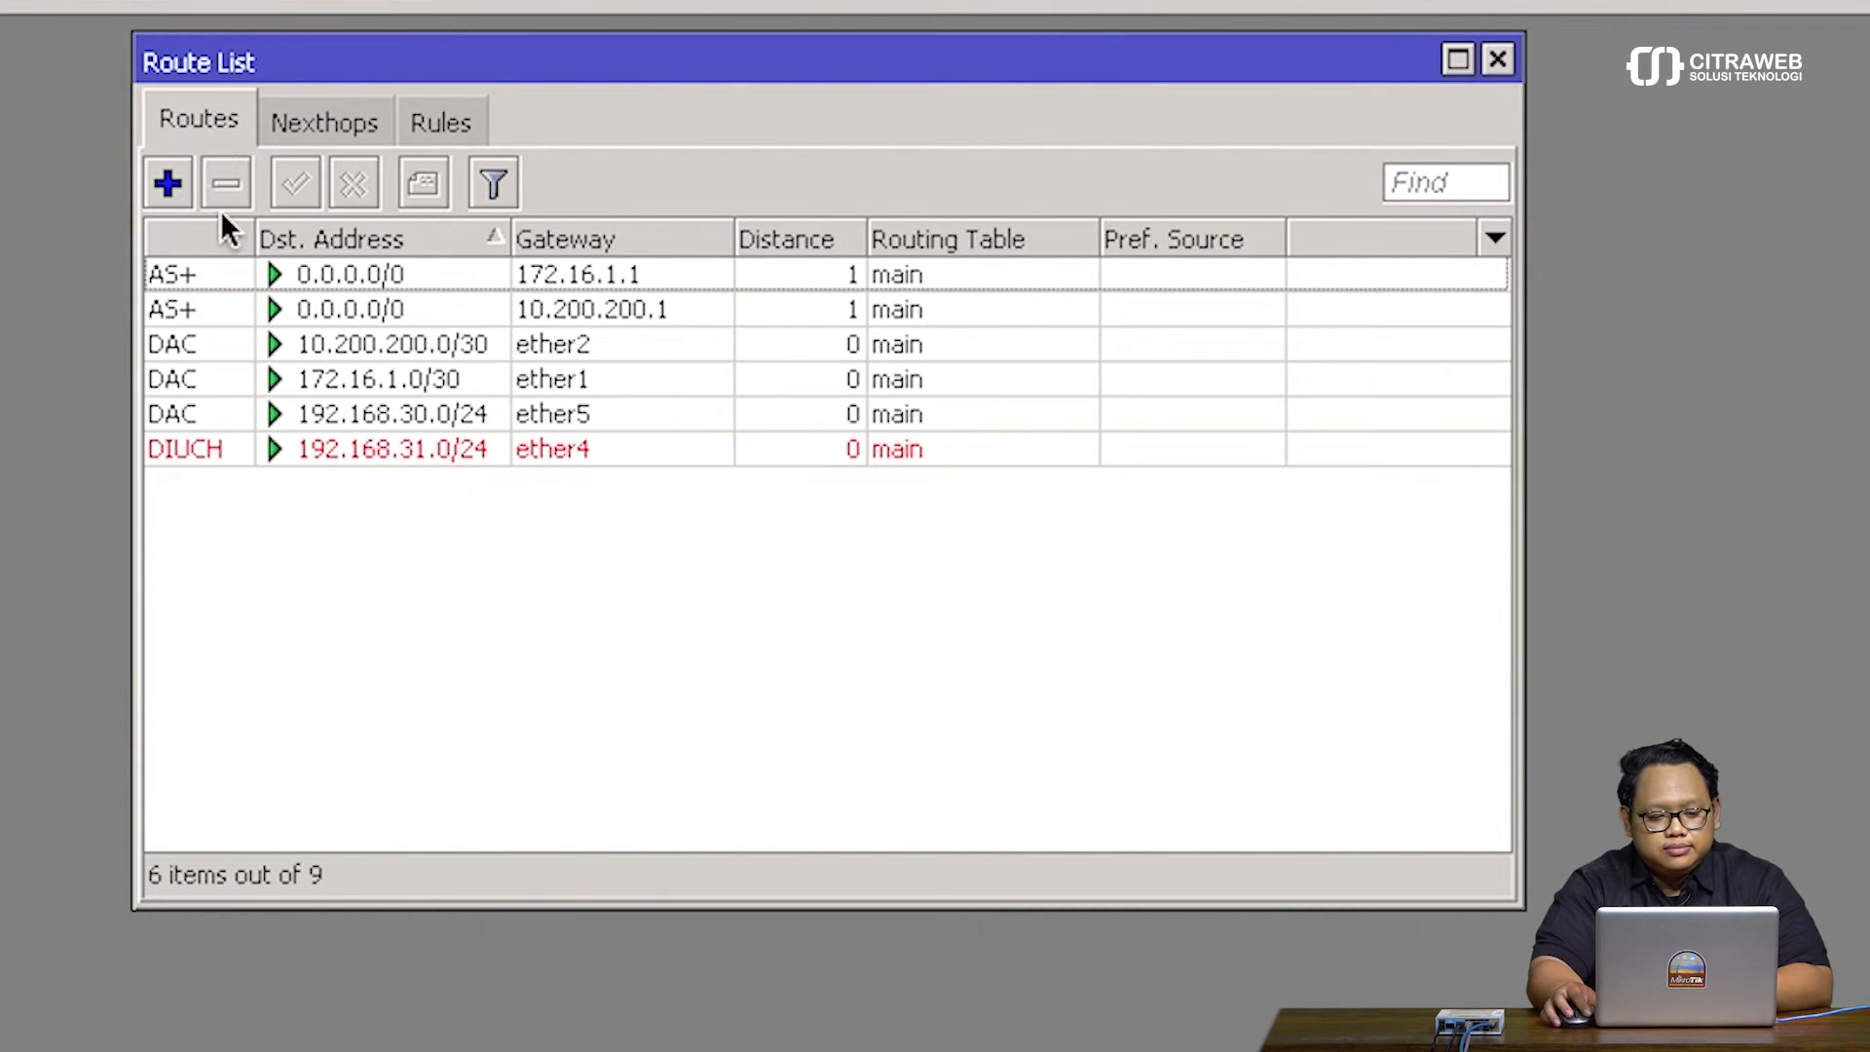
pyautogui.click(327, 276)
pyautogui.click(329, 311)
pyautogui.click(339, 275)
pyautogui.click(329, 314)
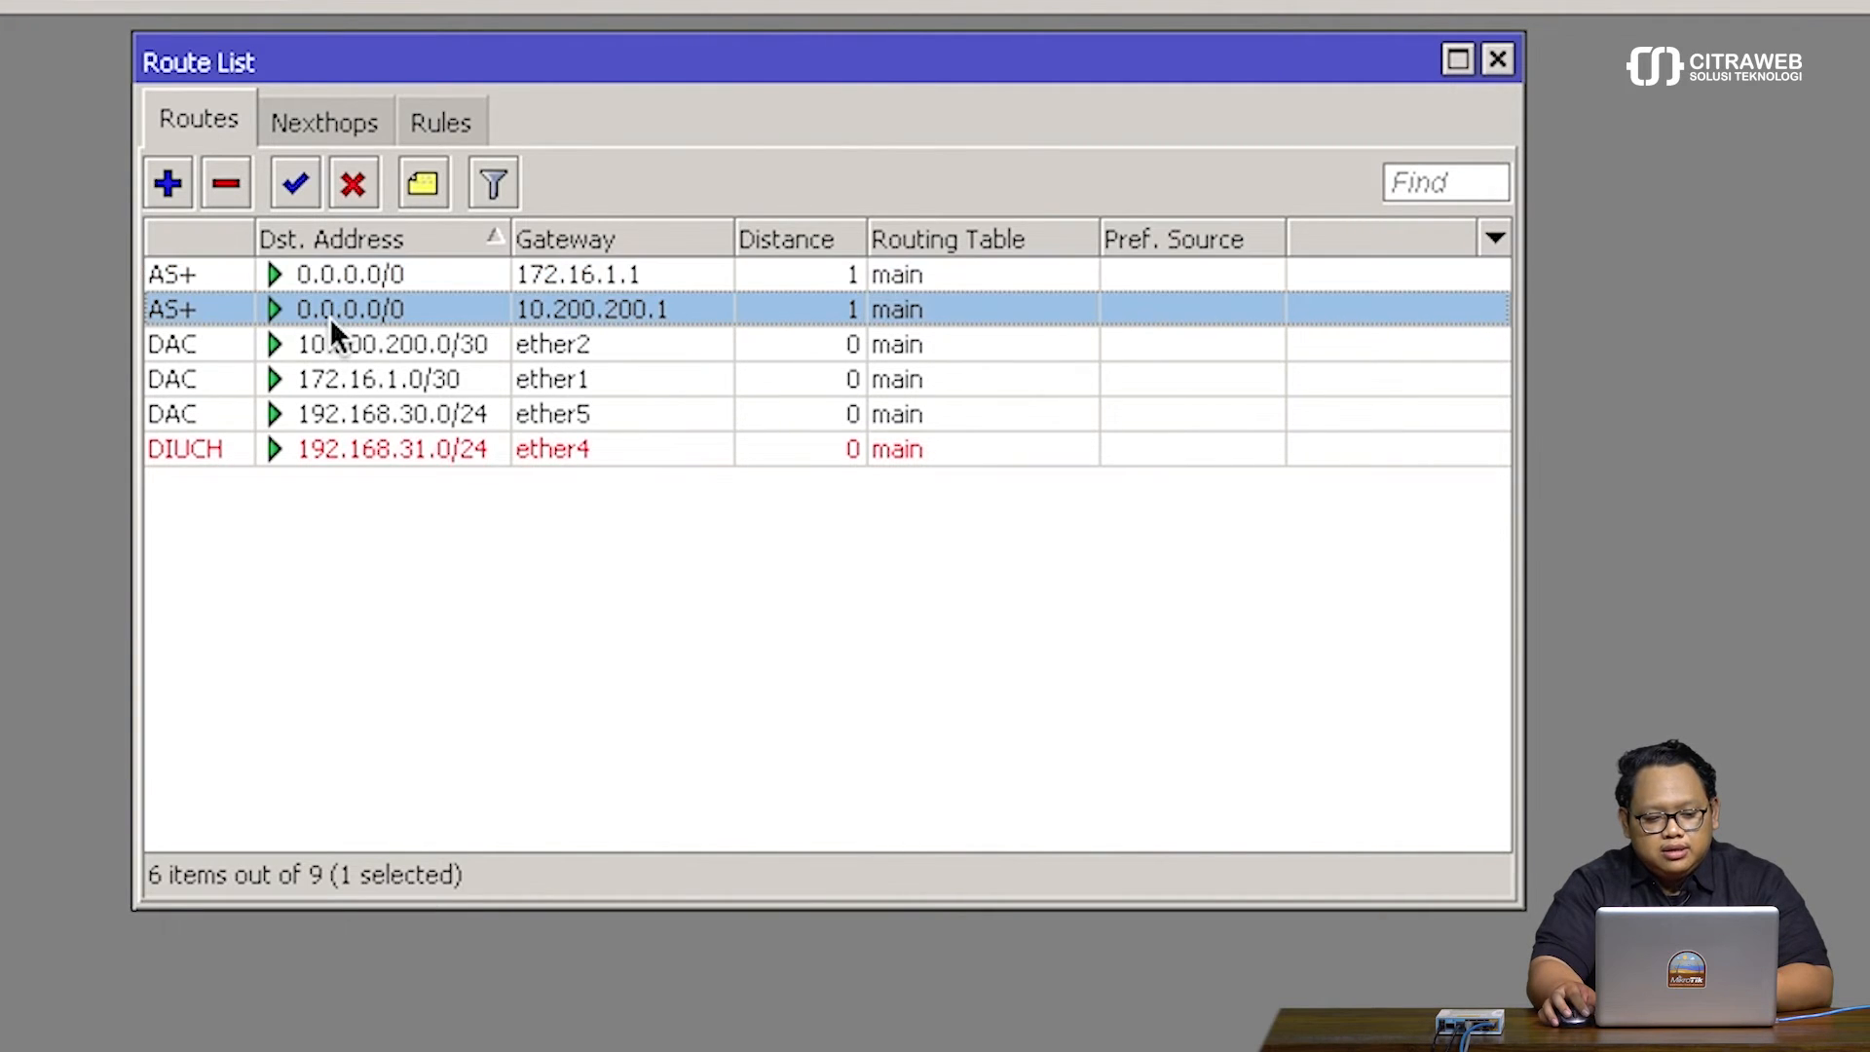
# Add a default route for 0.0.0.0/0 through gateway 172.16.1.1 in routing table toISP1
pyautogui.click(179, 189)
pyautogui.moveTo(857, 60); pyautogui.dragTo(828, 55)
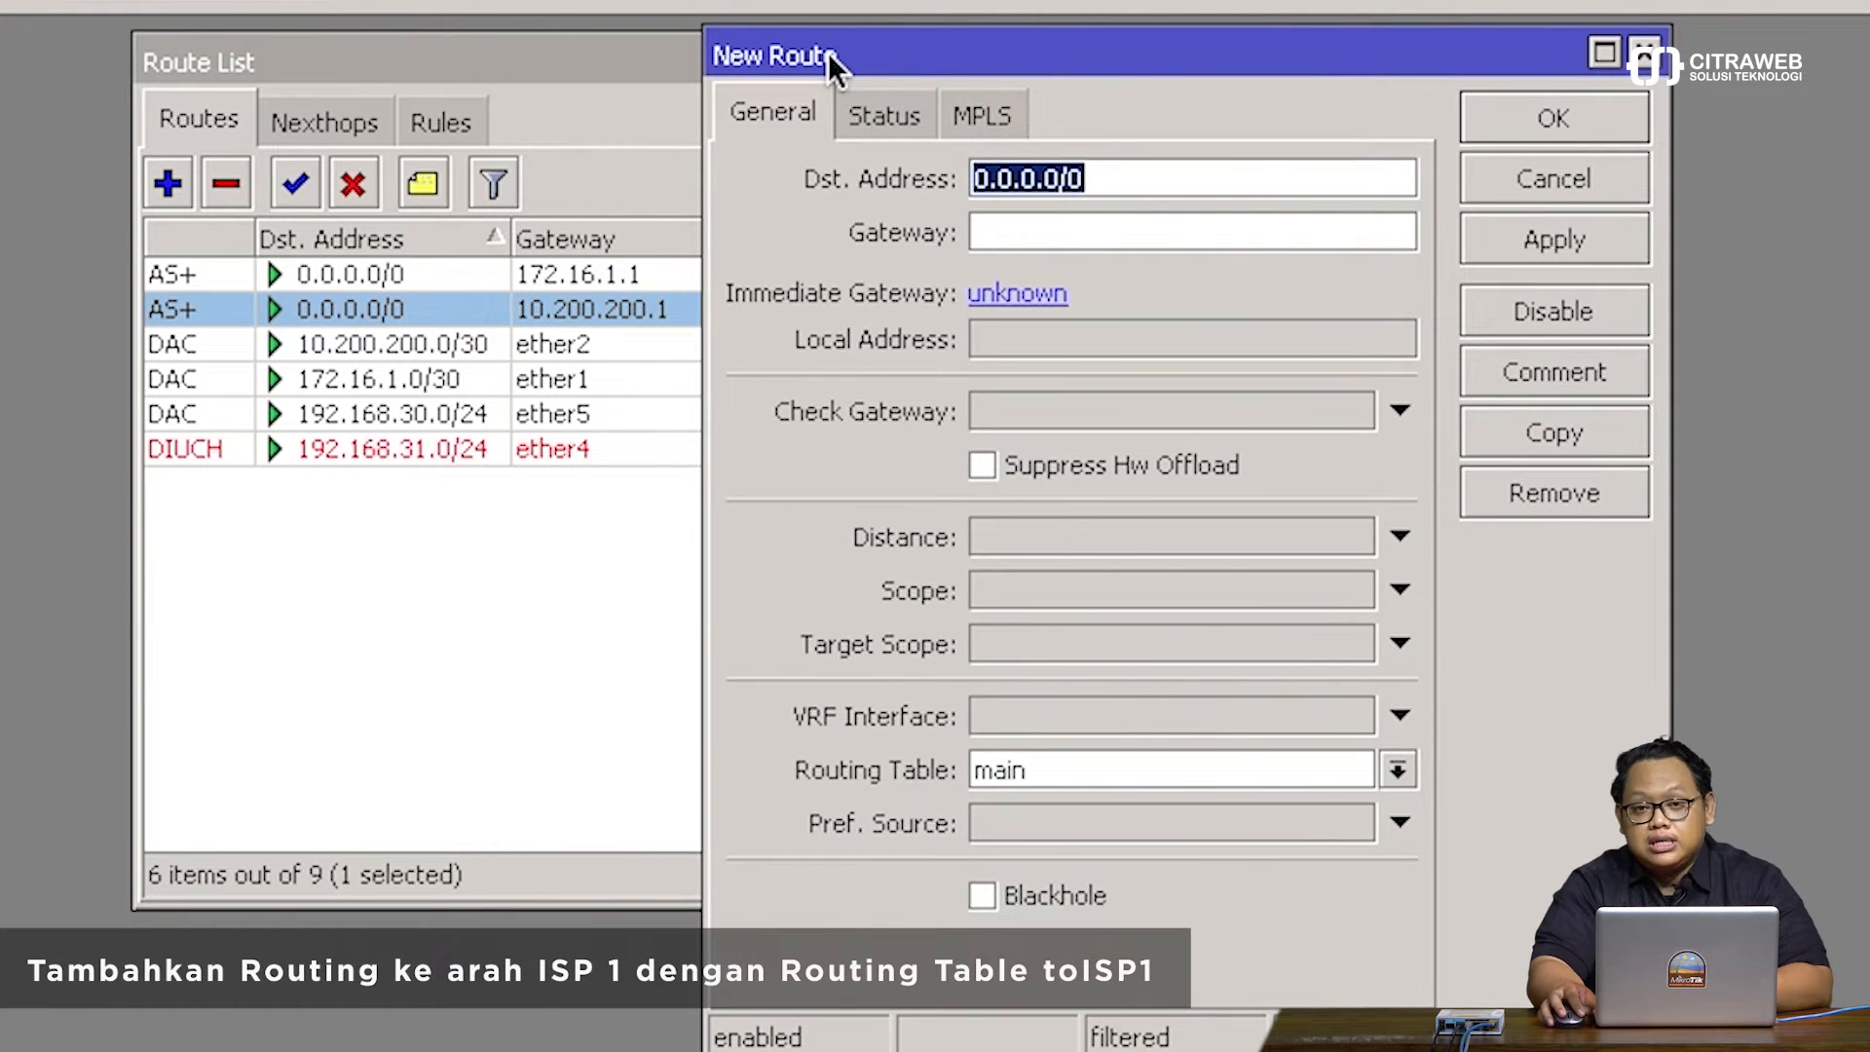
pyautogui.click(1128, 226)
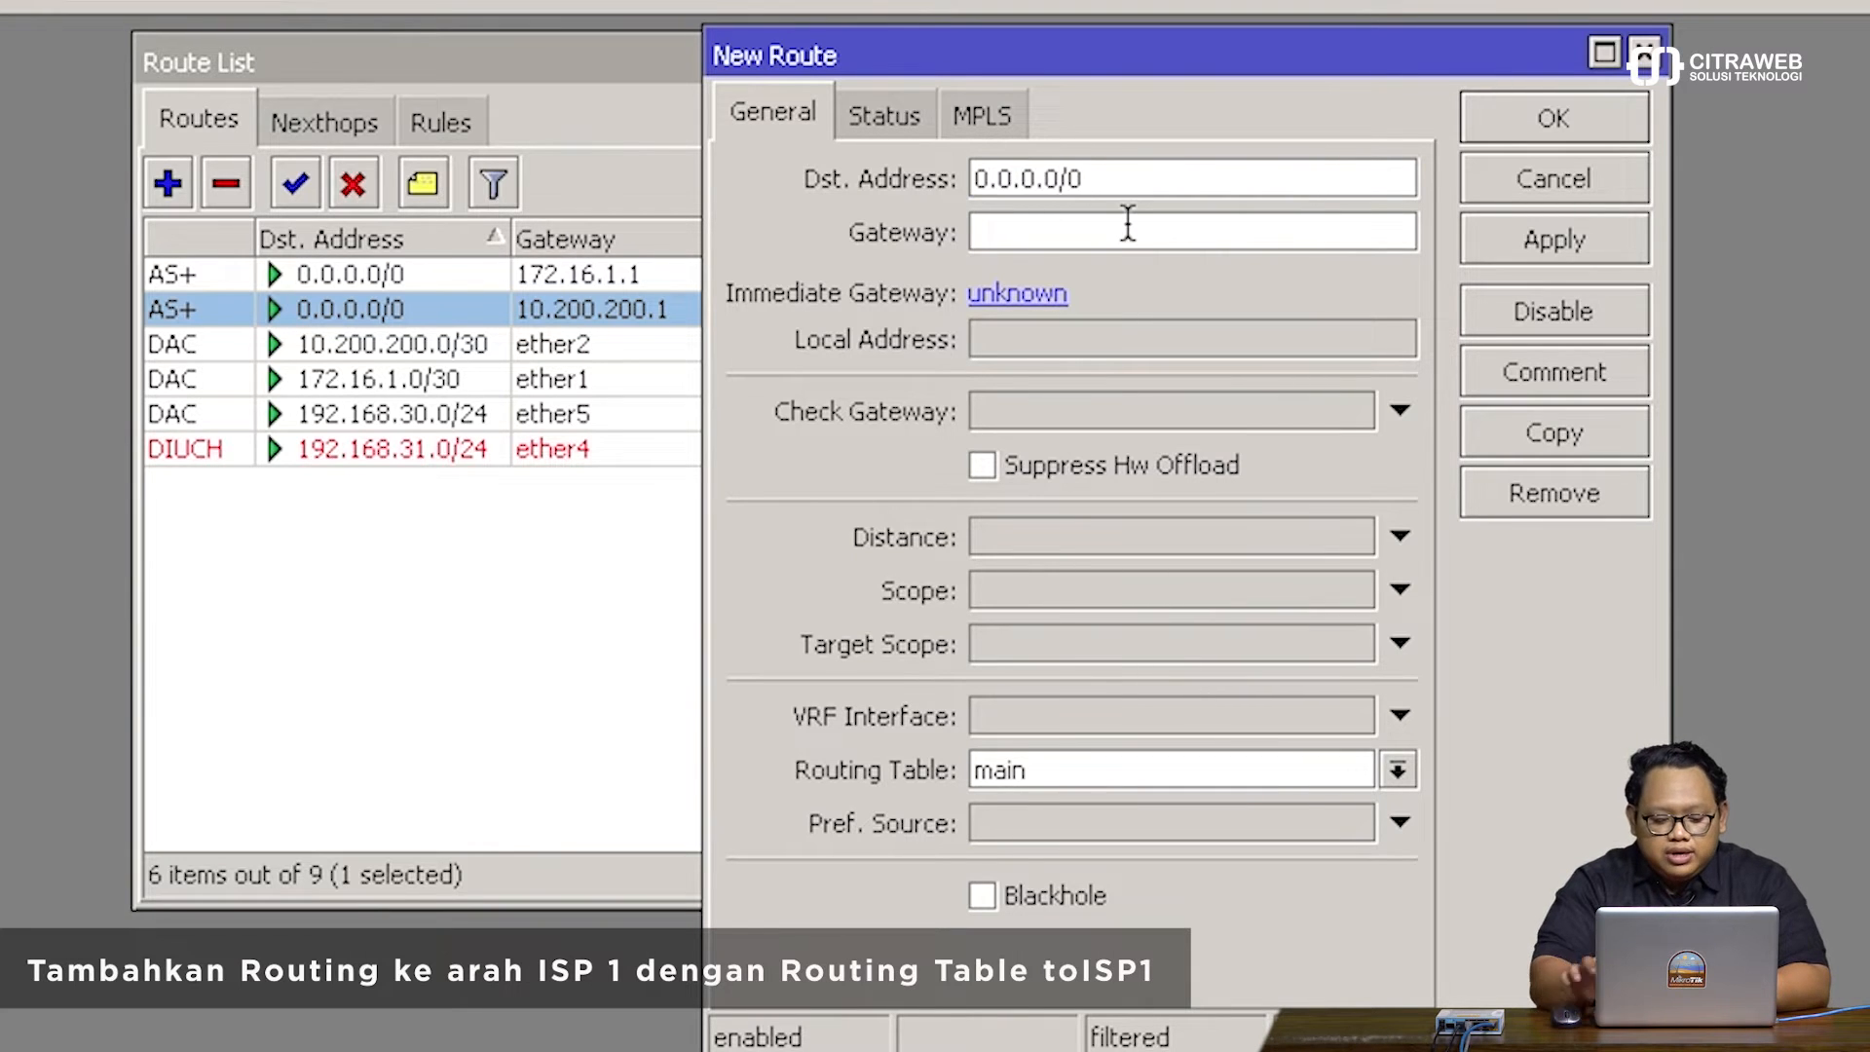
pyautogui.write('172.16.1.1')
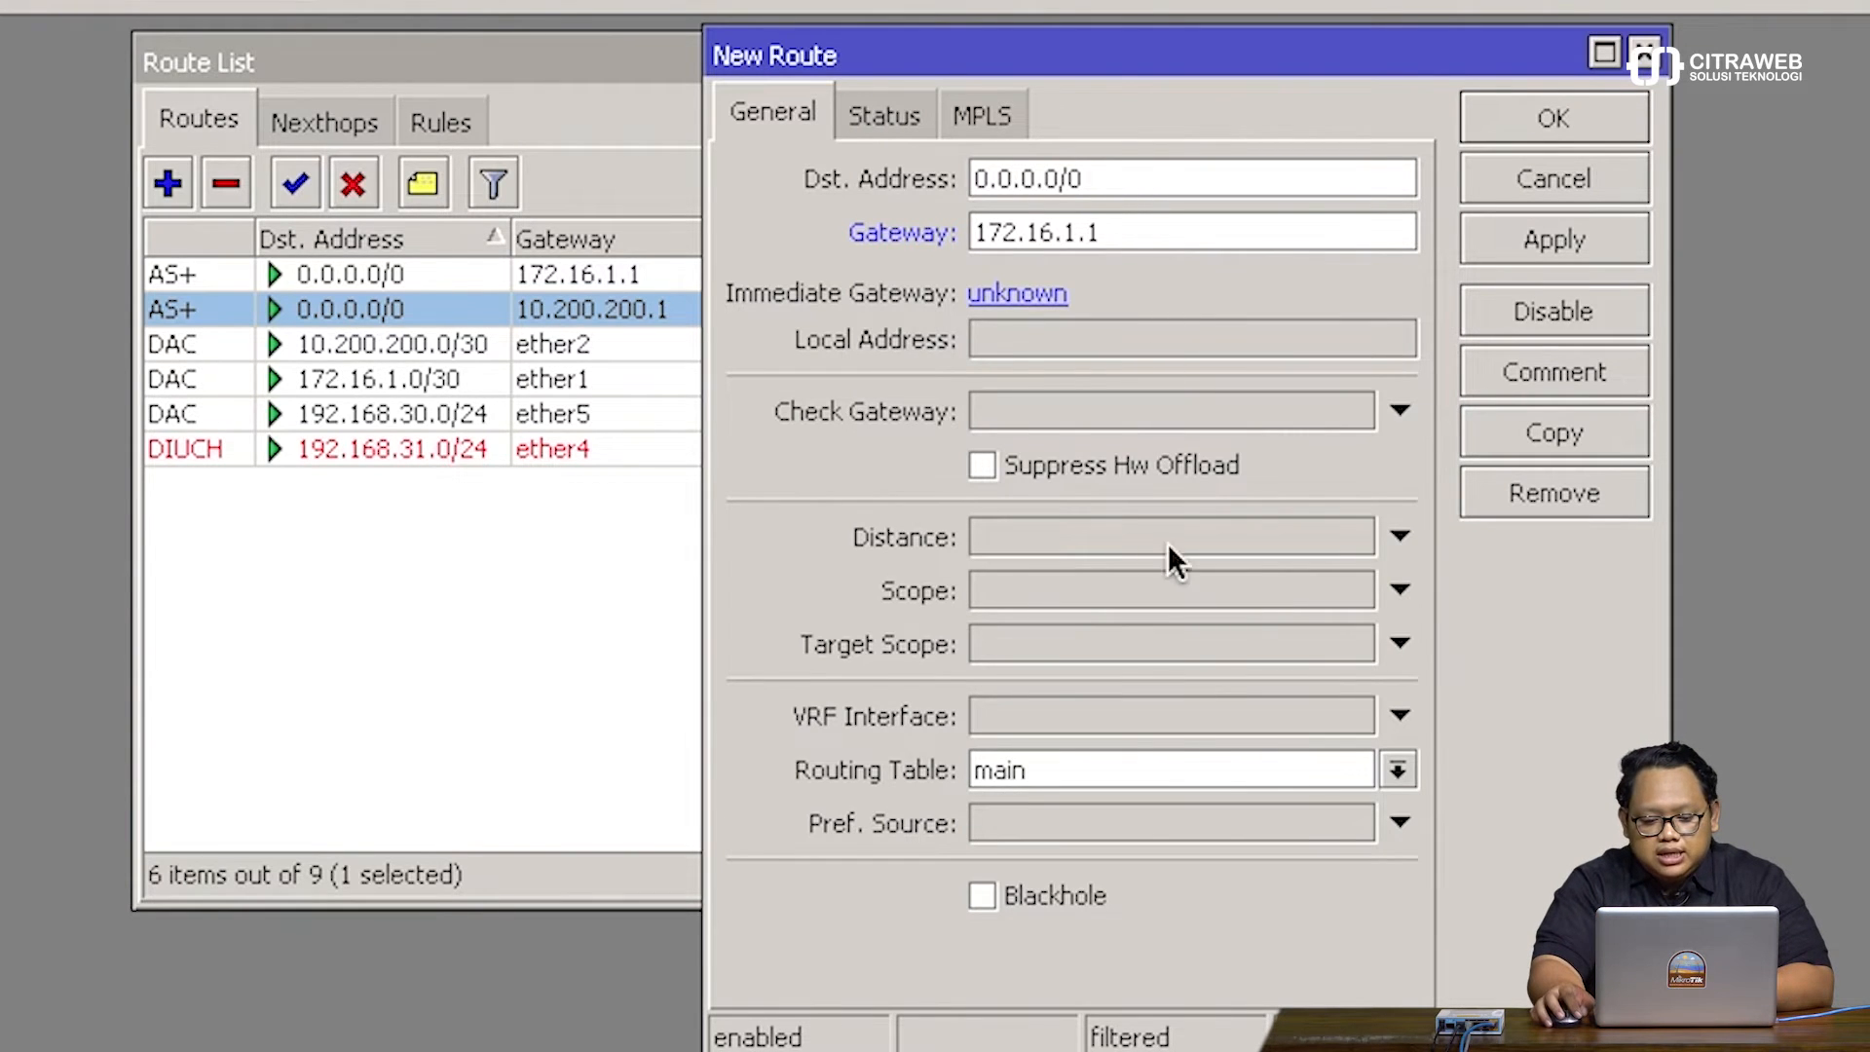
pyautogui.click(1396, 770)
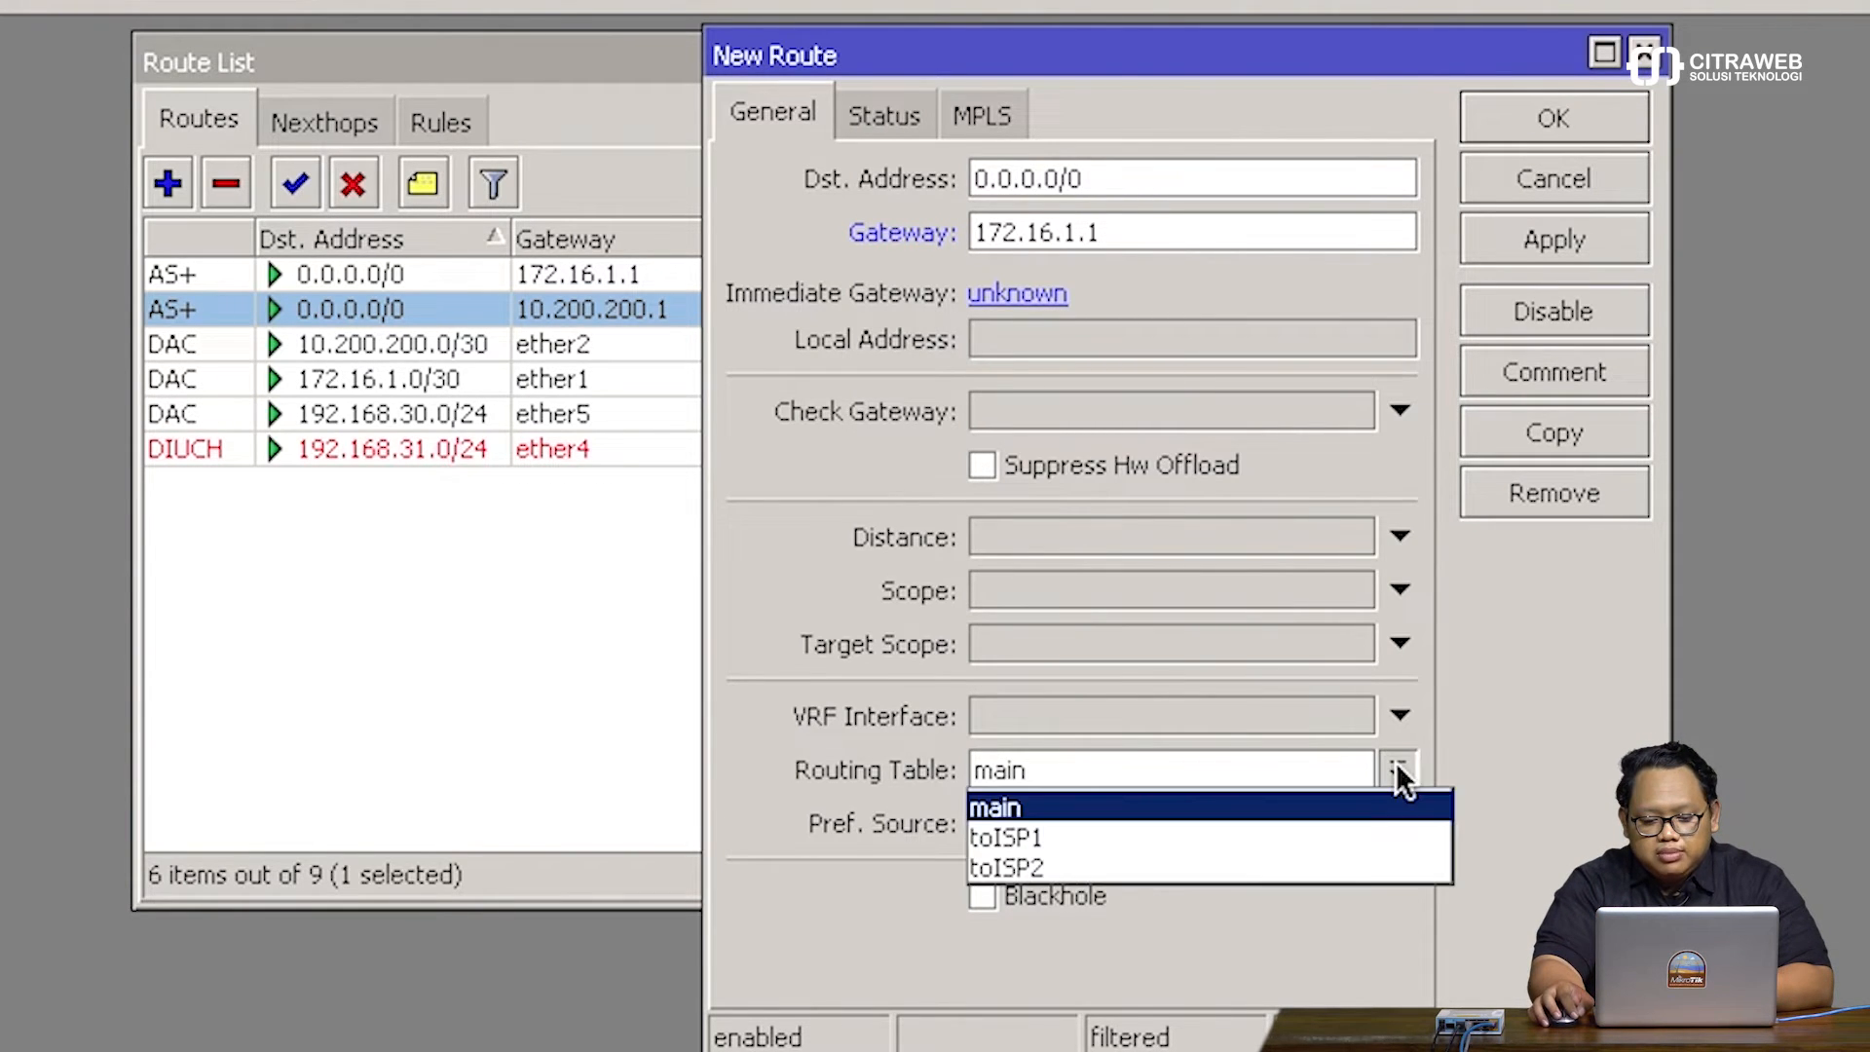
pyautogui.click(1304, 837)
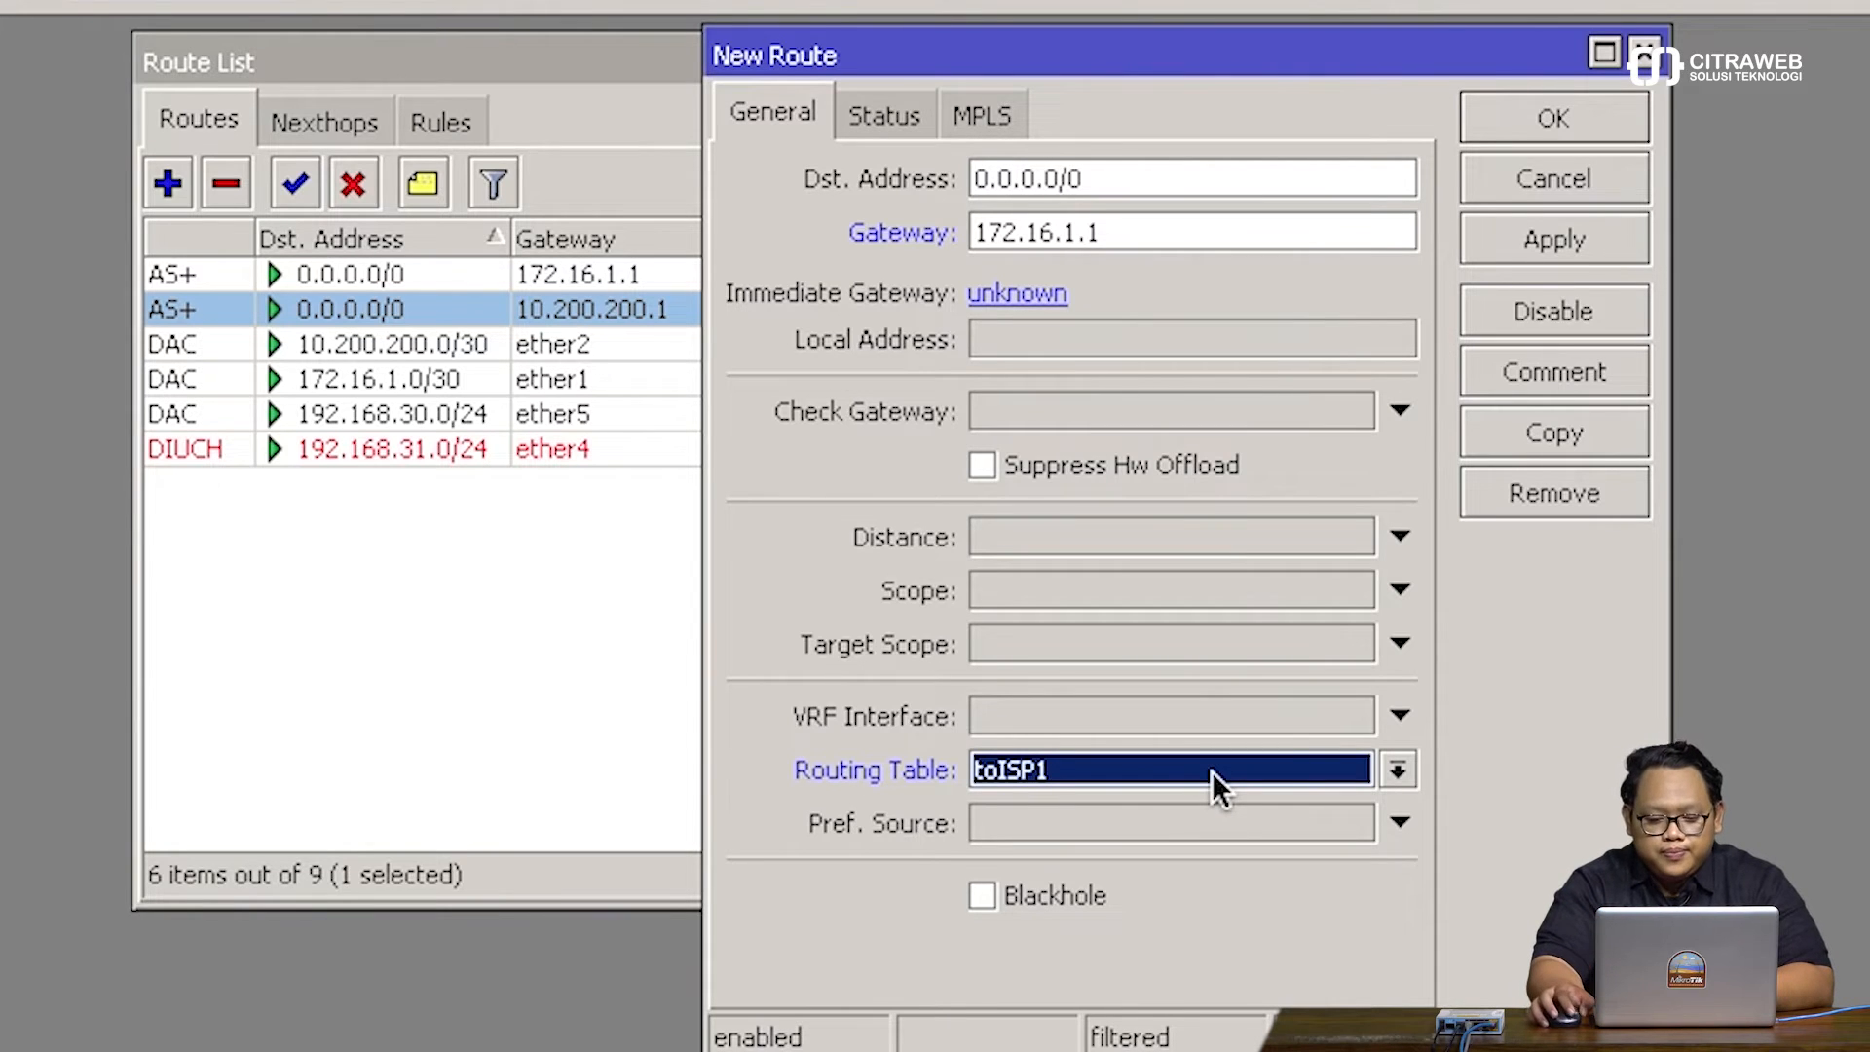
pyautogui.click(1528, 250)
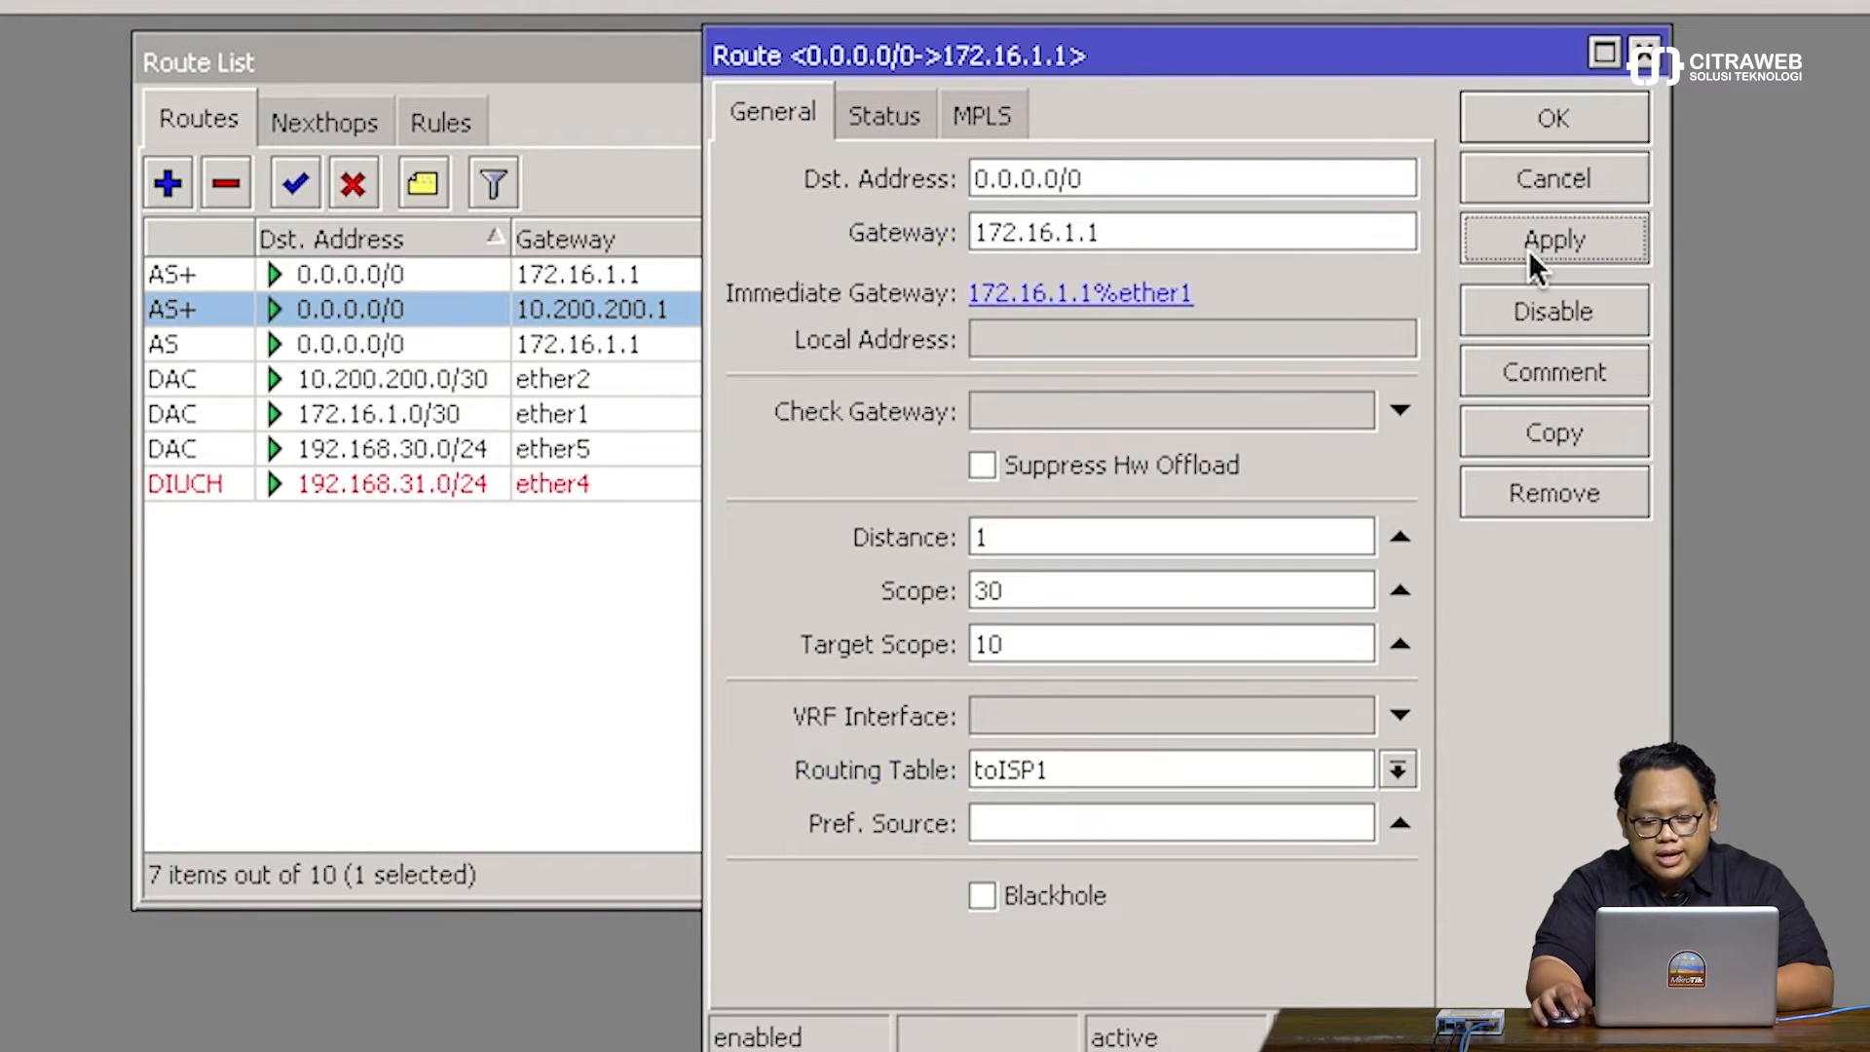
pyautogui.click(1547, 121)
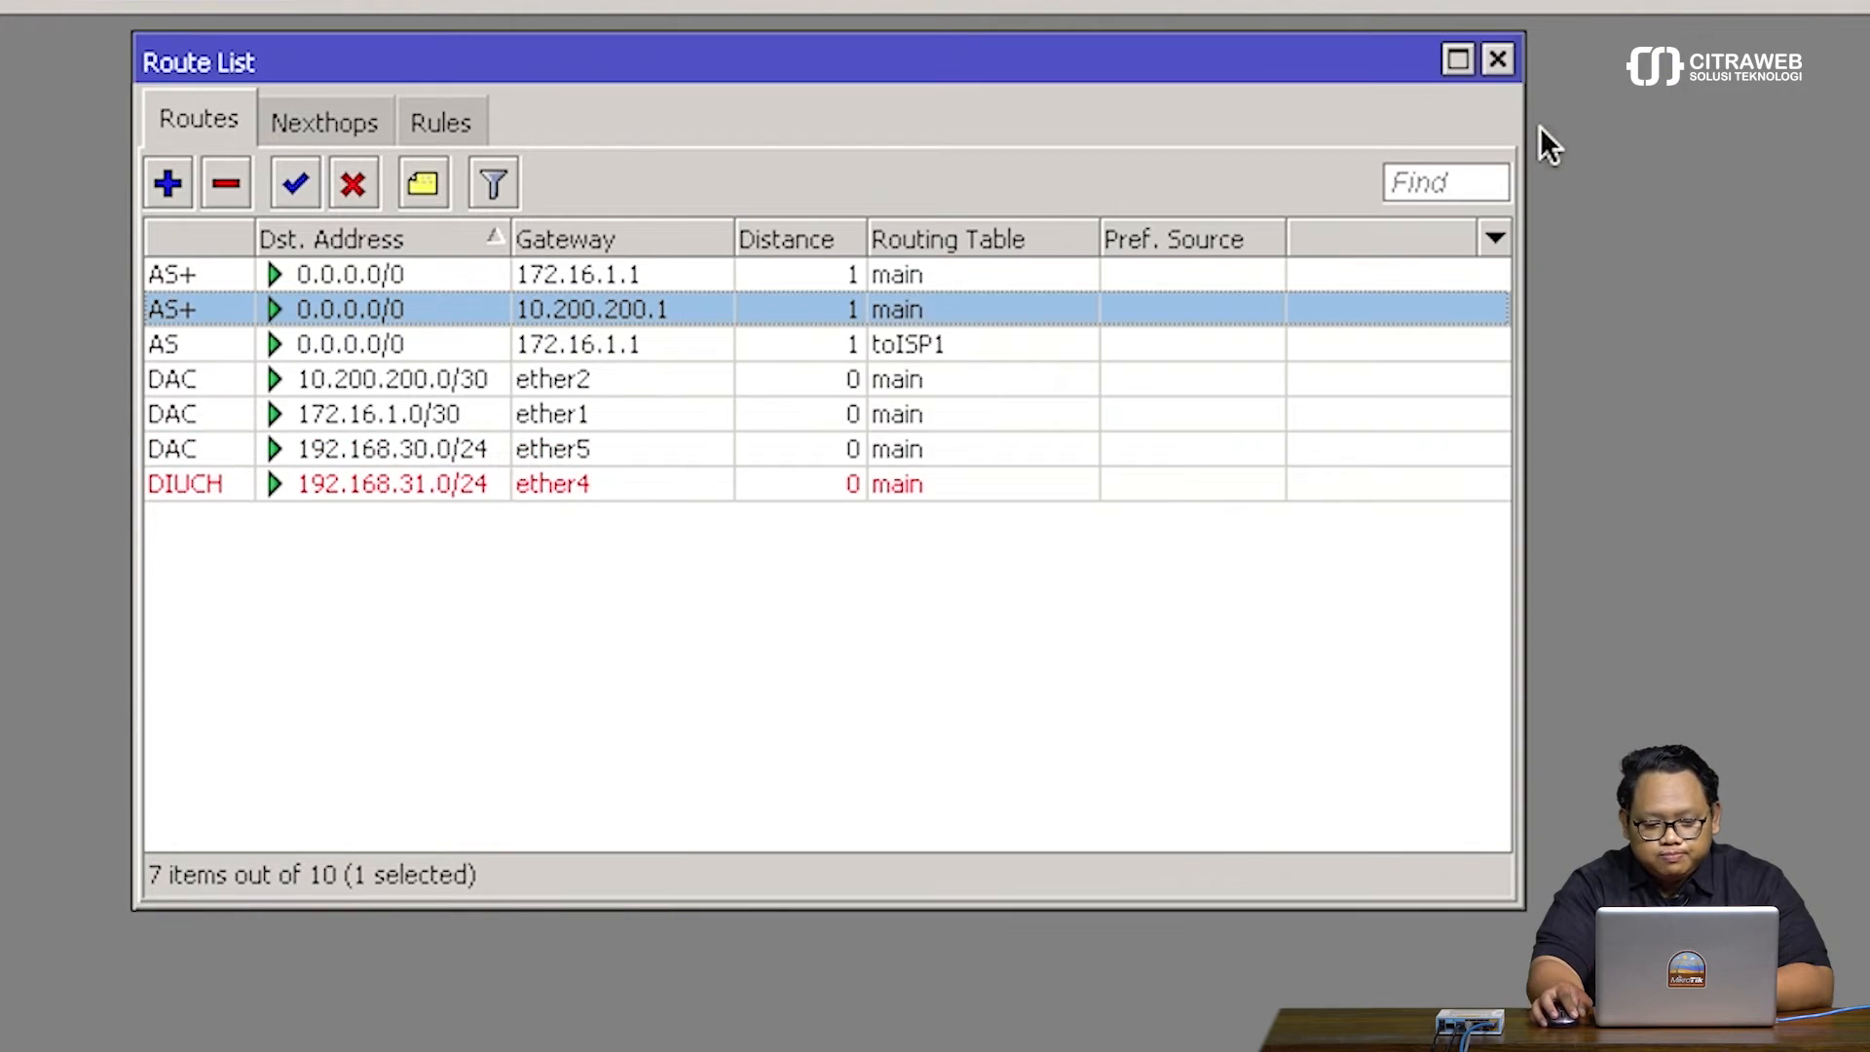
# Add another default route for 0.0.0.0/0 through gateway 10.200.200.1 in routing table toISP2
pyautogui.click(164, 198)
pyautogui.click(1089, 230)
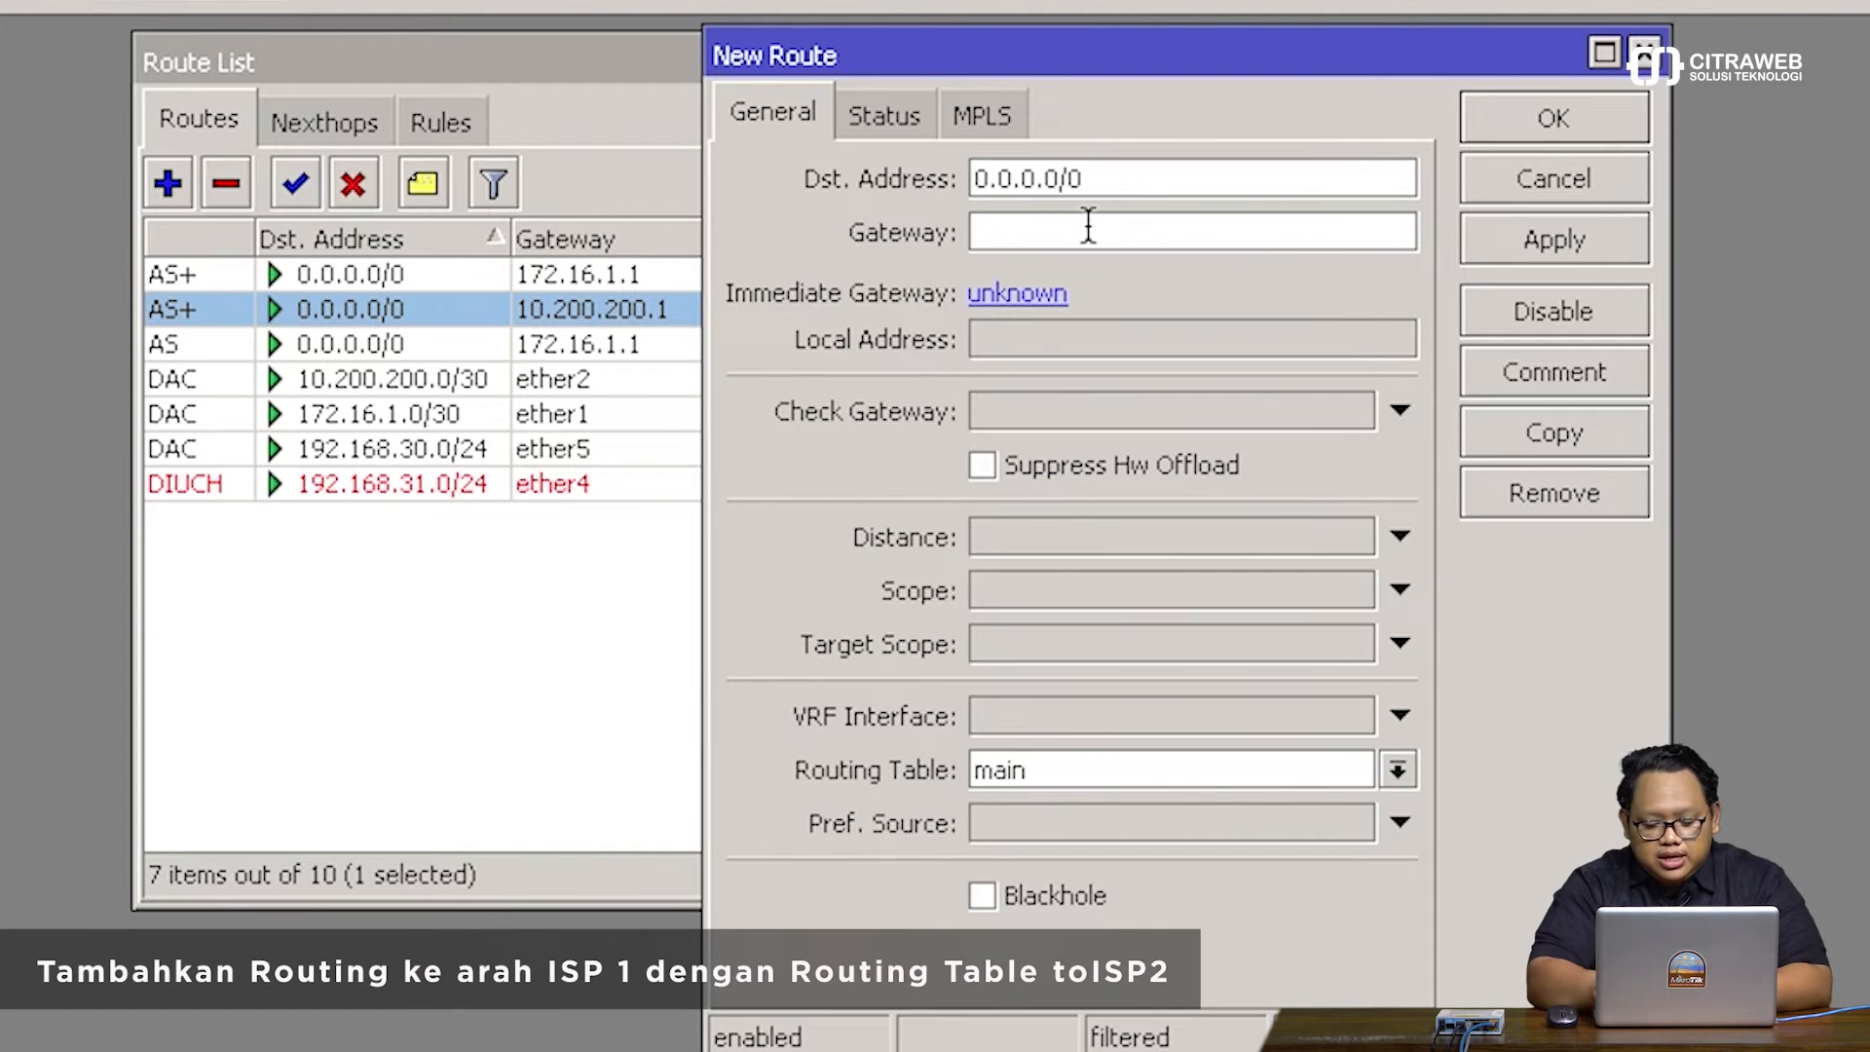
pyautogui.write('10.200.2')
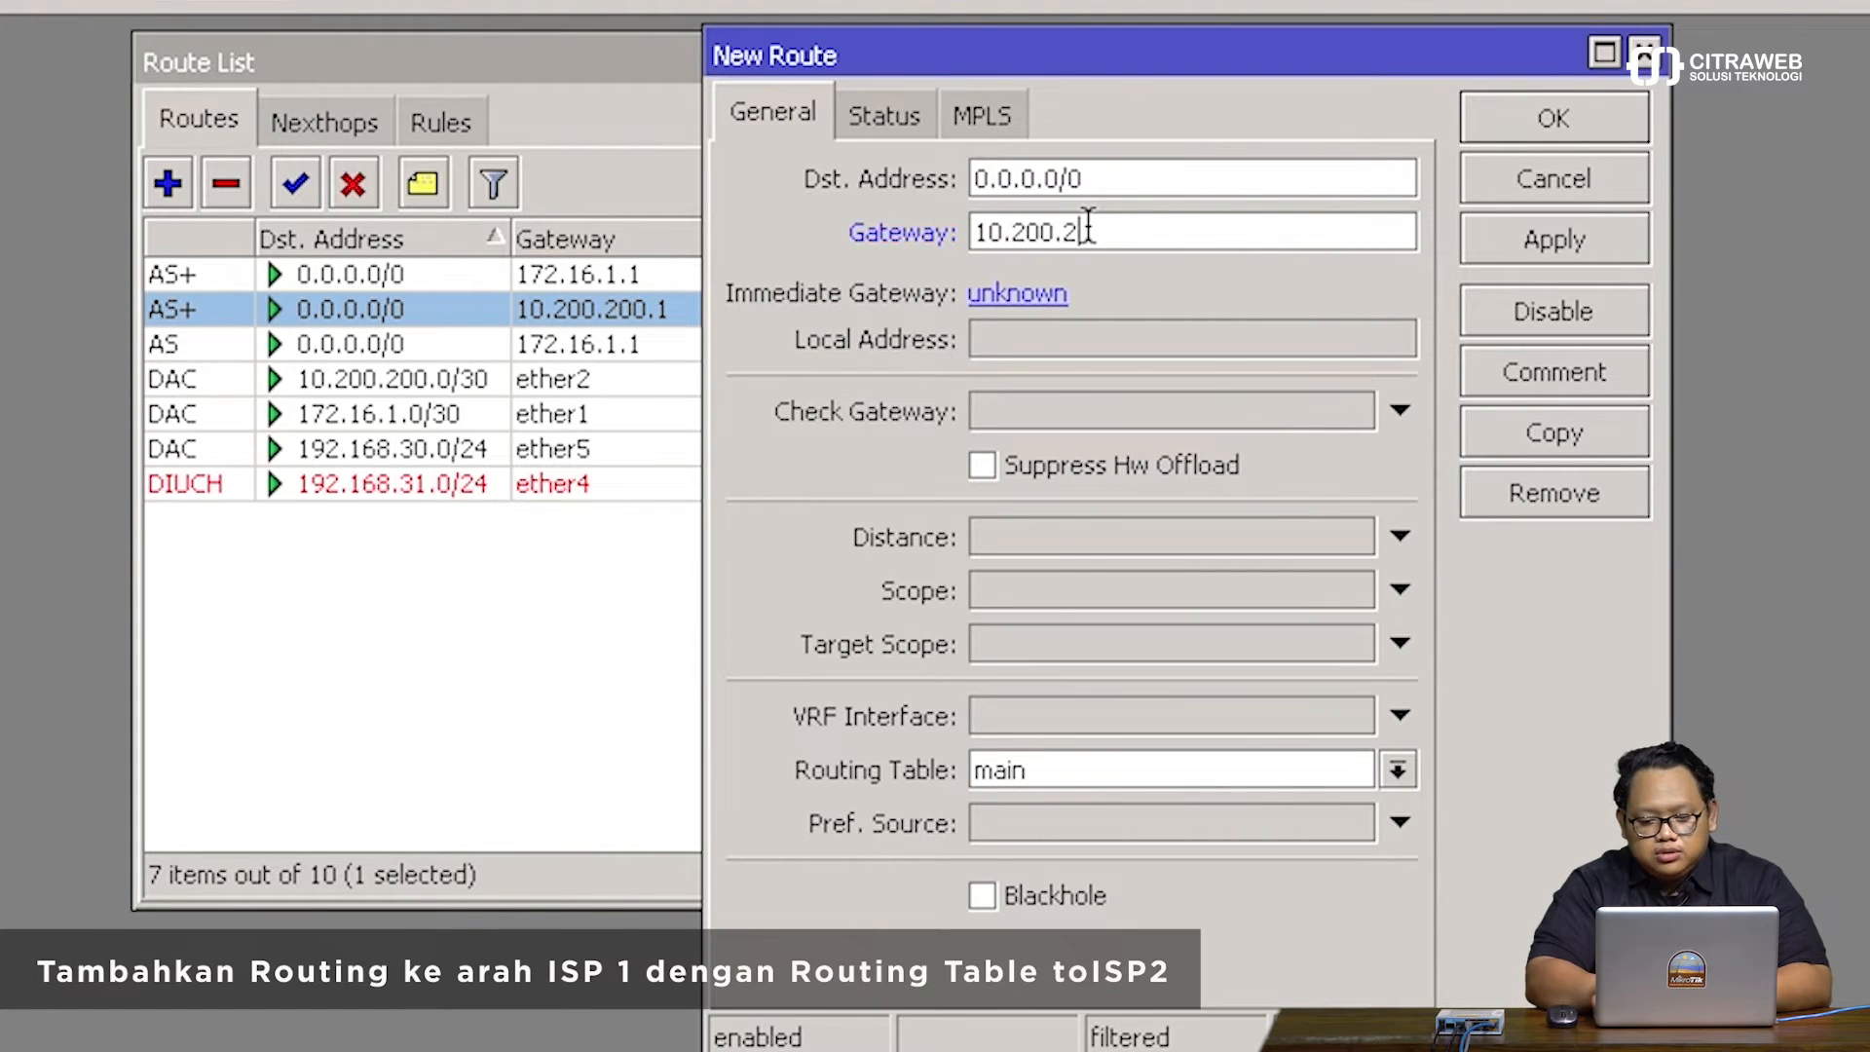
pyautogui.write('00.1')
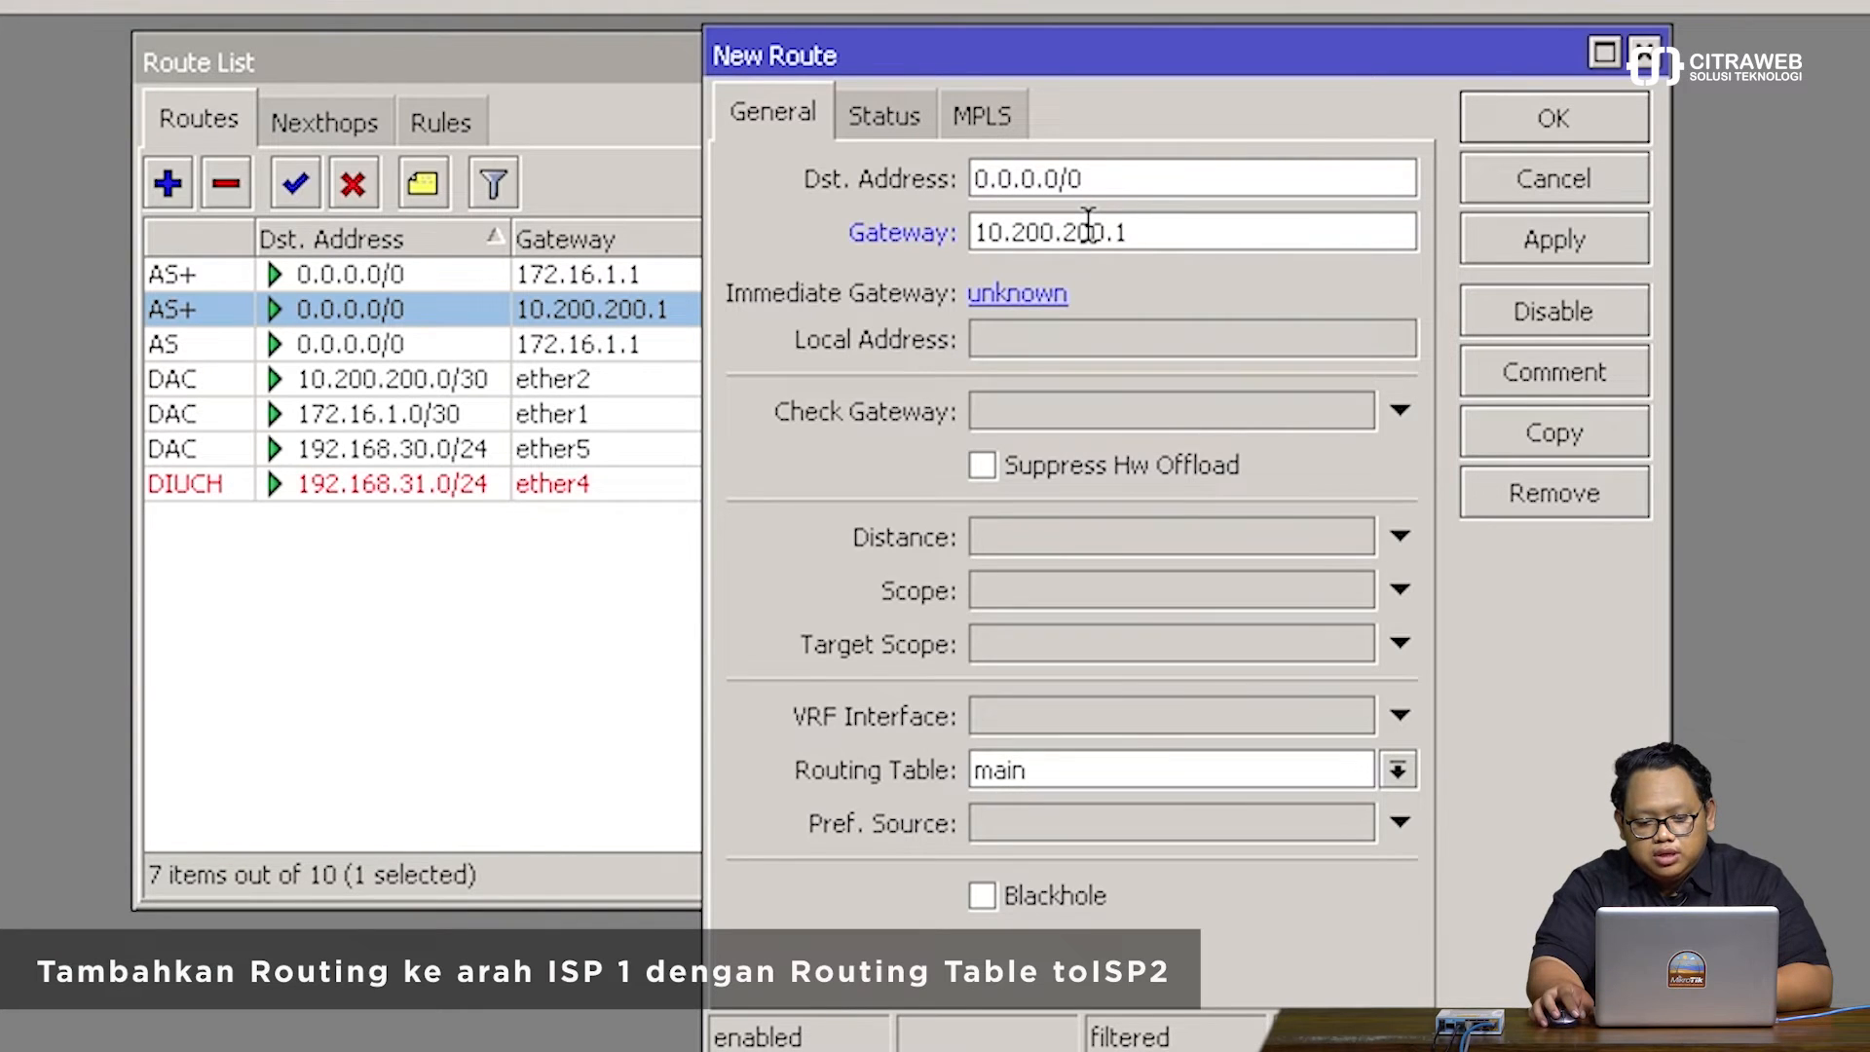
pyautogui.click(1144, 776)
pyautogui.click(1120, 869)
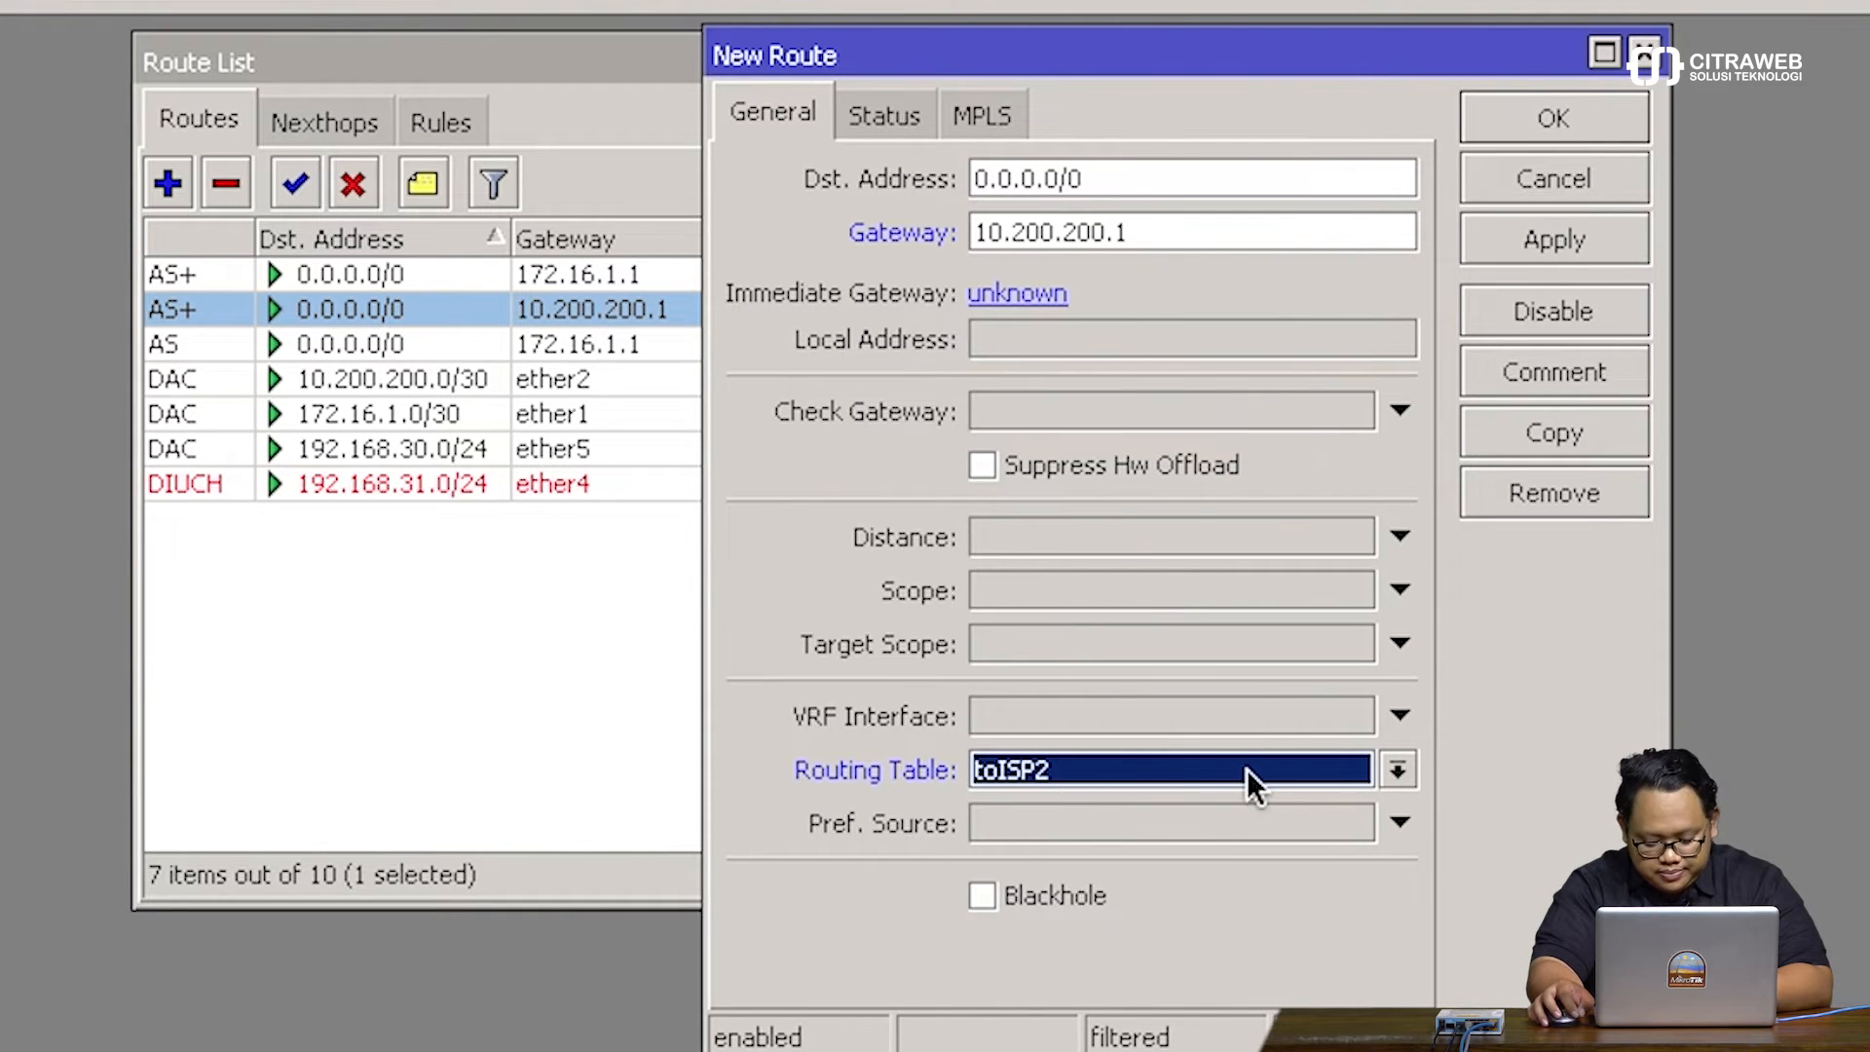
pyautogui.click(1551, 243)
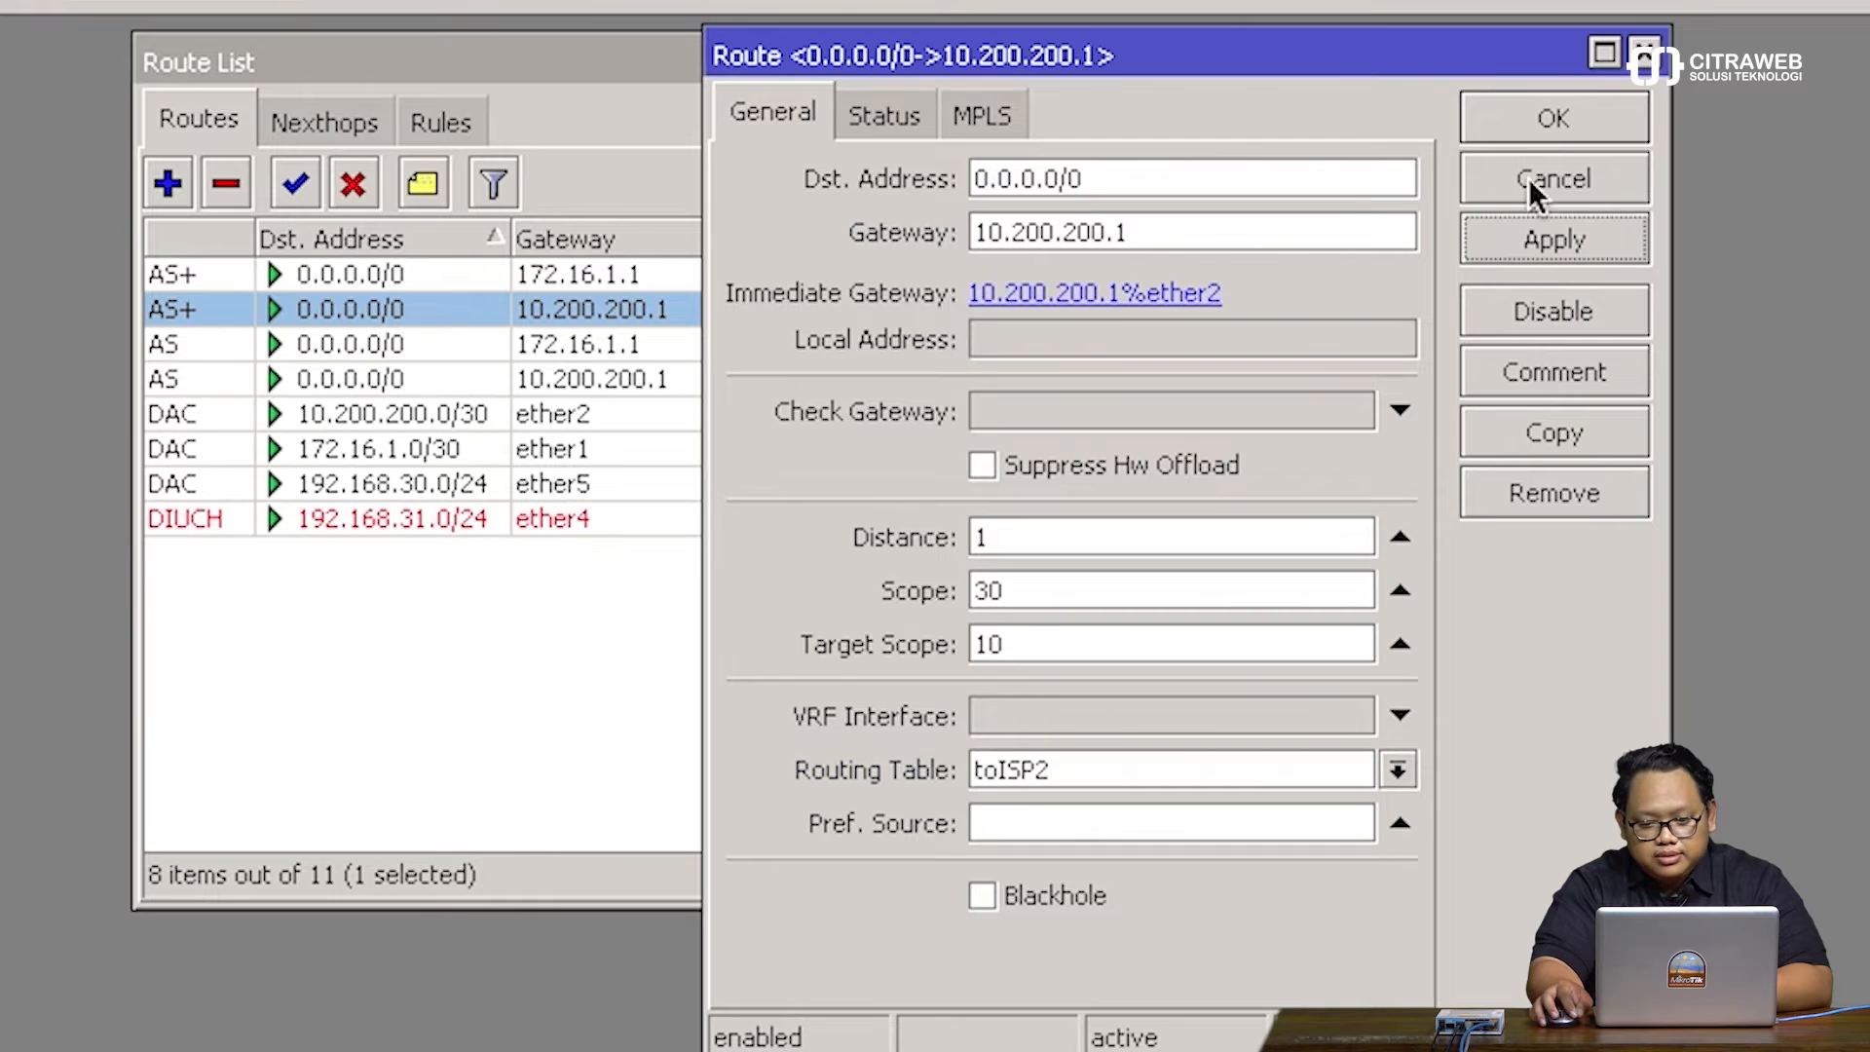
pyautogui.click(1531, 125)
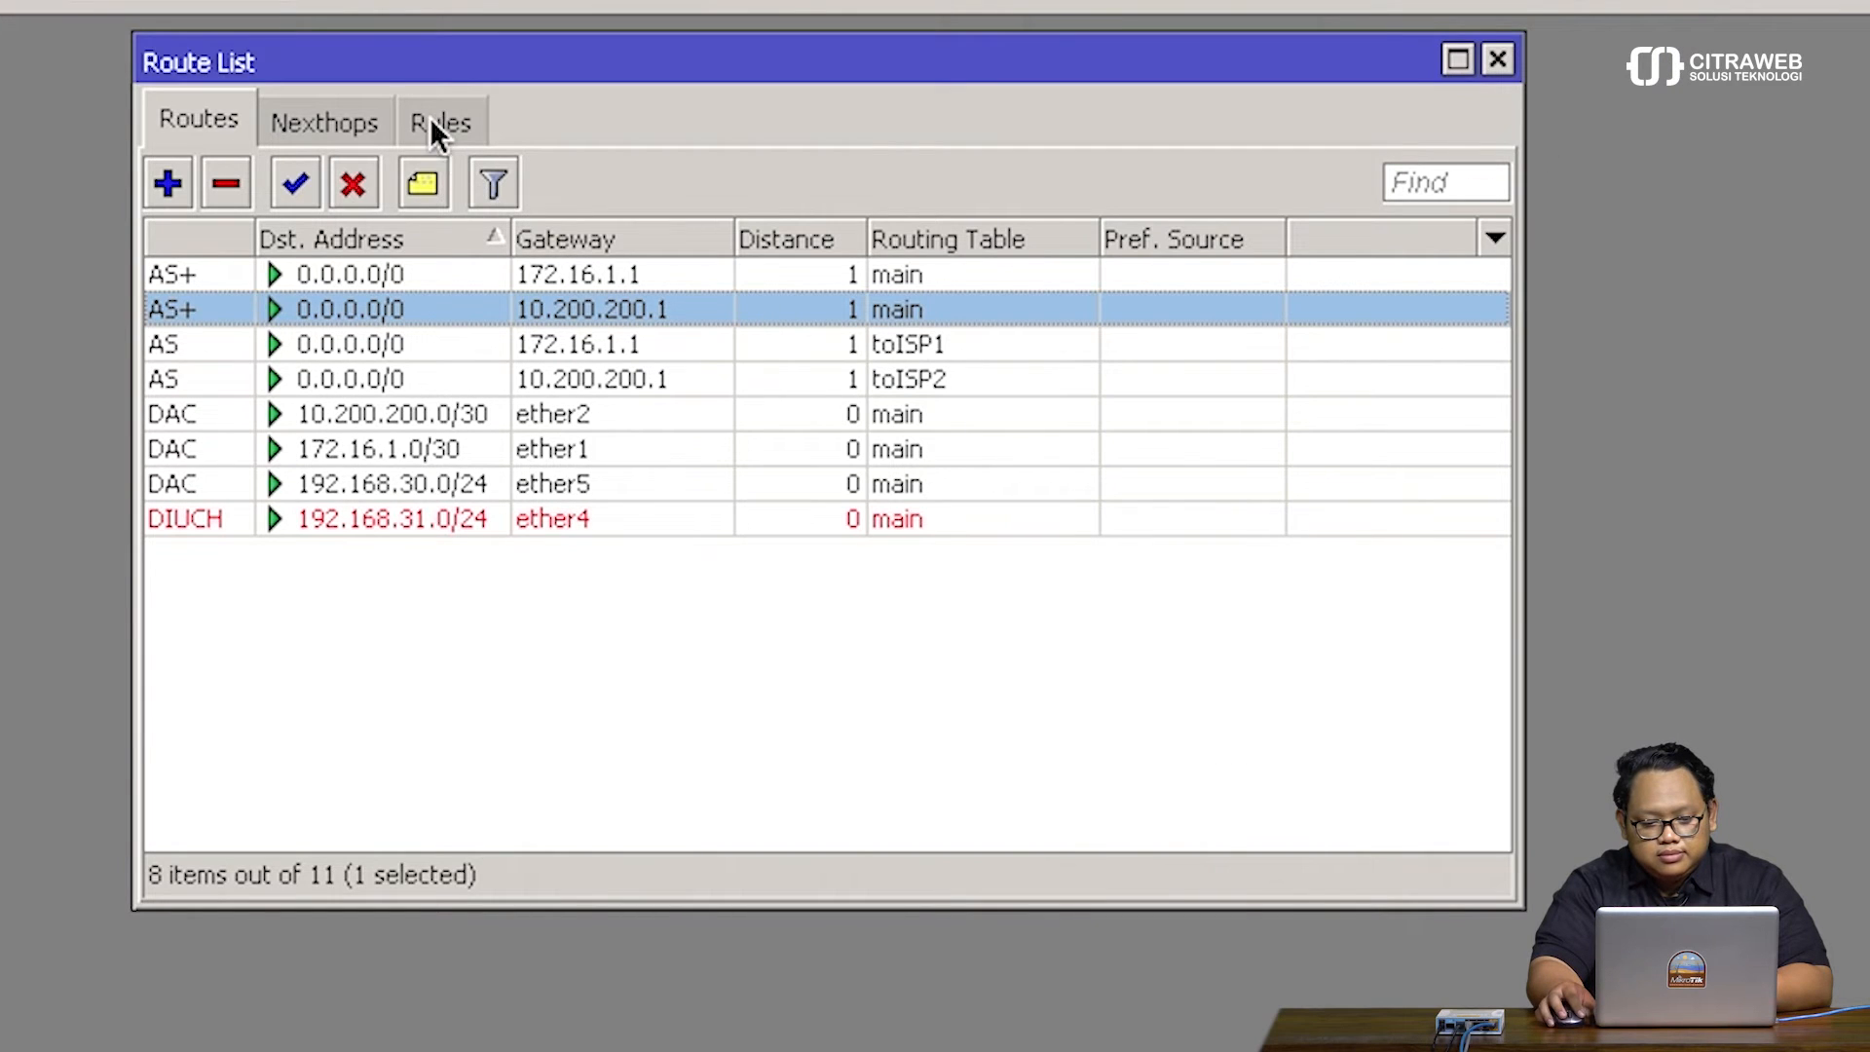
# Compare the gateway, distance and routing table of the two main-table default routes with the newly added ones
pyautogui.click(760, 341)
pyautogui.click(754, 379)
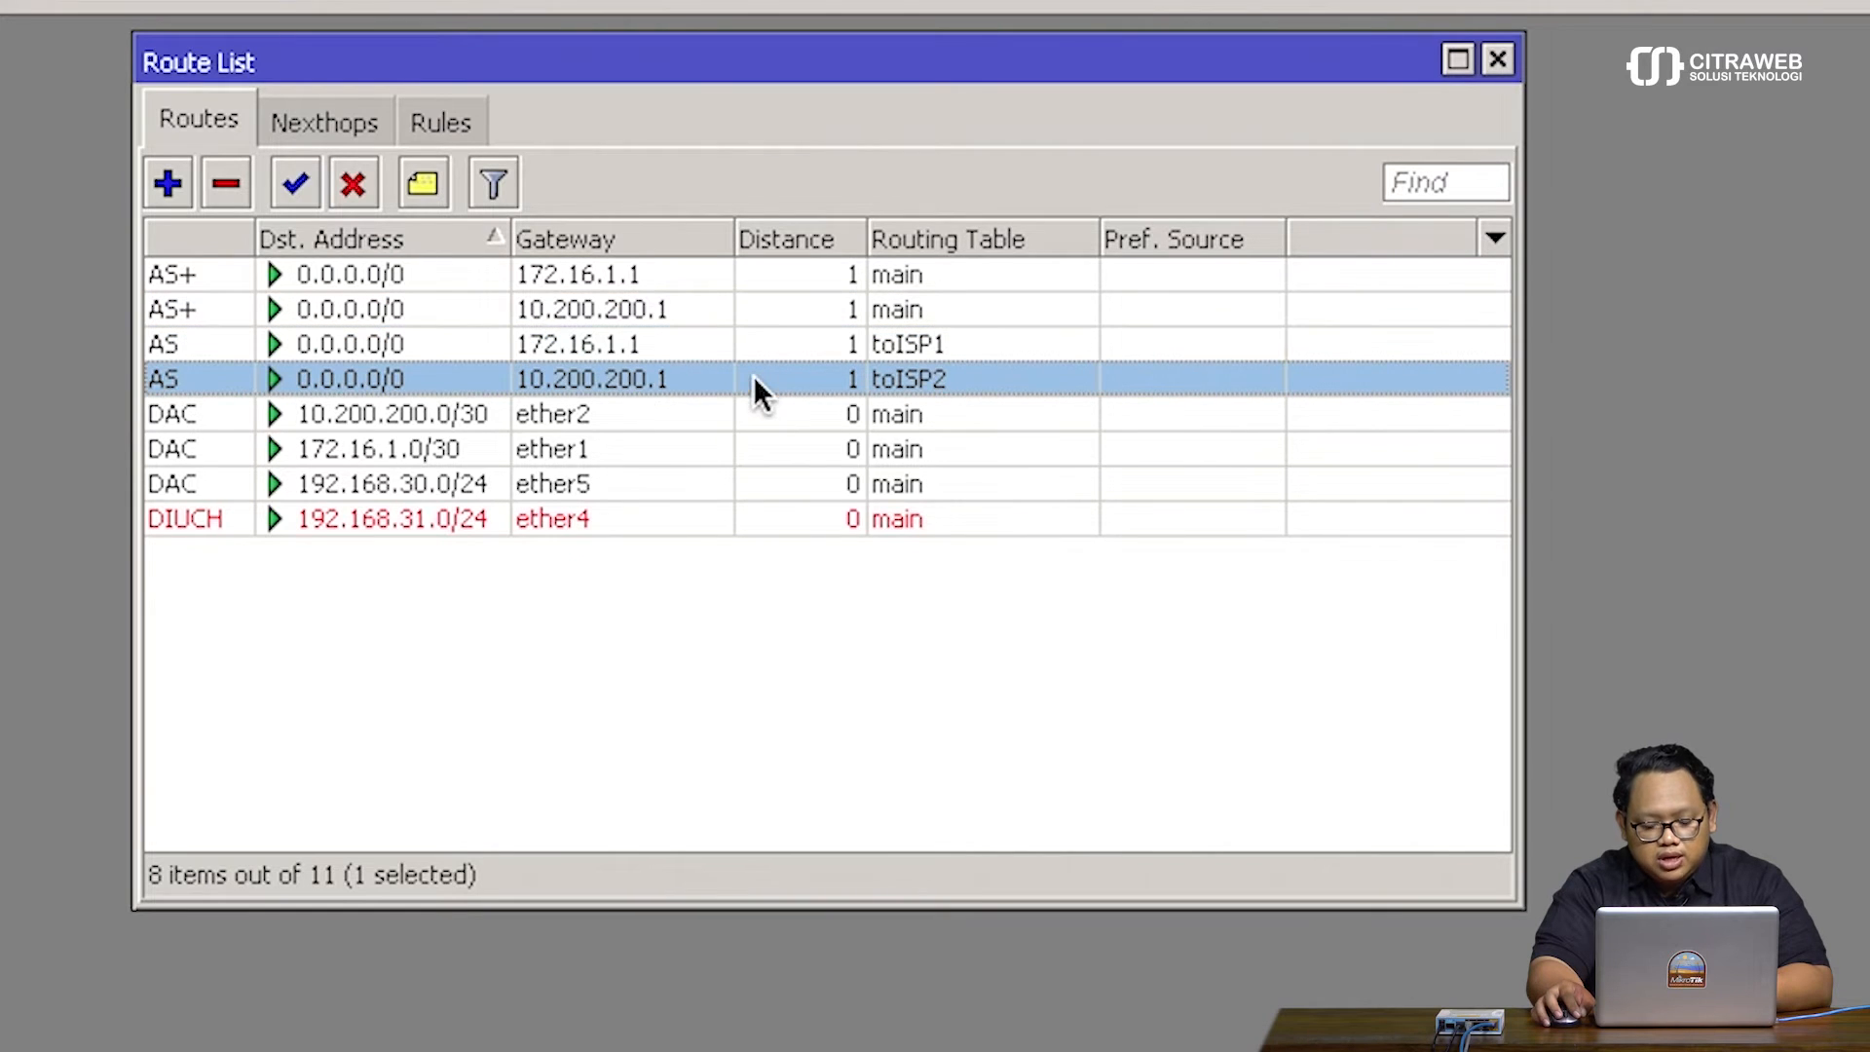
pyautogui.click(383, 308)
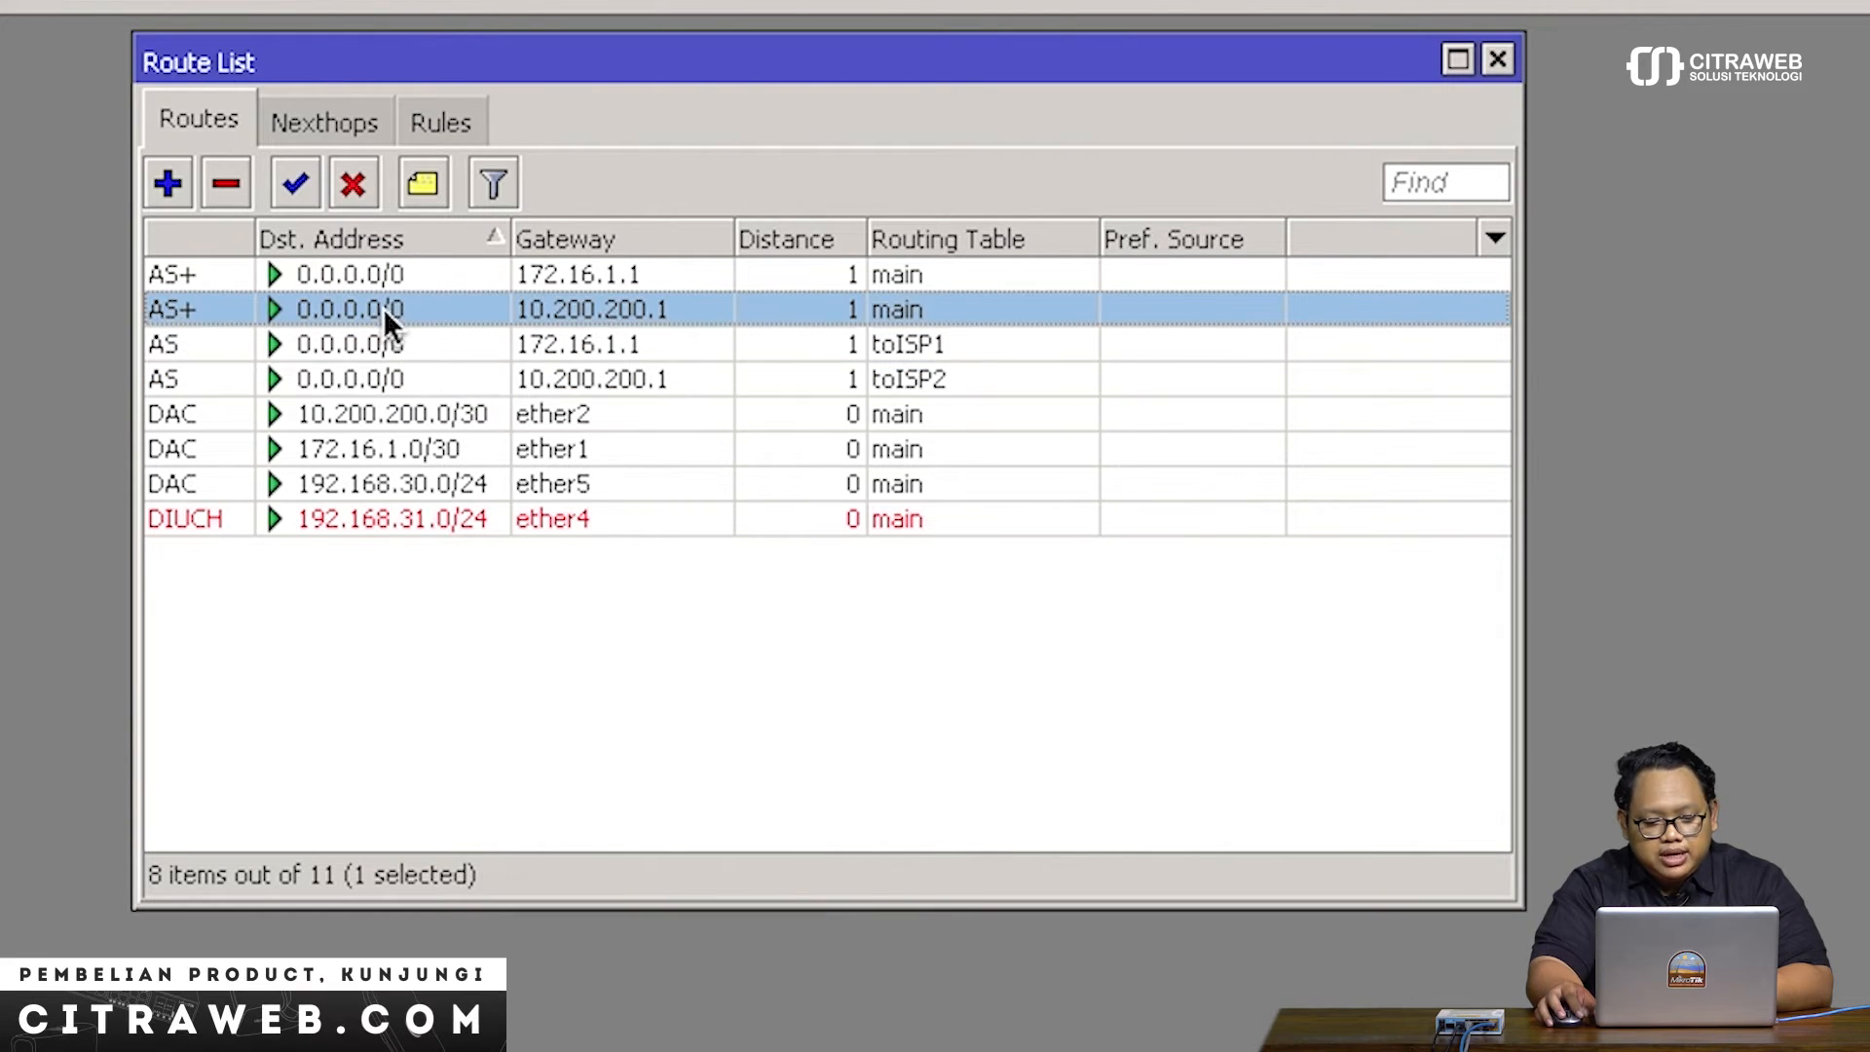
pyautogui.click(385, 273)
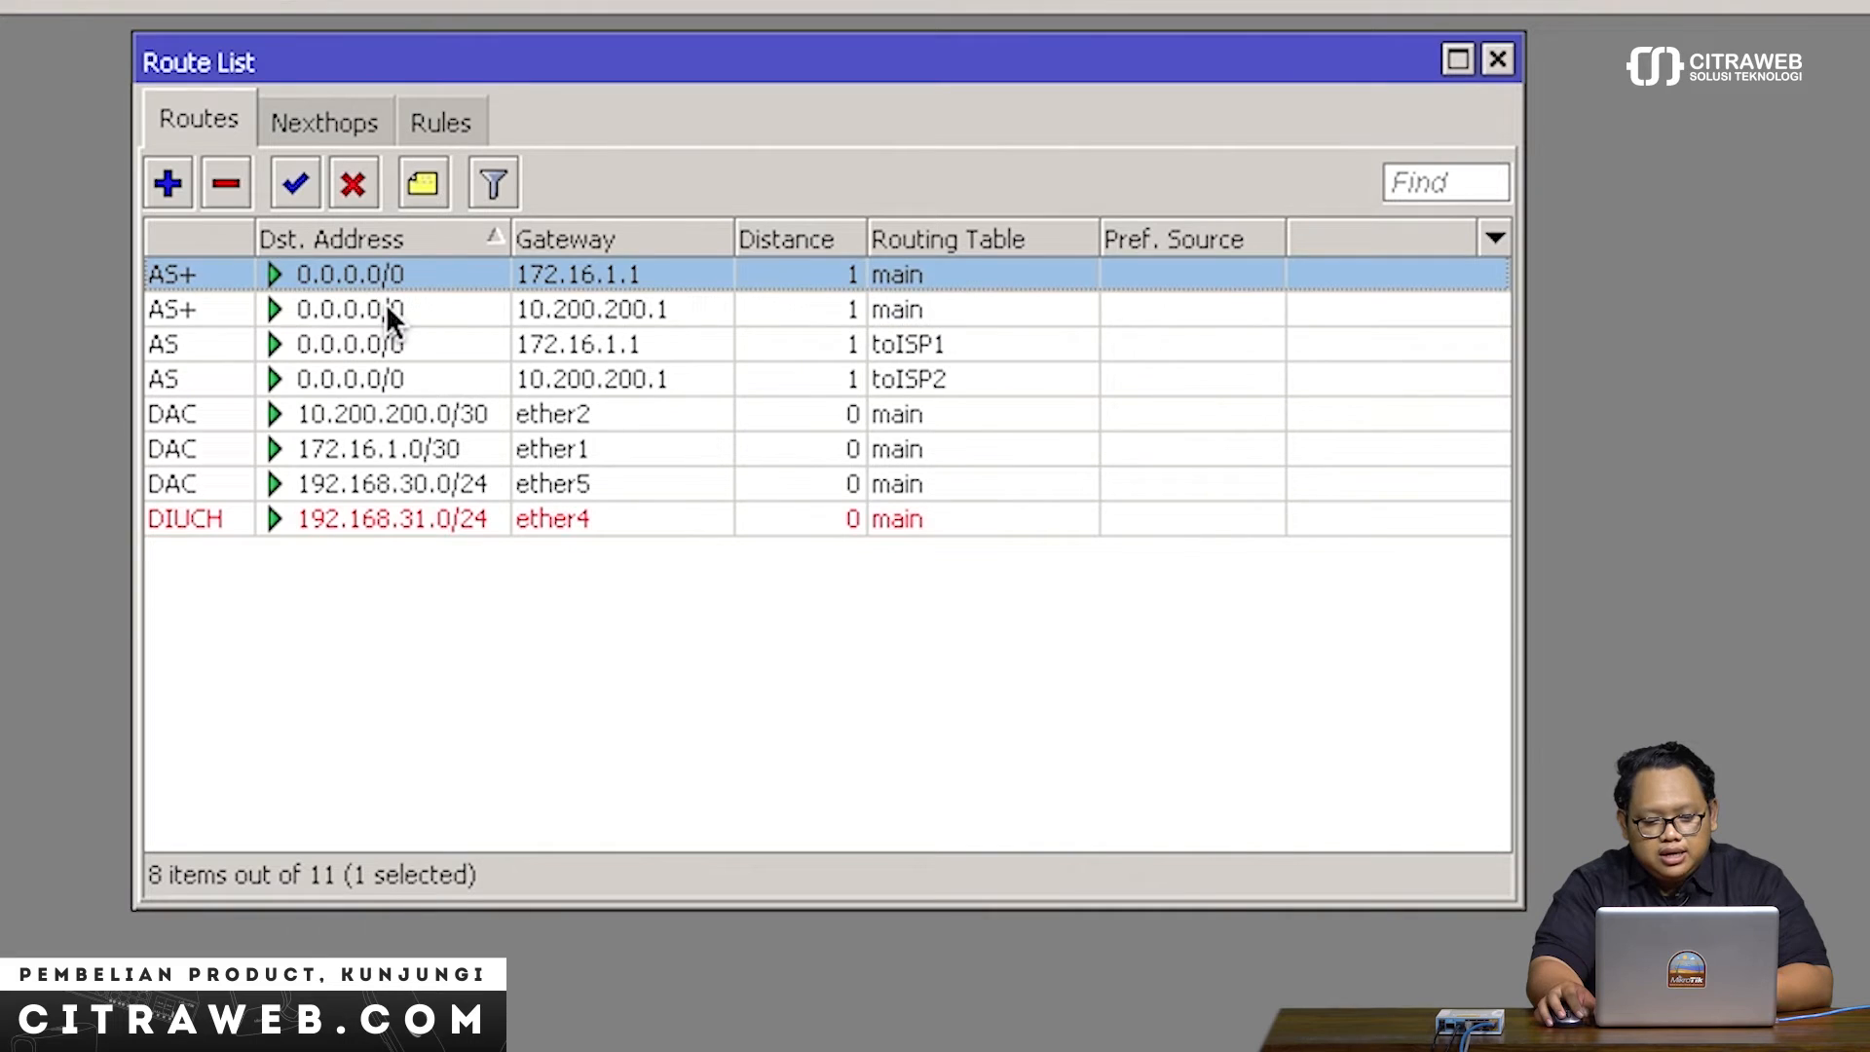
pyautogui.click(387, 307)
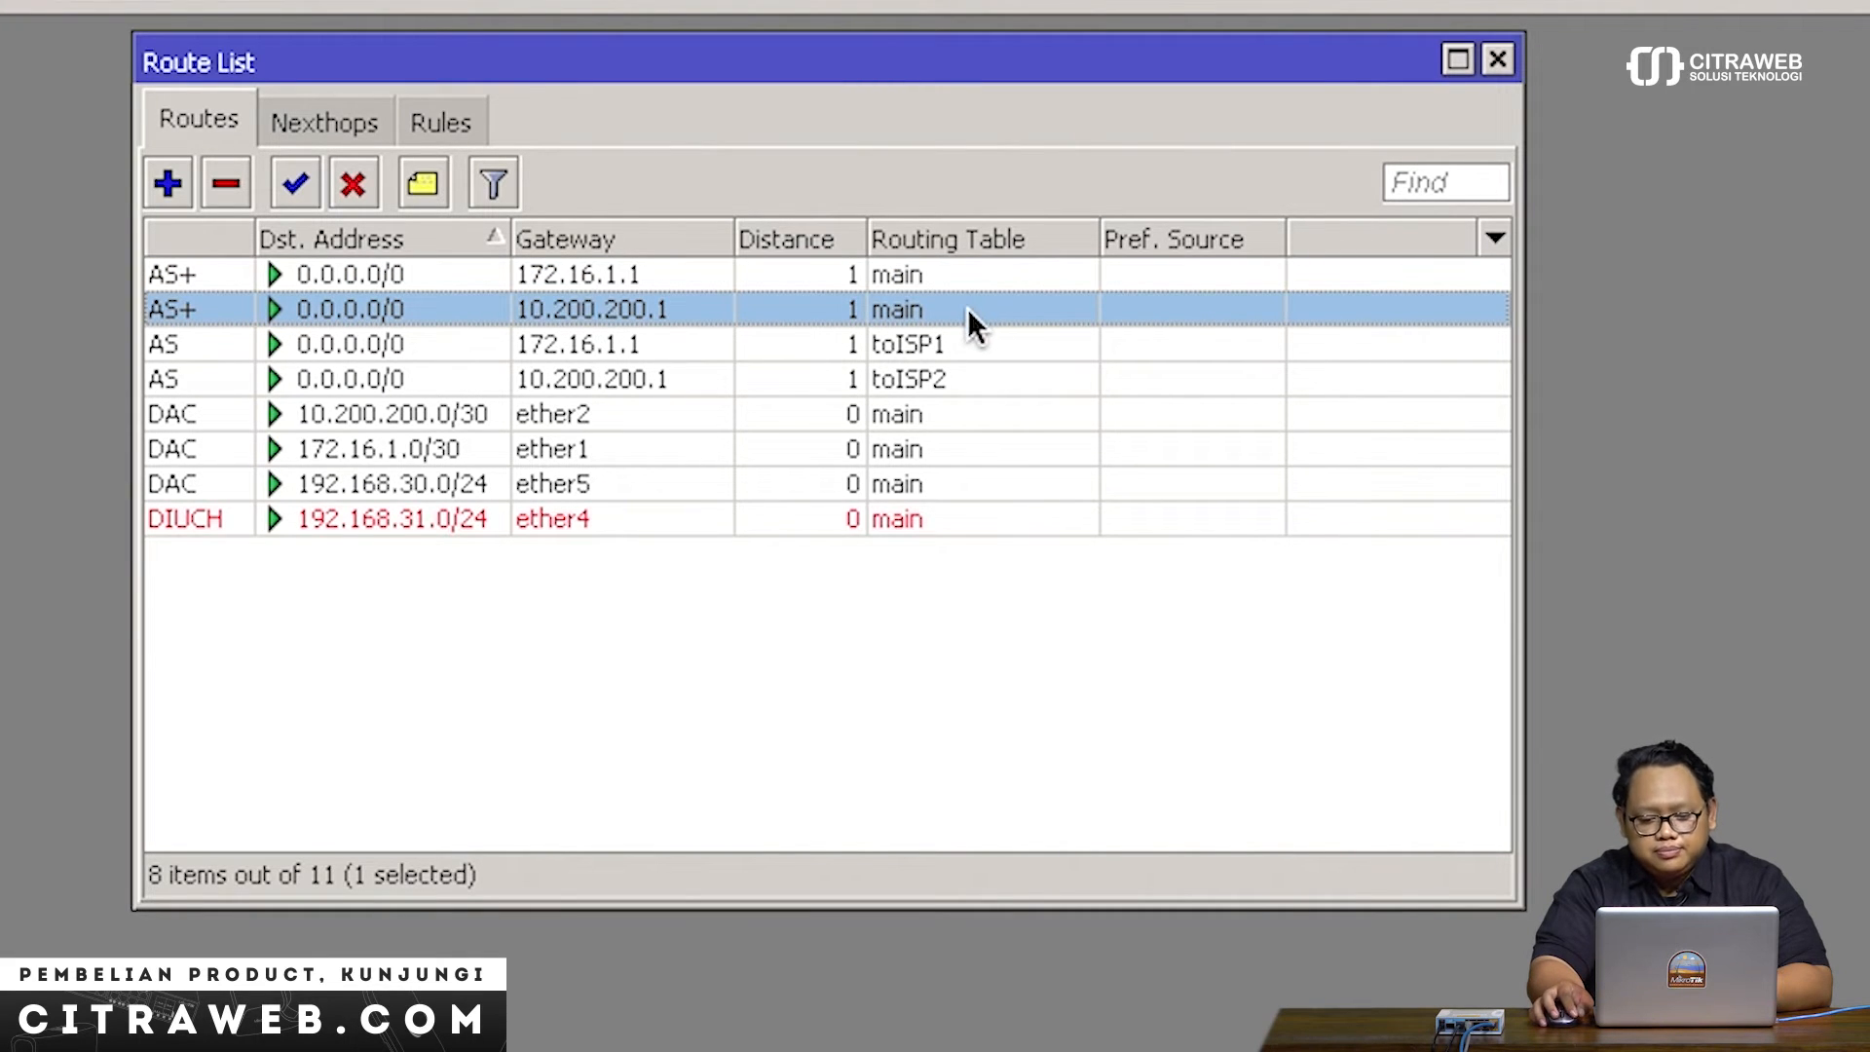
pyautogui.click(850, 275)
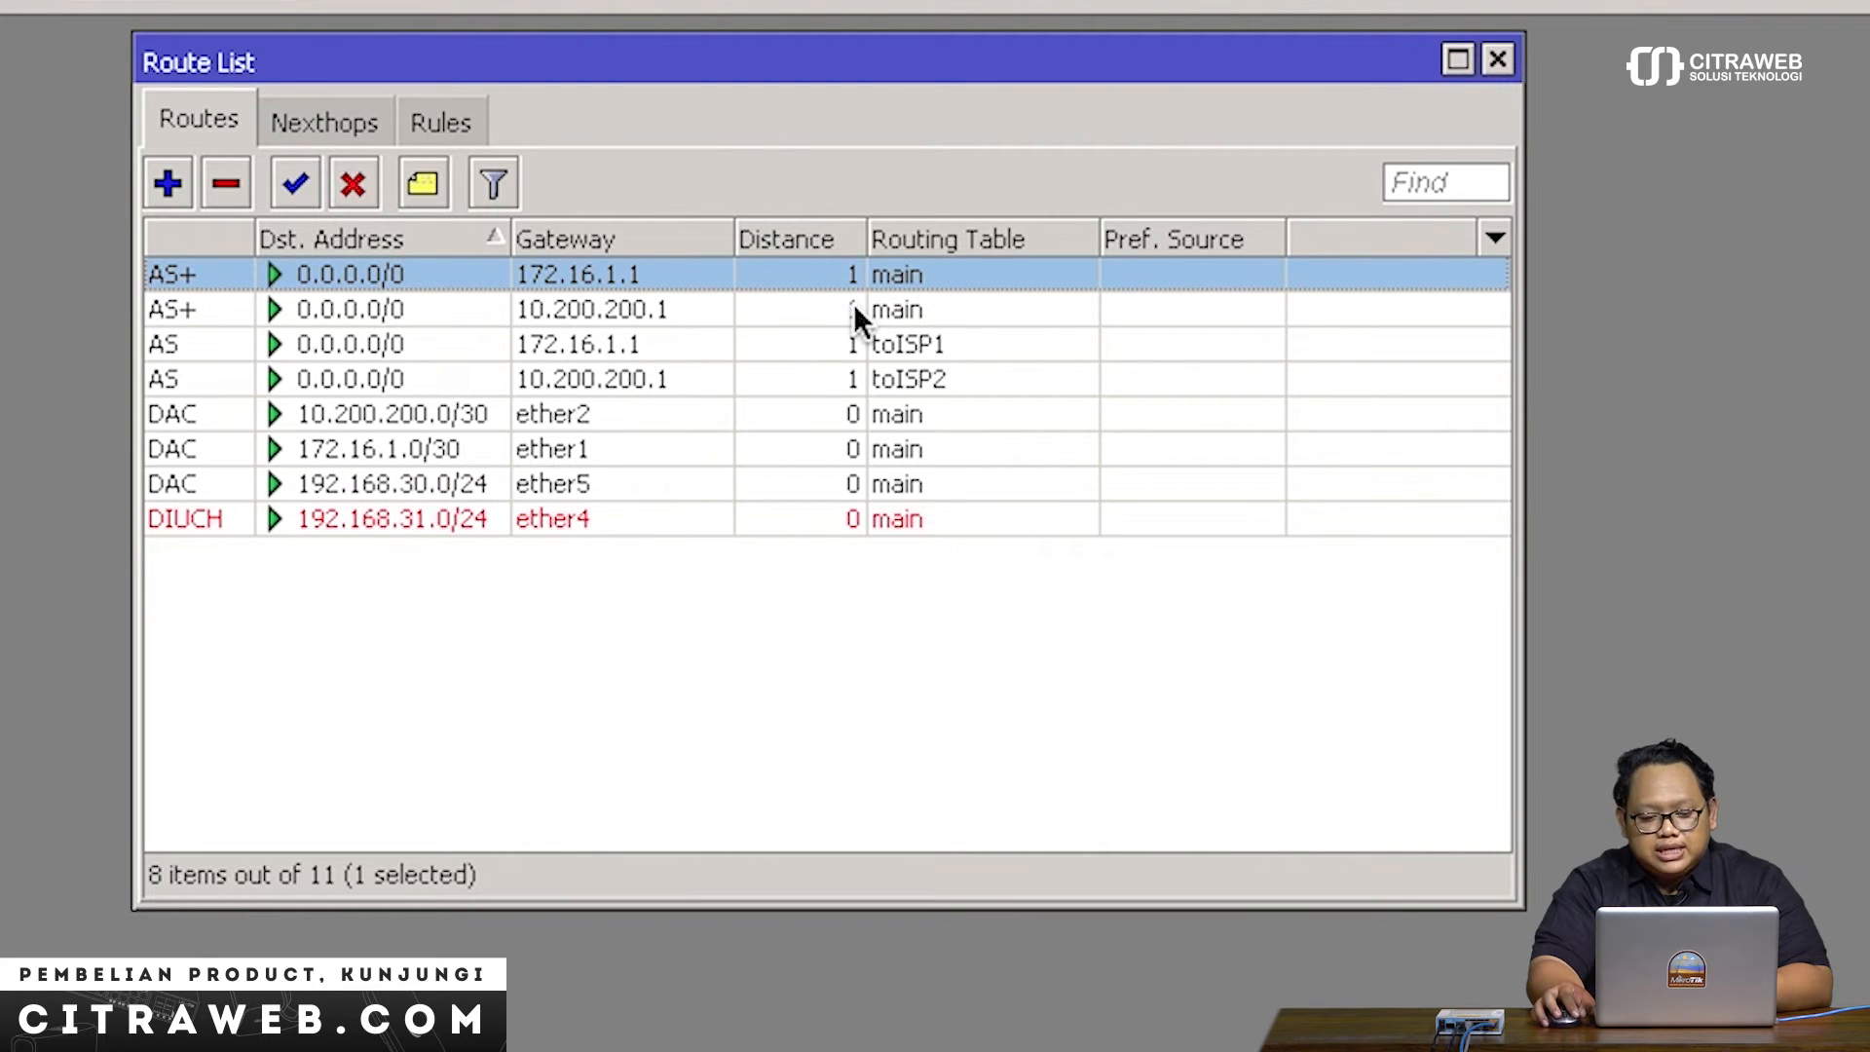
pyautogui.click(853, 308)
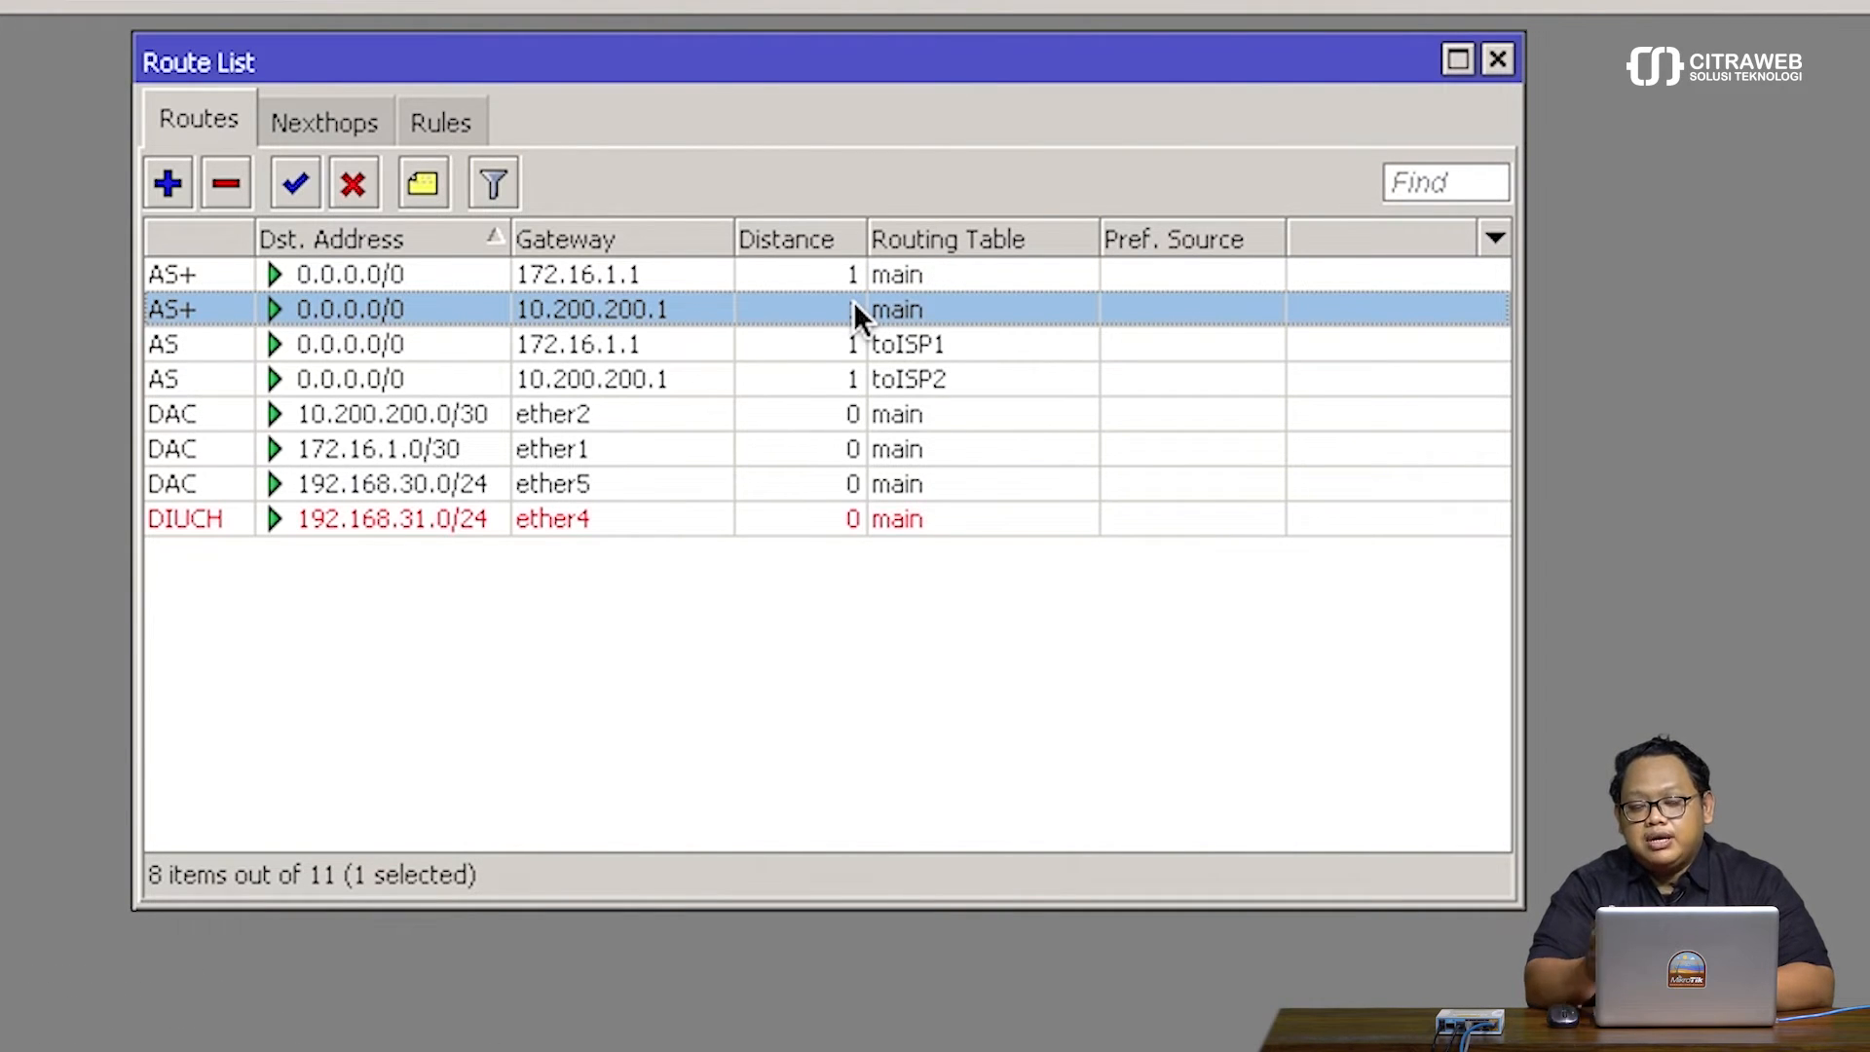
pyautogui.click(624, 274)
pyautogui.click(633, 306)
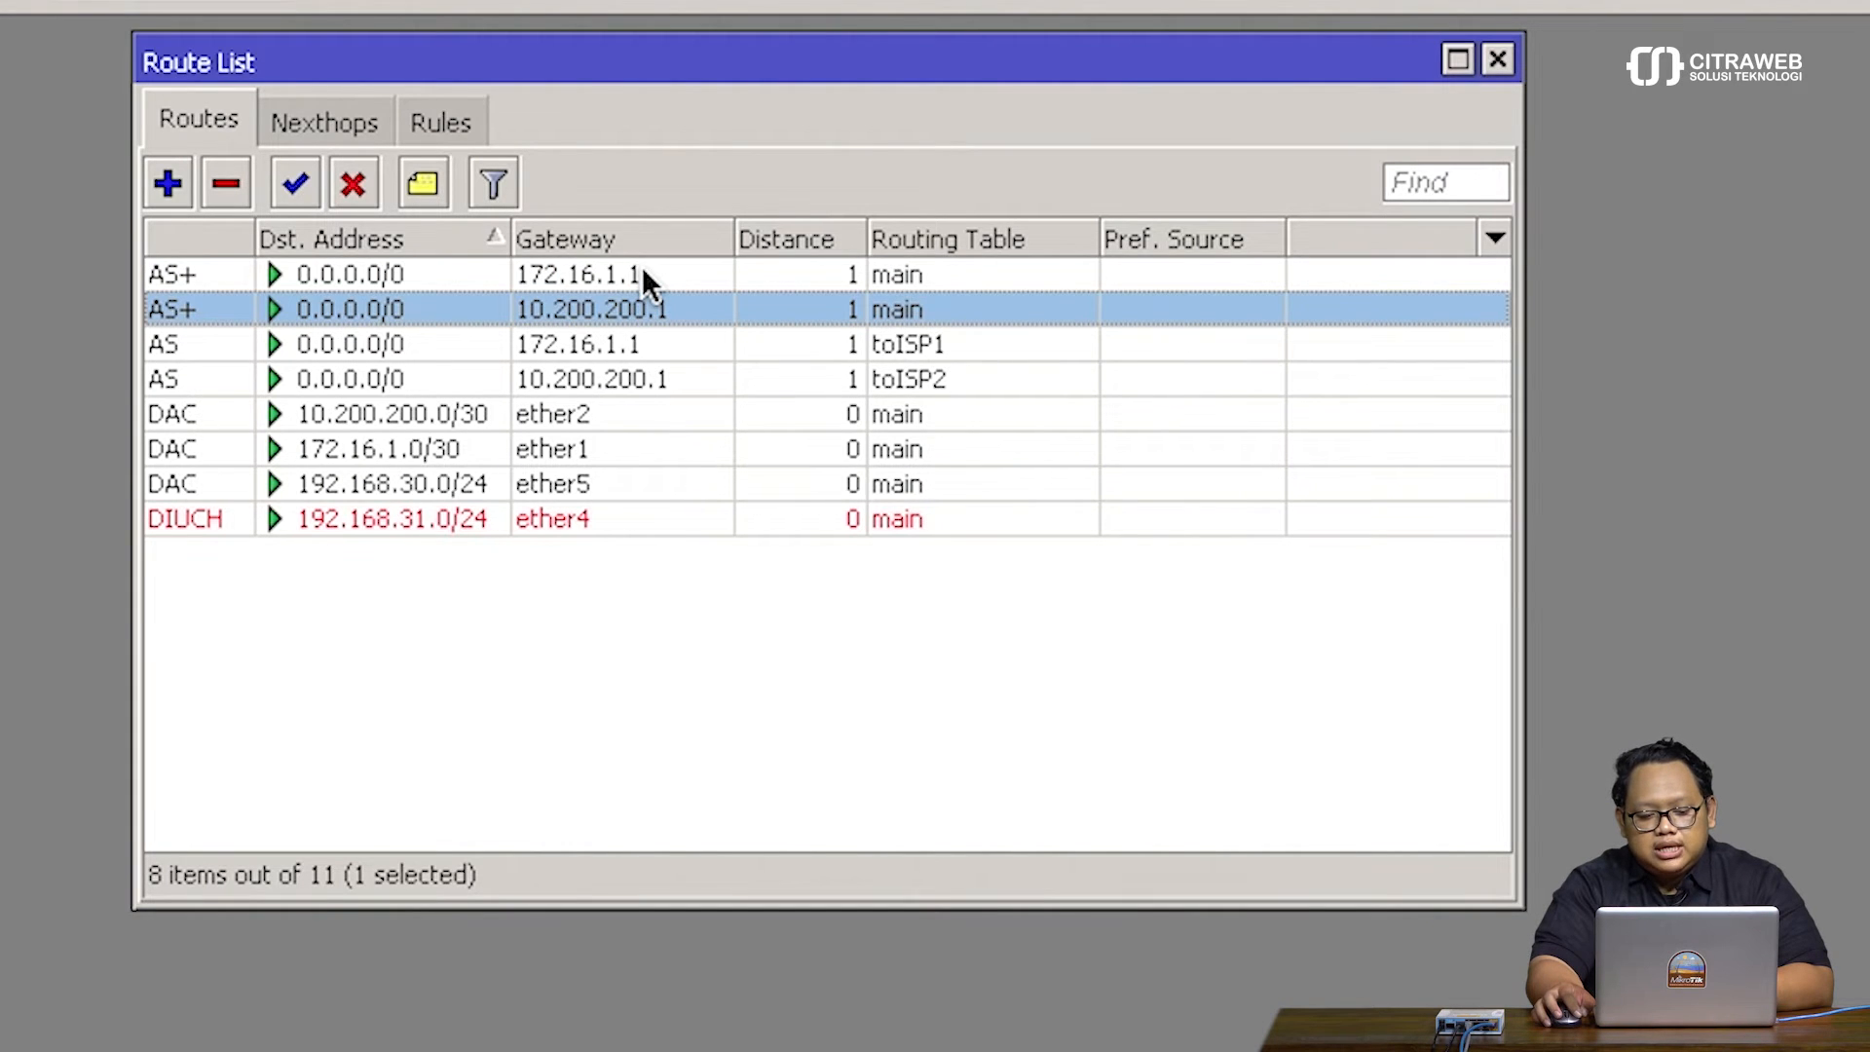
# Examine the main-table default routes alongside the toISP1 and toISP2 routes, checking the gateway each table uses
pyautogui.click(800, 341)
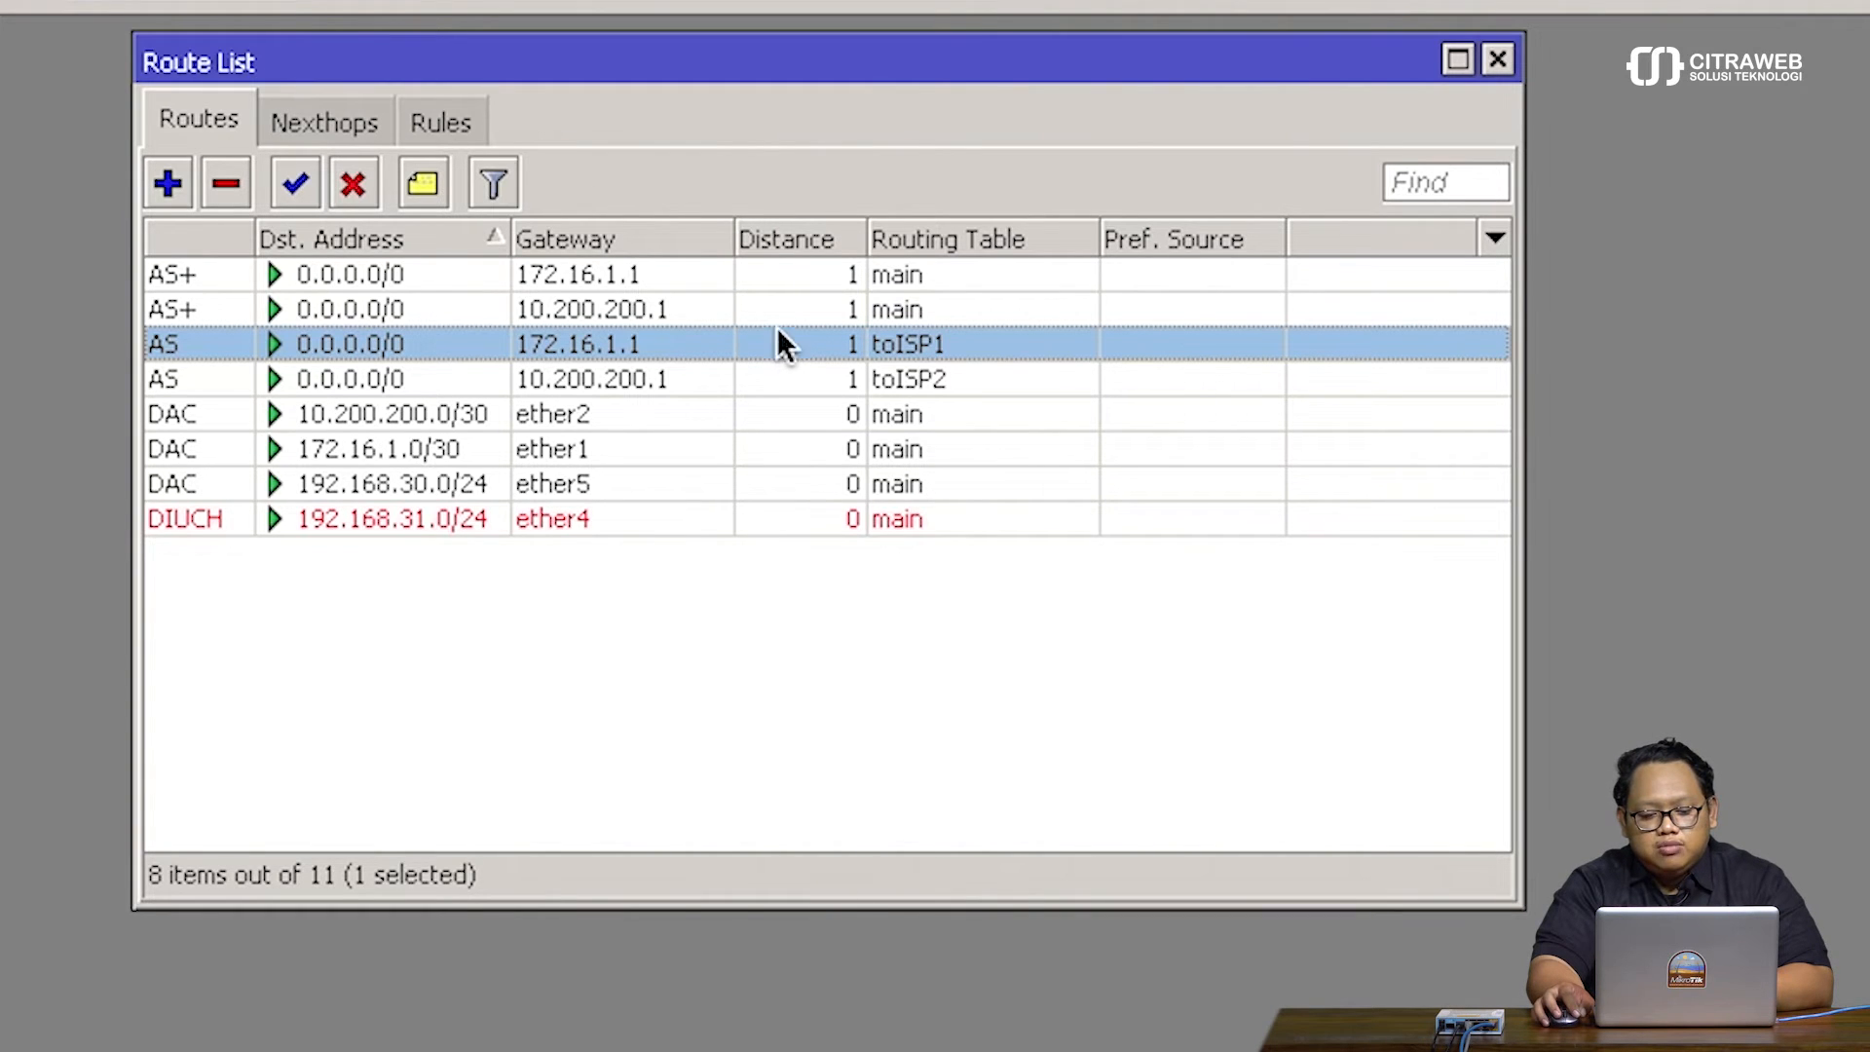
pyautogui.click(785, 312)
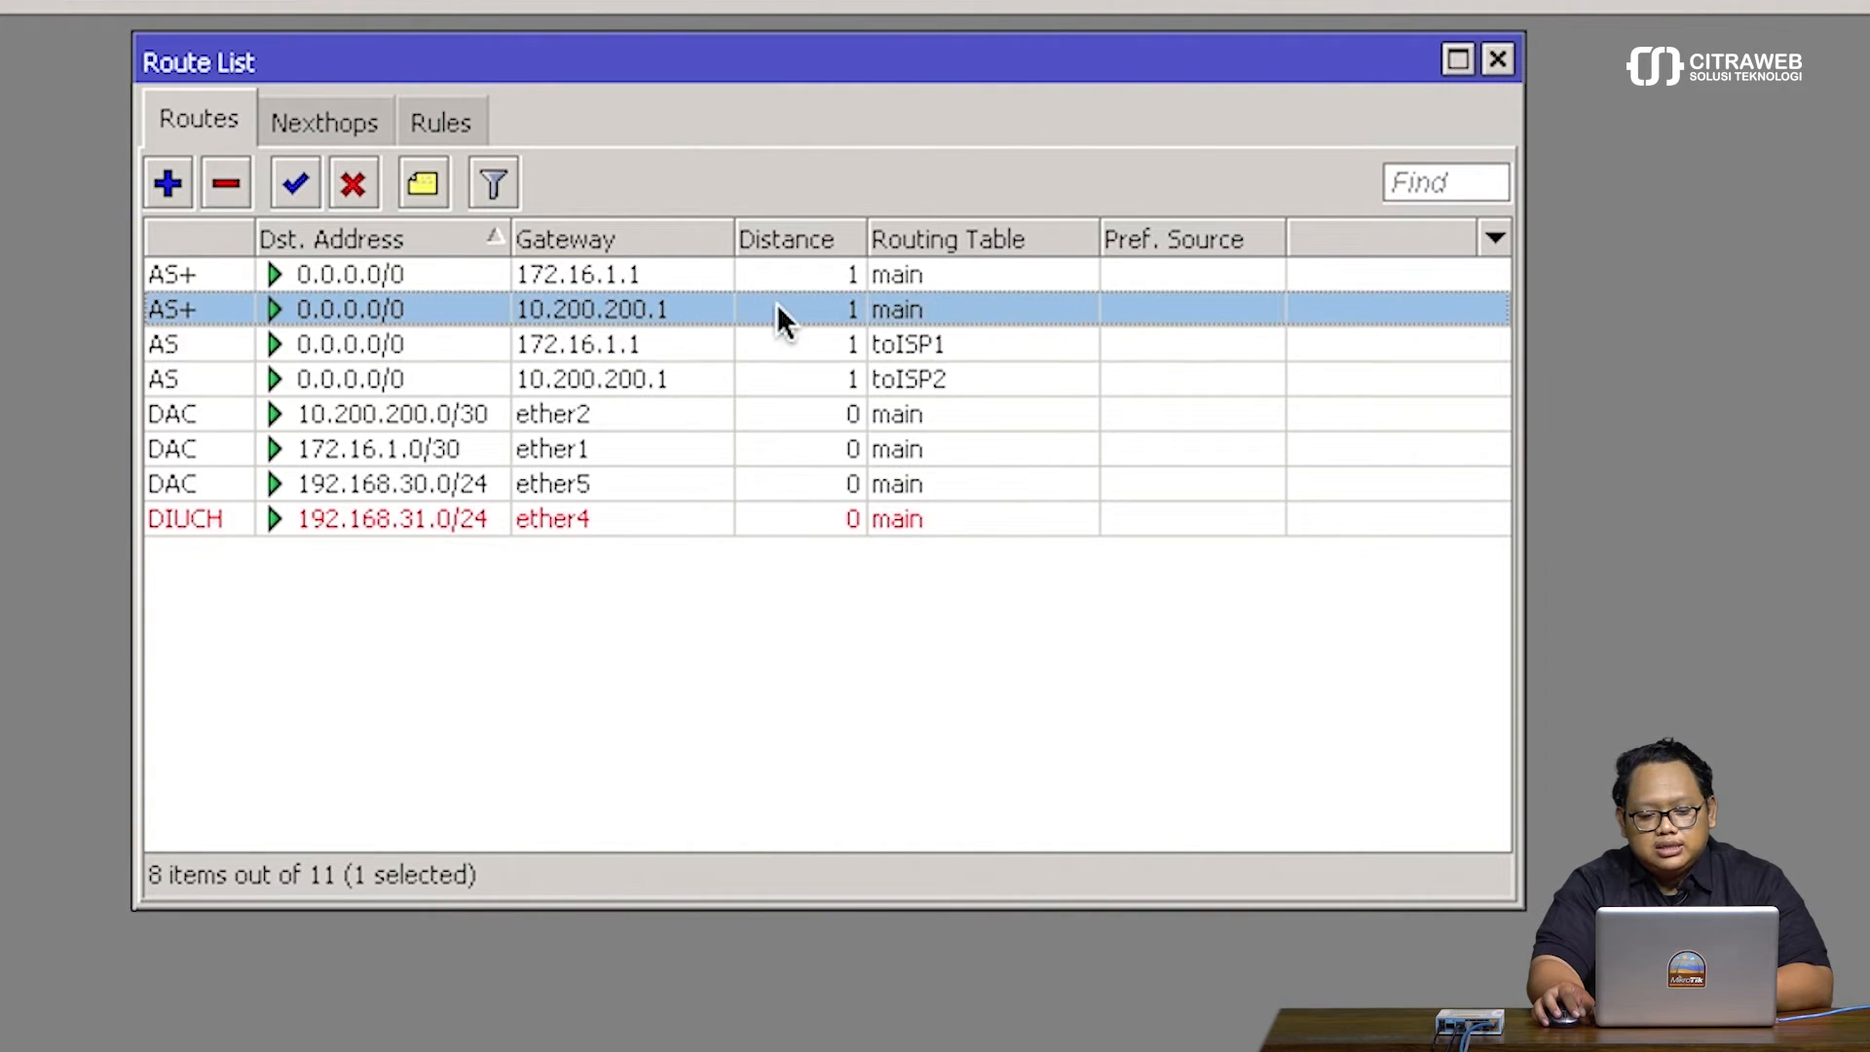
pyautogui.click(781, 277)
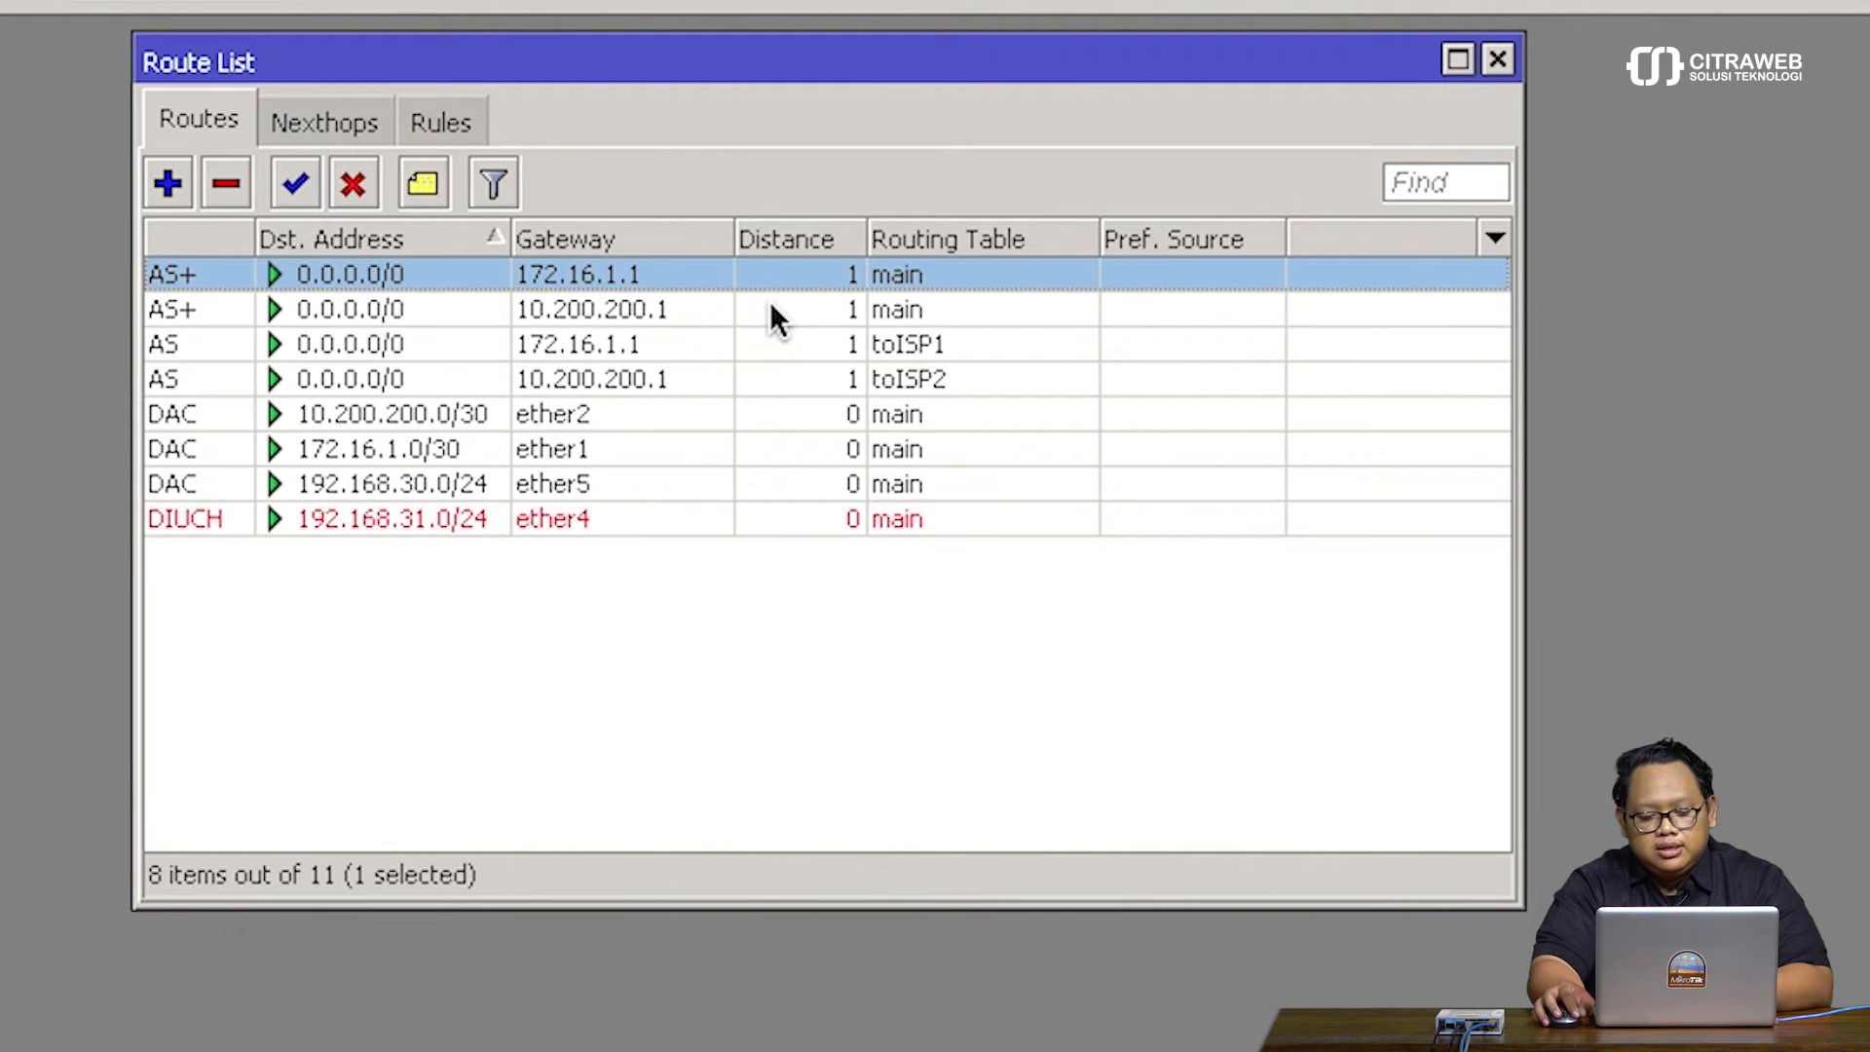
pyautogui.click(770, 306)
pyautogui.click(783, 343)
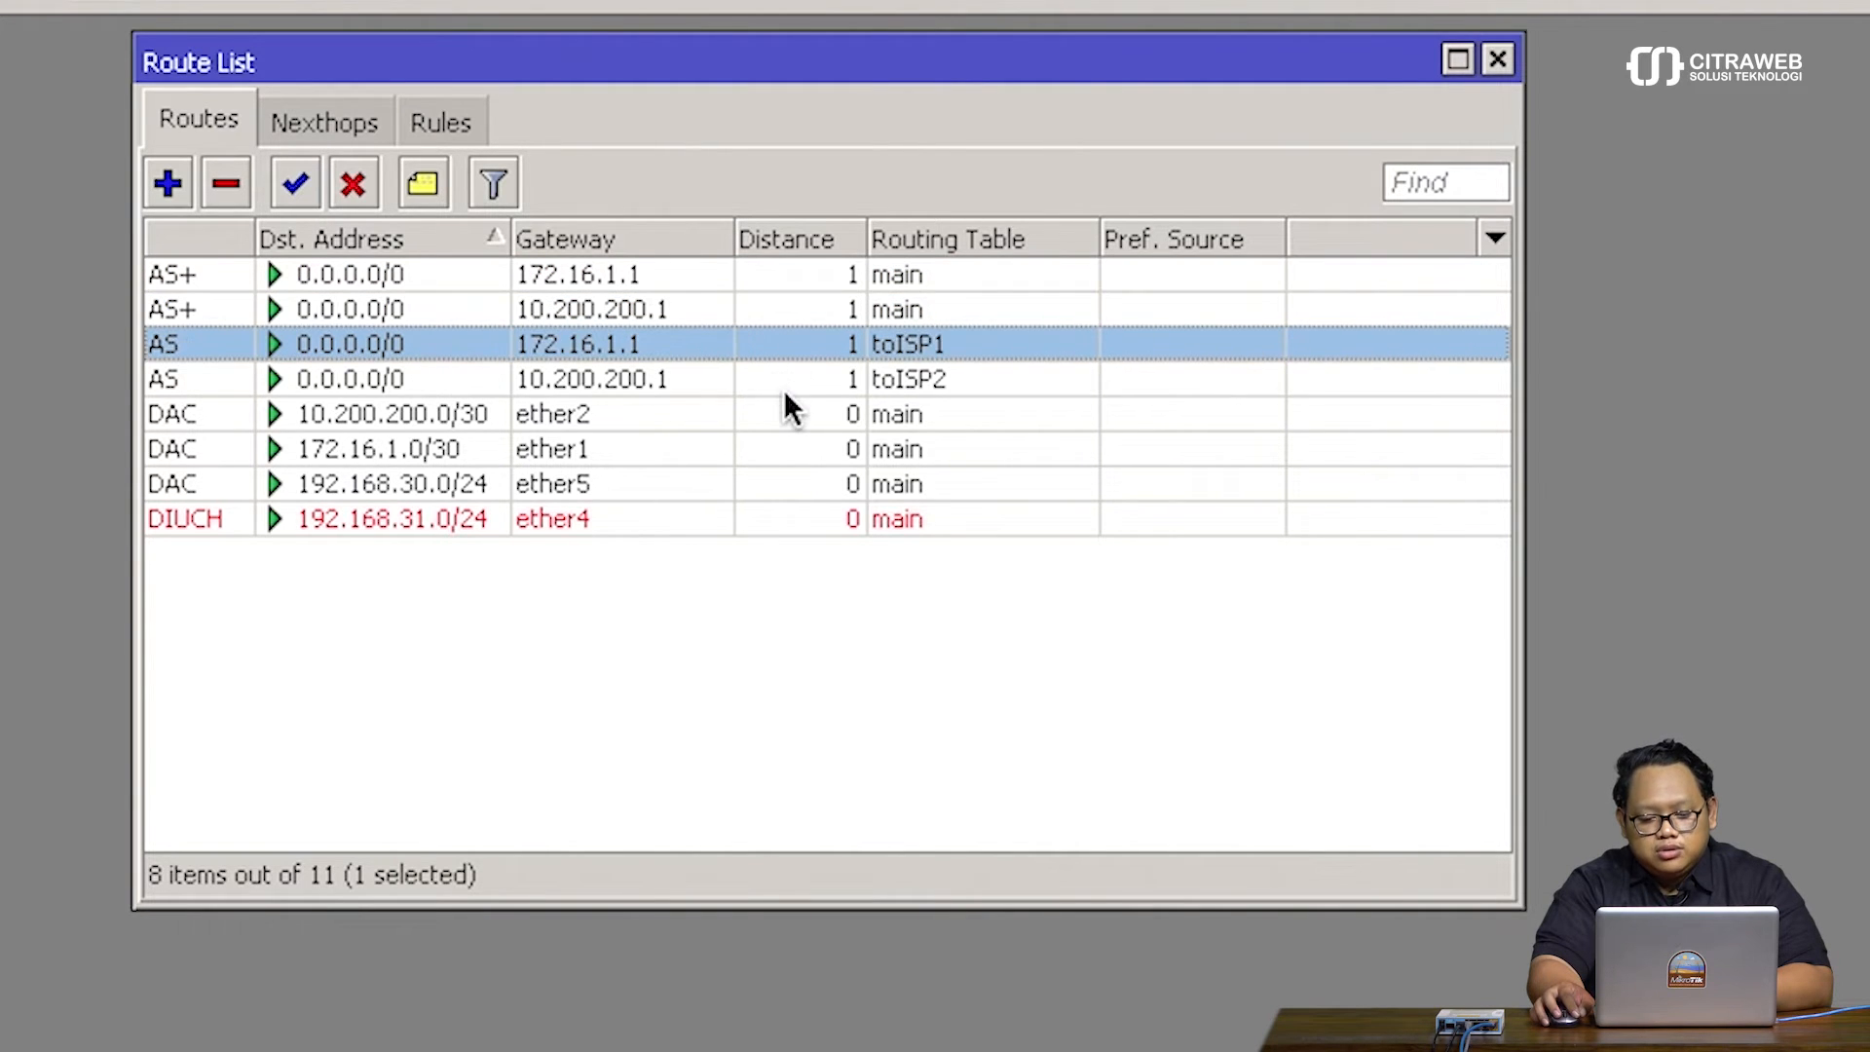
pyautogui.click(787, 380)
pyautogui.click(787, 355)
pyautogui.click(786, 375)
pyautogui.click(774, 273)
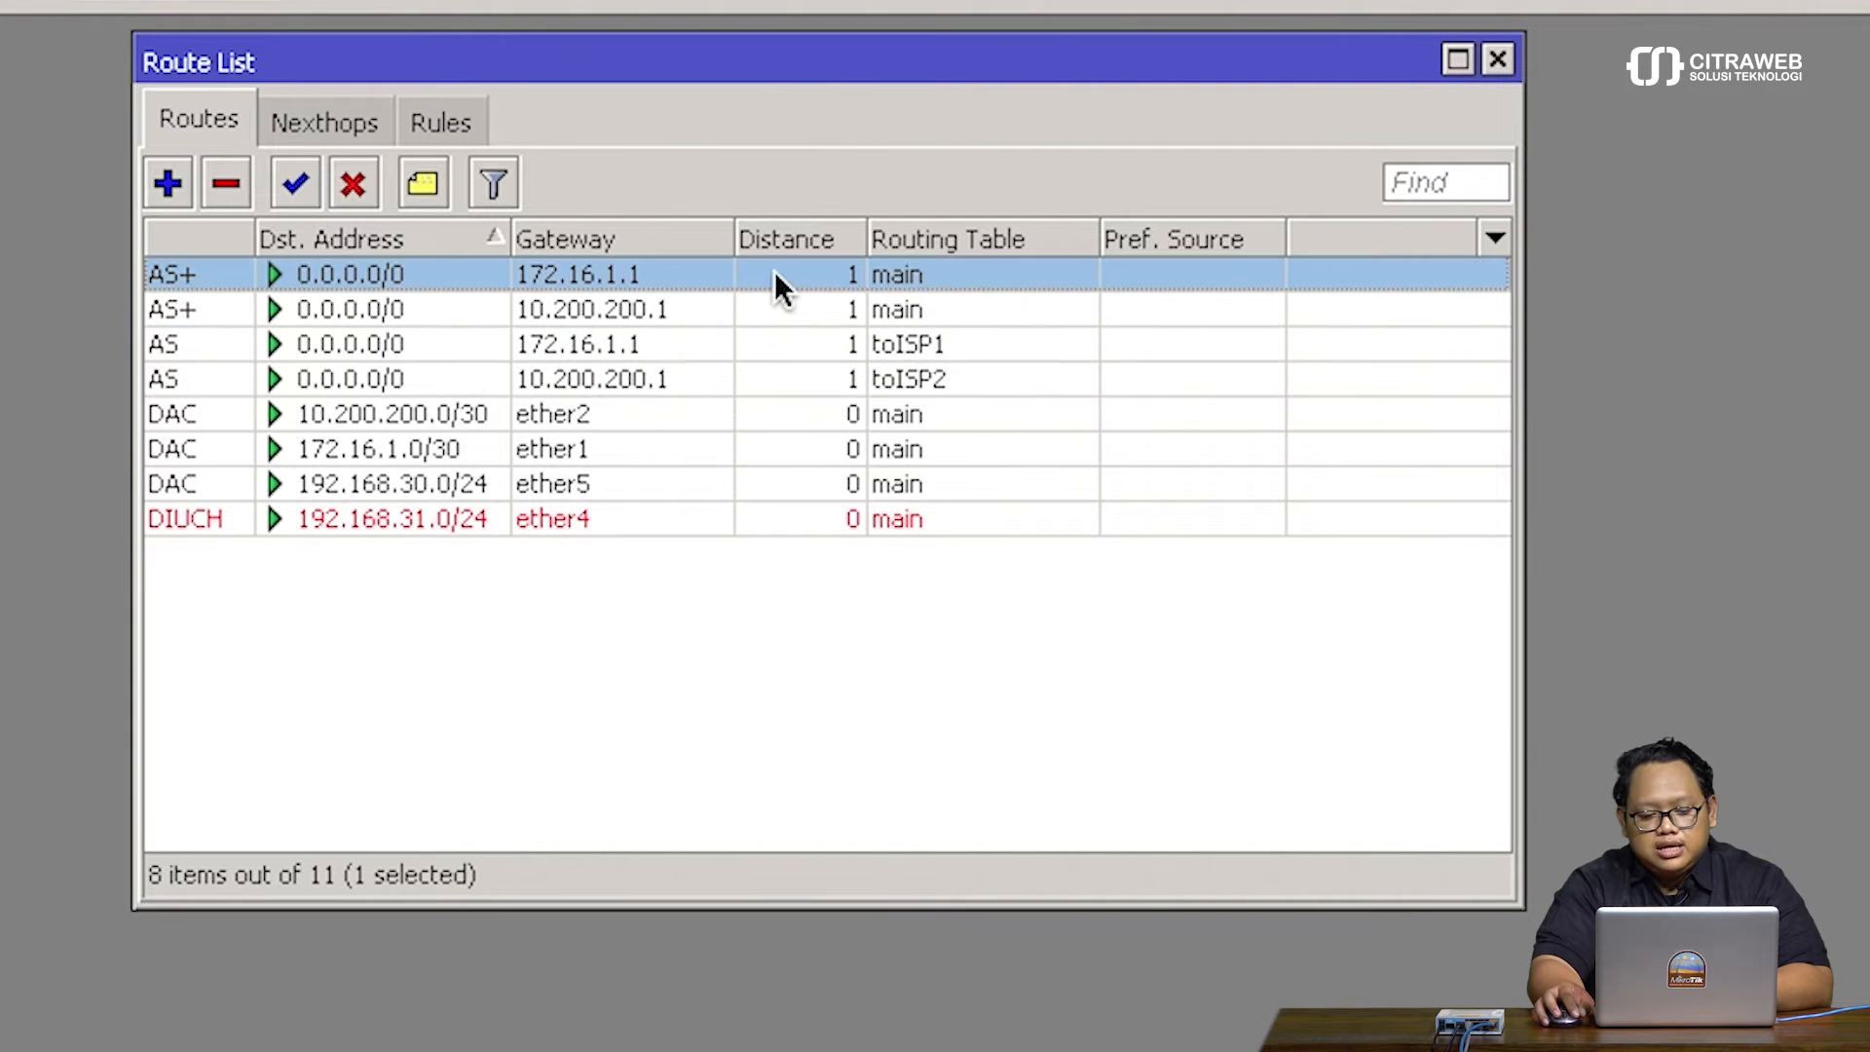
pyautogui.click(773, 299)
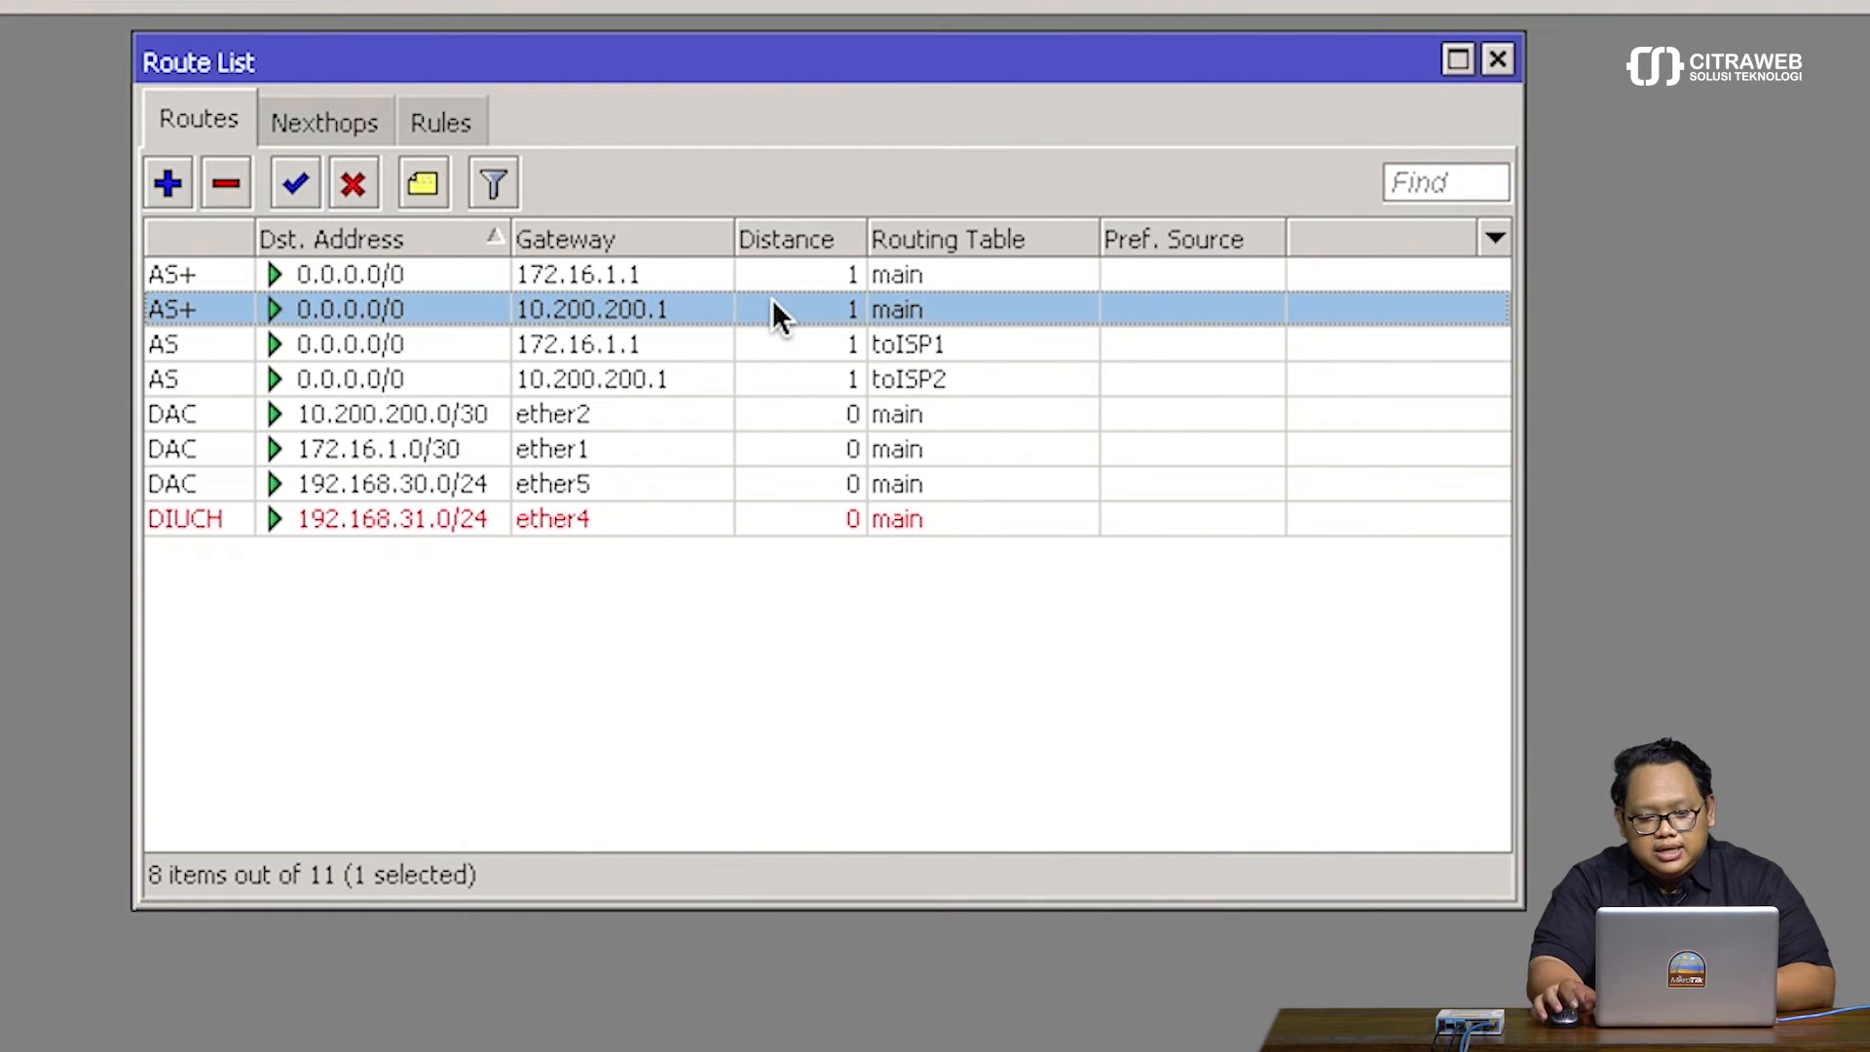
# Move the route list aside and open a new Terminal window on the computer
pyautogui.moveTo(570, 60); pyautogui.dragTo(505, 61)
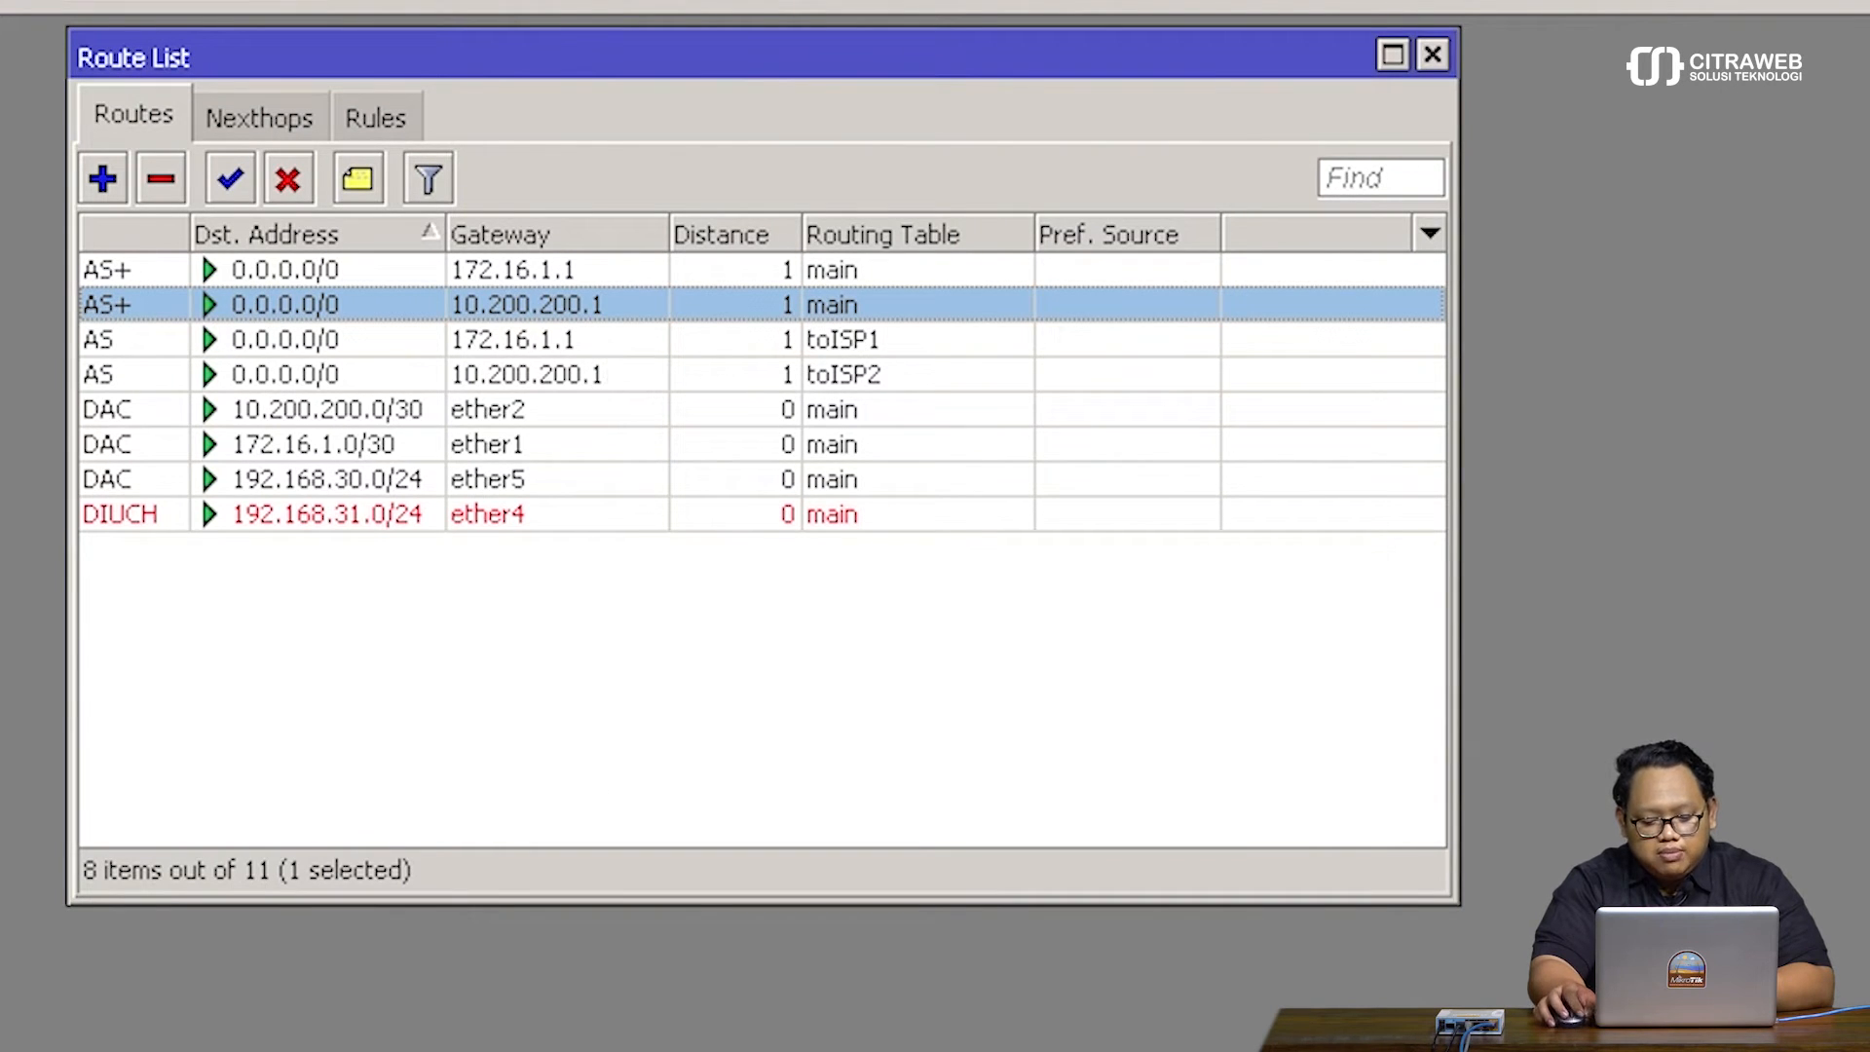
pyautogui.rightClick(986, 1050)
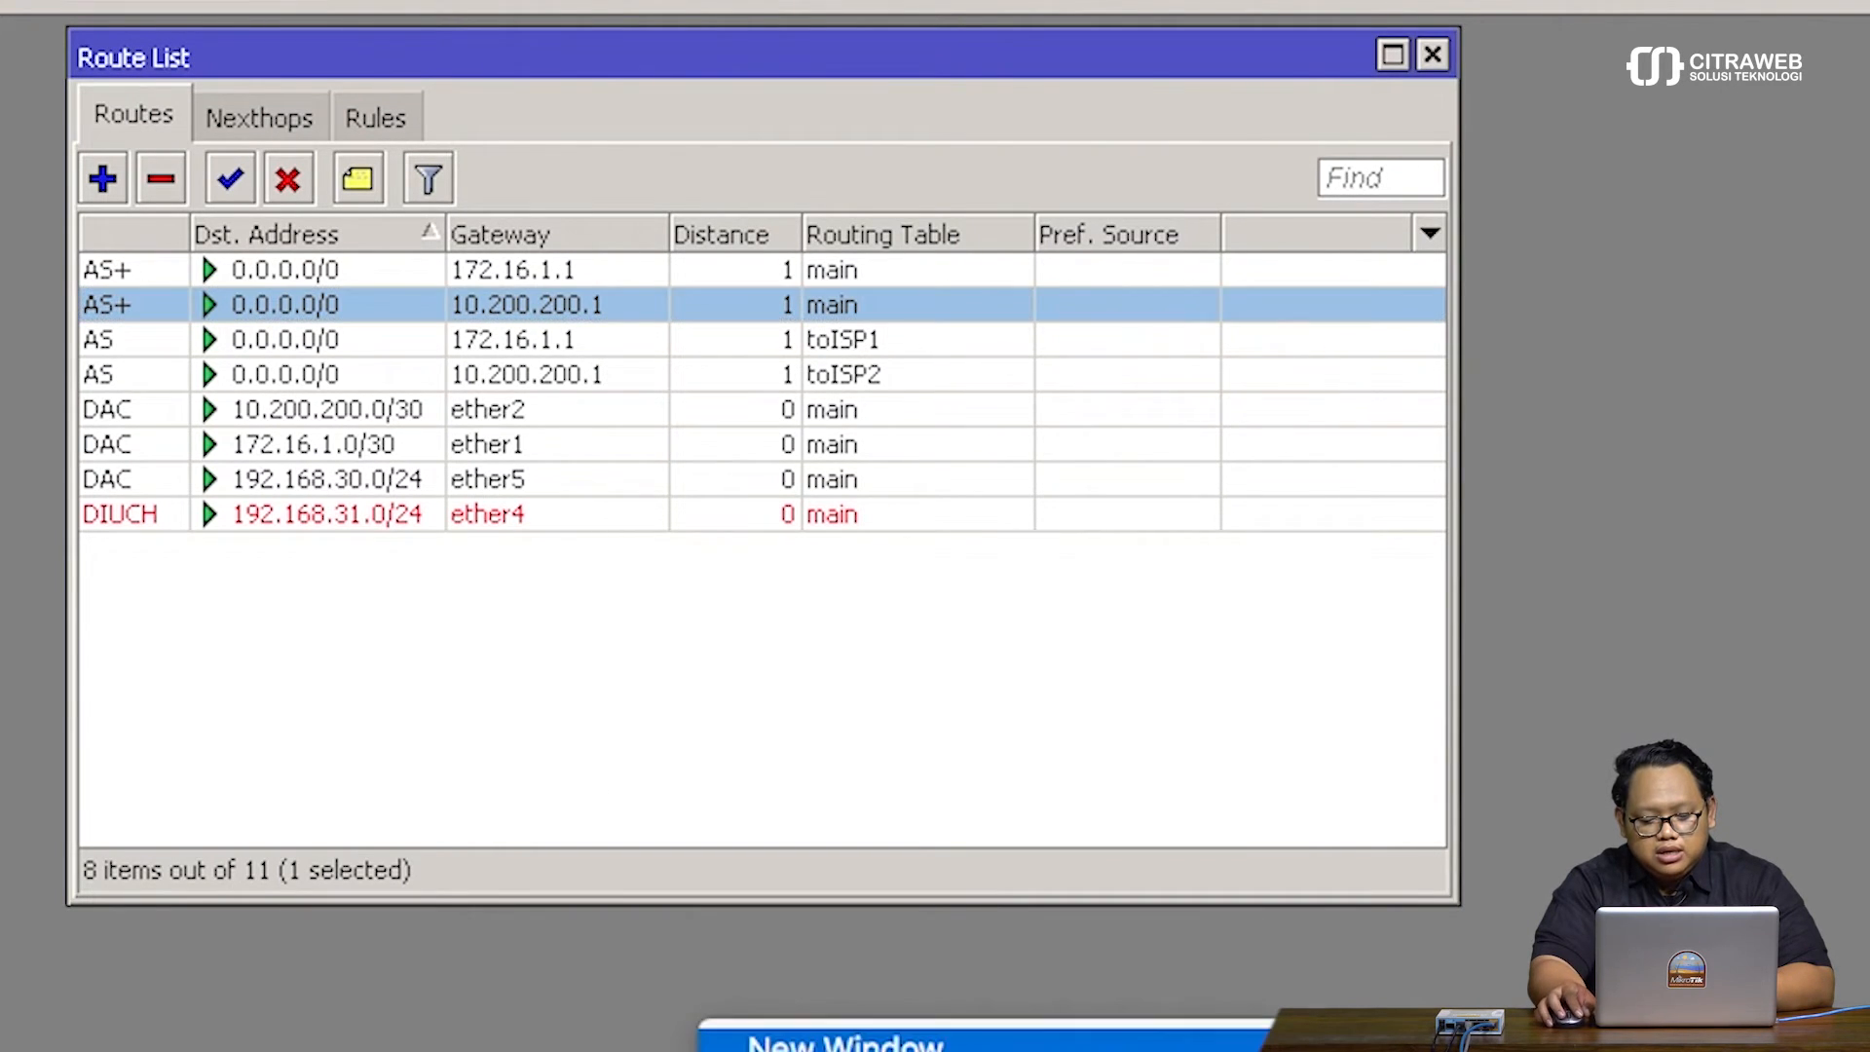
pyautogui.click(847, 1040)
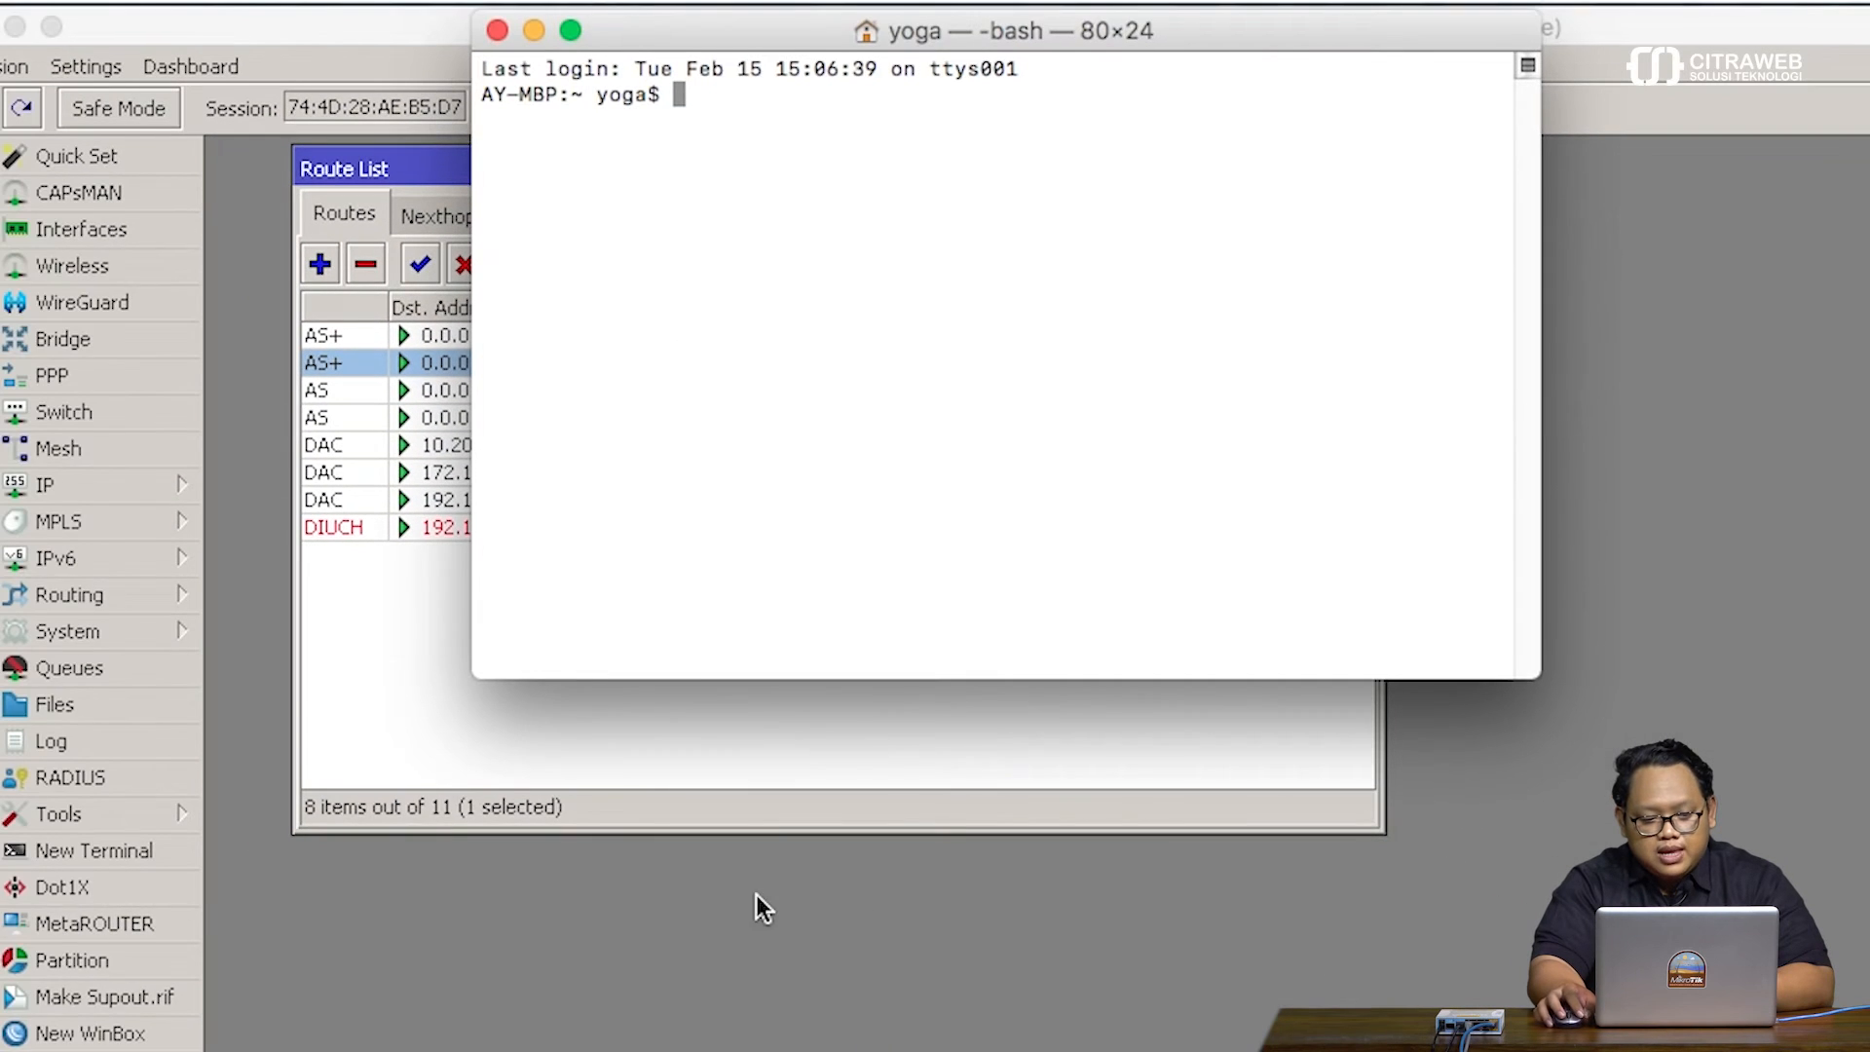
# Put the router window away and check the computer's Ethernet address and router in the macOS Network settings, then minimize them
pyautogui.click(14, 27)
pyautogui.click(846, 1048)
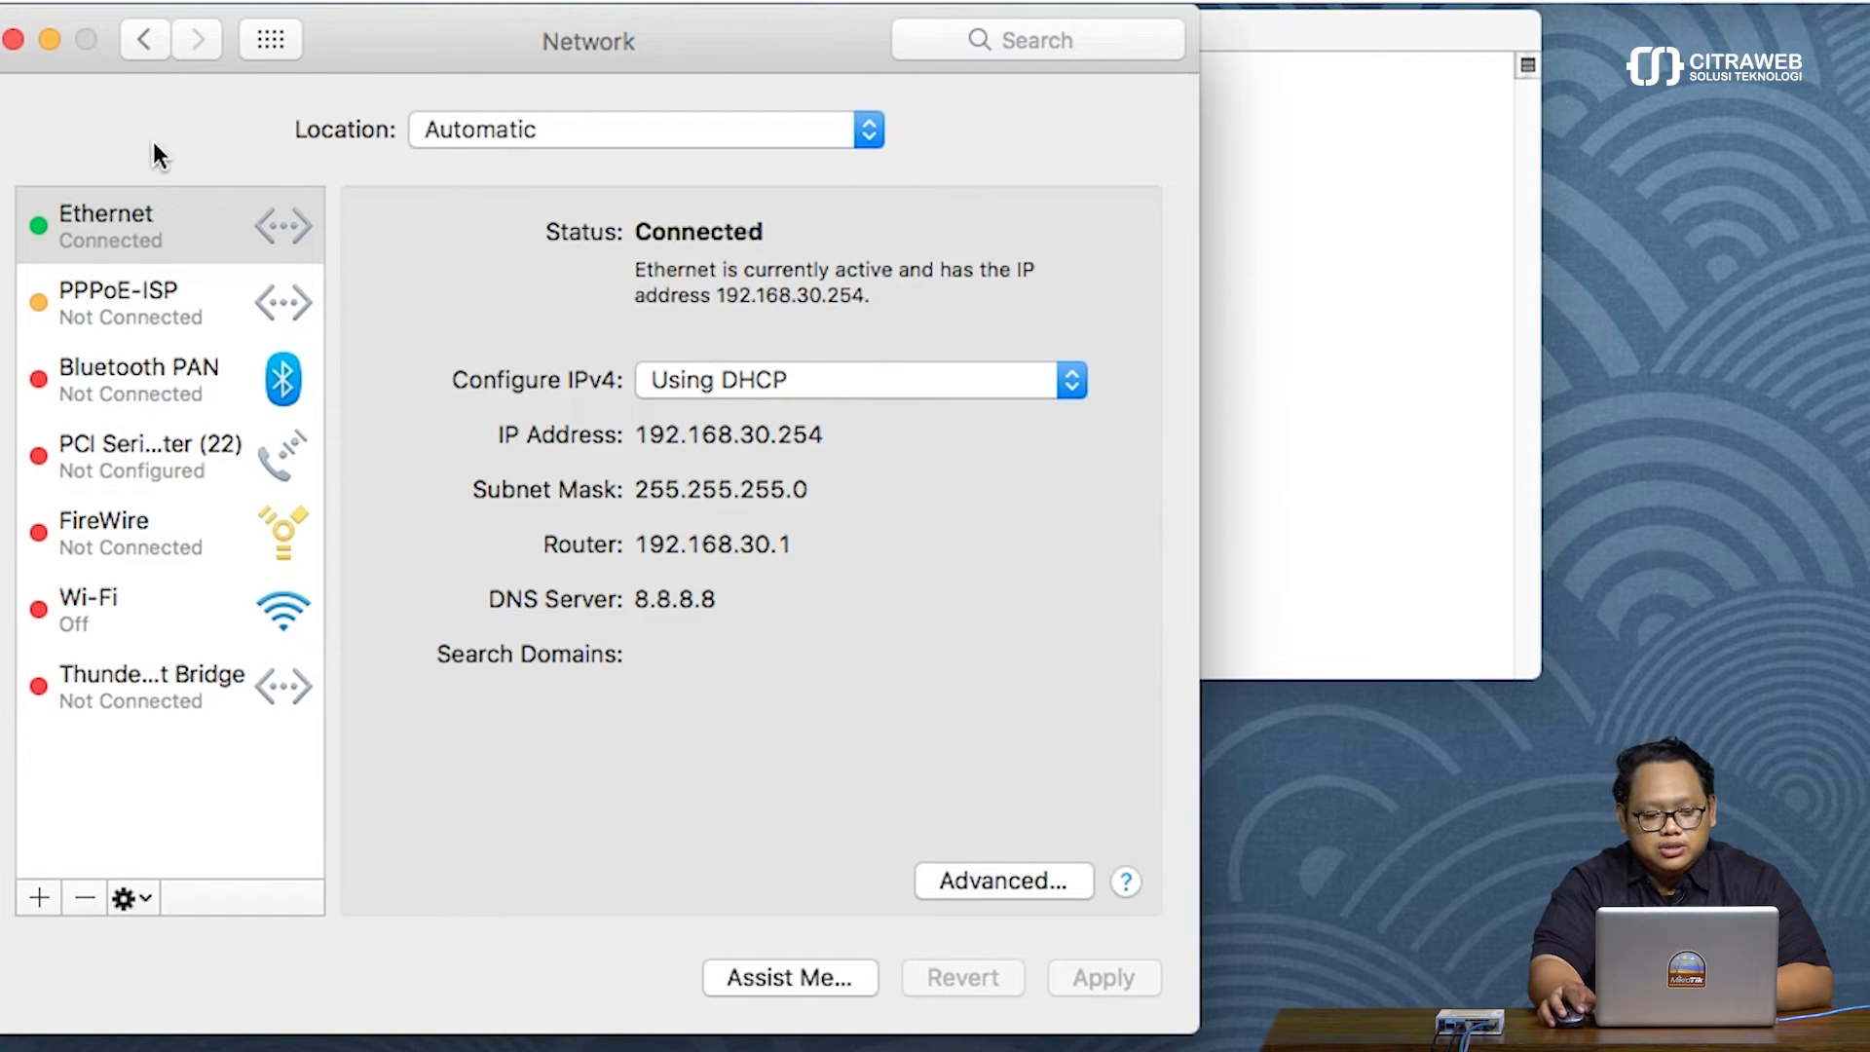
pyautogui.click(50, 40)
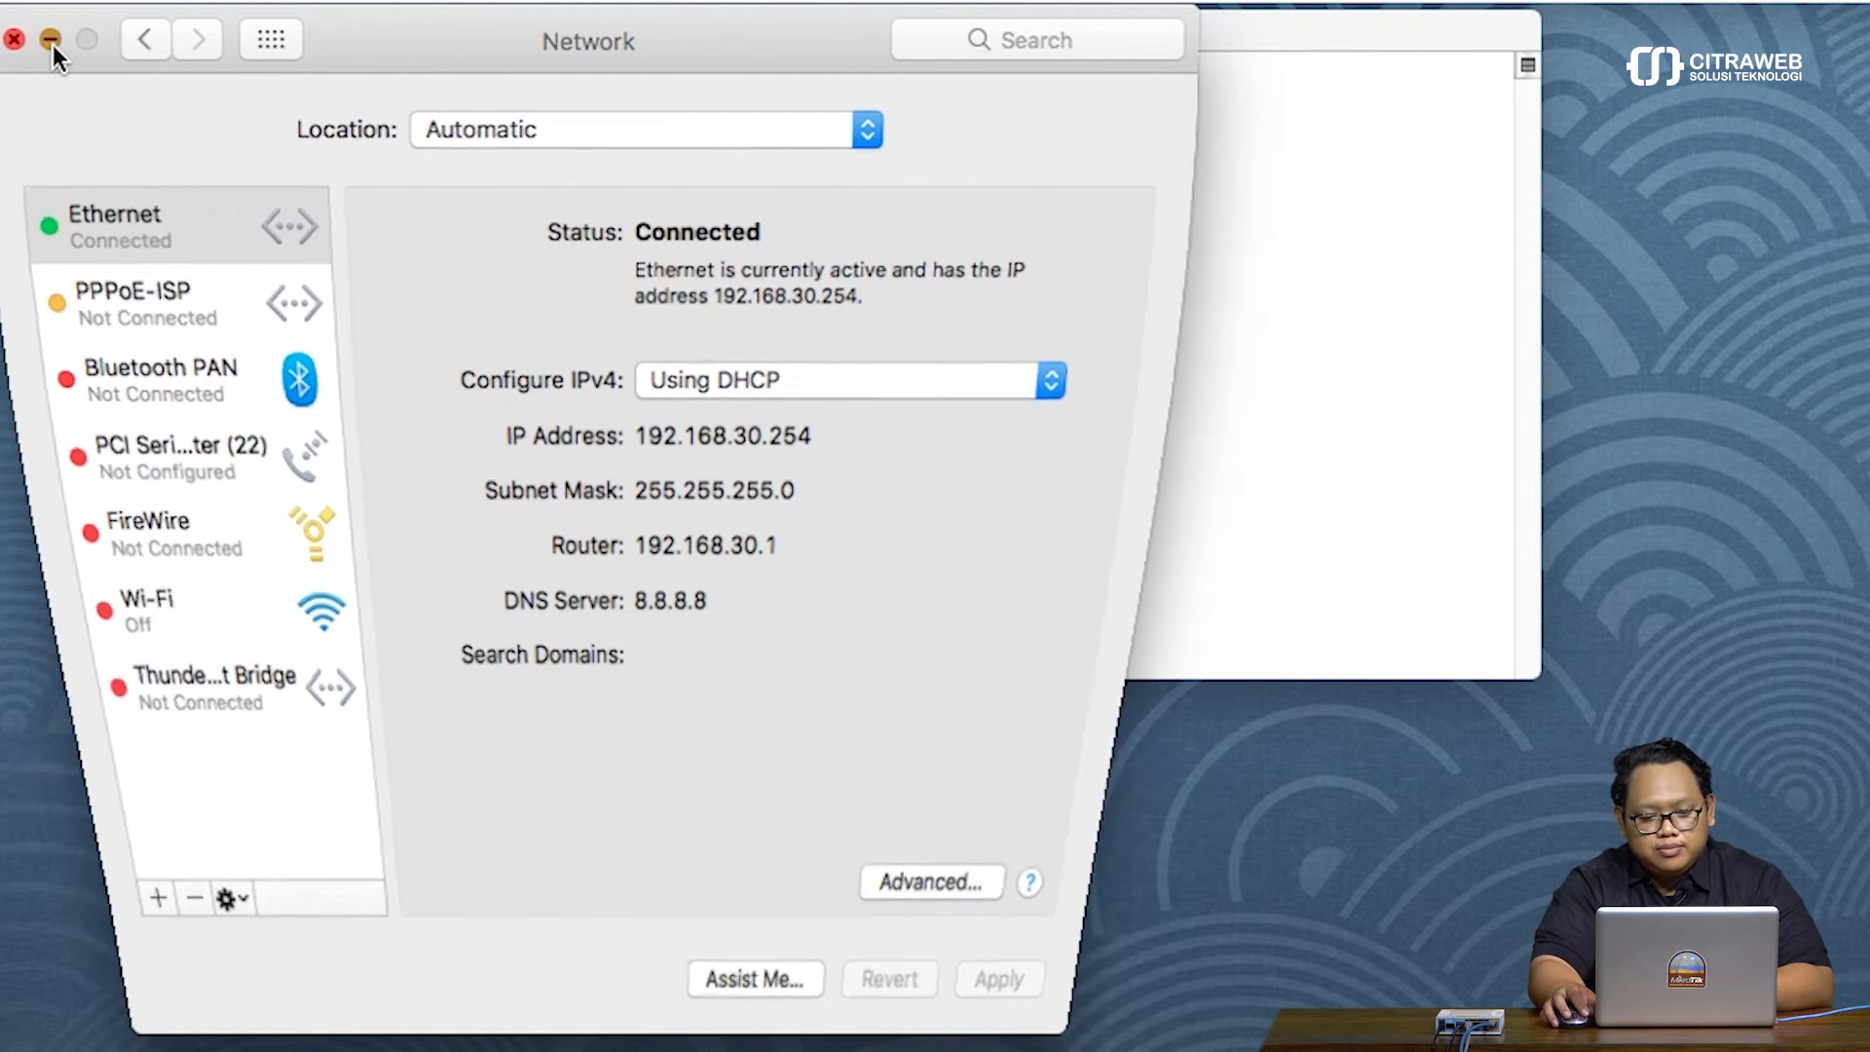
# Run traceroute -n youtube.com in the Terminal from the LAN 1 connection and stop it once the main hops are listed
pyautogui.moveTo(818, 28); pyautogui.dragTo(1531, 25)
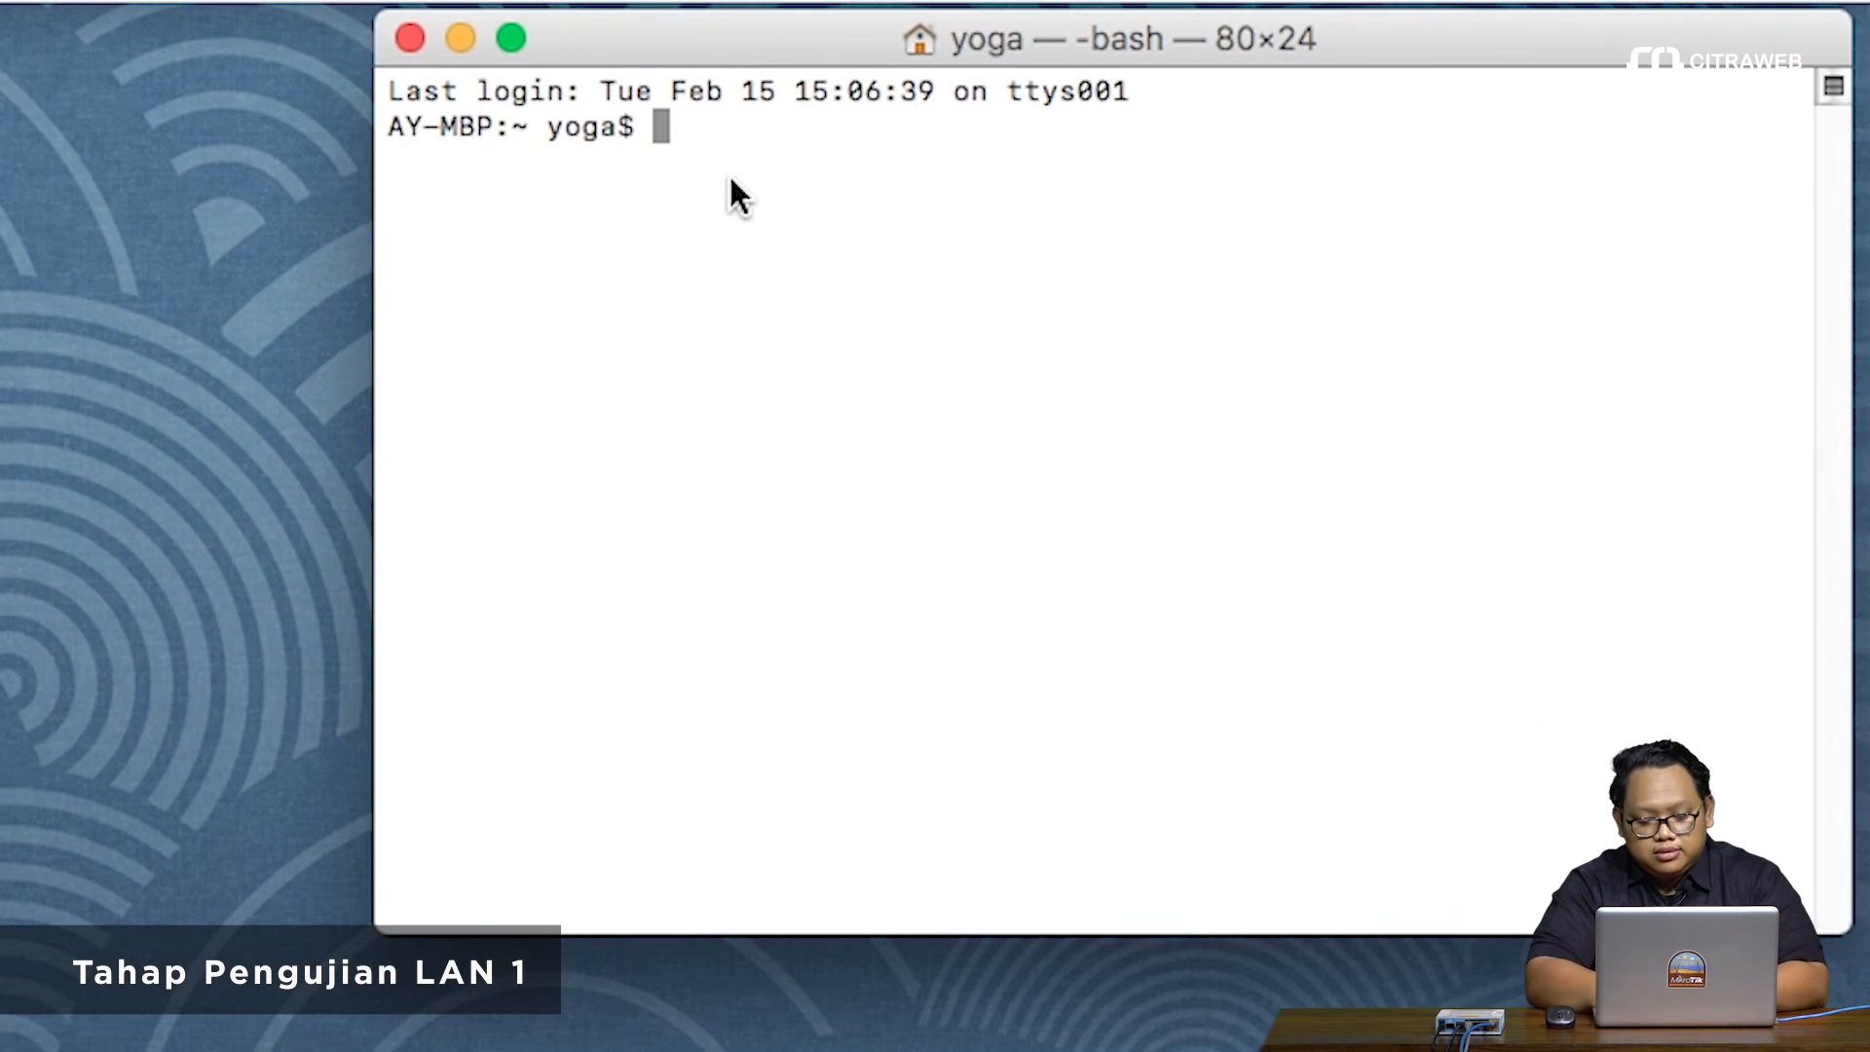
pyautogui.write('trace')
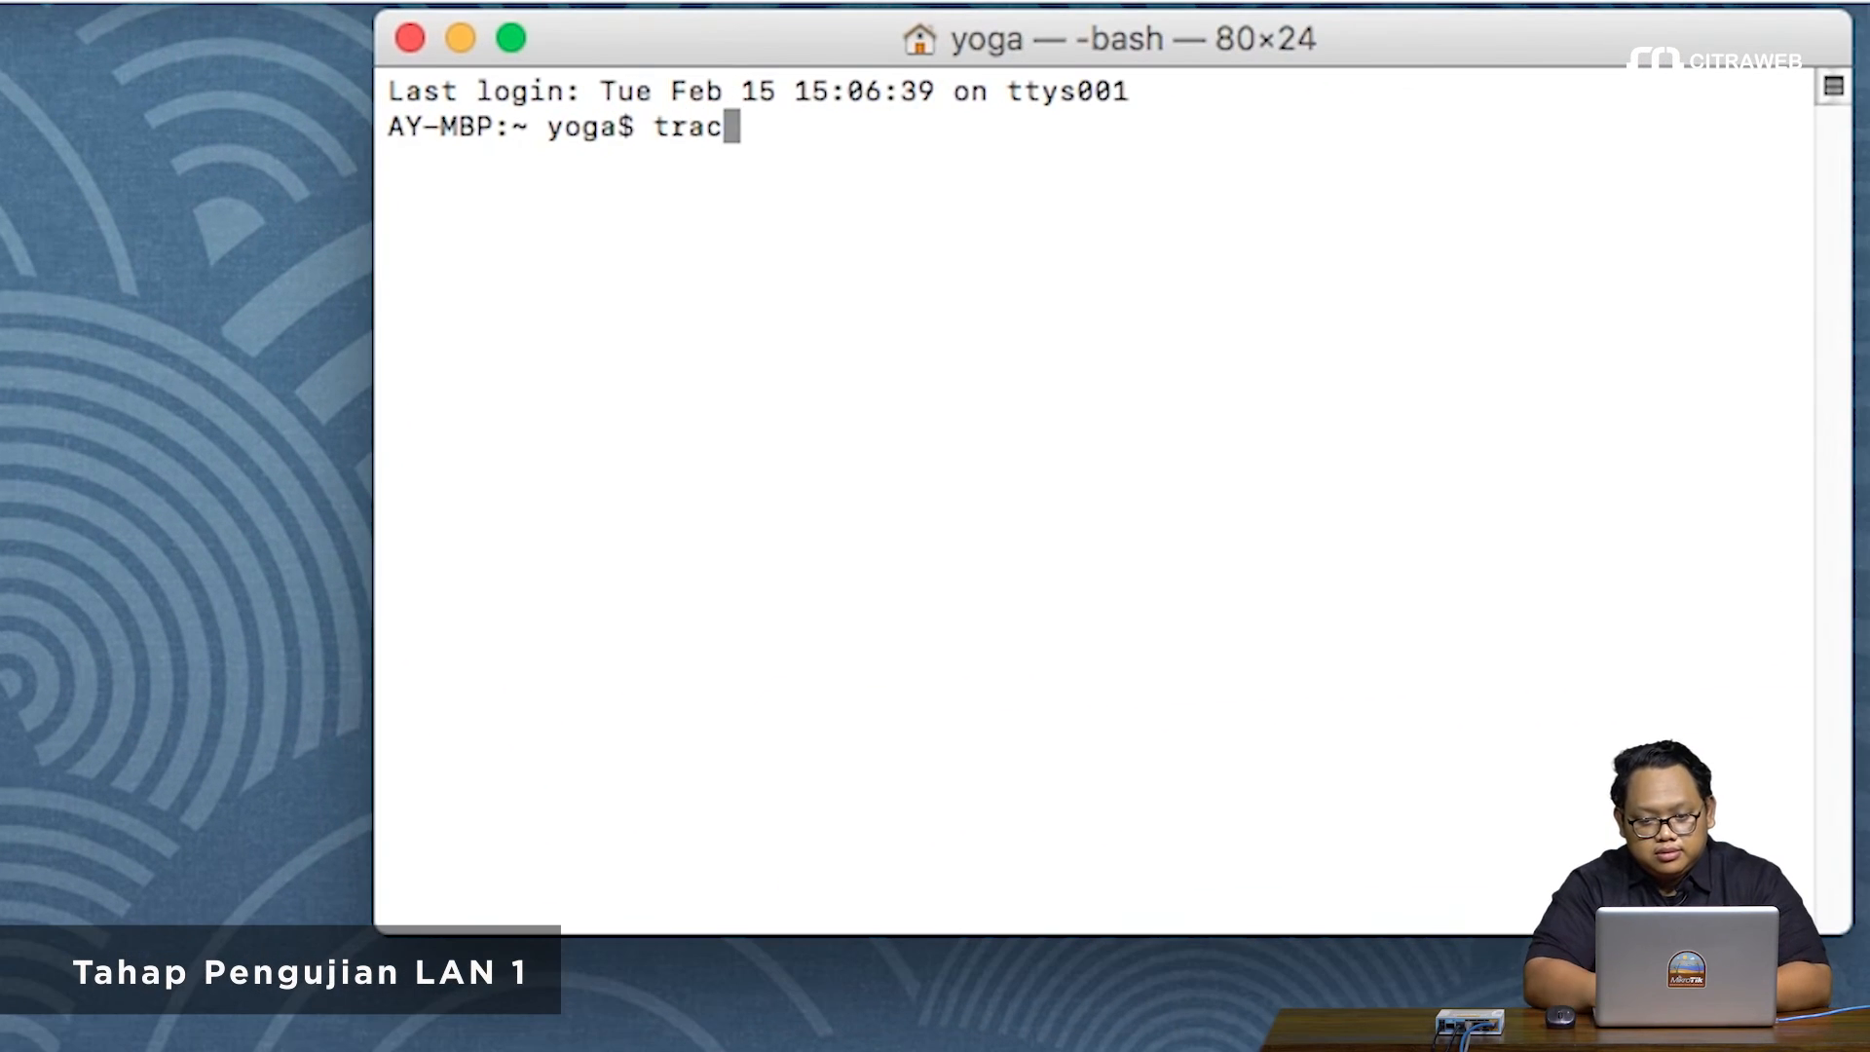
pyautogui.write('oute')
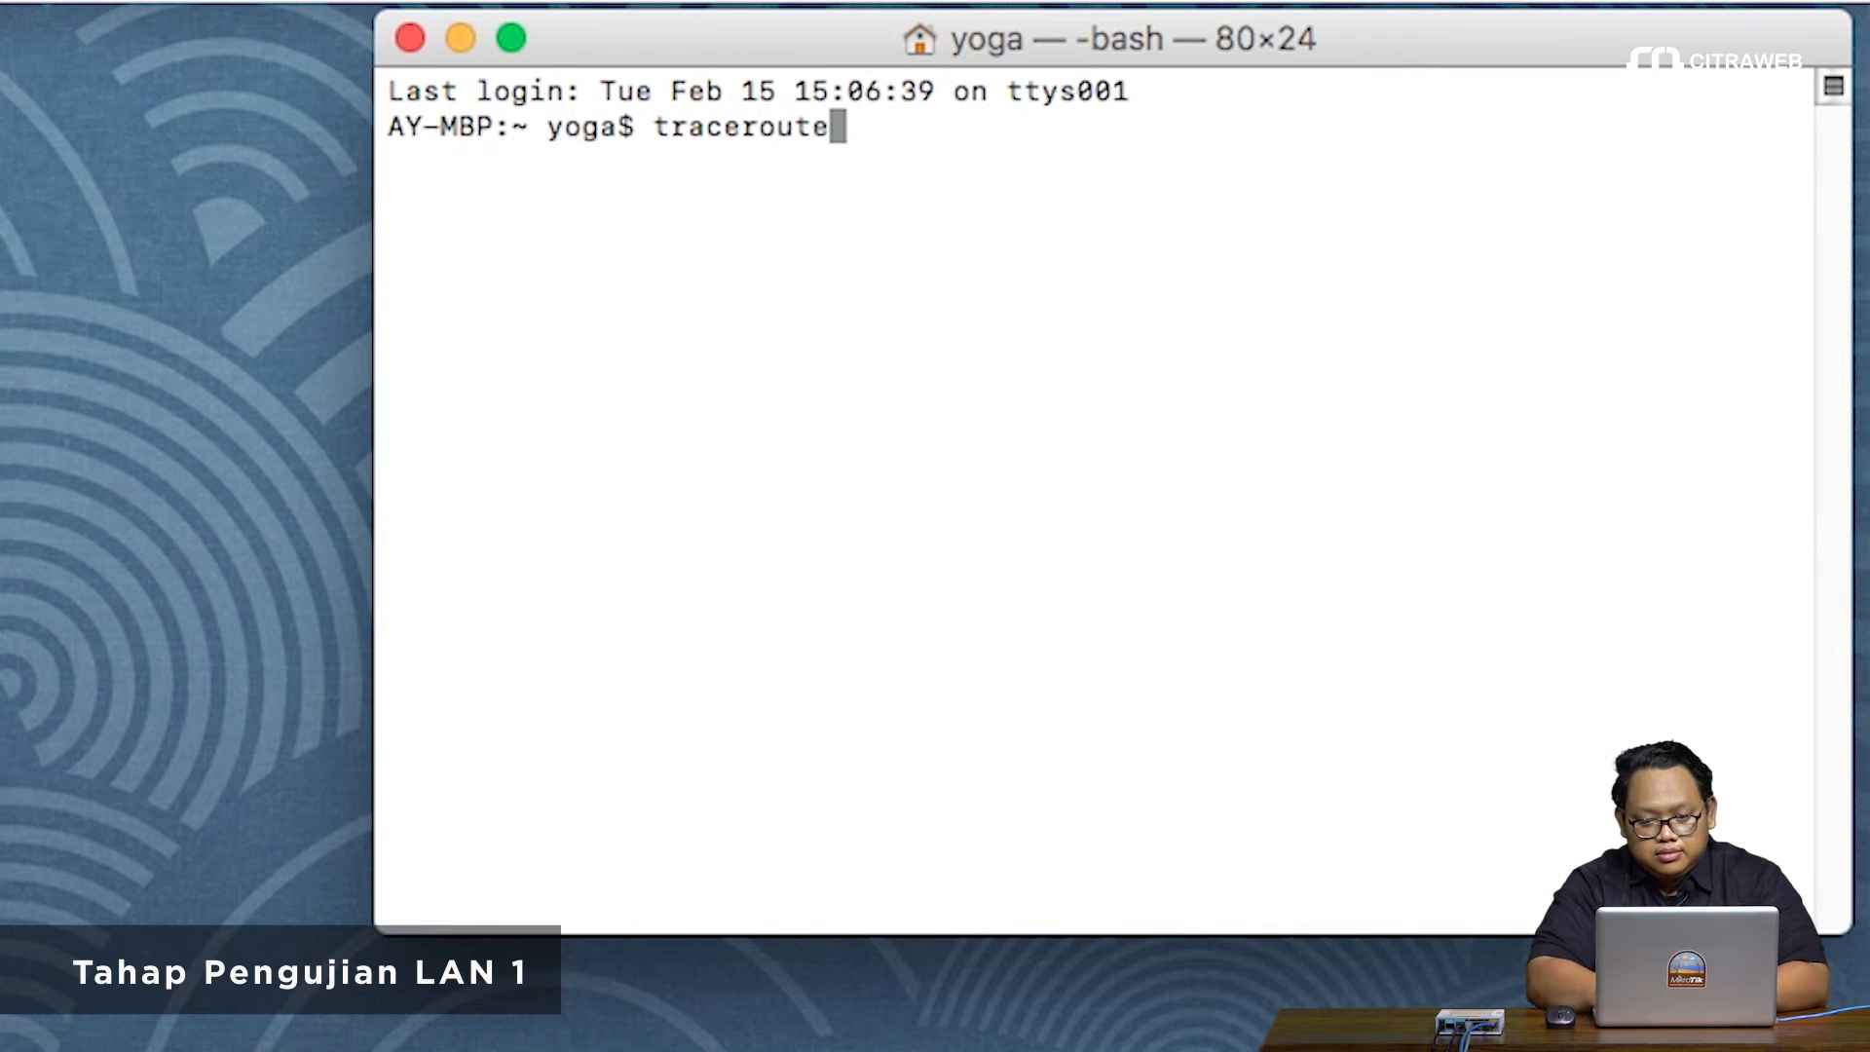
pyautogui.write(' -n yo')
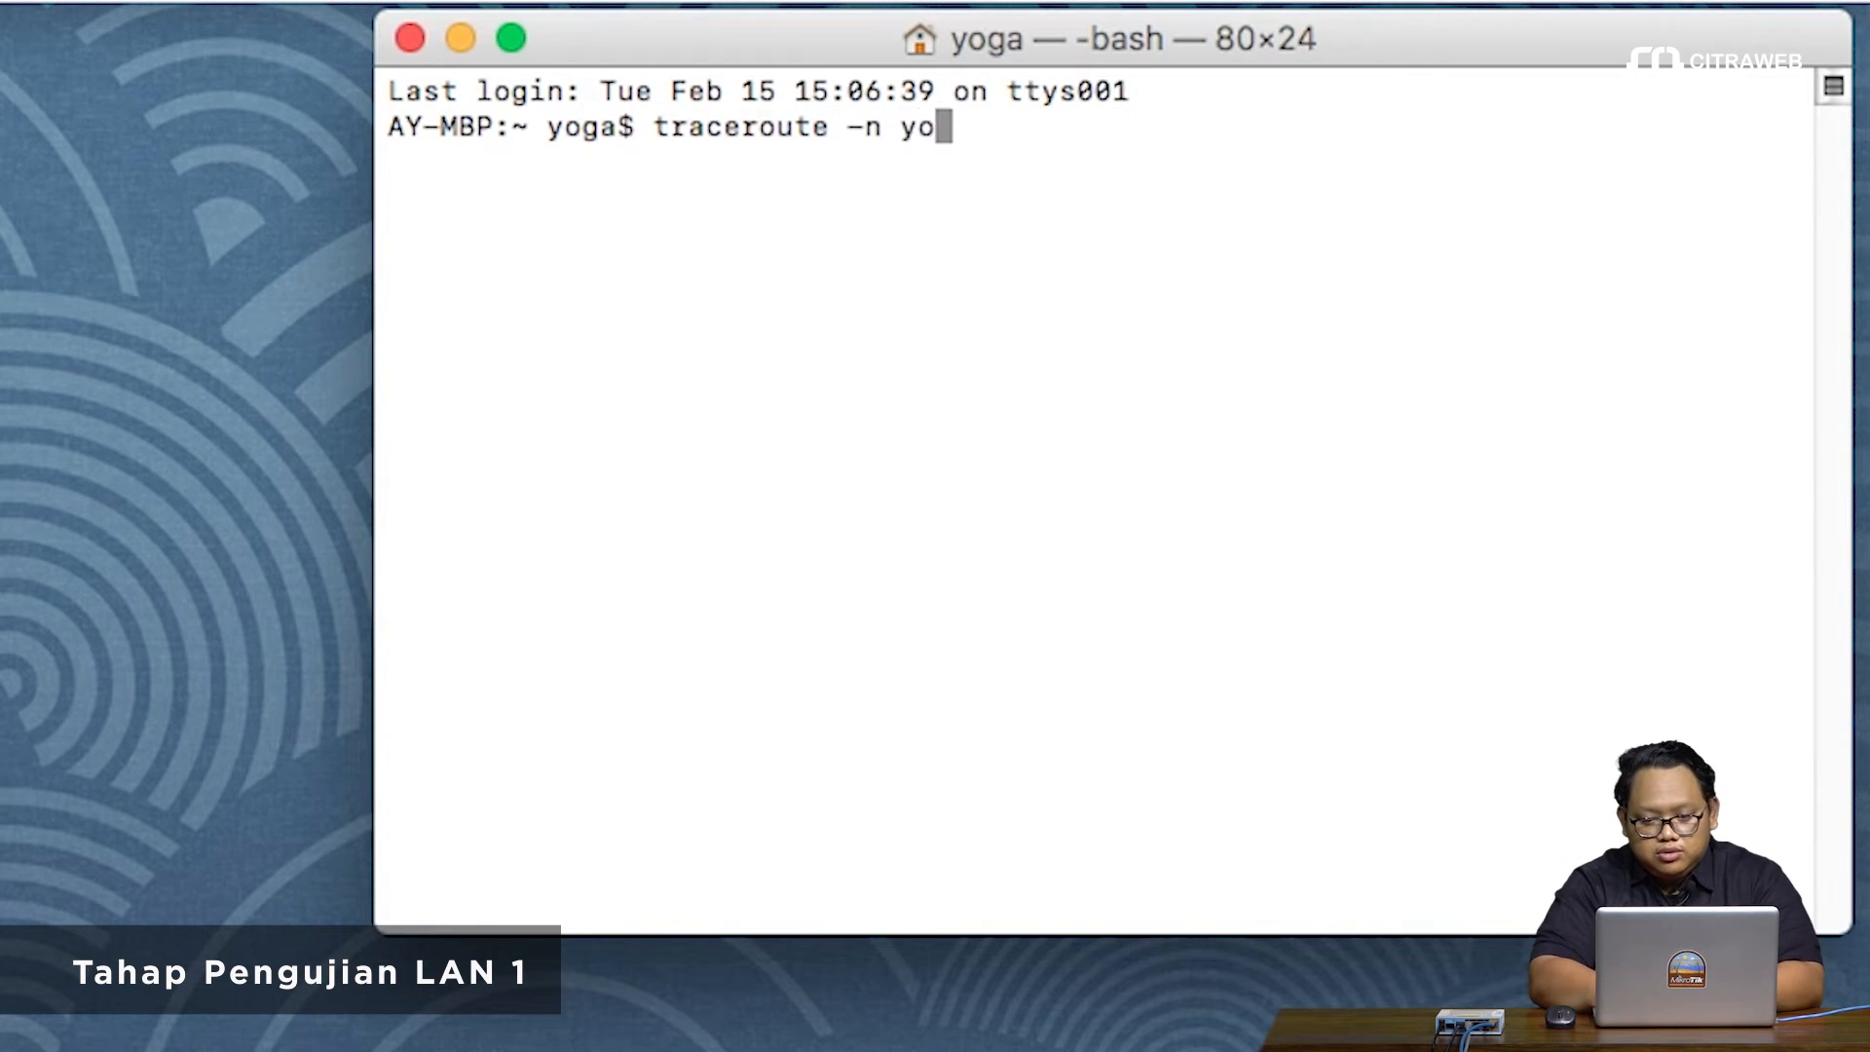
pyautogui.write('utube.comm')
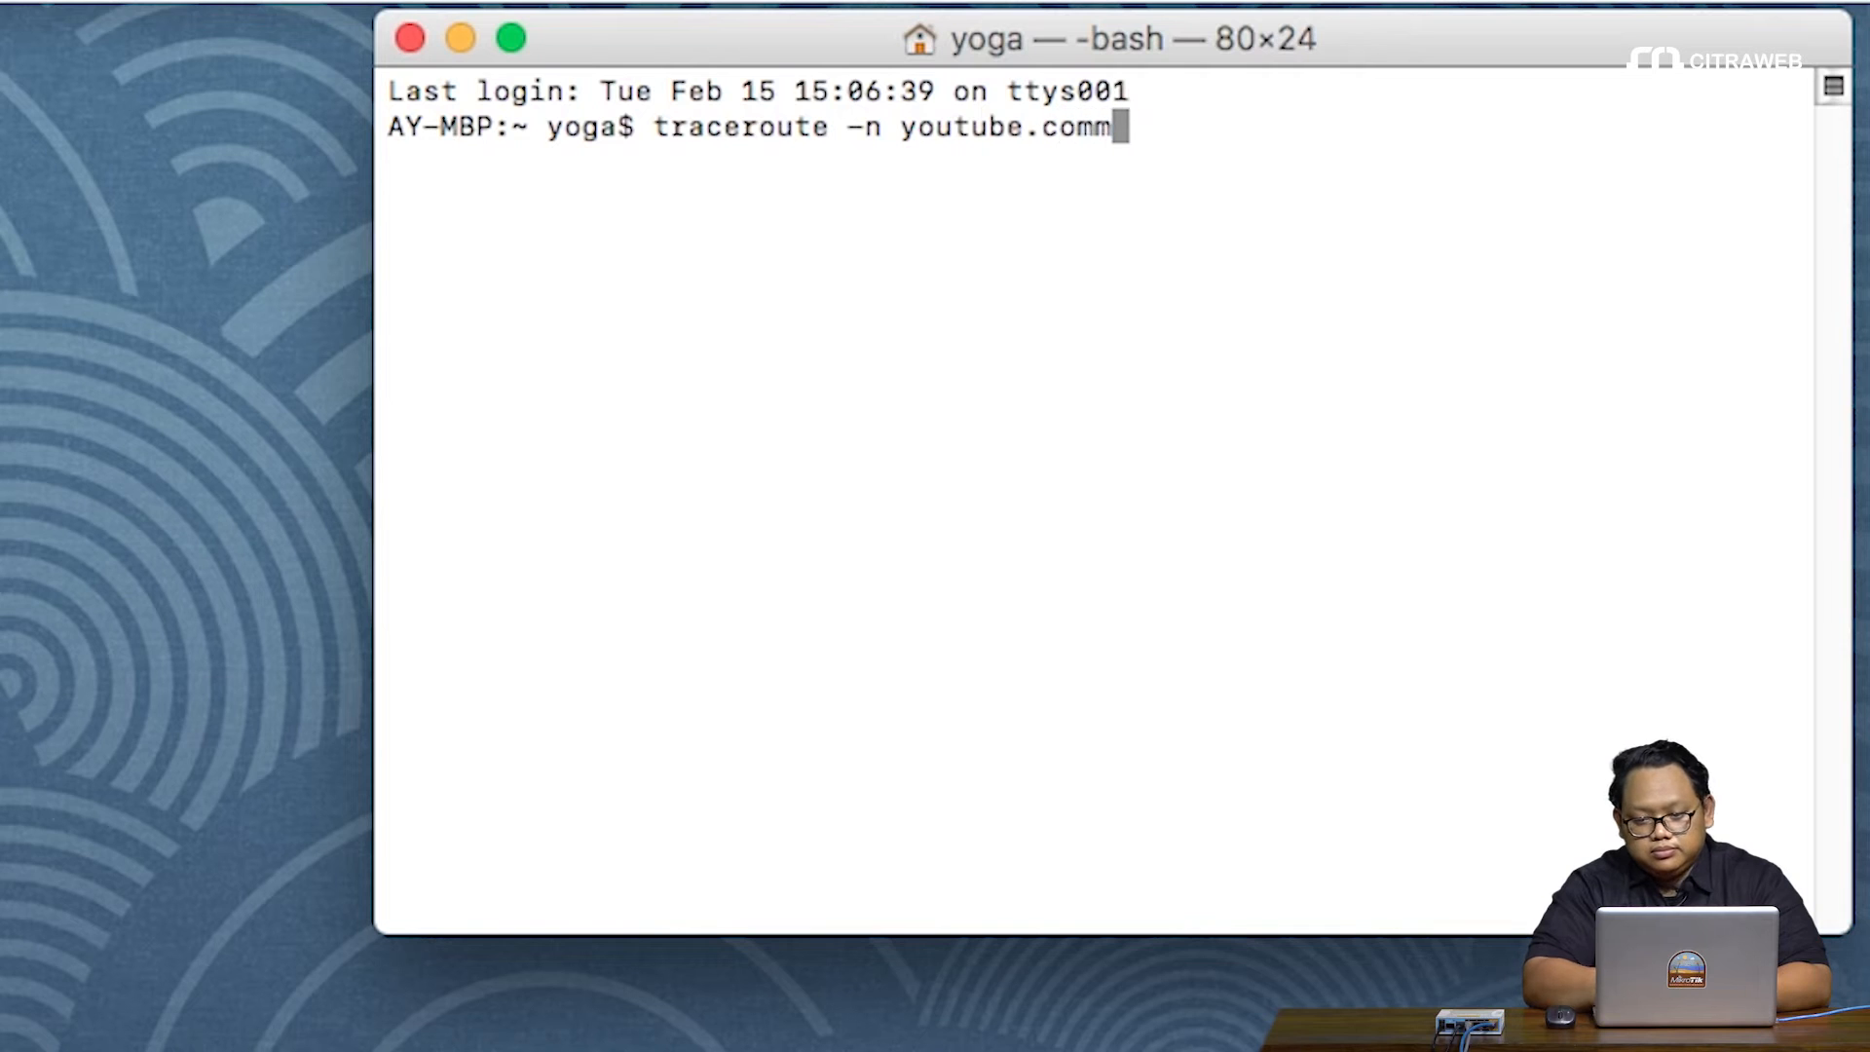
pyautogui.press('BackSpace')
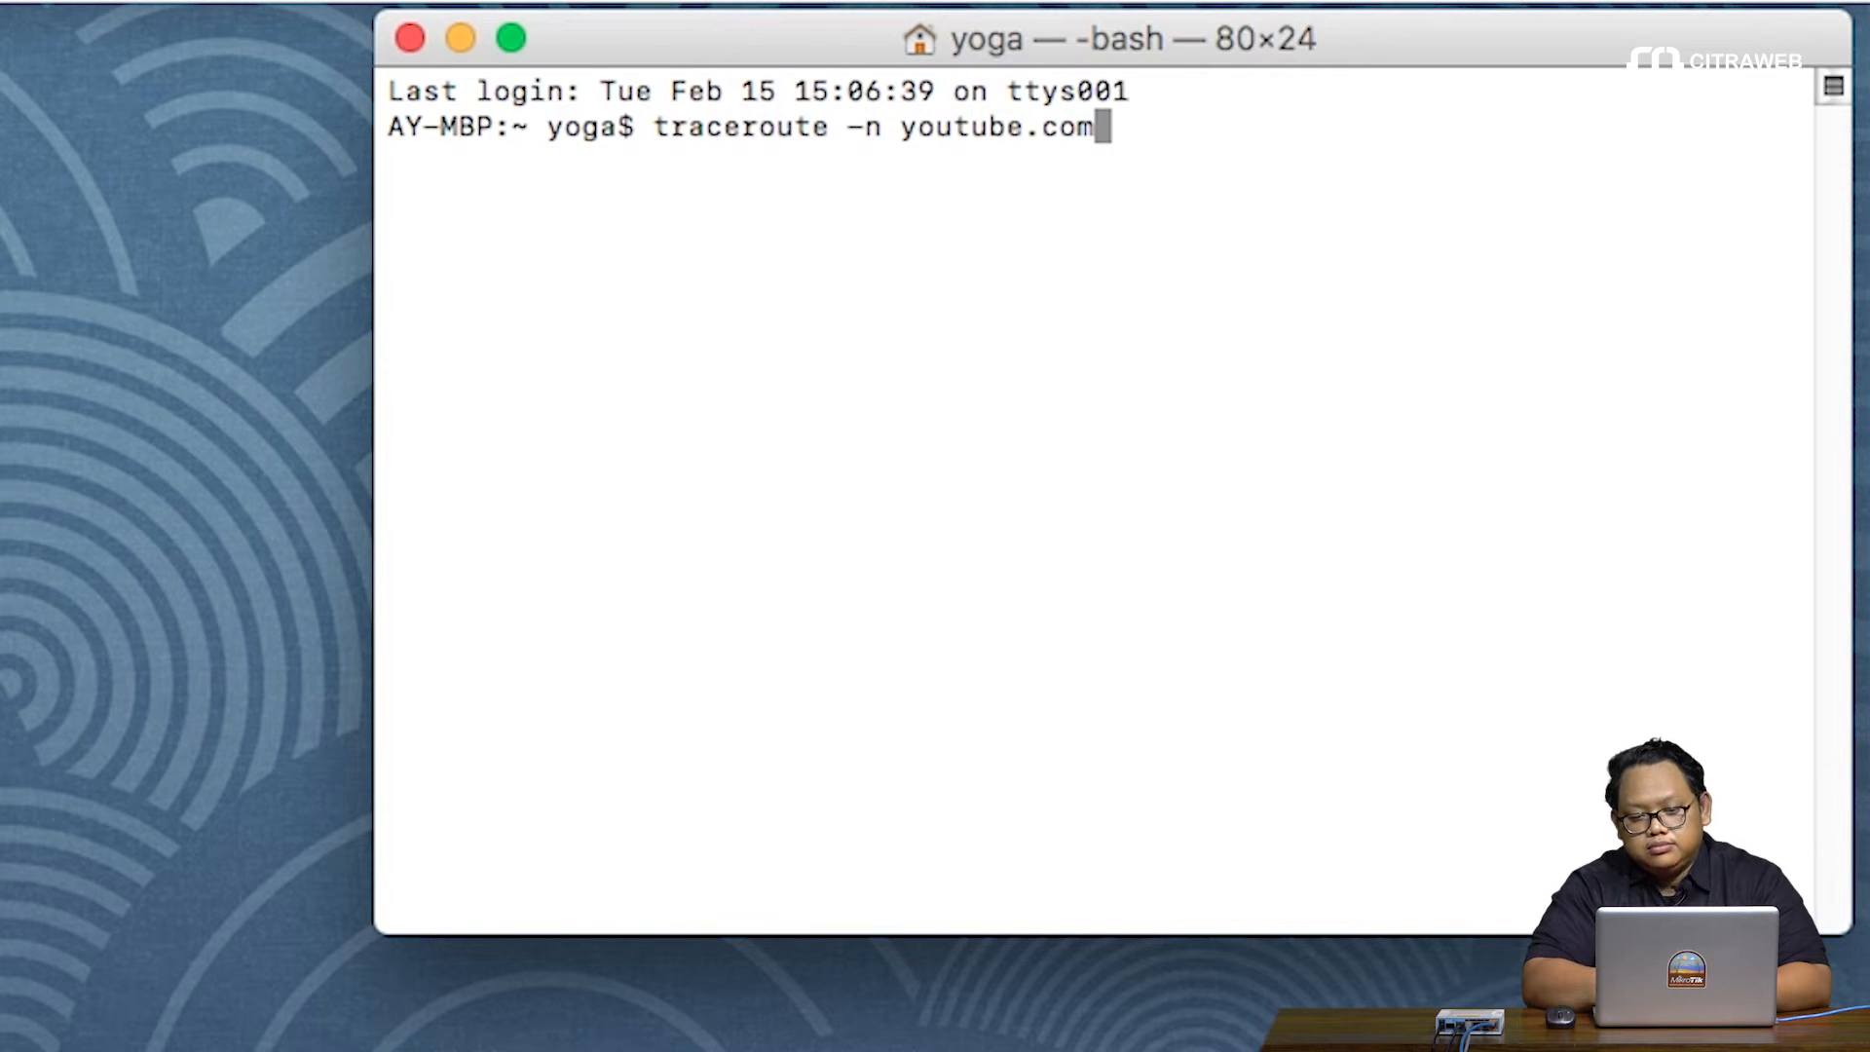
pyautogui.press('Return')
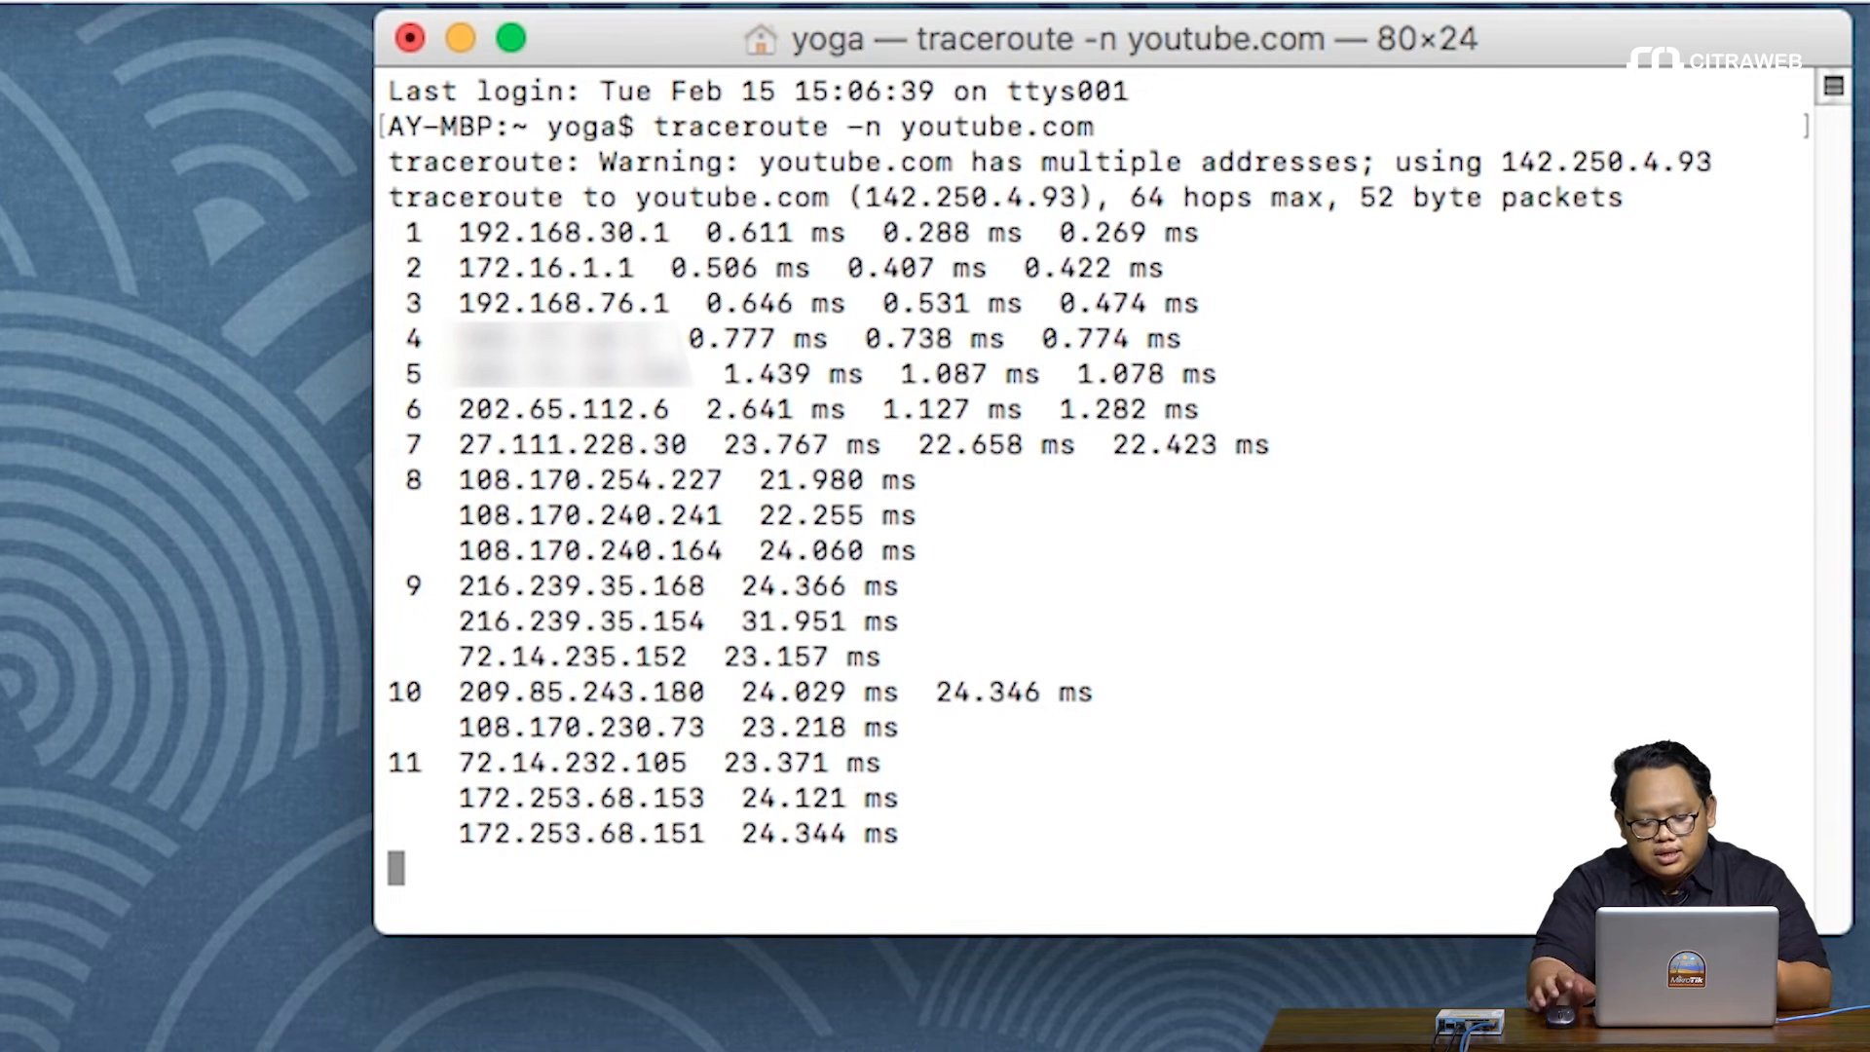
pyautogui.hotkey('ctrl', 'c')
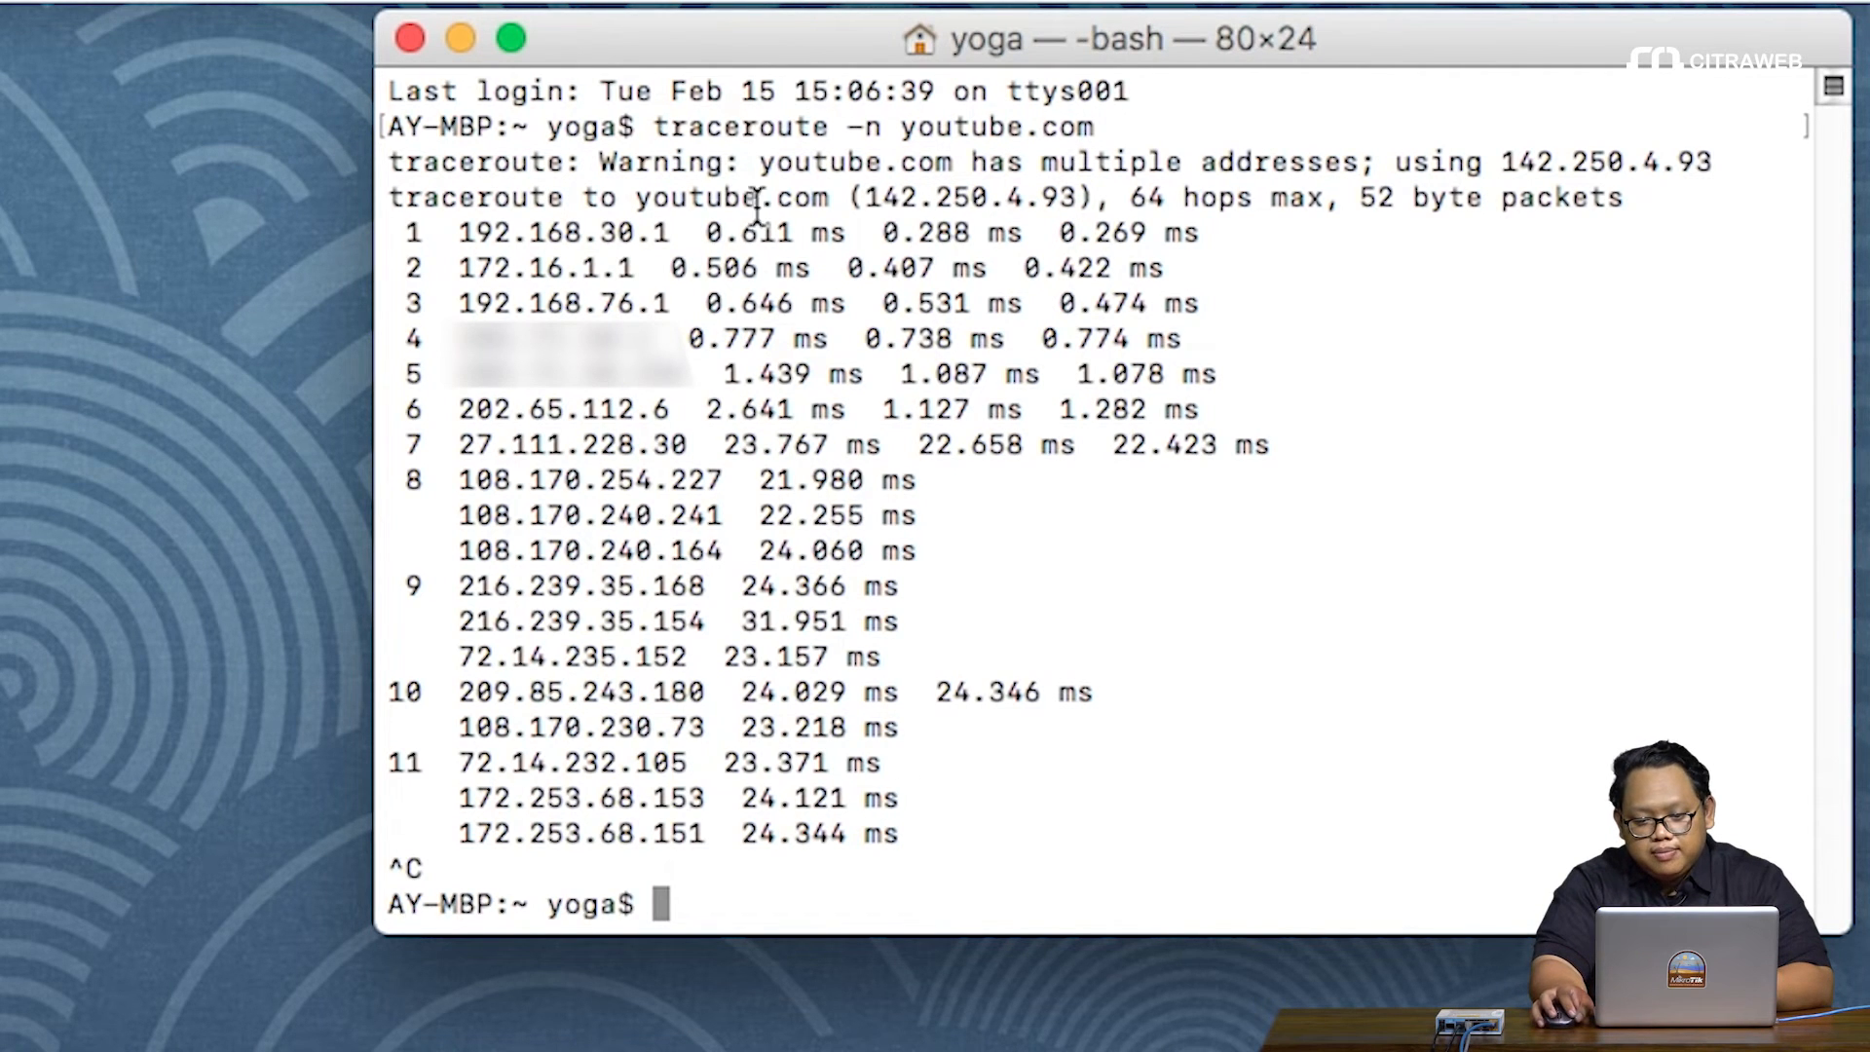
# Check the first two hops of the youtube.com trace to identify the LAN gateway and the ISP gateway in use
pyautogui.moveTo(687, 233); pyautogui.dragTo(464, 234)
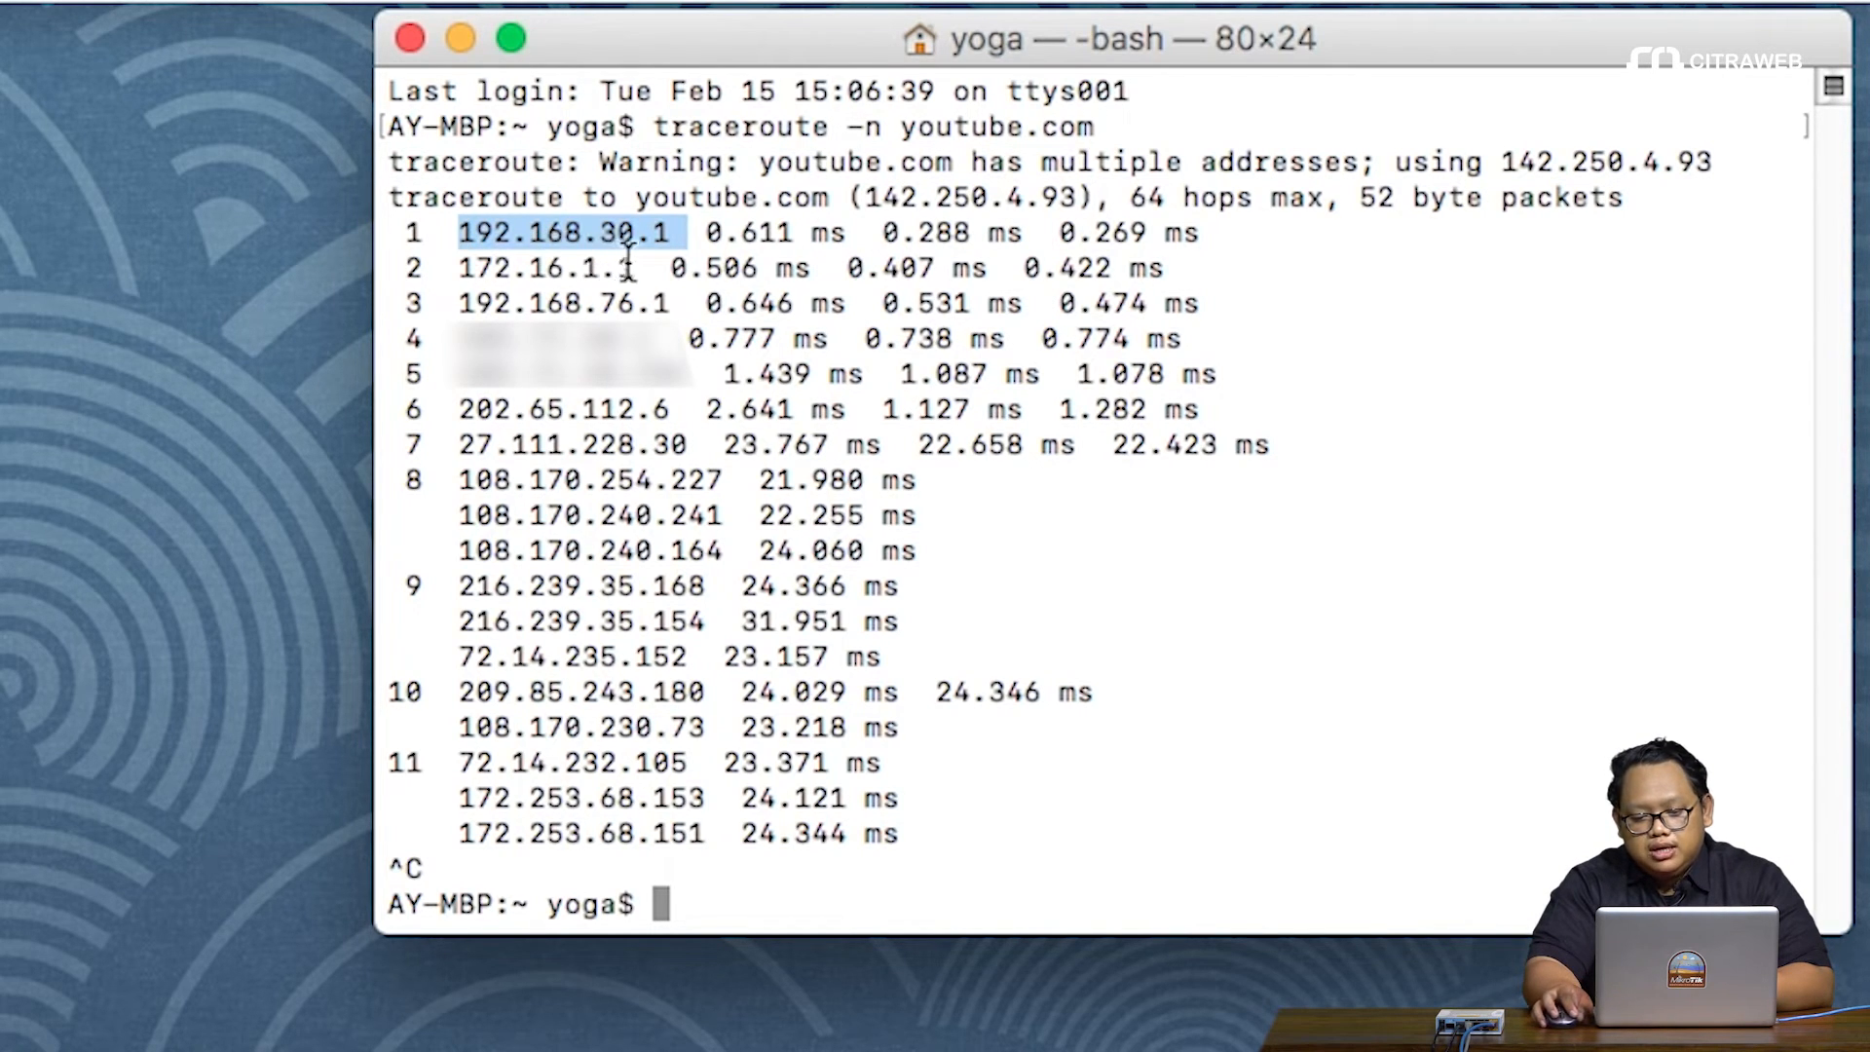
pyautogui.moveTo(638, 268); pyautogui.dragTo(469, 282)
pyautogui.click(1029, 692)
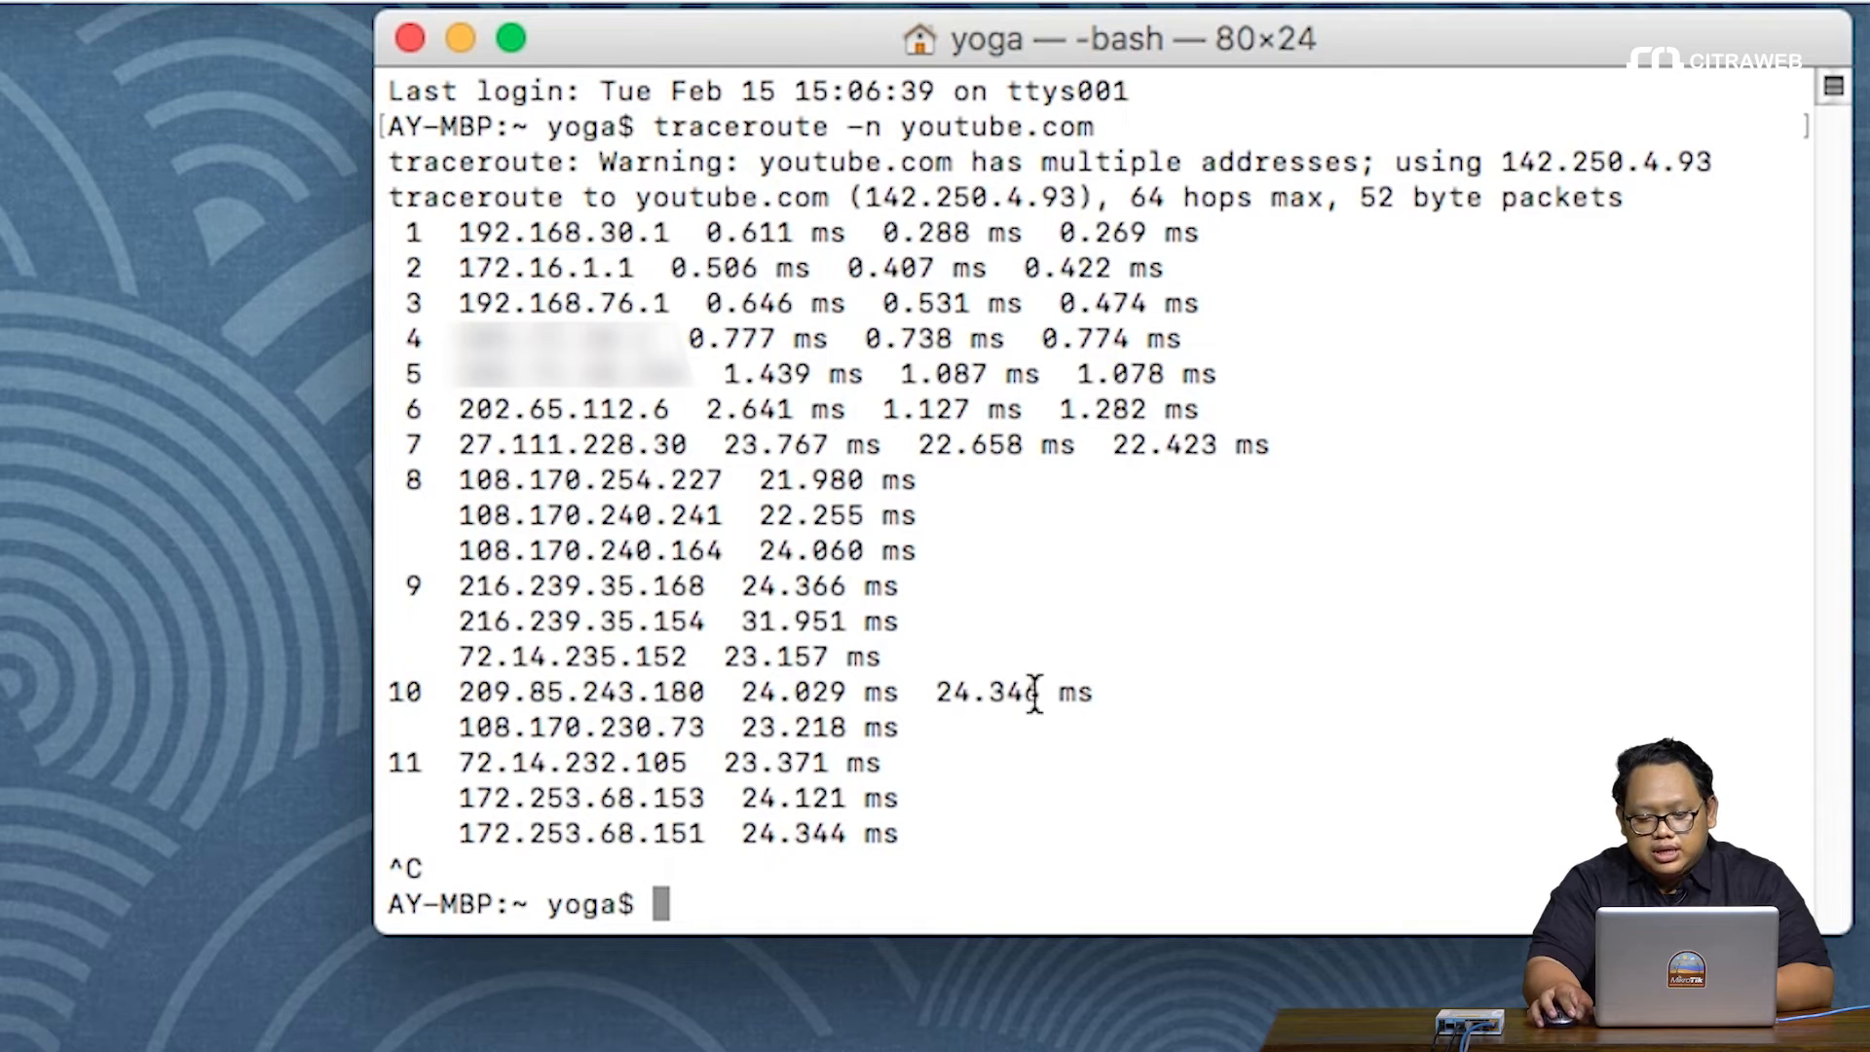
# Run traceroute -n kompas.com from LAN 1, stop it, and check its first two hops
pyautogui.write('trac')
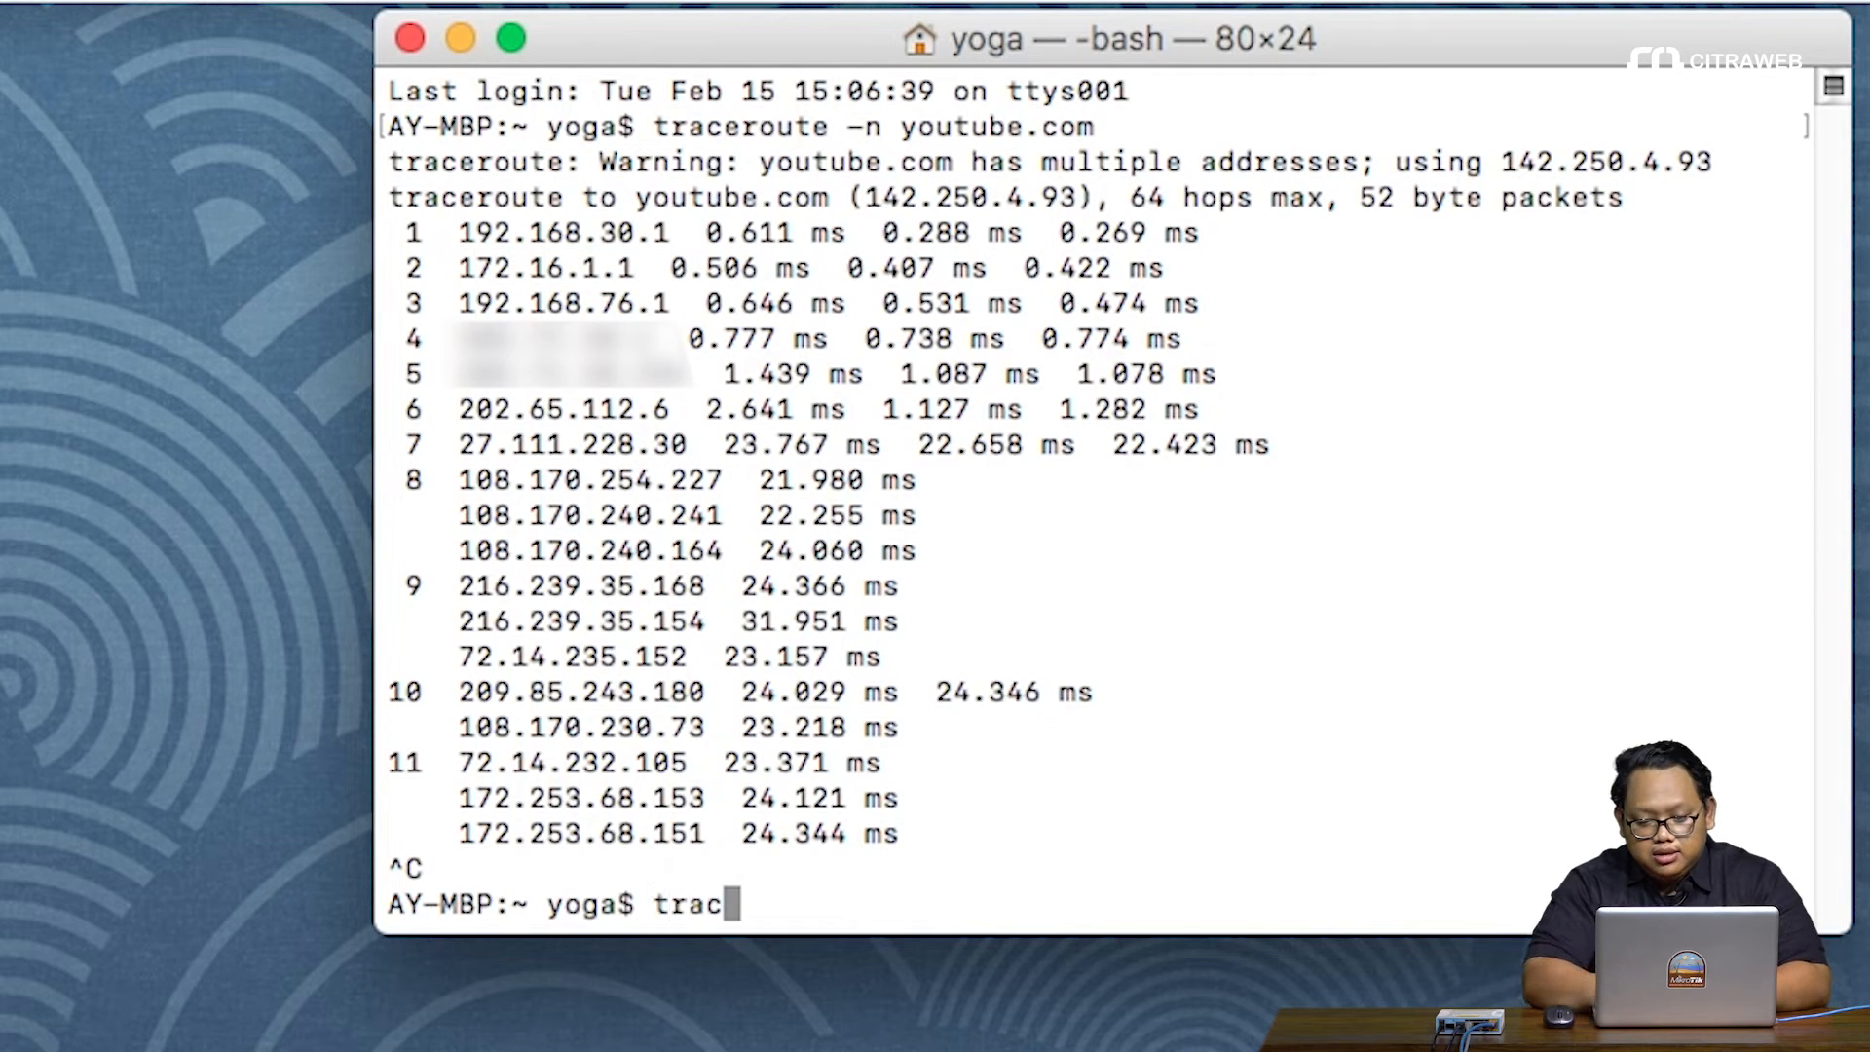
pyautogui.write('eroute')
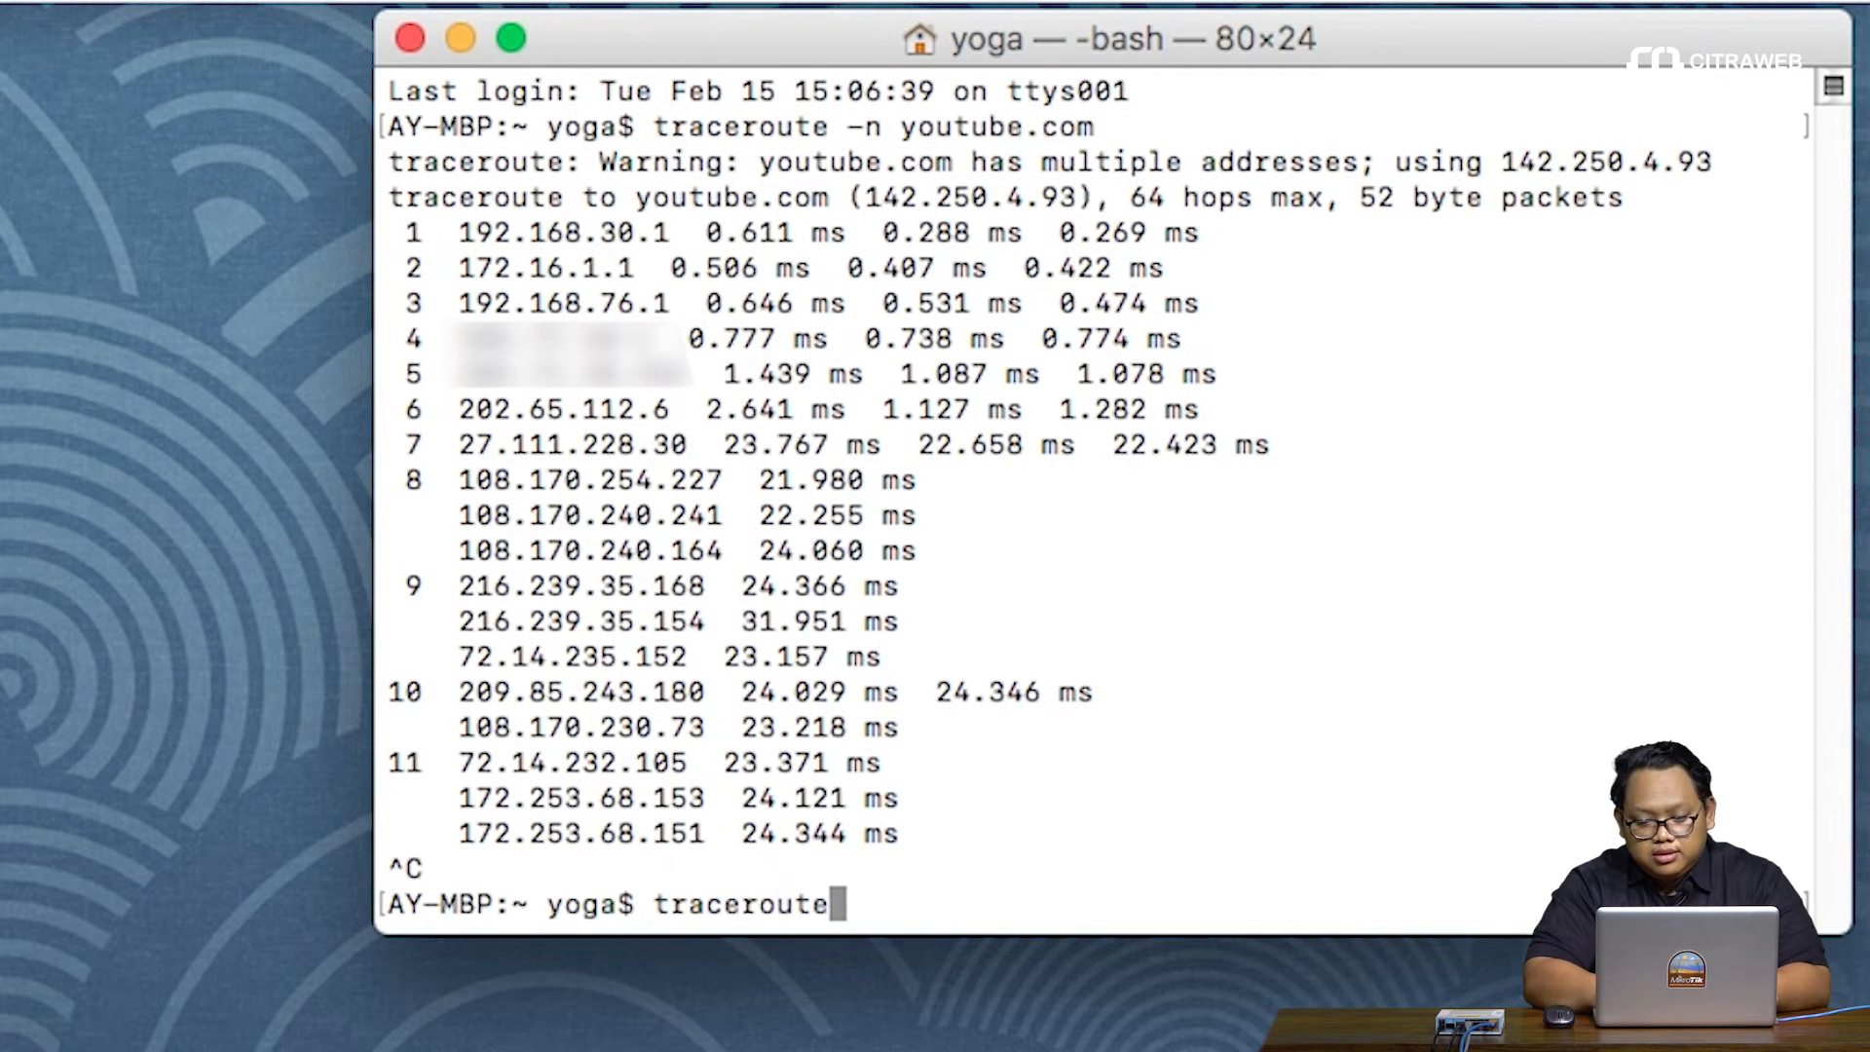
pyautogui.write(' -n ')
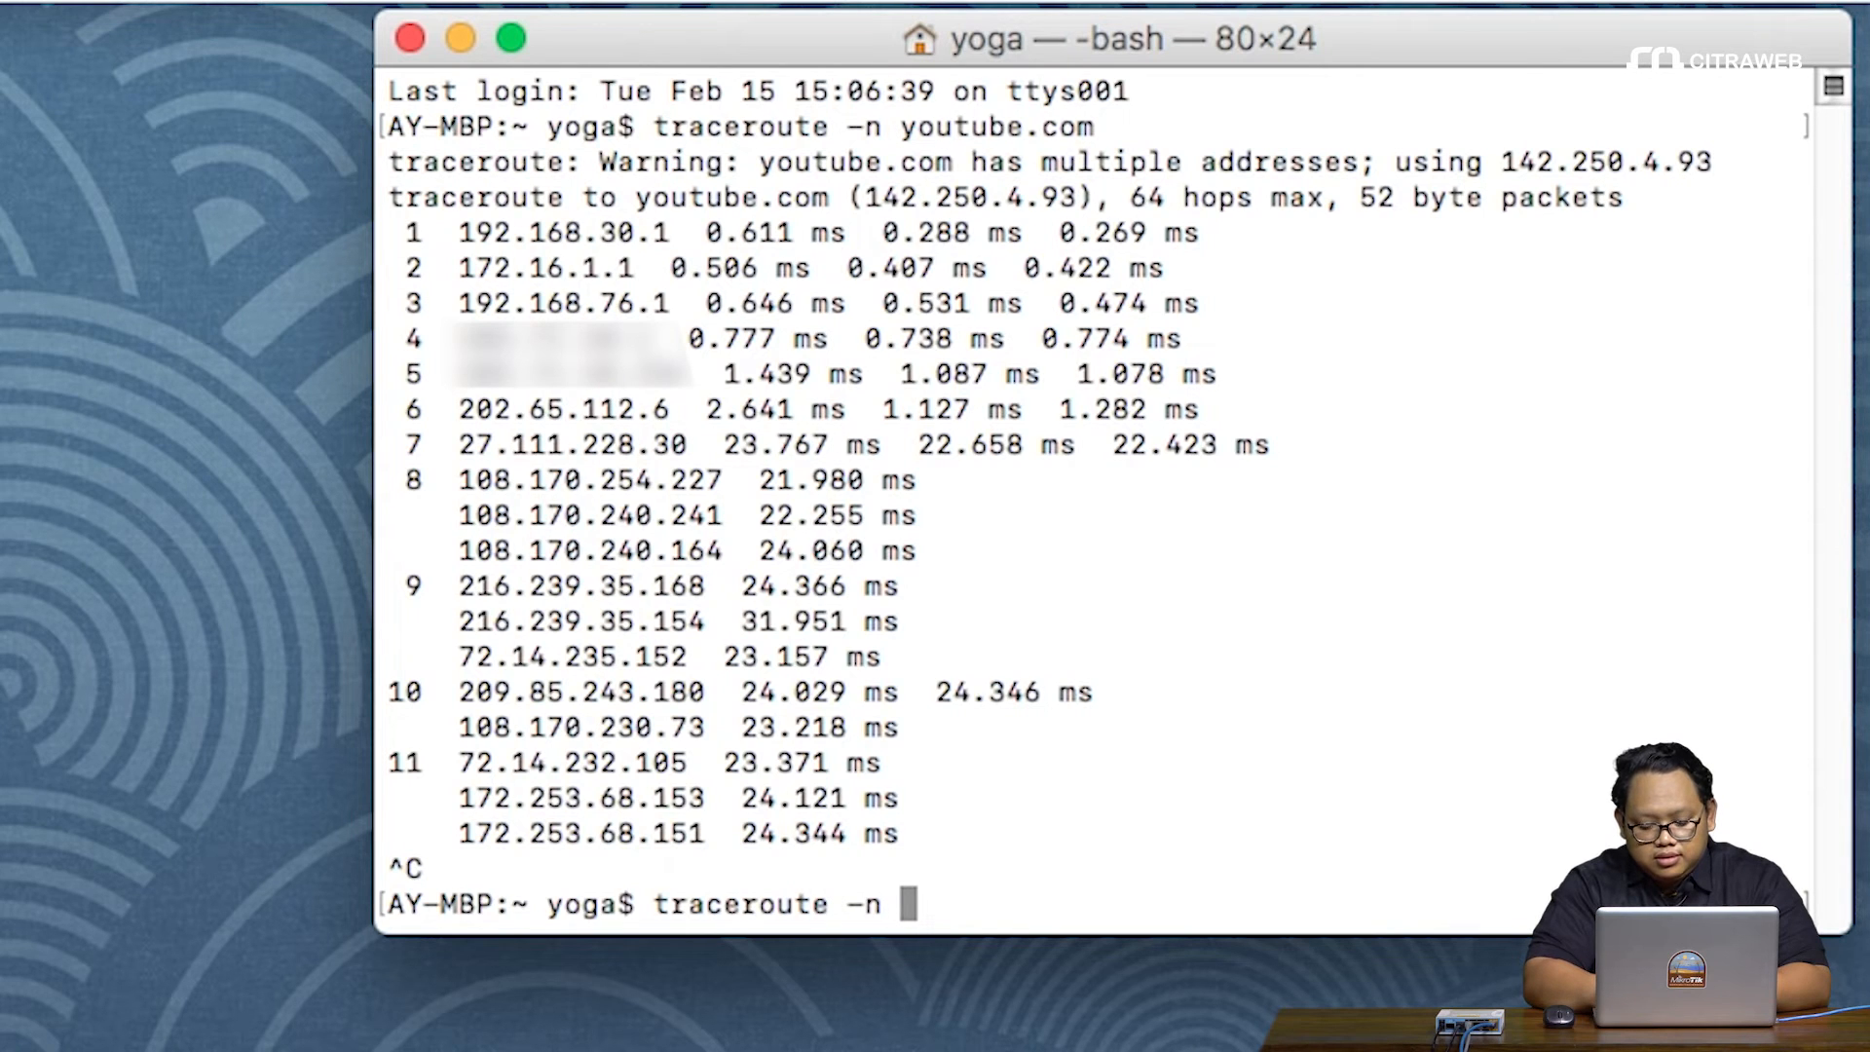
pyautogui.write('ko')
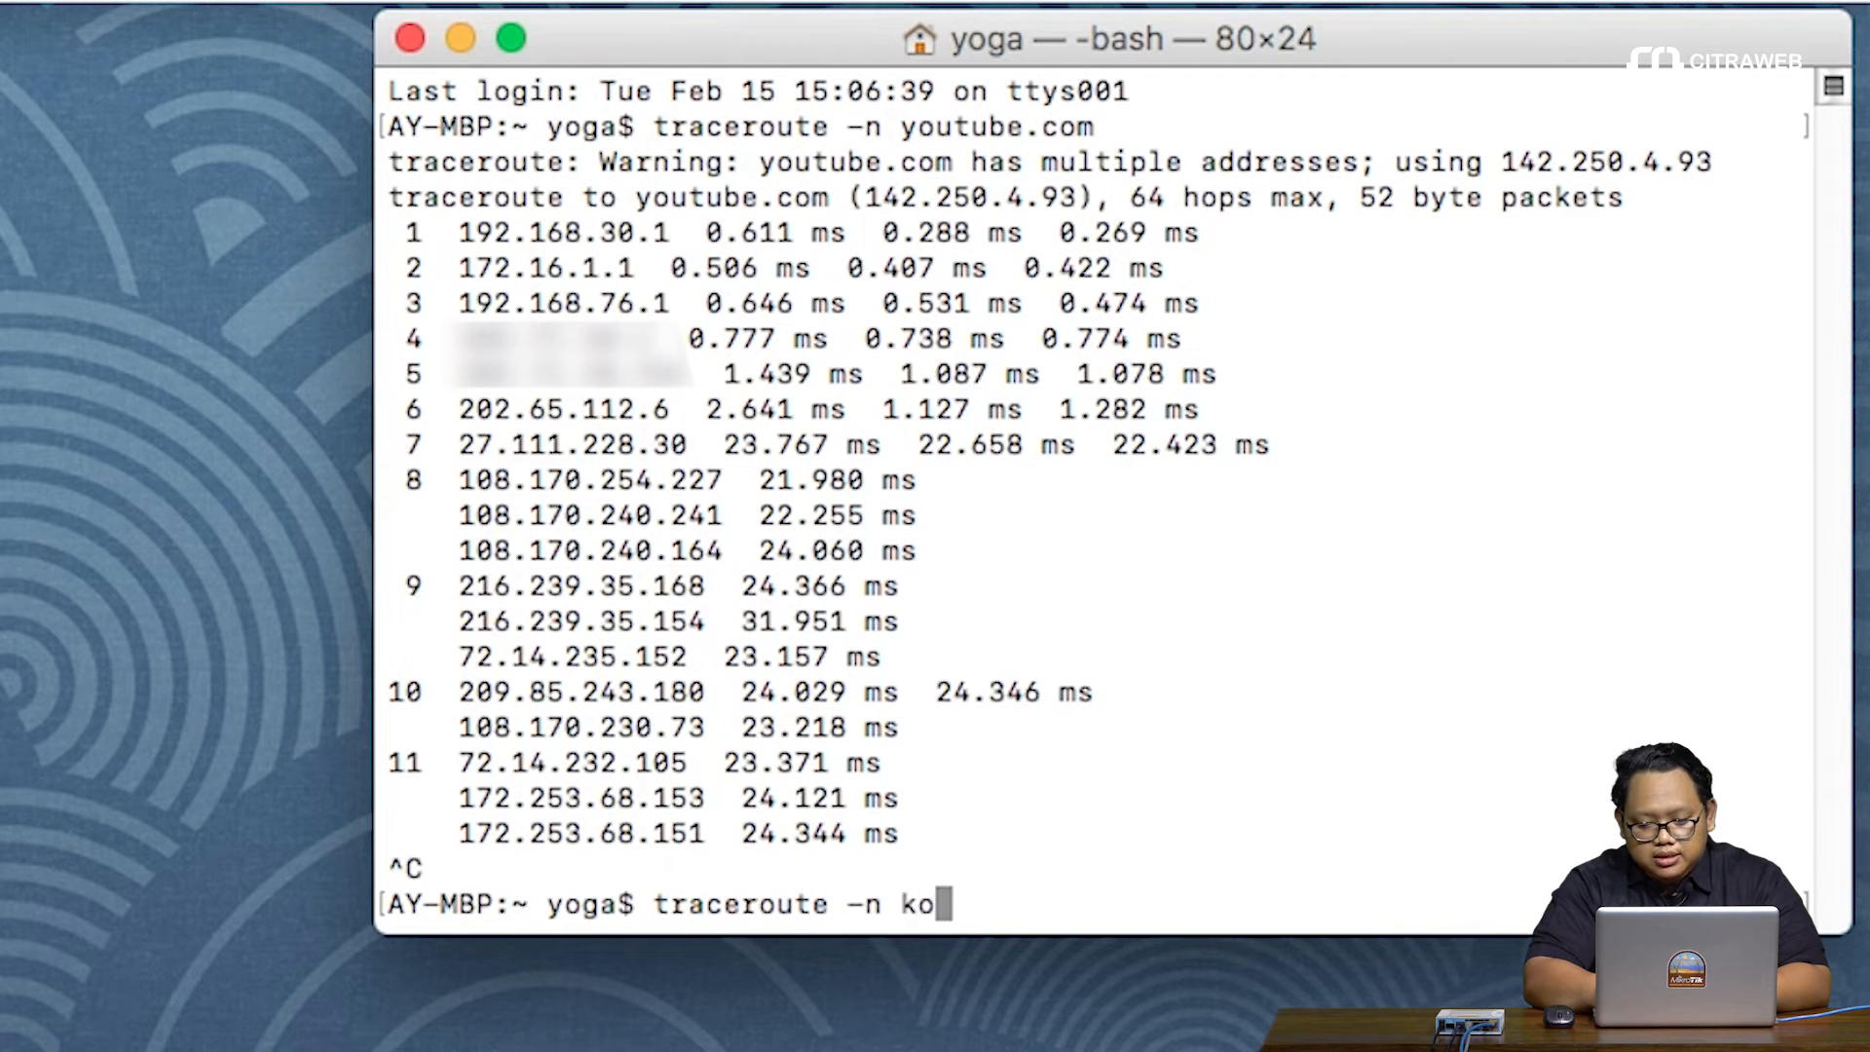
pyautogui.write('mpas.com')
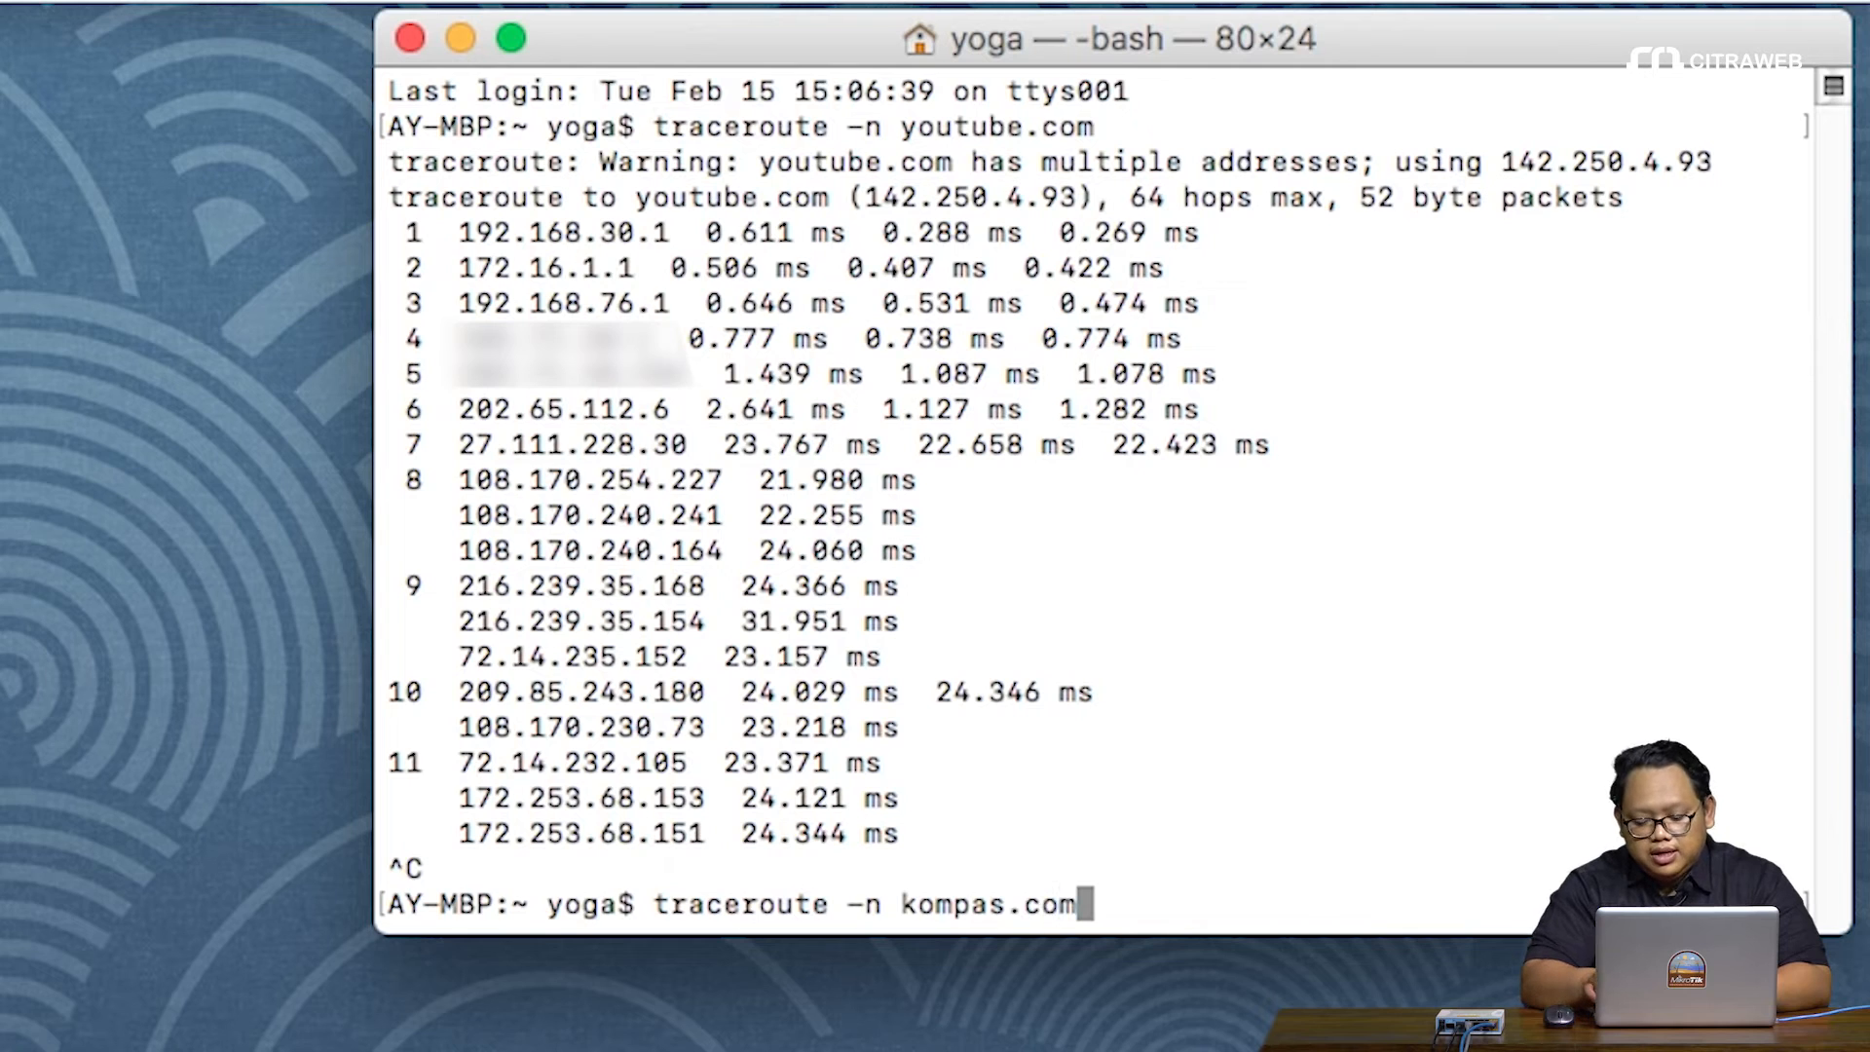
pyautogui.press('Return')
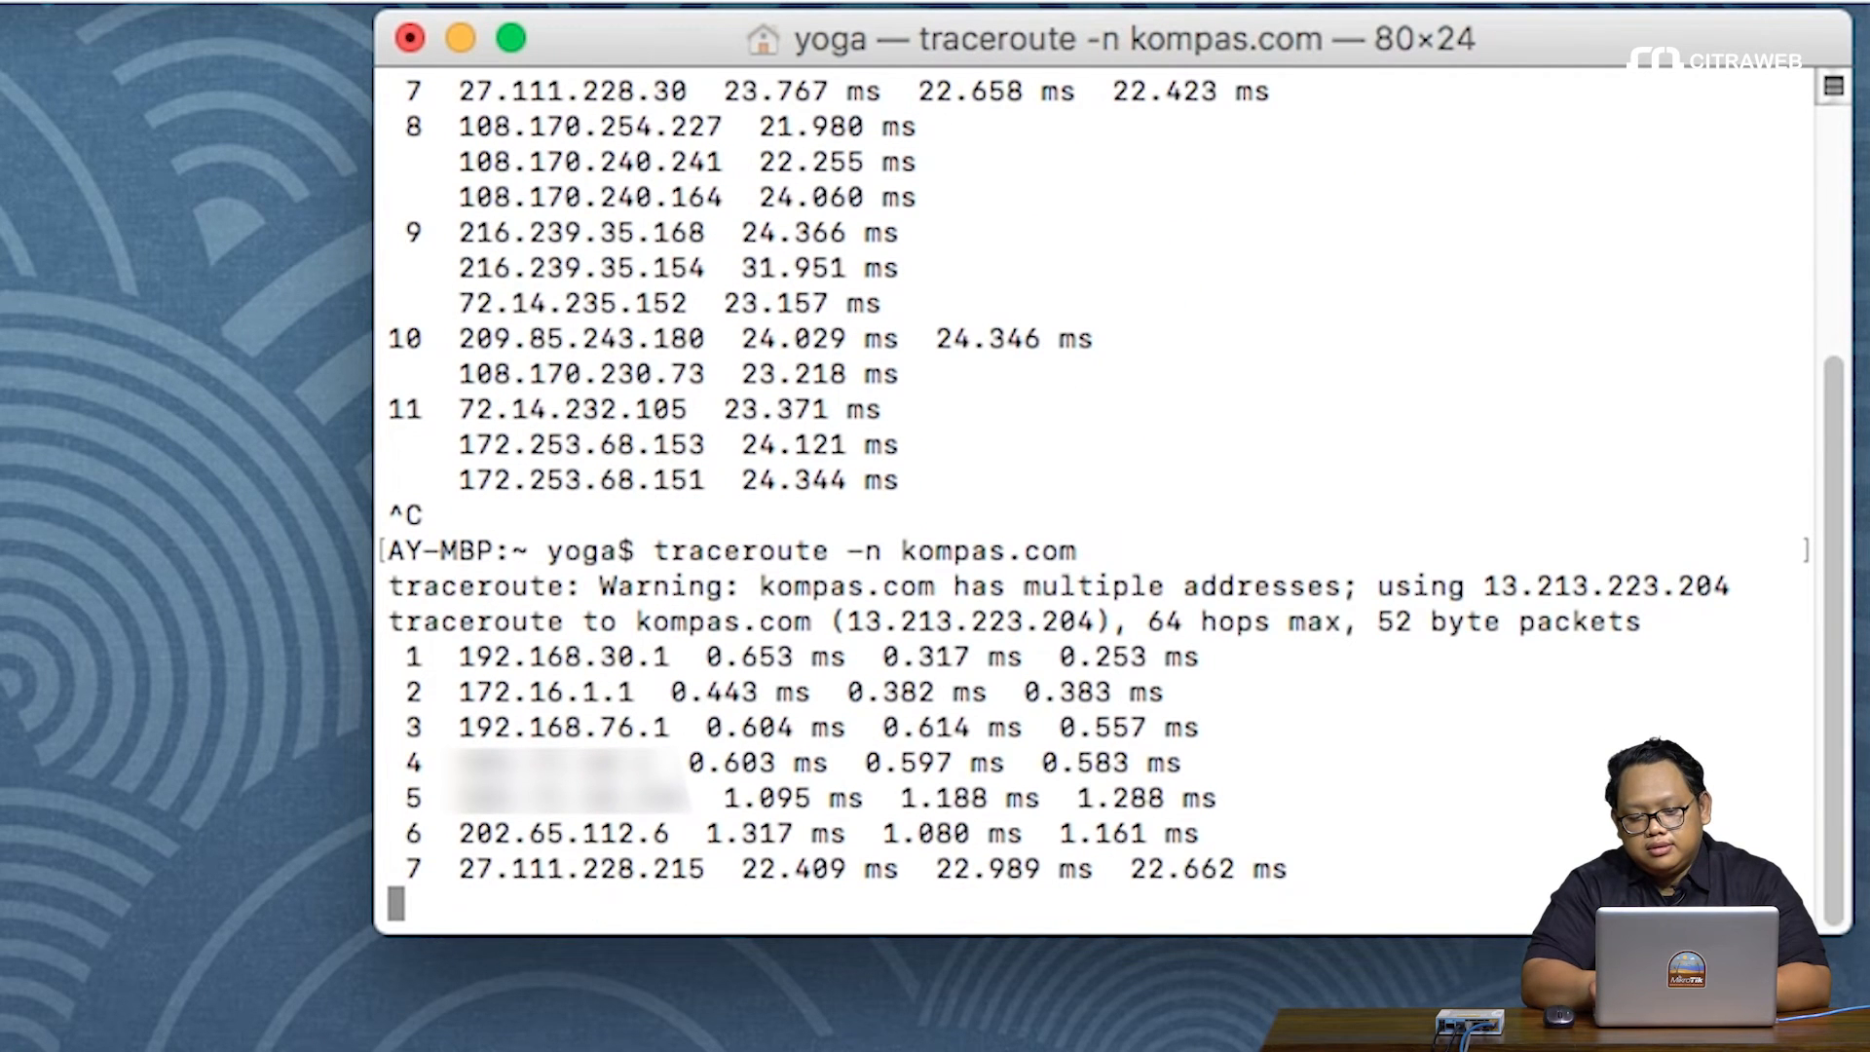
pyautogui.hotkey('ctrl', 'c')
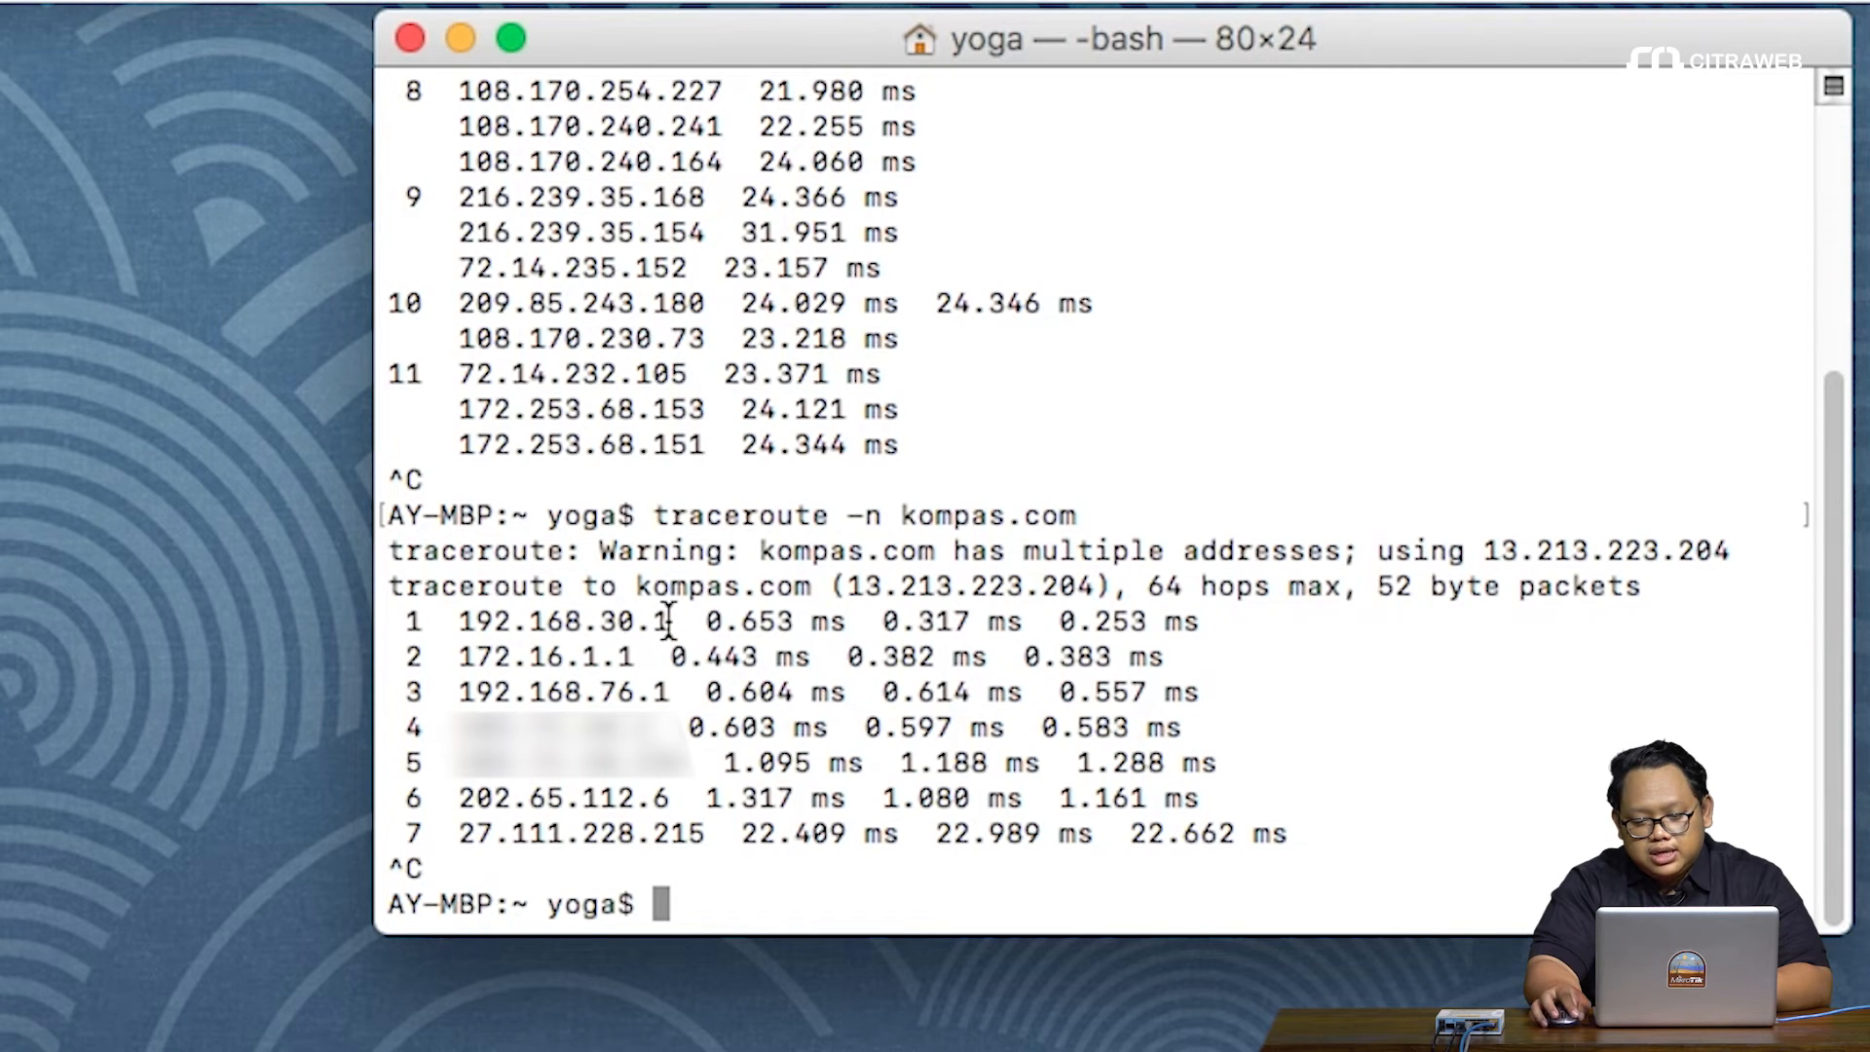
pyautogui.moveTo(670, 622); pyautogui.dragTo(494, 621)
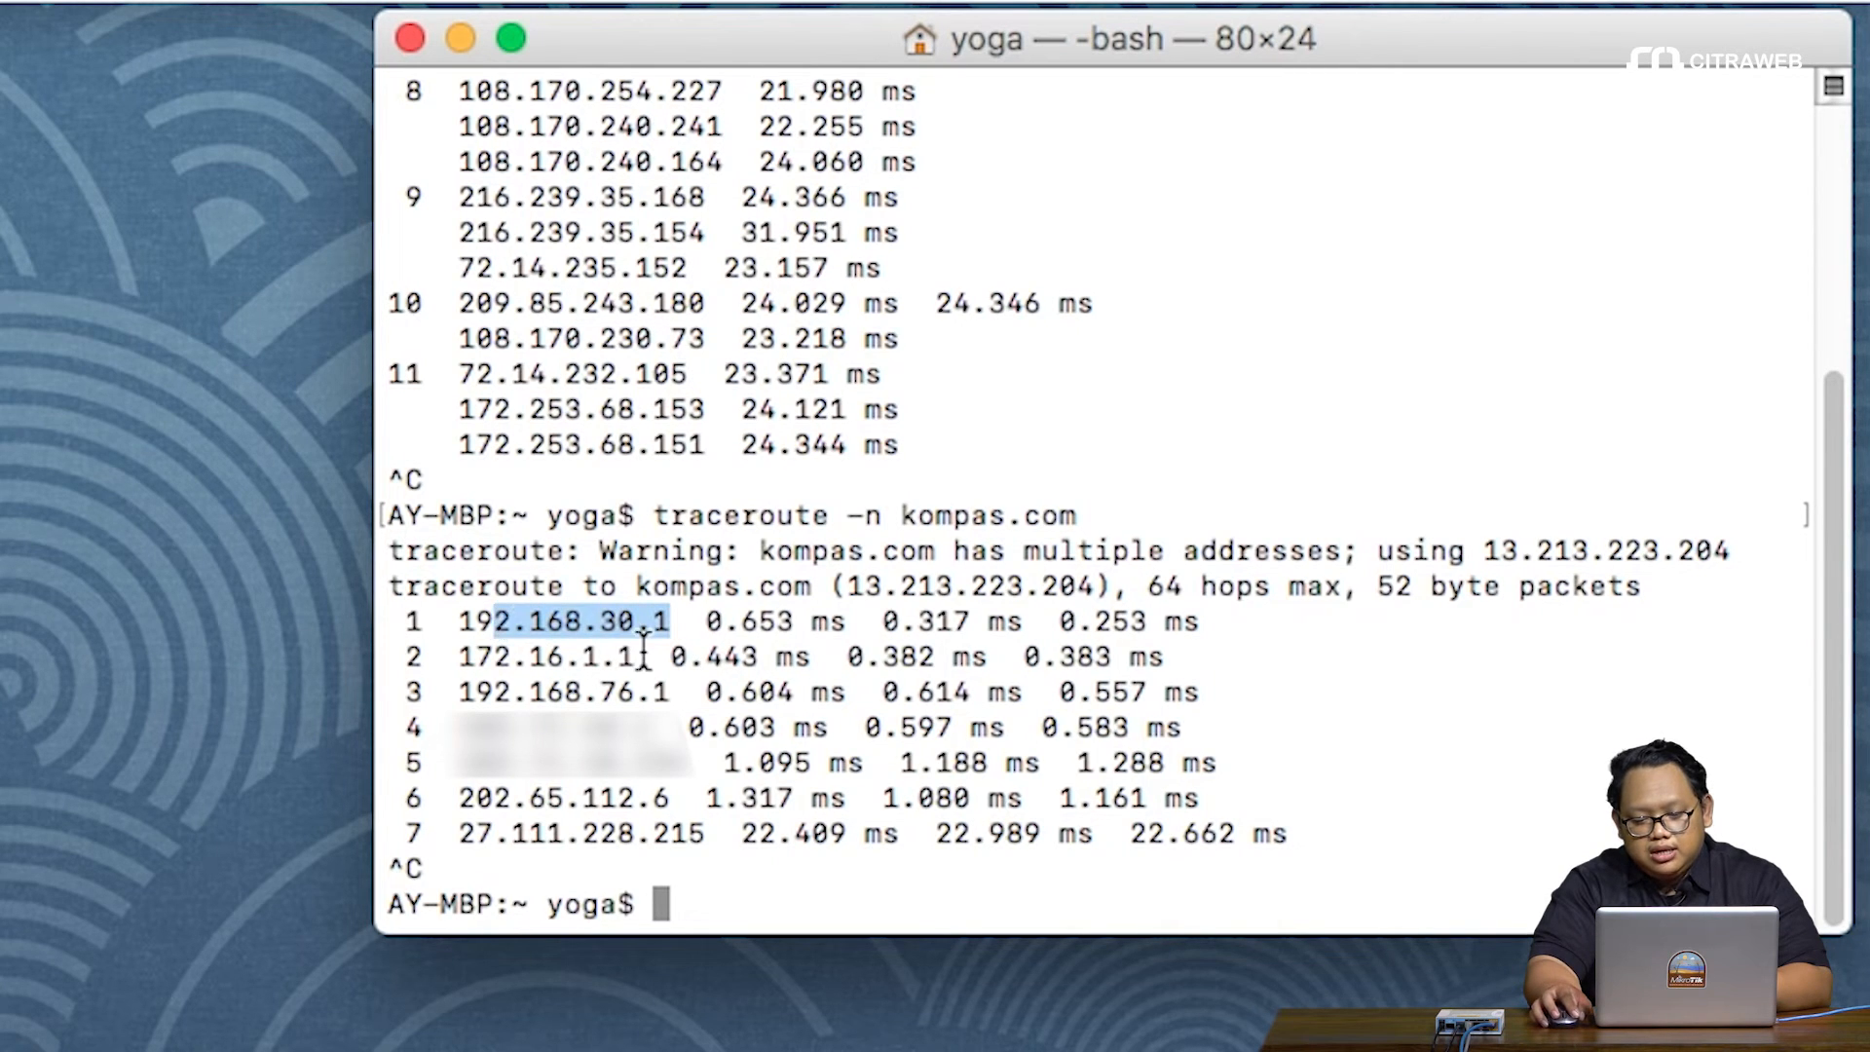
pyautogui.moveTo(638, 657); pyautogui.dragTo(472, 665)
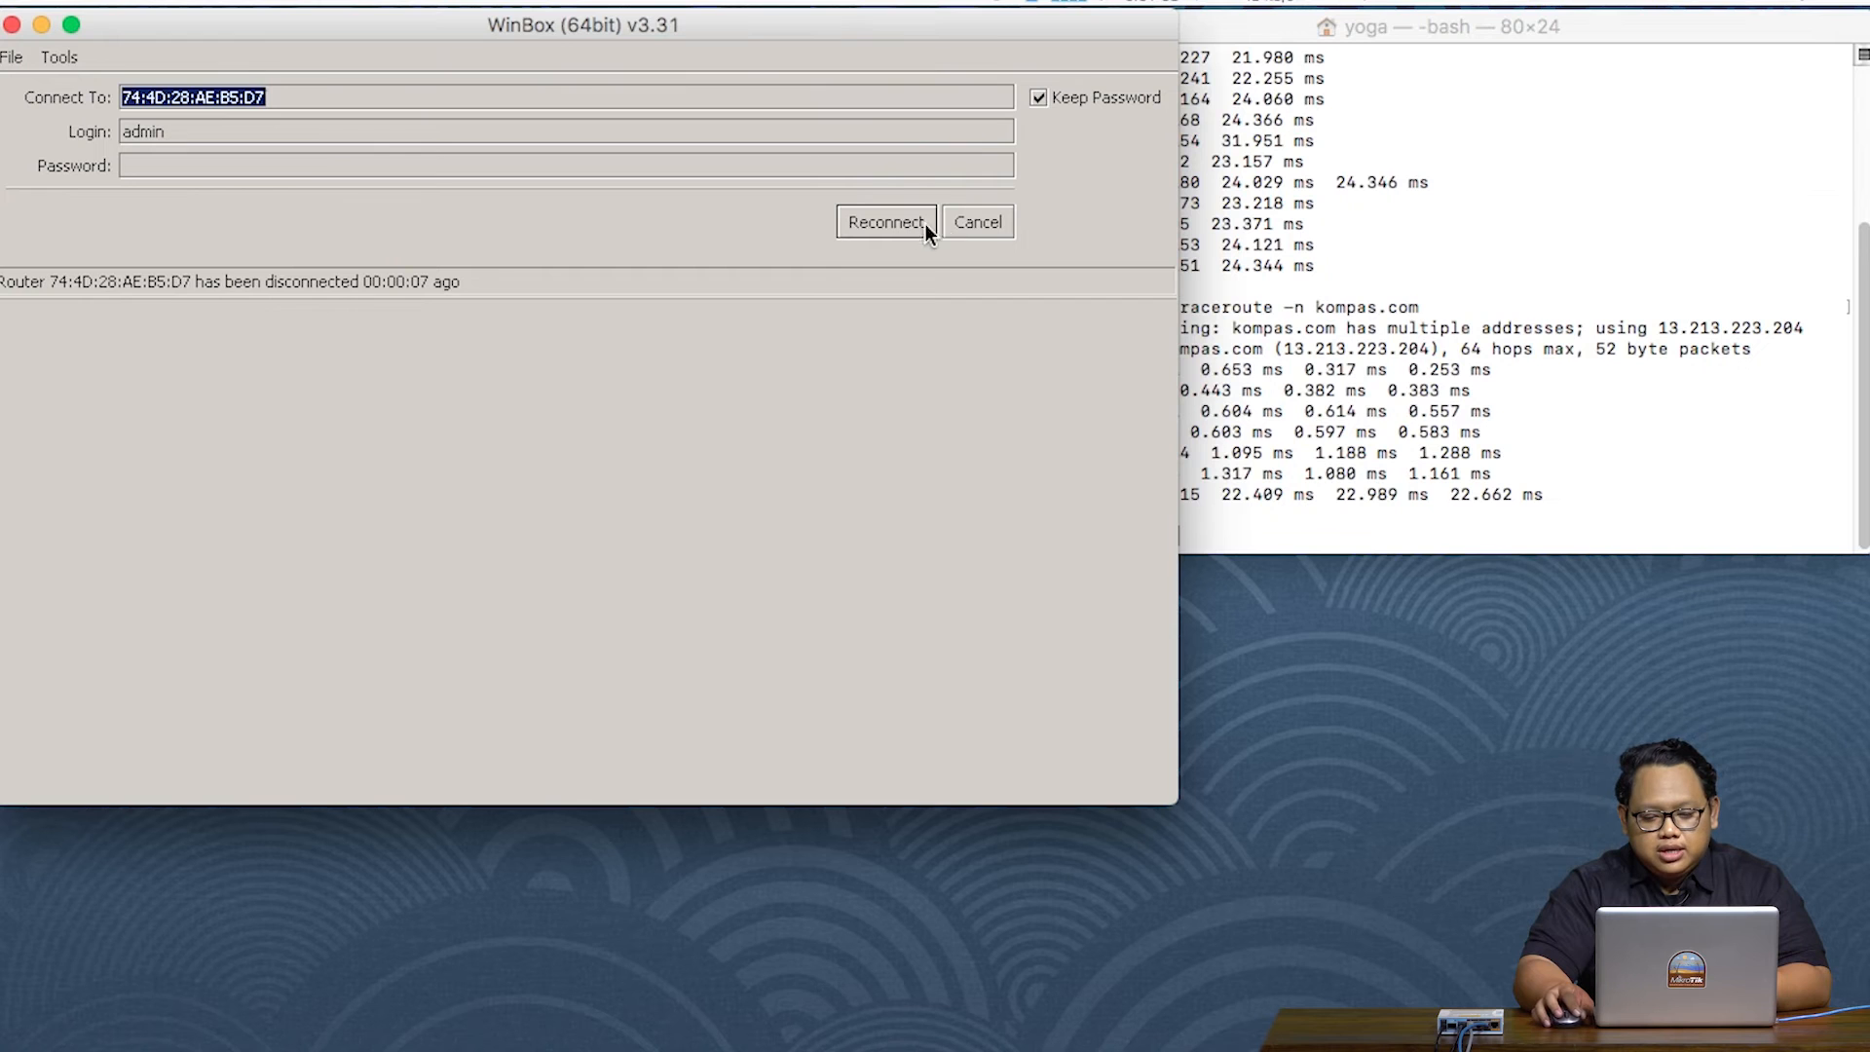
# Cancel the pending router reconnection in WinBox and check the computer's Ethernet IP address in the macOS Network settings
pyautogui.click(973, 225)
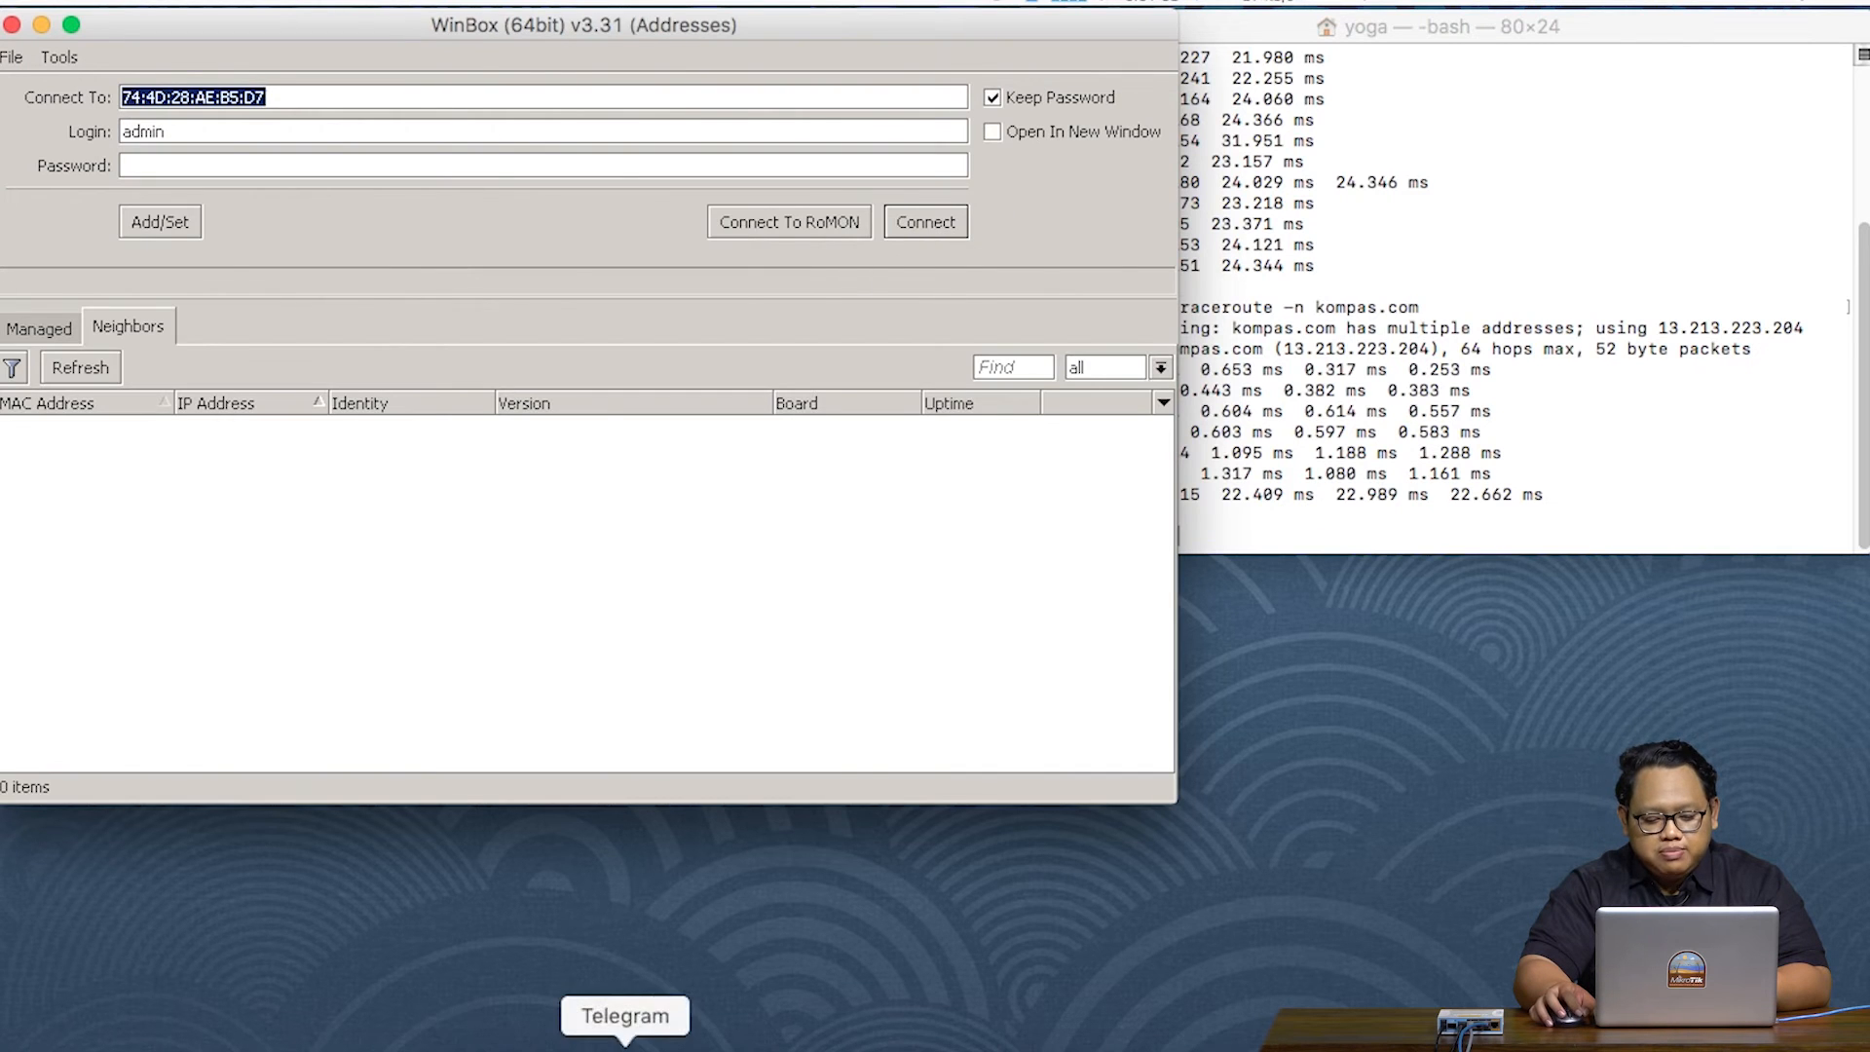
pyautogui.click(542, 1044)
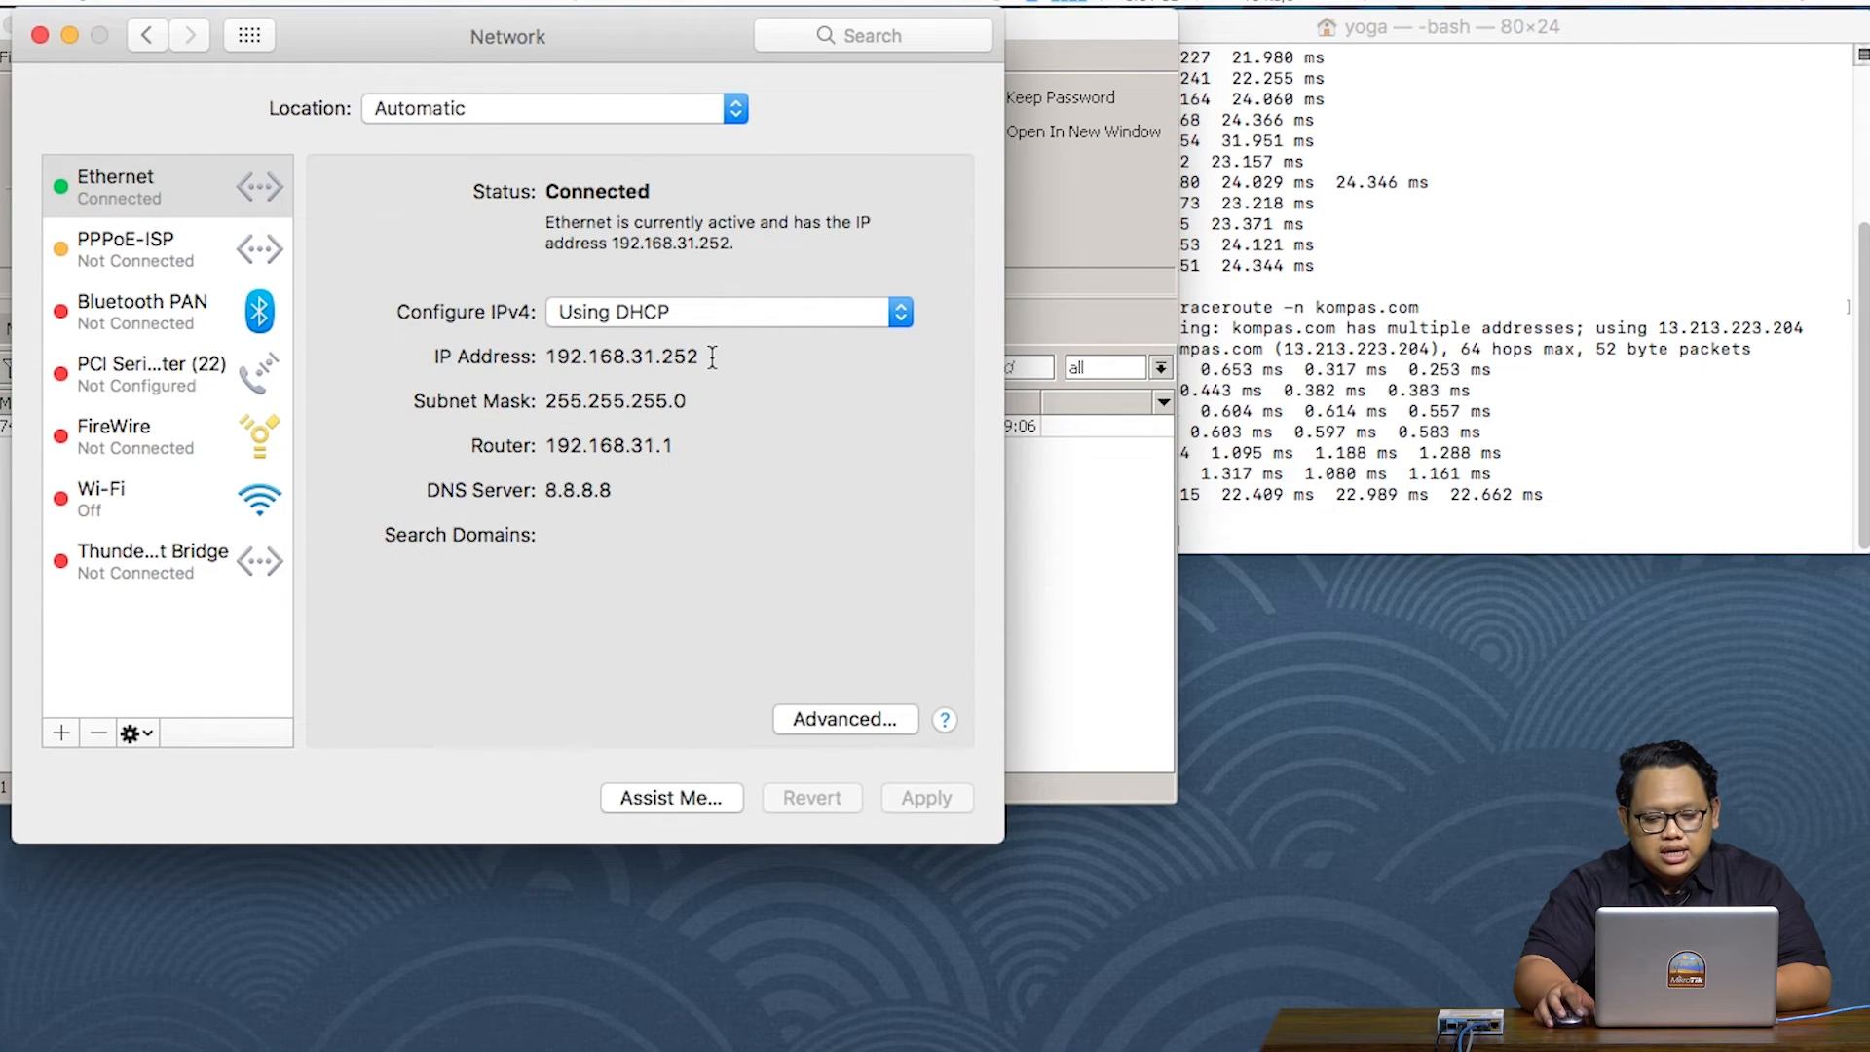
pyautogui.moveTo(709, 357); pyautogui.dragTo(632, 349)
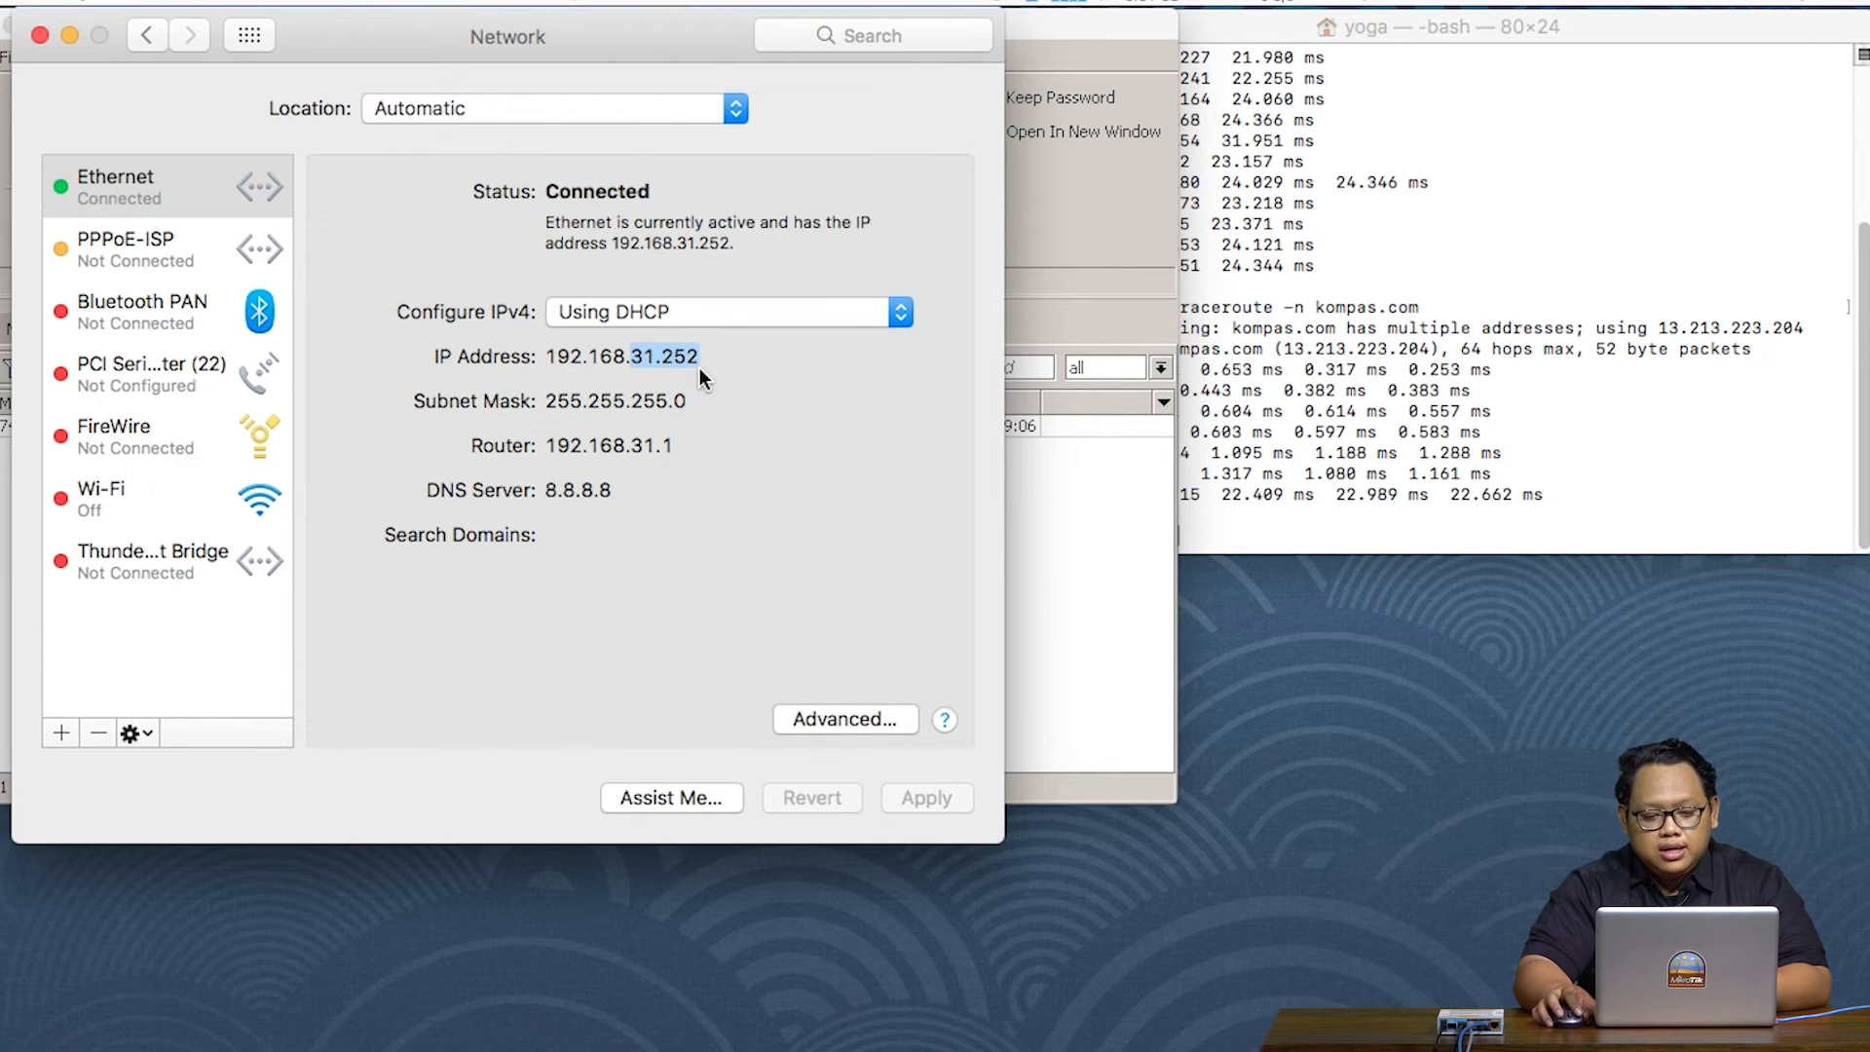
pyautogui.click(70, 36)
# Connect to the discovered MikroTik neighbor by its MAC address and highlight the toISP2 default route in the route list
pyautogui.click(242, 427)
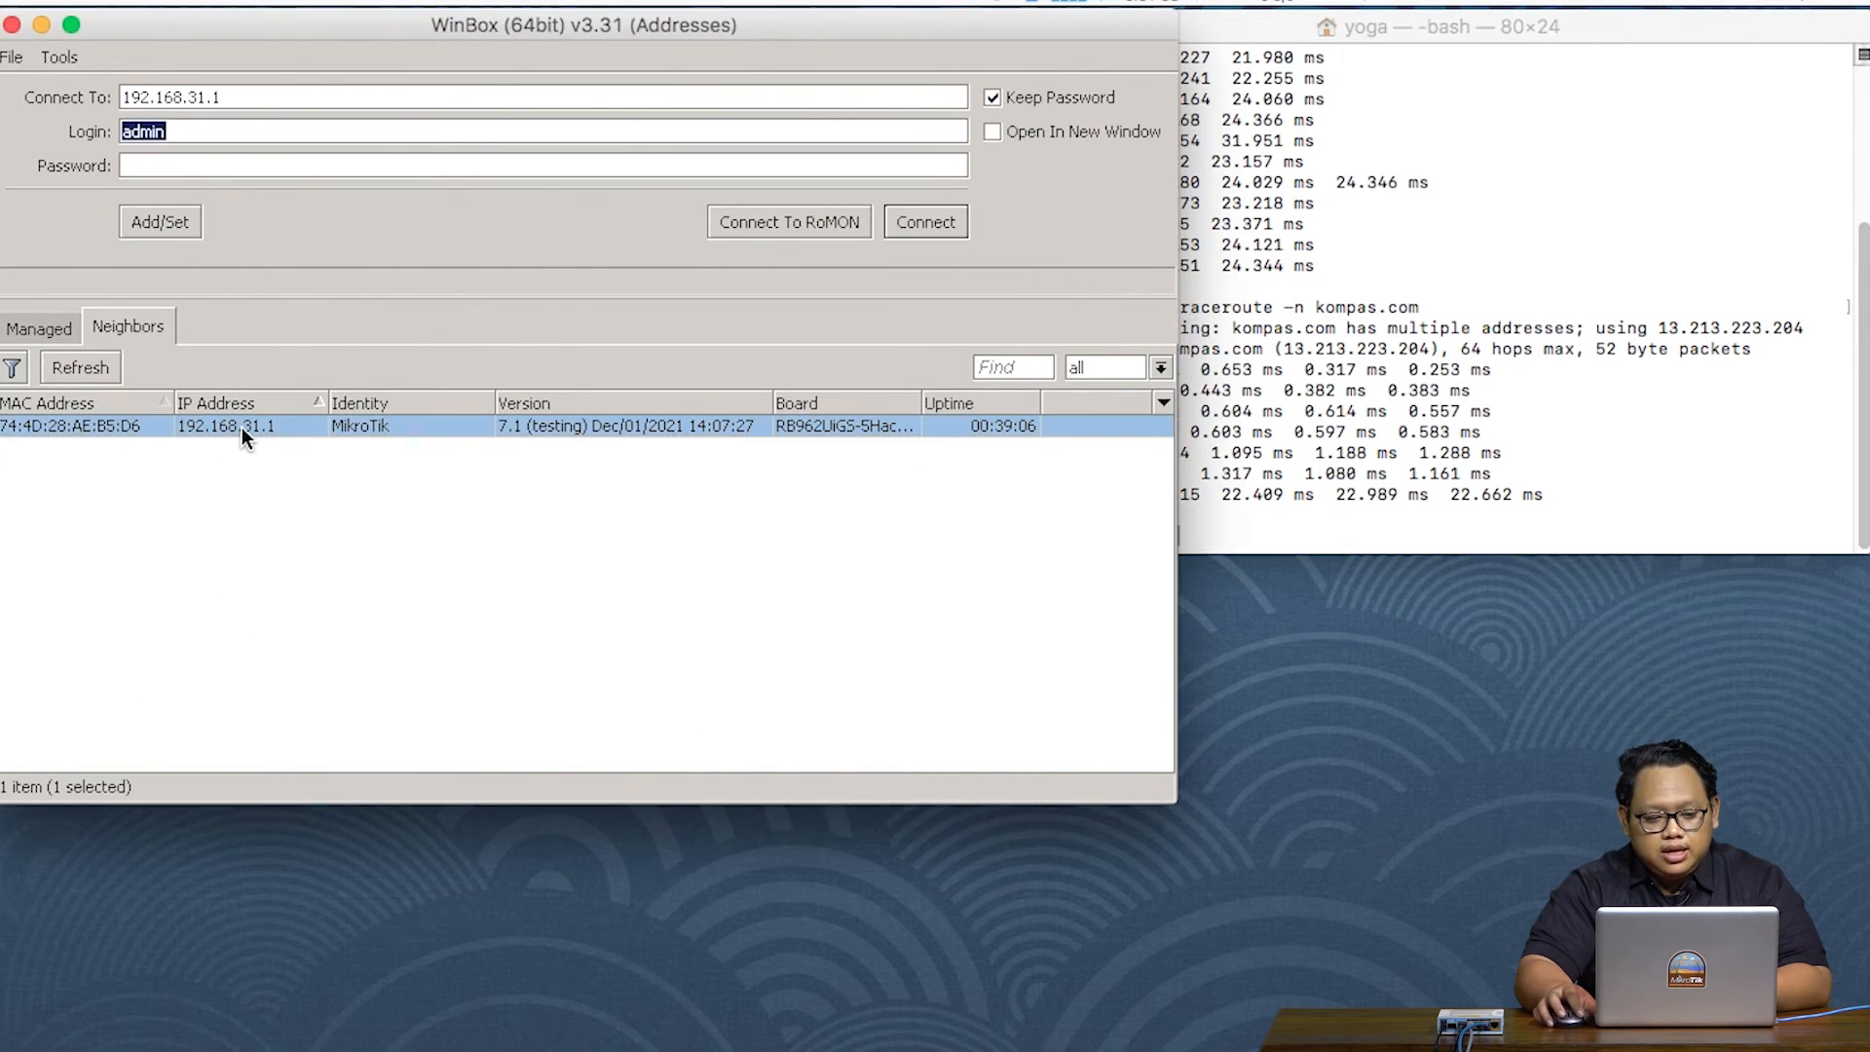
pyautogui.click(107, 426)
pyautogui.click(922, 224)
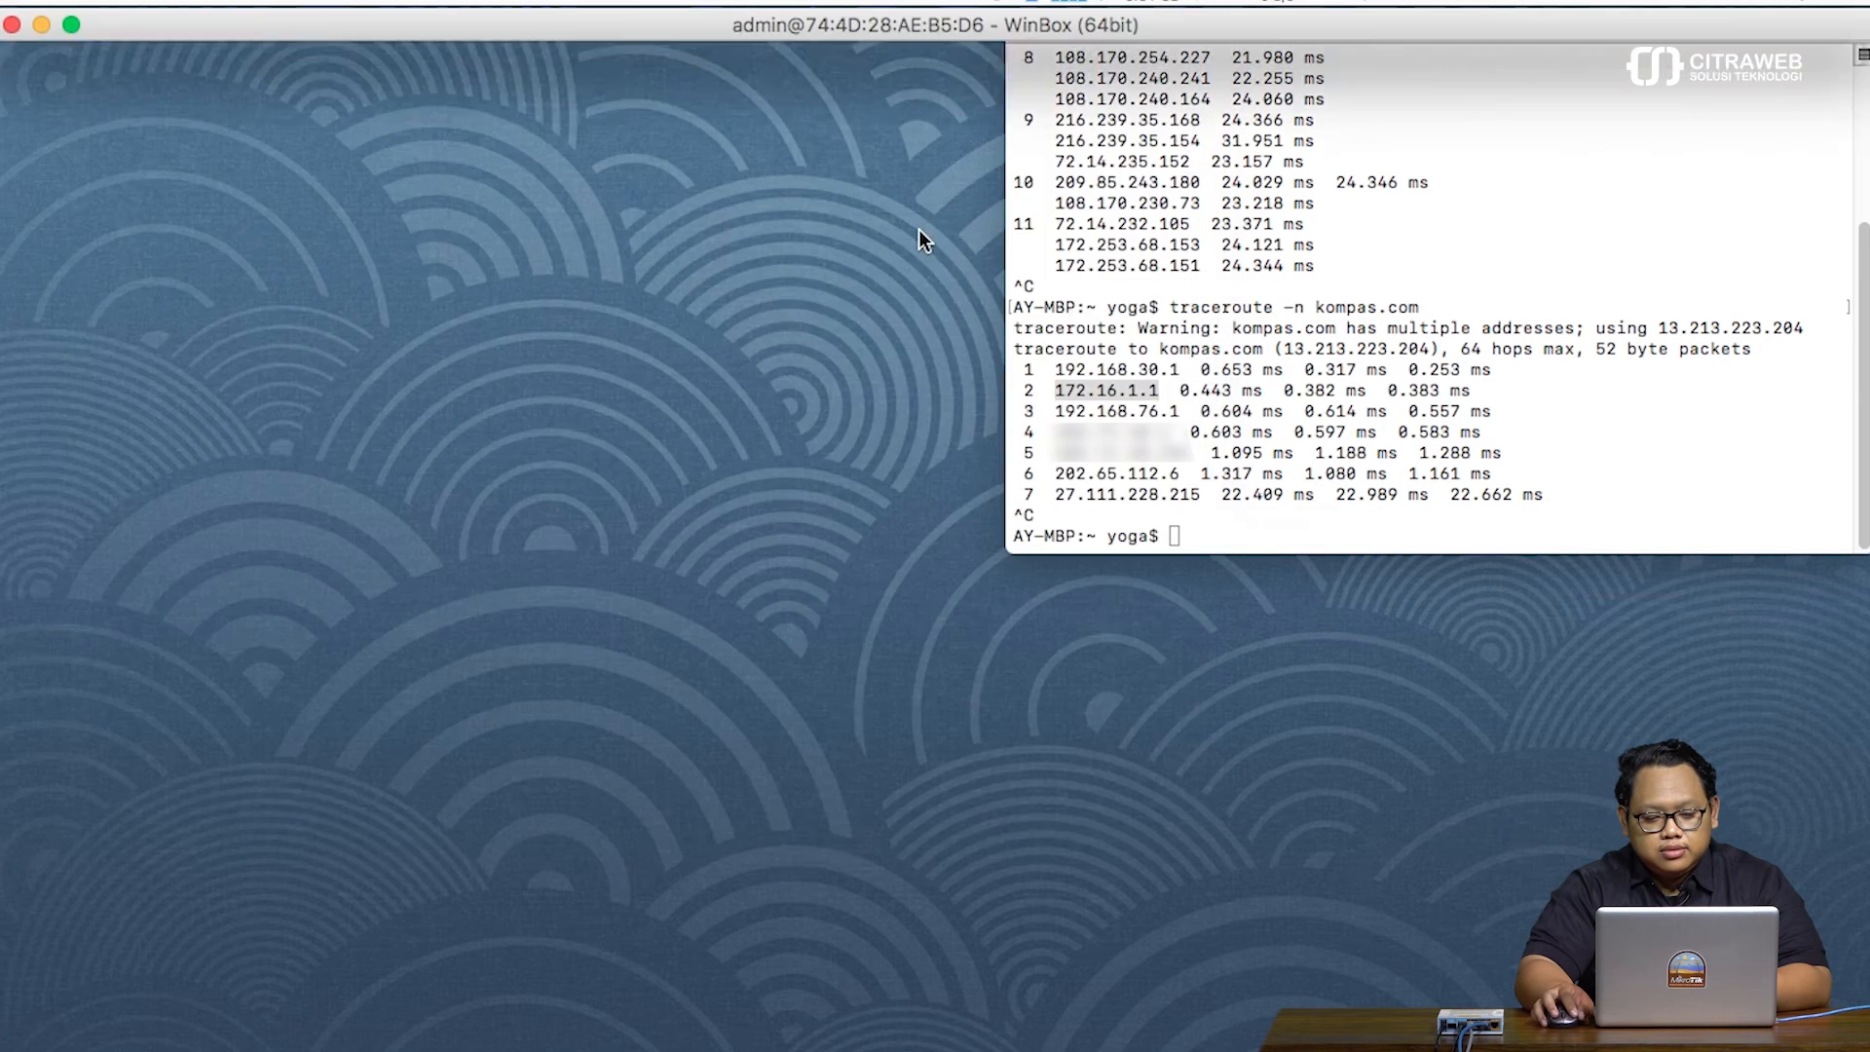
pyautogui.click(1297, 530)
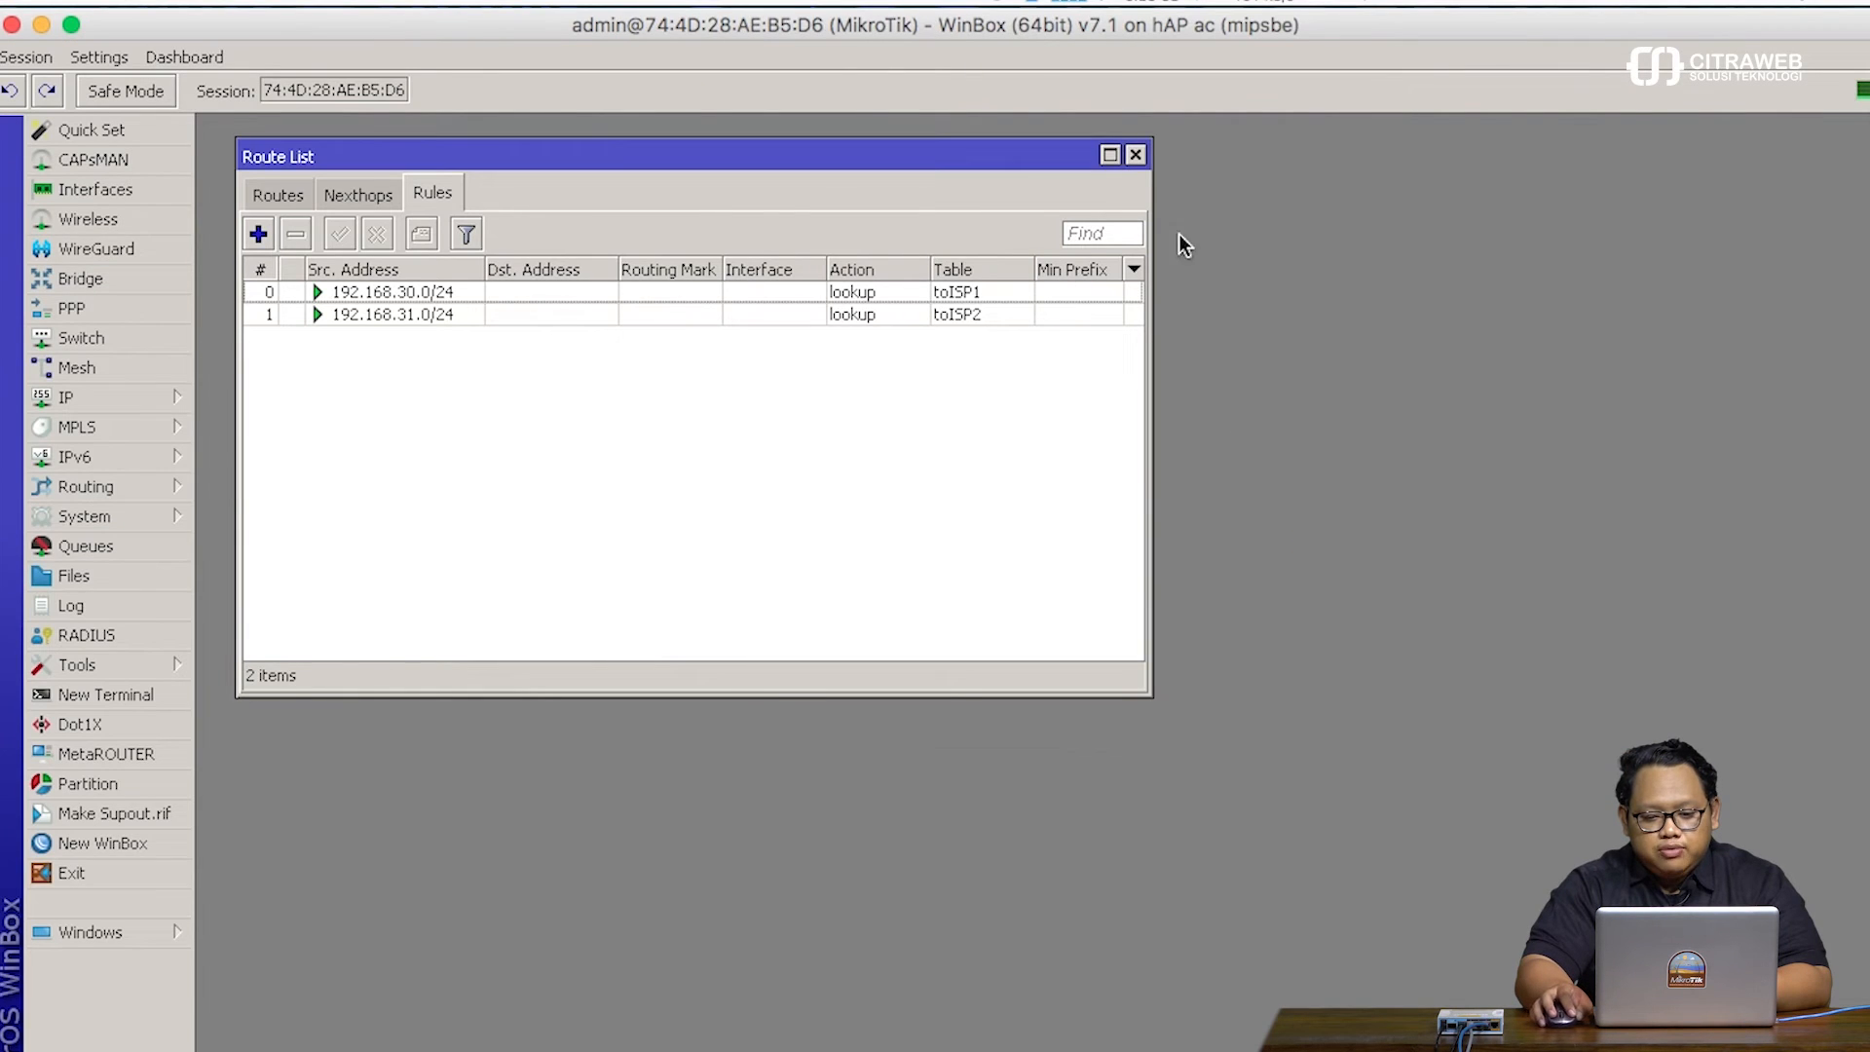
pyautogui.click(285, 194)
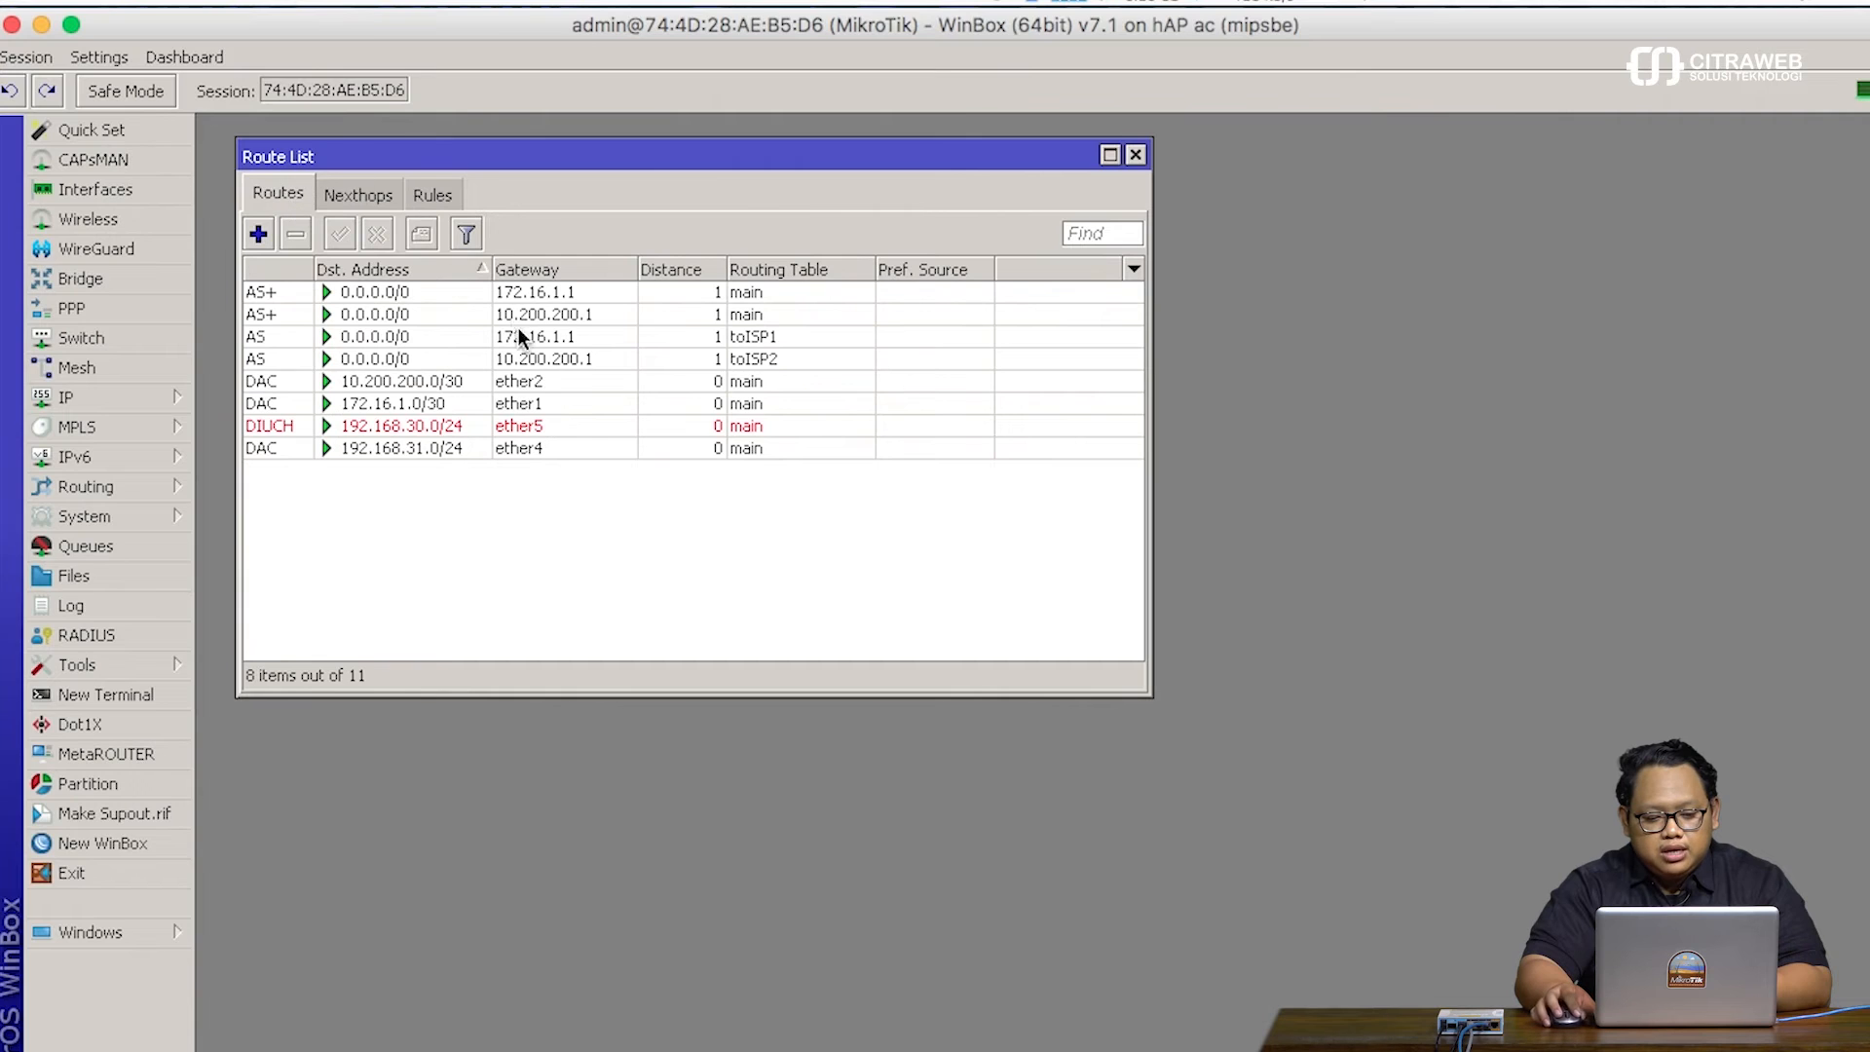
pyautogui.click(593, 407)
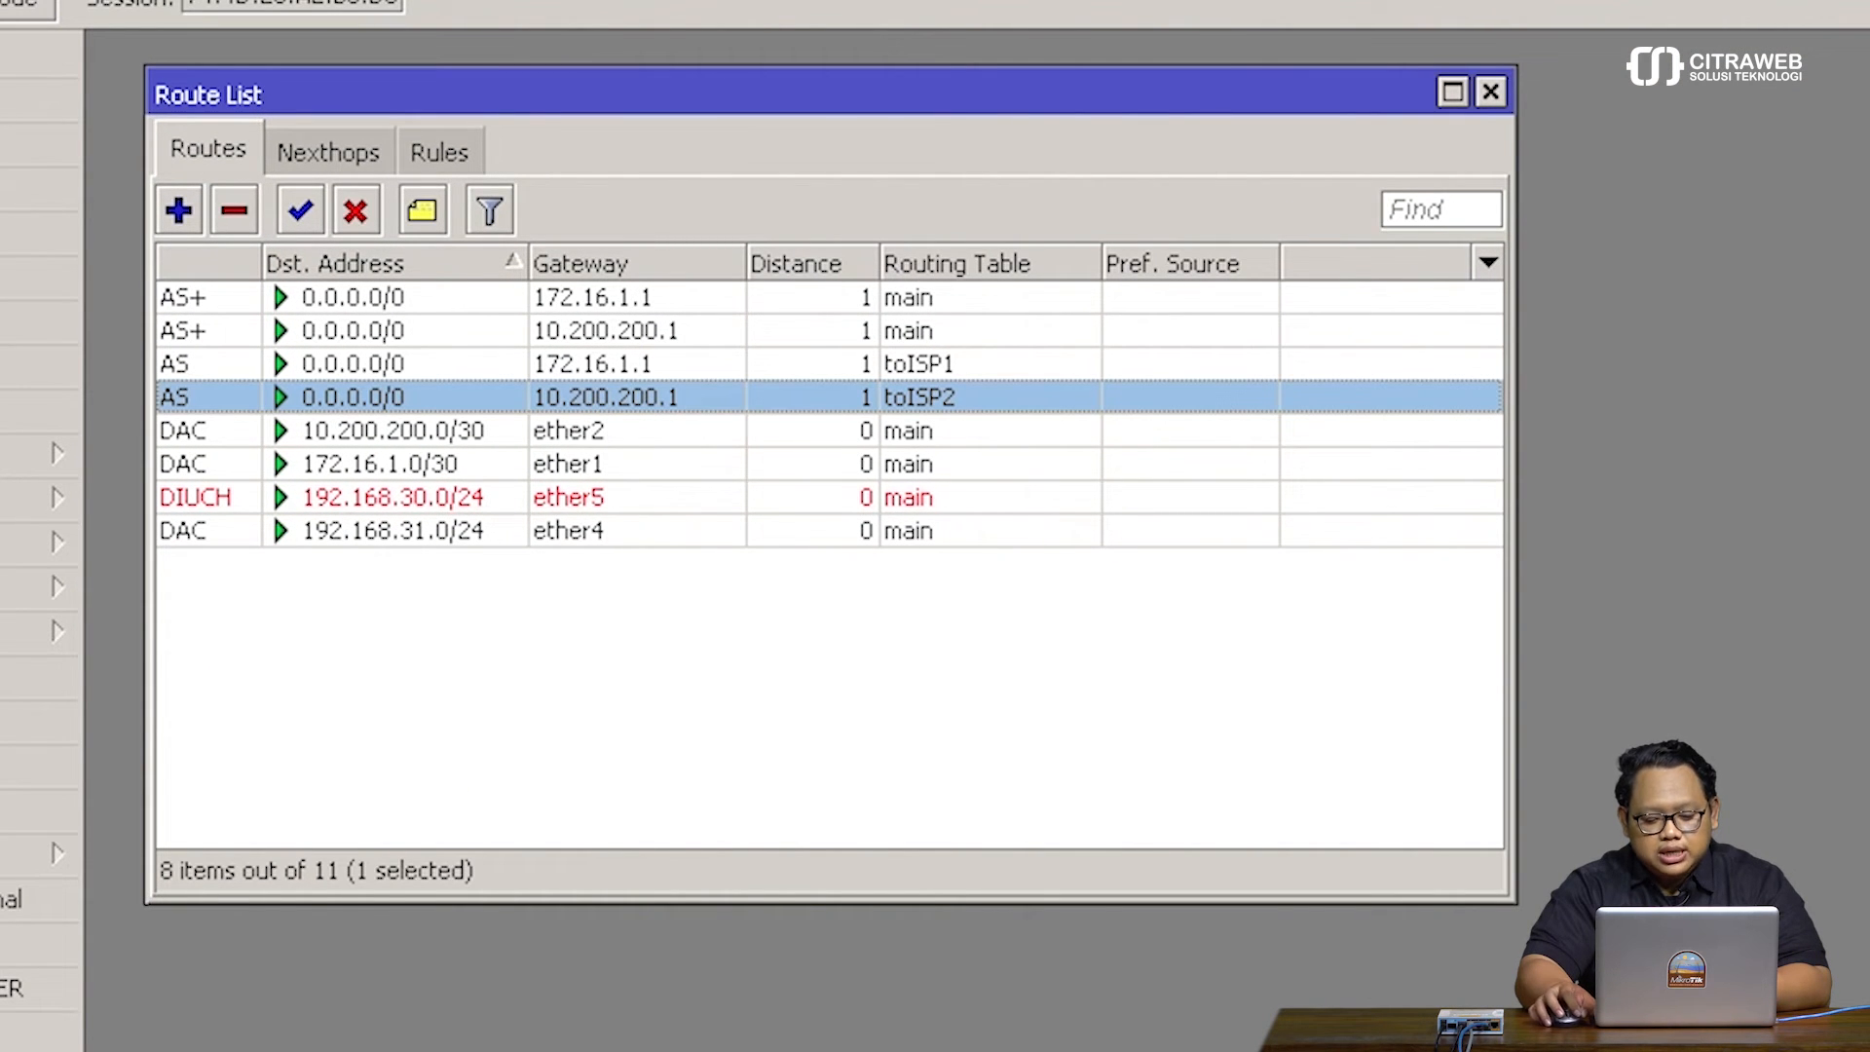
# Switch to the Terminal, repeat traceroute -n kompas.com from the second LAN, and stop it after the main hops
pyautogui.press('super+Tab')
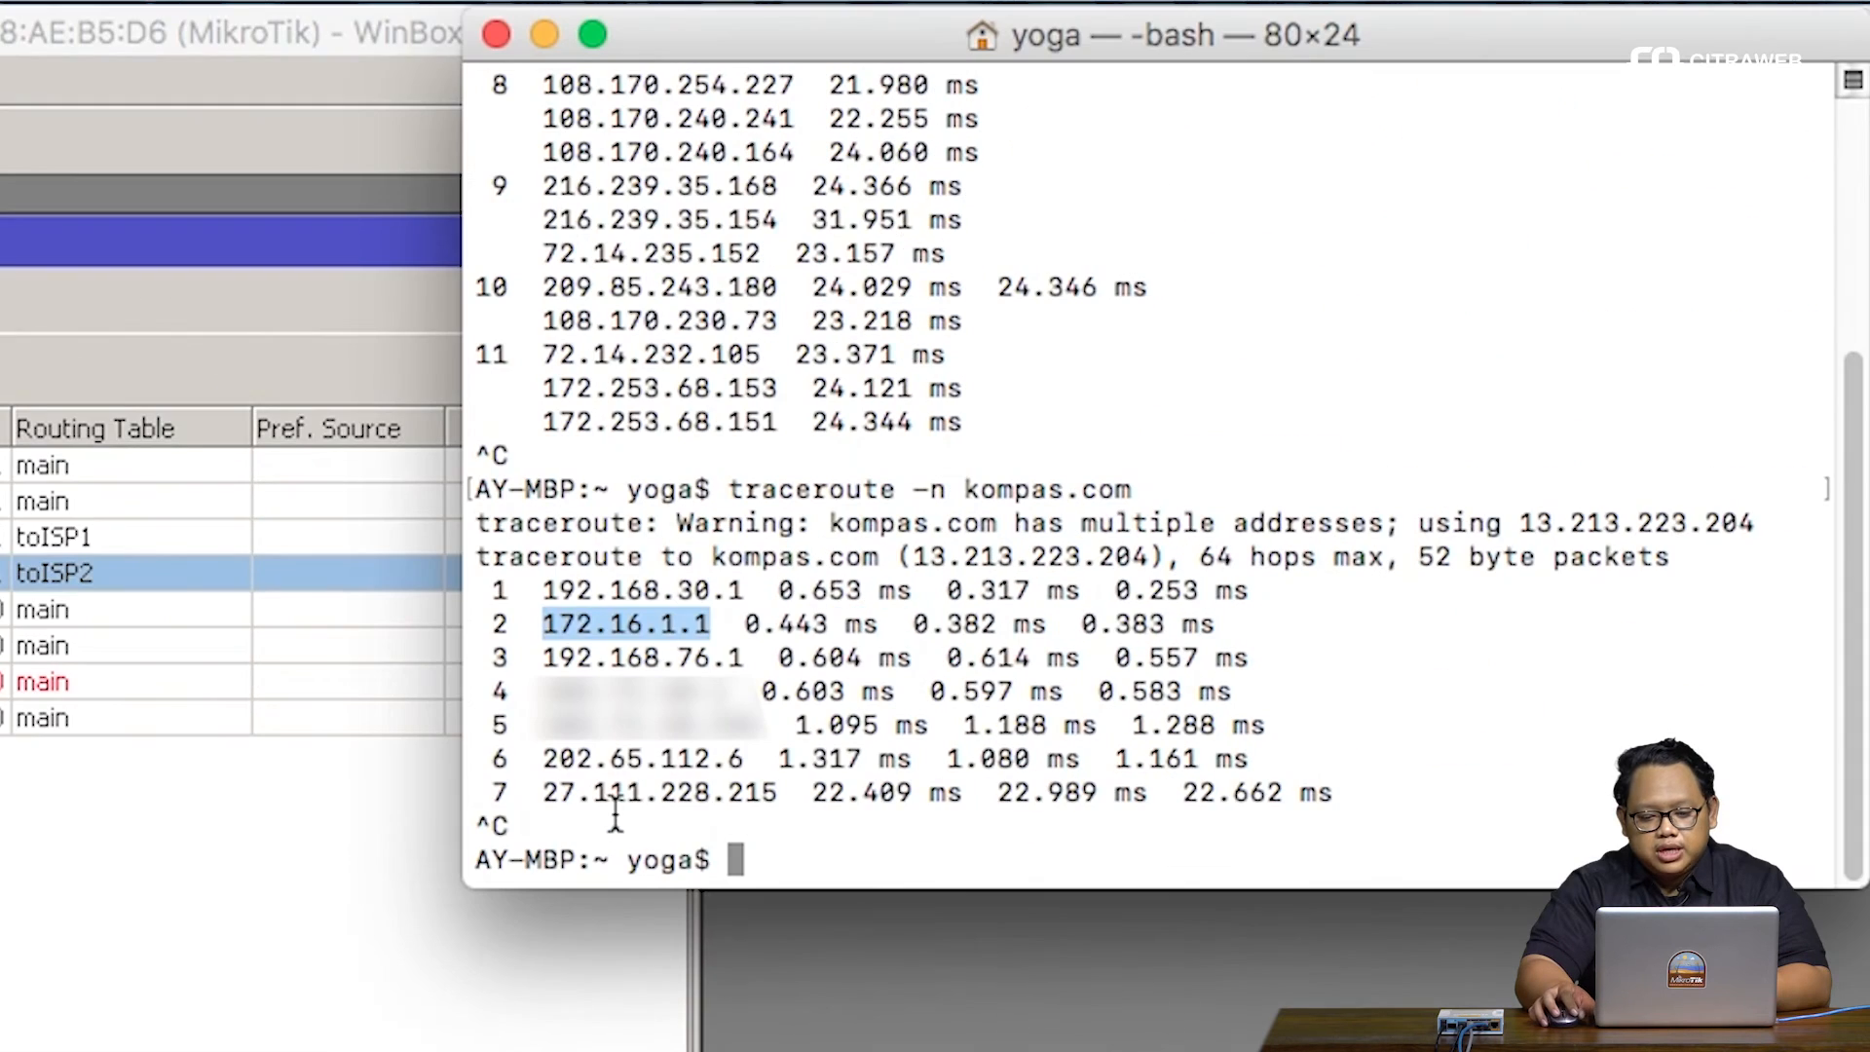
pyautogui.click(826, 711)
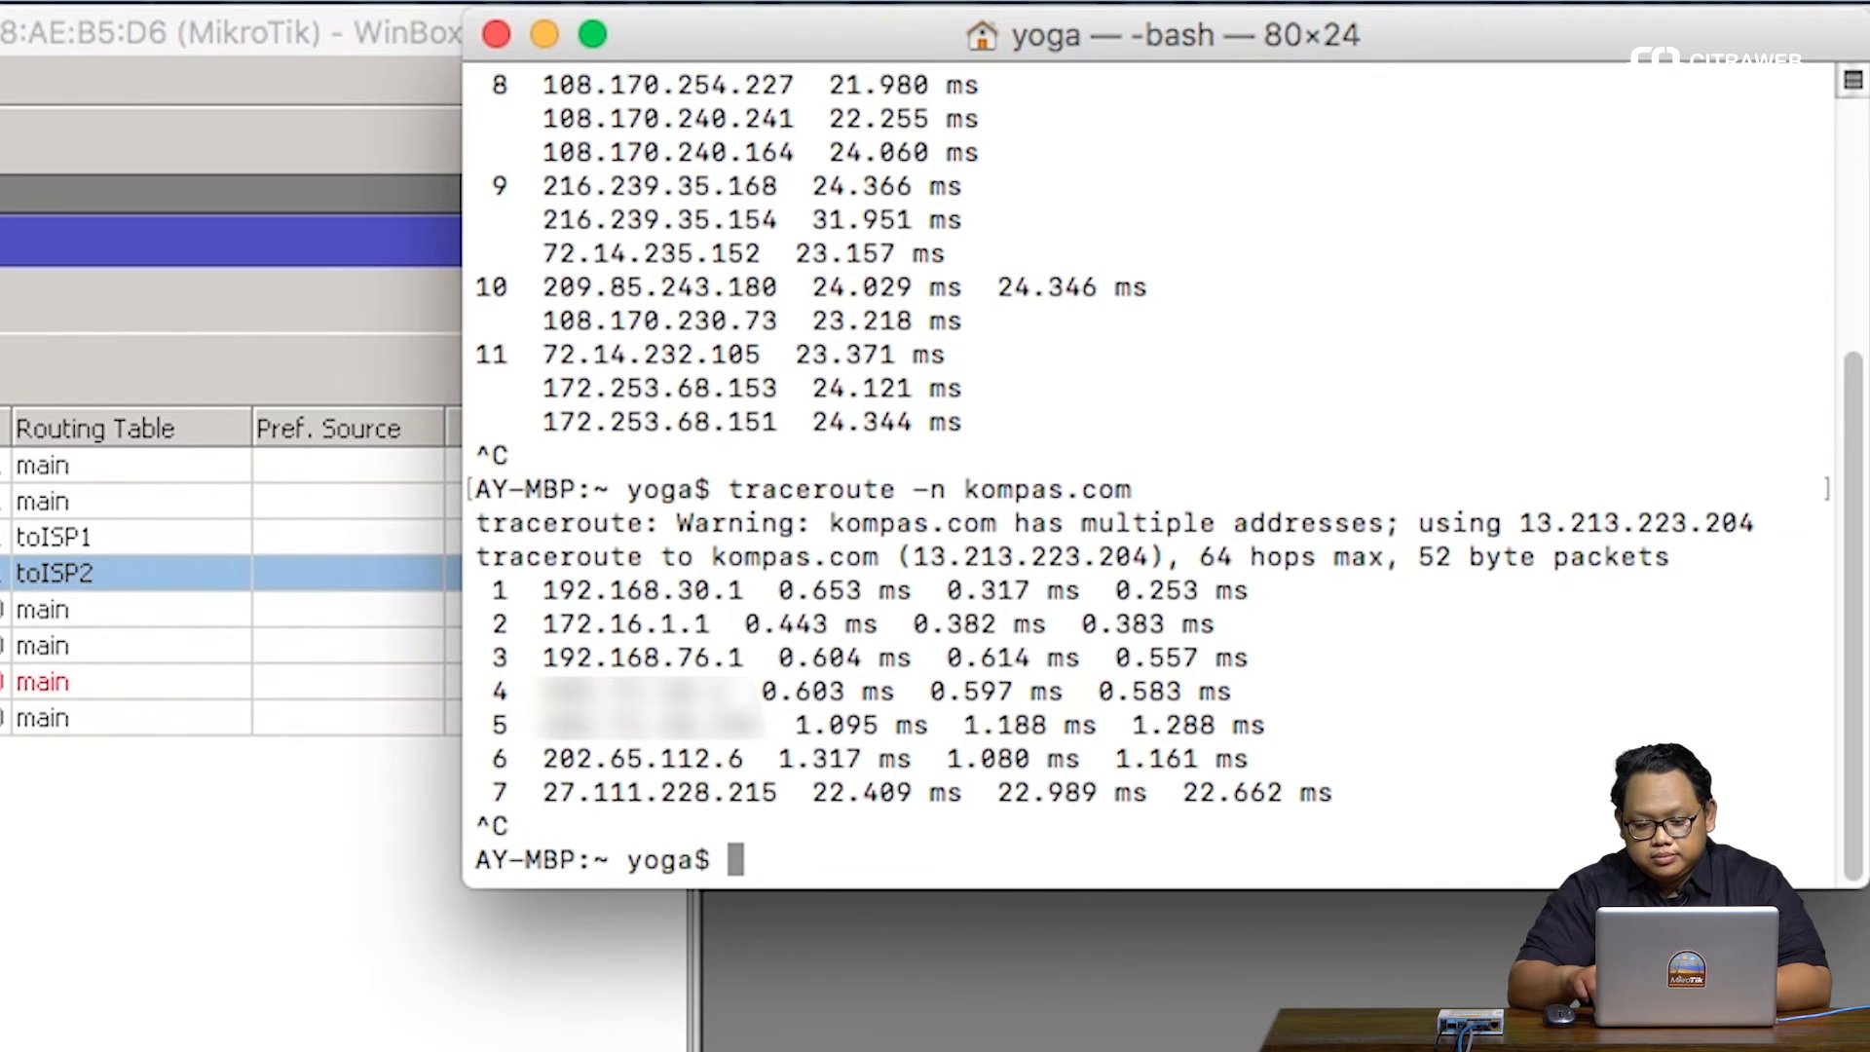
pyautogui.press('Up')
pyautogui.press('Return')
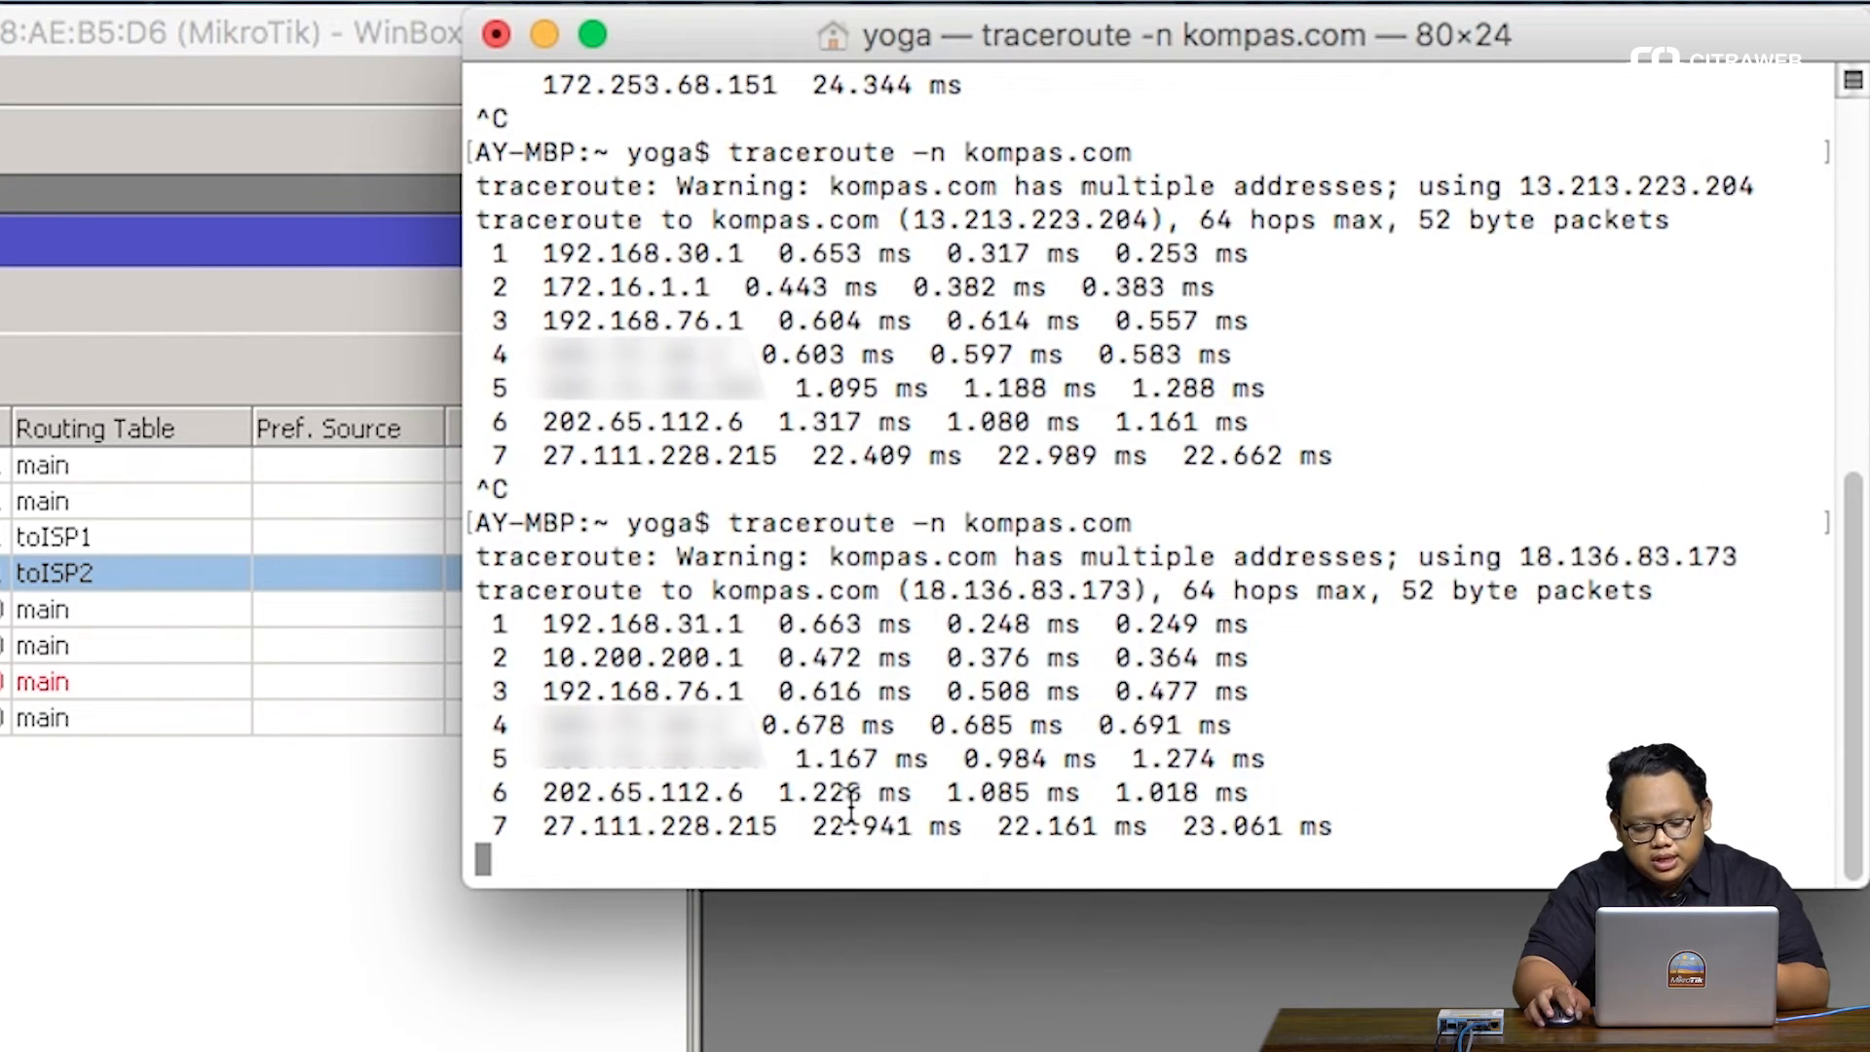
pyautogui.hotkey('ctrl', 'c')
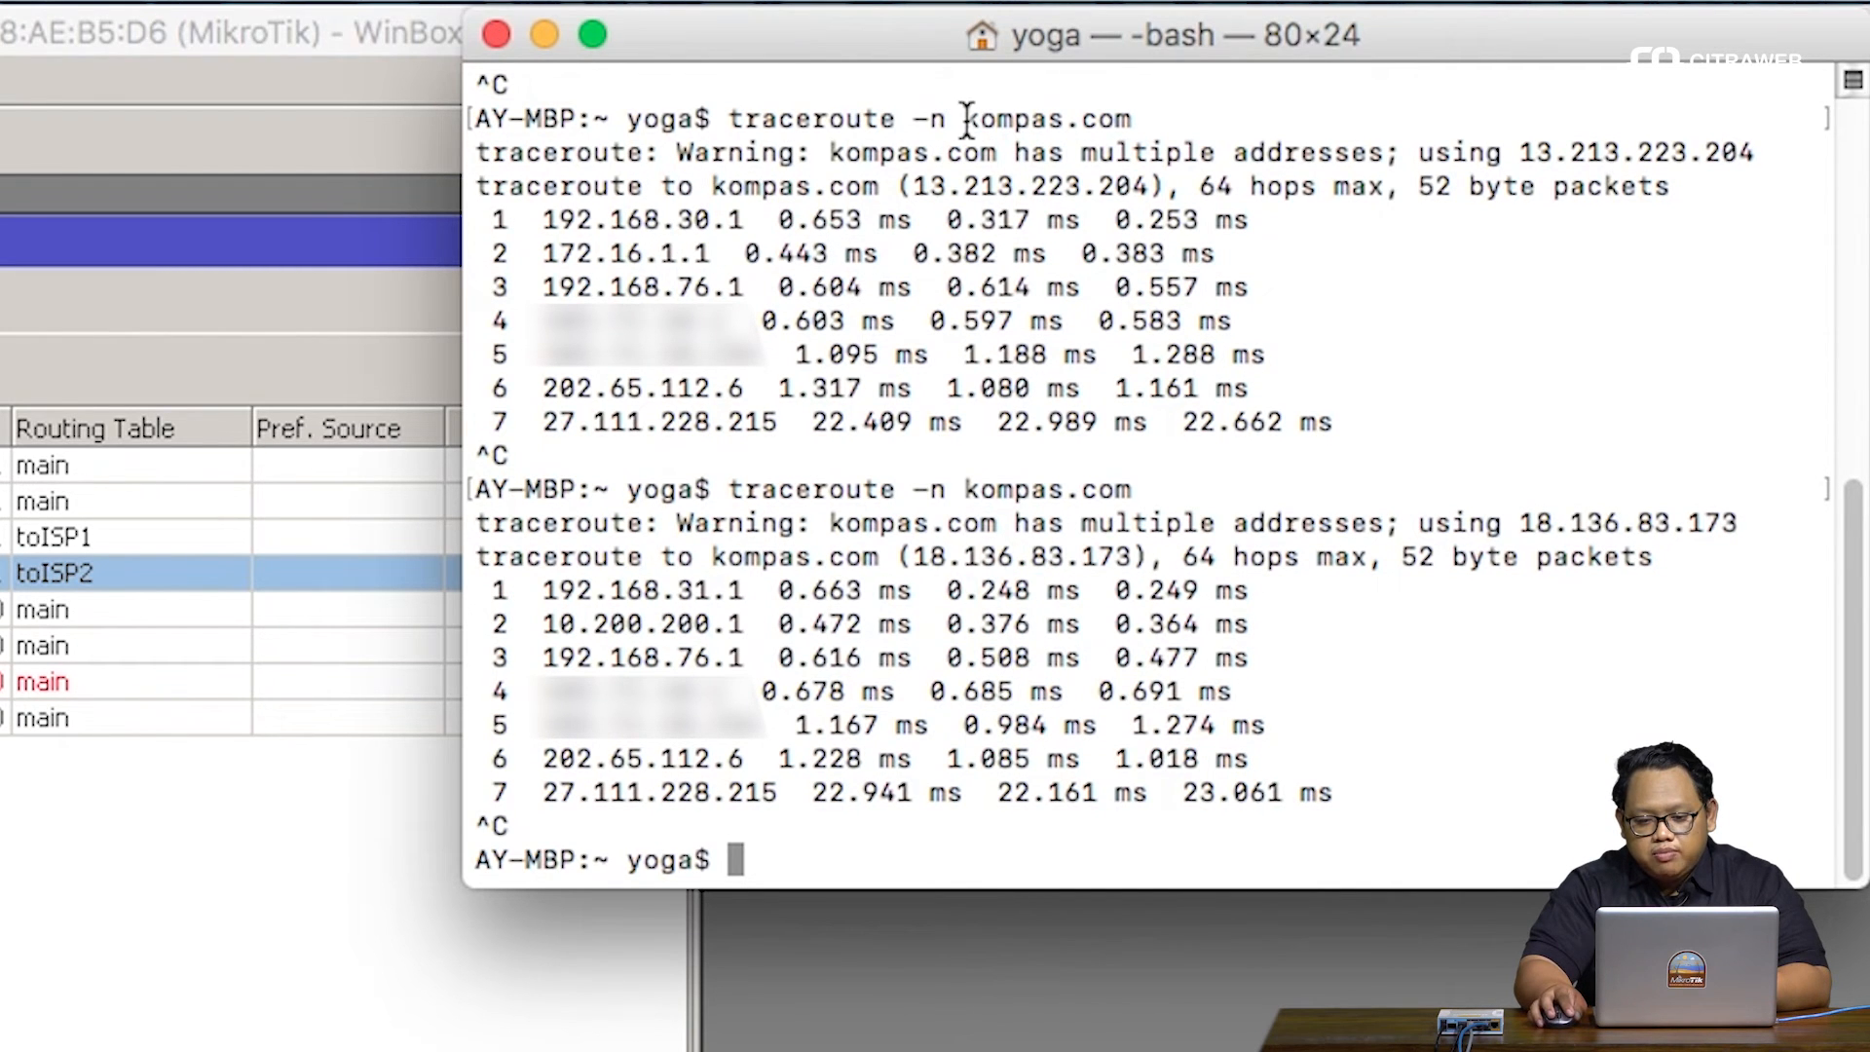
# Compare the second hop of the two kompas.com traces to see which ISP gateway each LAN uses
pyautogui.moveTo(964, 117); pyautogui.dragTo(1139, 117)
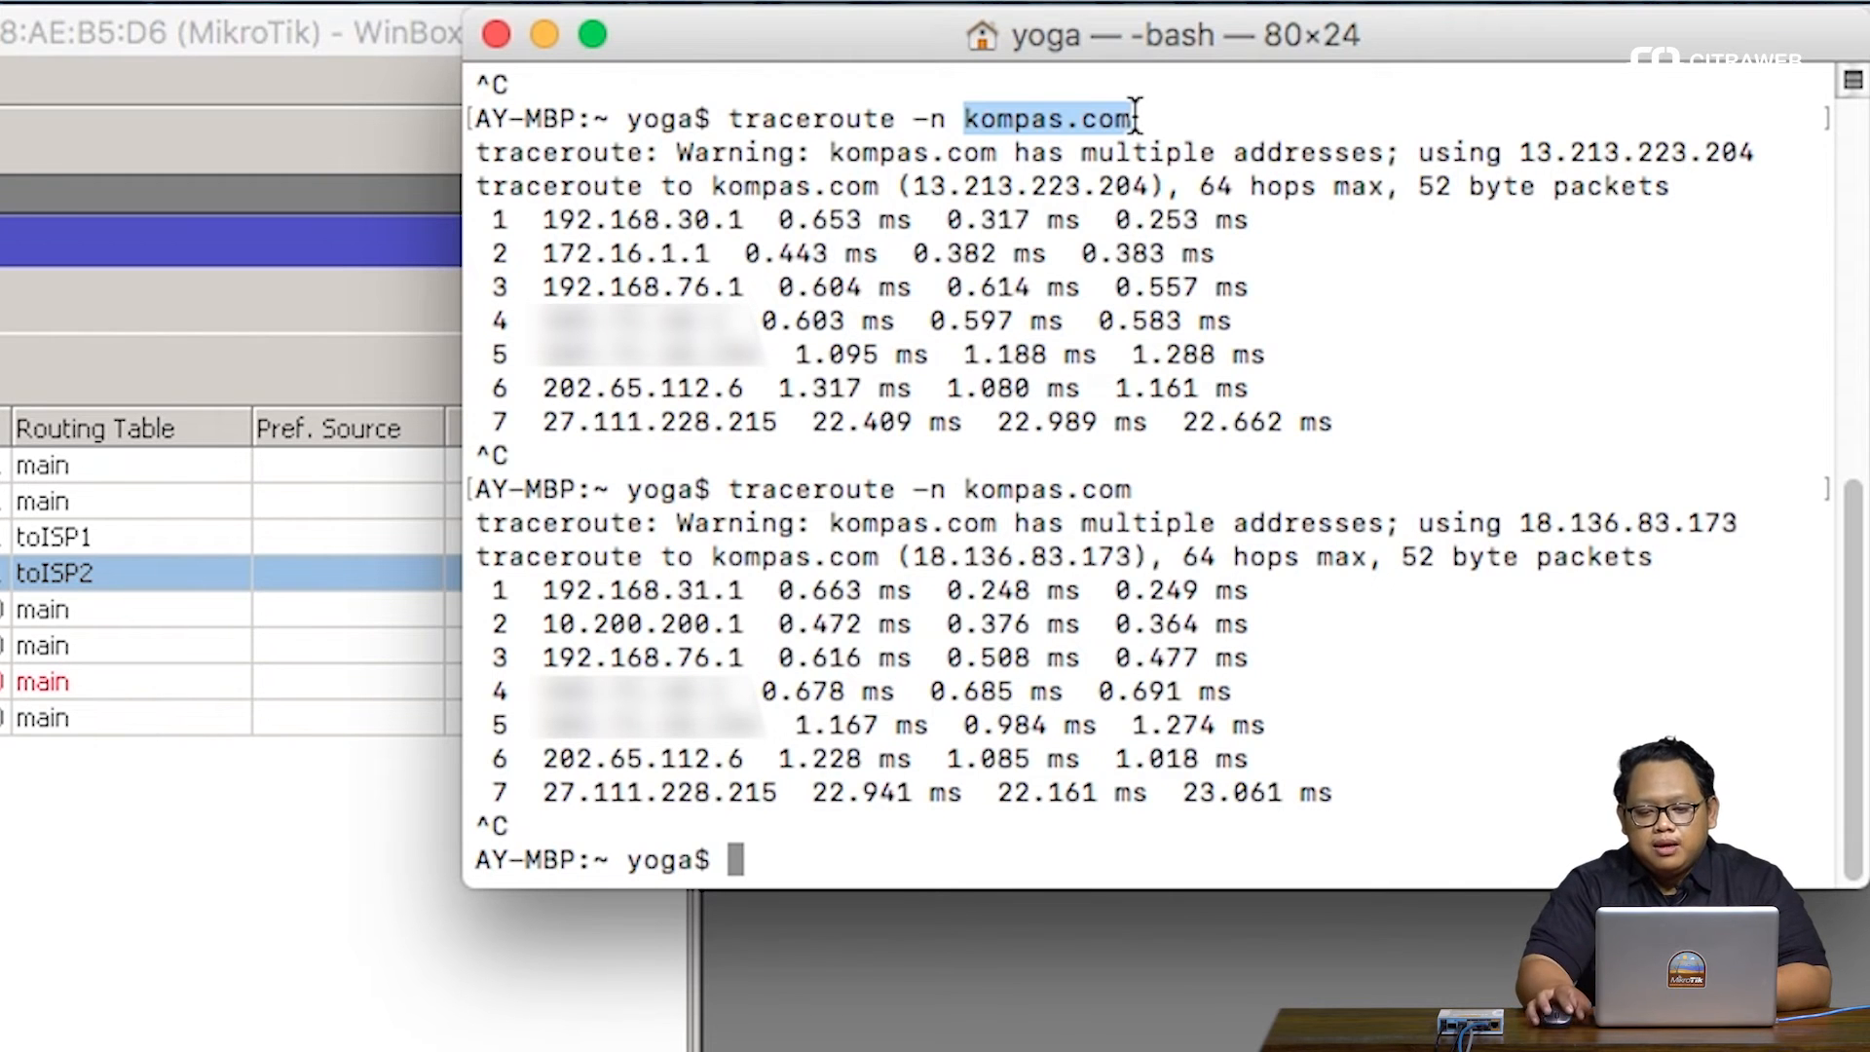
pyautogui.moveTo(718, 251); pyautogui.dragTo(543, 241)
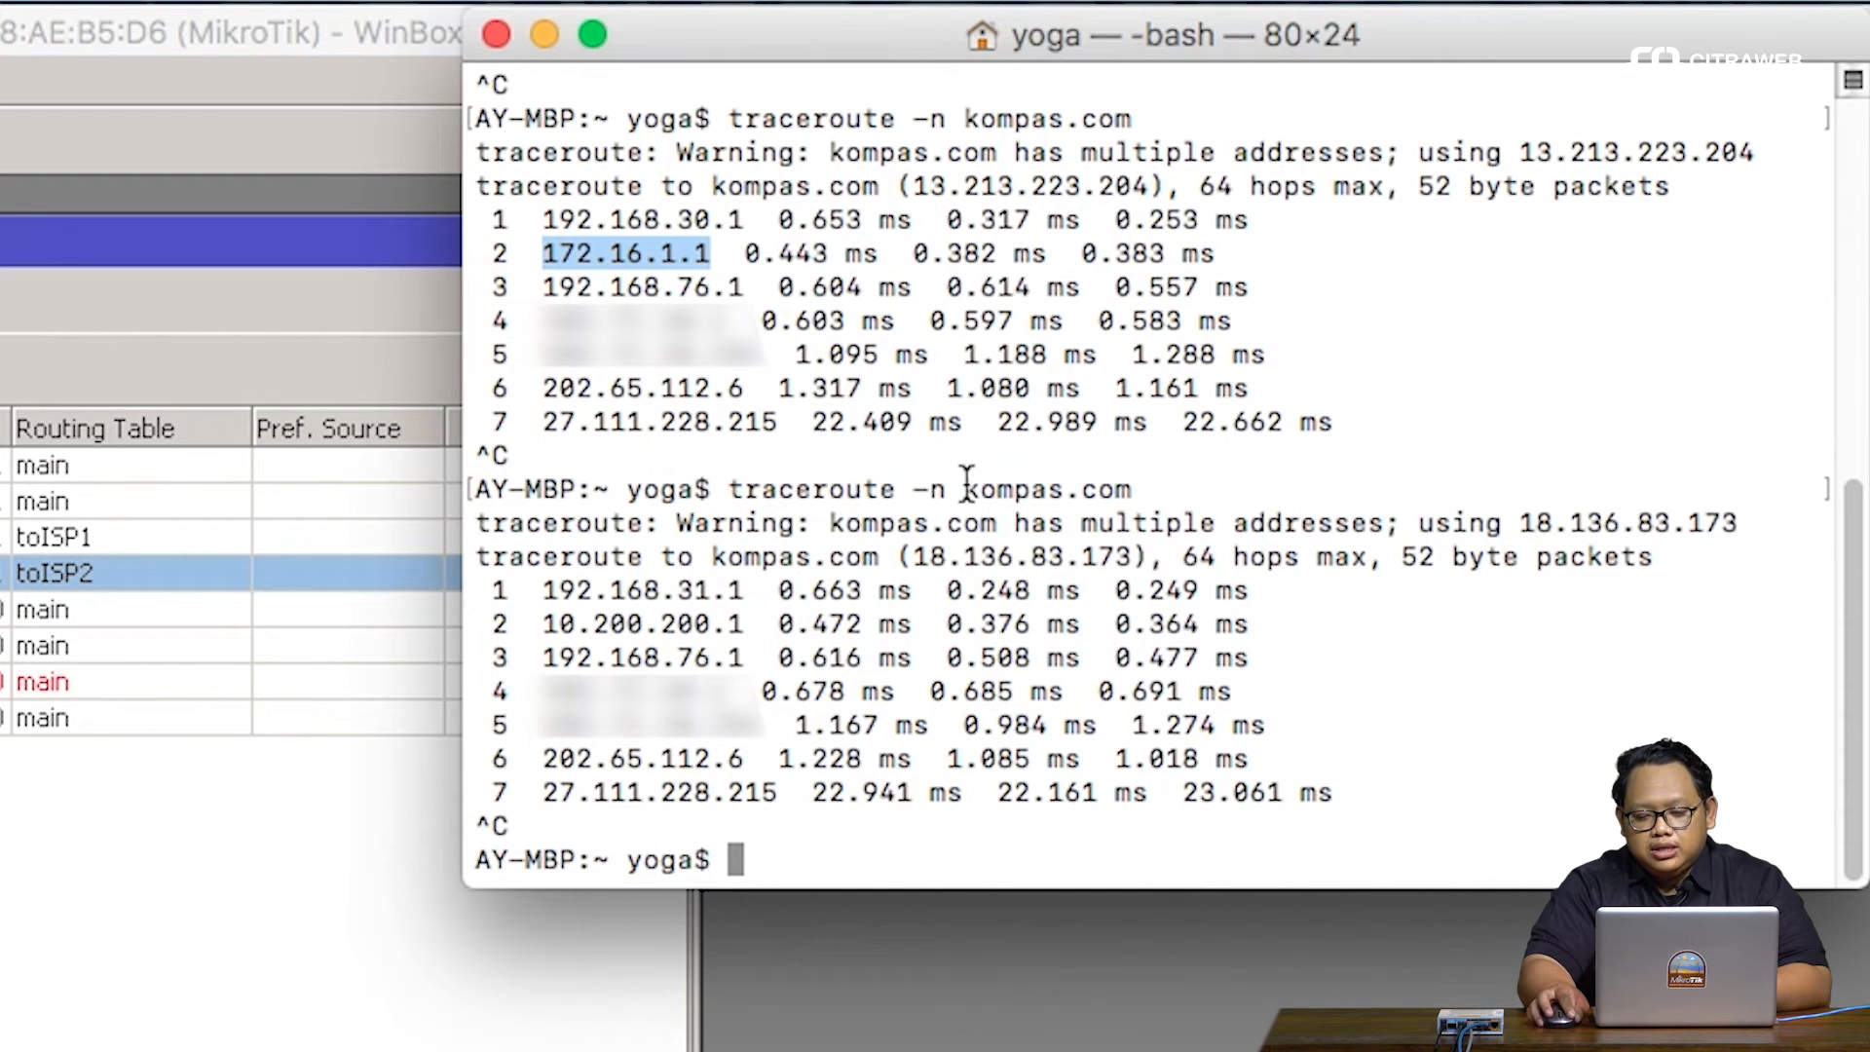
pyautogui.moveTo(967, 481); pyautogui.dragTo(1138, 485)
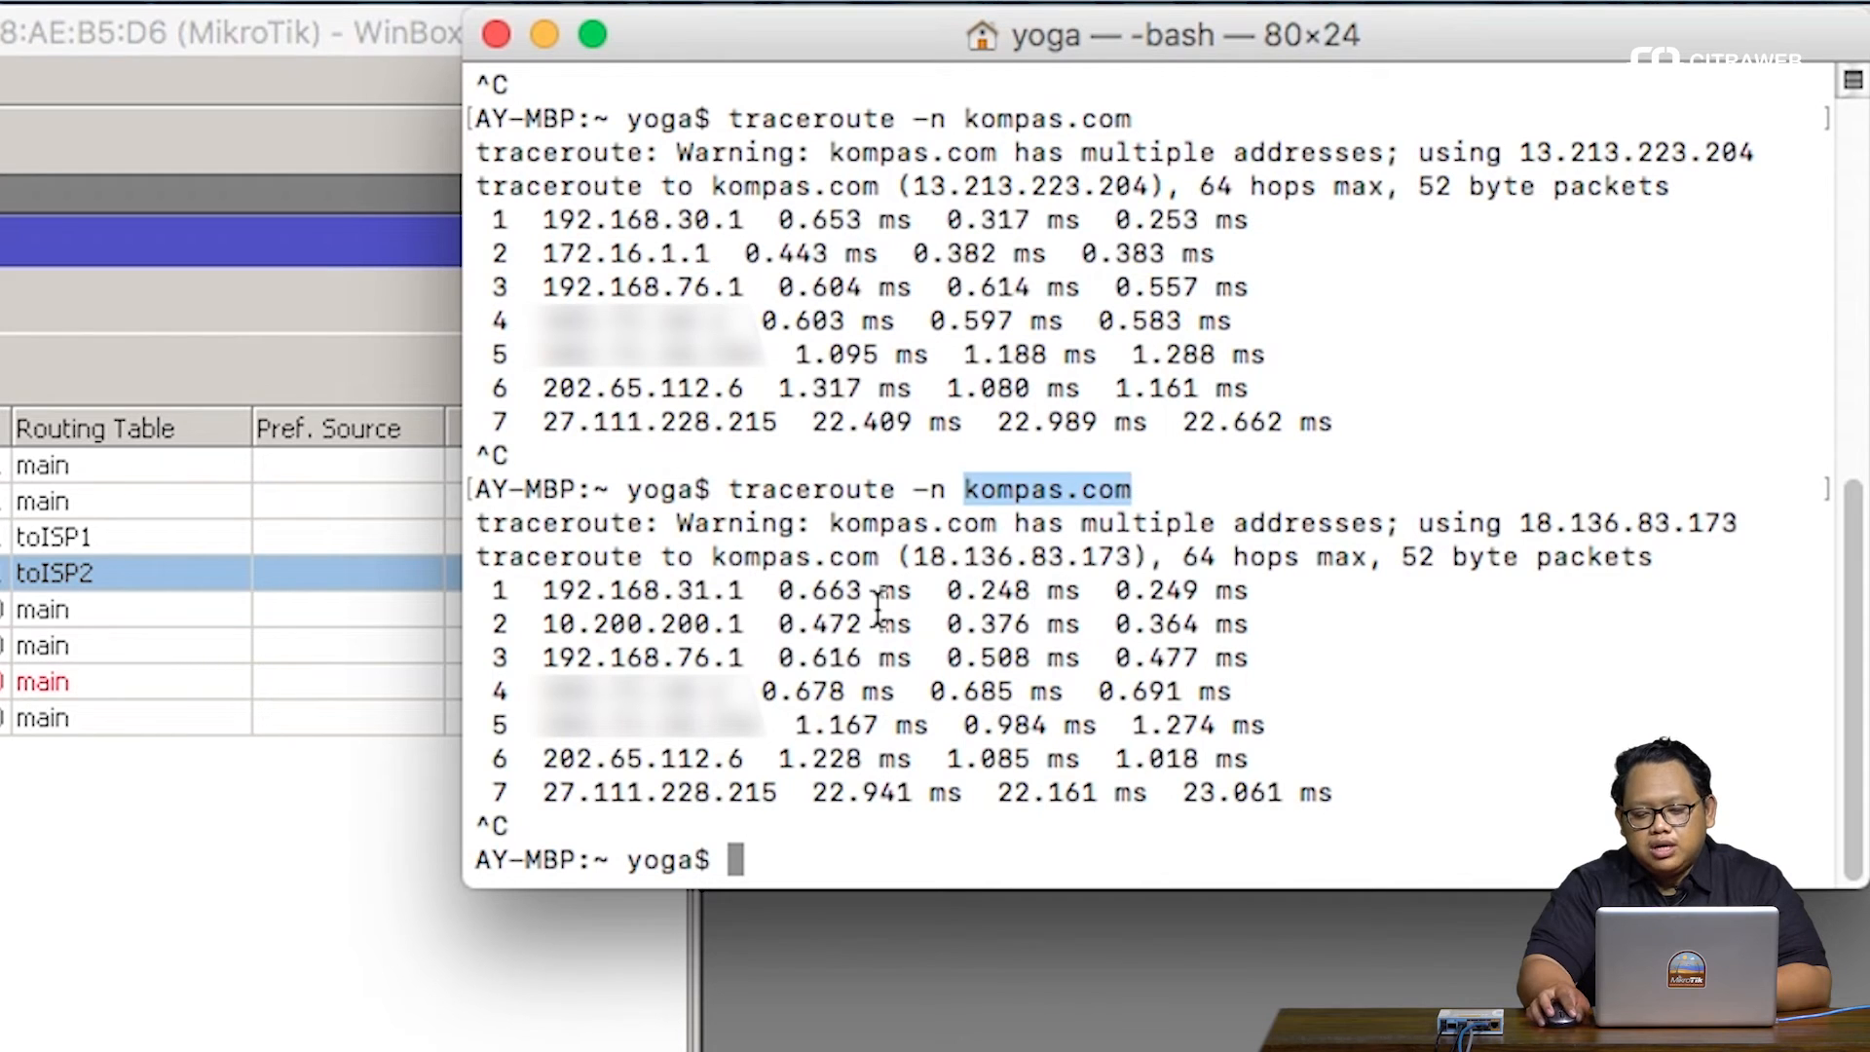
pyautogui.moveTo(749, 628); pyautogui.dragTo(541, 628)
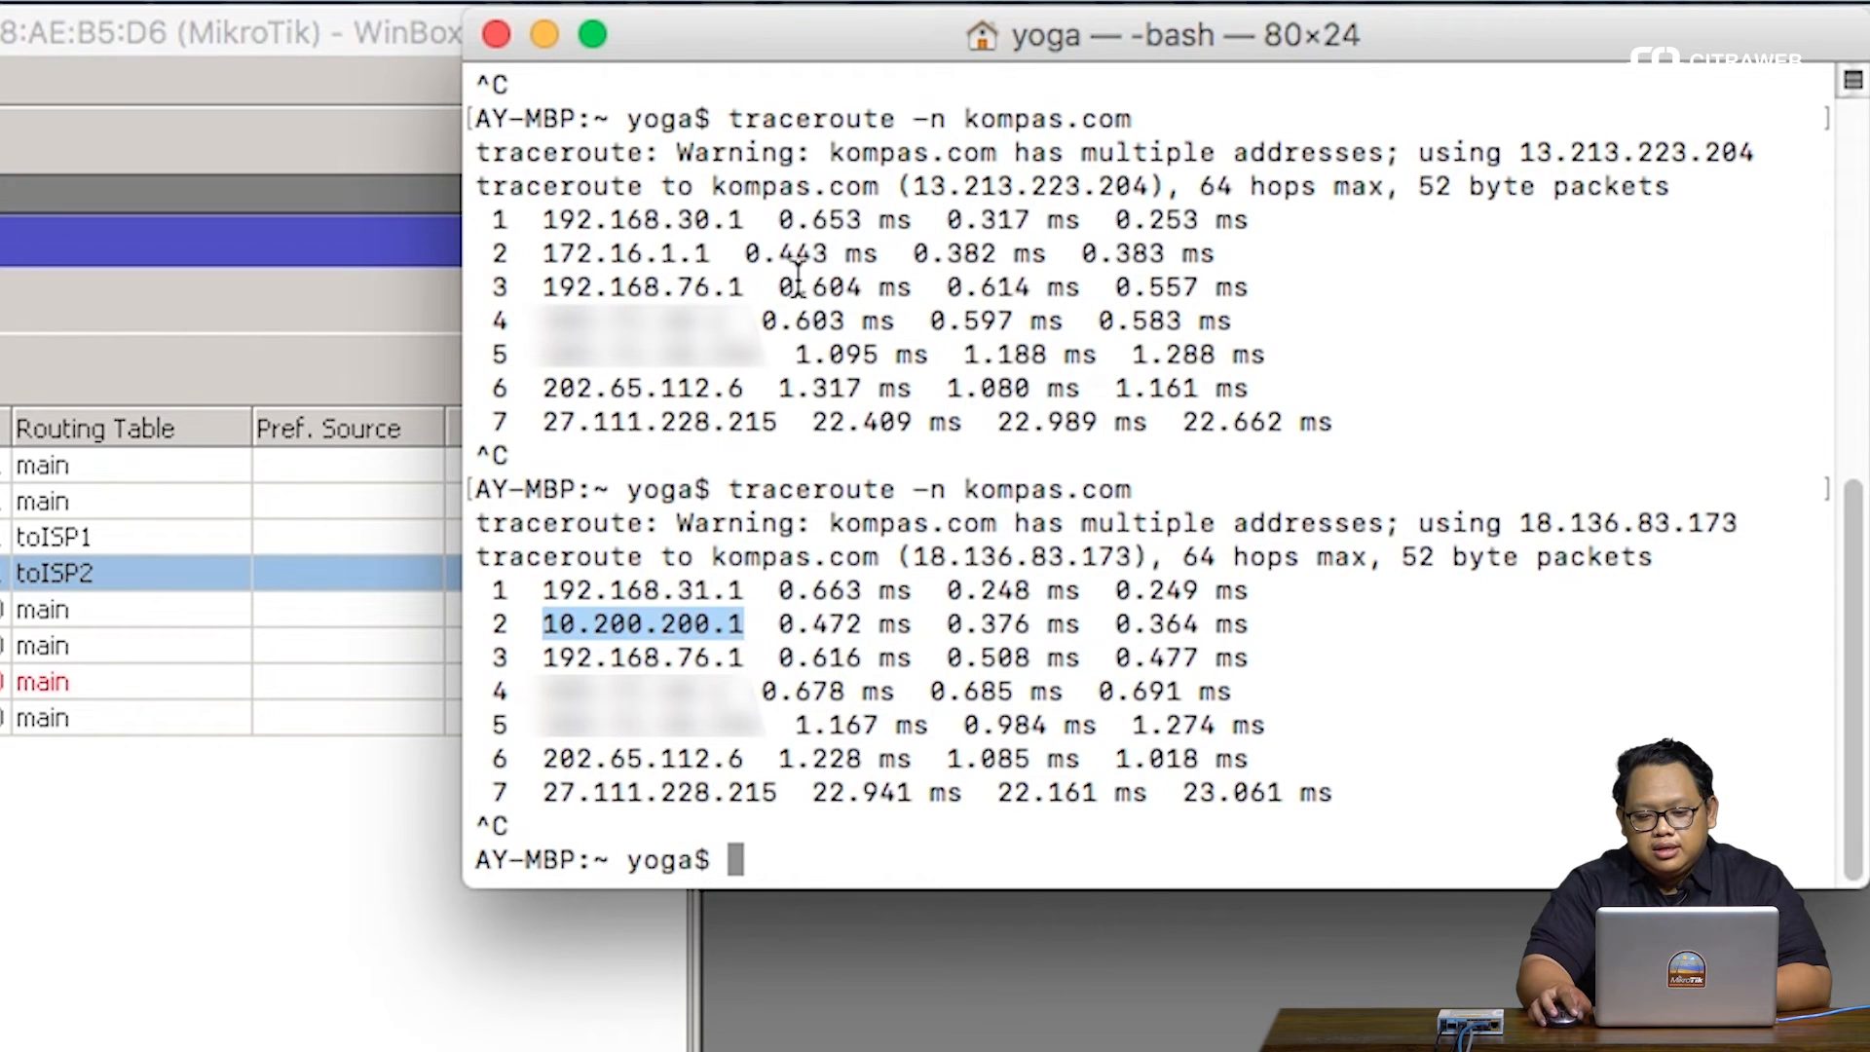
# Highlight the second-hop gateway address in the first kompas.com trace, followed by the one in the second trace
pyautogui.moveTo(712, 254); pyautogui.dragTo(544, 253)
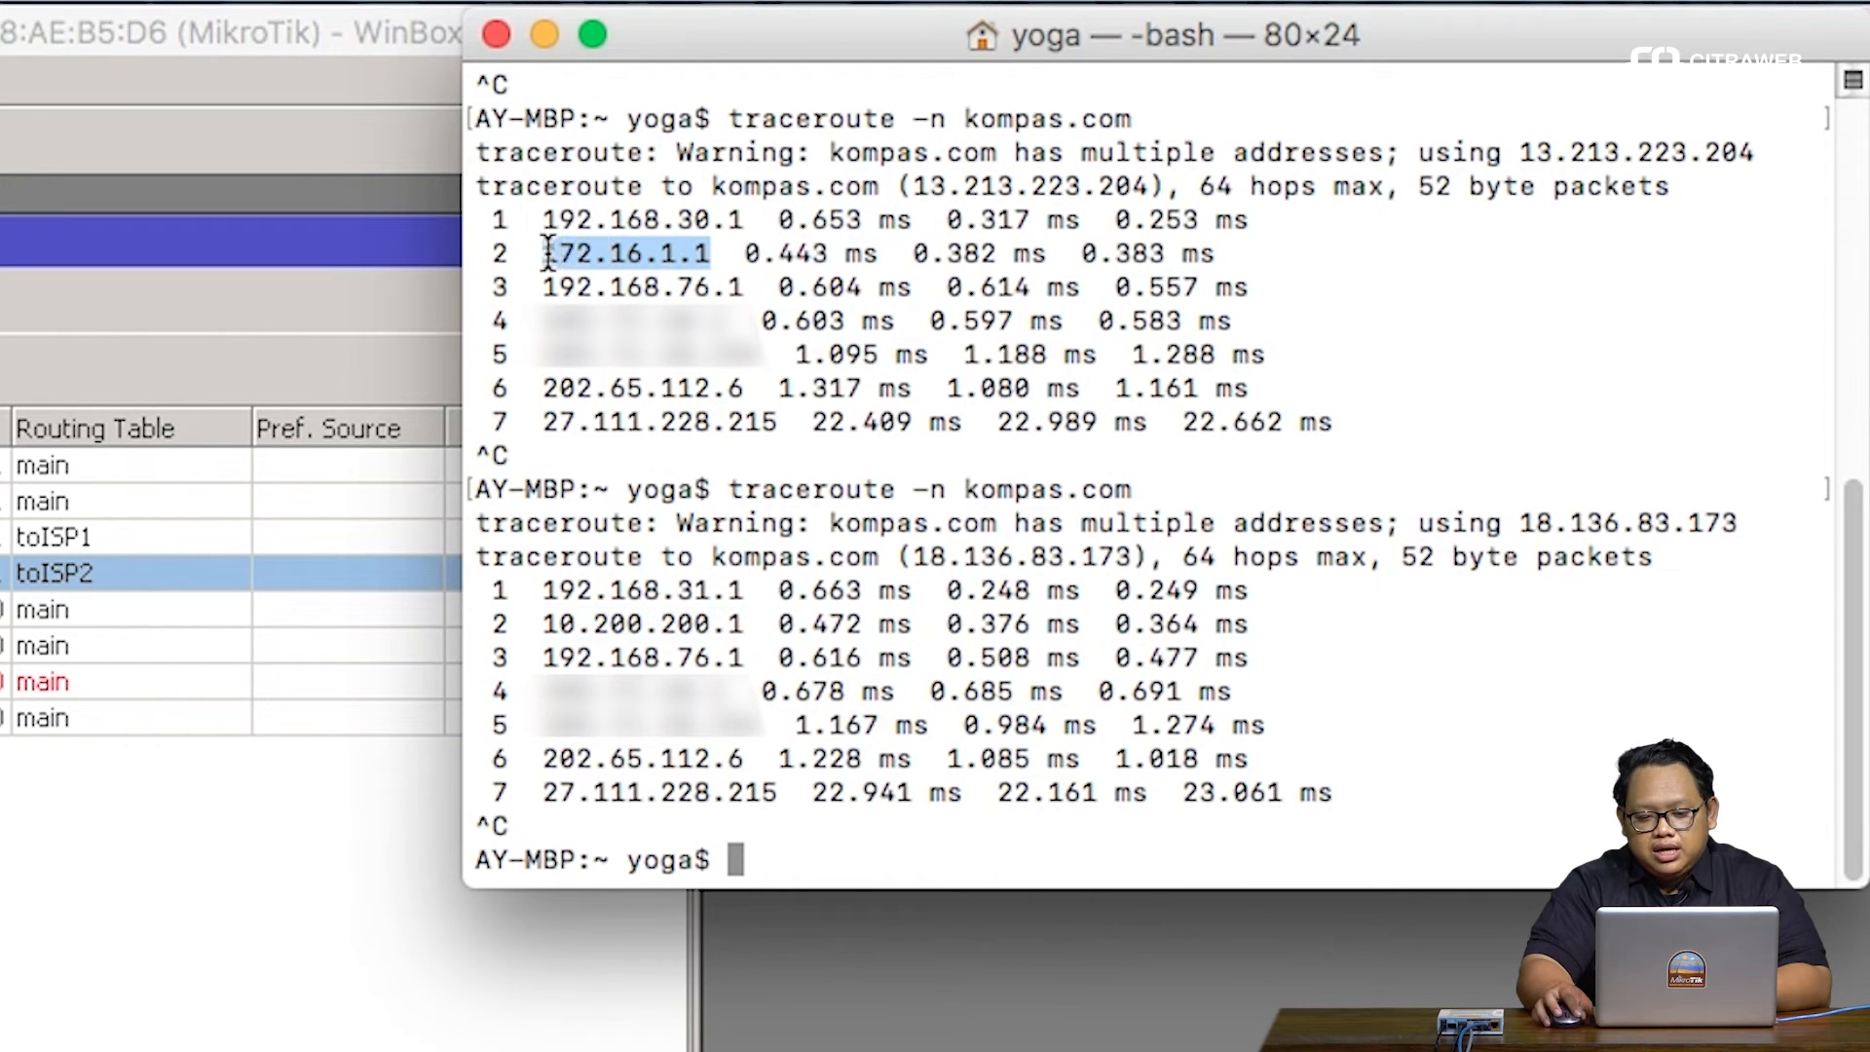
pyautogui.moveTo(744, 623); pyautogui.dragTo(557, 621)
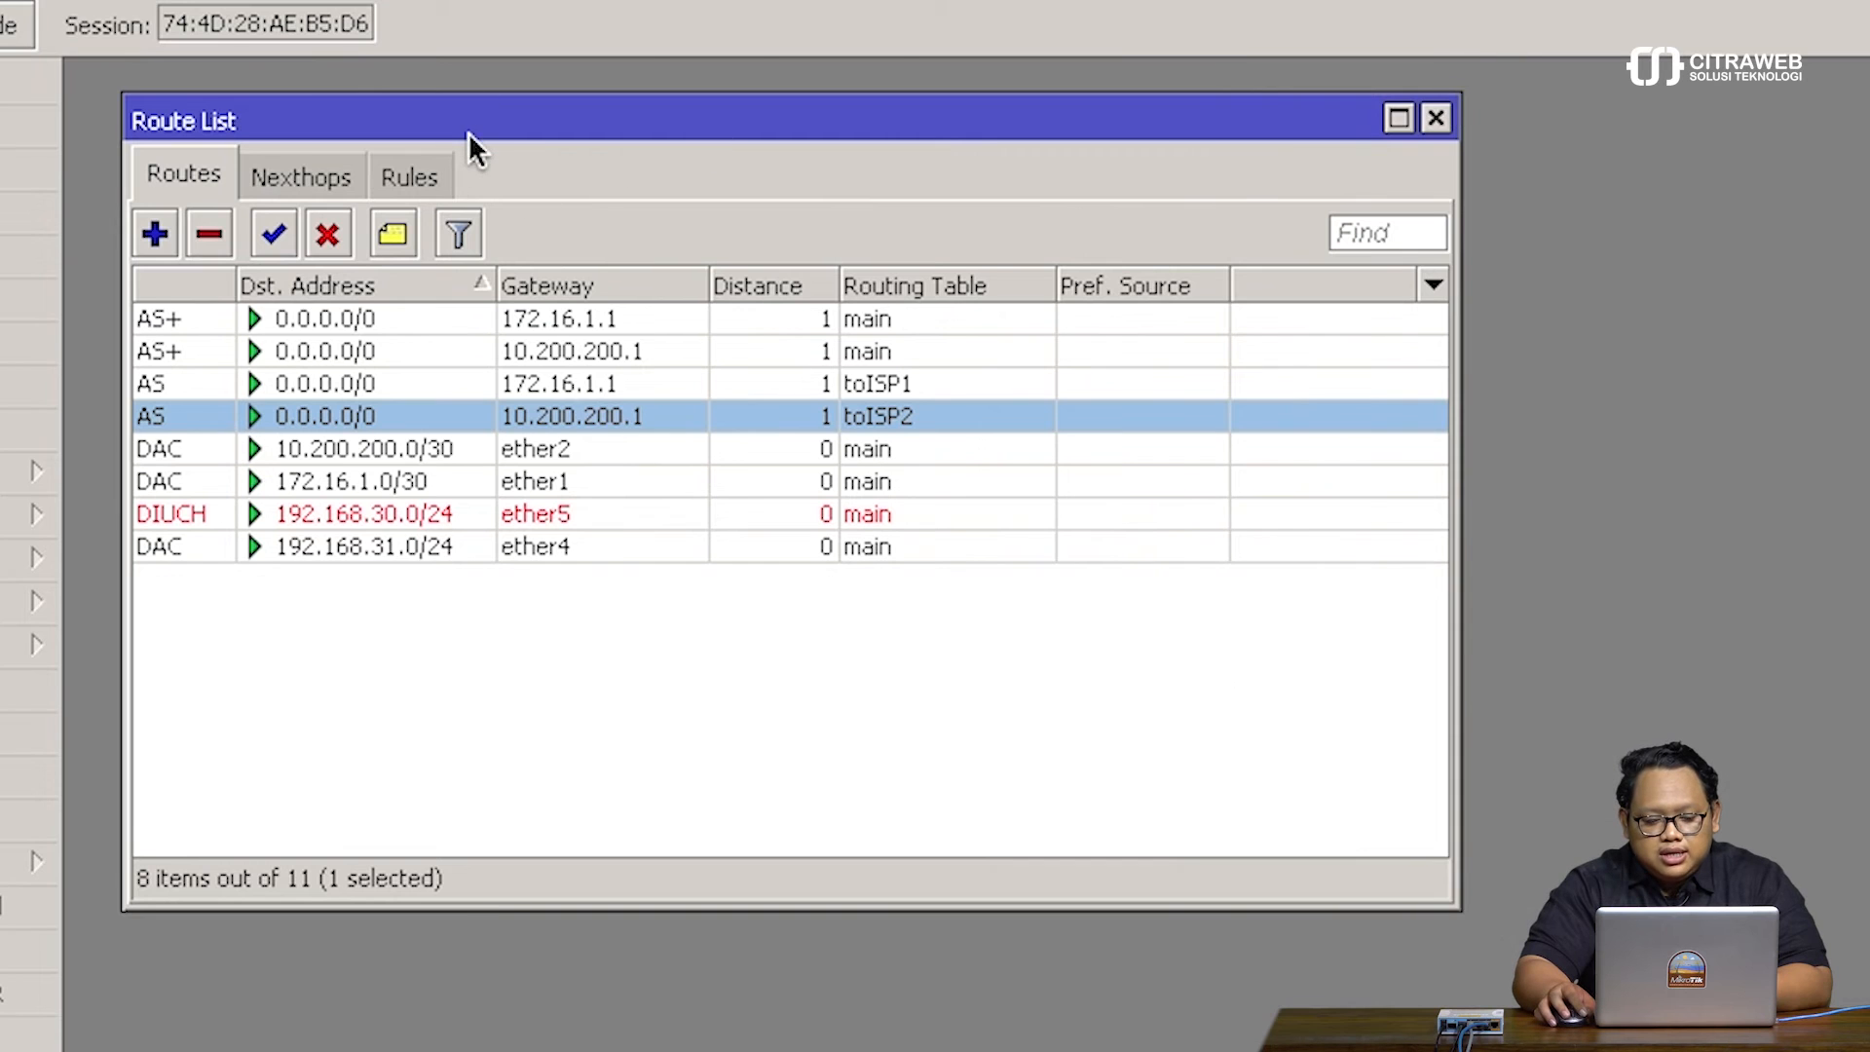
# Switch to WinBox, review the per-LAN routing rules in the Route List, and close the list
pyautogui.moveTo(471, 128); pyautogui.dragTo(462, 119)
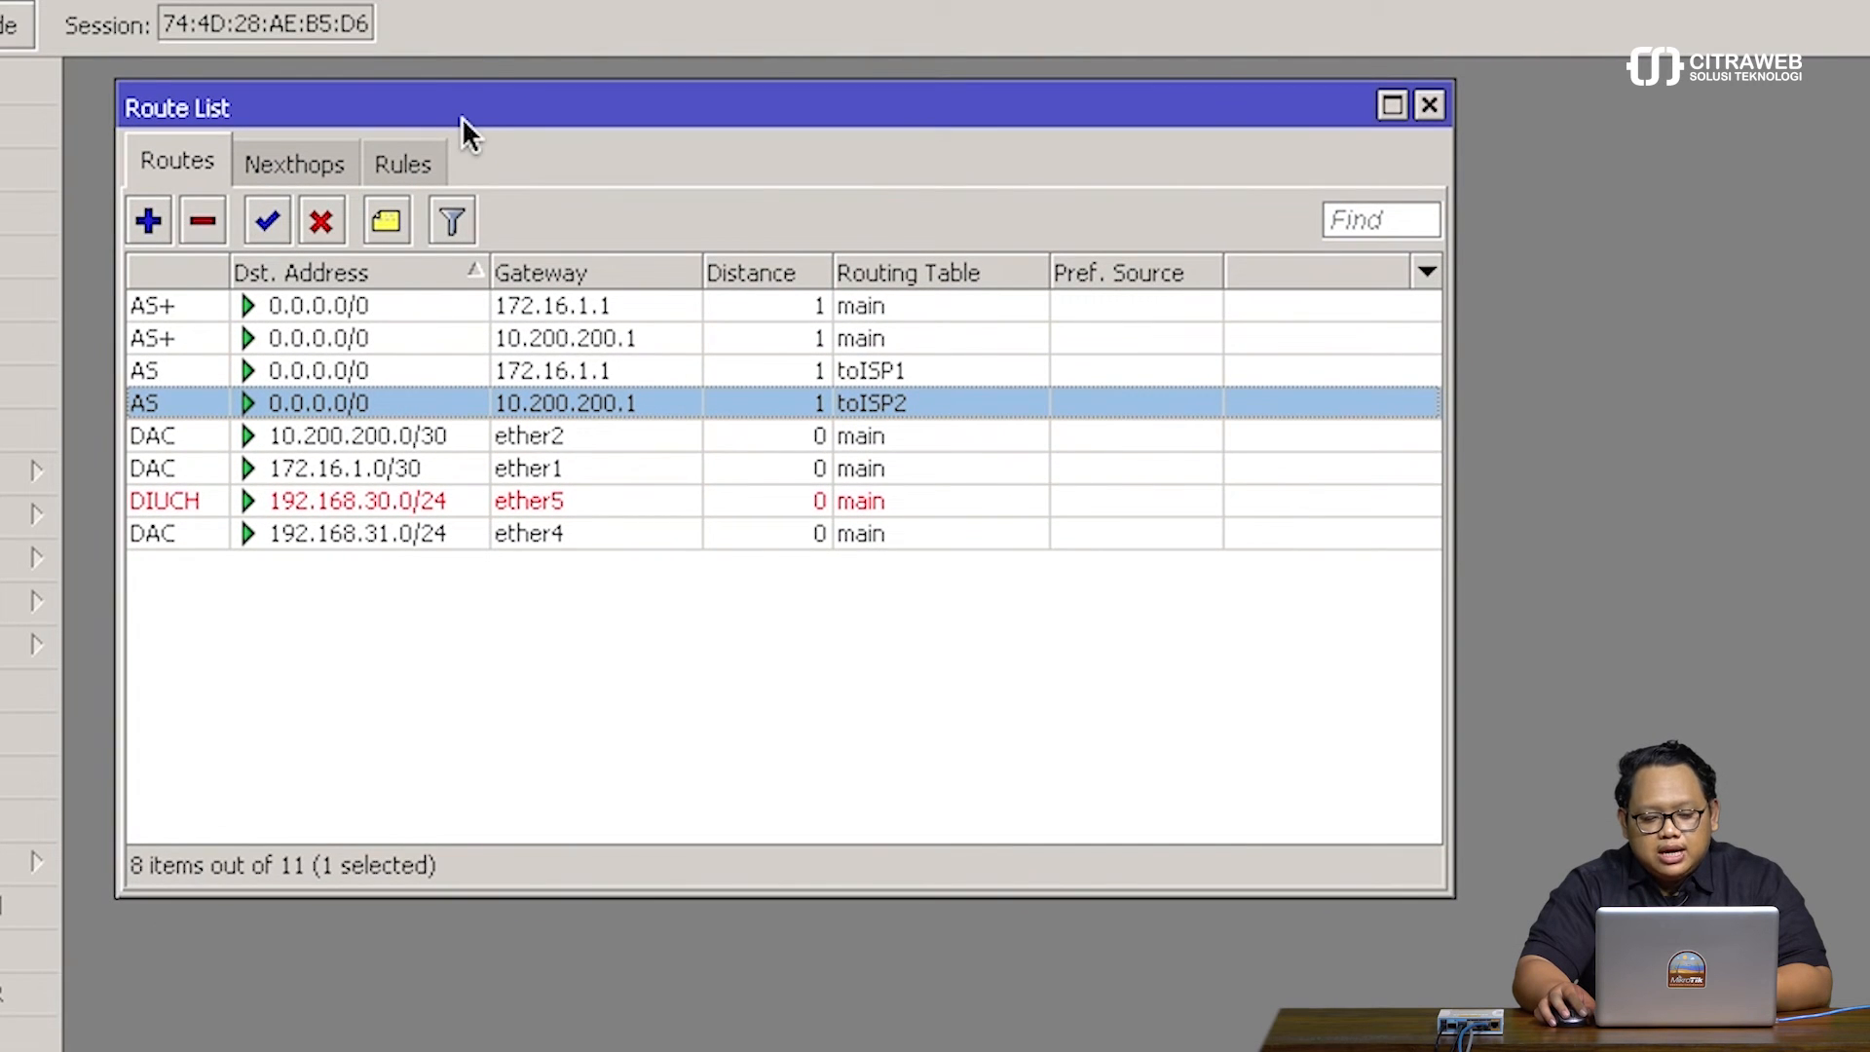
pyautogui.click(423, 165)
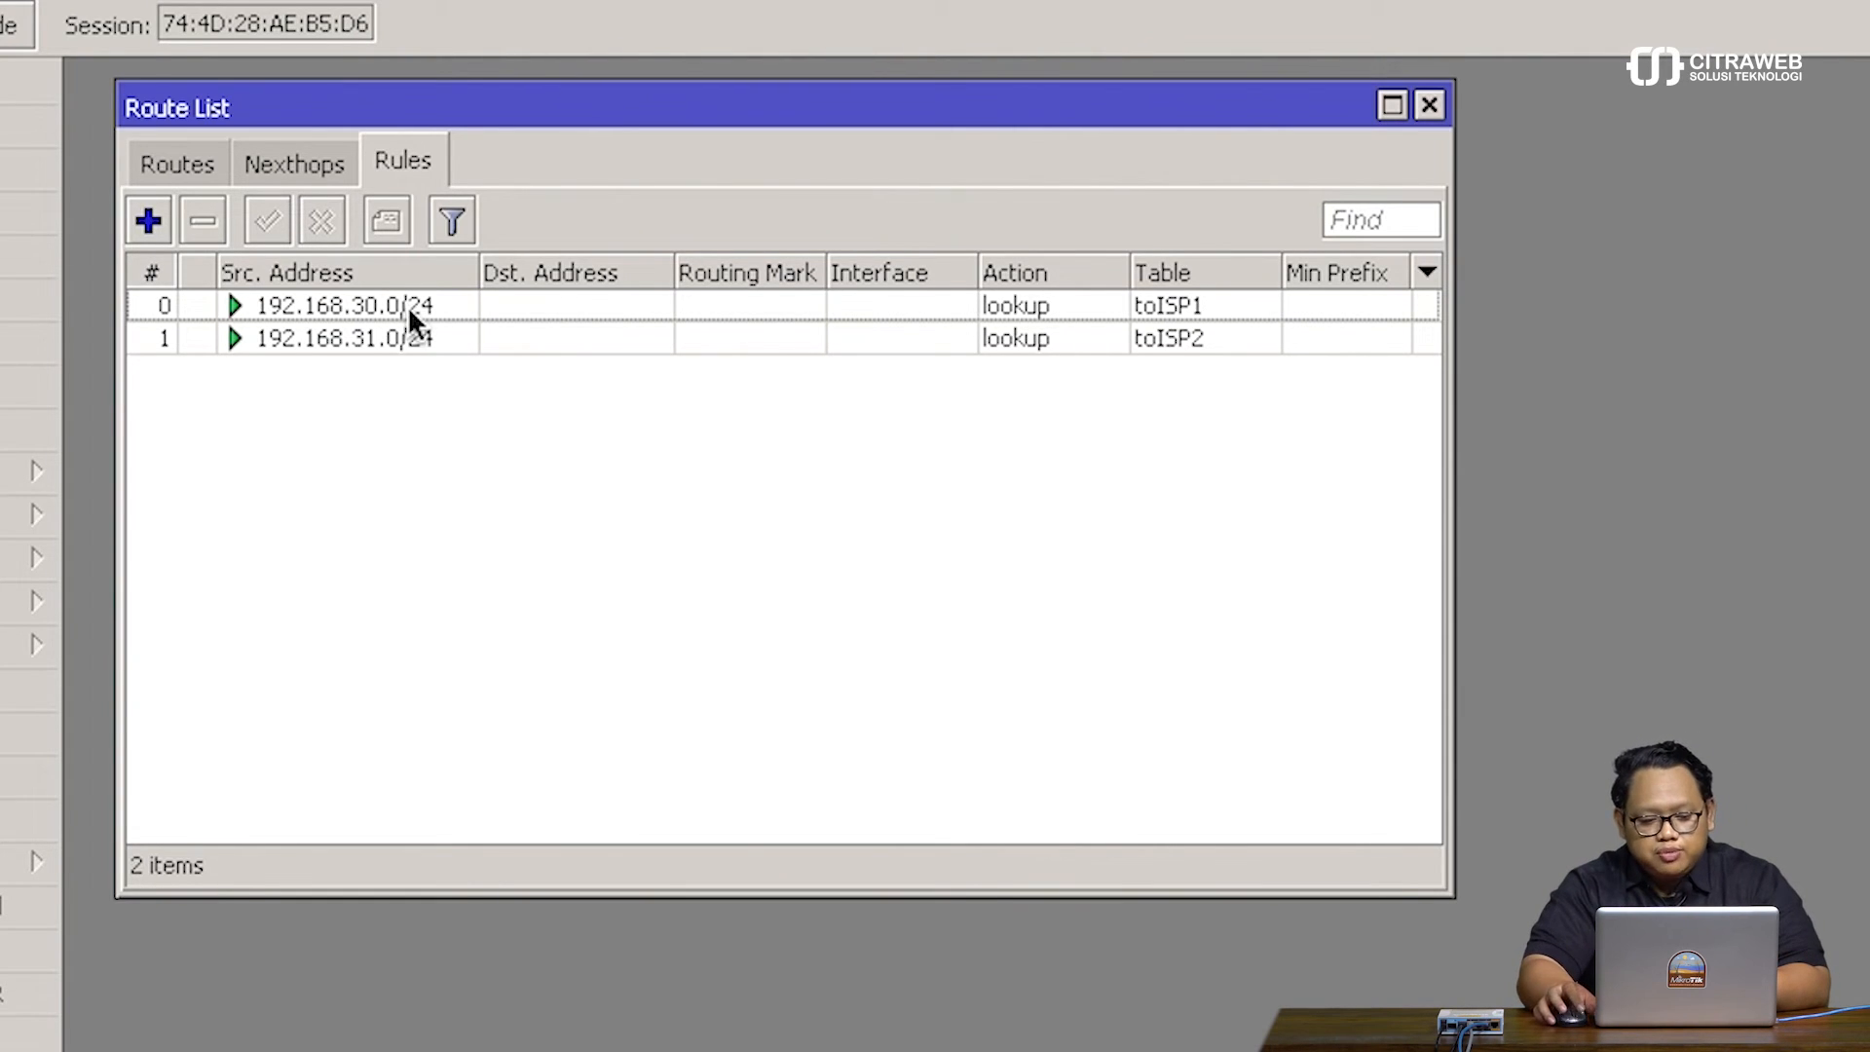
pyautogui.click(1429, 104)
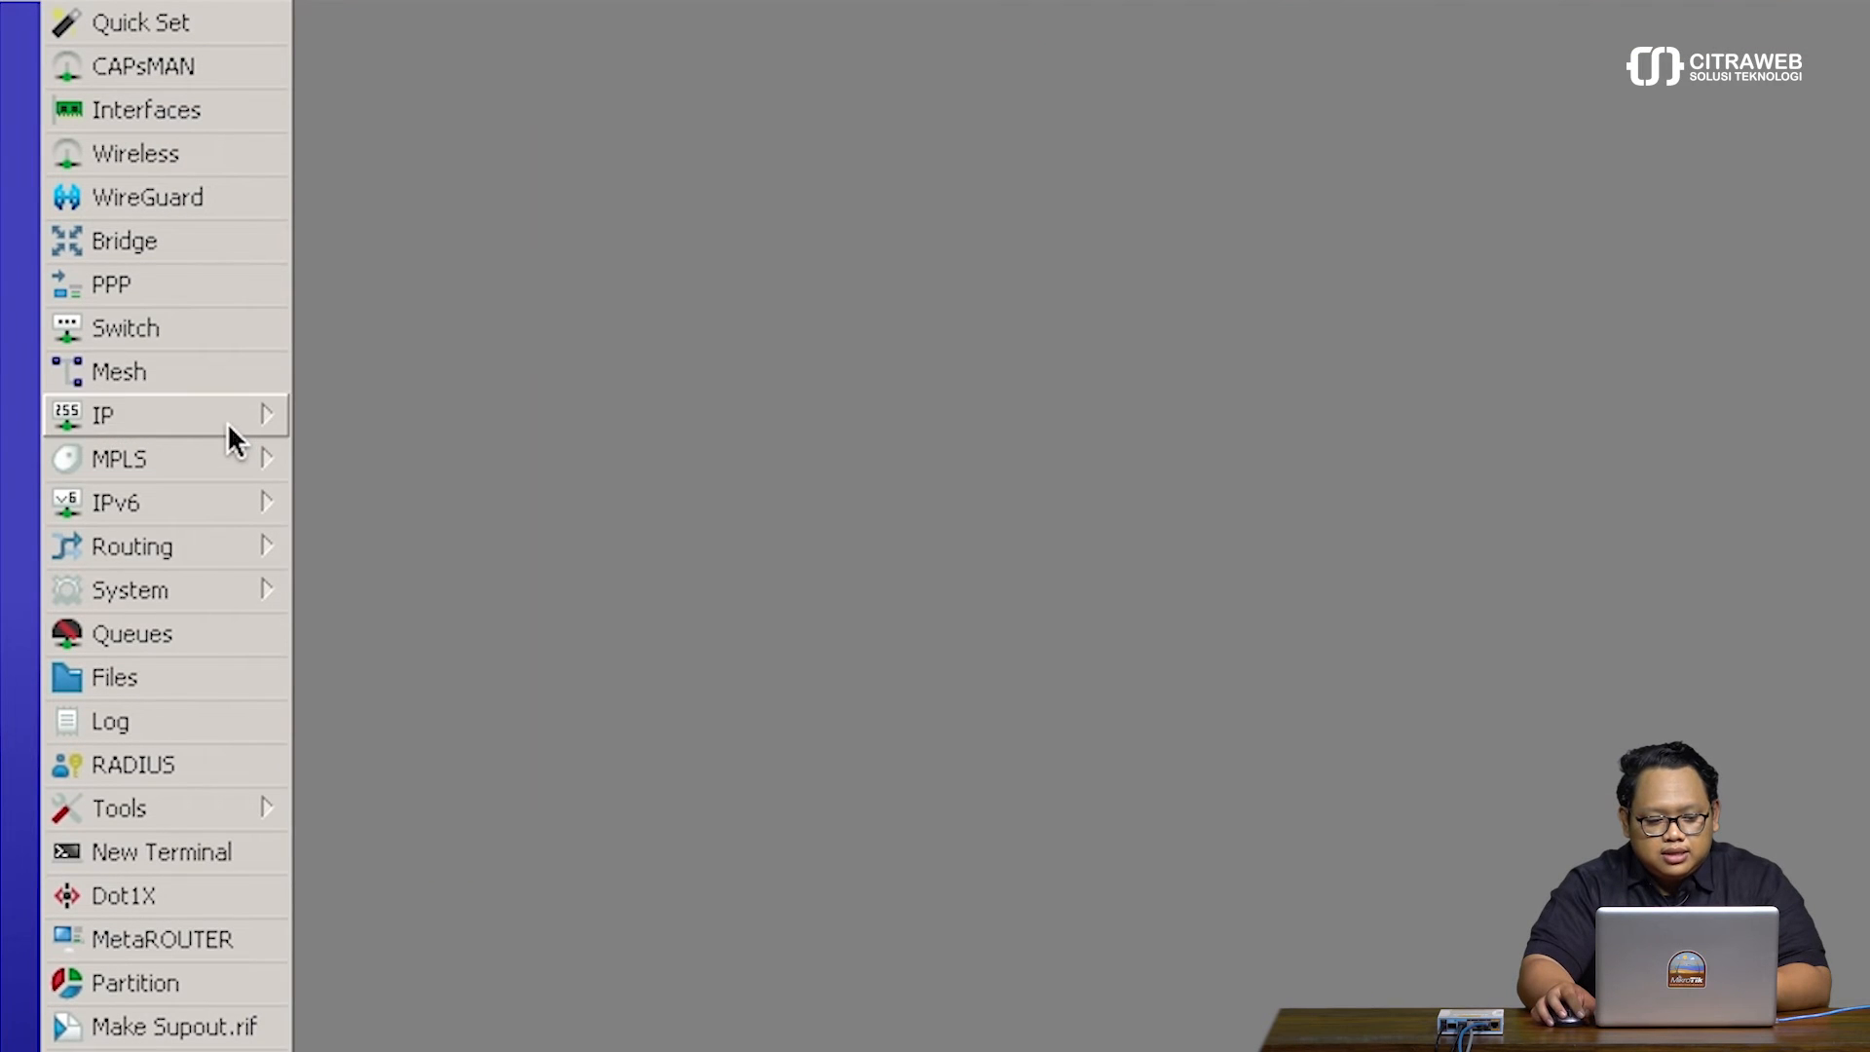
# Open the IP Firewall configuration and display its Mangle rules
pyautogui.click(228, 425)
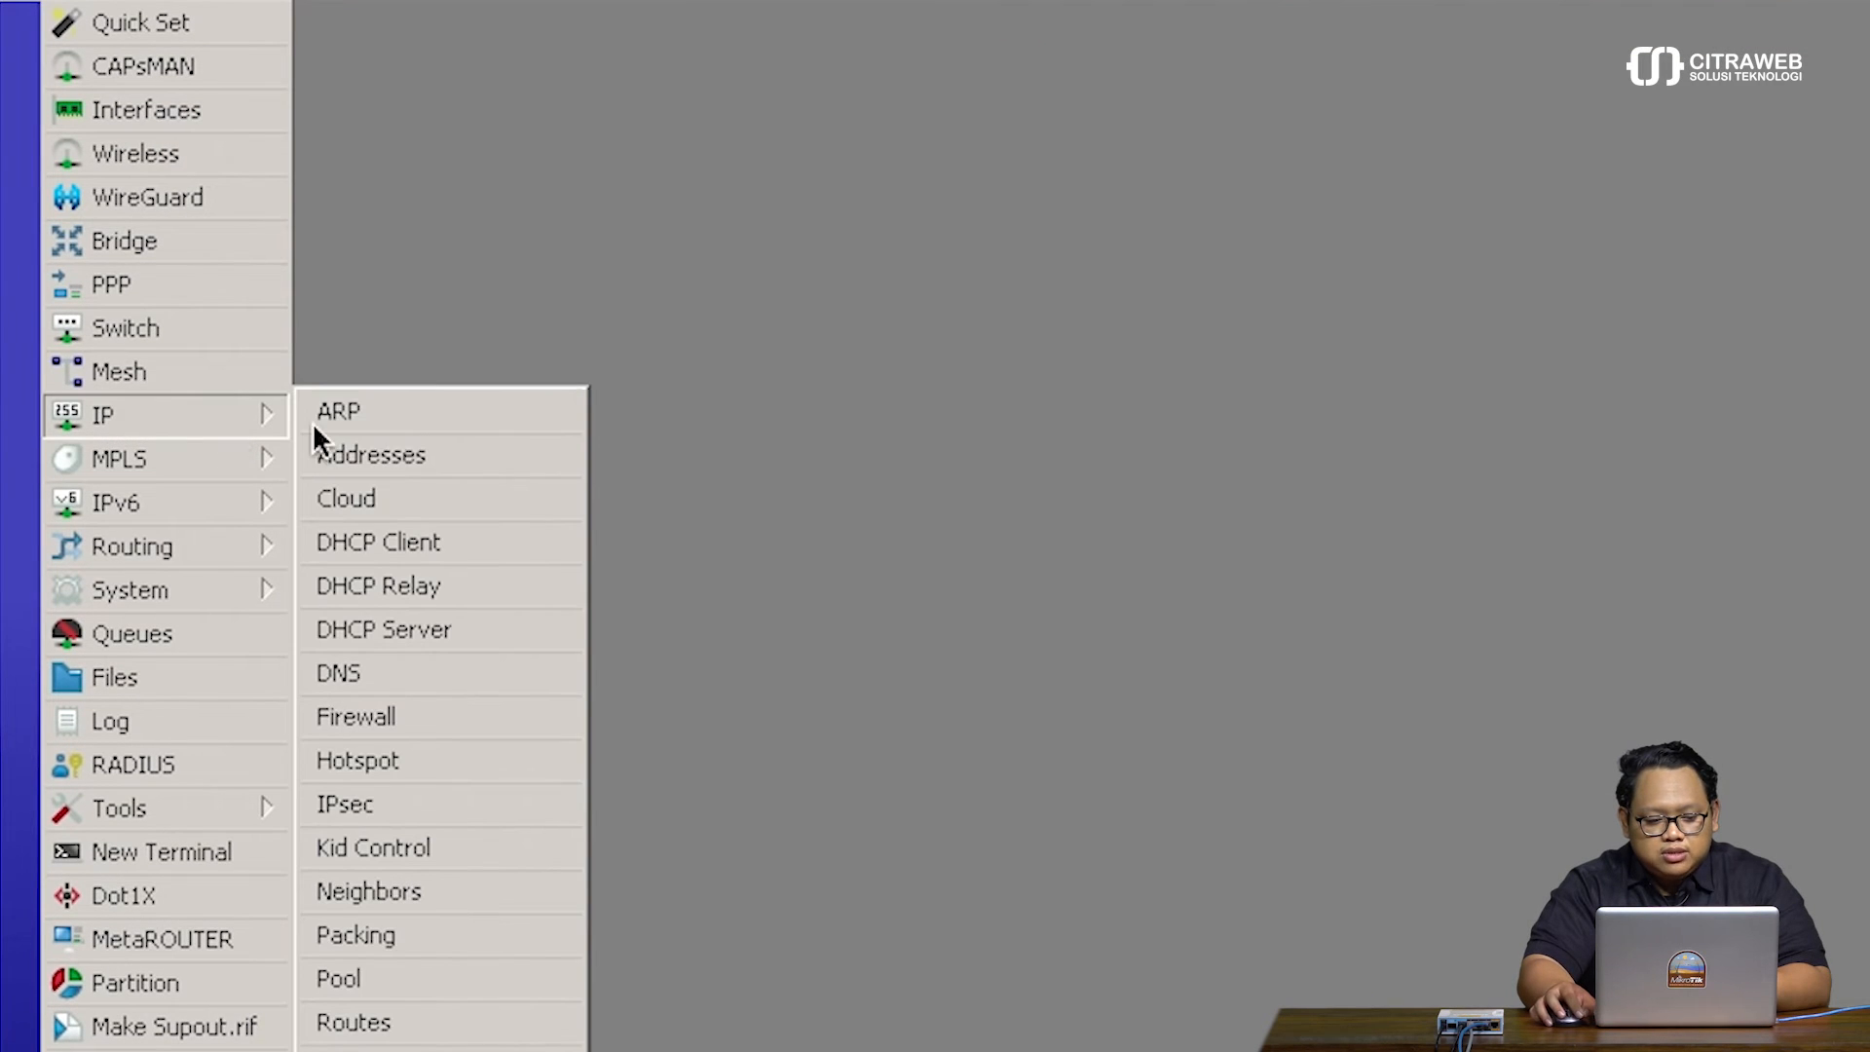
pyautogui.click(430, 718)
pyautogui.moveTo(802, 376); pyautogui.dragTo(579, 43)
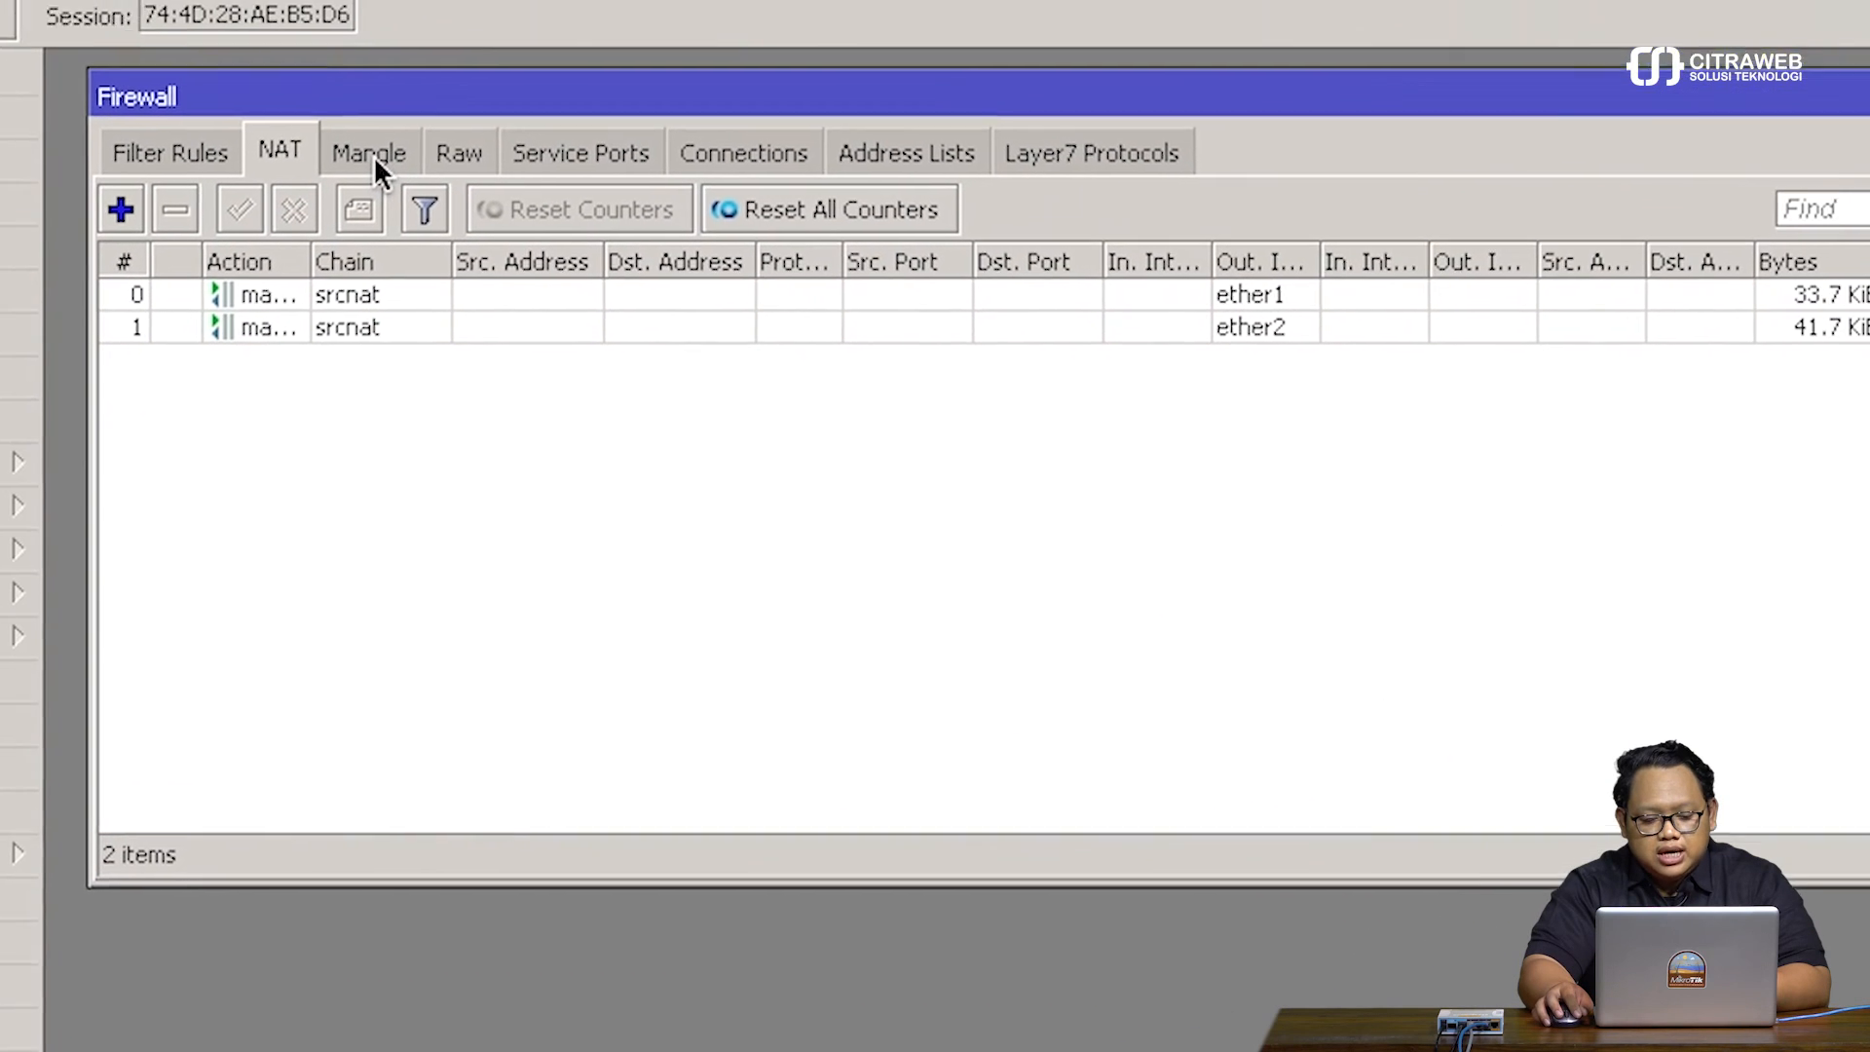
pyautogui.click(623, 111)
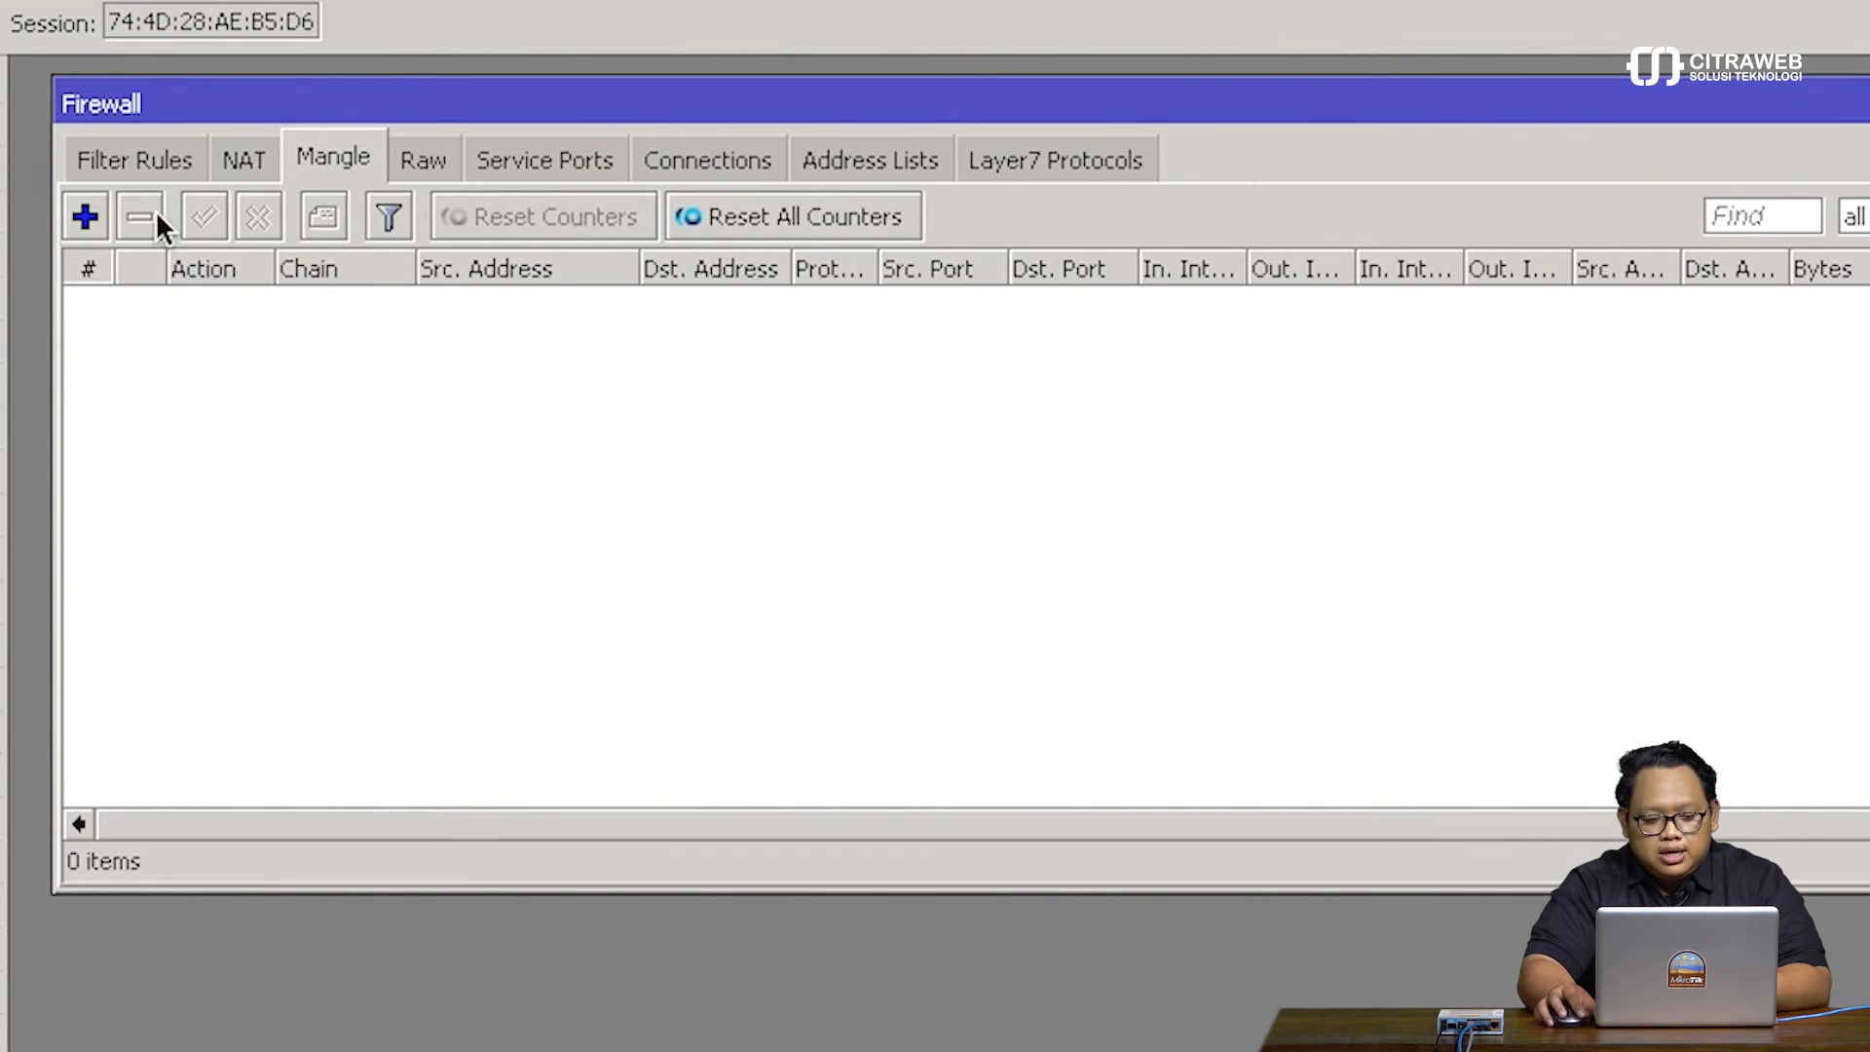
pyautogui.click(85, 218)
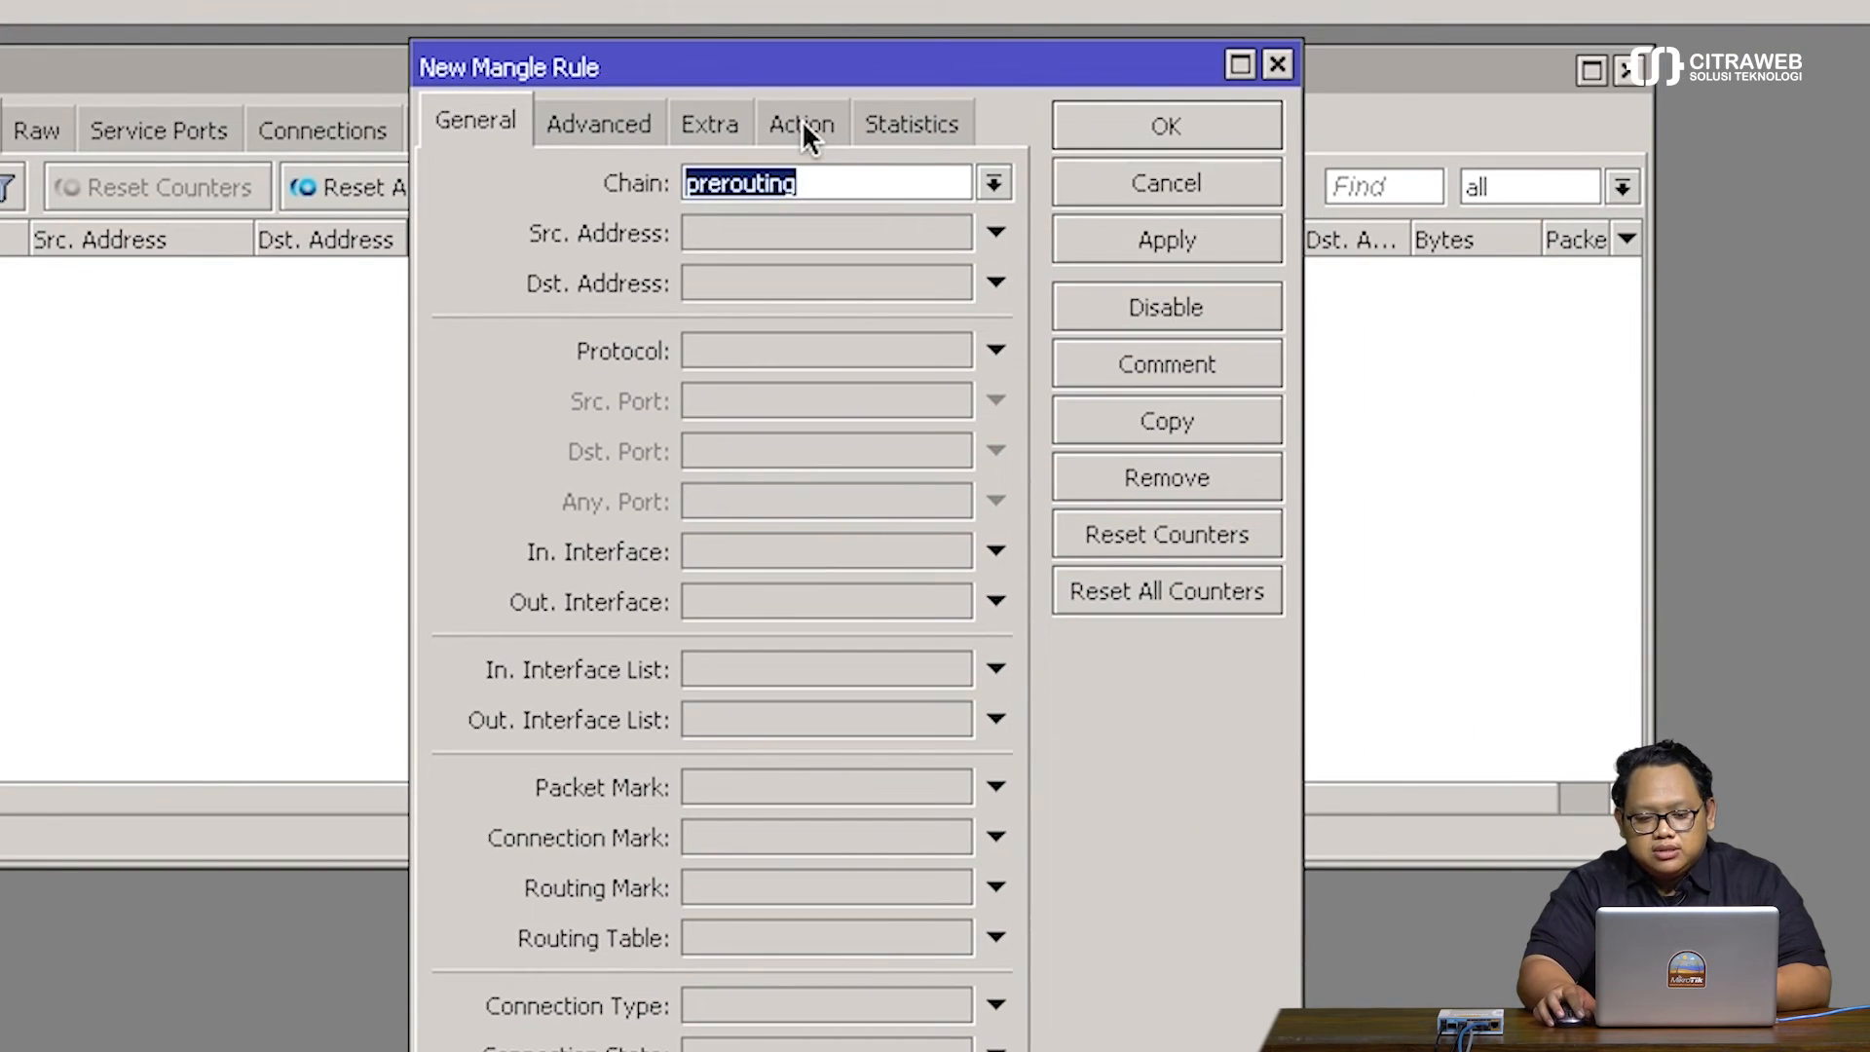
pyautogui.click(803, 119)
pyautogui.moveTo(797, 59); pyautogui.dragTo(420, 69)
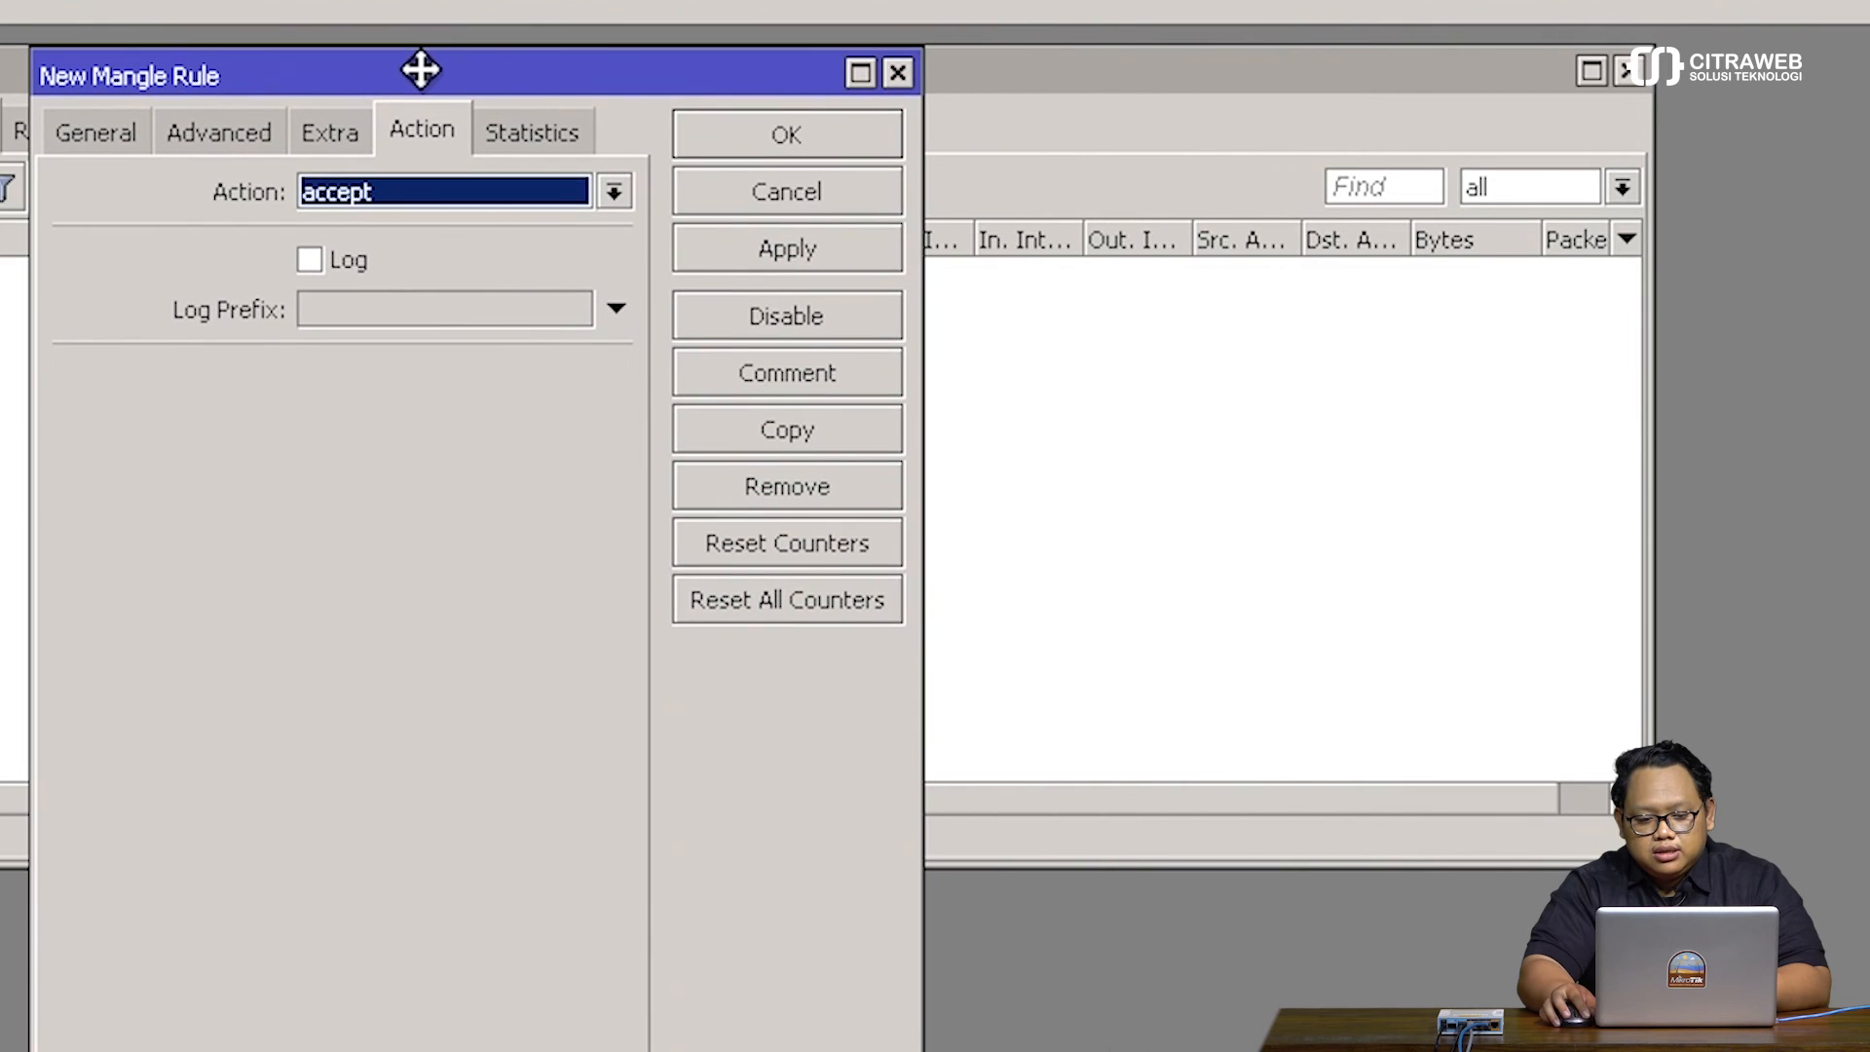
pyautogui.click(606, 196)
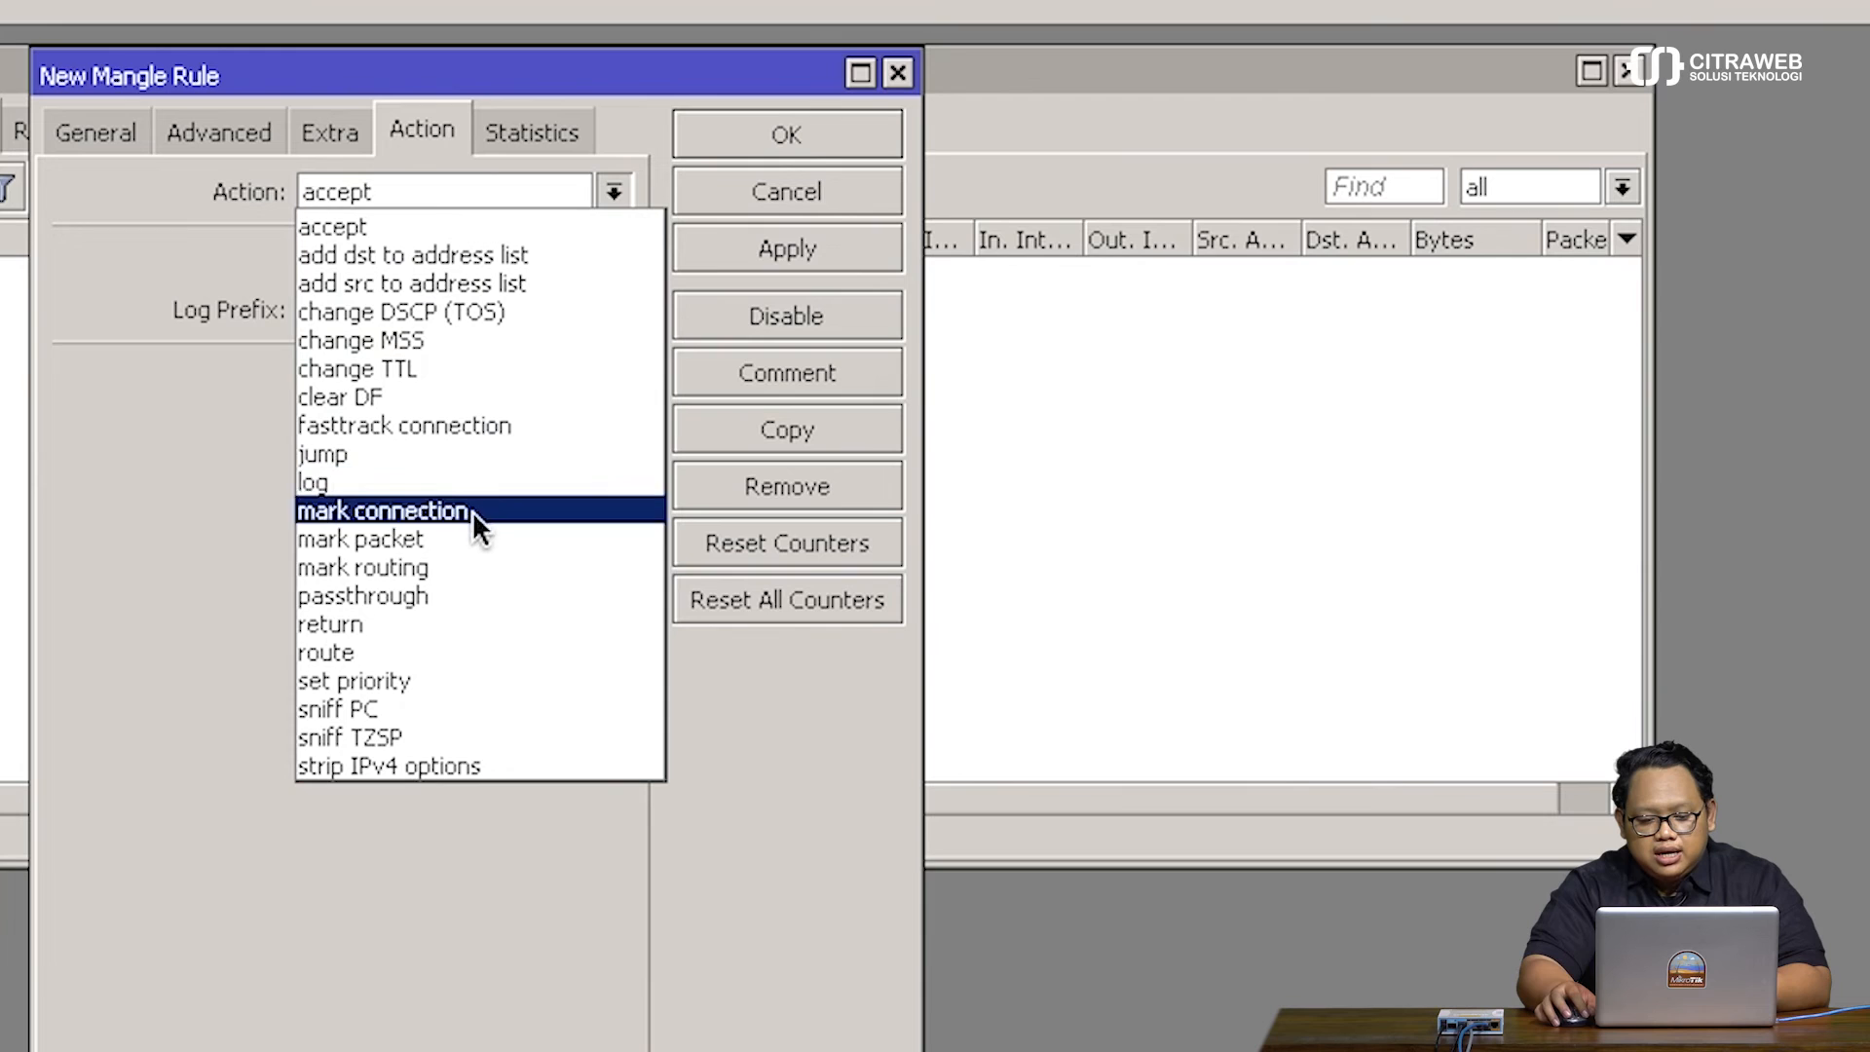
pyautogui.click(471, 563)
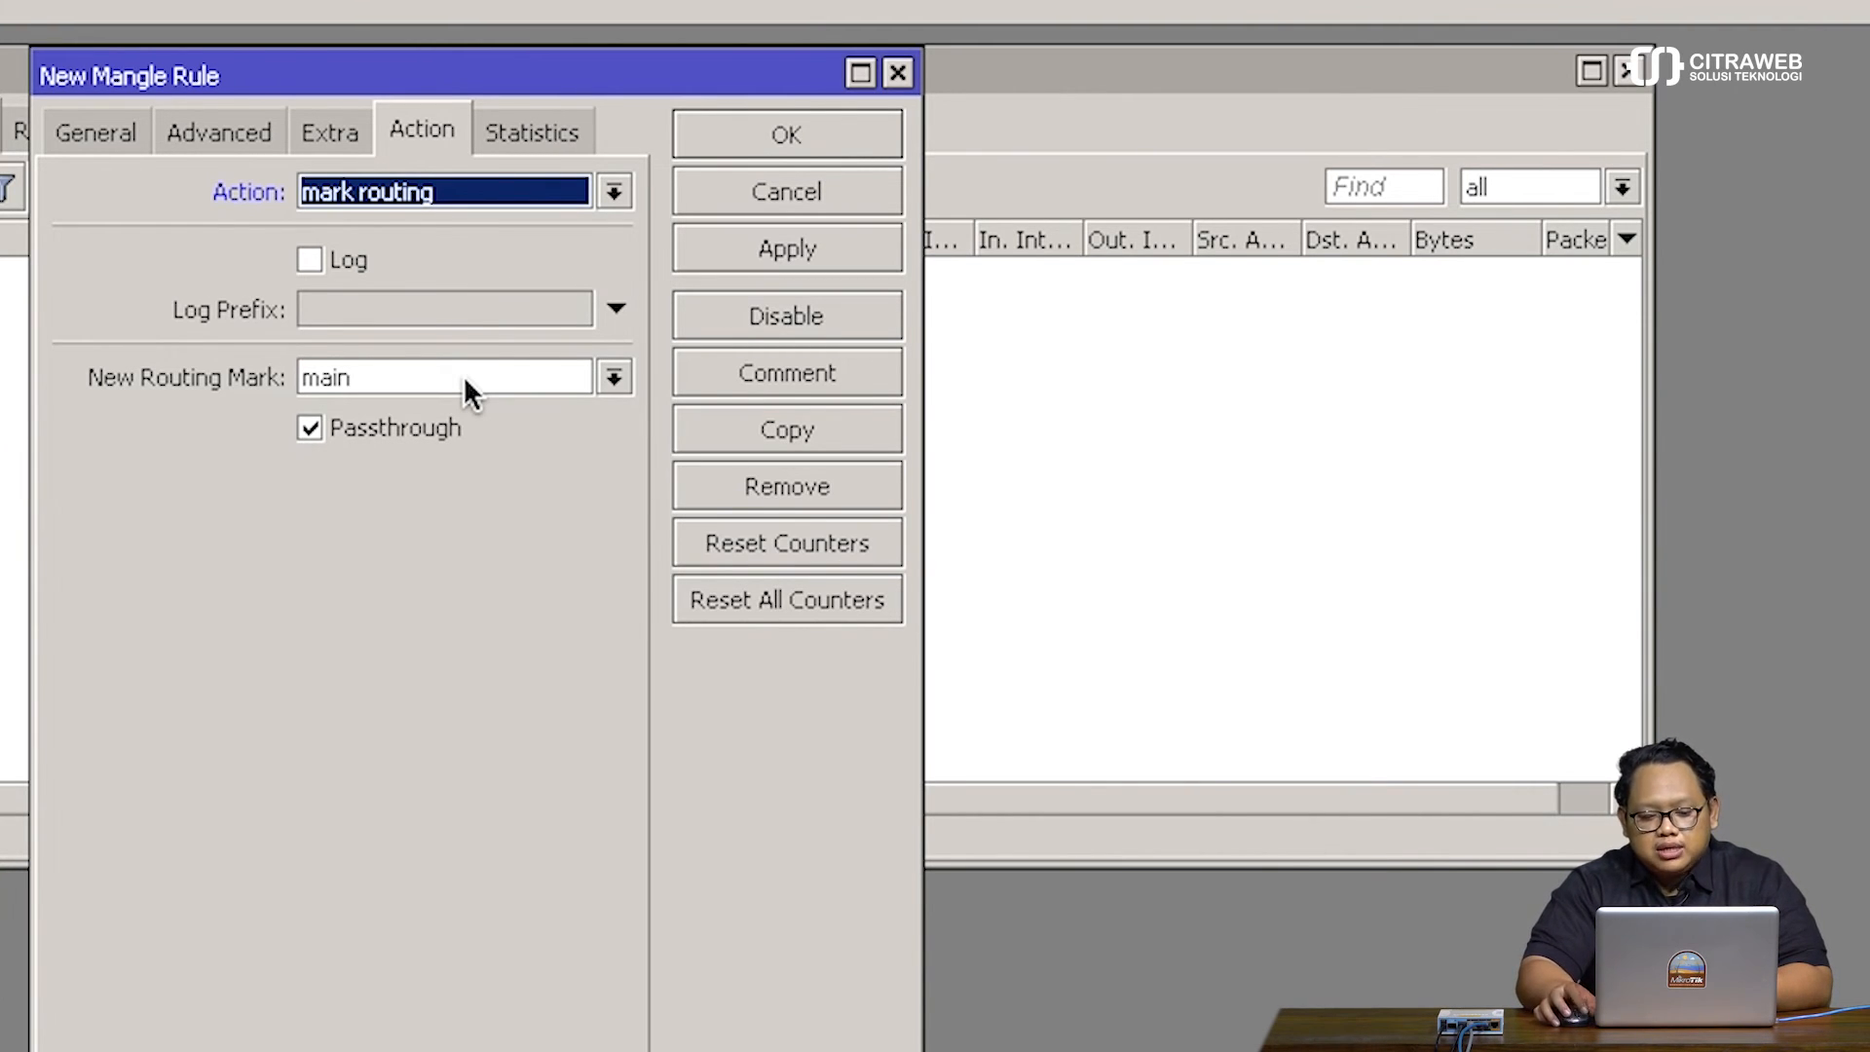
pyautogui.click(613, 380)
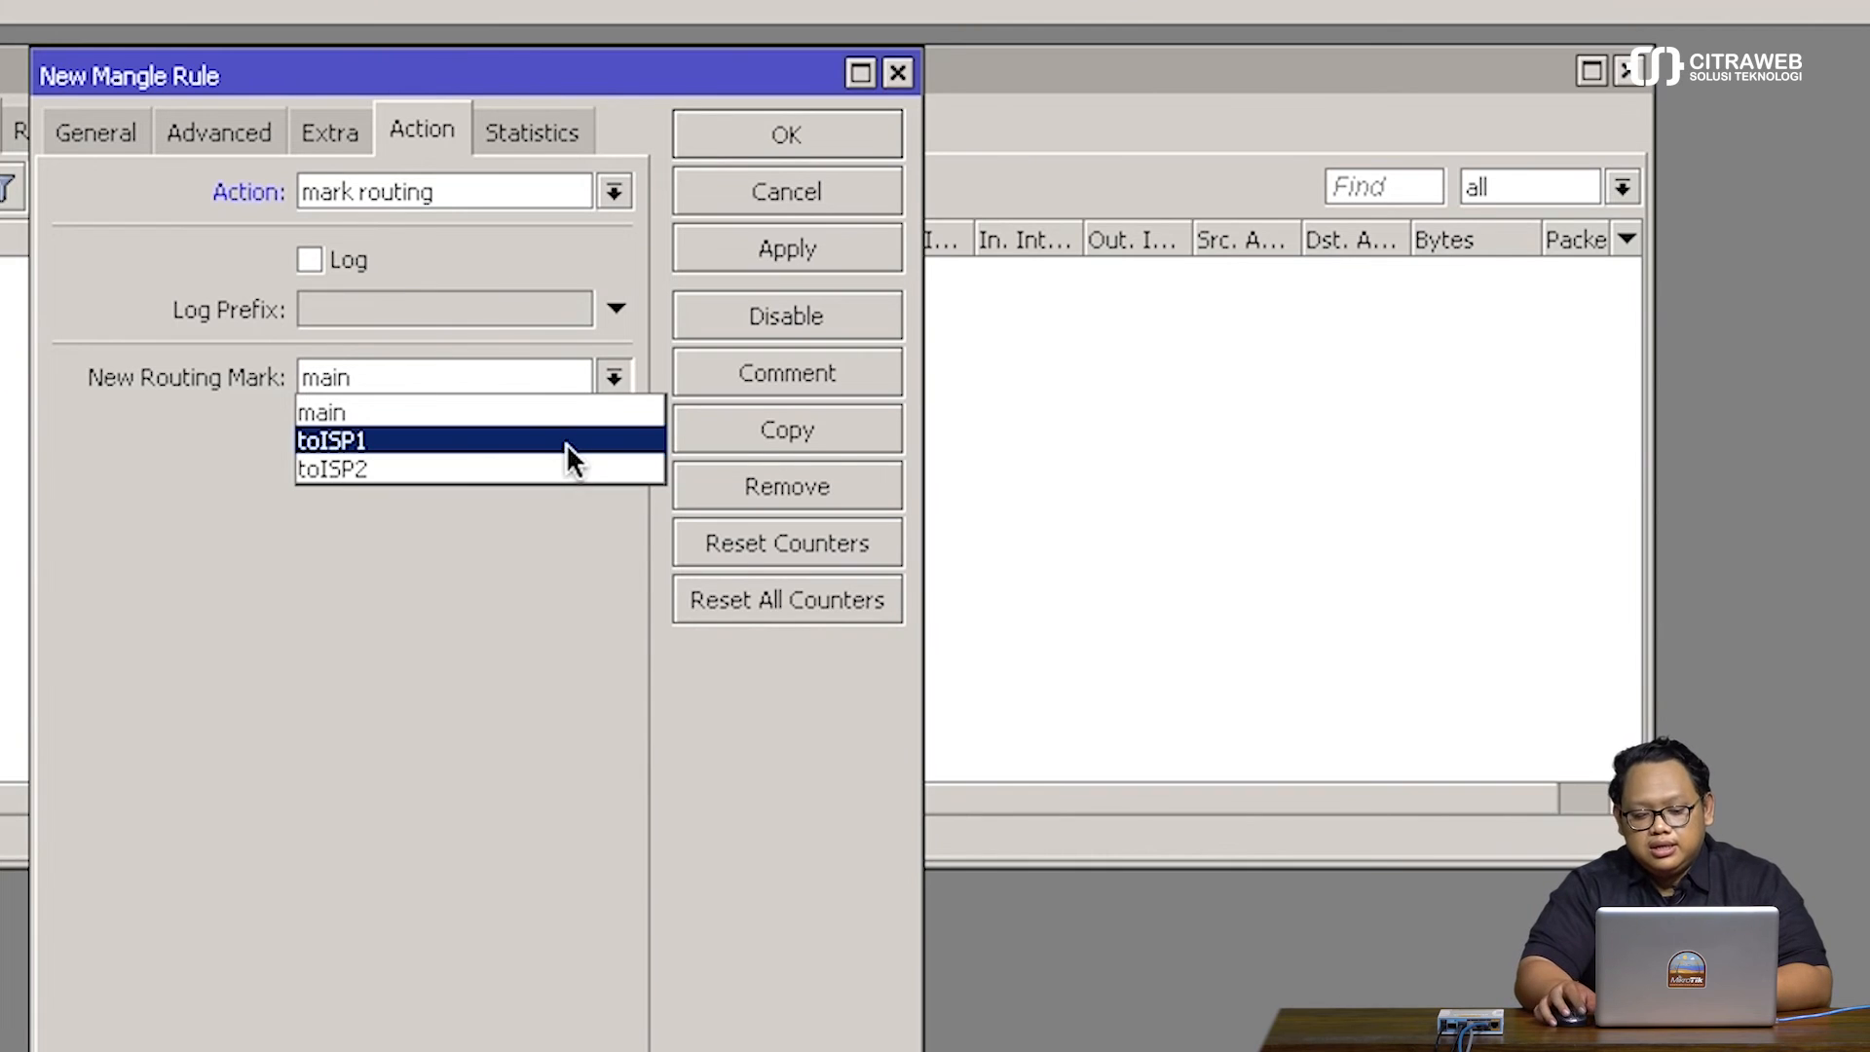
pyautogui.click(797, 191)
pyautogui.click(796, 191)
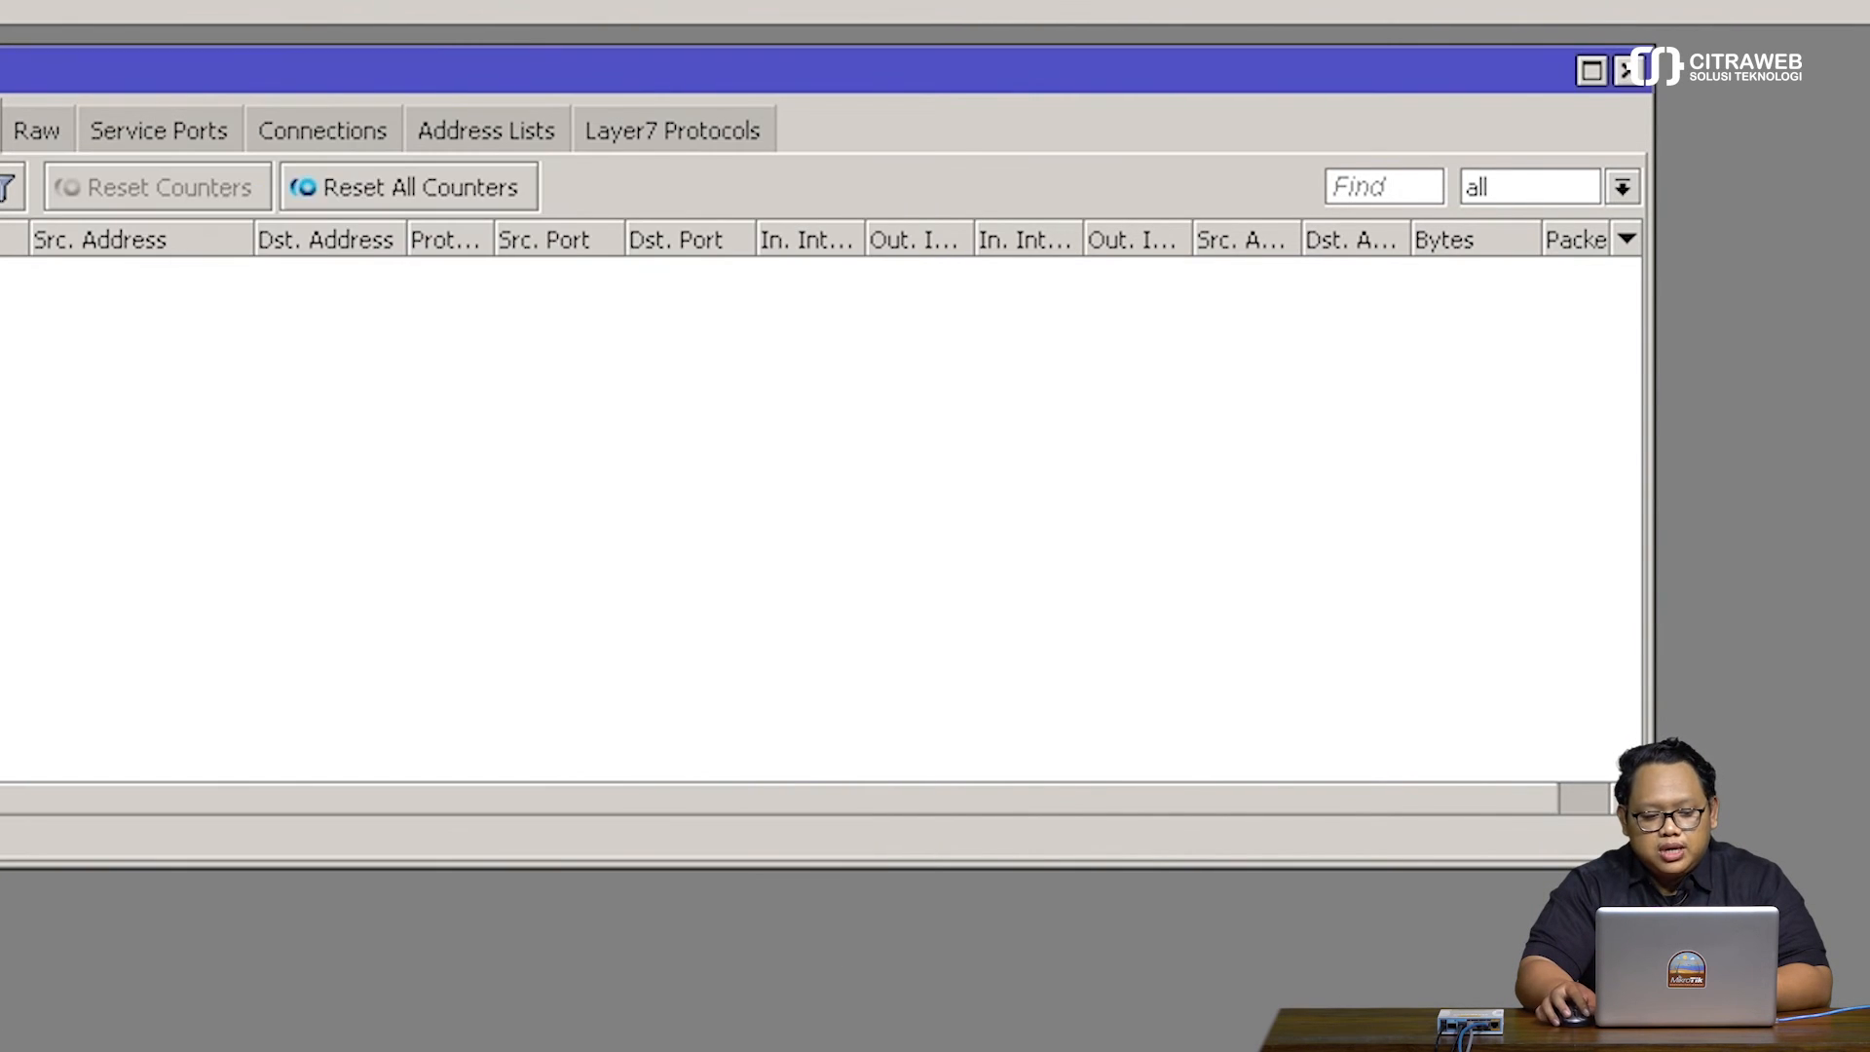
# Disable both routing rules, for source networks 192.168.30.0/24 and 192.168.31.0/24, in the Route List
pyautogui.click(275, 411)
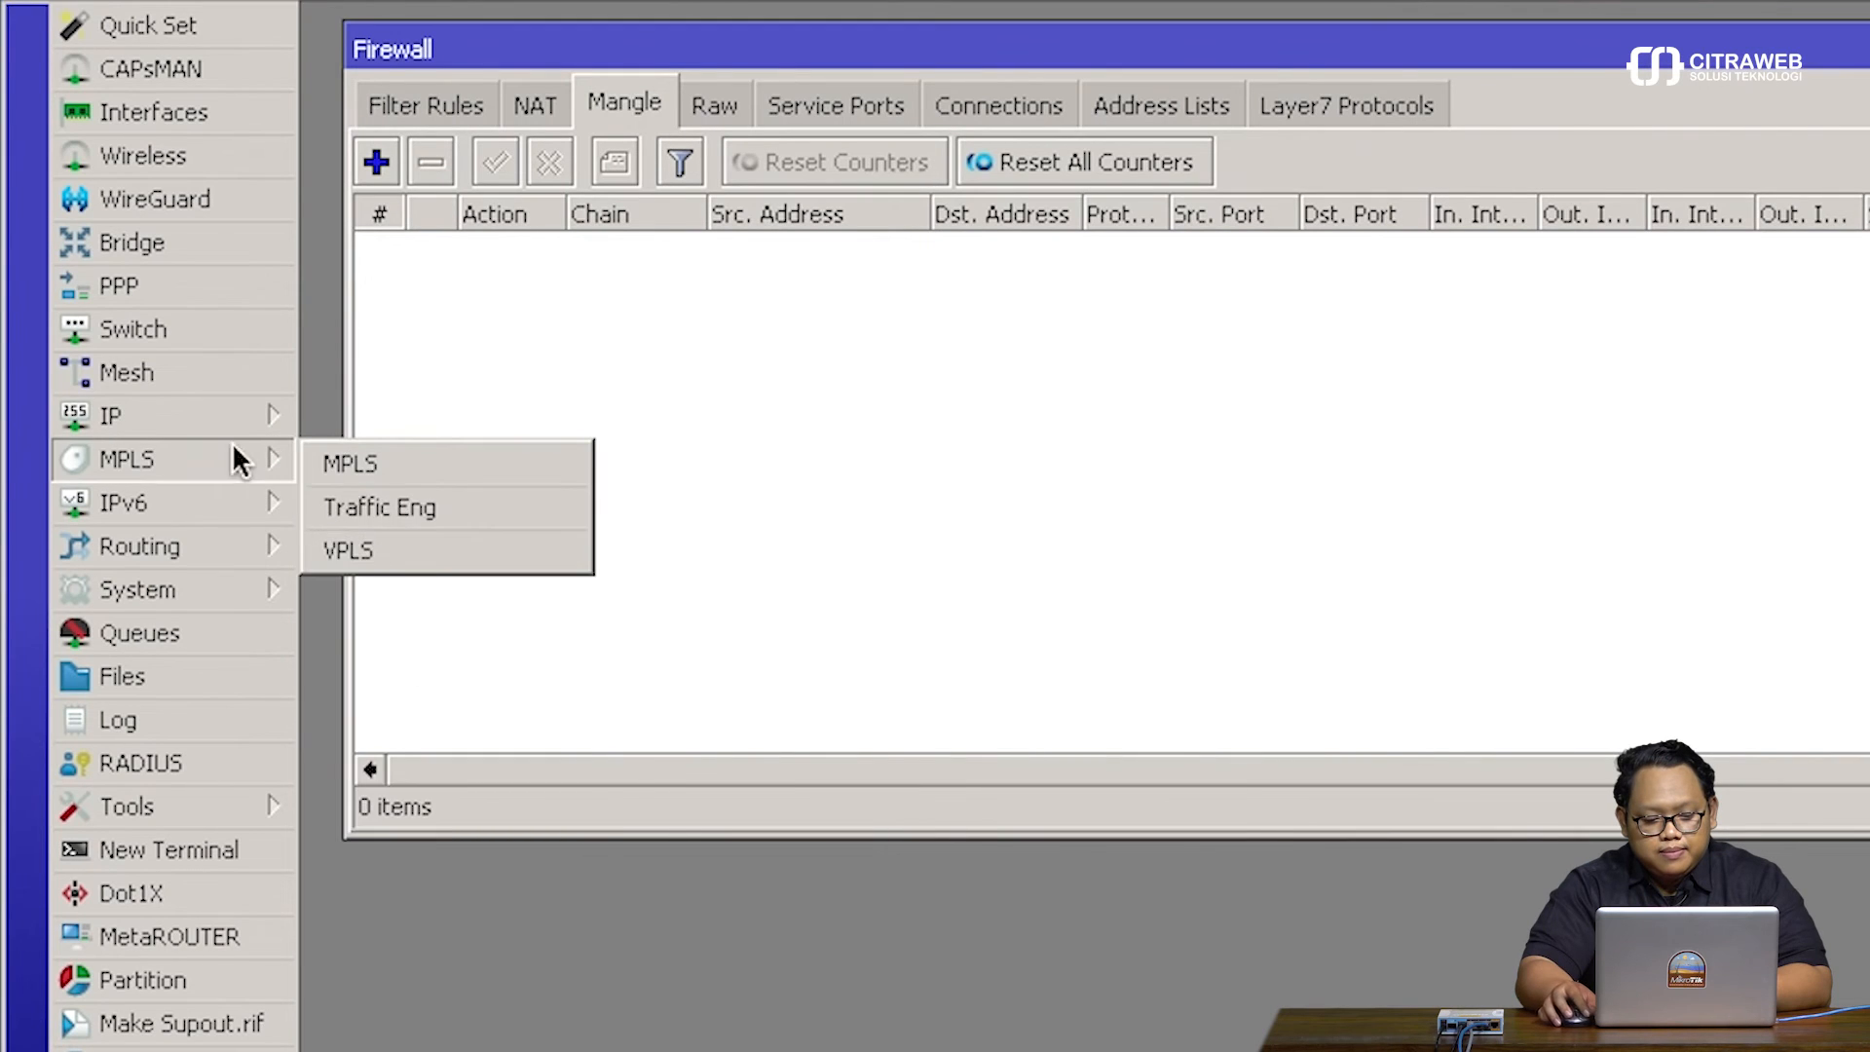
pyautogui.moveTo(243, 416)
pyautogui.click(389, 1018)
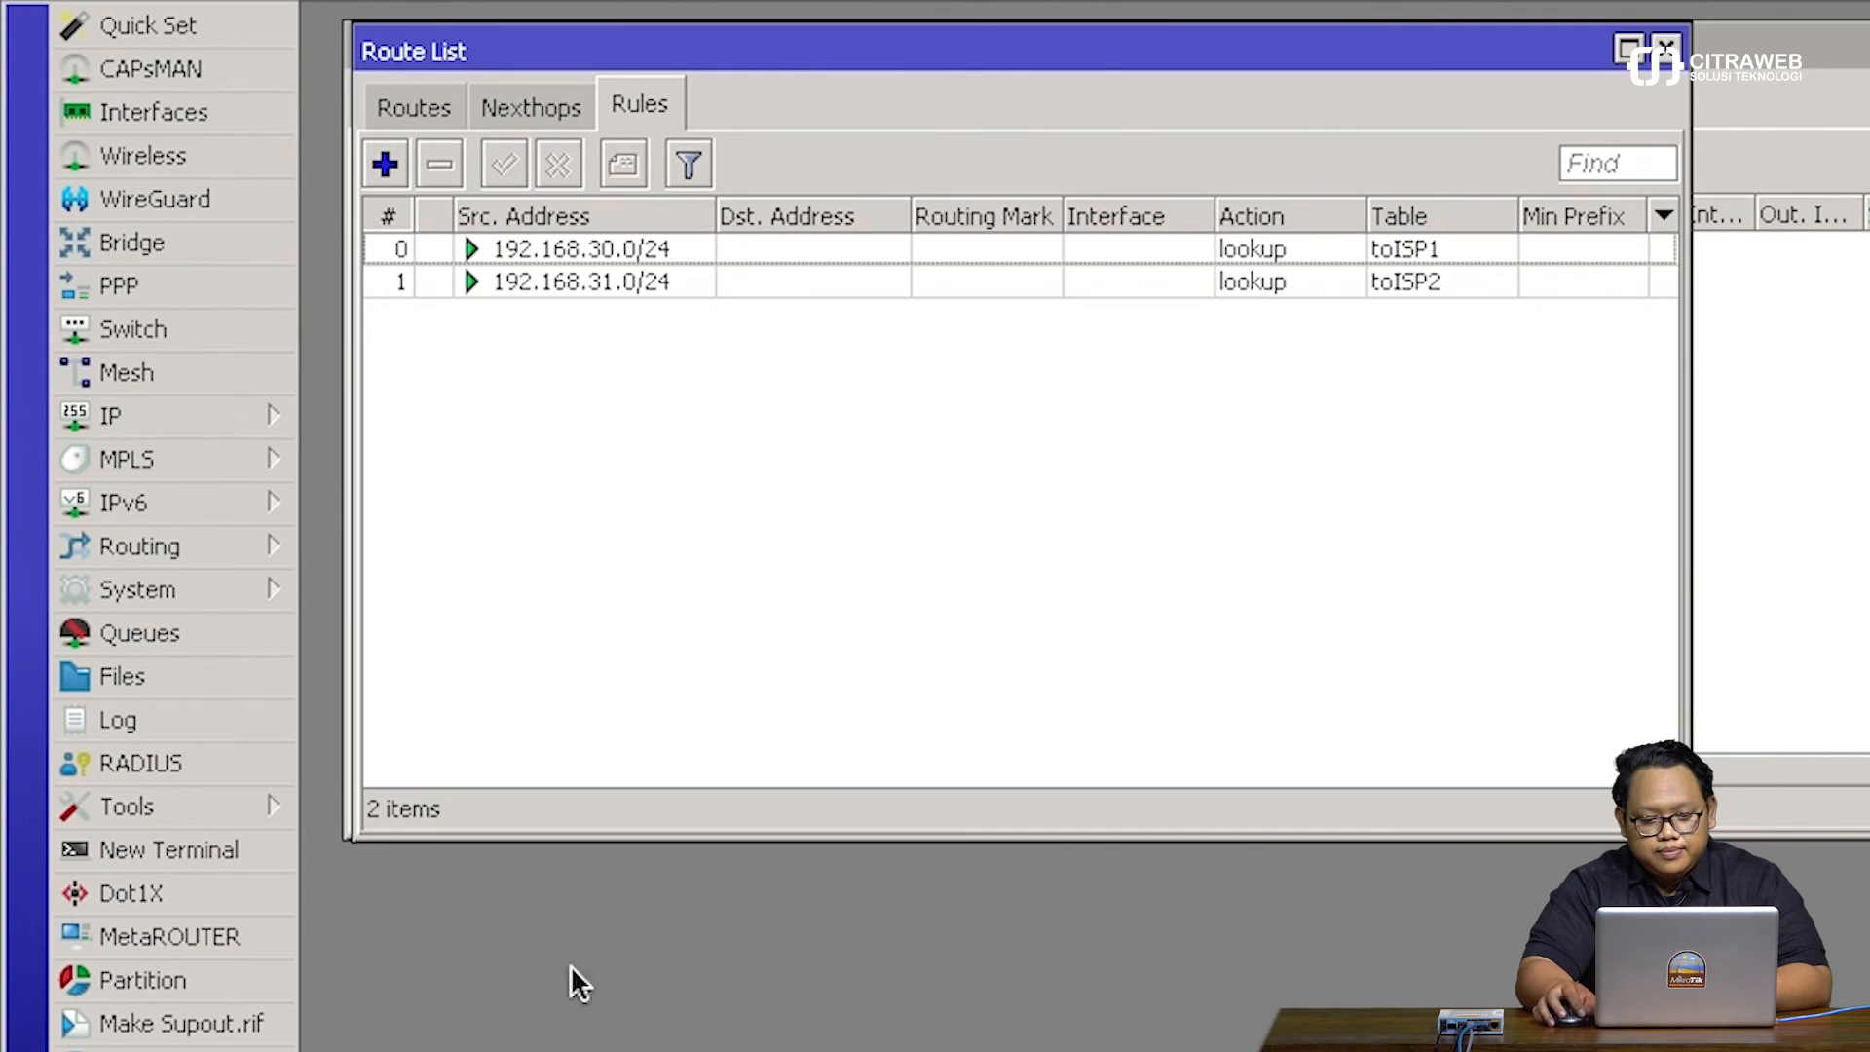
pyautogui.click(596, 246)
pyautogui.keyDown('ctrl'); pyautogui.click(622, 279); pyautogui.keyUp('ctrl')
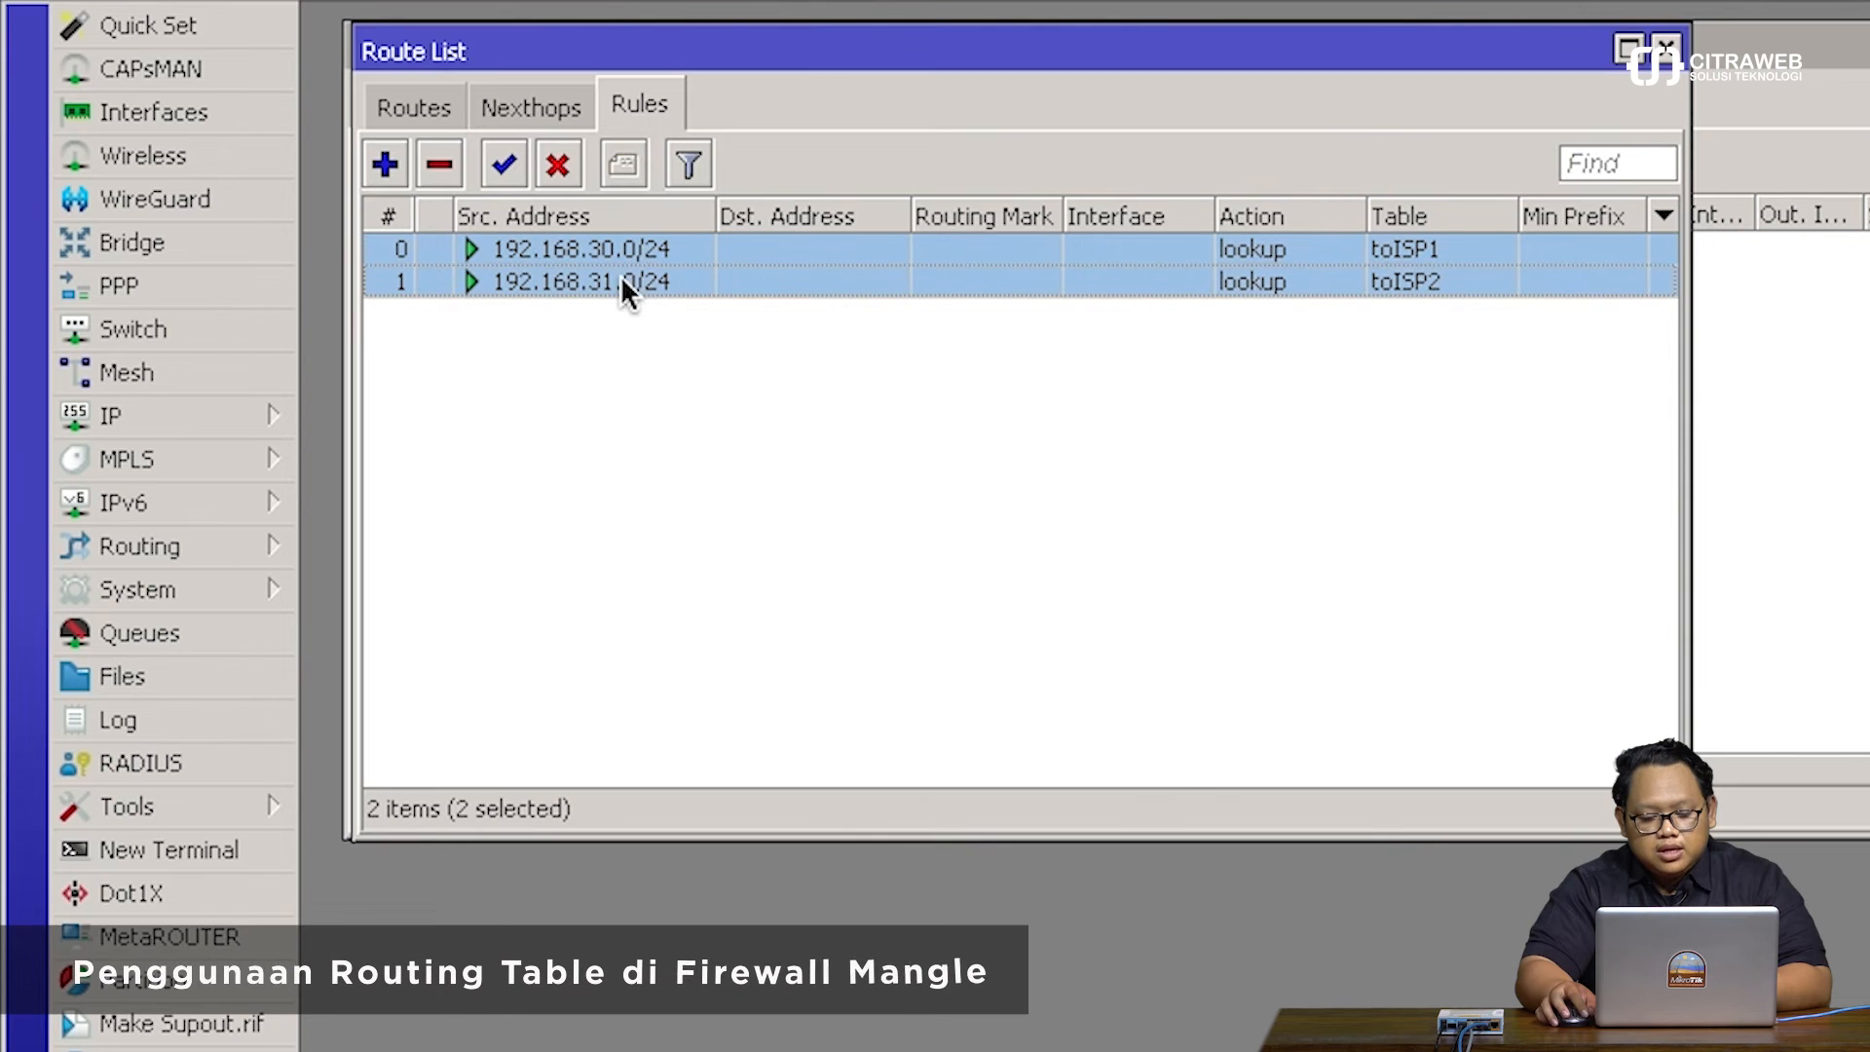
pyautogui.click(569, 172)
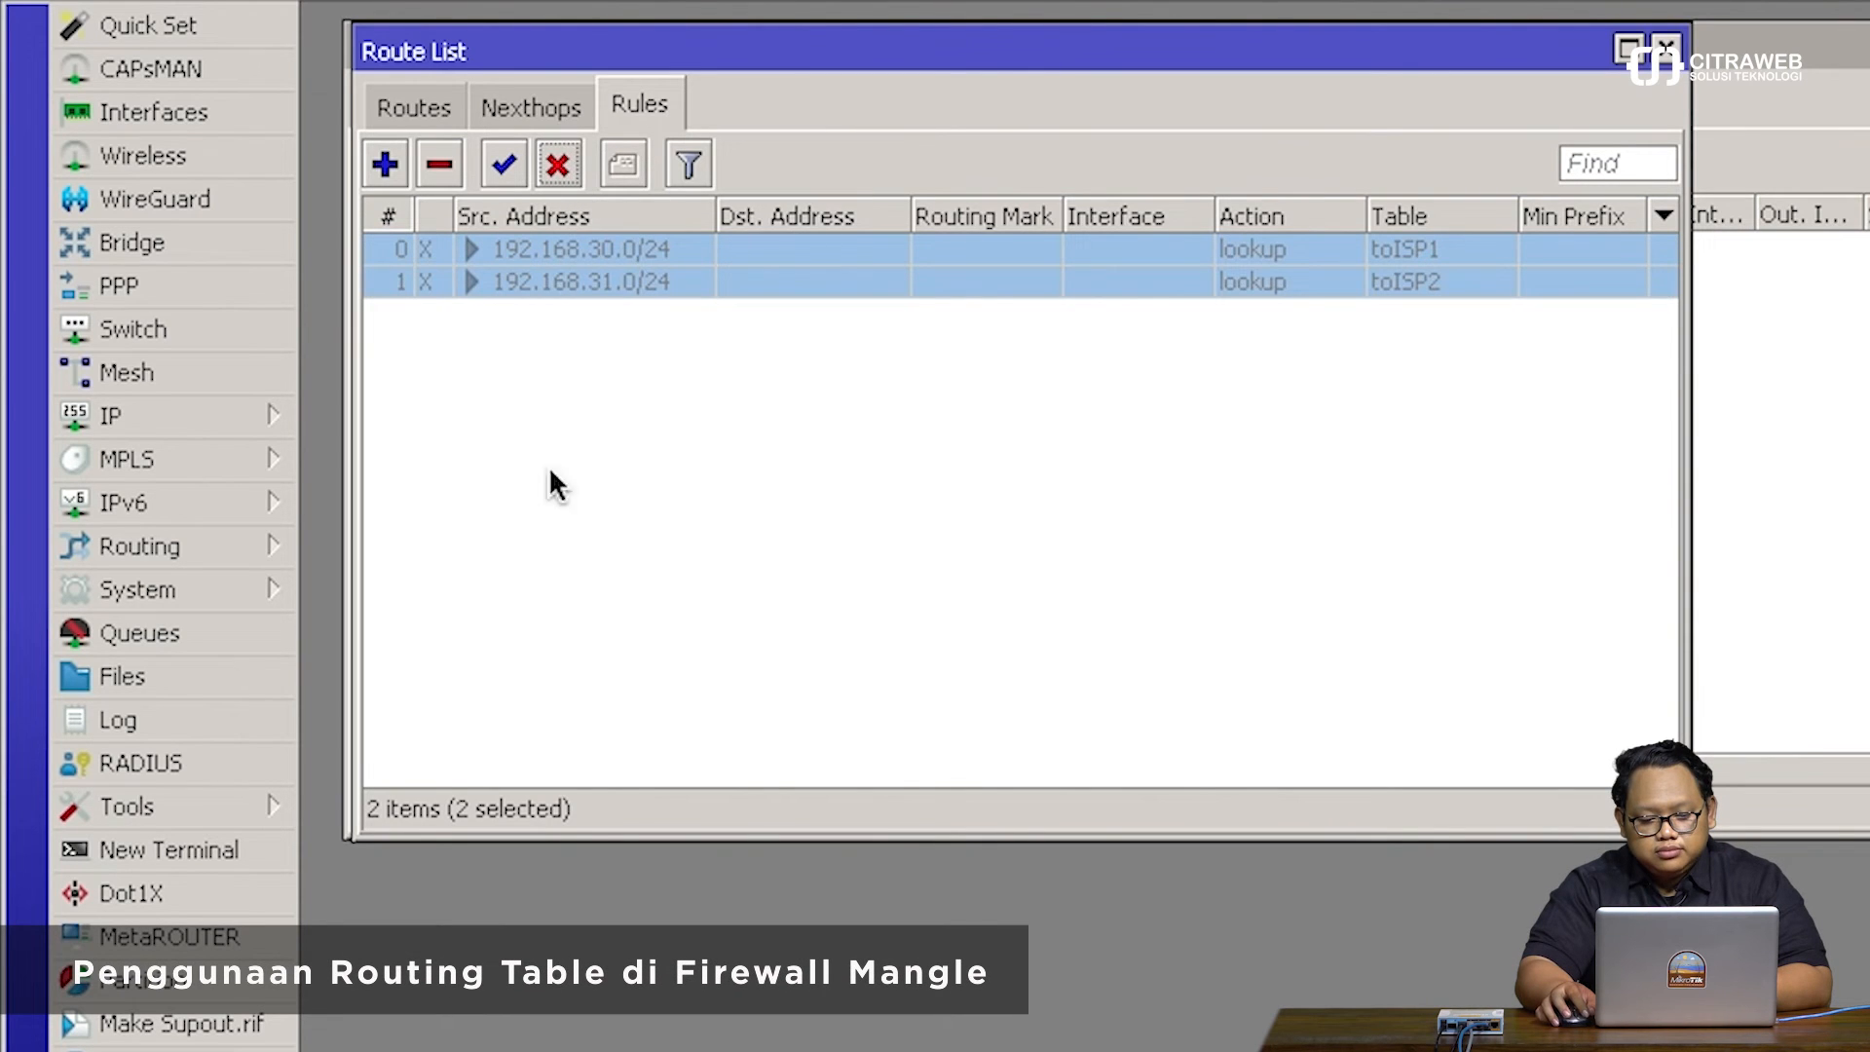
# Check the default routes of the toISP1 and toISP2 tables and close the Route List
pyautogui.click(440, 109)
pyautogui.click(1008, 343)
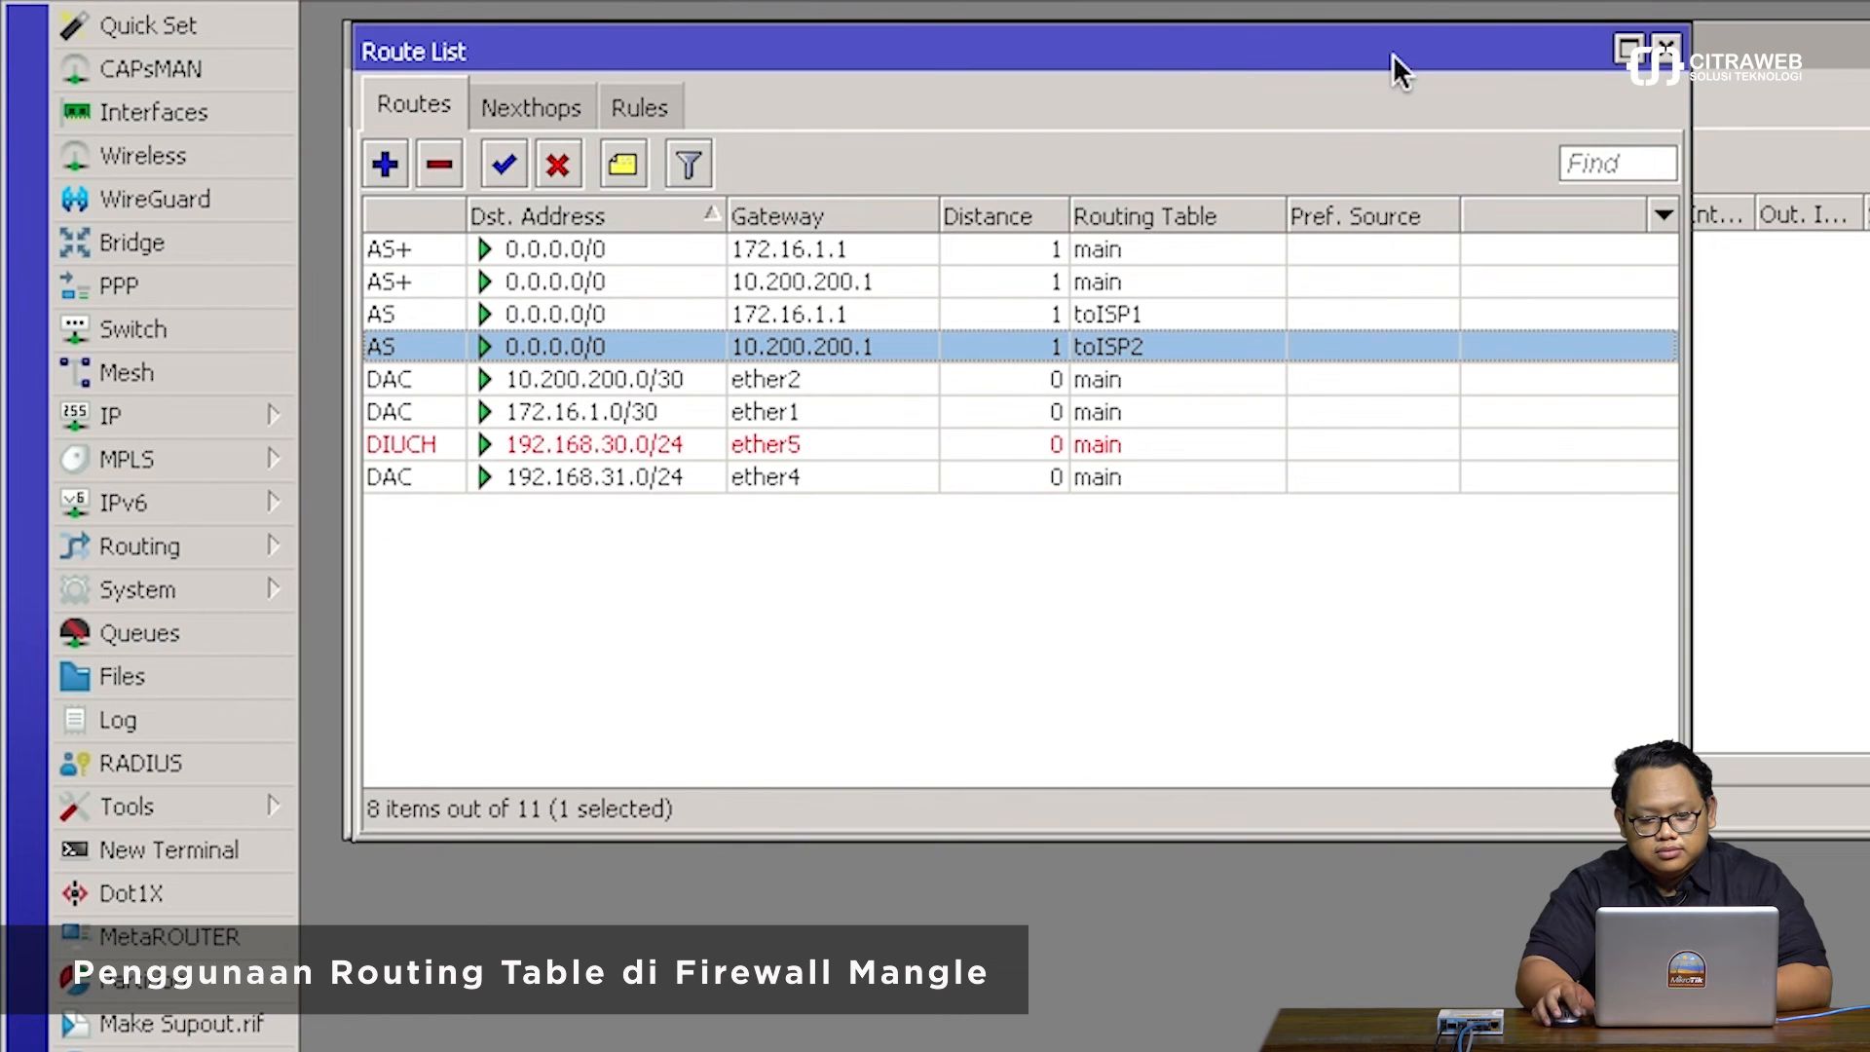
pyautogui.click(1666, 49)
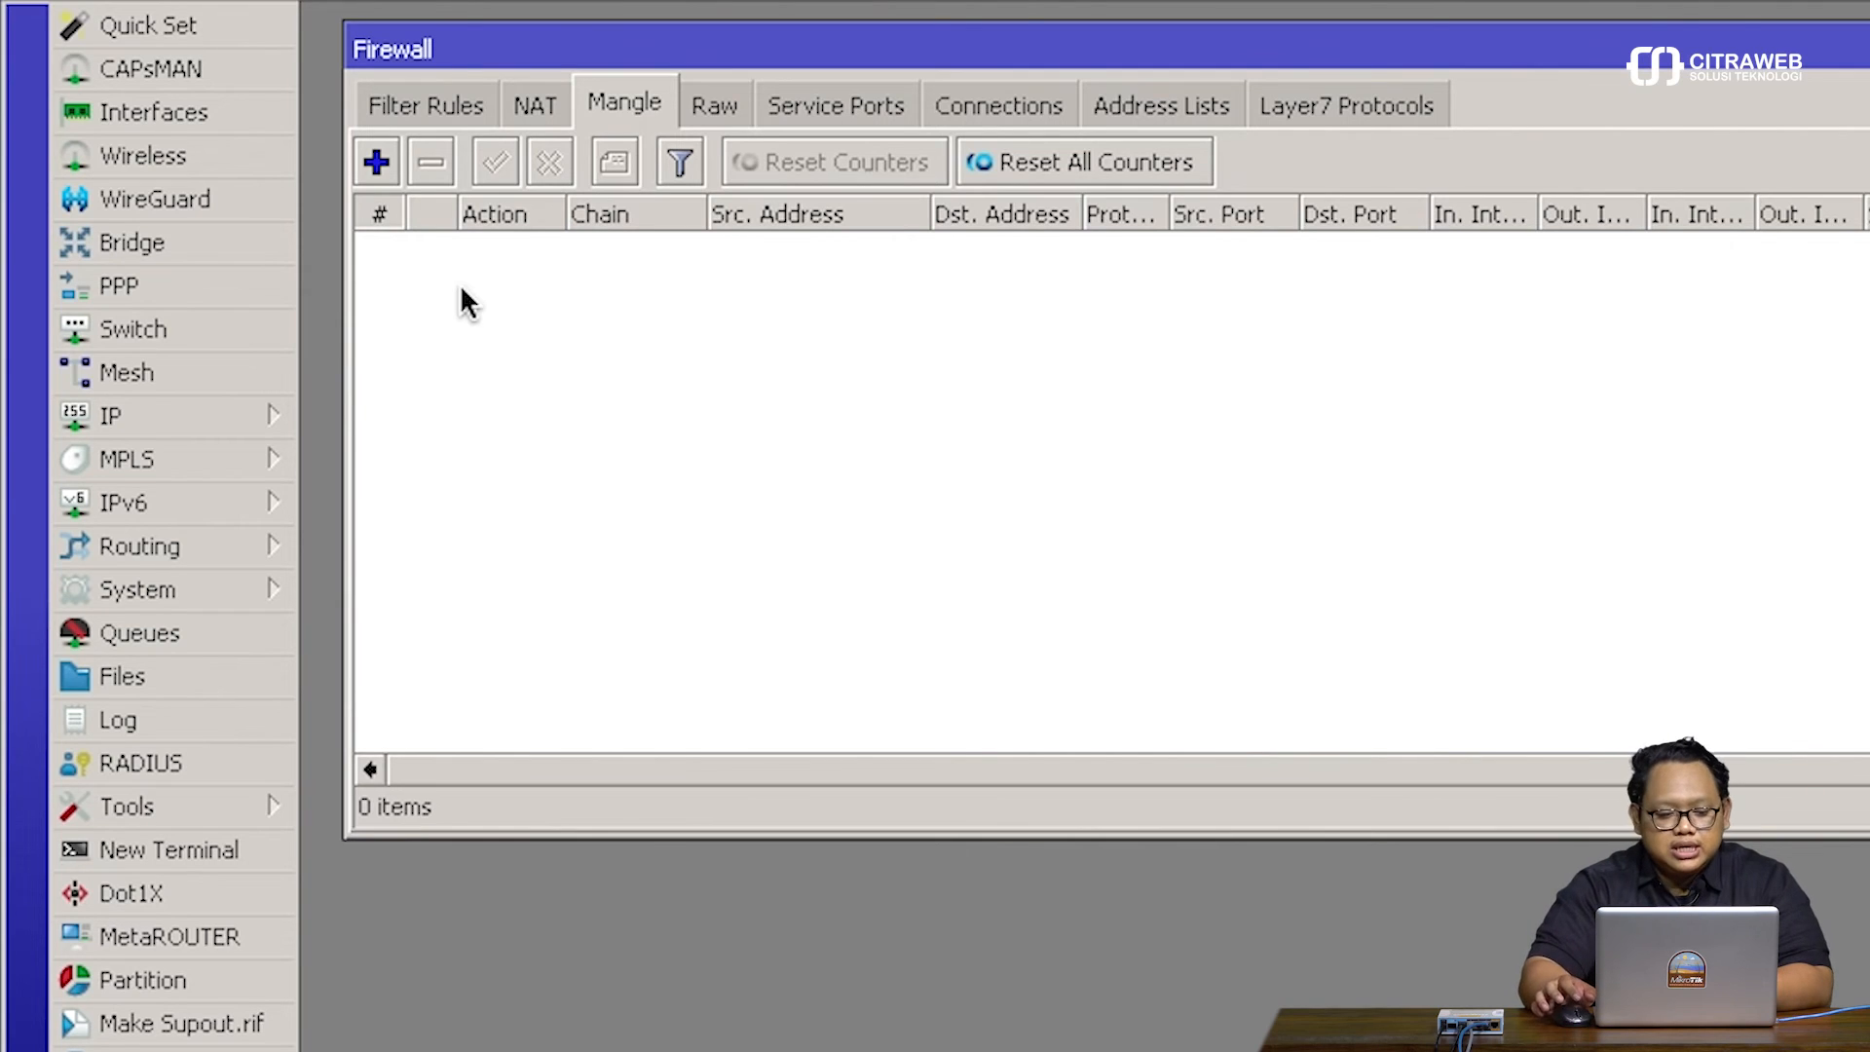
# Create a prerouting mangle rule with source address 192.168.30.0/24
pyautogui.click(375, 164)
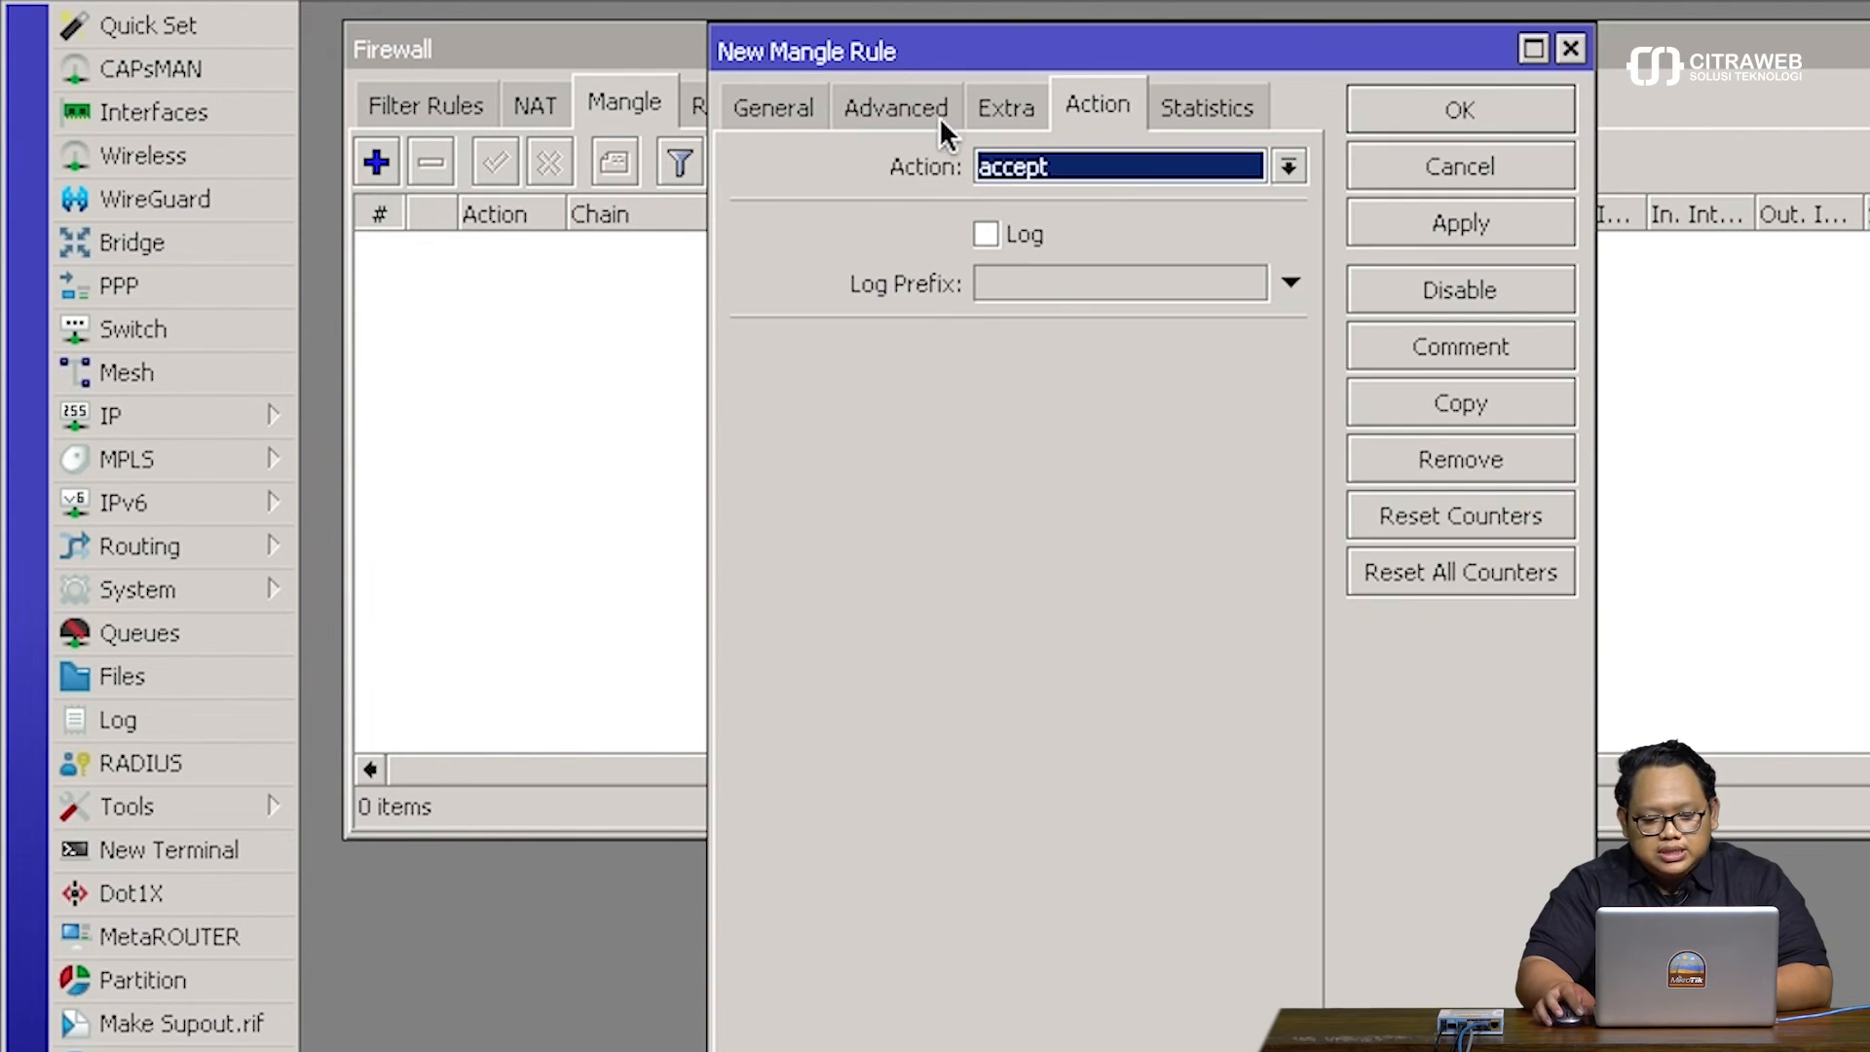
pyautogui.click(803, 86)
pyautogui.moveTo(810, 51); pyautogui.dragTo(737, 46)
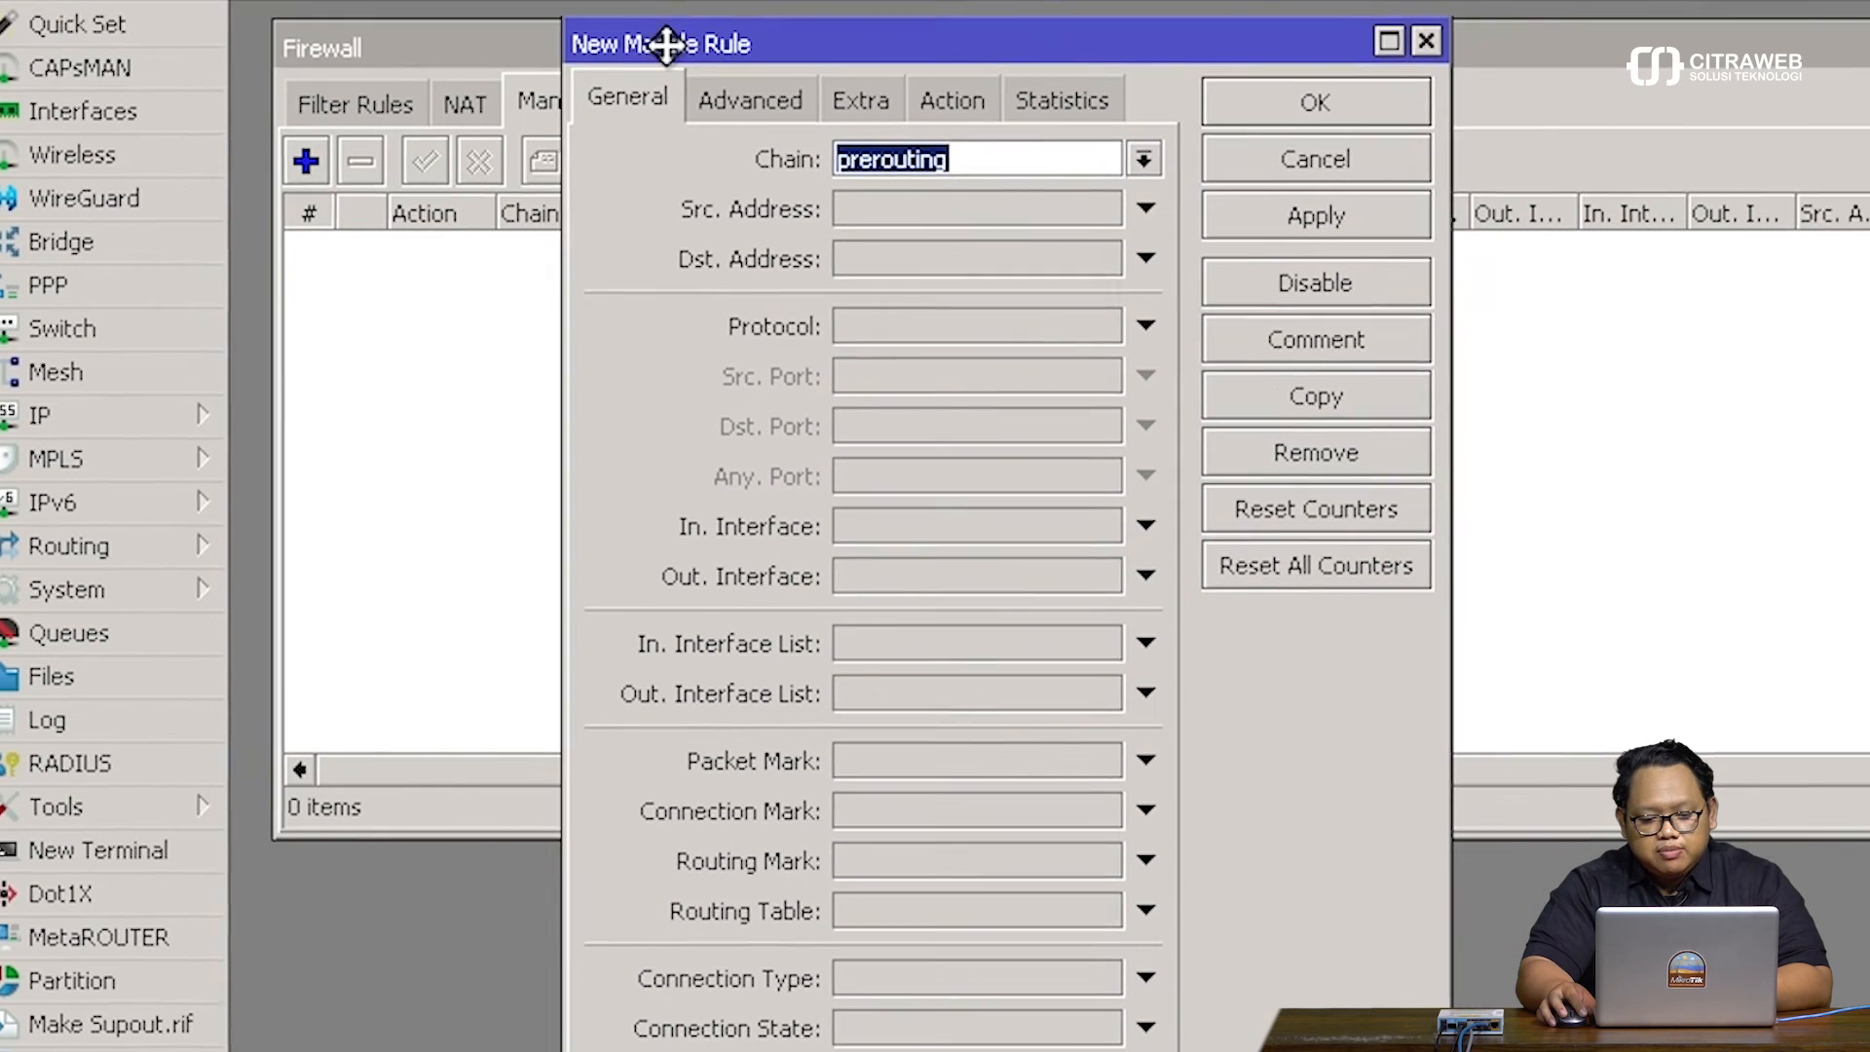
pyautogui.click(904, 210)
pyautogui.write('192.168.30.0/24')
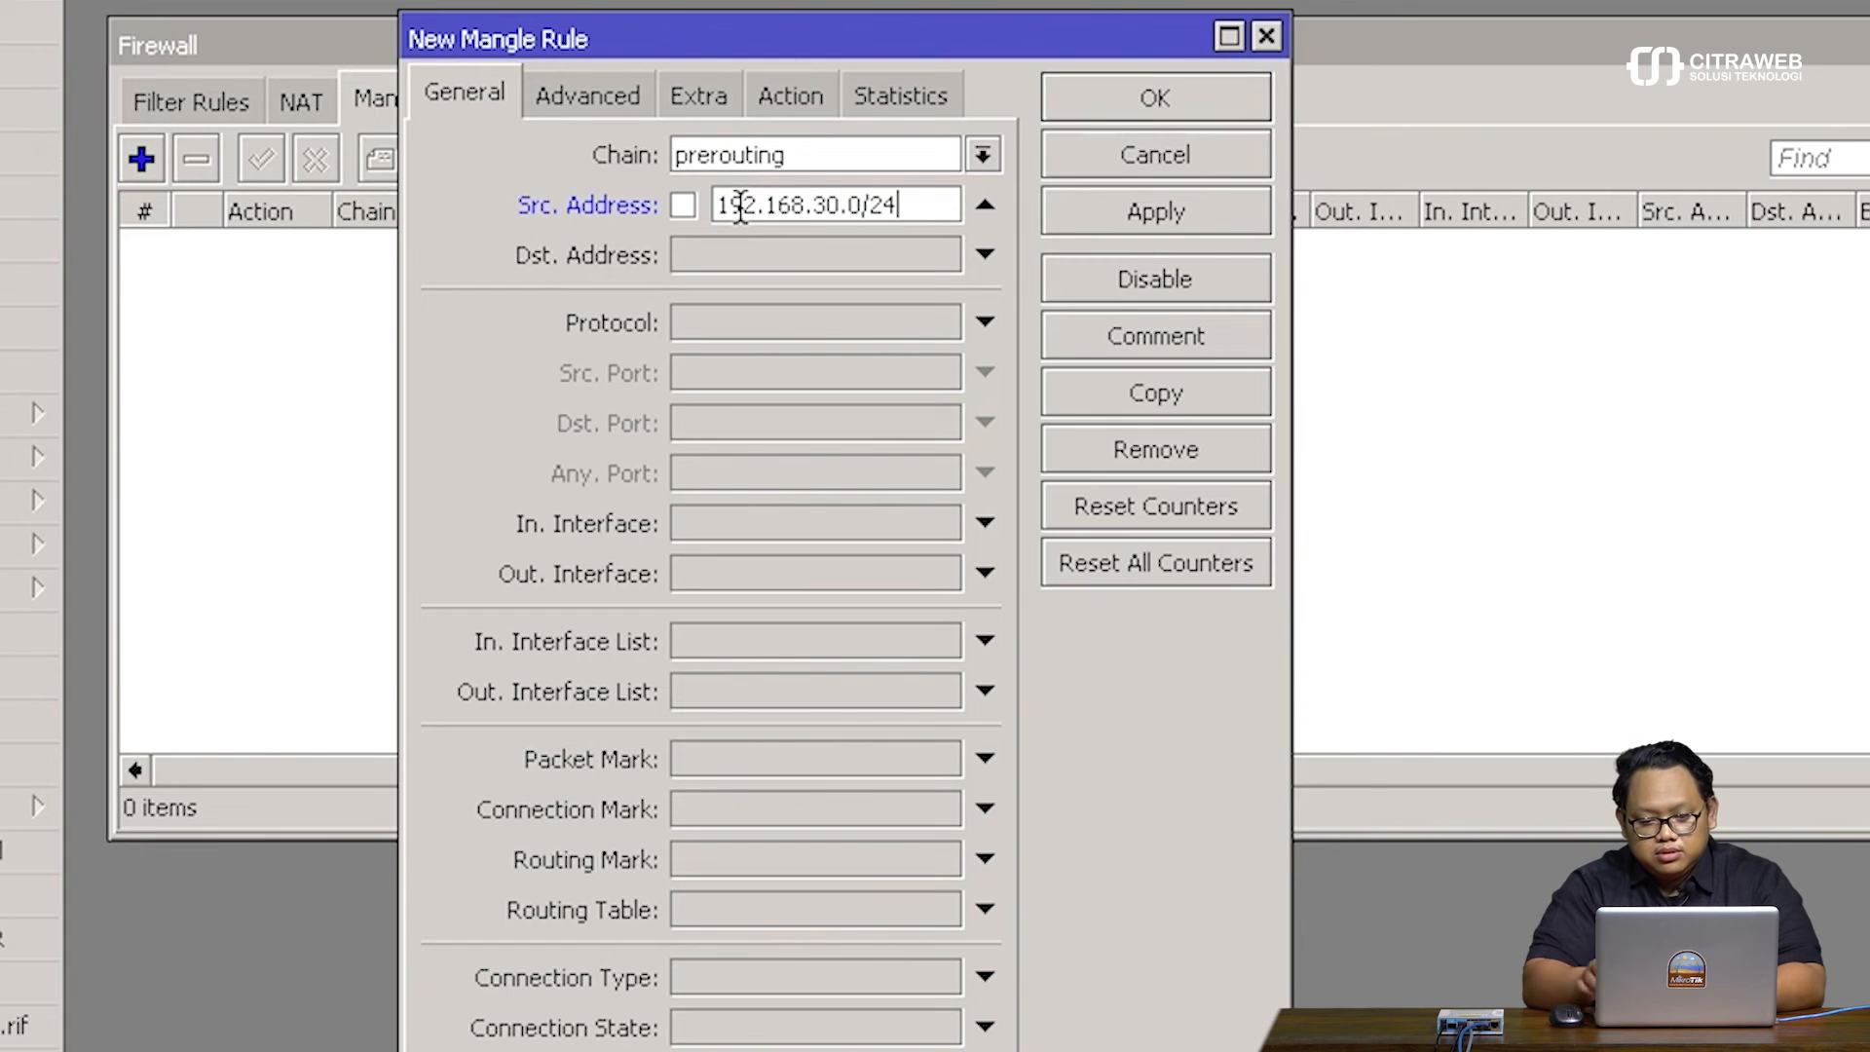
# Set the rule's action to mark routing with new routing mark toISP1, turn off Passthrough, and save the rule
pyautogui.click(822, 102)
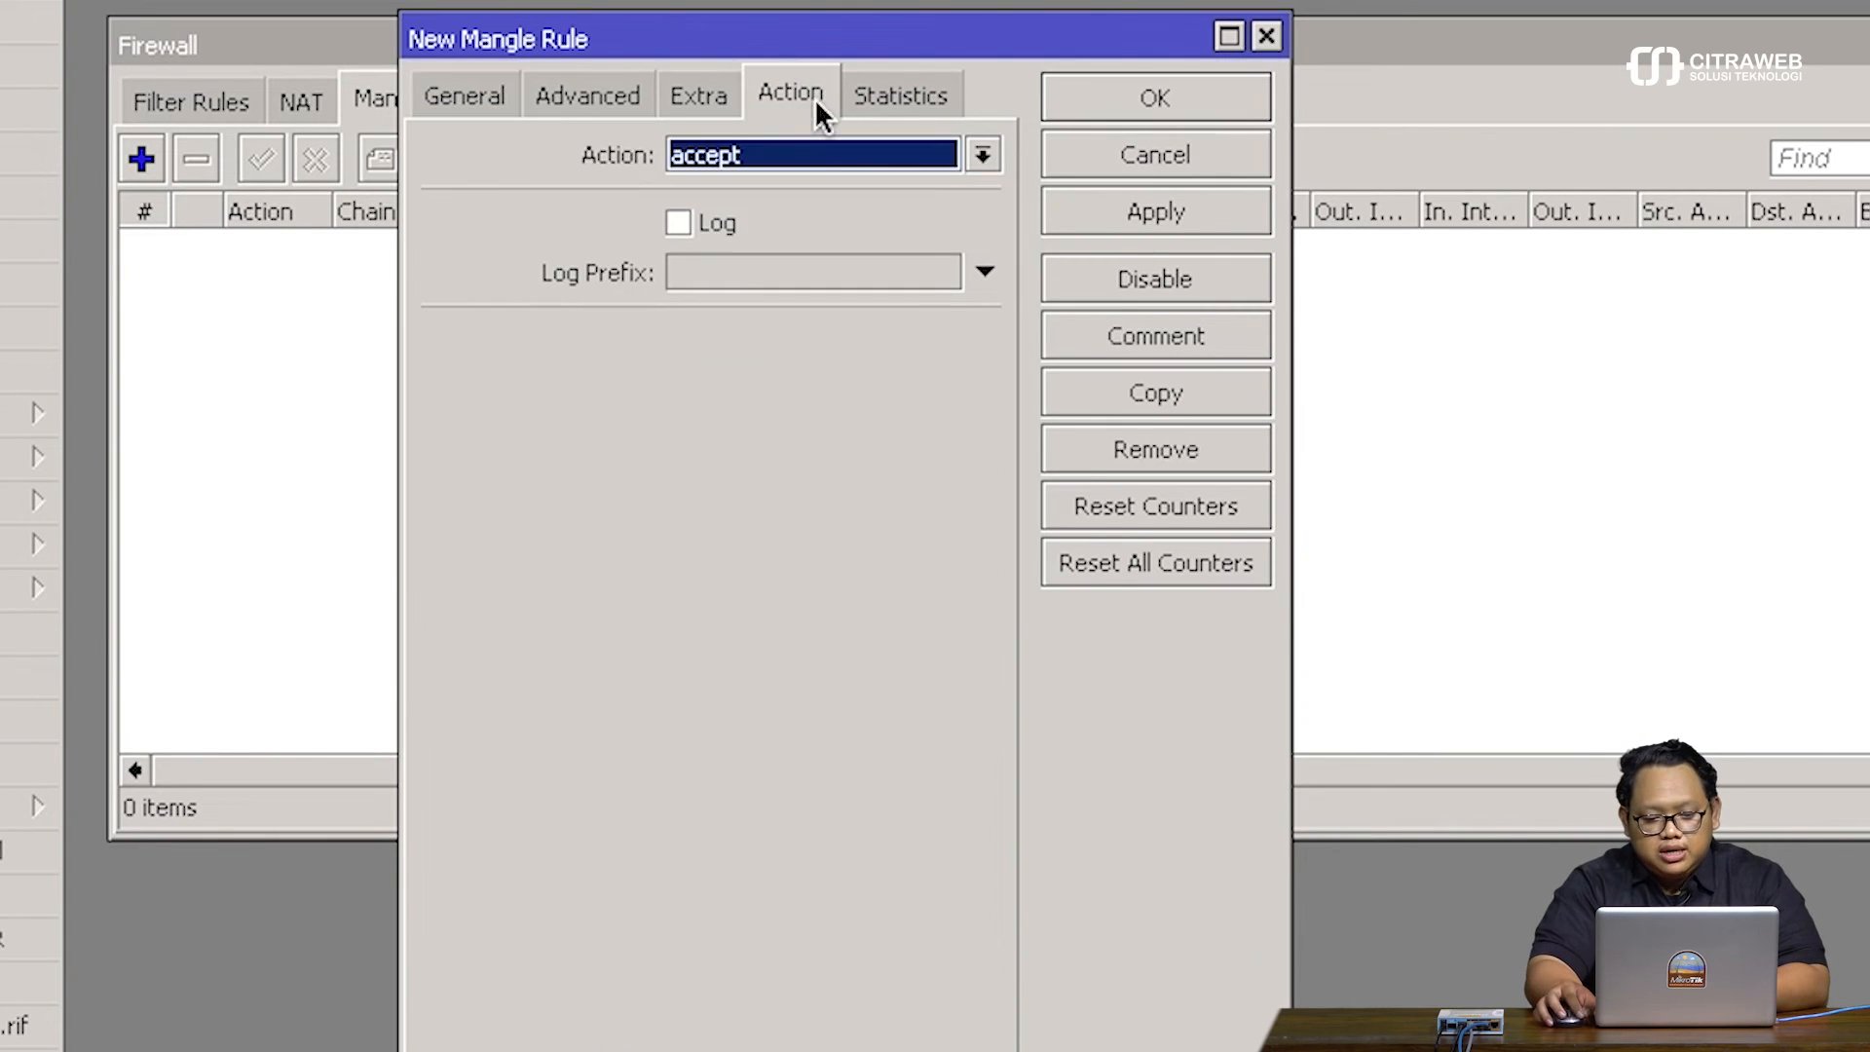
pyautogui.click(822, 155)
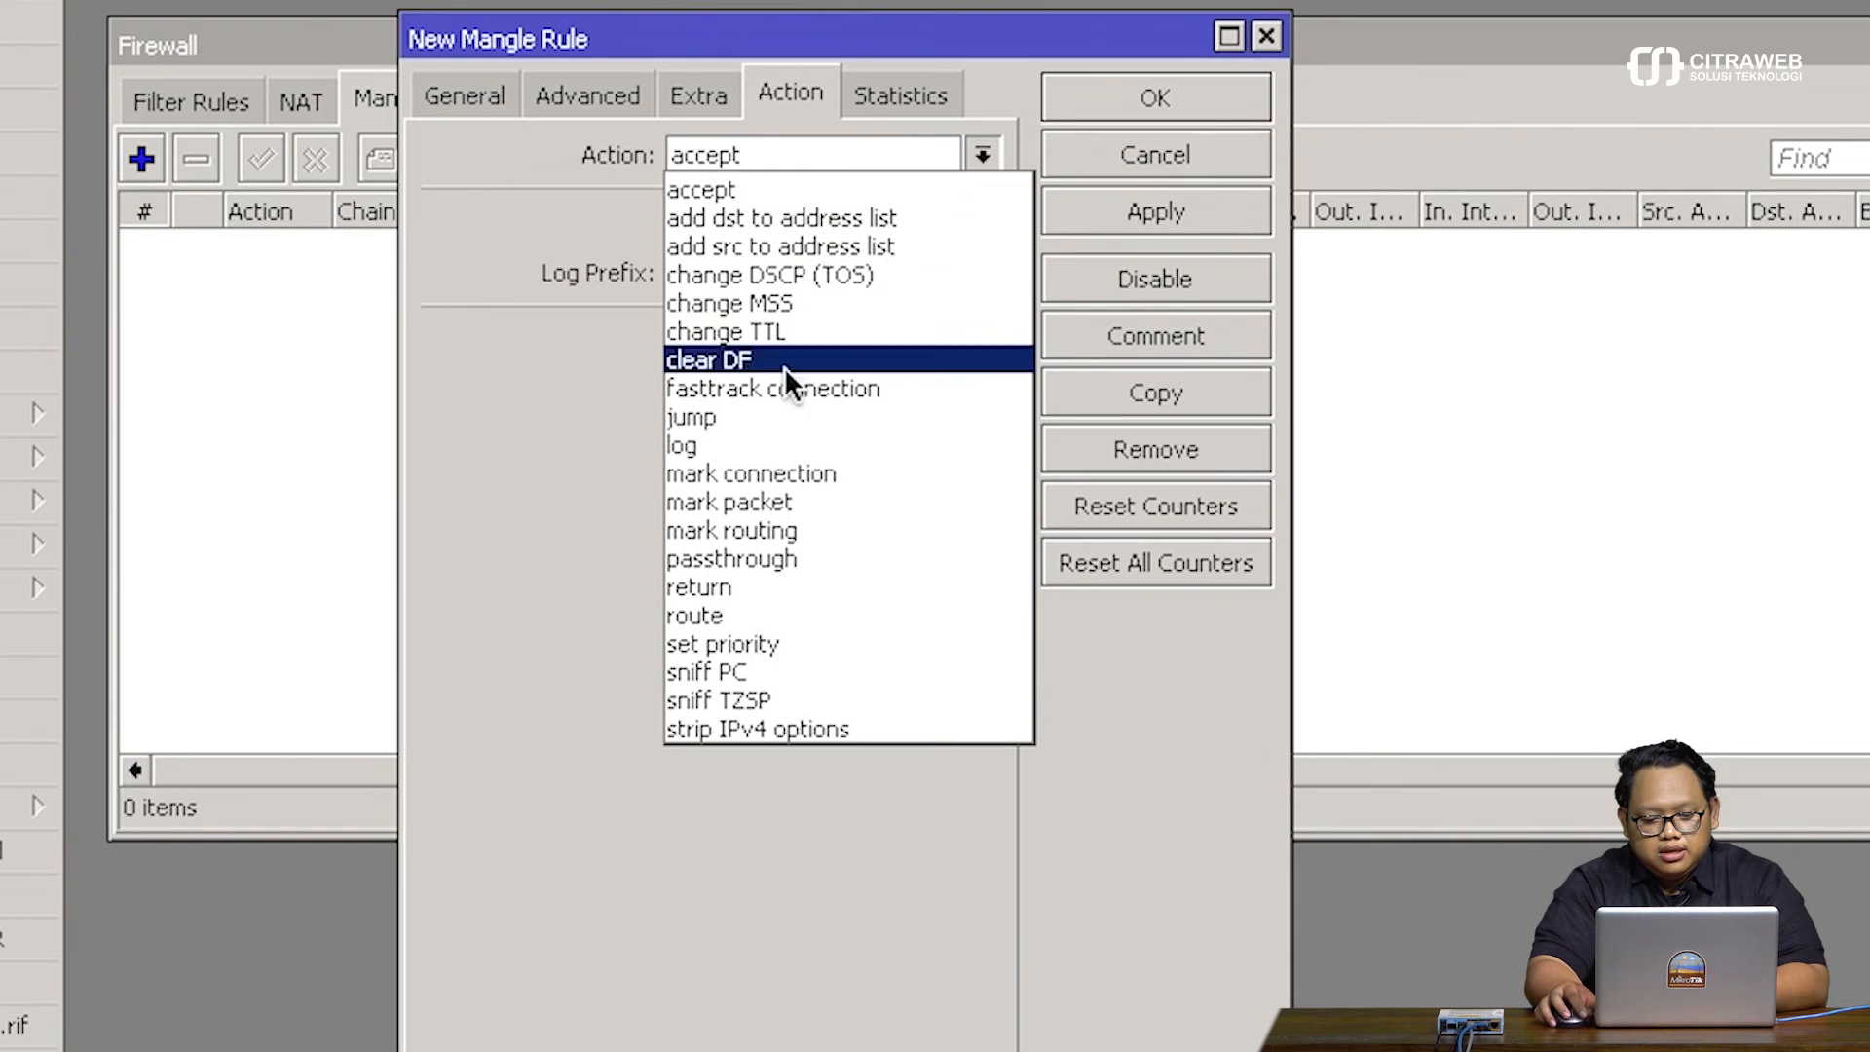
pyautogui.click(785, 529)
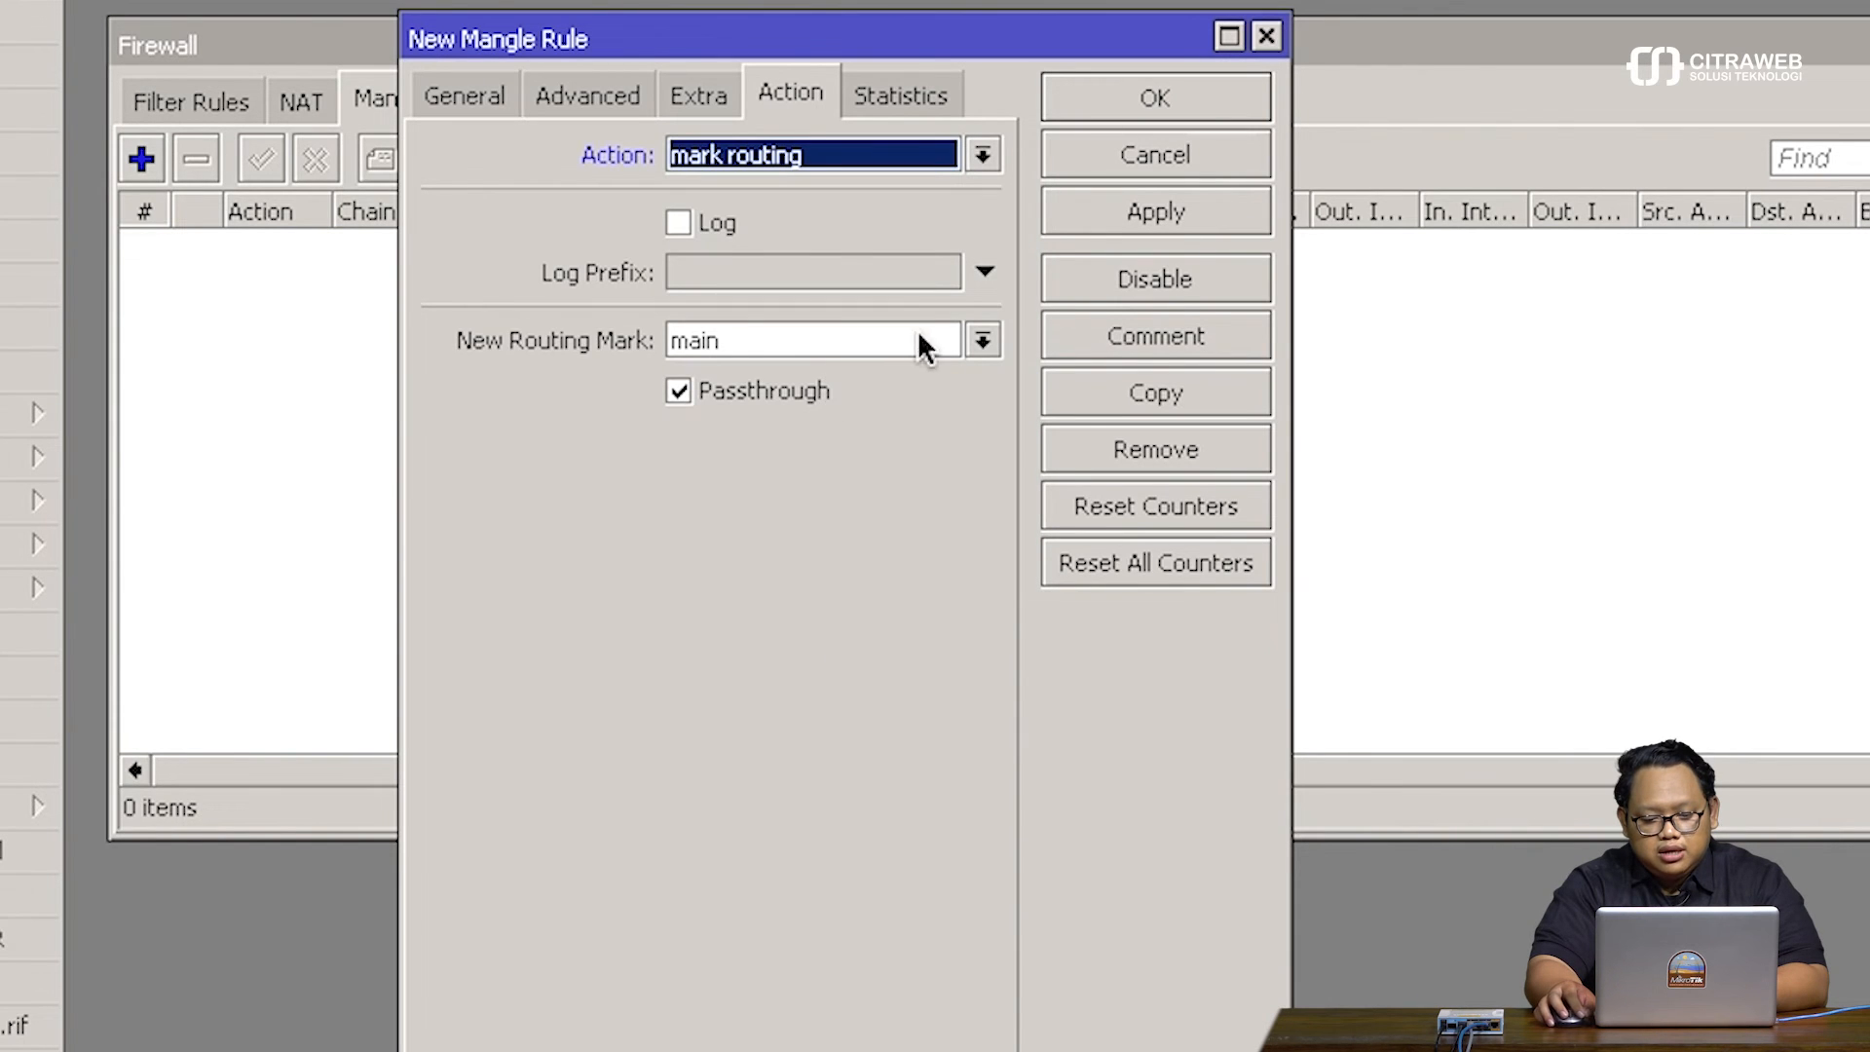
pyautogui.click(977, 341)
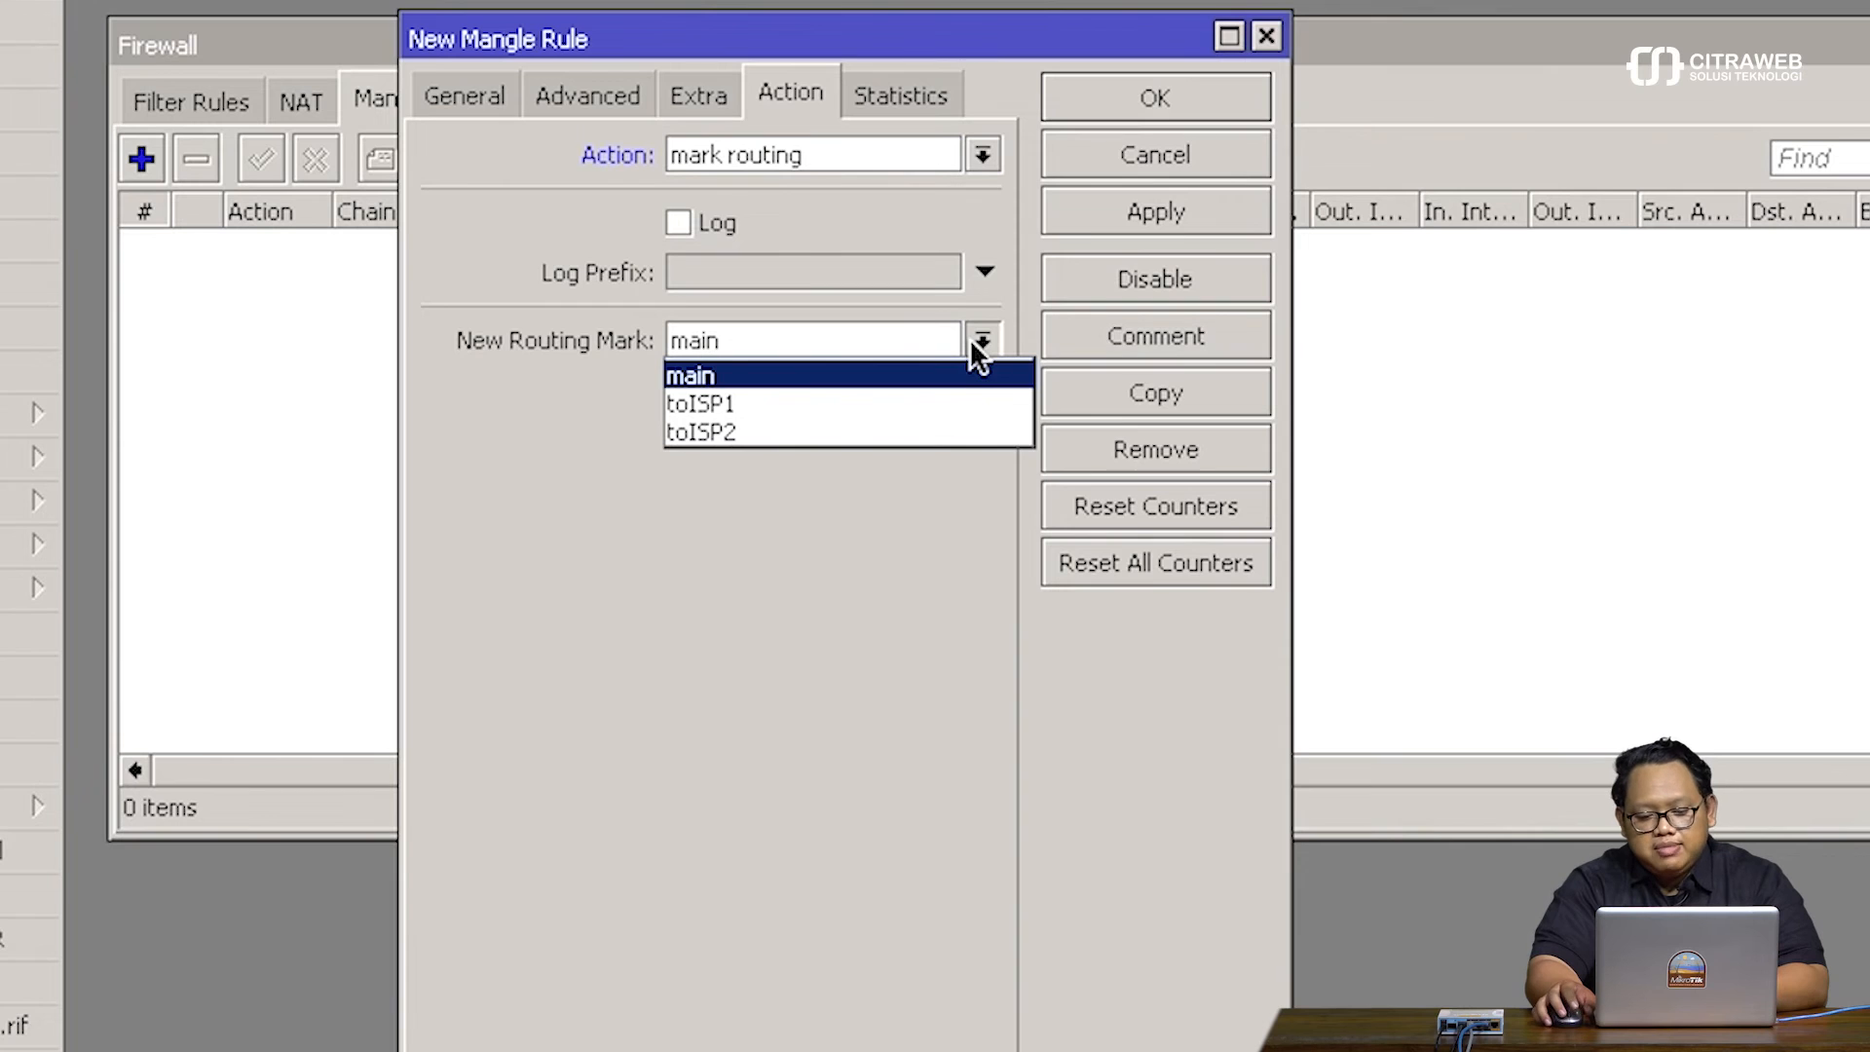
pyautogui.click(908, 402)
pyautogui.click(797, 397)
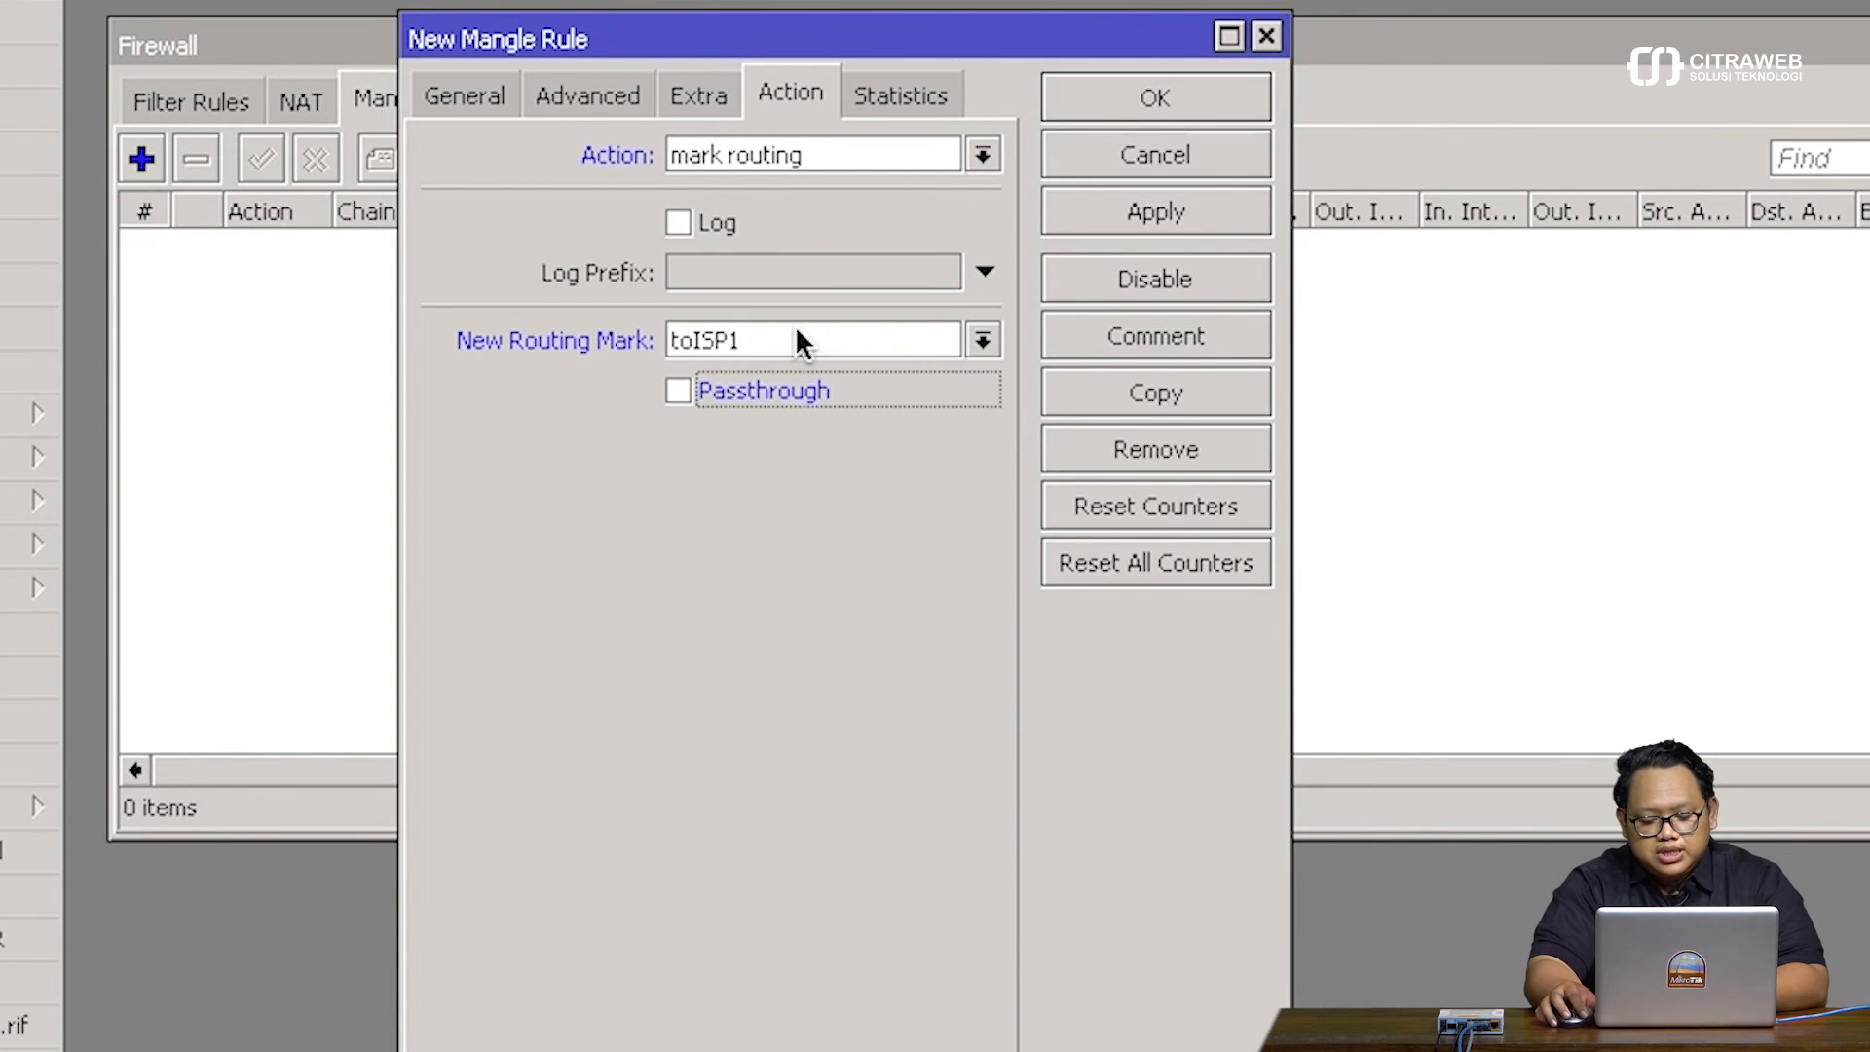
pyautogui.click(1149, 208)
pyautogui.click(1144, 98)
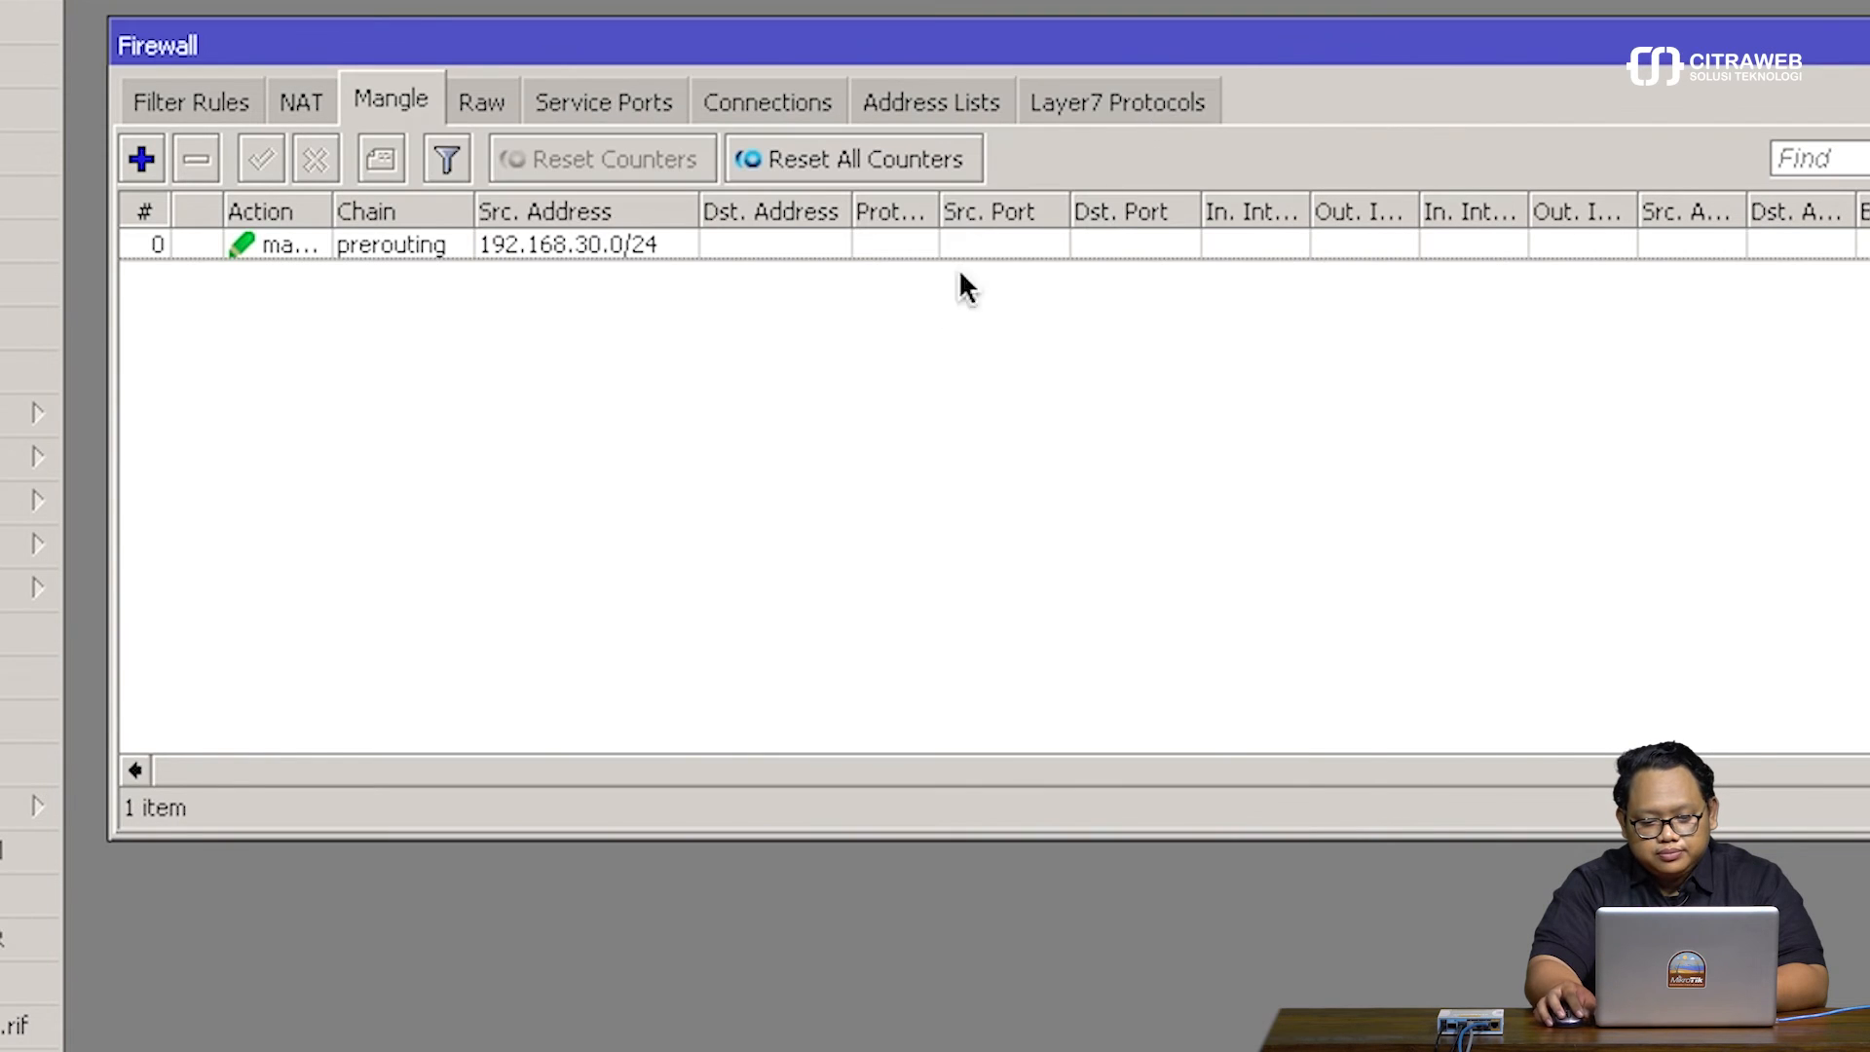
# Create a second prerouting mangle rule with source address 192.168.31.0/24
pyautogui.click(143, 161)
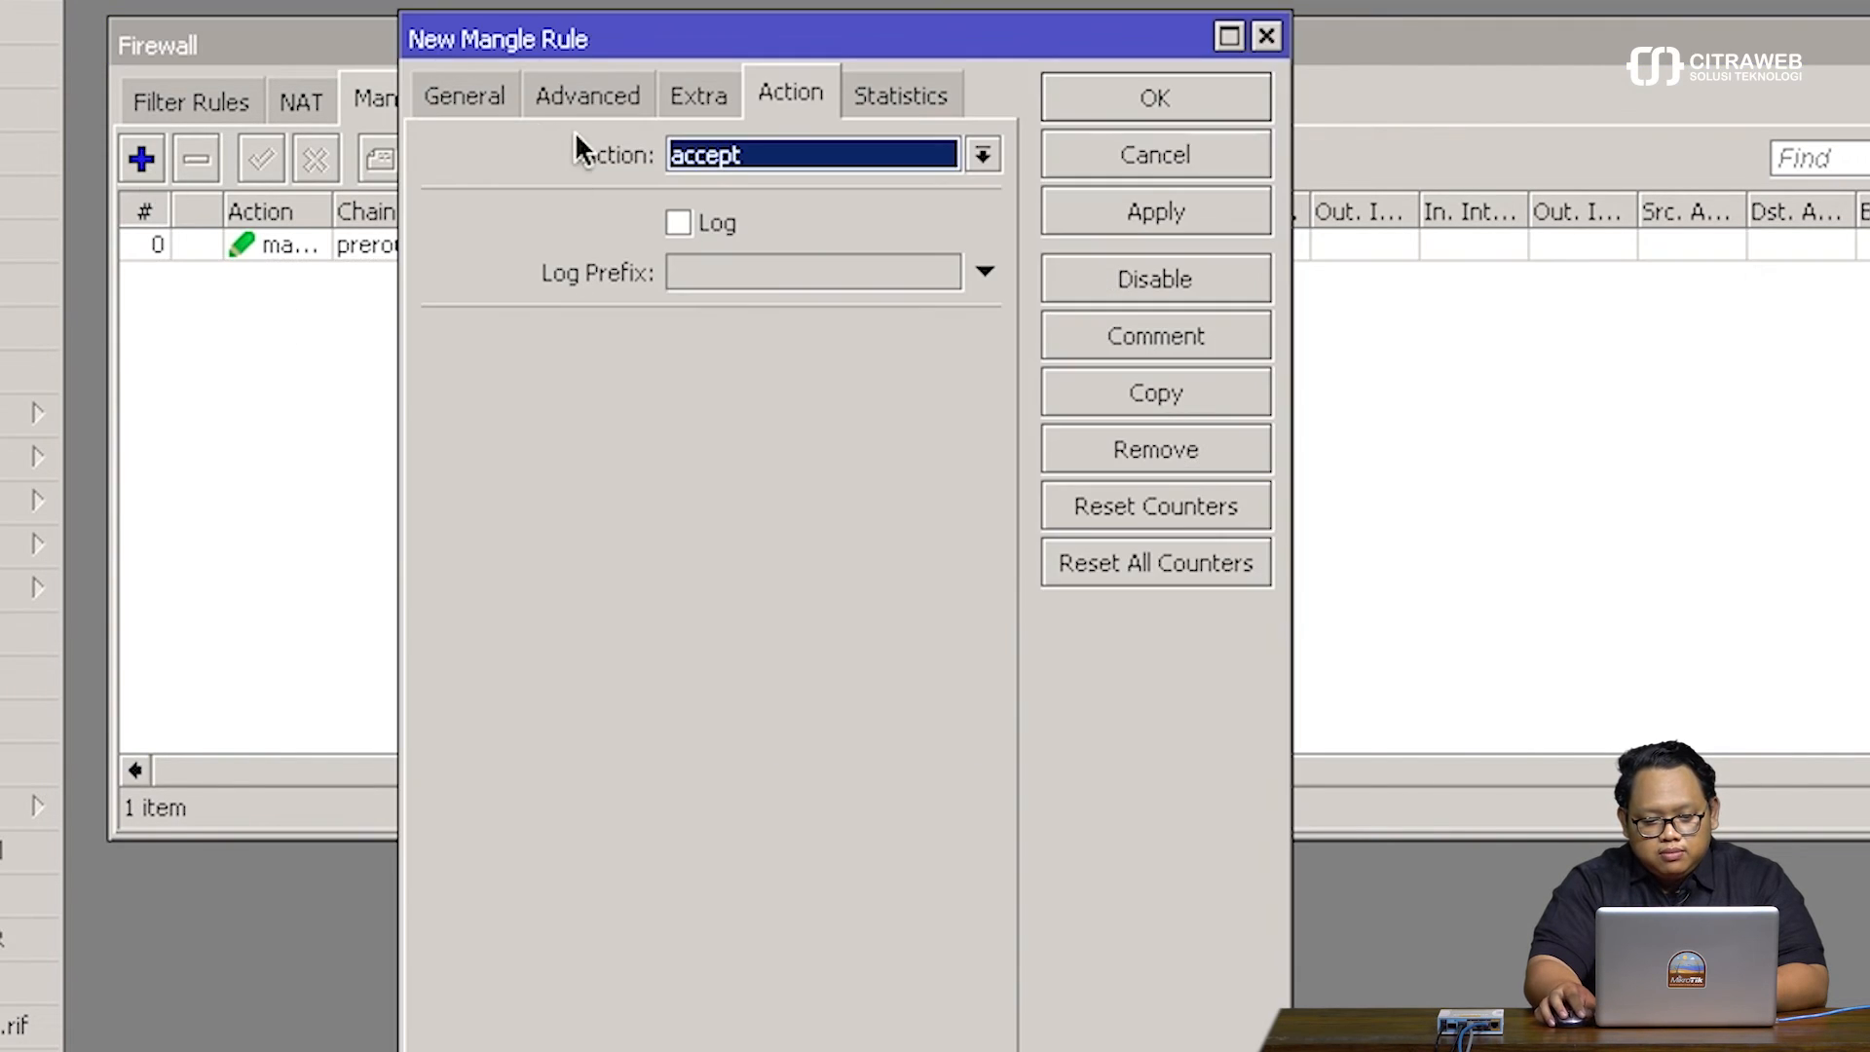
pyautogui.click(478, 102)
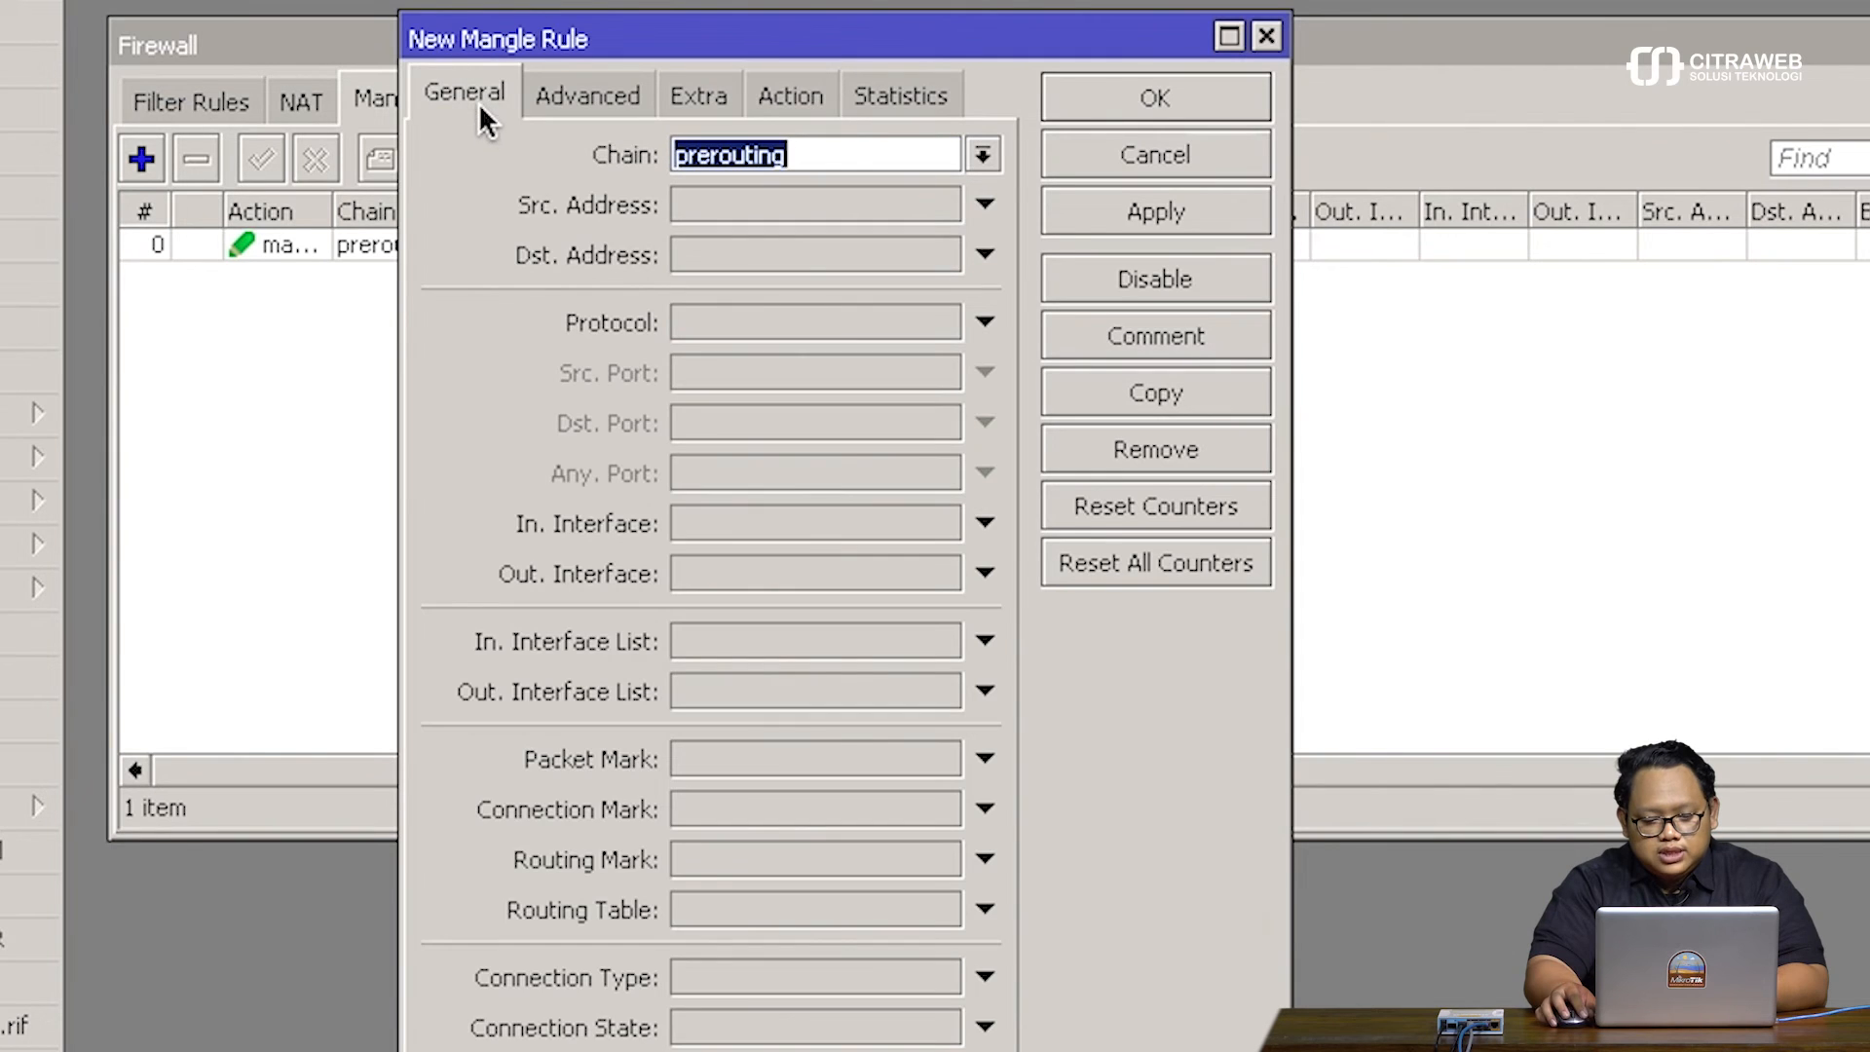
pyautogui.click(834, 212)
pyautogui.write('192.168.')
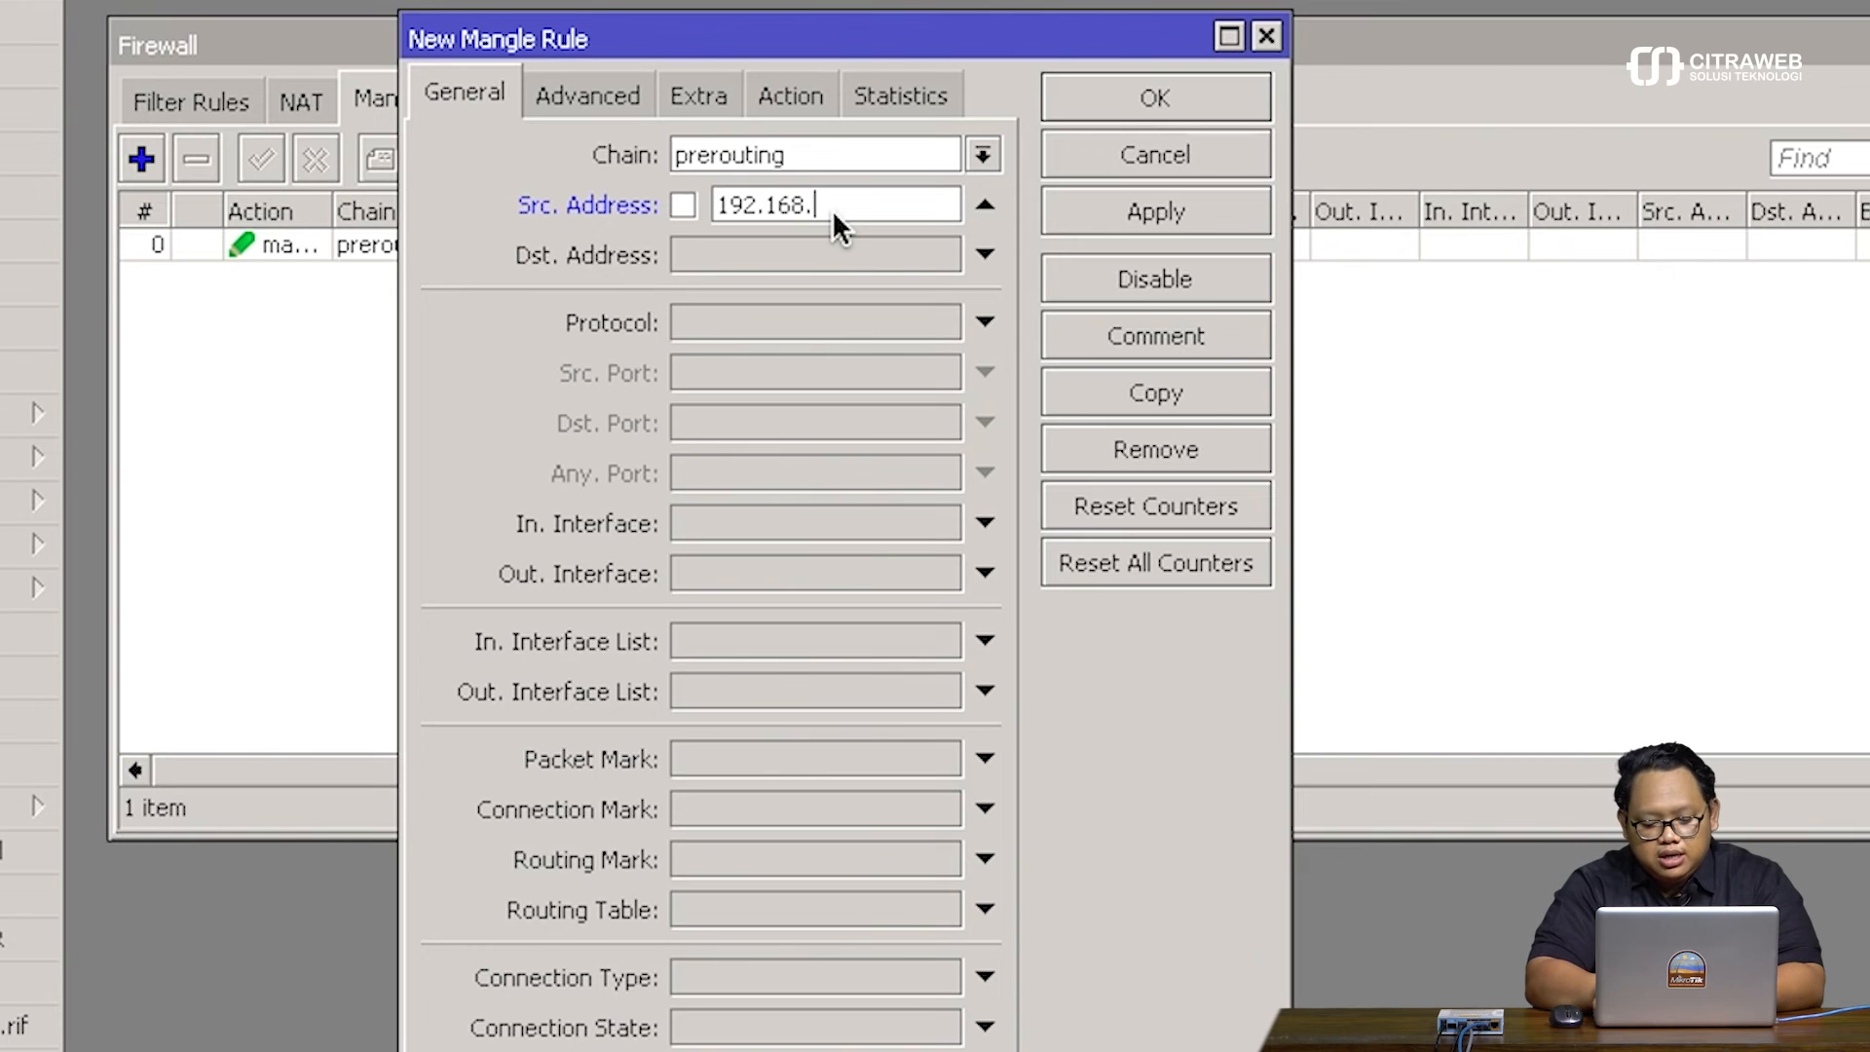
pyautogui.write('31.0/24')
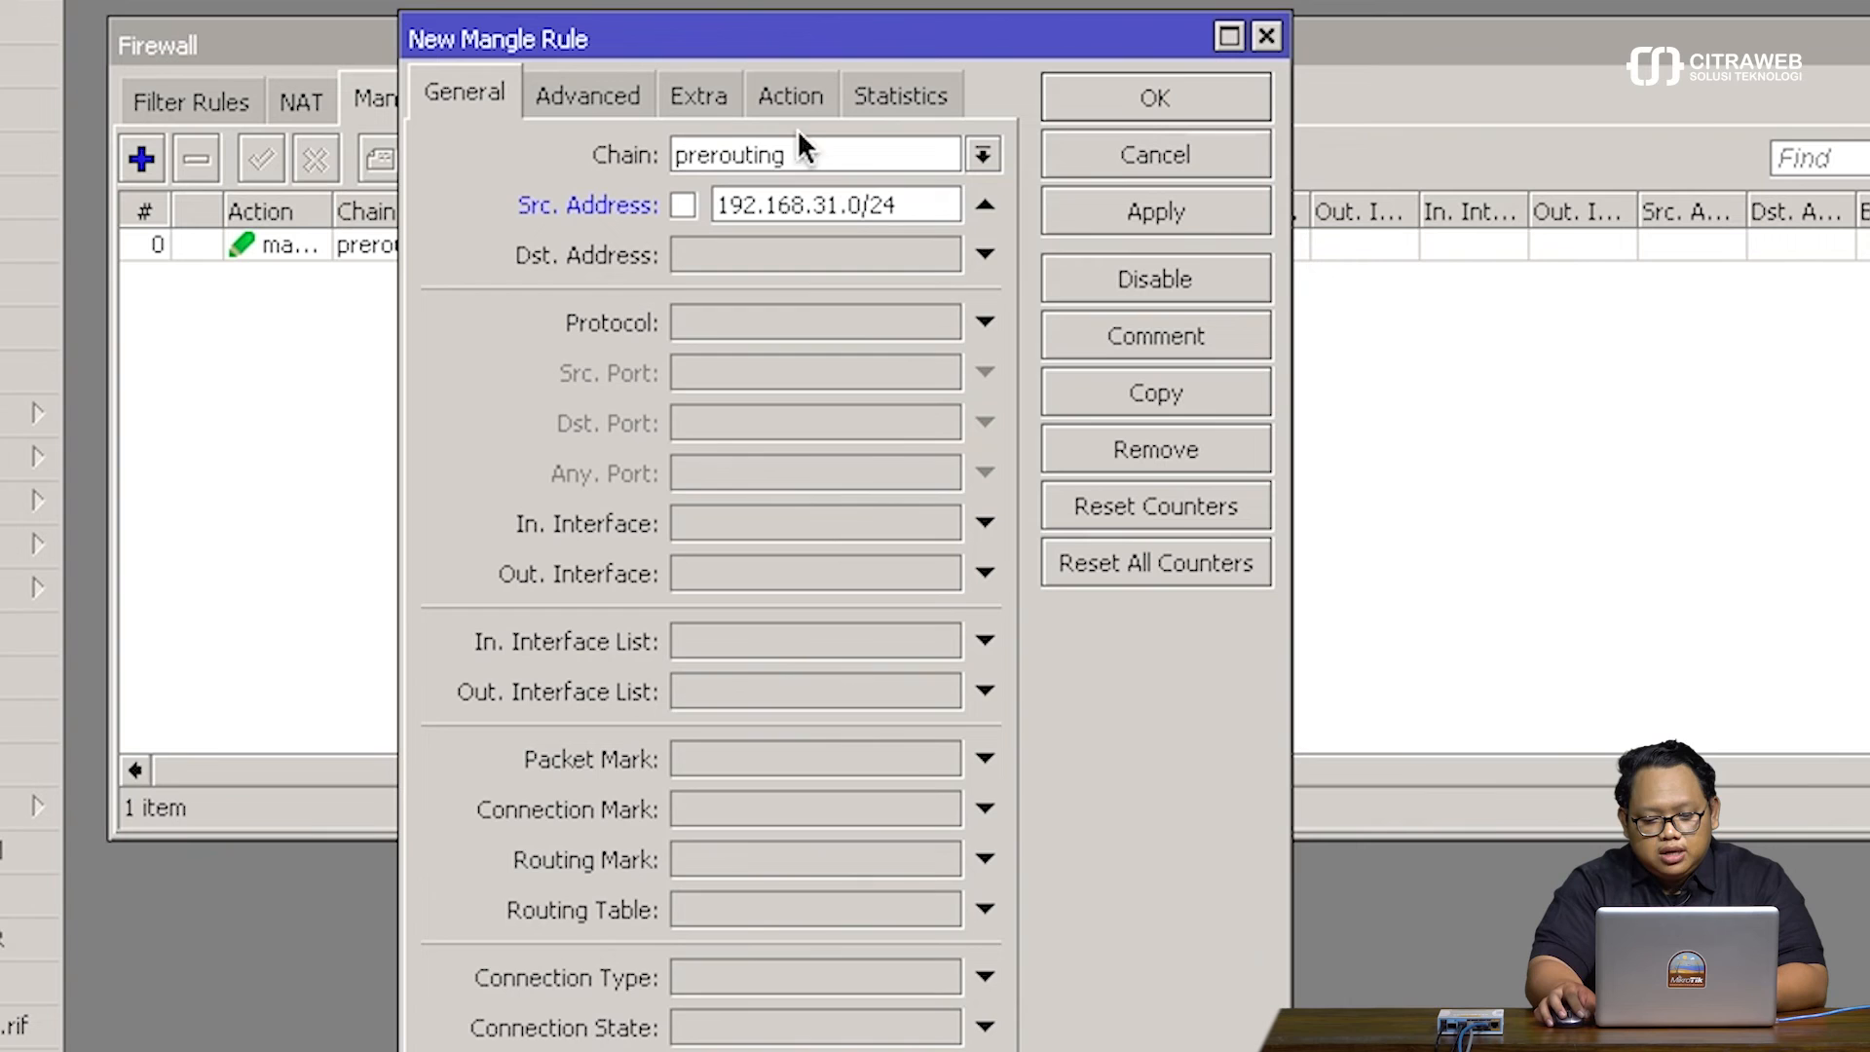
# Set the rule's action to mark routing with new routing mark toISP2, turn off Passthrough, and save the rule
pyautogui.click(793, 97)
pyautogui.click(781, 155)
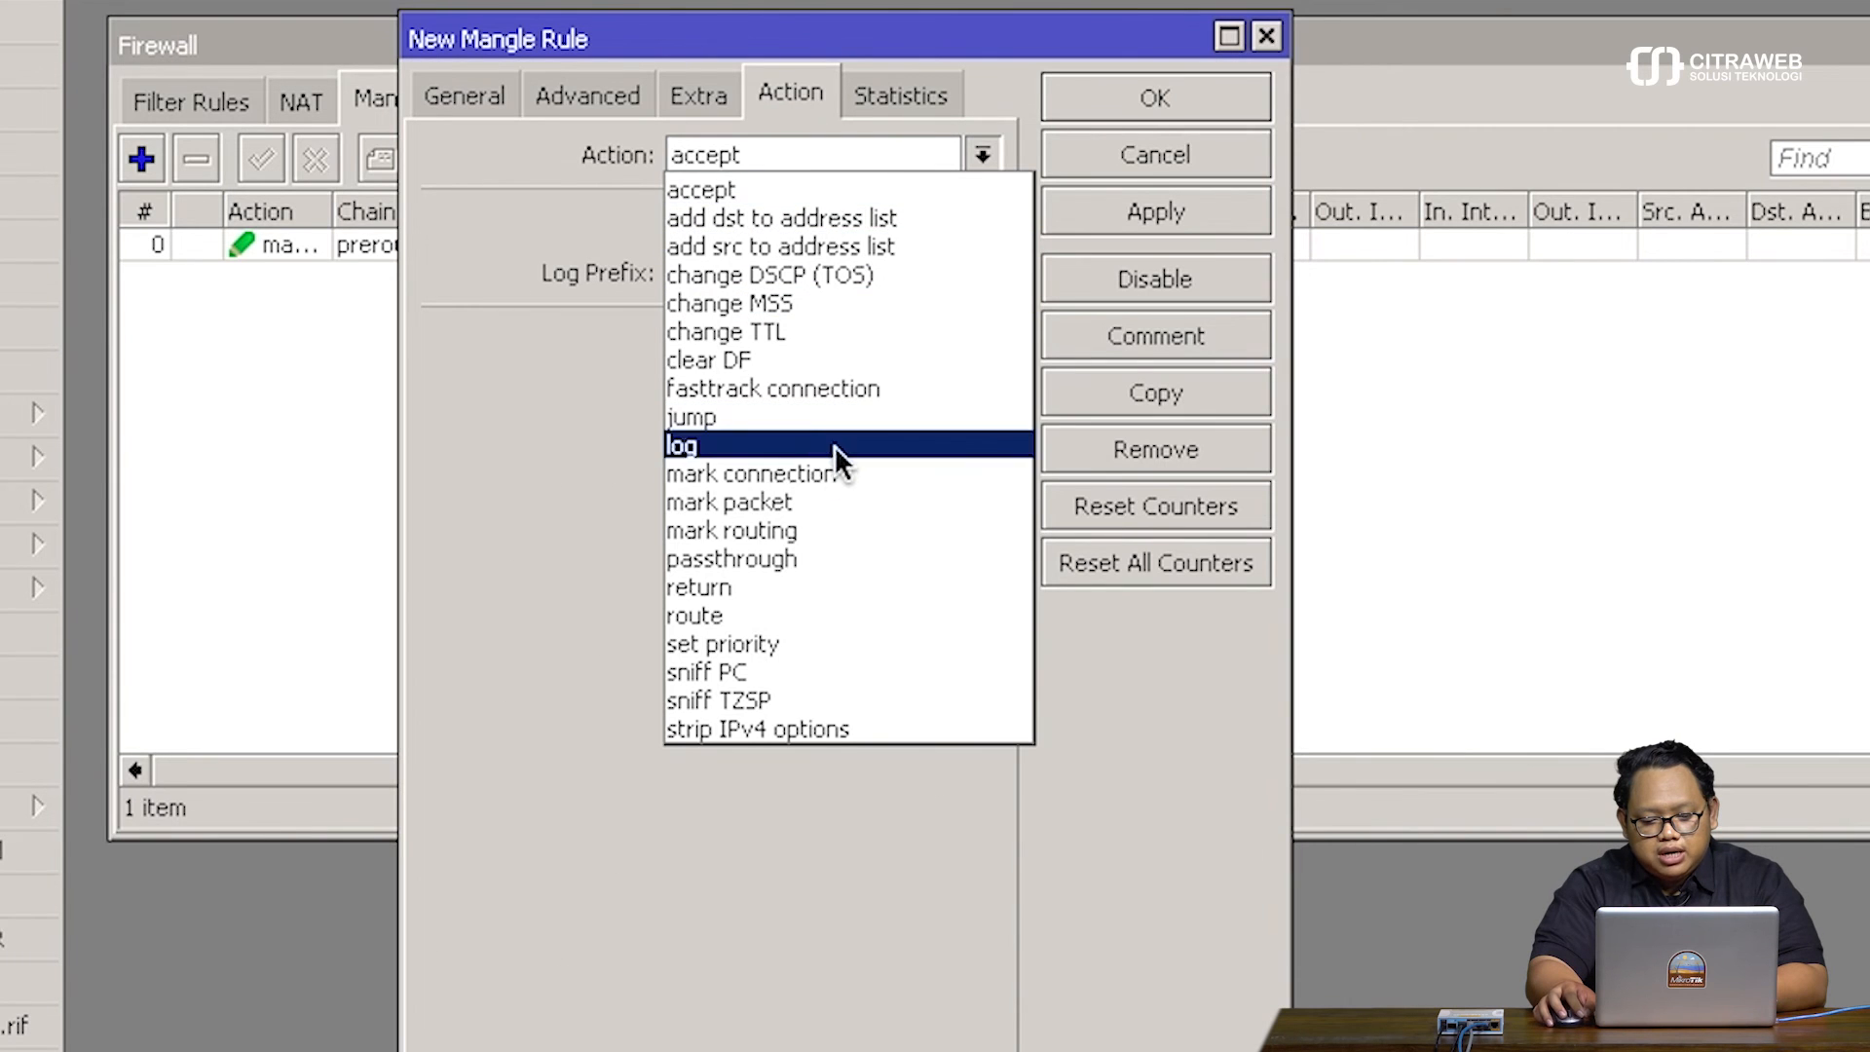
pyautogui.click(822, 518)
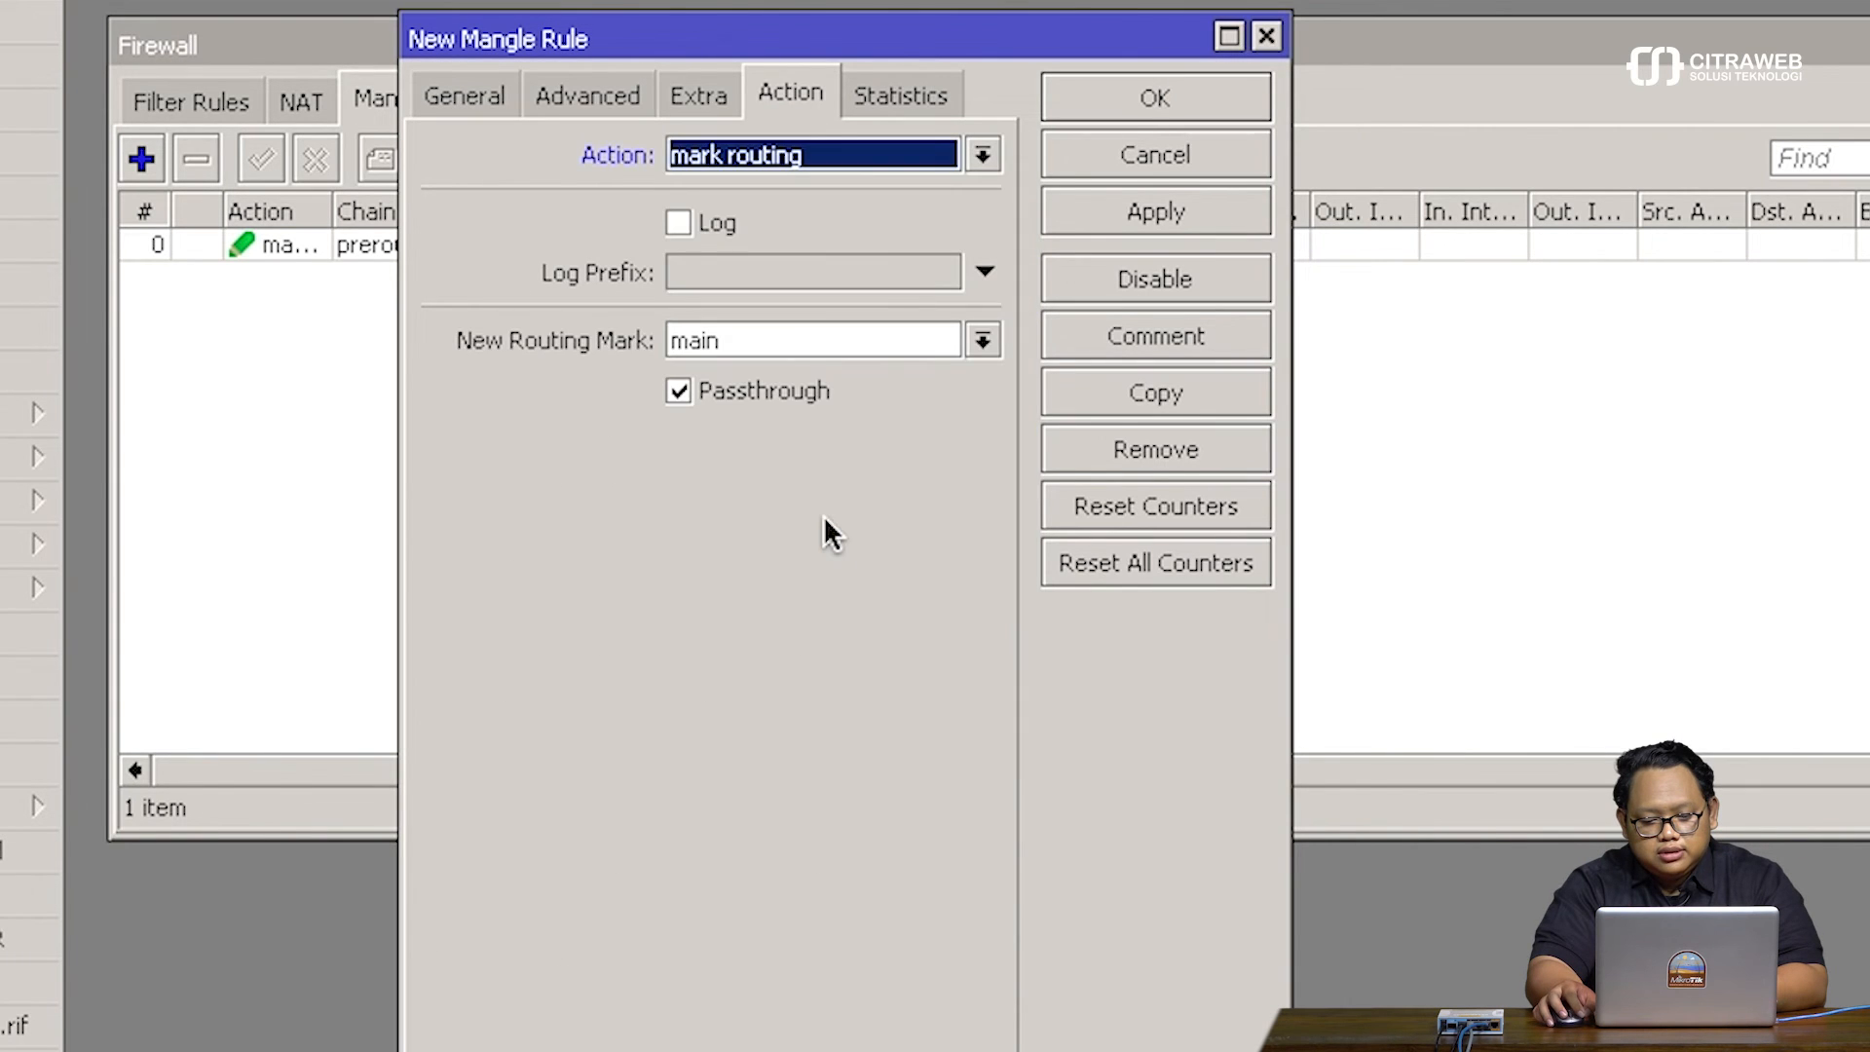
pyautogui.click(983, 340)
pyautogui.click(953, 429)
pyautogui.click(822, 394)
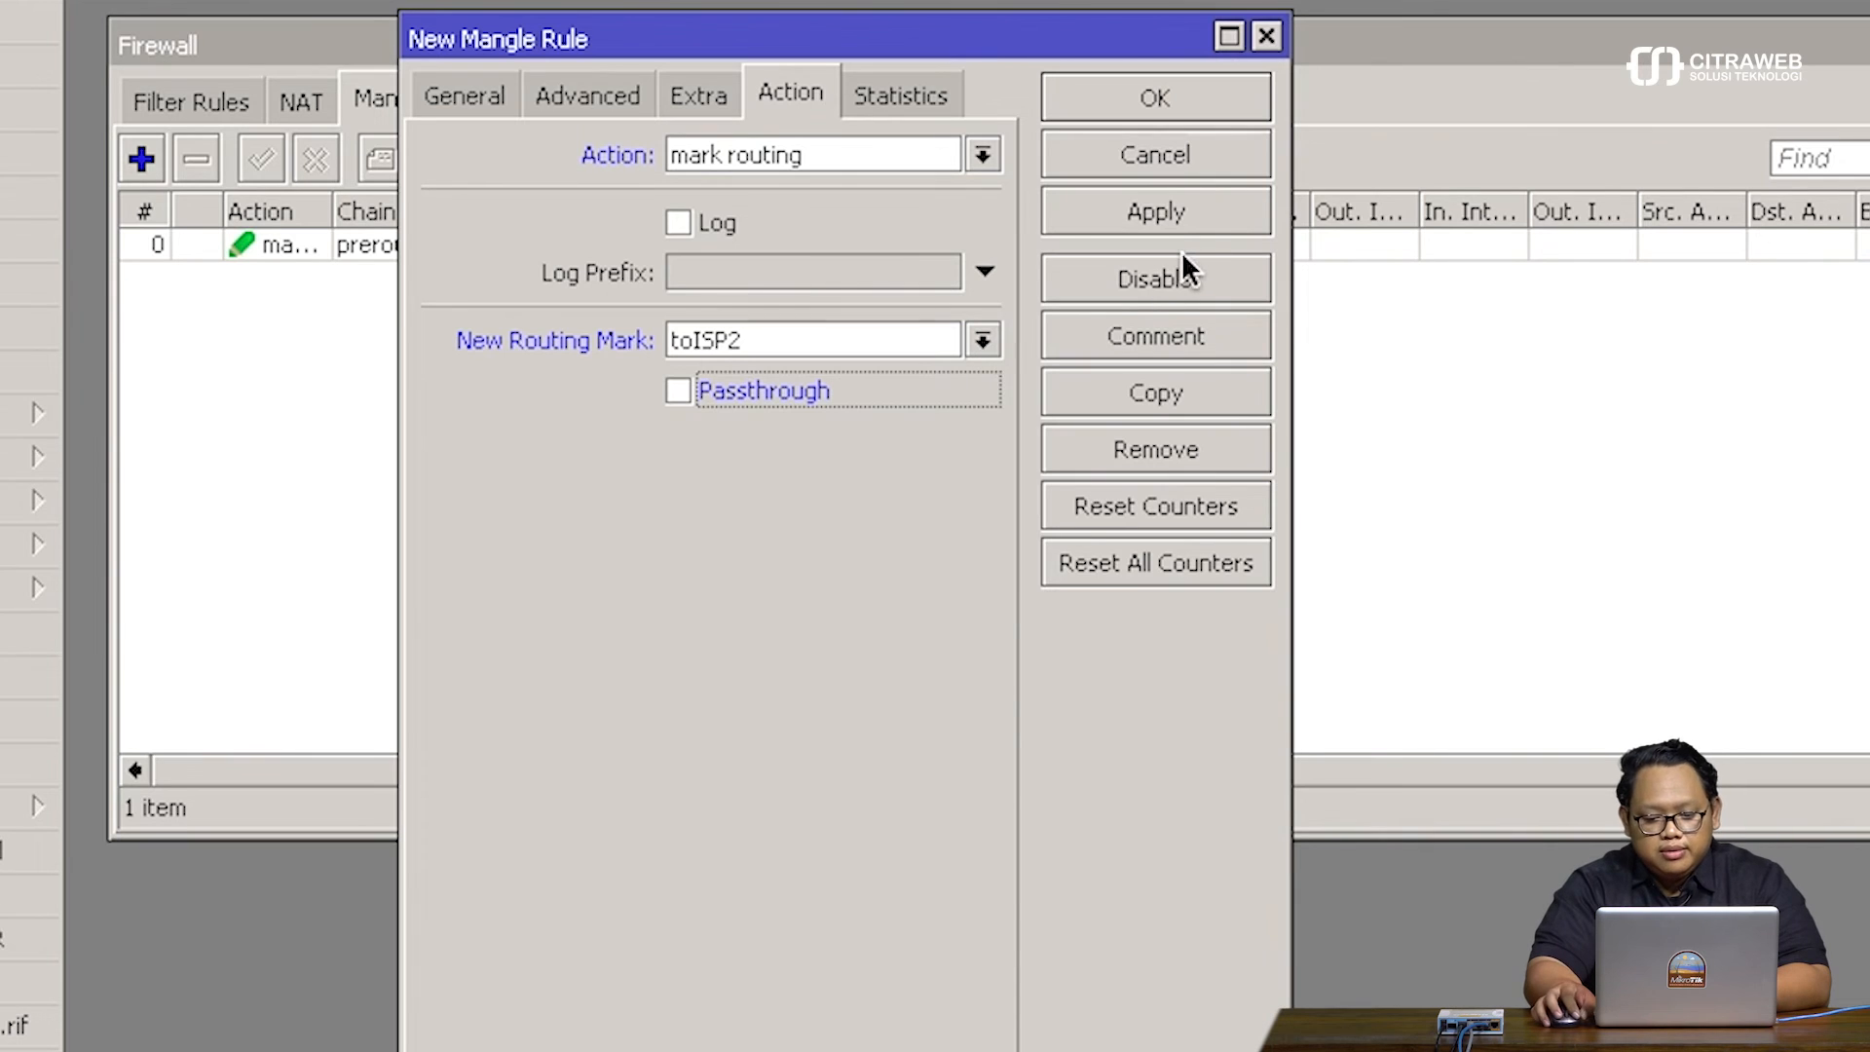
pyautogui.click(1169, 212)
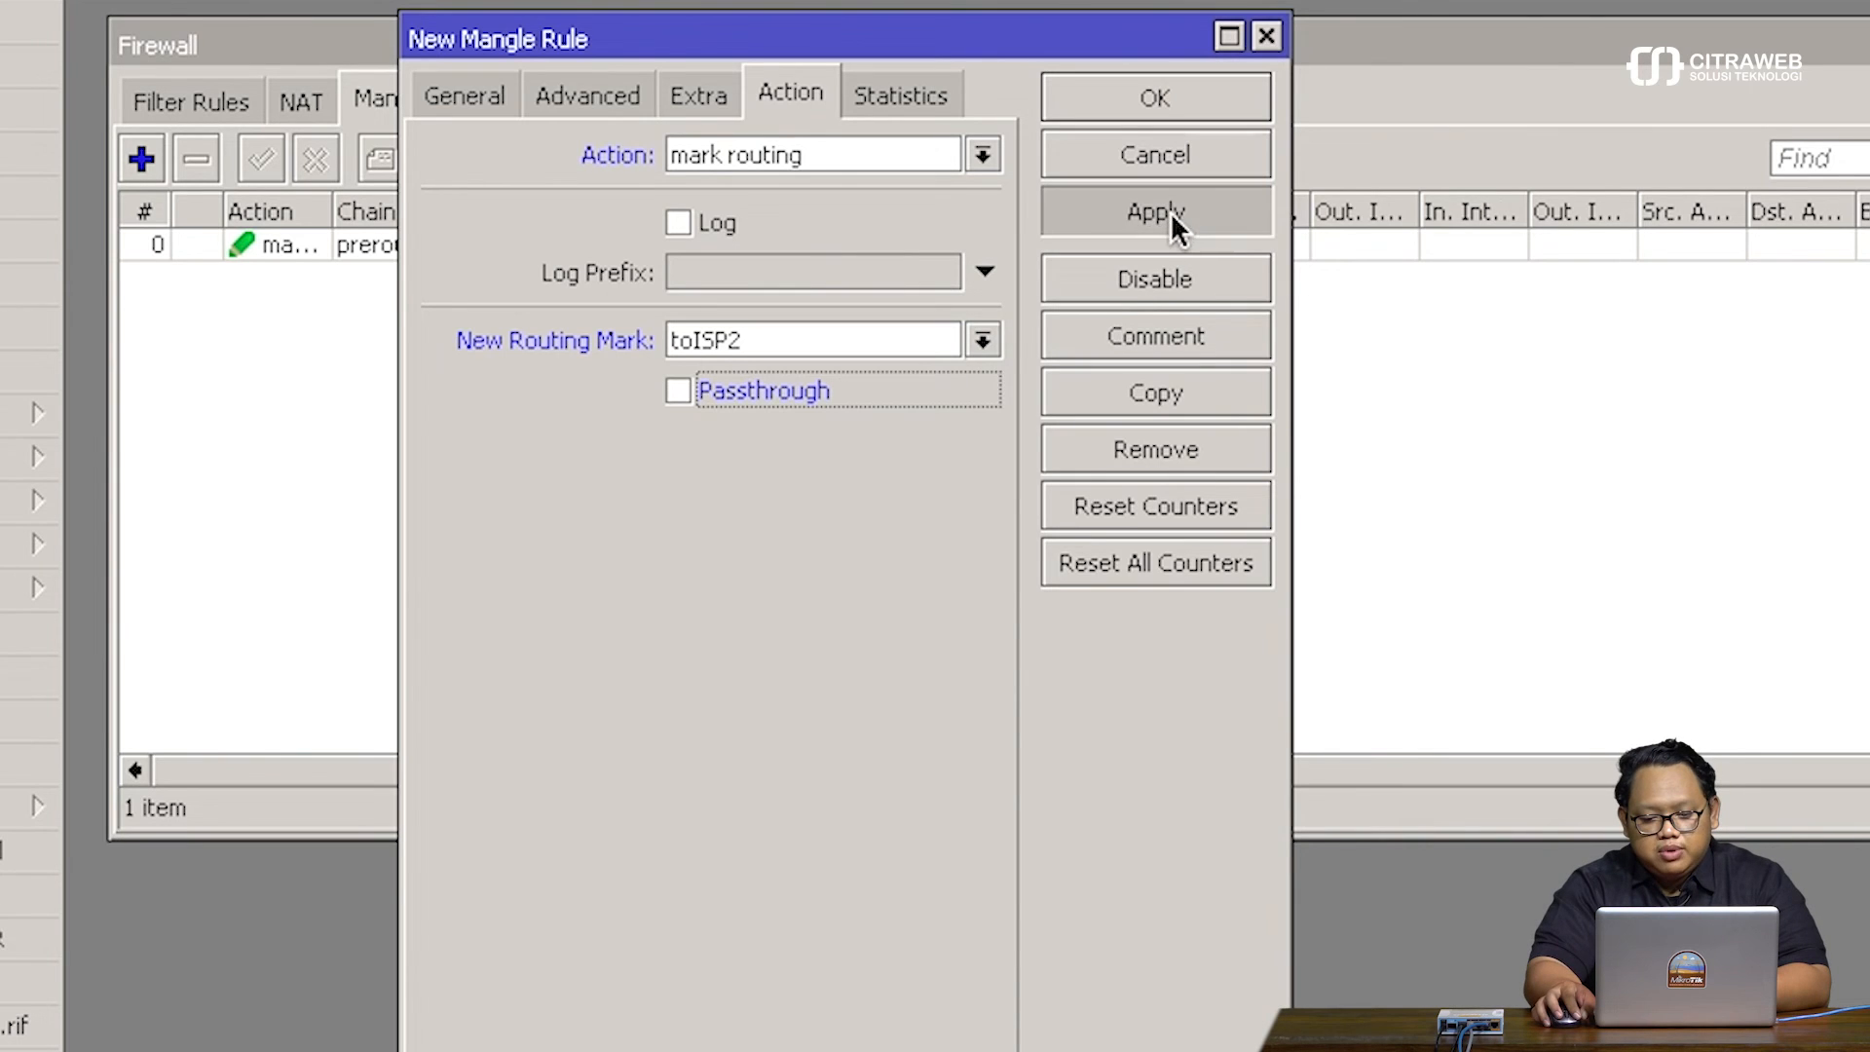
pyautogui.click(1159, 97)
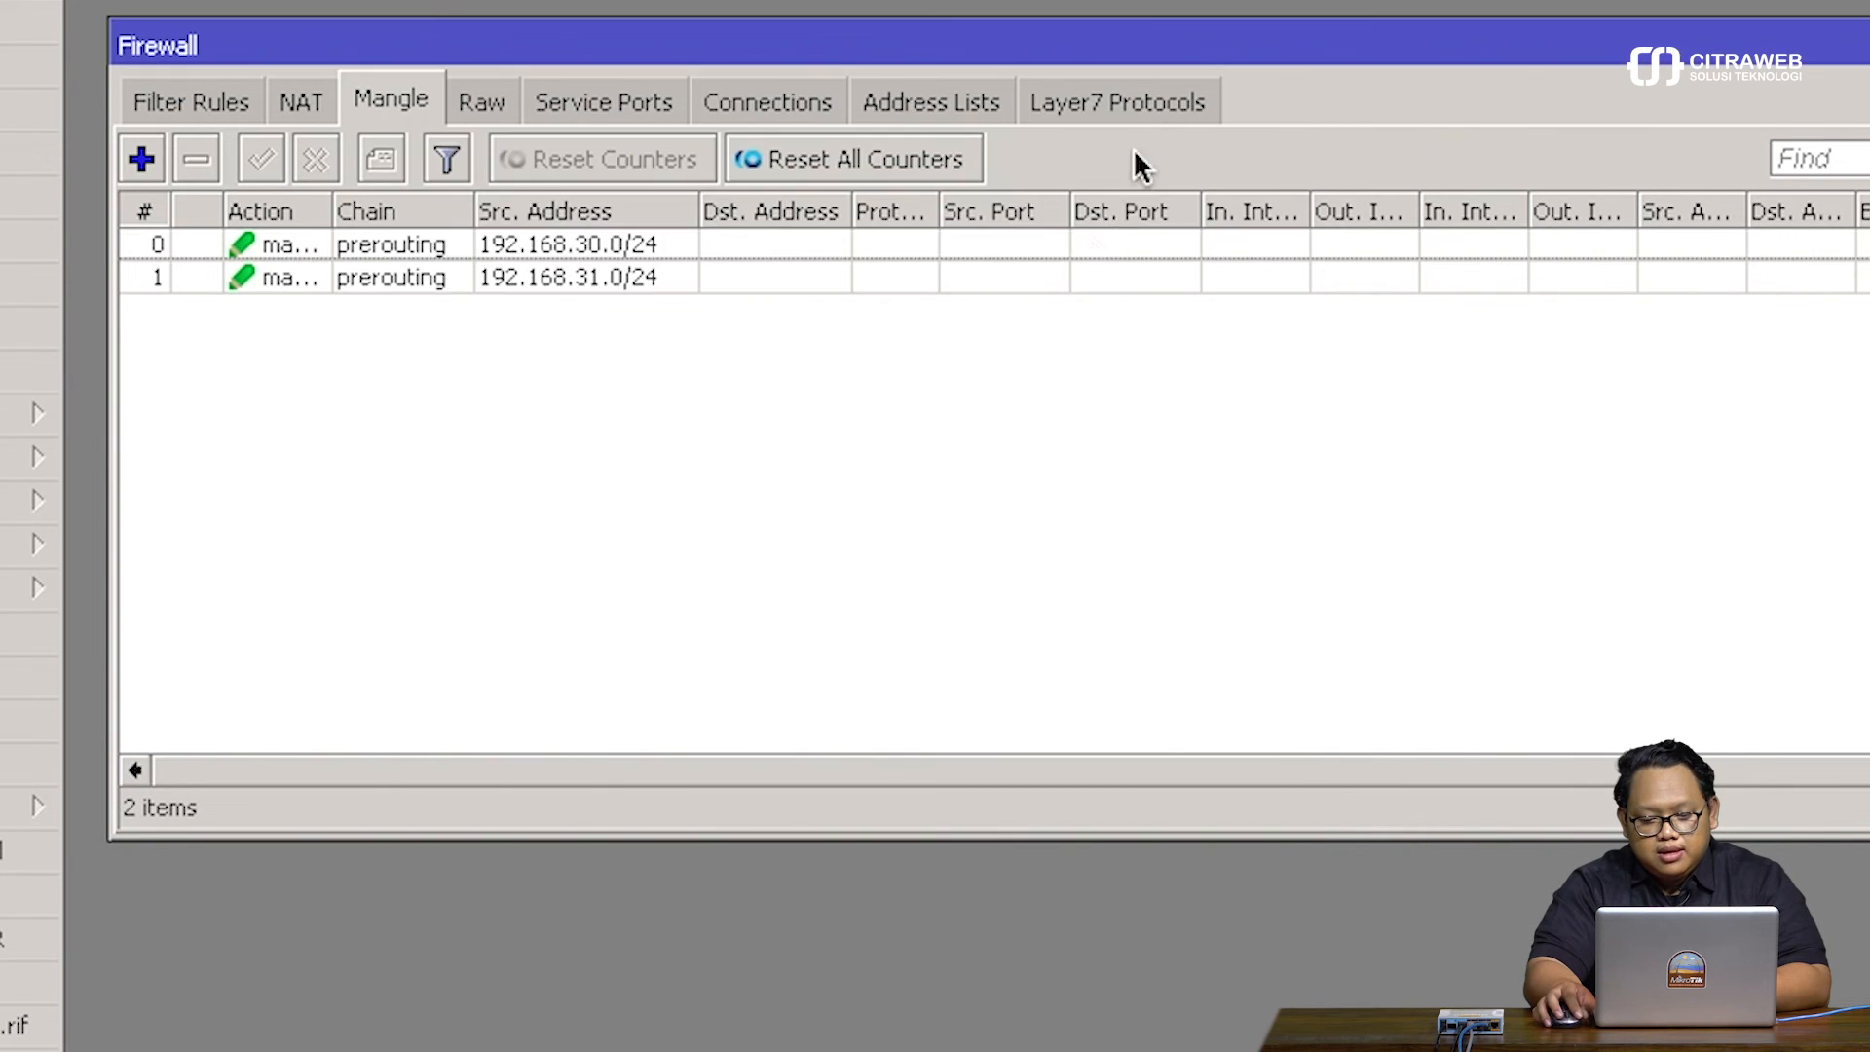
# Review the mark-routing action of the 192.168.30.0/24 rule, compare both rules' source addresses, and close the Firewall window
pyautogui.doubleClick(1091, 244)
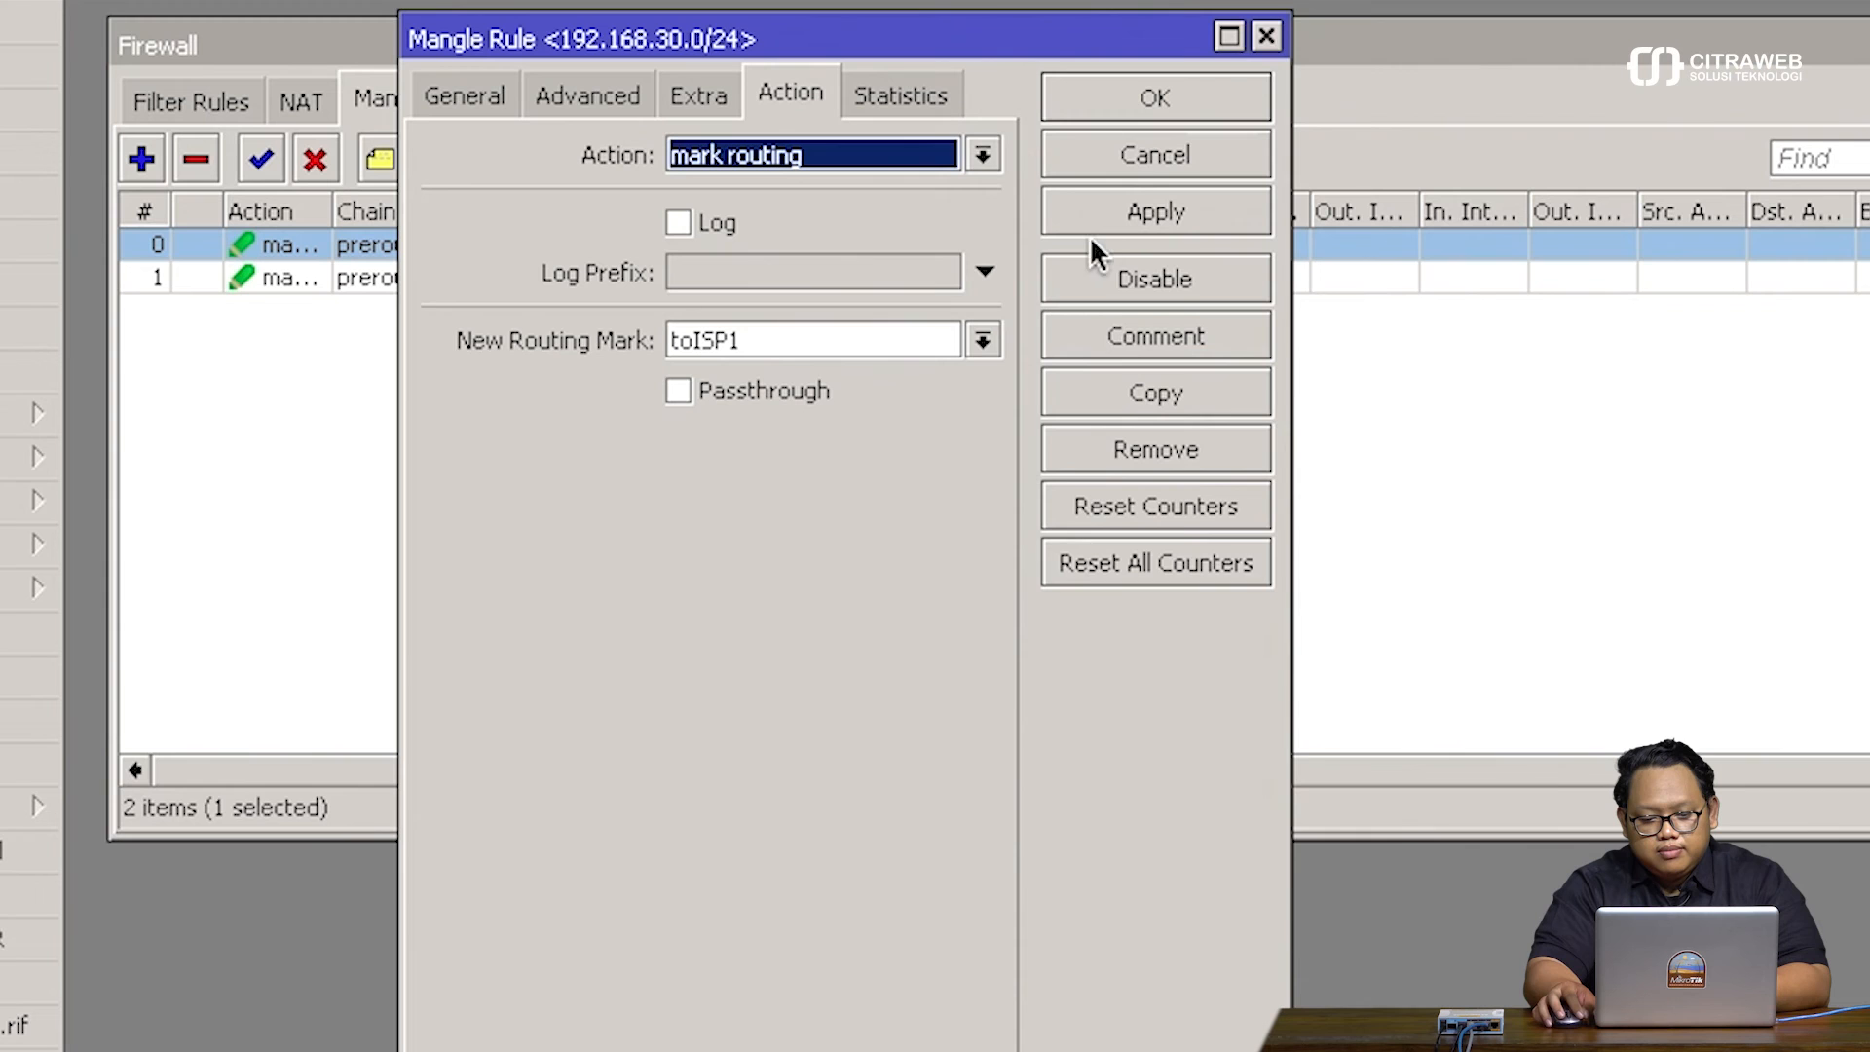
pyautogui.click(1141, 95)
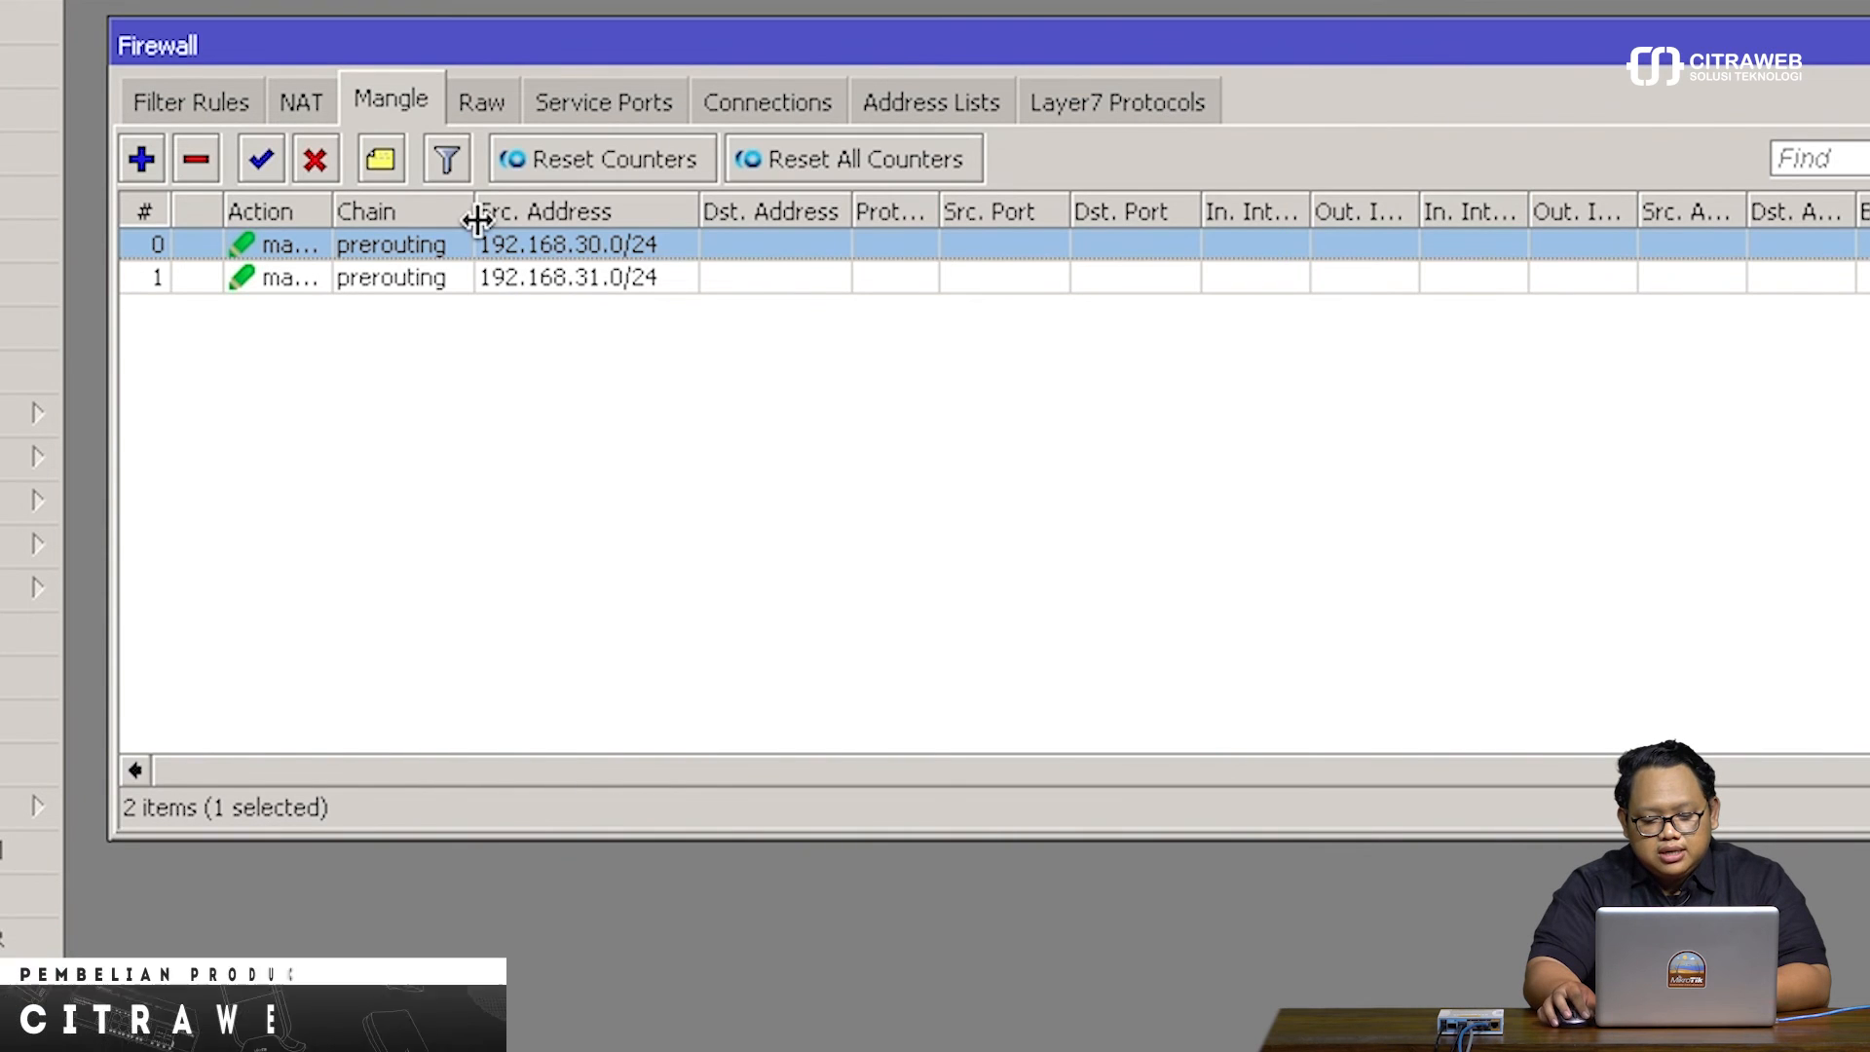
pyautogui.moveTo(475, 210); pyautogui.dragTo(481, 210)
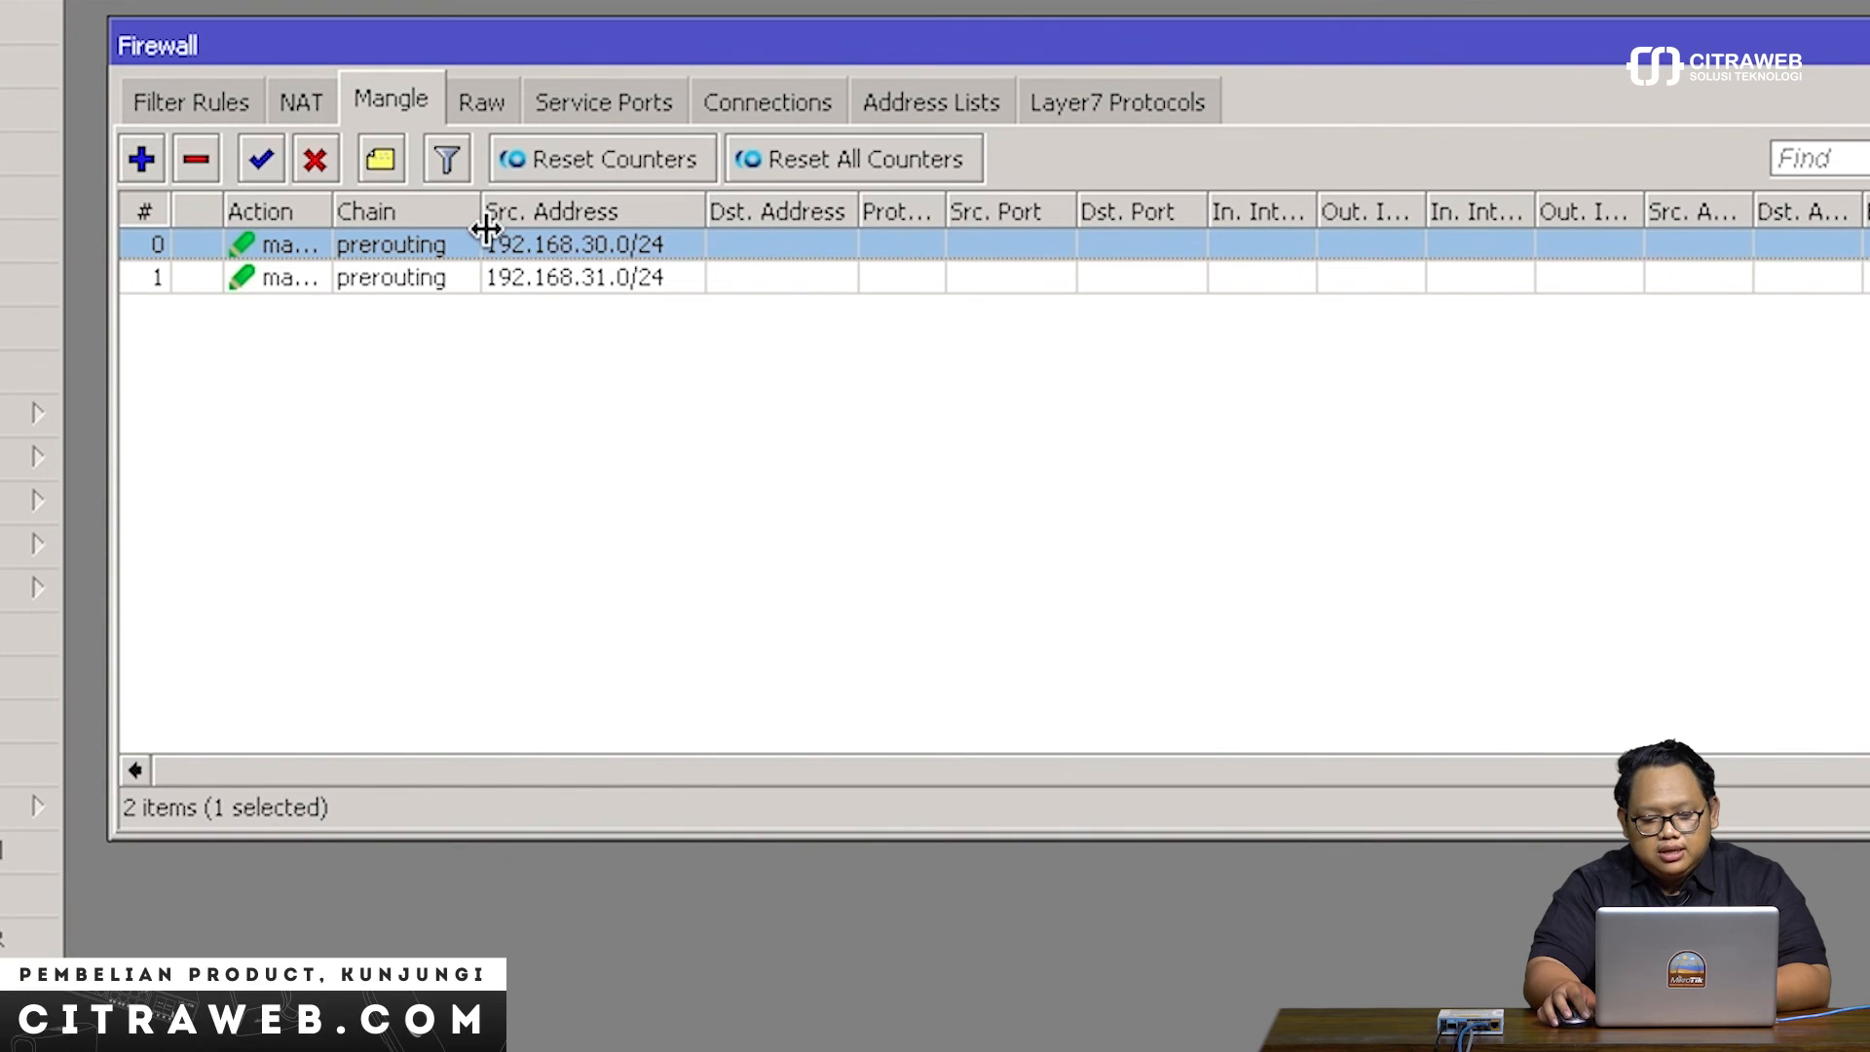
pyautogui.click(624, 269)
pyautogui.click(640, 248)
pyautogui.click(630, 273)
pyautogui.click(639, 248)
pyautogui.click(634, 269)
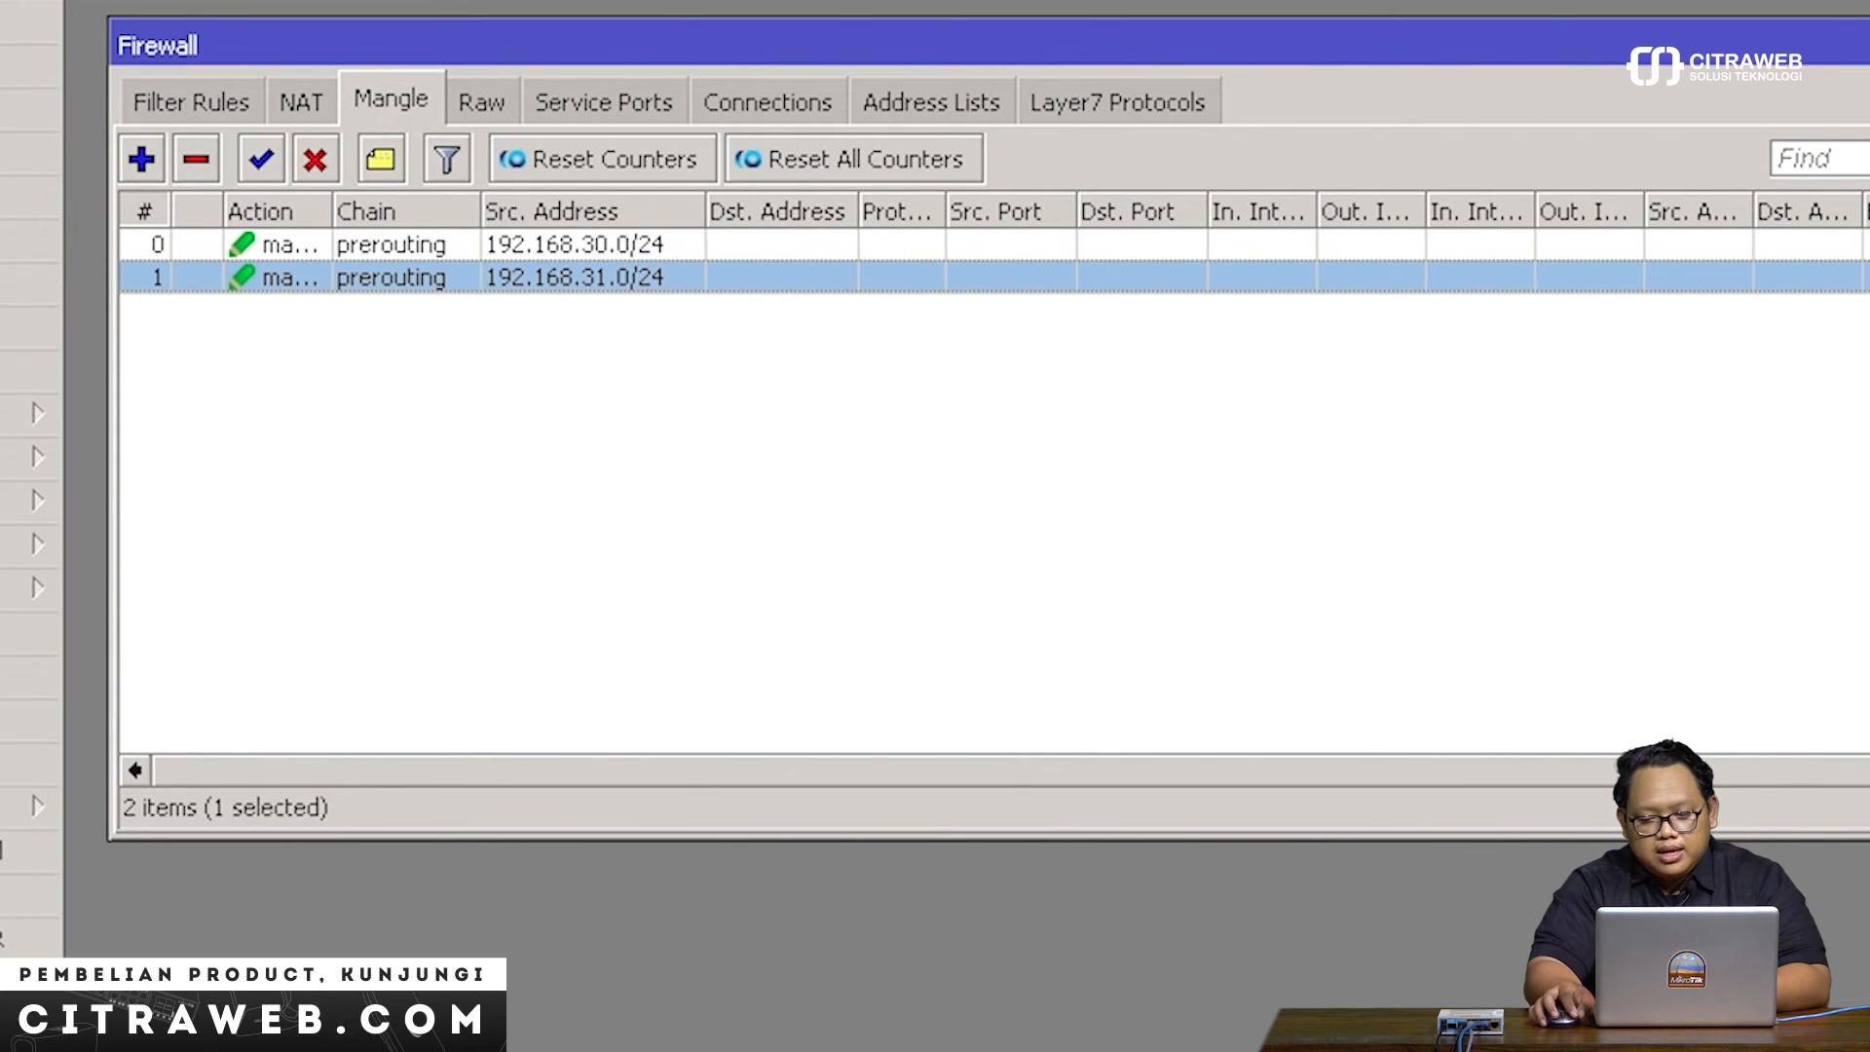
pyautogui.click(1868, 45)
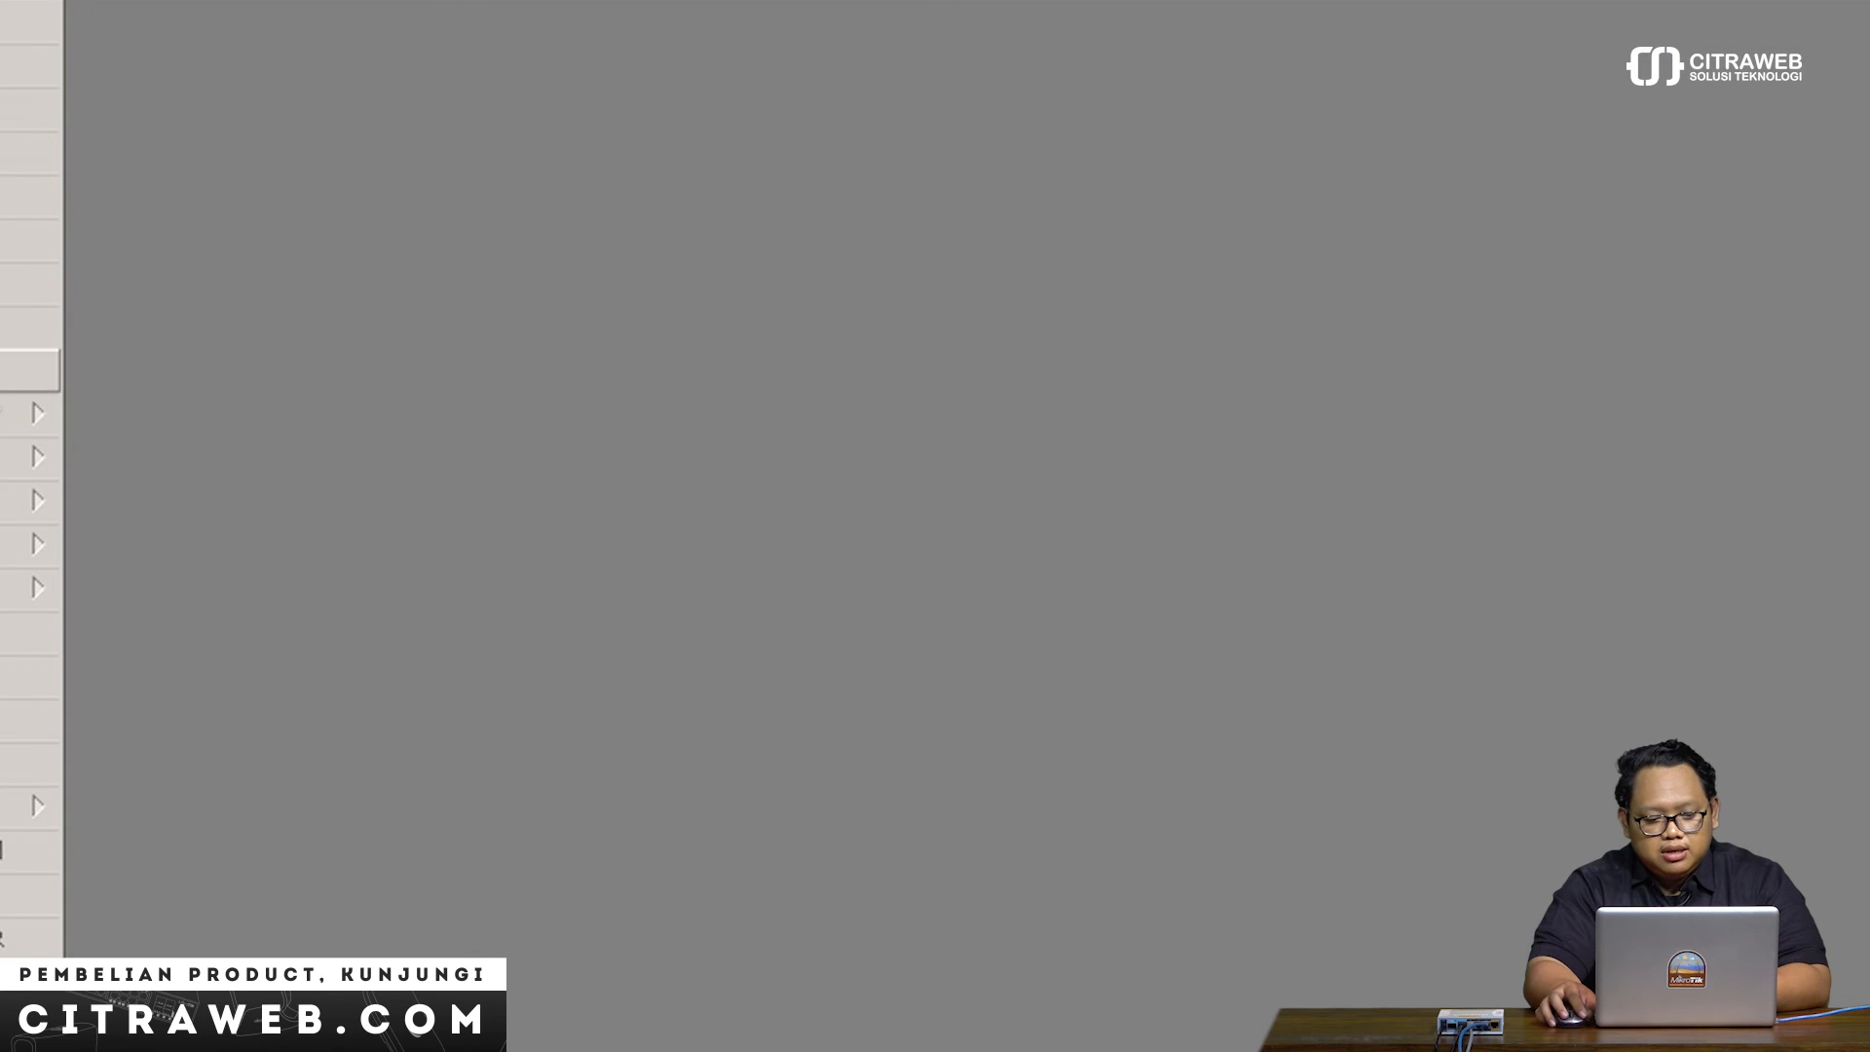
# Open the IP route list and compare the default routes in the toISP1 and toISP2 tables
pyautogui.click(201, 63)
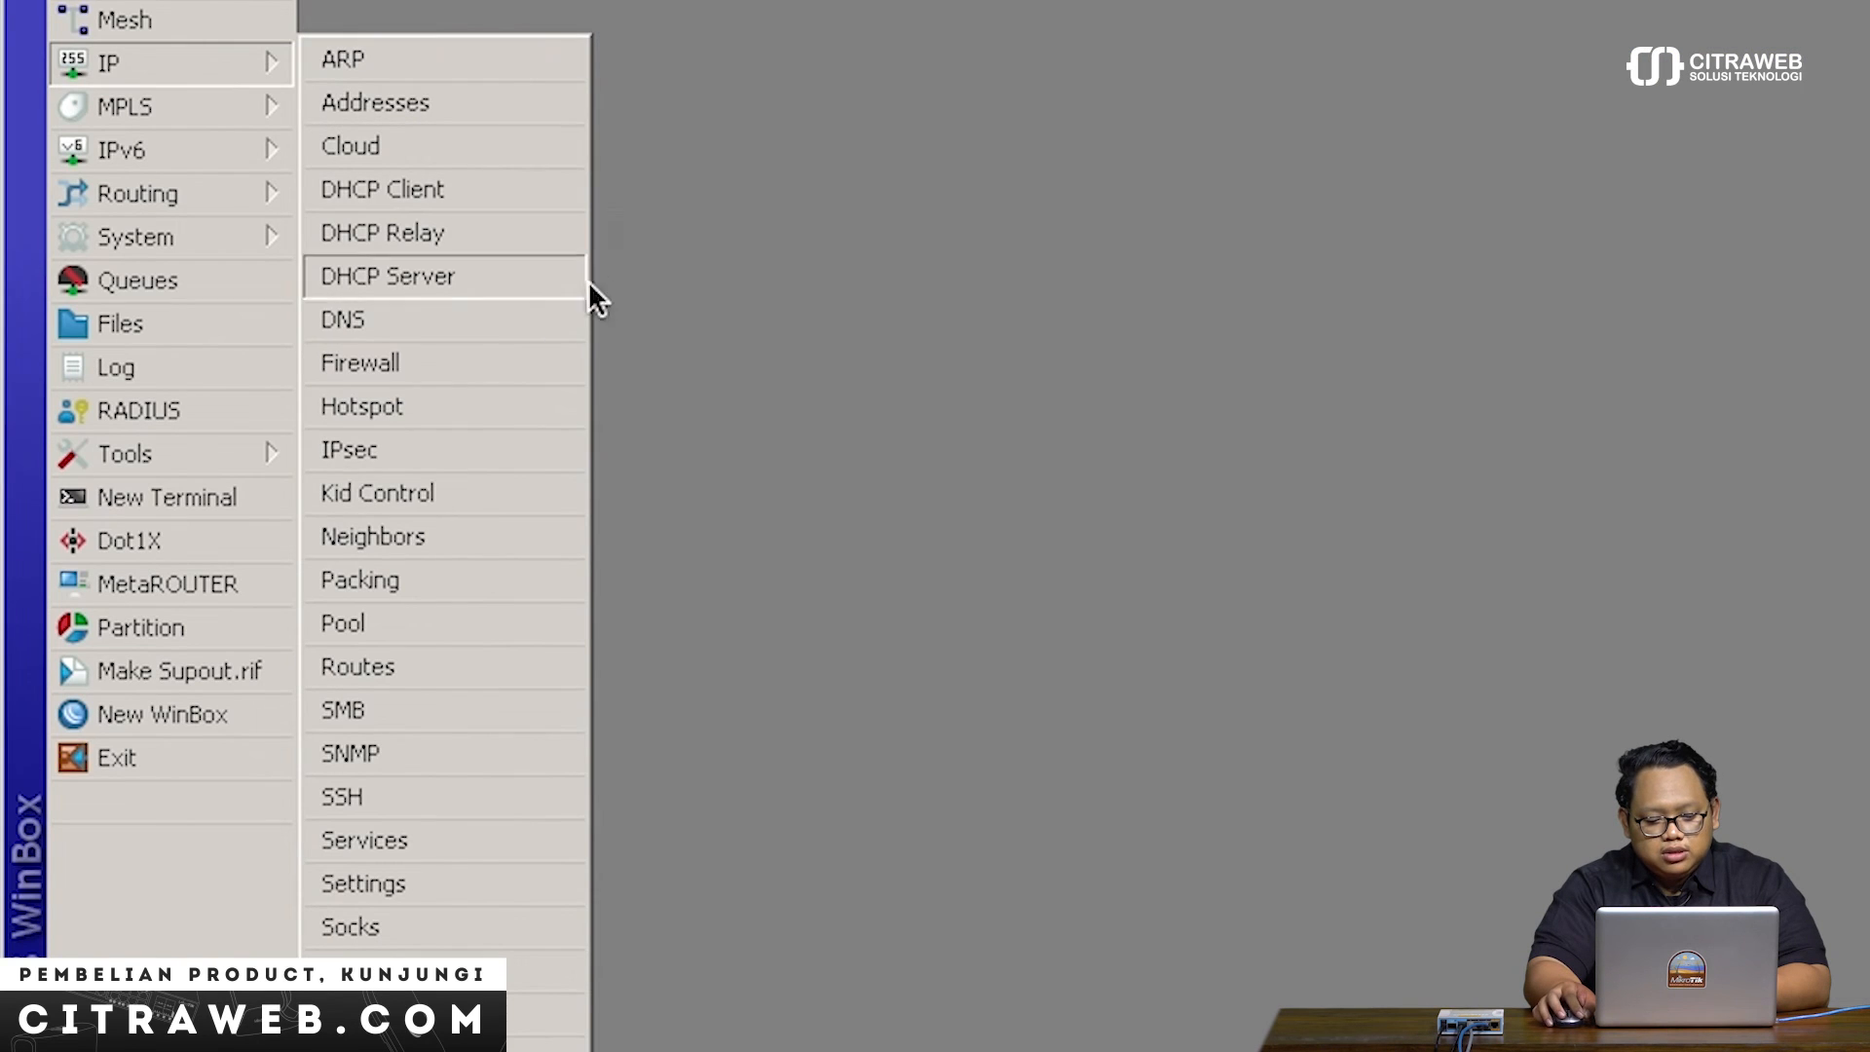
pyautogui.click(422, 668)
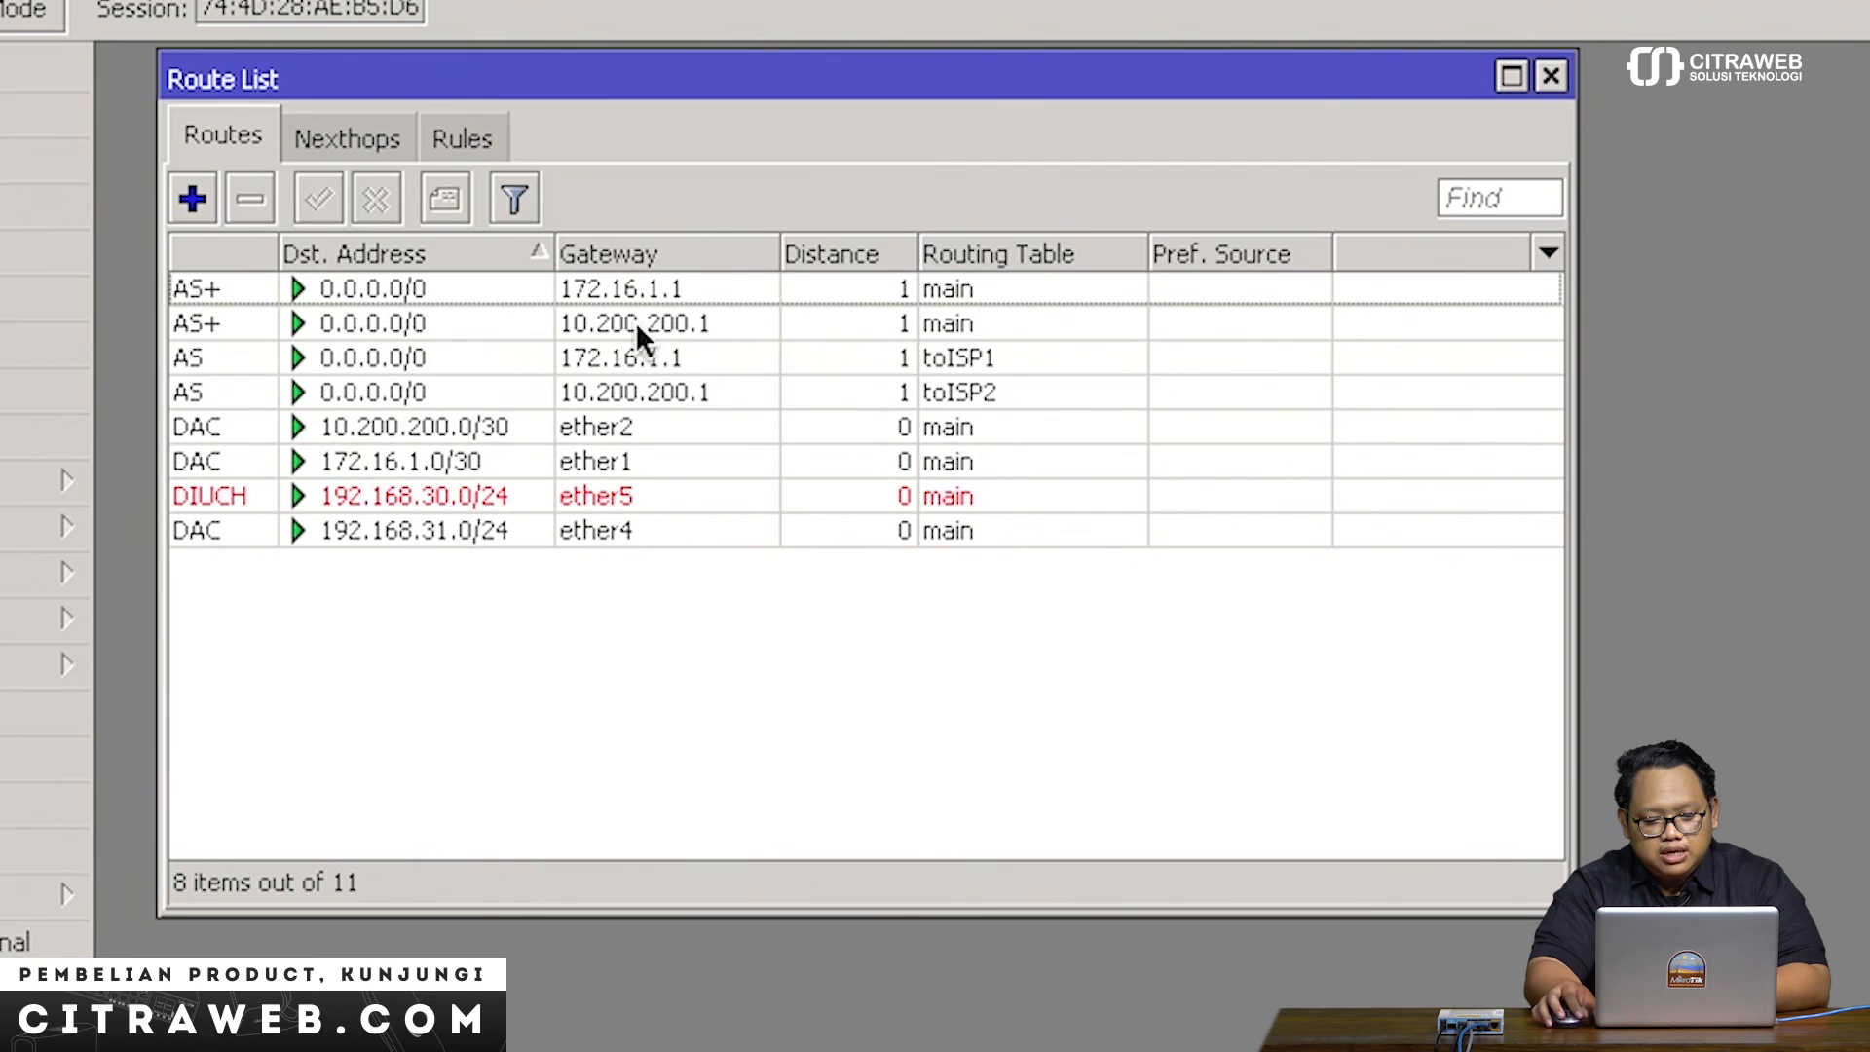
pyautogui.click(850, 356)
pyautogui.click(845, 392)
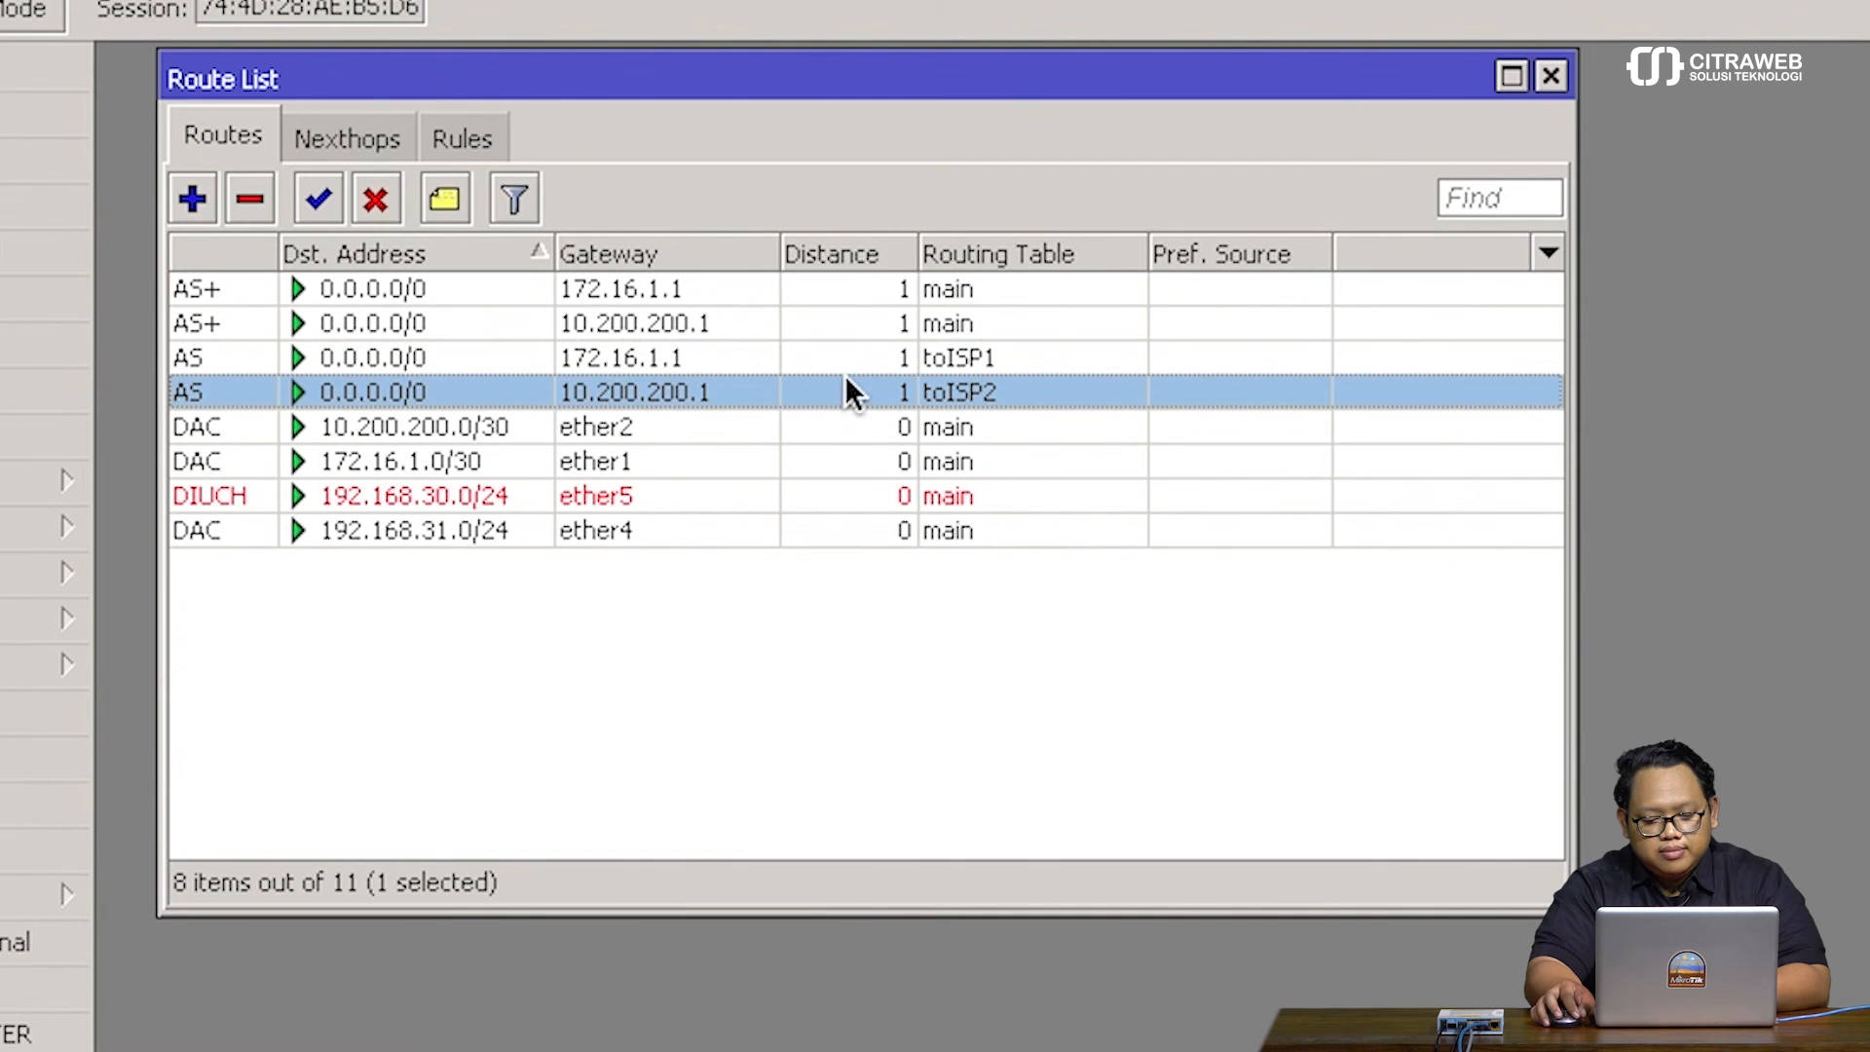
pyautogui.click(845, 364)
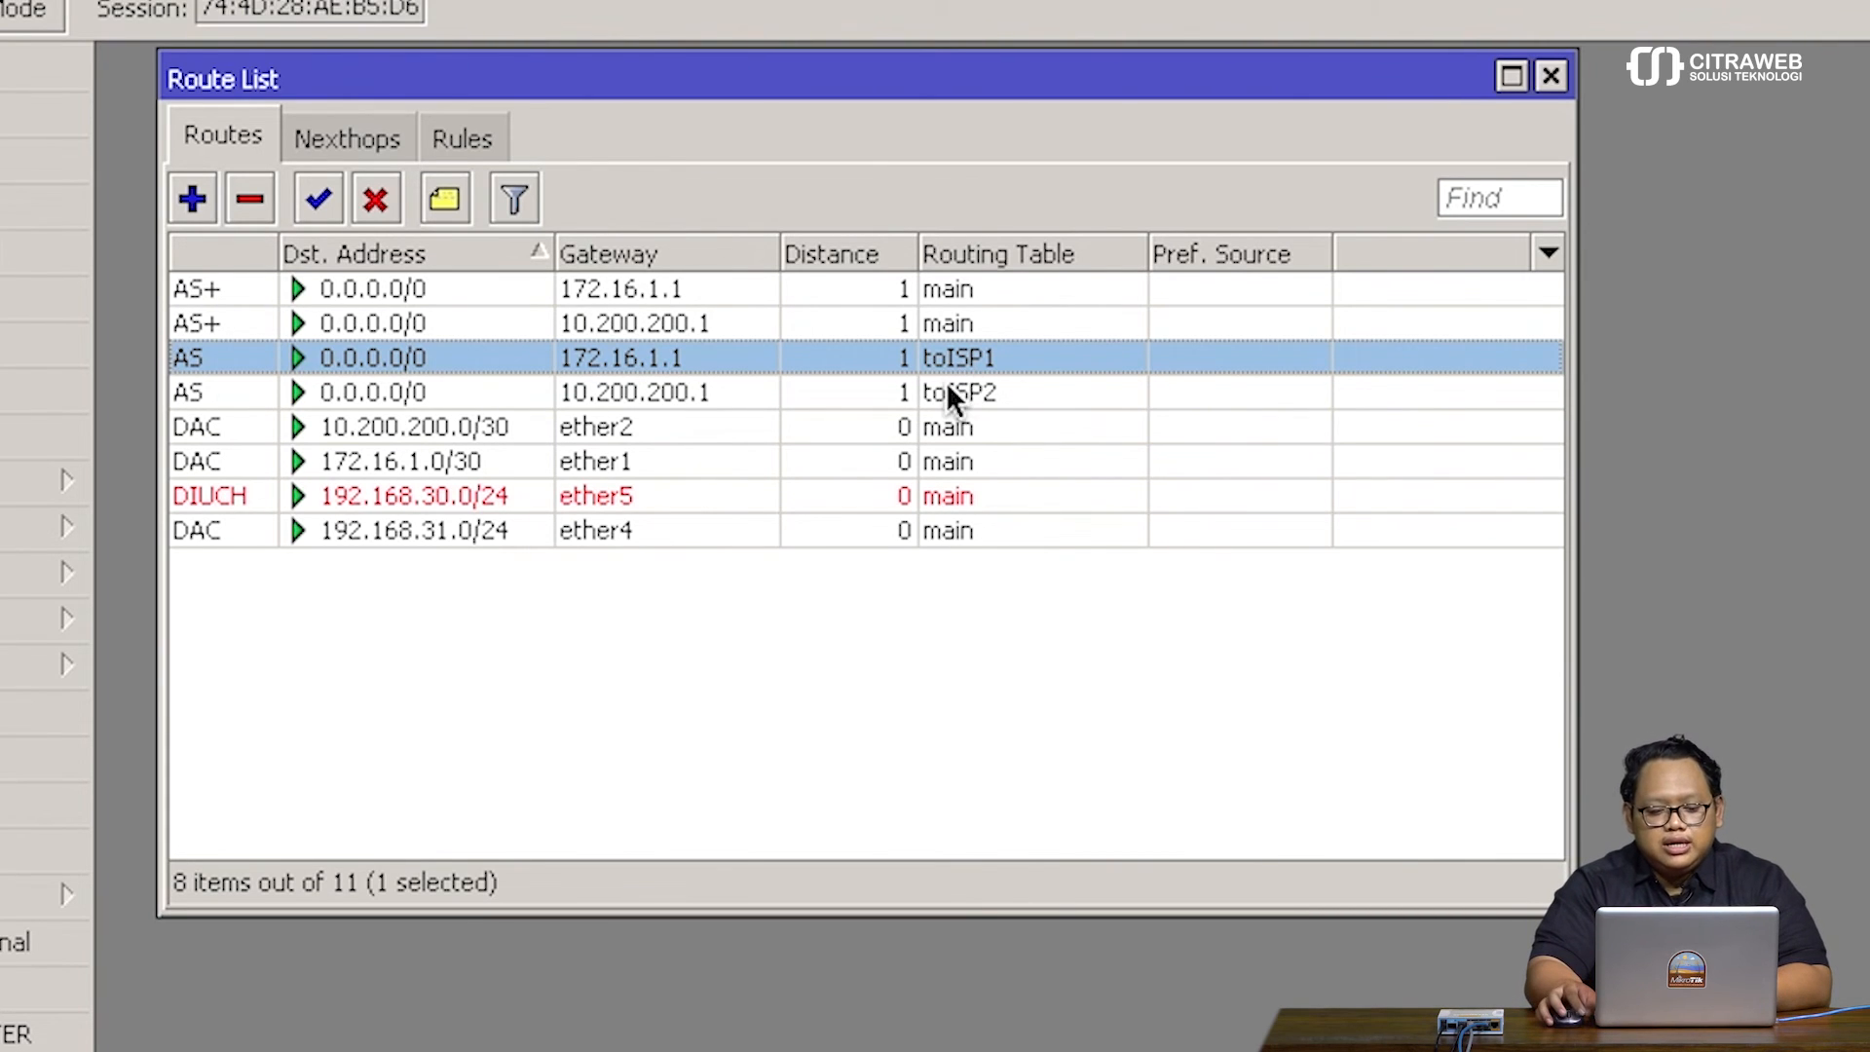
pyautogui.click(967, 394)
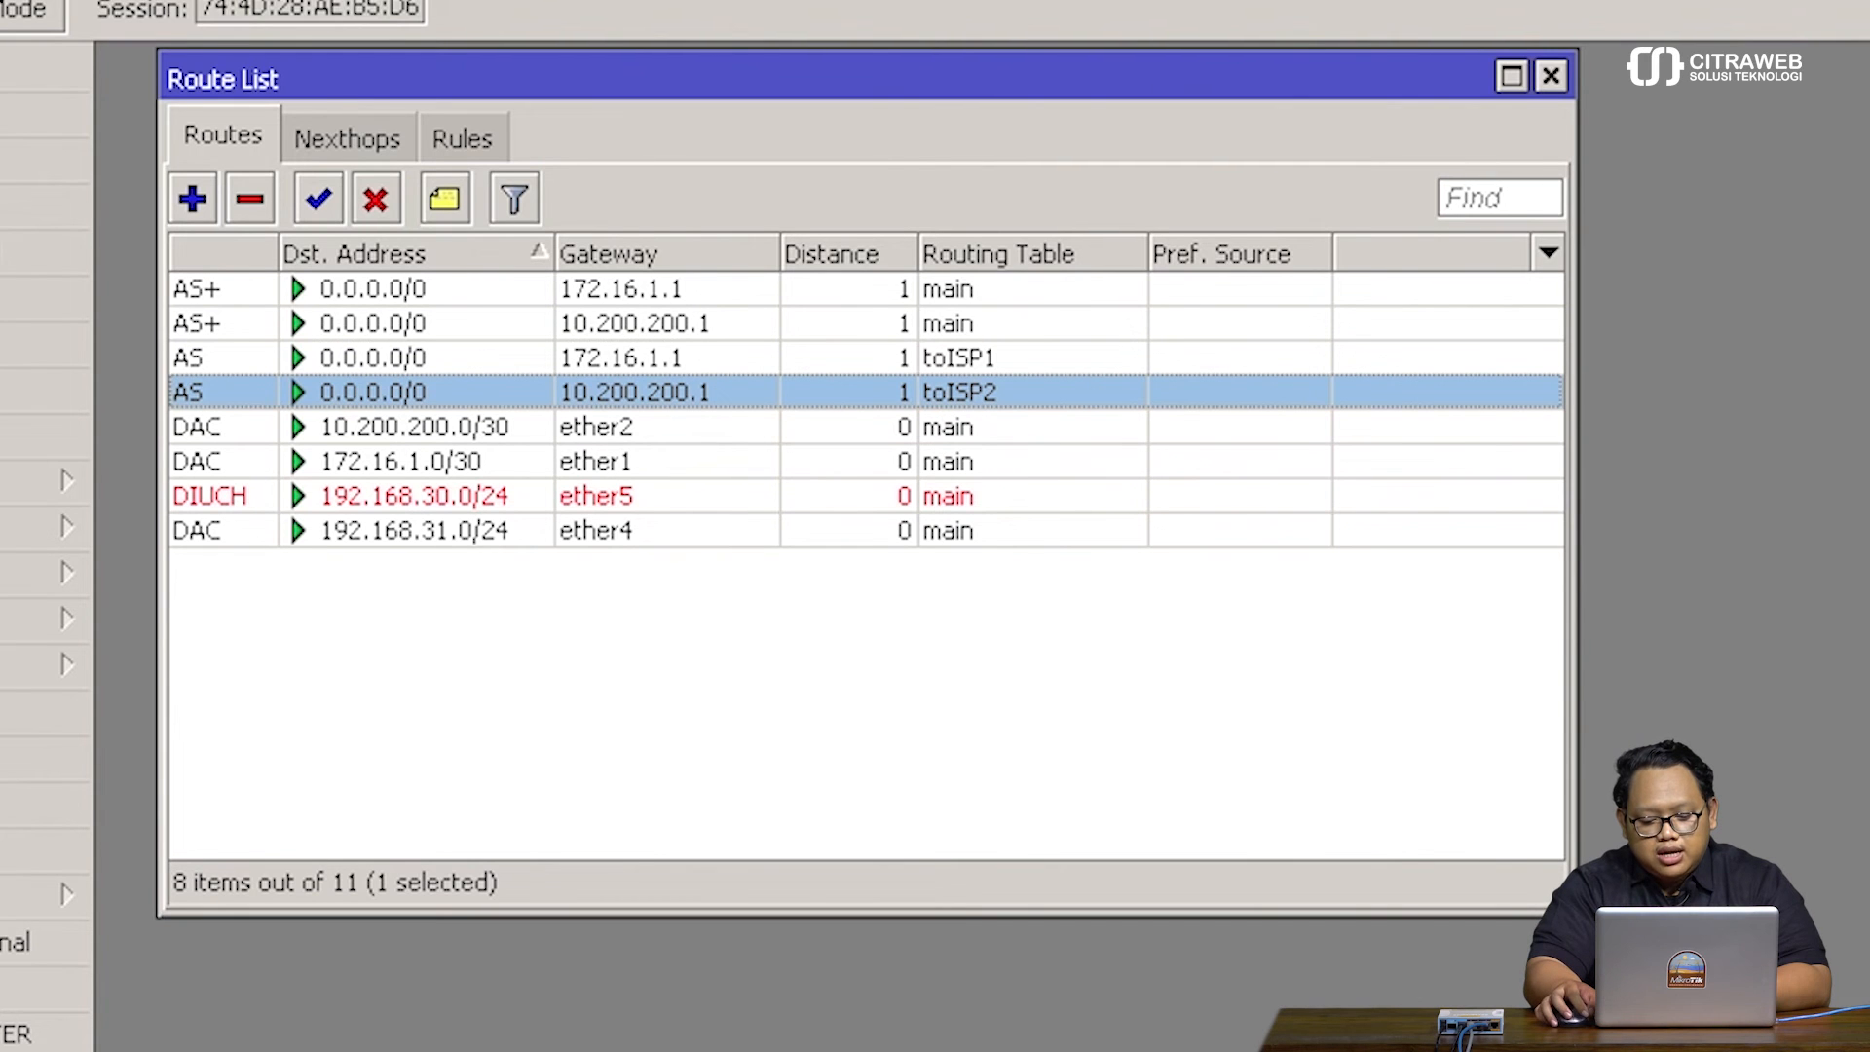
# Check the routing rules and inspect the routing table assigned to the toISP1 default route
pyautogui.press('super+Tab')
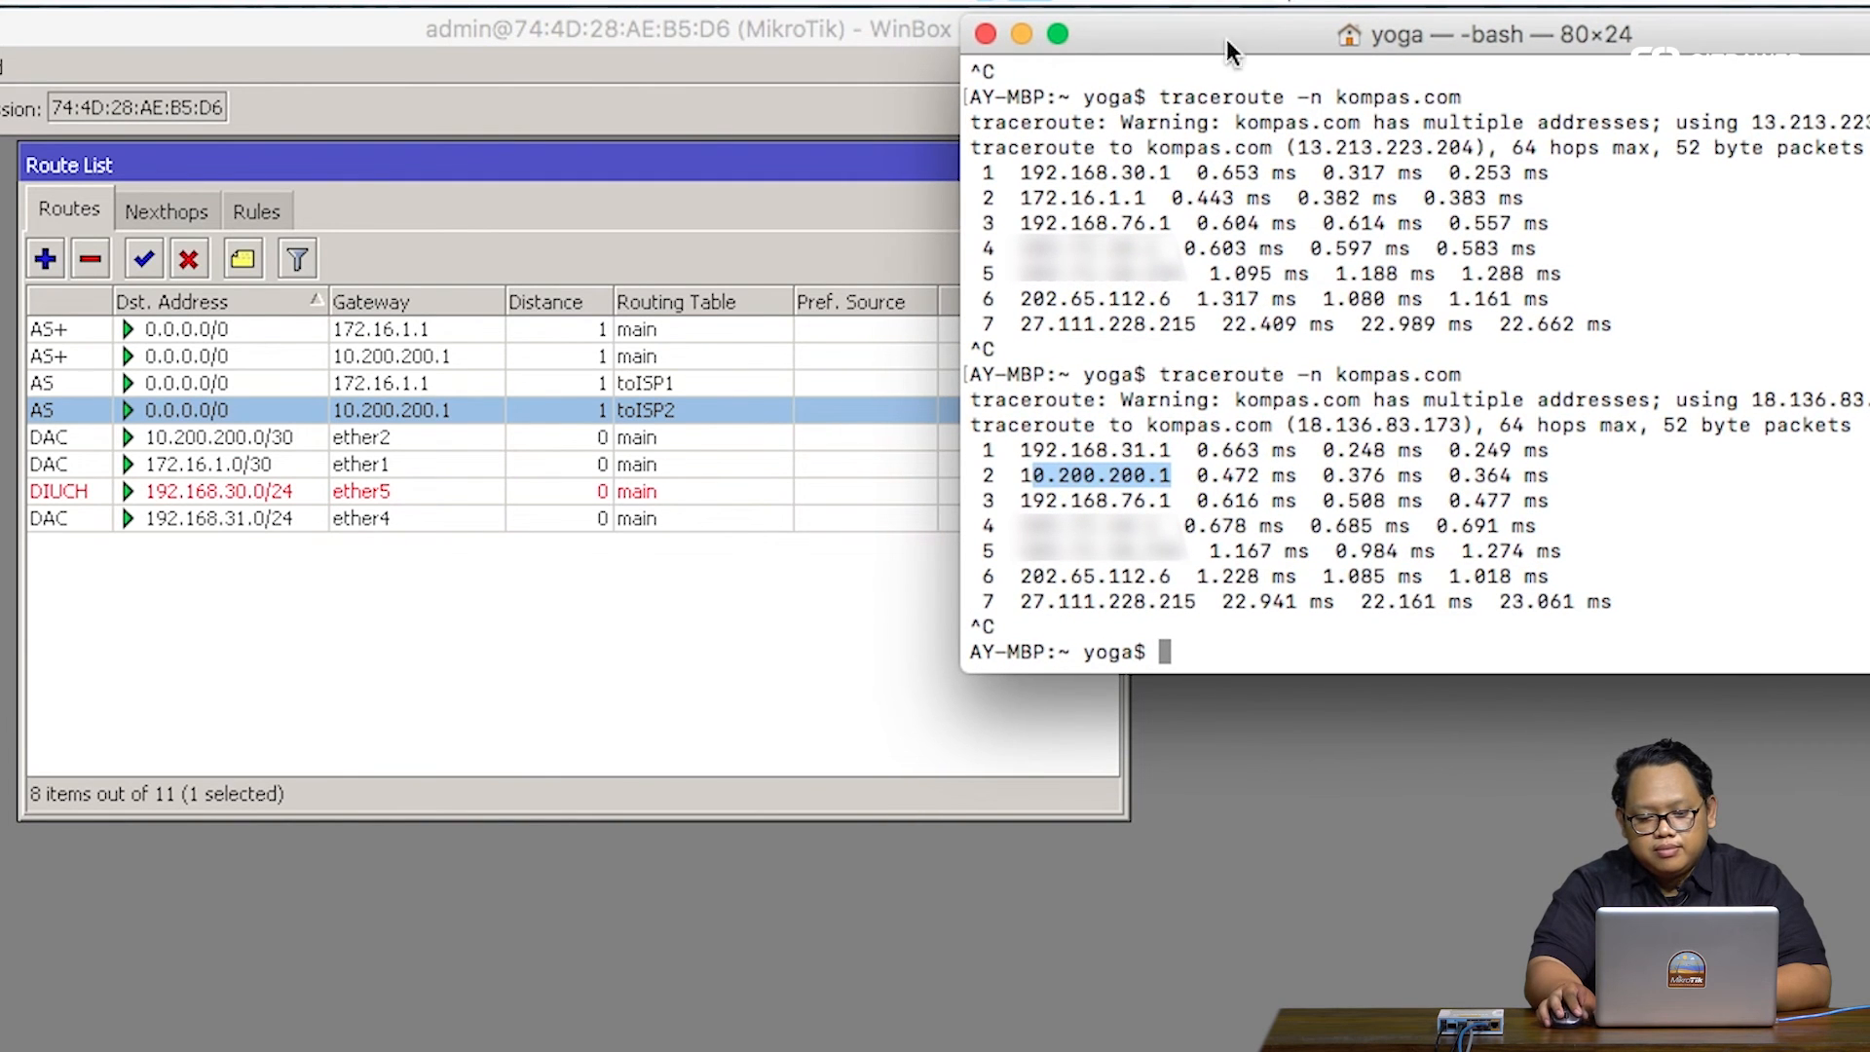
pyautogui.click(271, 212)
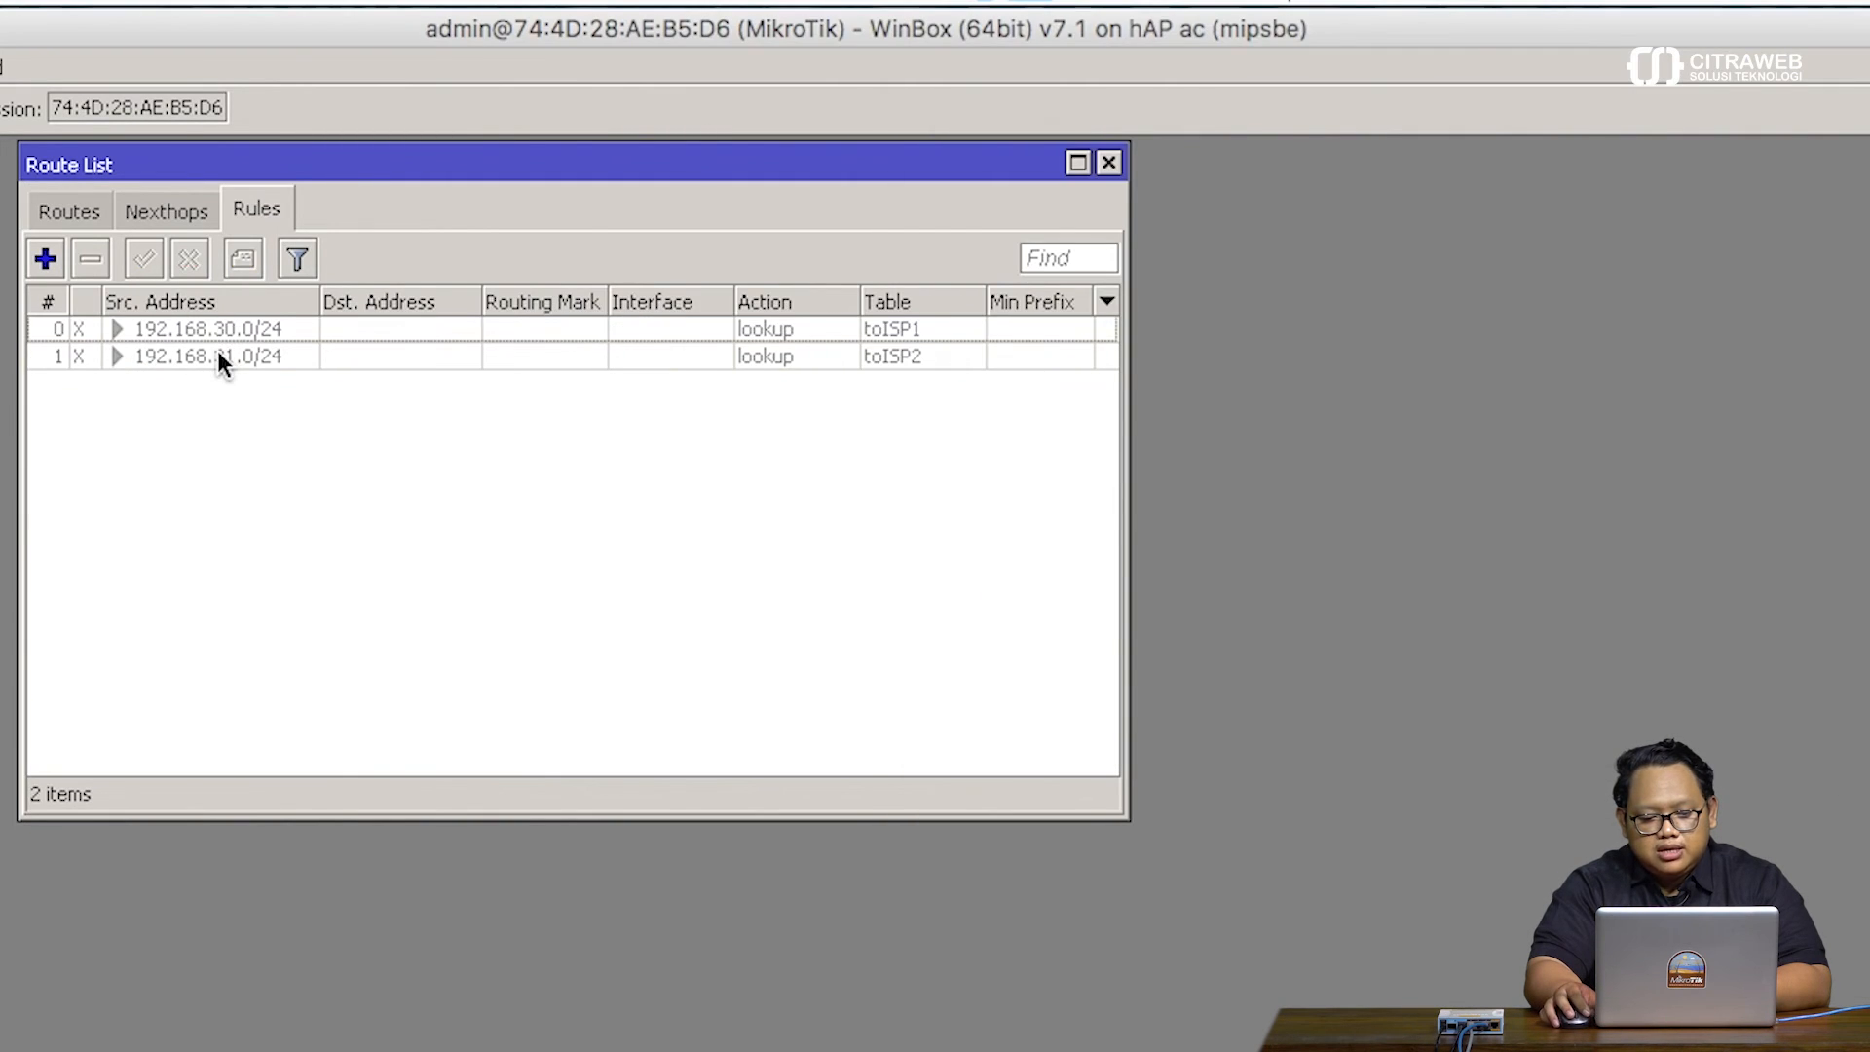
pyautogui.click(74, 213)
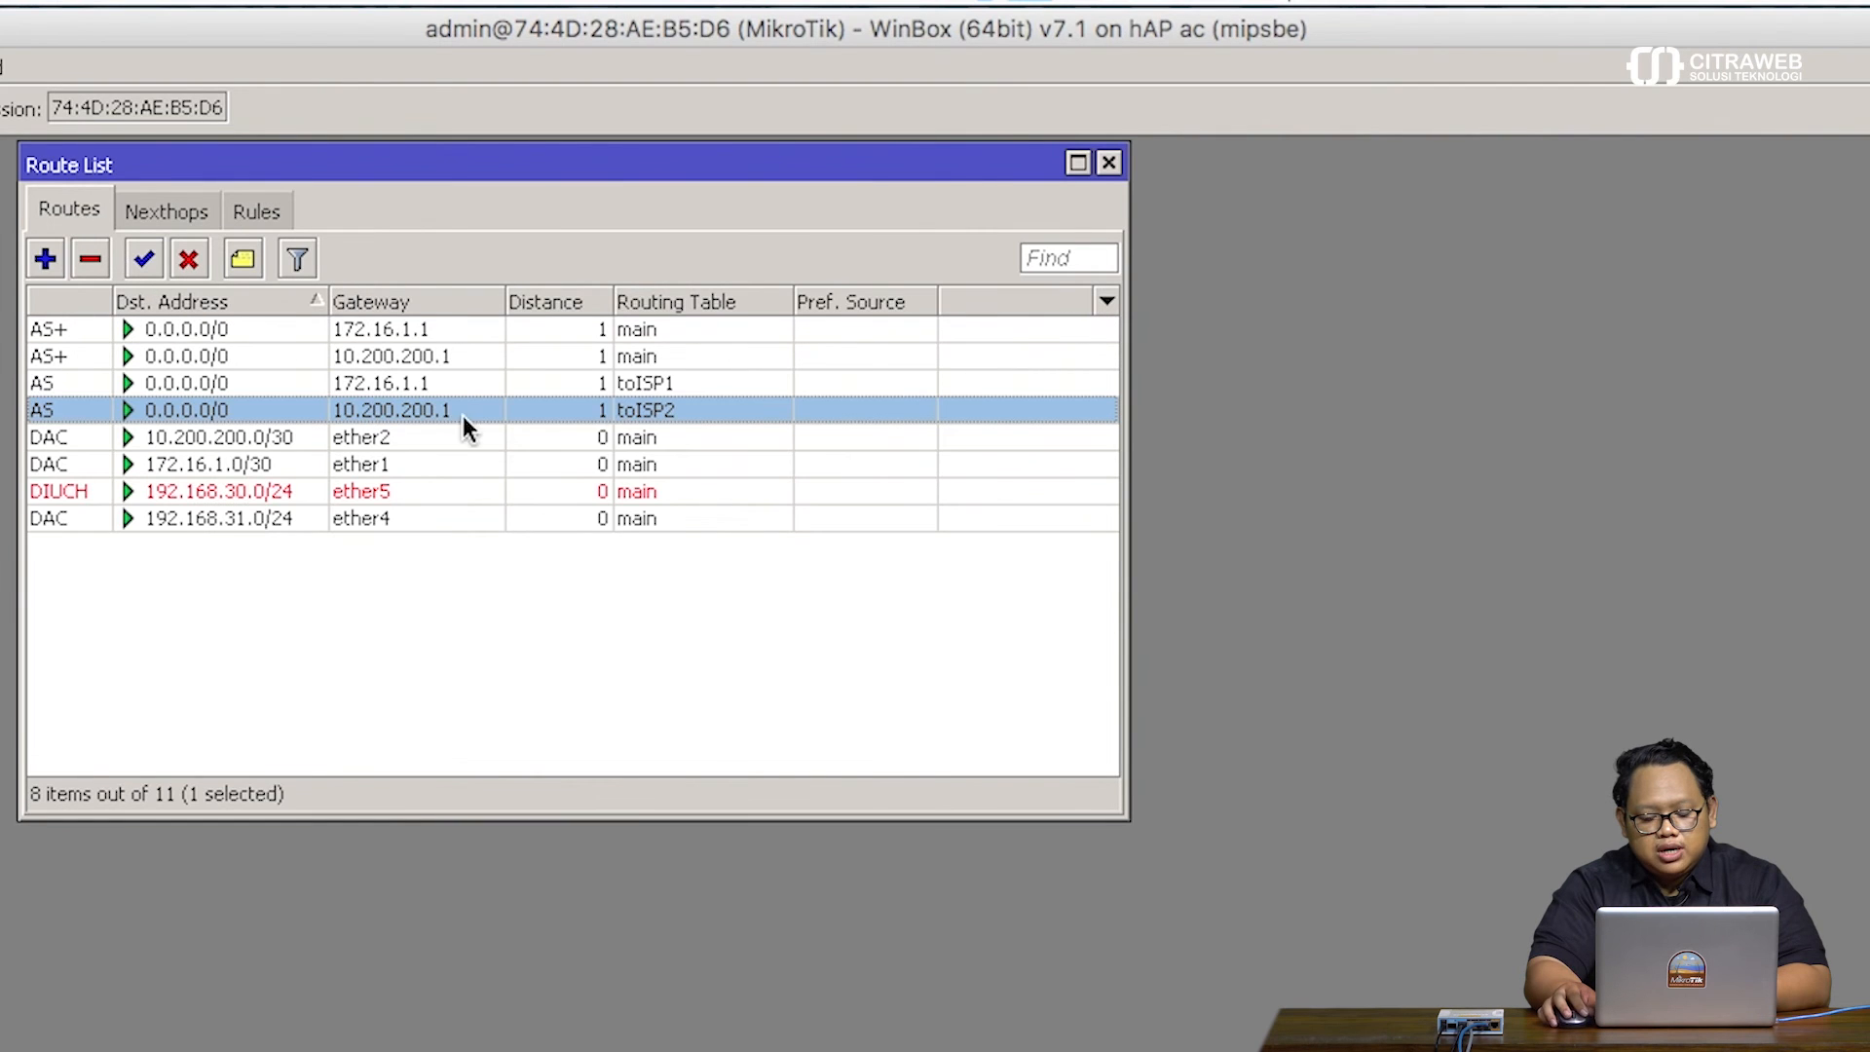
pyautogui.doubleClick(650, 388)
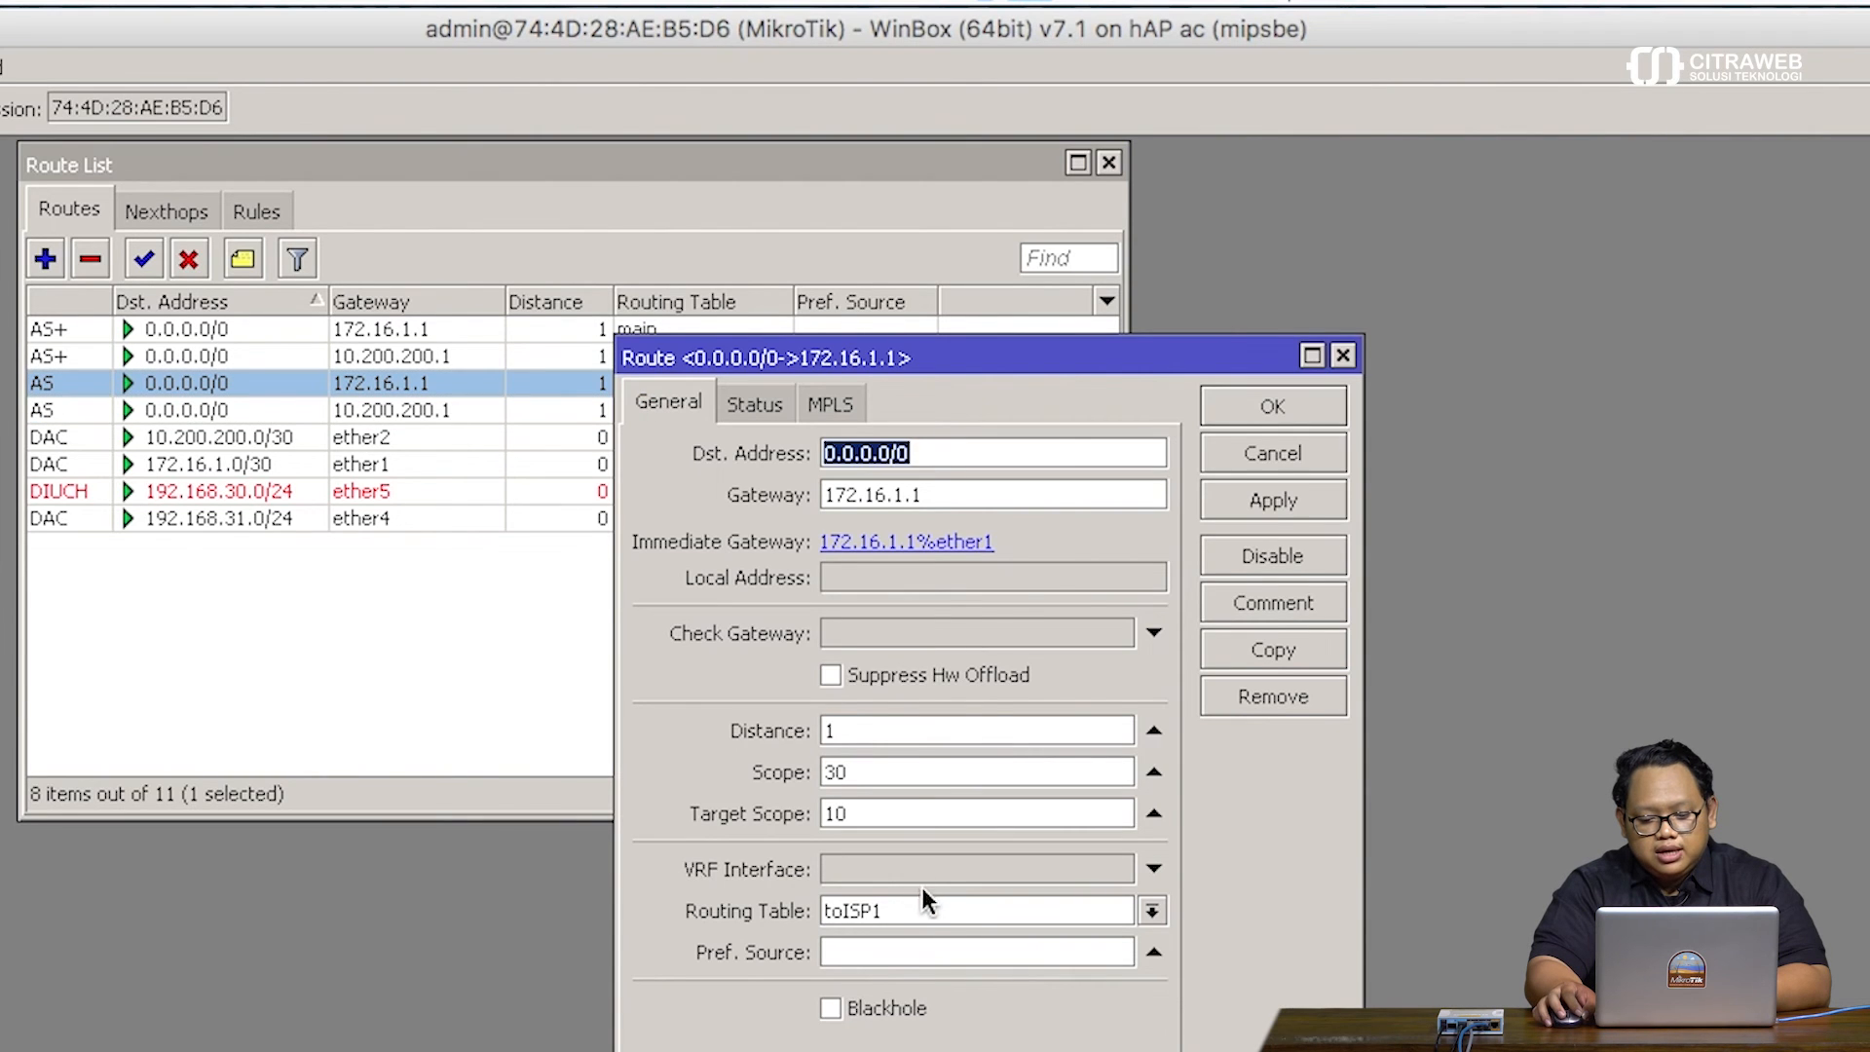
pyautogui.click(1342, 356)
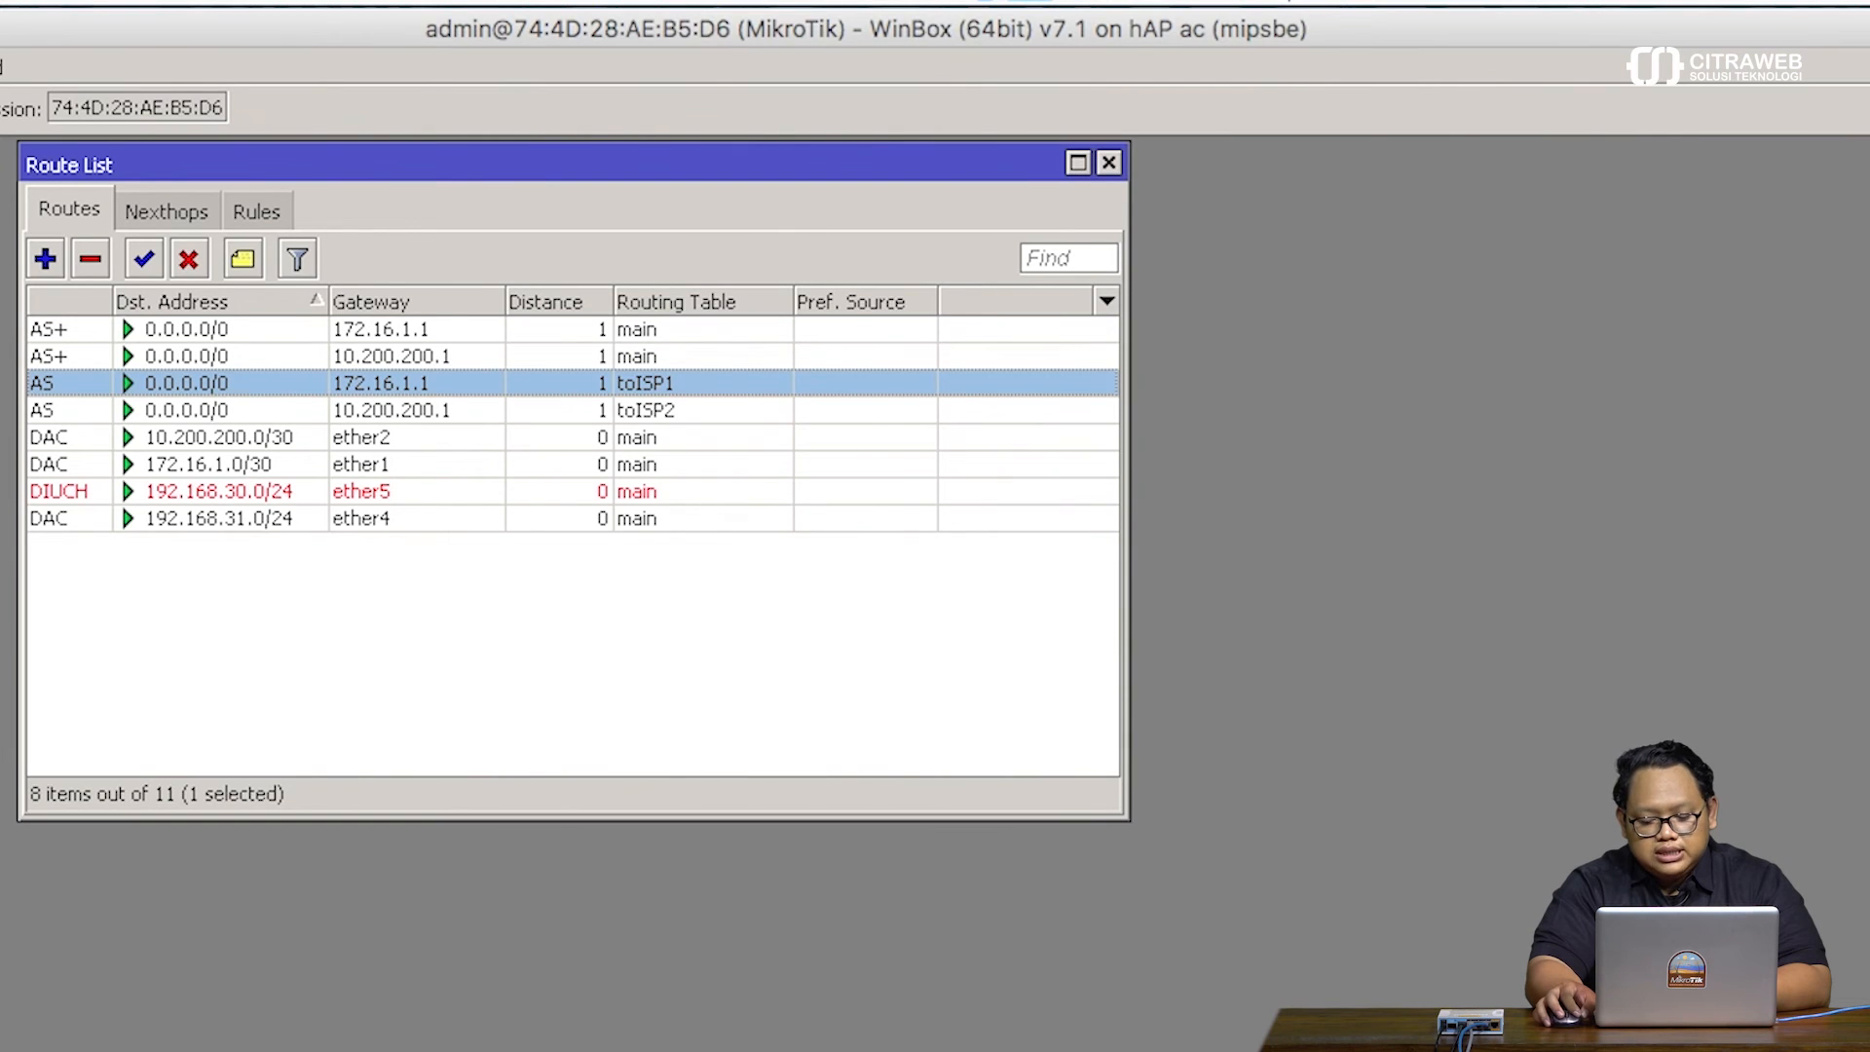
# Switch to the terminal, run traceroute -n kompas.com from the 192.168.31.0/24 LAN, highlight the second-hop address, and stop the trace
pyautogui.click(994, 1048)
pyautogui.press('Up')
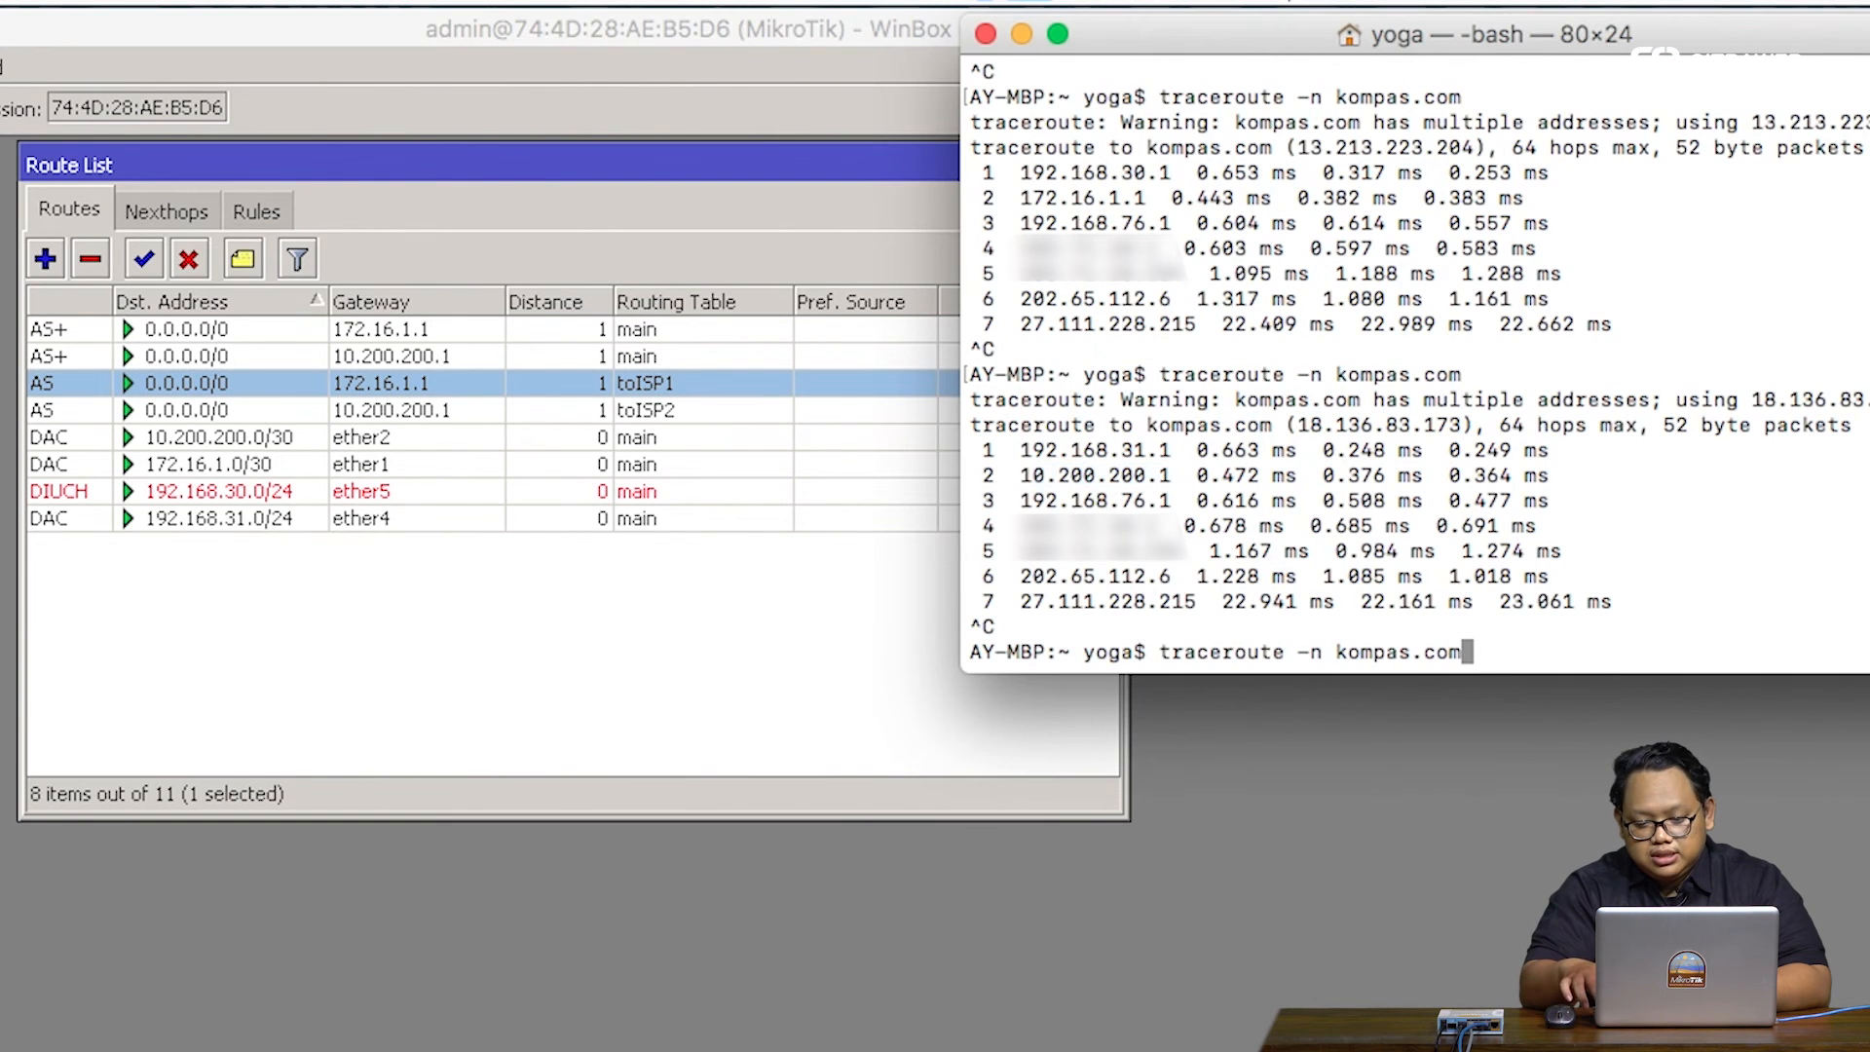
pyautogui.press('Return')
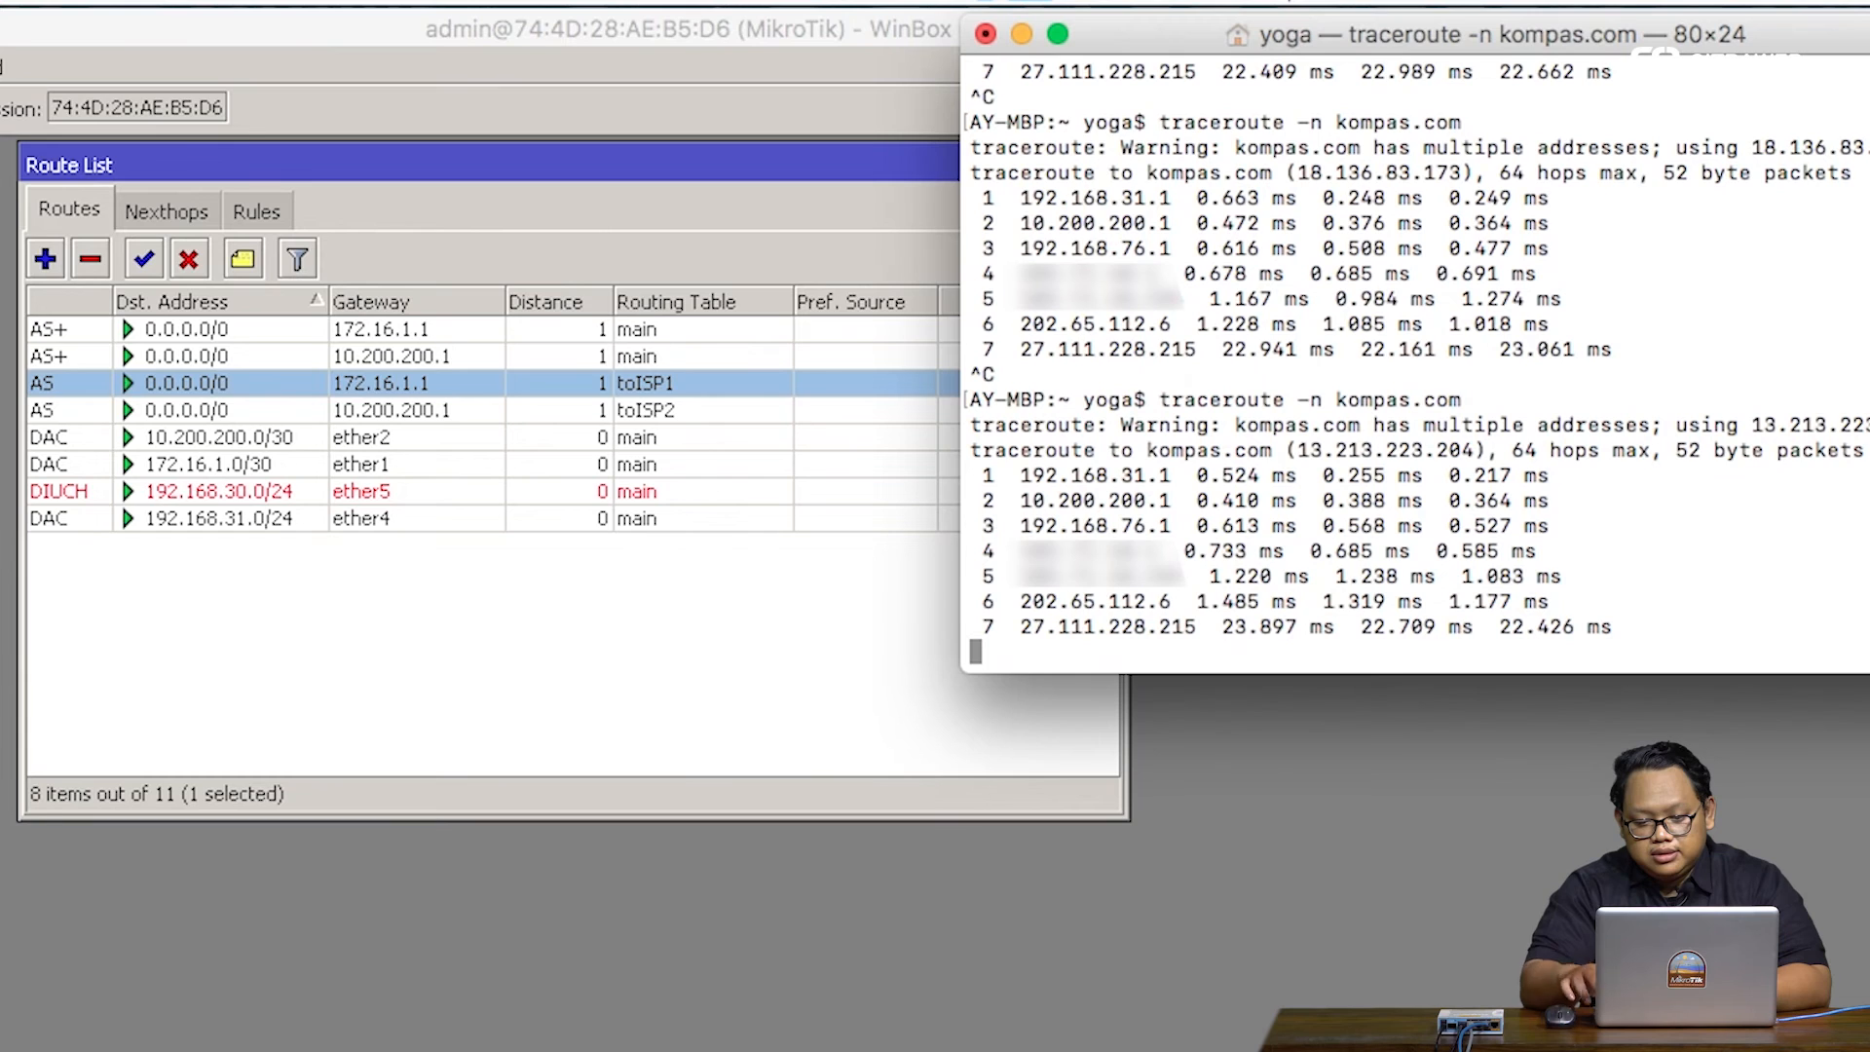
pyautogui.moveTo(1183, 503); pyautogui.dragTo(1012, 501)
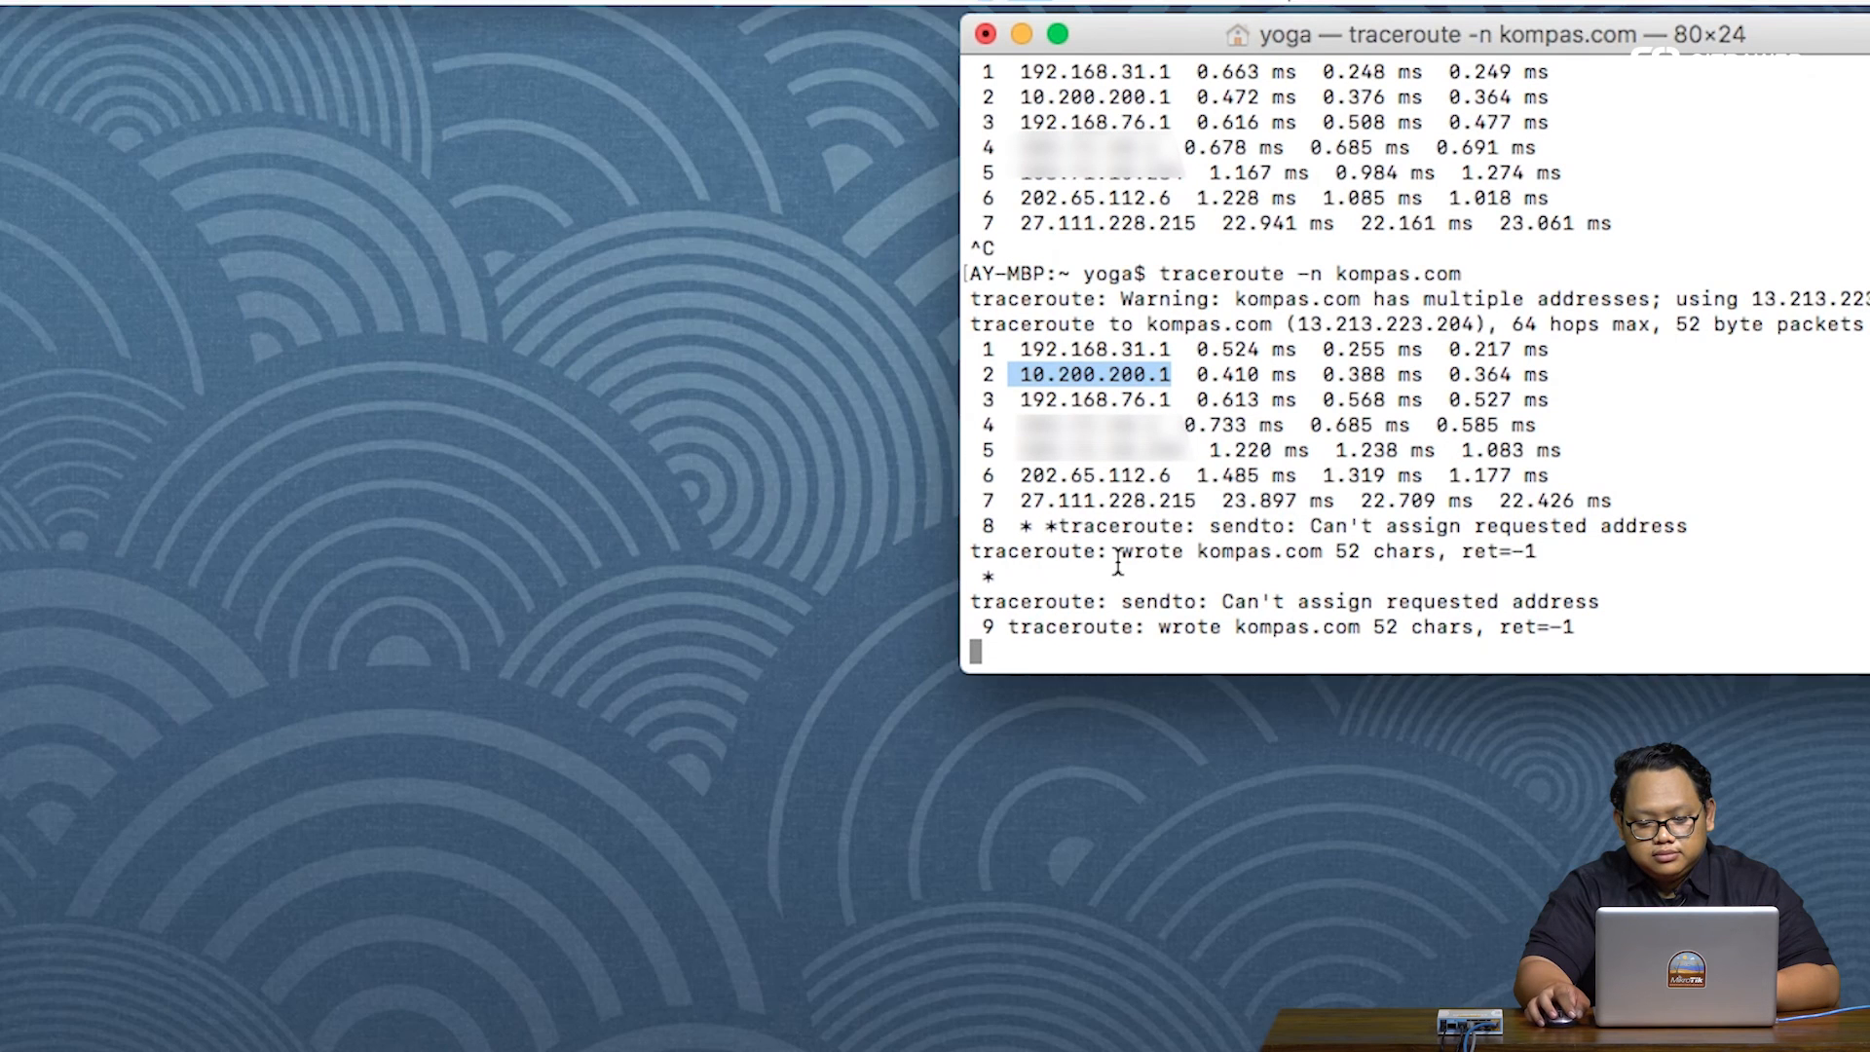
pyautogui.hotkey('ctrl', 'c')
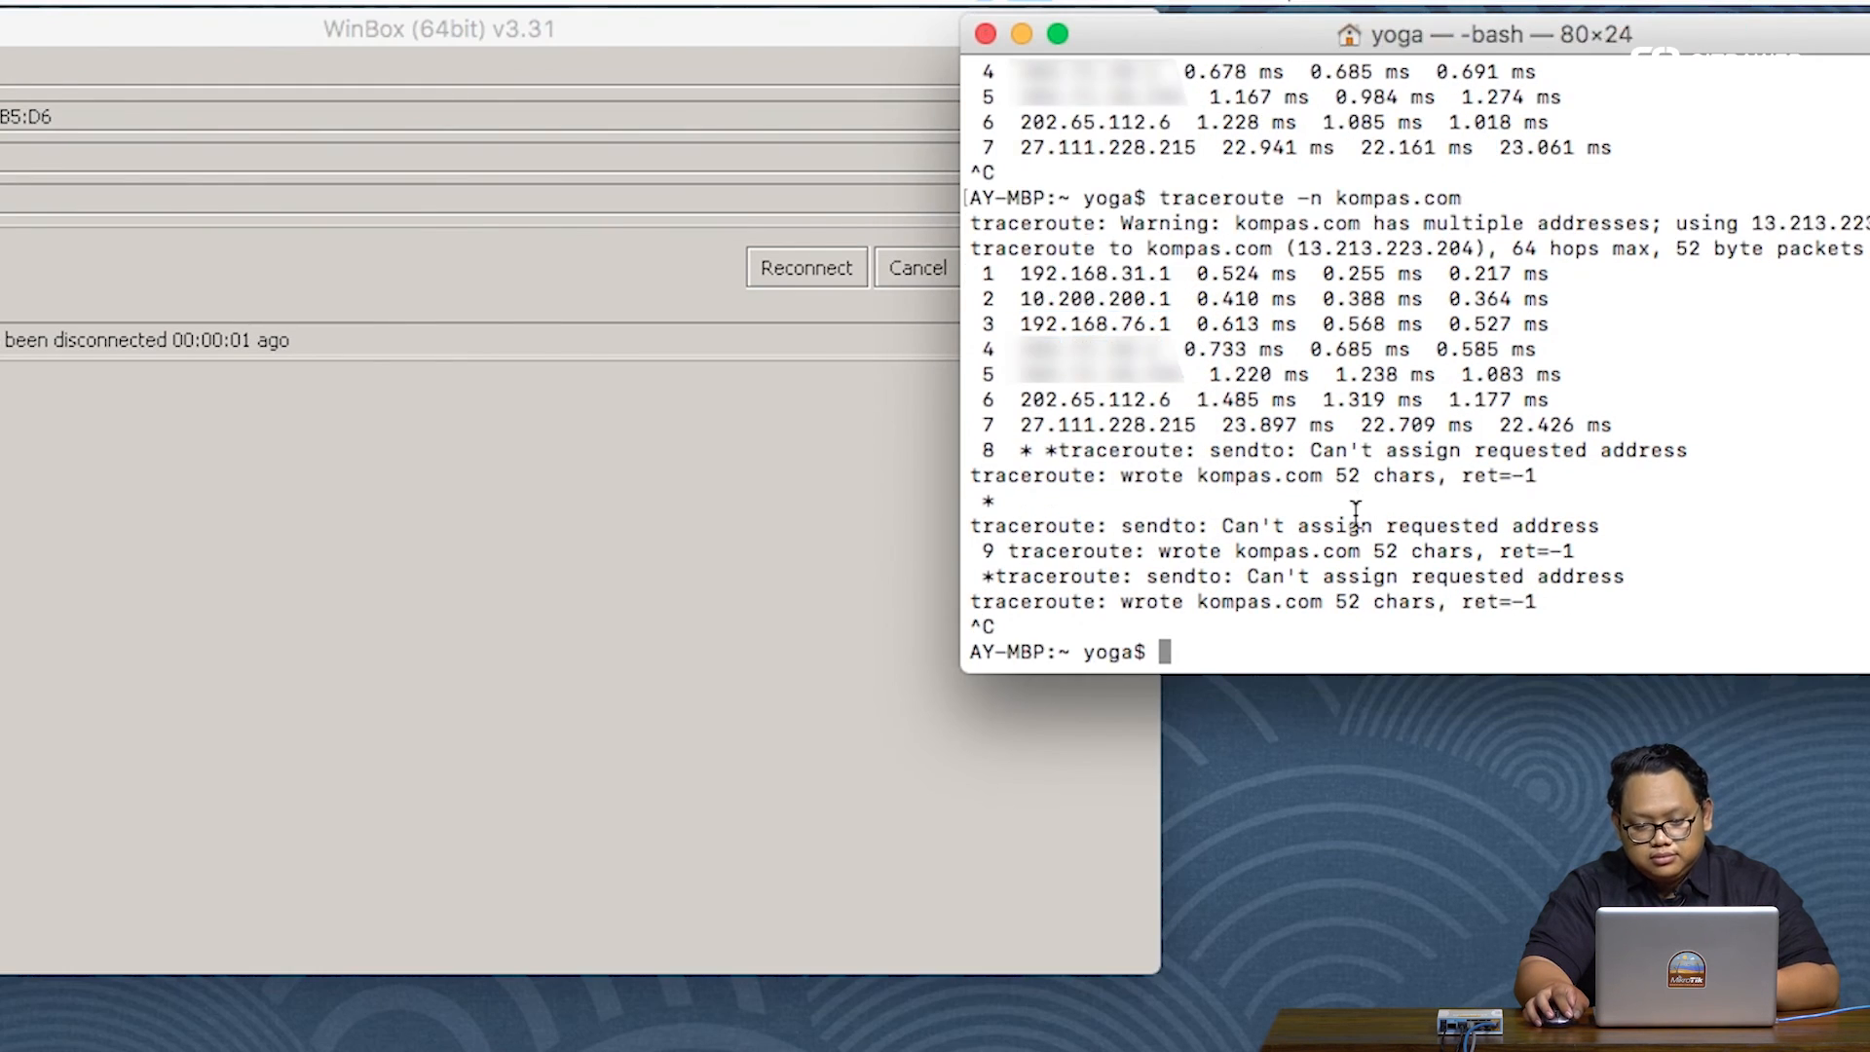
# Reconnect WinBox to the MikroTik router using the MAC address of its discovered neighbor entry
pyautogui.click(807, 267)
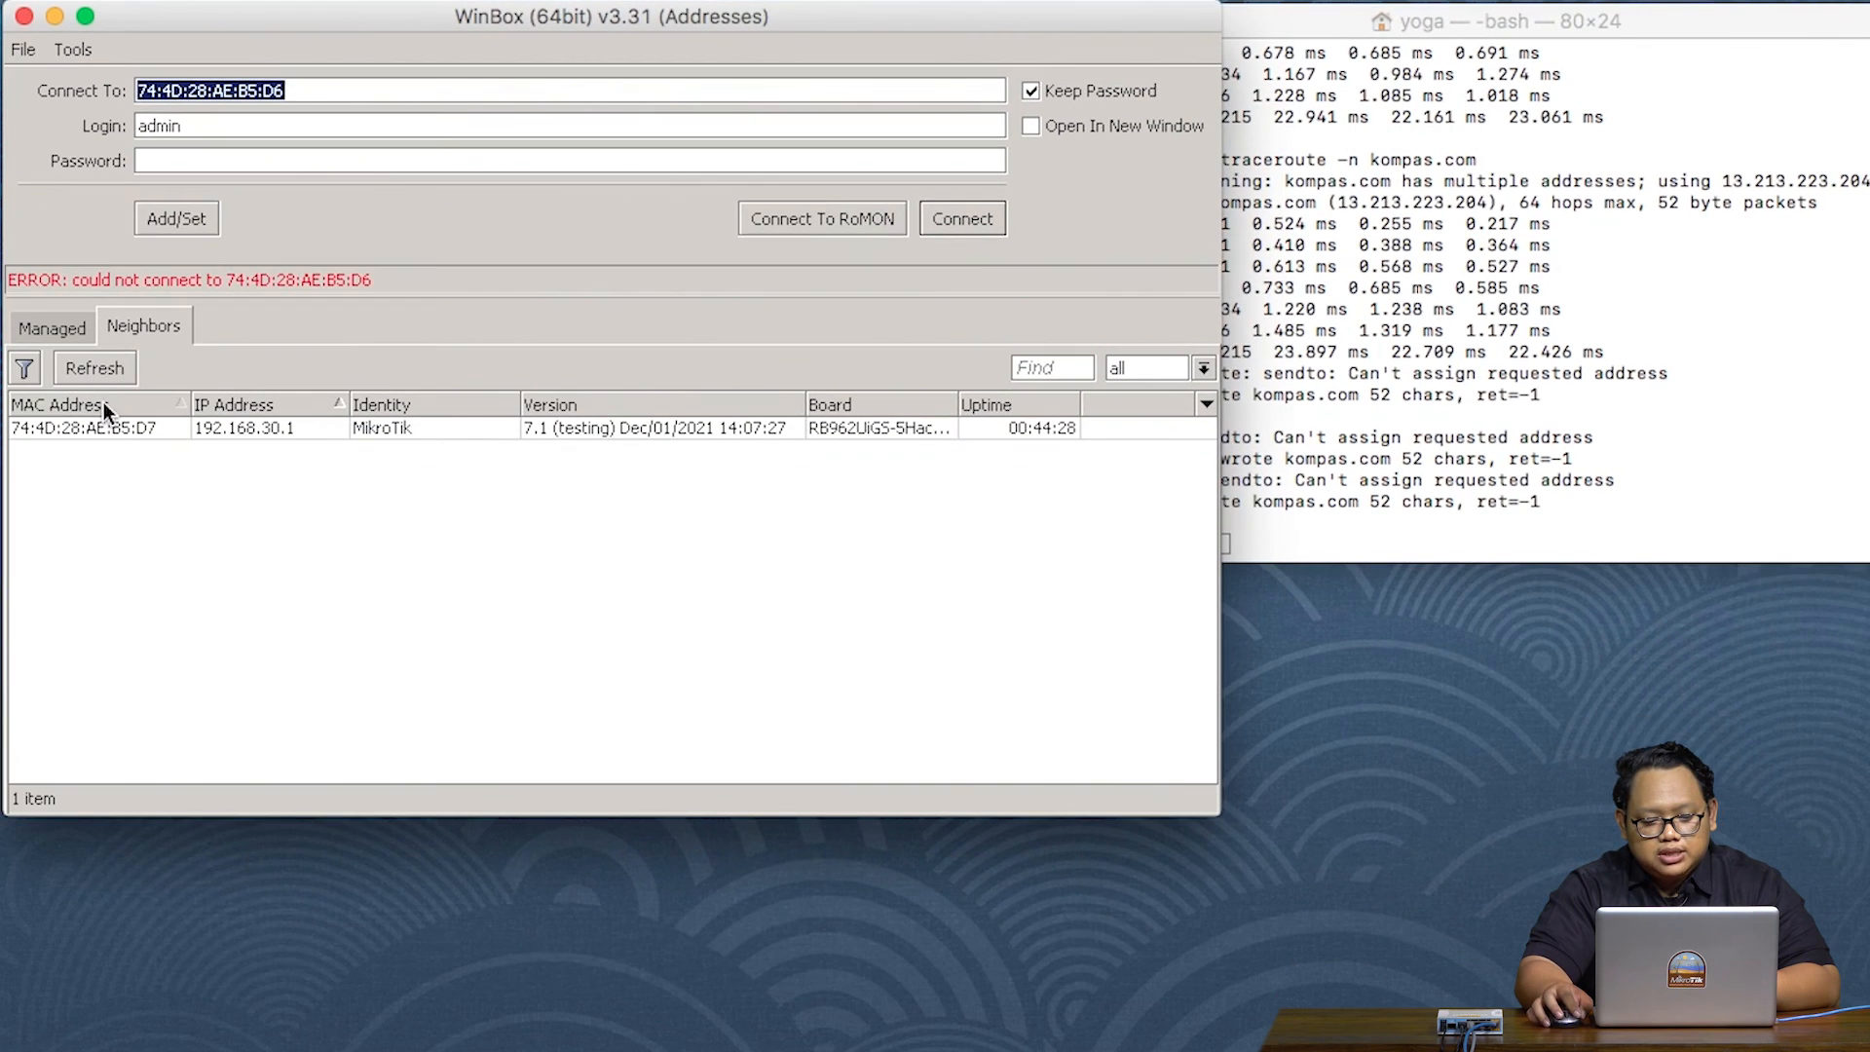
pyautogui.click(105, 422)
pyautogui.click(988, 222)
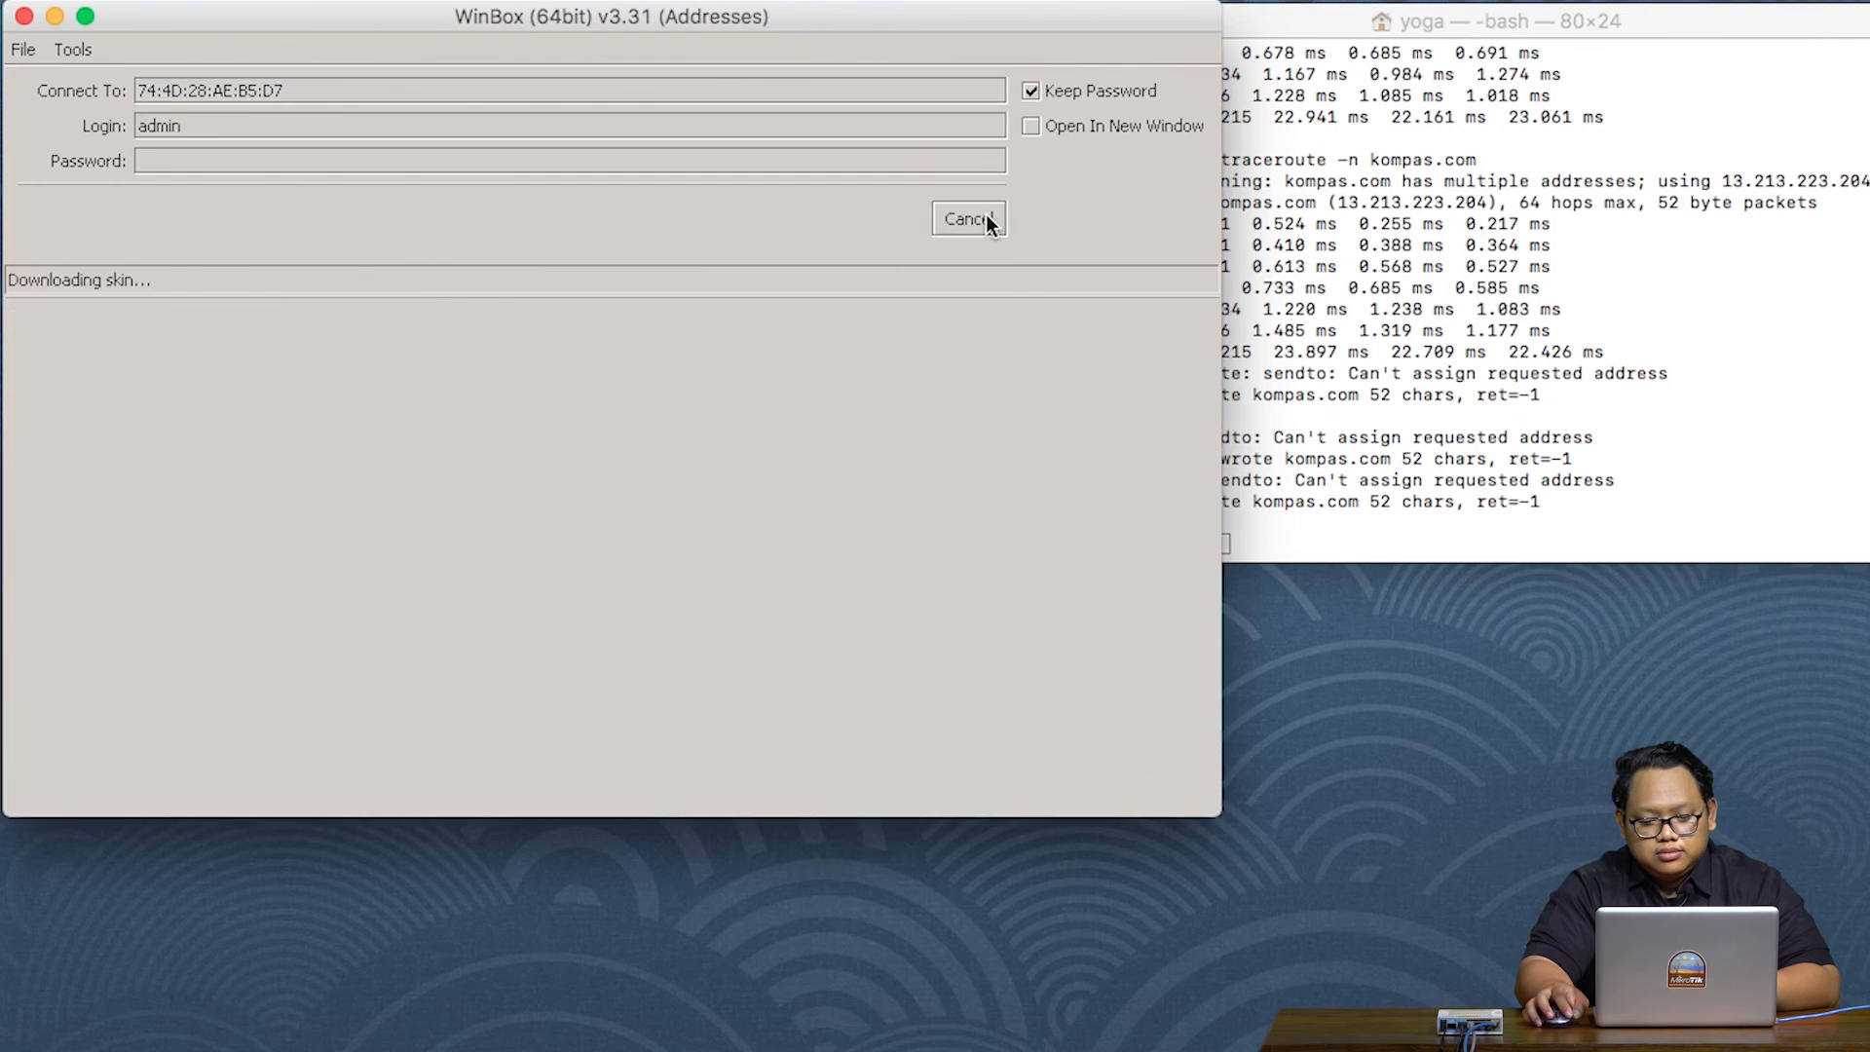
pyautogui.click(937, 347)
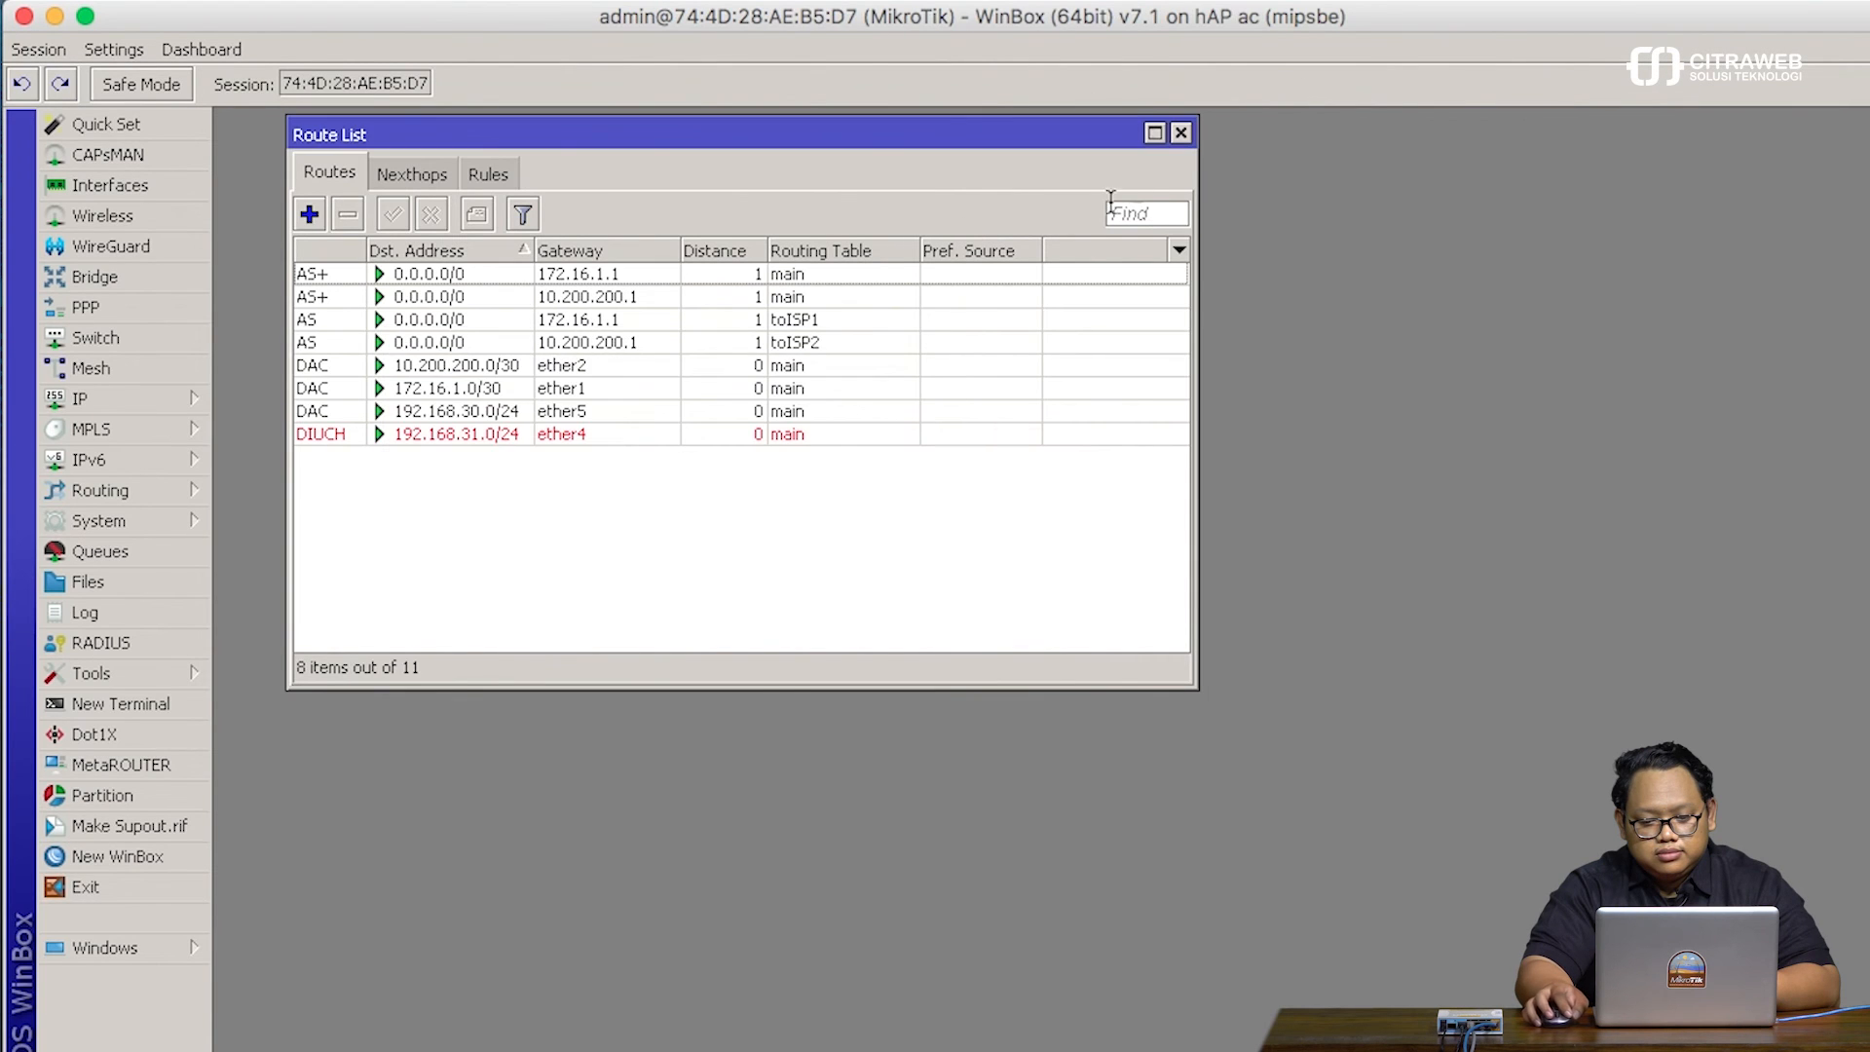
# Show the firewall's mangle rules and the Route List together, with the Route List placed below the rules
pyautogui.click(1181, 133)
pyautogui.click(163, 400)
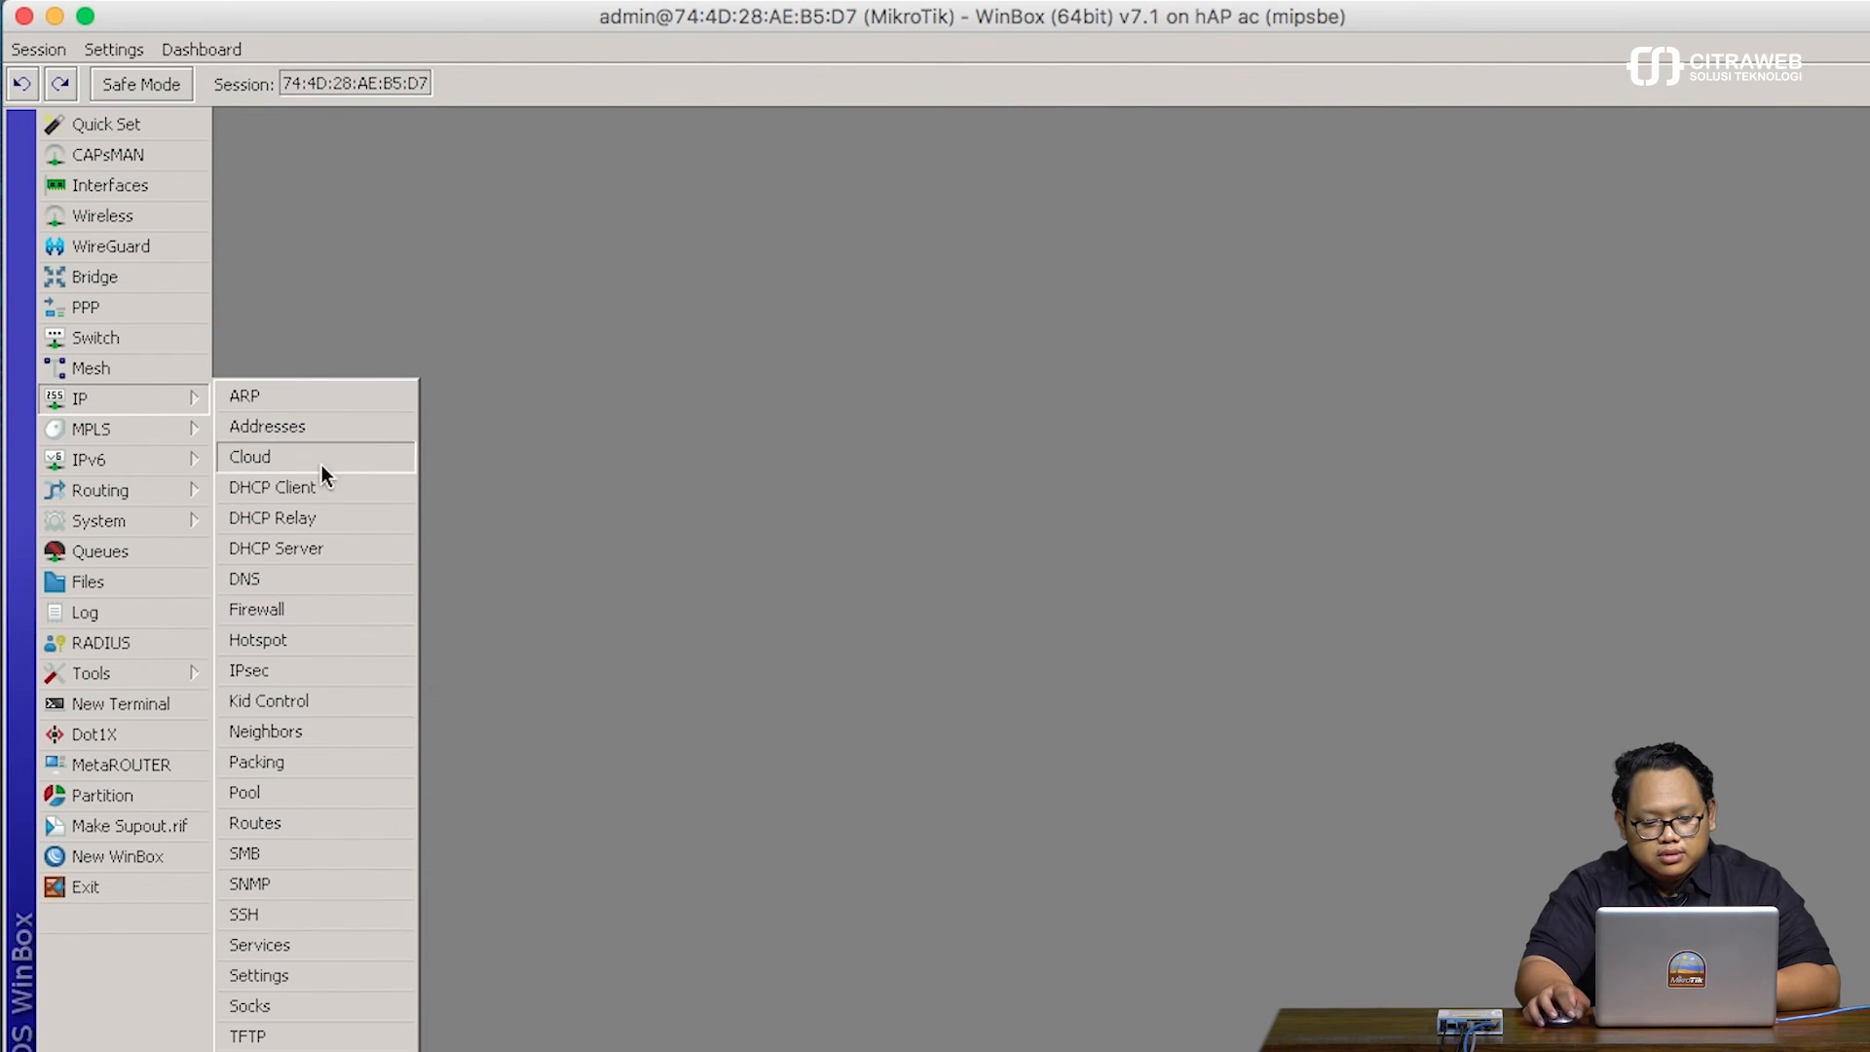
pyautogui.click(363, 611)
pyautogui.moveTo(464, 146); pyautogui.dragTo(310, 134)
pyautogui.click(428, 167)
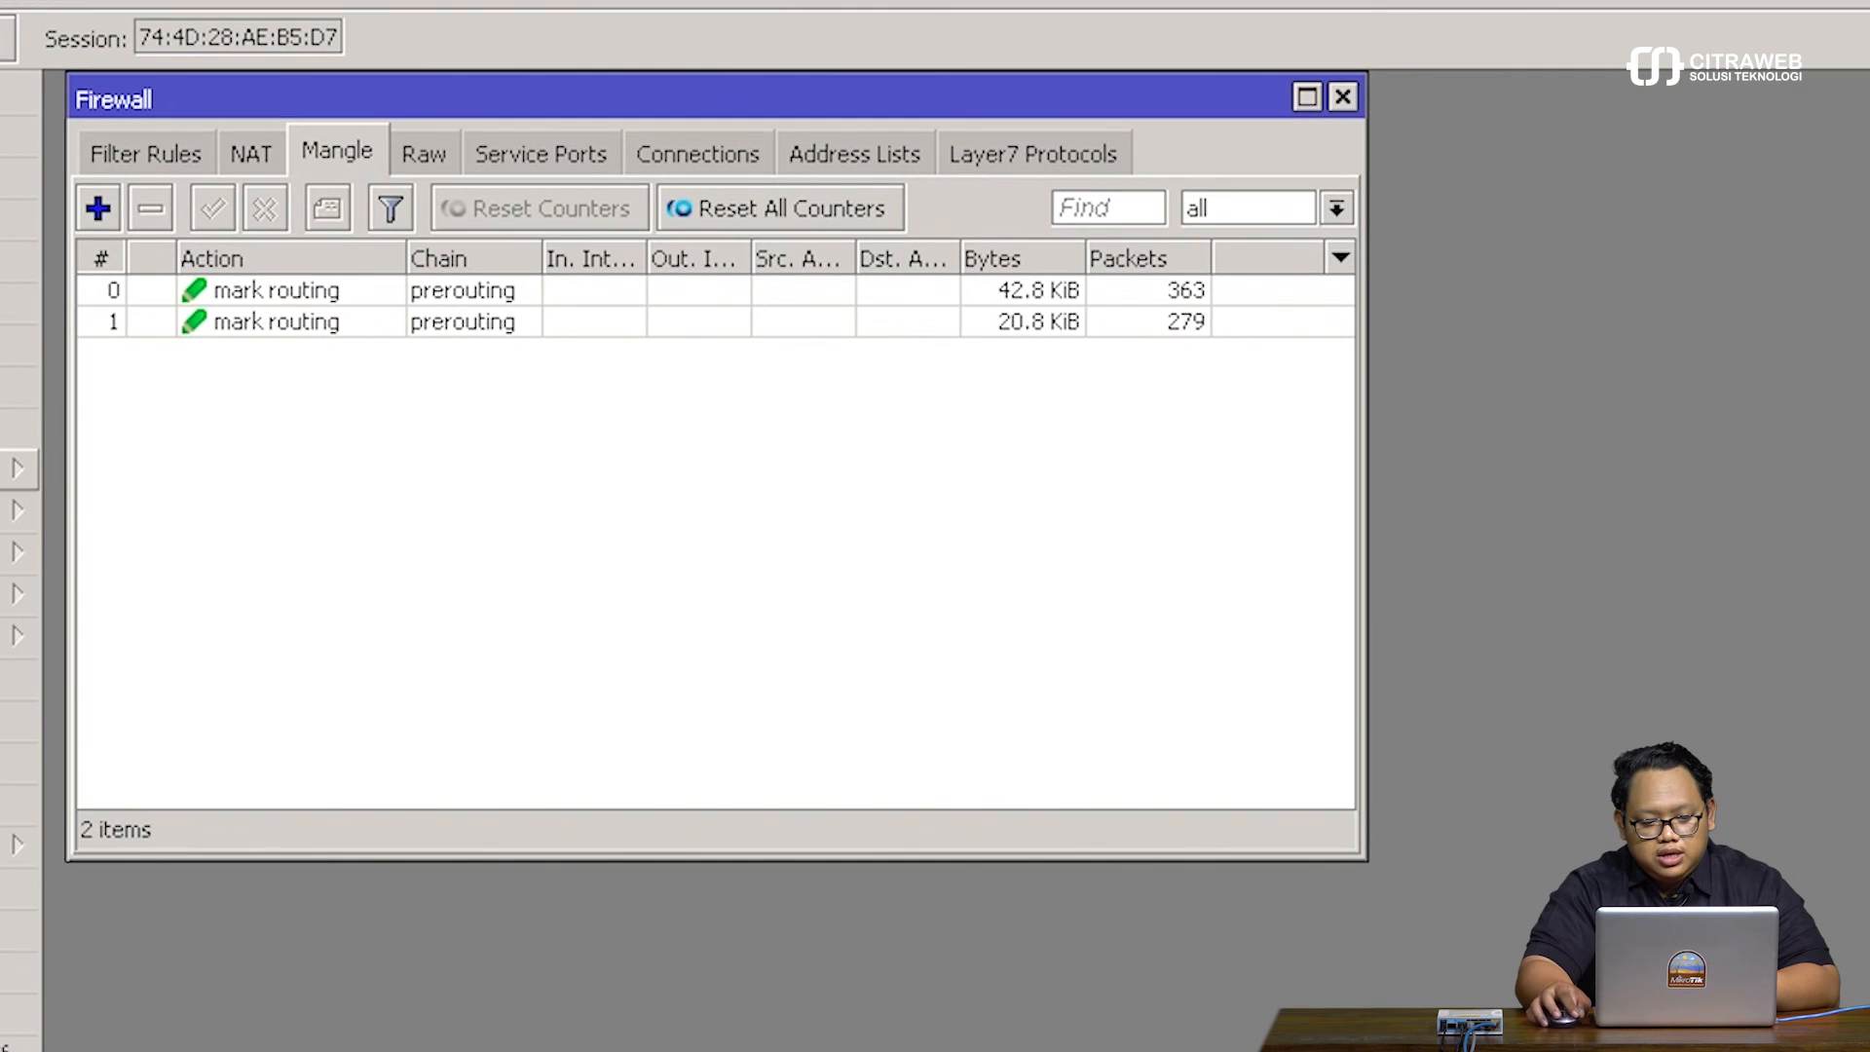
pyautogui.click(13, 469)
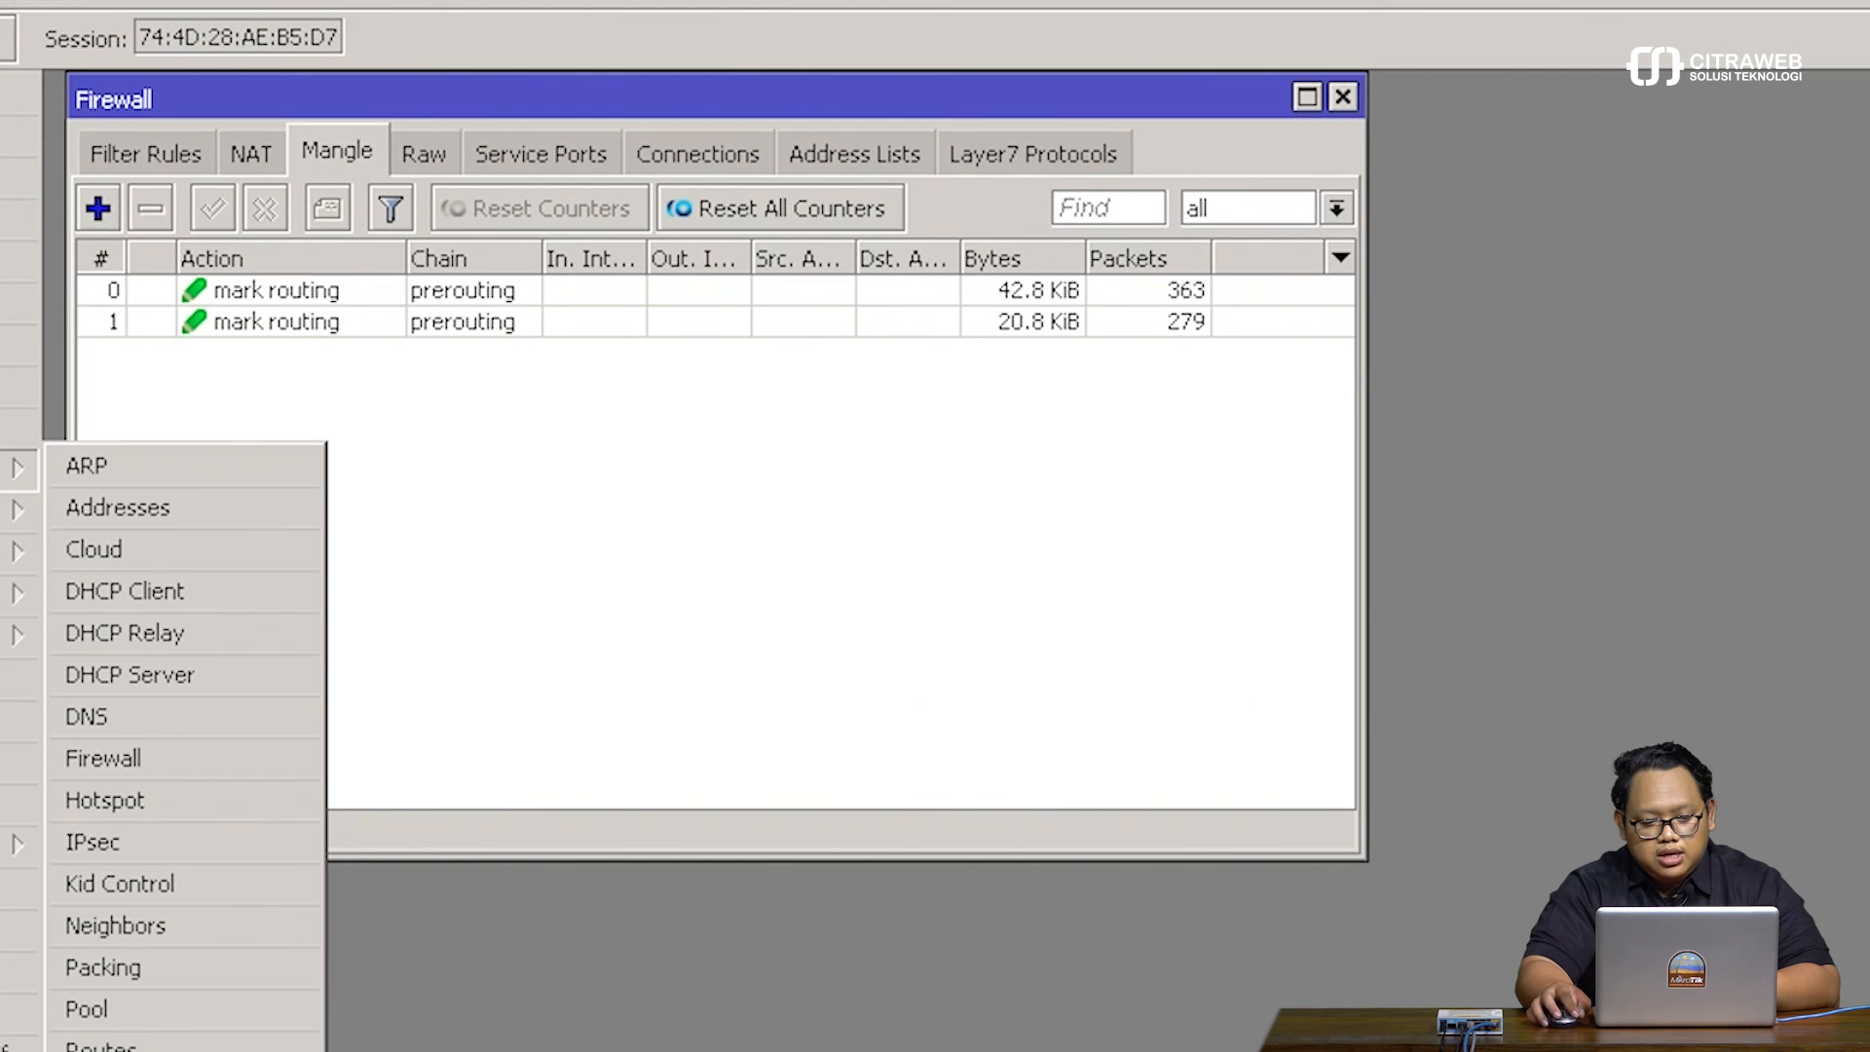
pyautogui.click(153, 1044)
pyautogui.moveTo(382, 146); pyautogui.dragTo(308, 390)
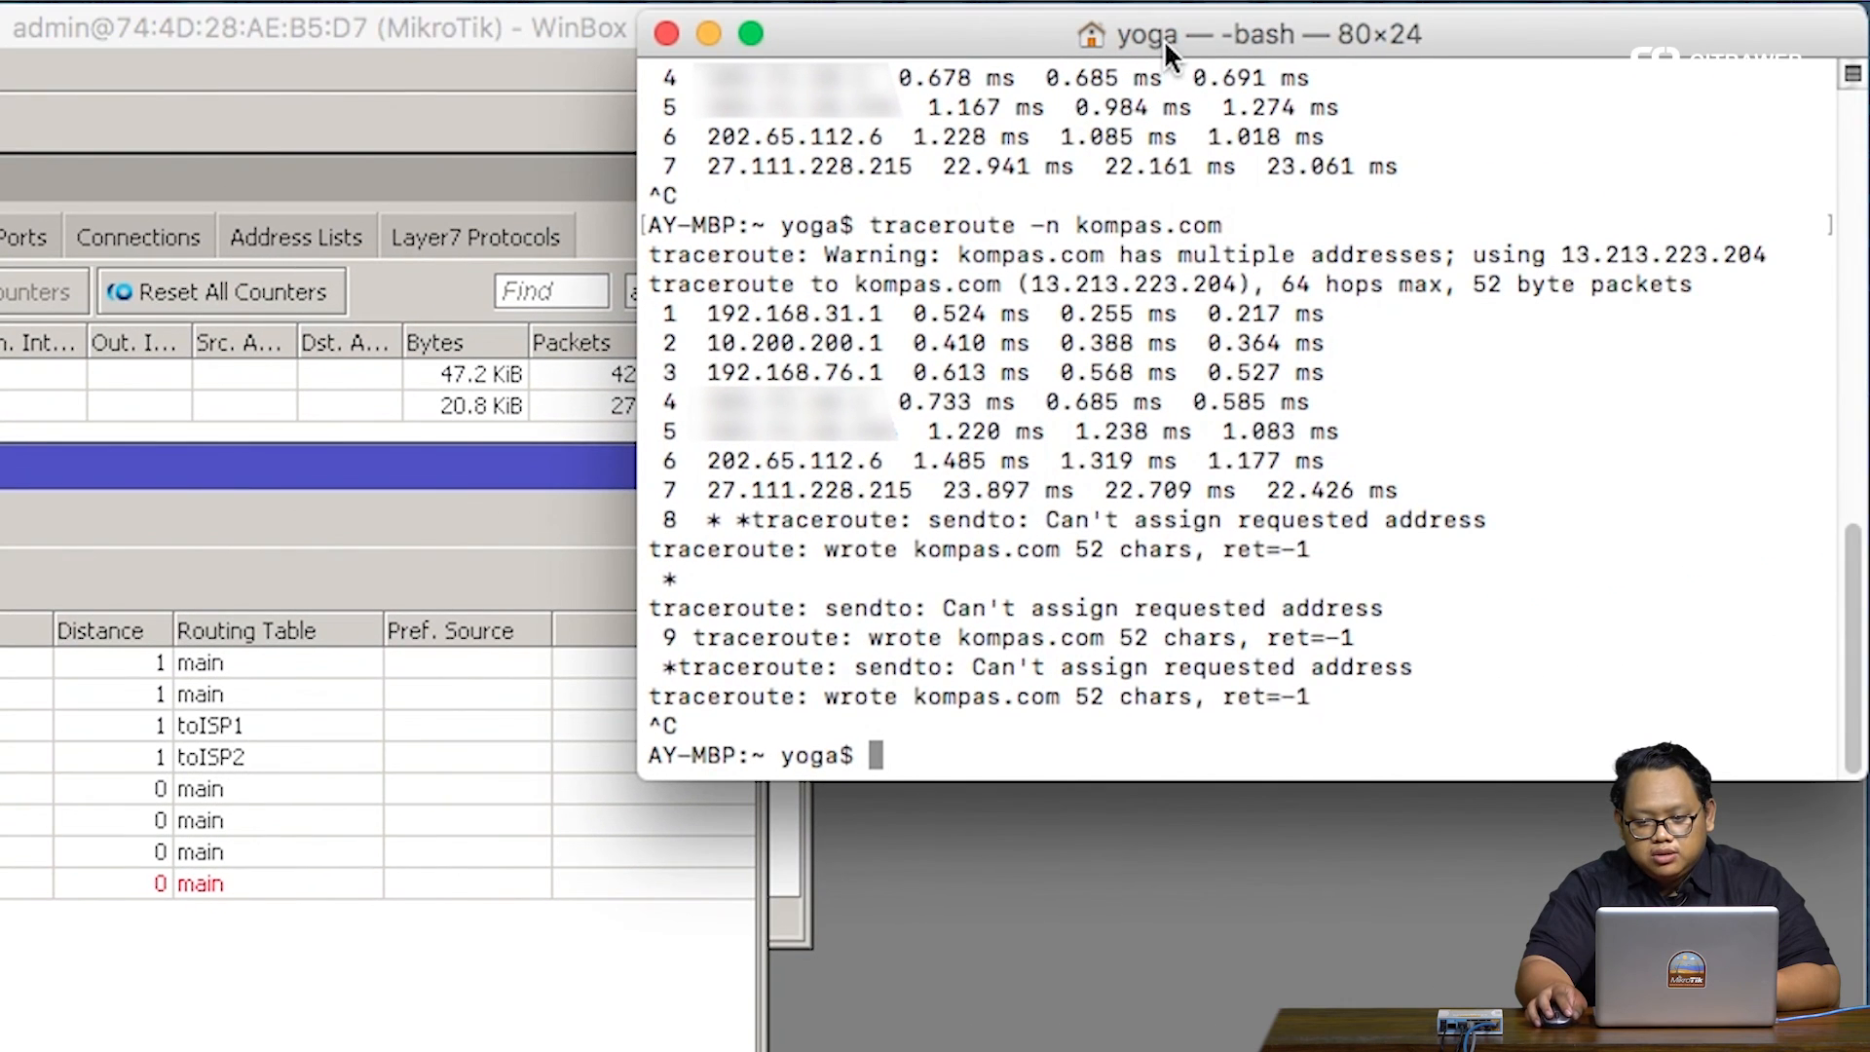
# Run traceroute -n kompas.com in the terminal from the 192.168.30.0/24 LAN, stop the trace, and highlight the second-hop address
pyautogui.press('Up')
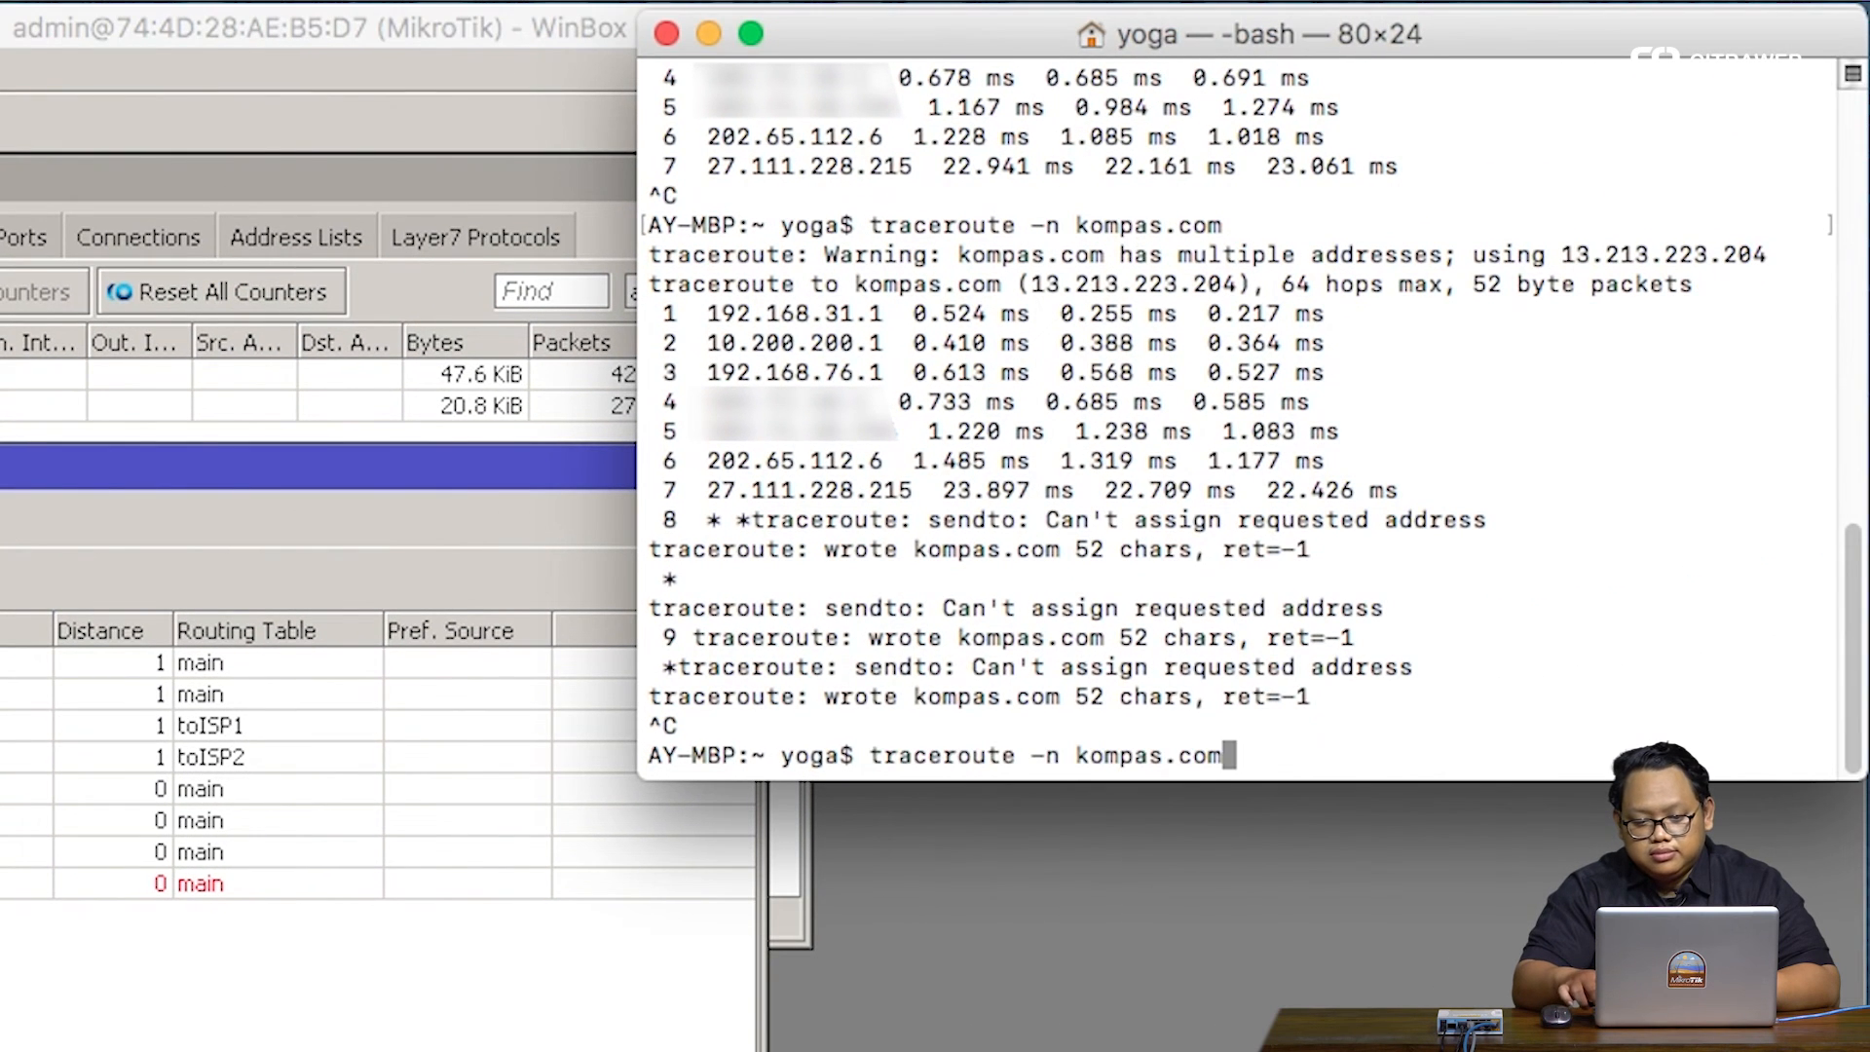
pyautogui.press('Return')
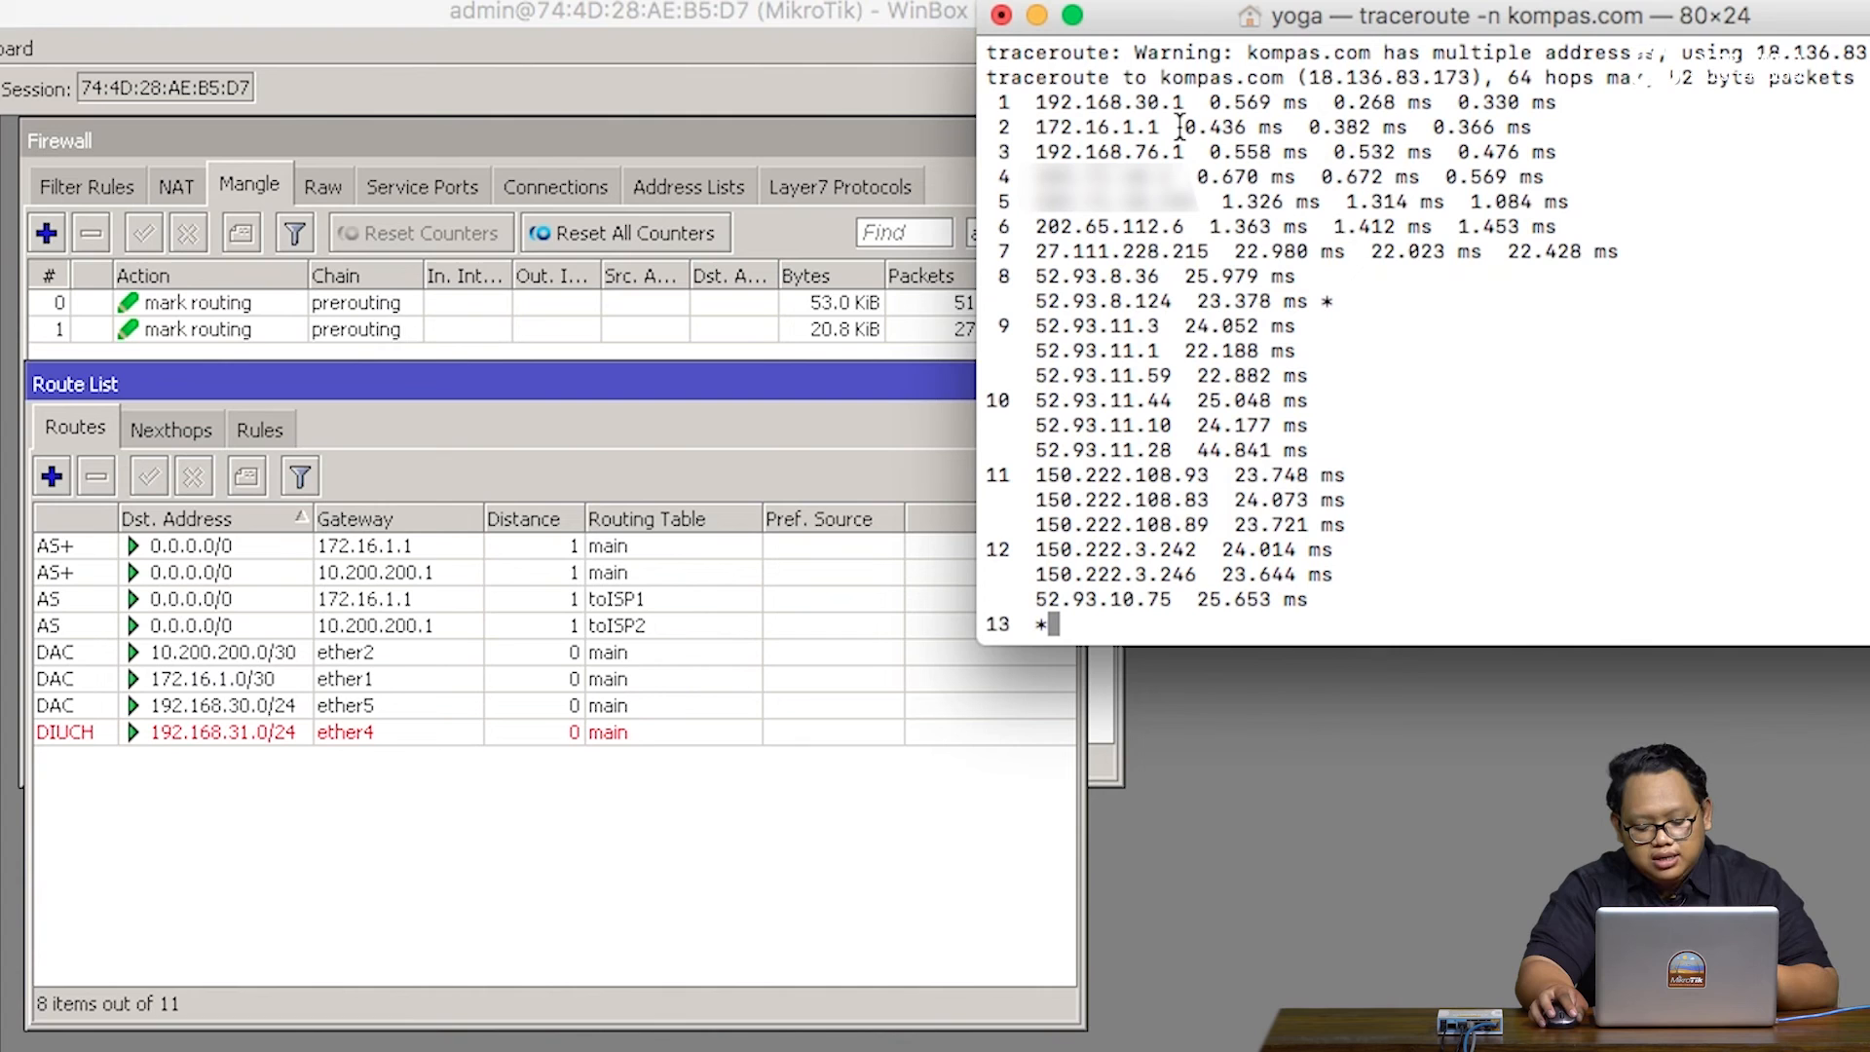
pyautogui.hotkey('ctrl', 'c')
pyautogui.scroll(3, 1204, 166)
pyautogui.moveTo(1163, 151); pyautogui.dragTo(1038, 153)
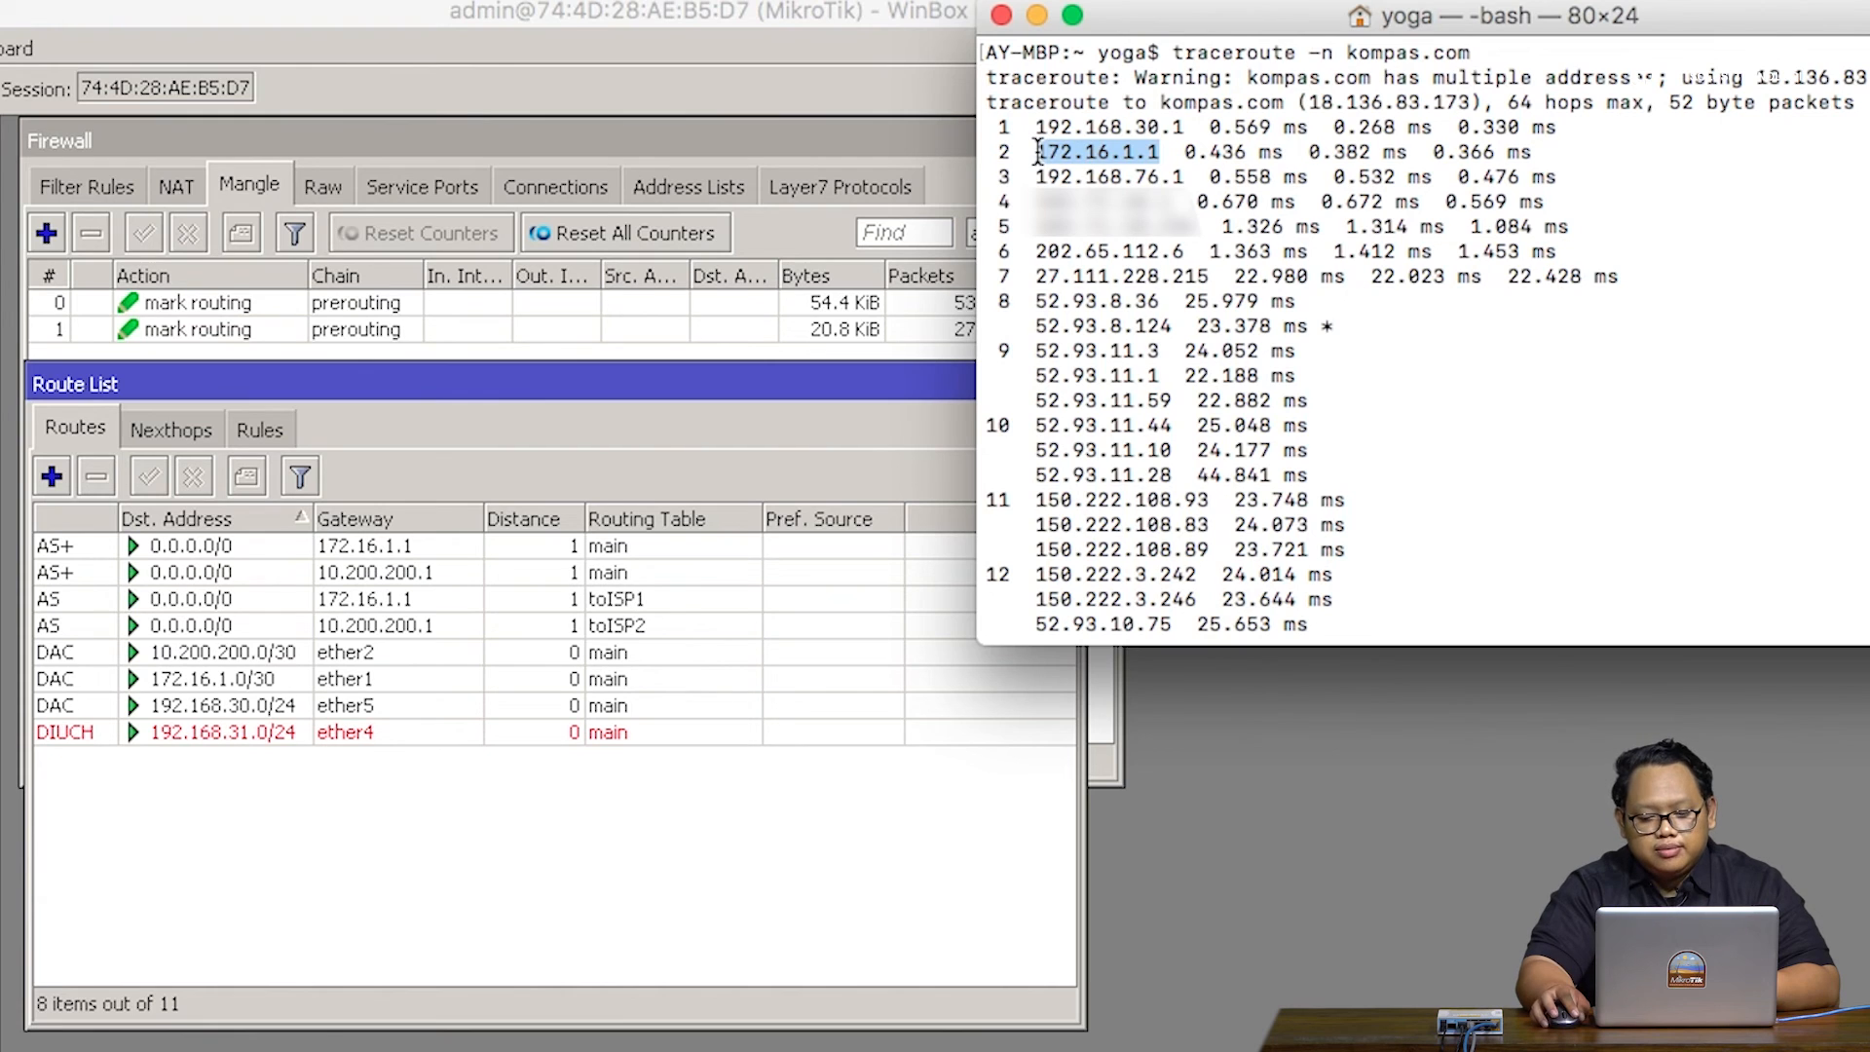